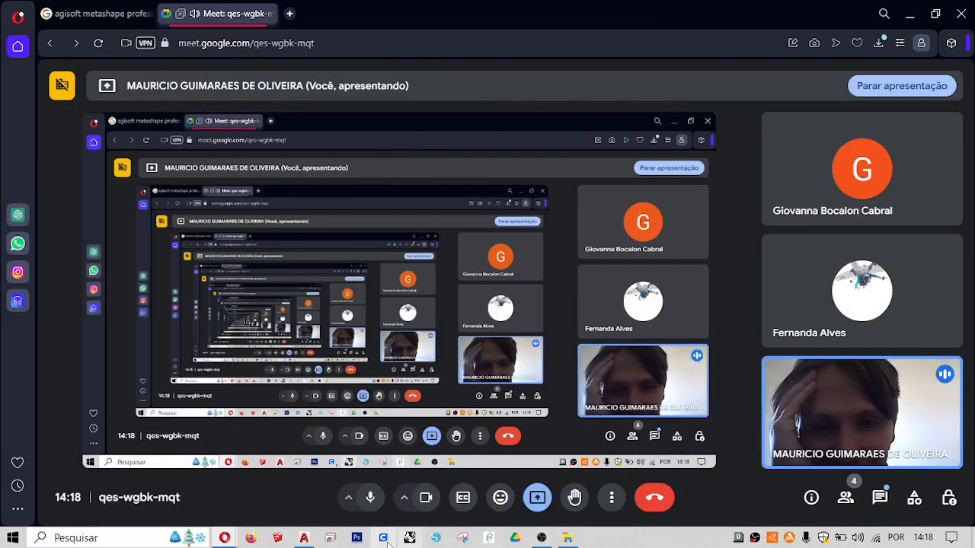
# - Open the downloaded planta_baixa.pdf, close the call's chat panel and move the floating meeting window off the plan
pyautogui.click(879, 43)
pyautogui.click(709, 134)
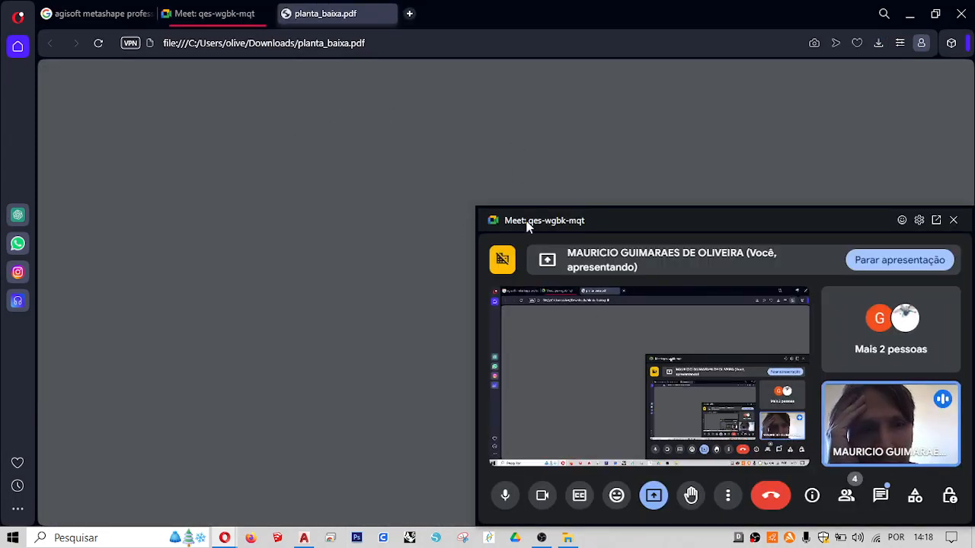
pyautogui.moveTo(478, 207); pyautogui.dragTo(724, 233)
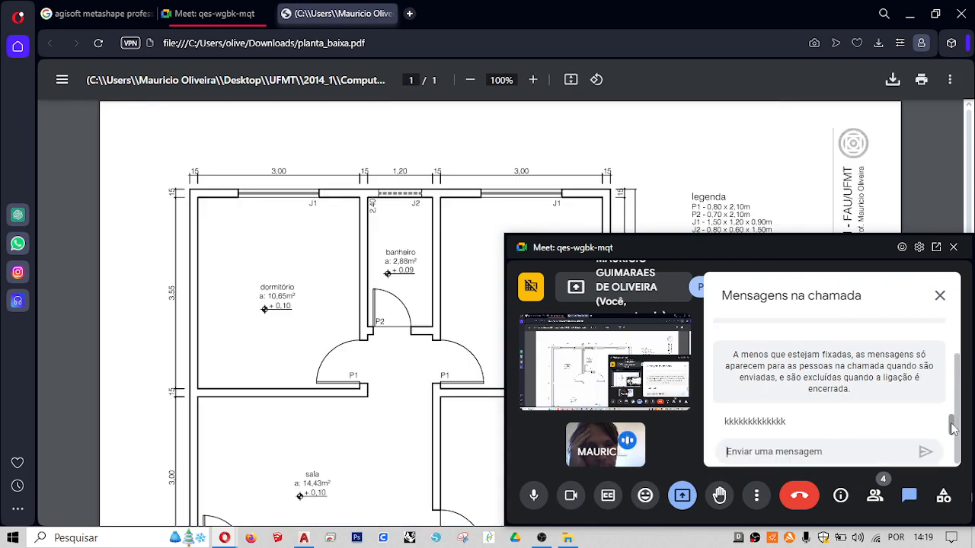
pyautogui.click(939, 295)
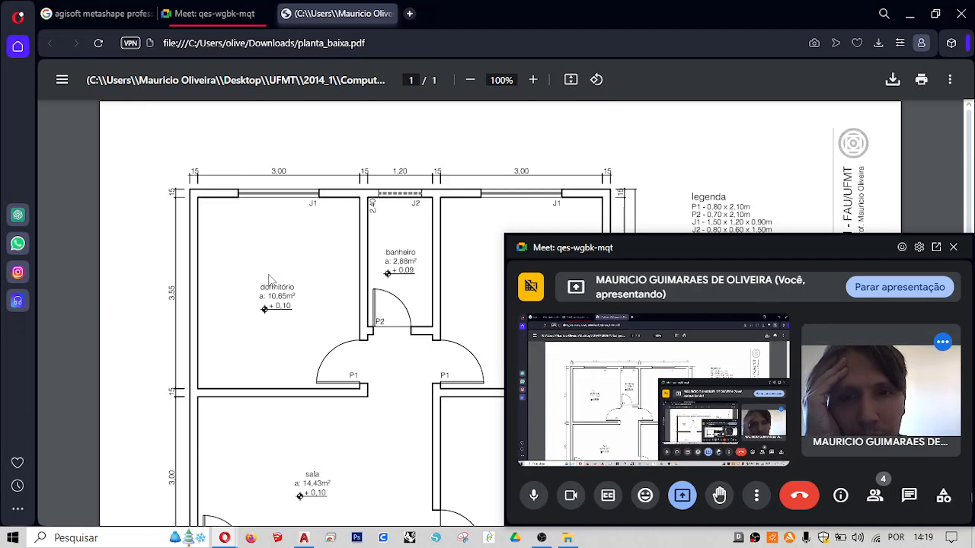
pyautogui.moveTo(561, 250); pyautogui.dragTo(728, 249)
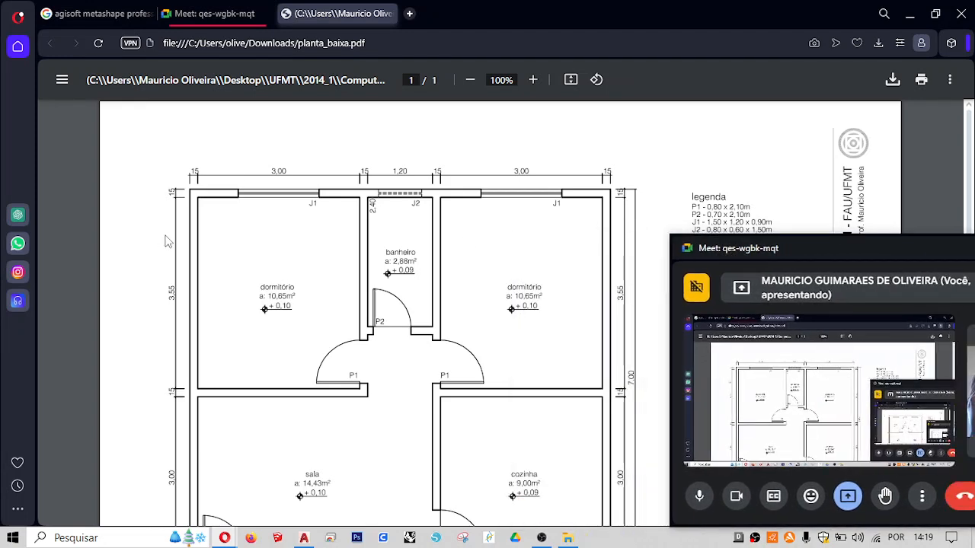
# - Review the floor plan's room dimensions, wall thicknesses and door and window legend
pyautogui.scroll(-1, 168, 241)
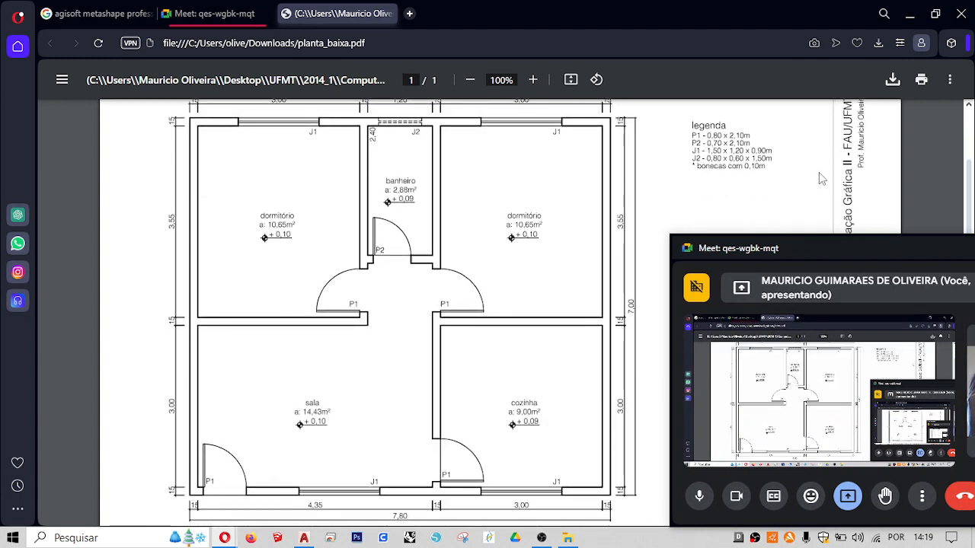
pyautogui.moveTo(775, 251); pyautogui.dragTo(580, 244)
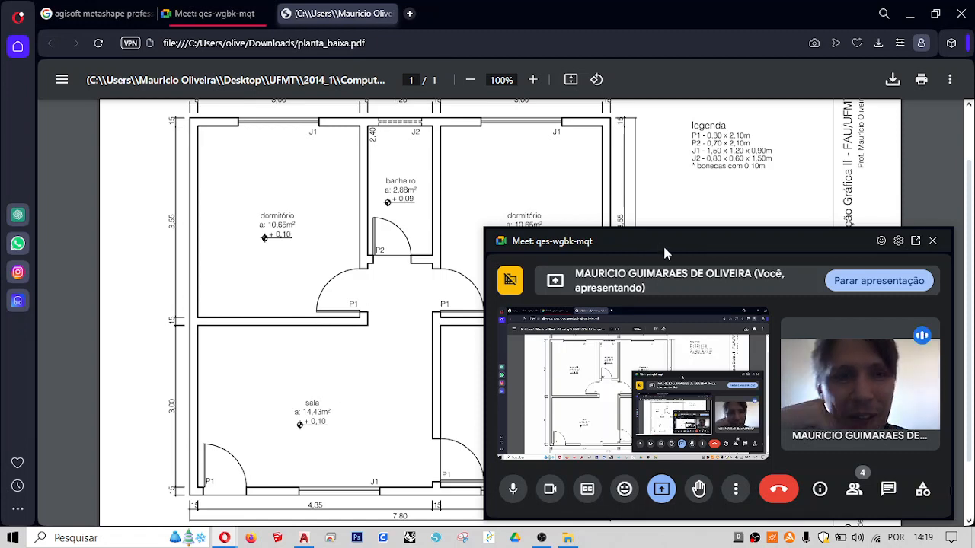
pyautogui.moveTo(661, 242); pyautogui.dragTo(665, 246)
pyautogui.scroll(2, 312, 228)
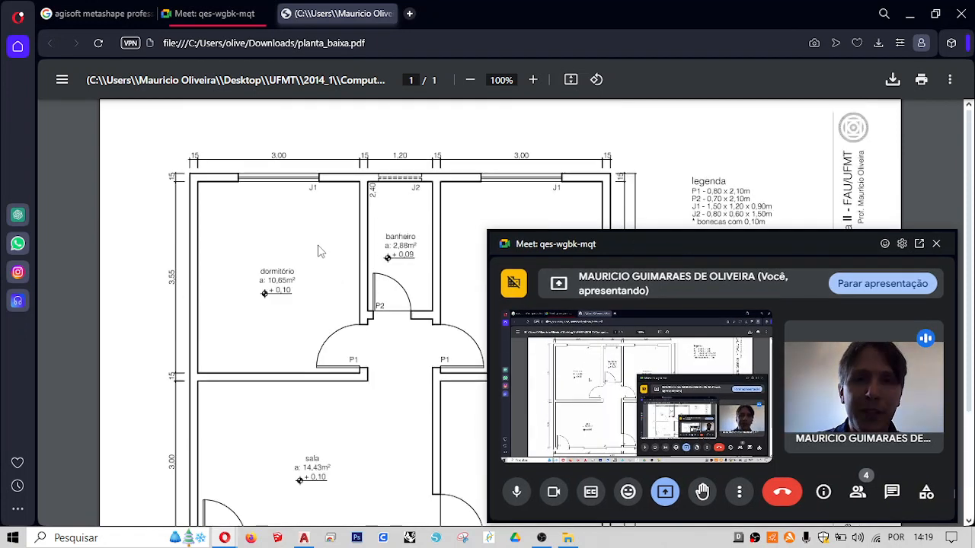
pyautogui.scroll(-2, 361, 251)
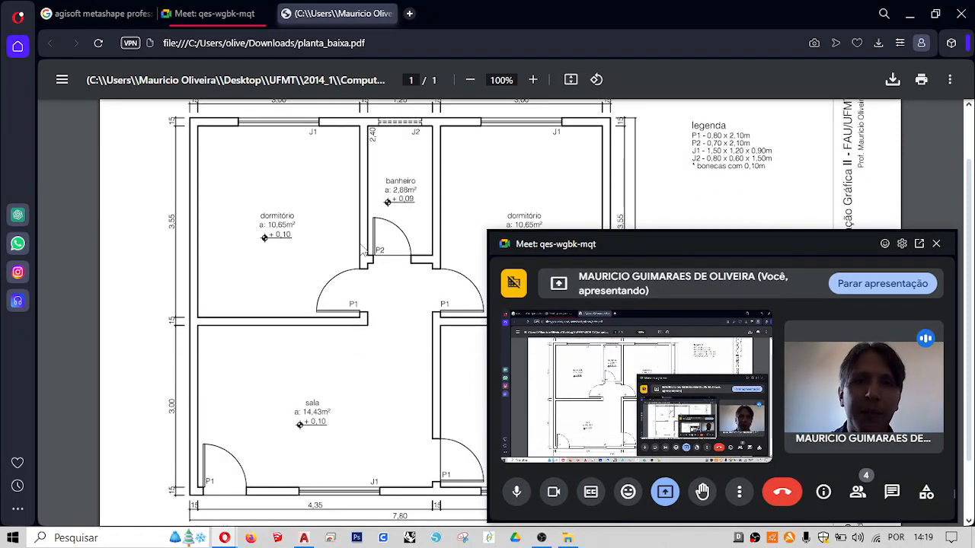
pyautogui.scroll(2, 361, 247)
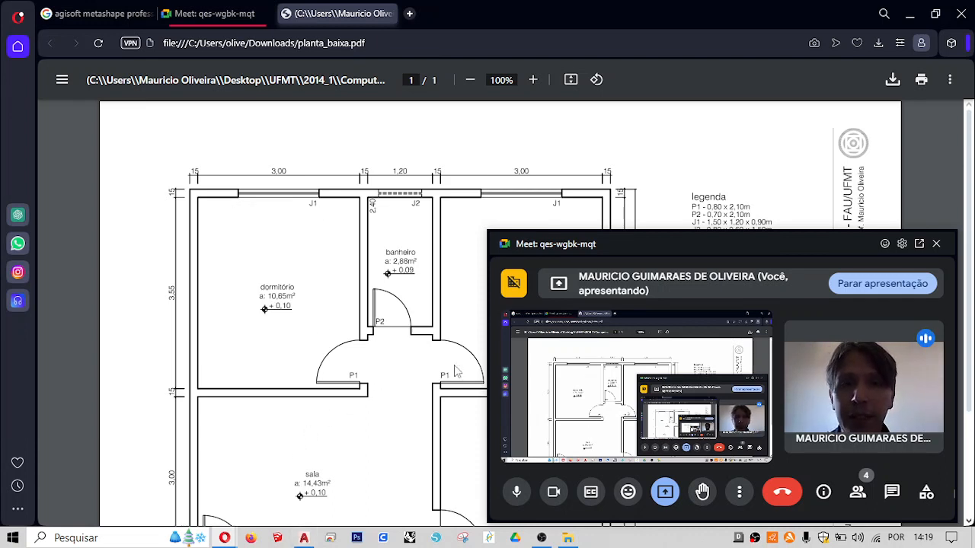
# - Switch to AutoCAD and draw a horizontal line 3 units long with Ortho on for the bedroom's upper side
pyautogui.click(303, 539)
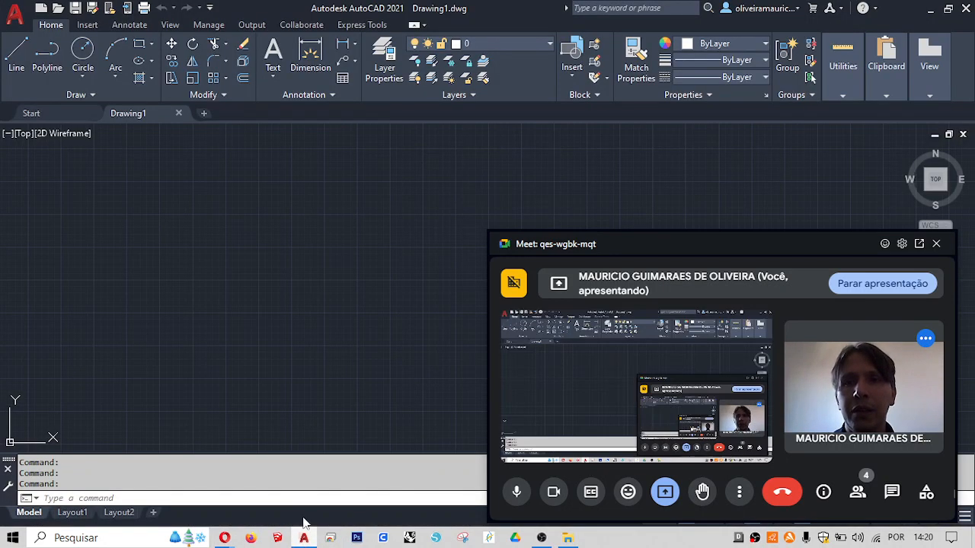
pyautogui.write('L')
pyautogui.press('Return')
pyautogui.click(196, 237)
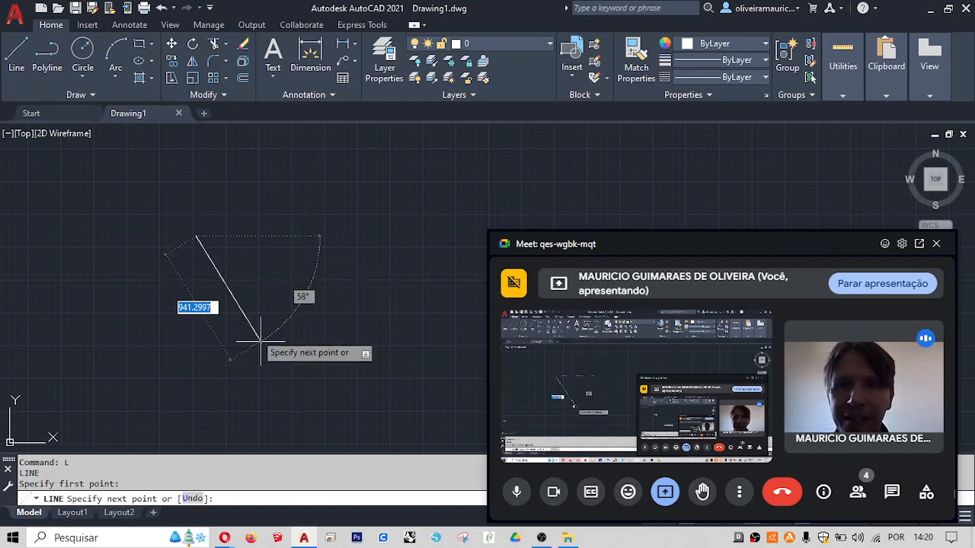
pyautogui.press('F8')
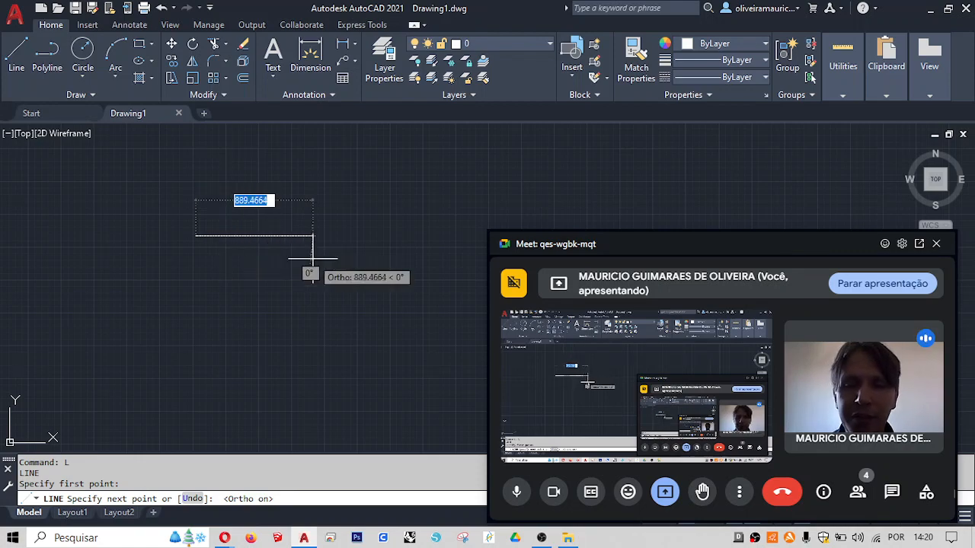
pyautogui.hotkey('alt', 'Tab')
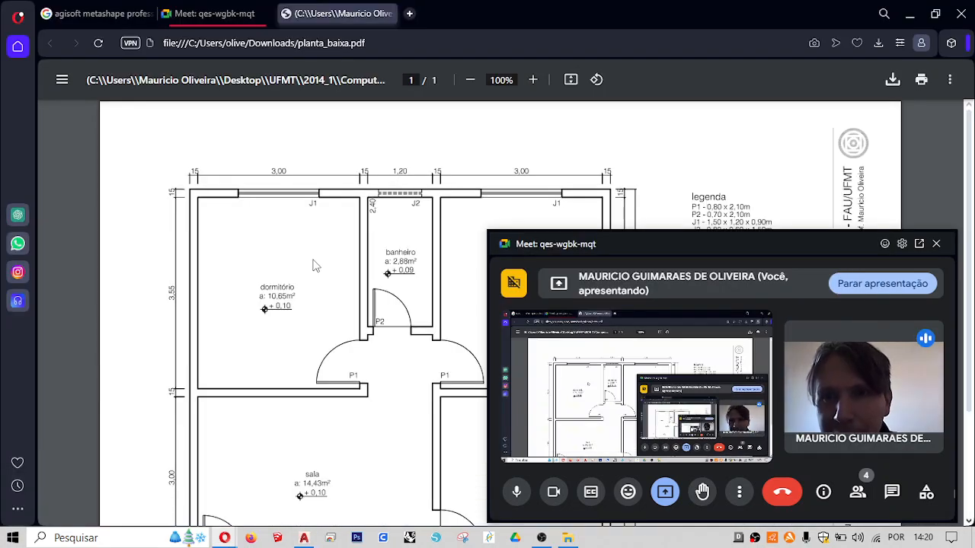
pyautogui.hotkey('alt', 'Tab')
pyautogui.write('3')
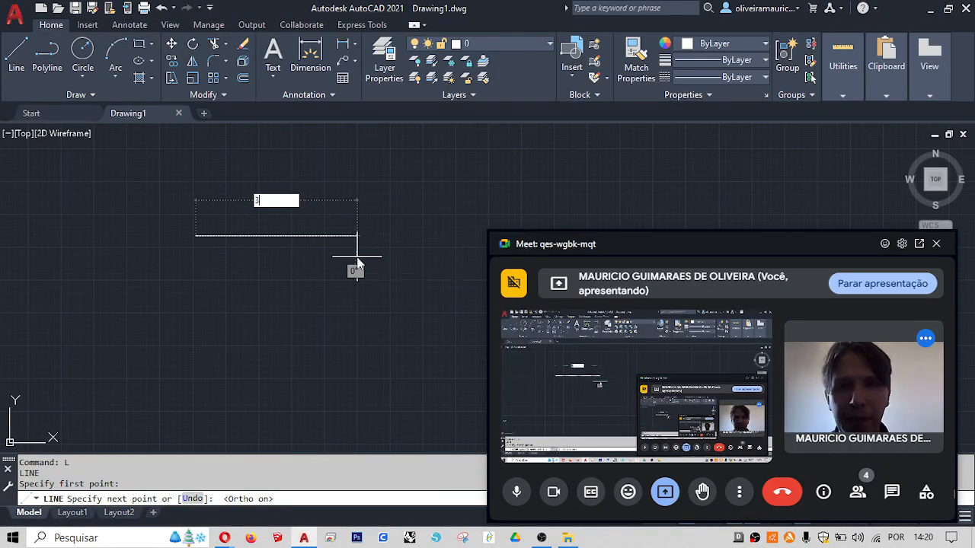
pyautogui.press('Return')
pyautogui.press('Escape')
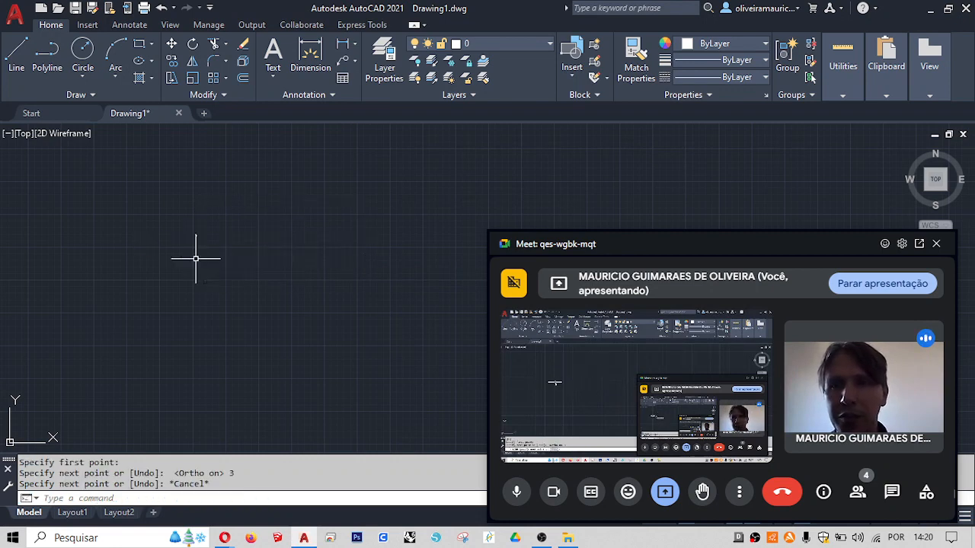
pyautogui.press('Escape')
# - Draw a vertical line 3.55 units long downward from the right end of the 3-unit line
pyautogui.middleClick(196, 258)
pyautogui.middleClick(195, 259)
pyautogui.scroll(-8, 196, 259)
pyautogui.scroll(-2, 357, 355)
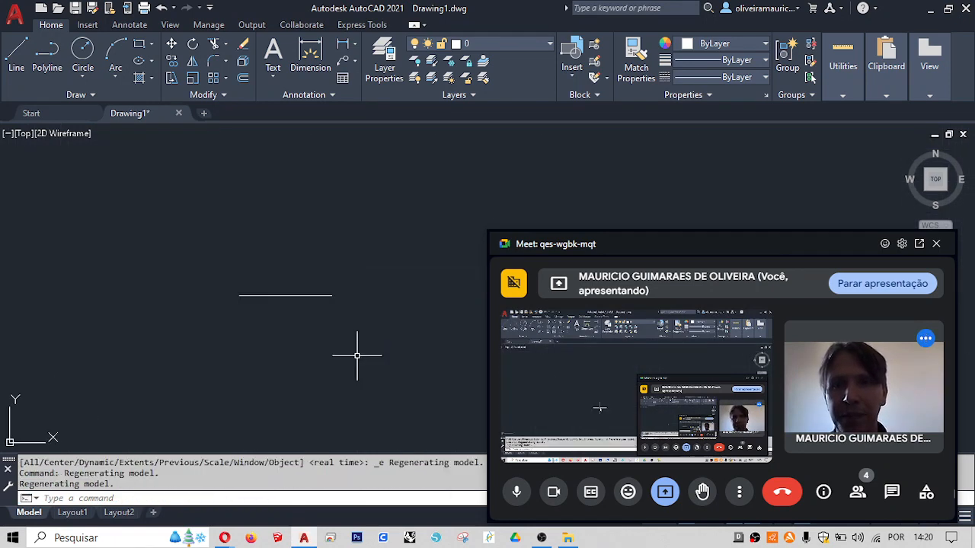
pyautogui.scroll(-2, 357, 356)
pyautogui.moveTo(357, 355)
pyautogui.mouseDown(button='middle')
pyautogui.moveTo(278, 249)
pyautogui.moveTo(277, 268)
pyautogui.mouseUp(button='middle')
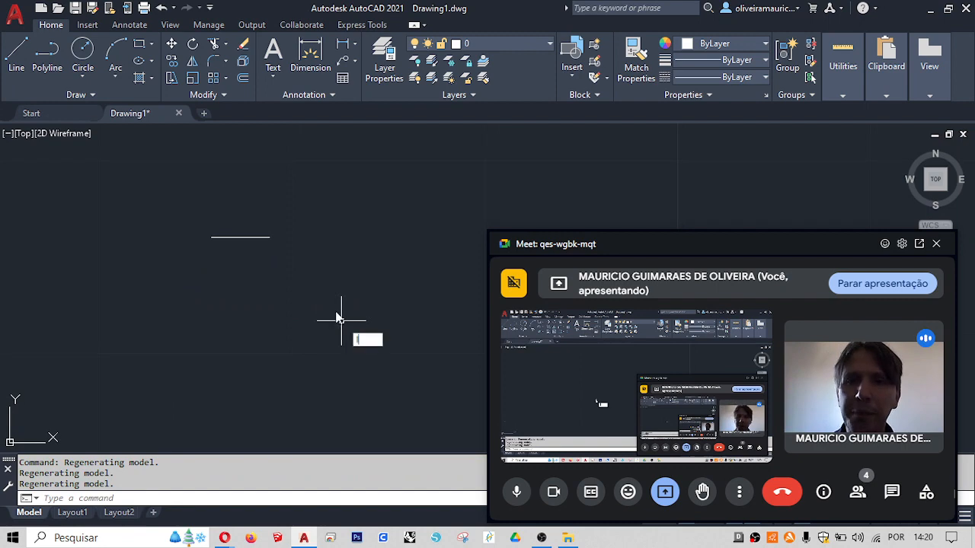
pyautogui.press('Return')
pyautogui.click(269, 237)
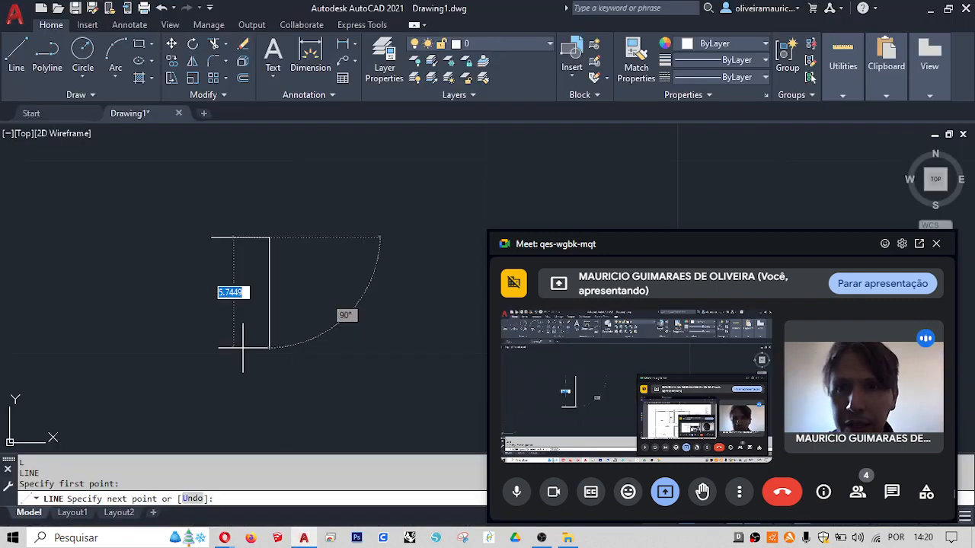
pyautogui.write('3.55')
pyautogui.press('Return')
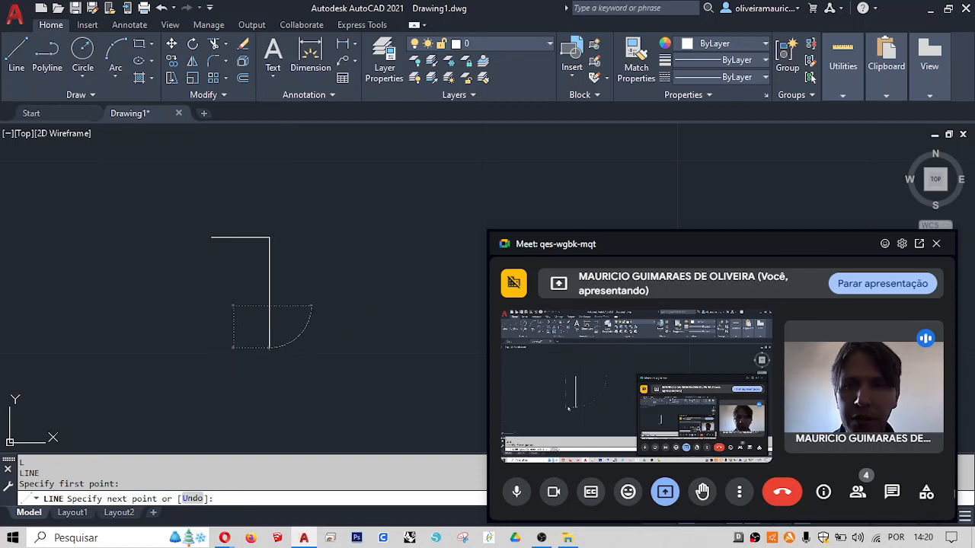
# - Draw the bedroom's lower side 3 units to the left and close the outline at the starting corner
pyautogui.write('3.55')
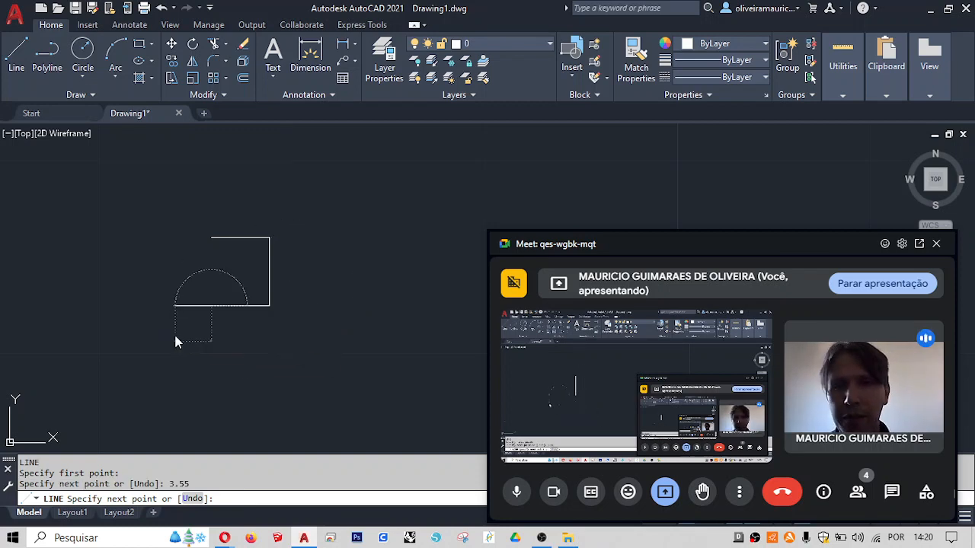
pyautogui.press('Return')
pyautogui.click(212, 236)
pyautogui.press('Return')
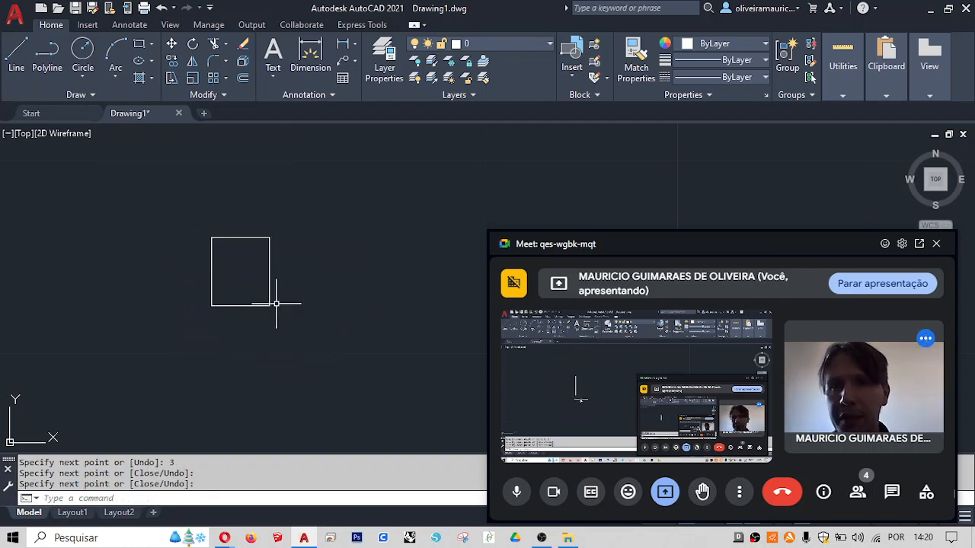
# - Offset all four sides of the bedroom rectangle outward by 0.15 for the wall thickness
pyautogui.scroll(2, 266, 282)
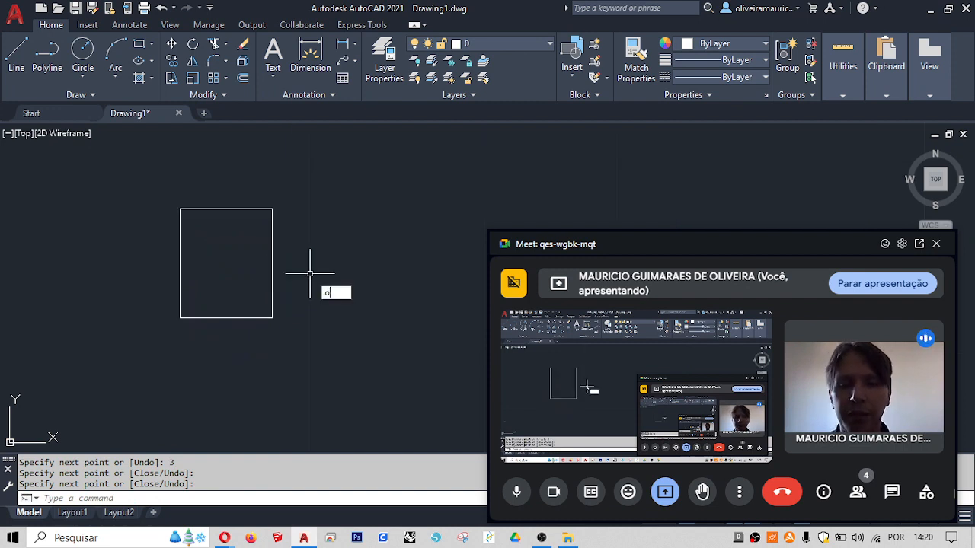
pyautogui.press('Return')
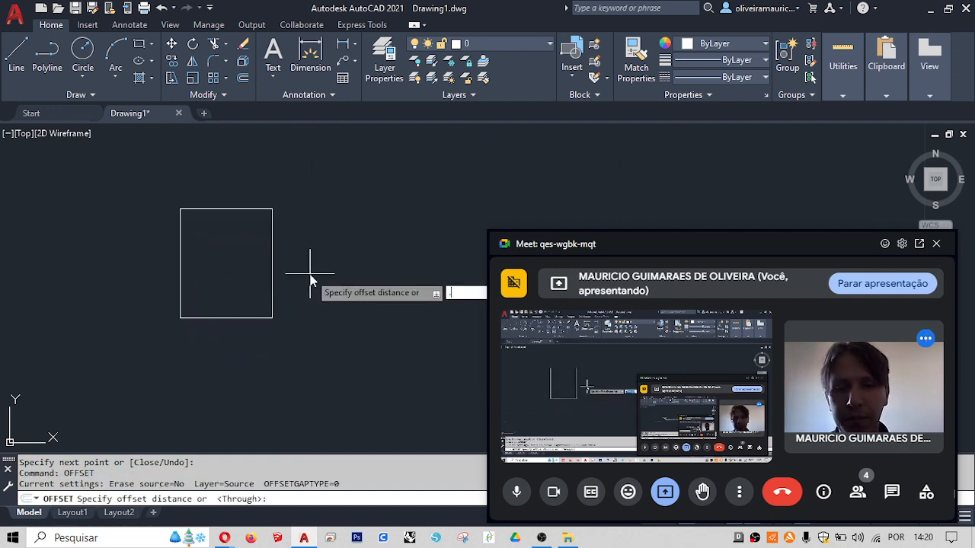
pyautogui.write('.15')
pyautogui.press('Return')
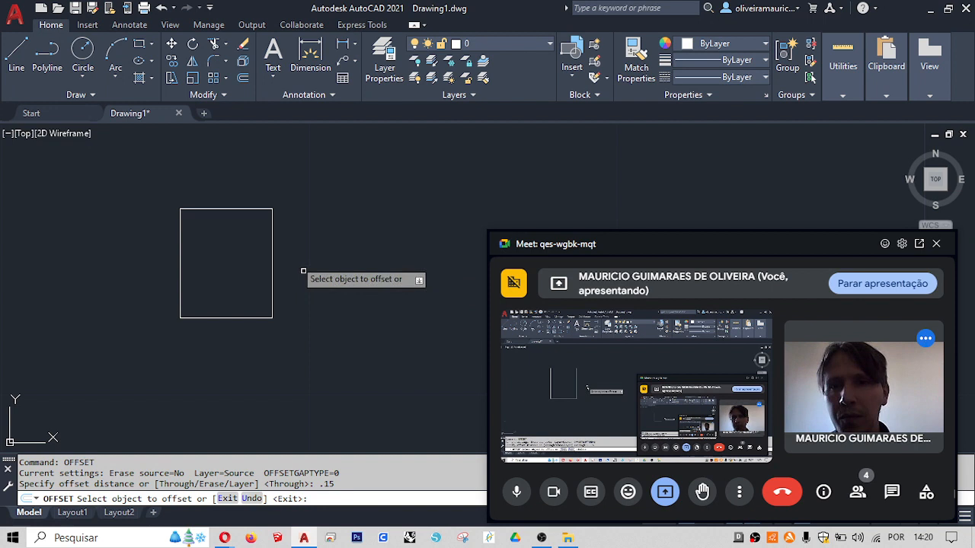
pyautogui.click(207, 208)
pyautogui.click(180, 206)
pyautogui.click(177, 221)
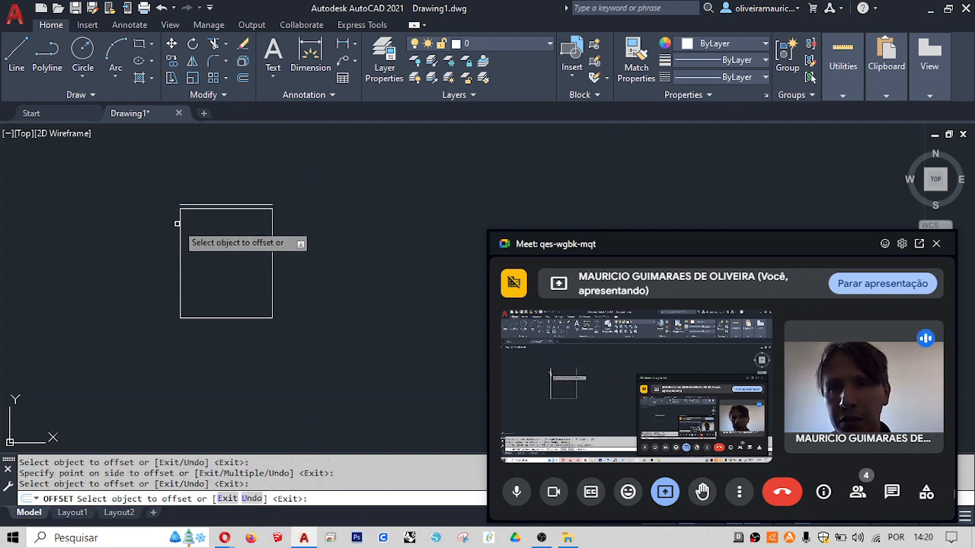
pyautogui.click(182, 231)
pyautogui.click(109, 229)
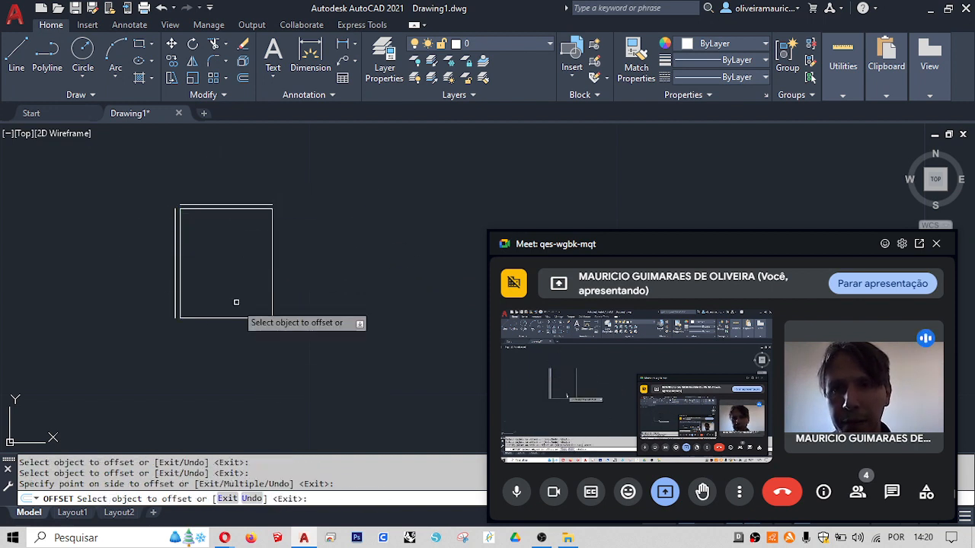
pyautogui.click(227, 318)
pyautogui.click(219, 364)
pyautogui.click(272, 297)
pyautogui.click(404, 311)
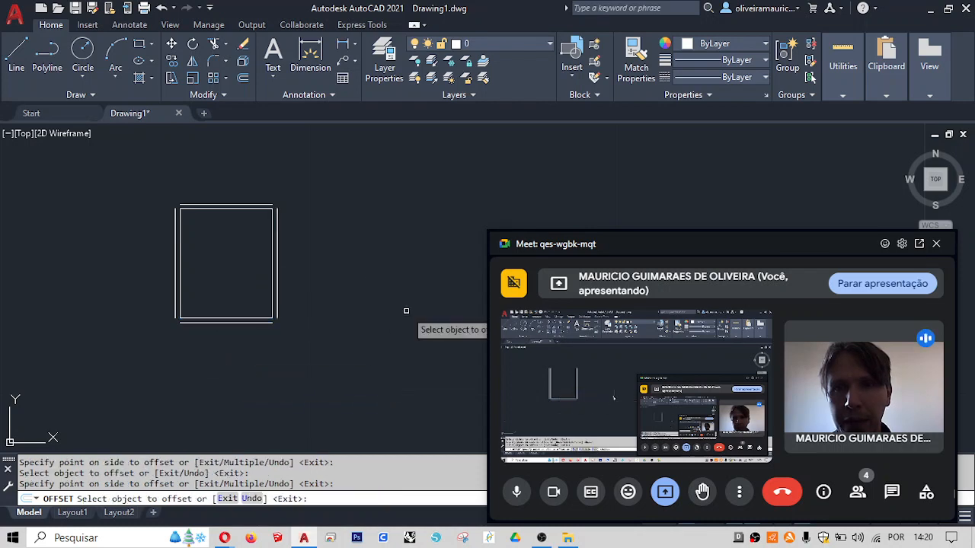
pyautogui.press('Return')
# - Draw the bathroom outline 1.2 wide and 2.4 high from the upper end of the bedroom's outer right wall line
pyautogui.hotkey('alt', 'Tab')
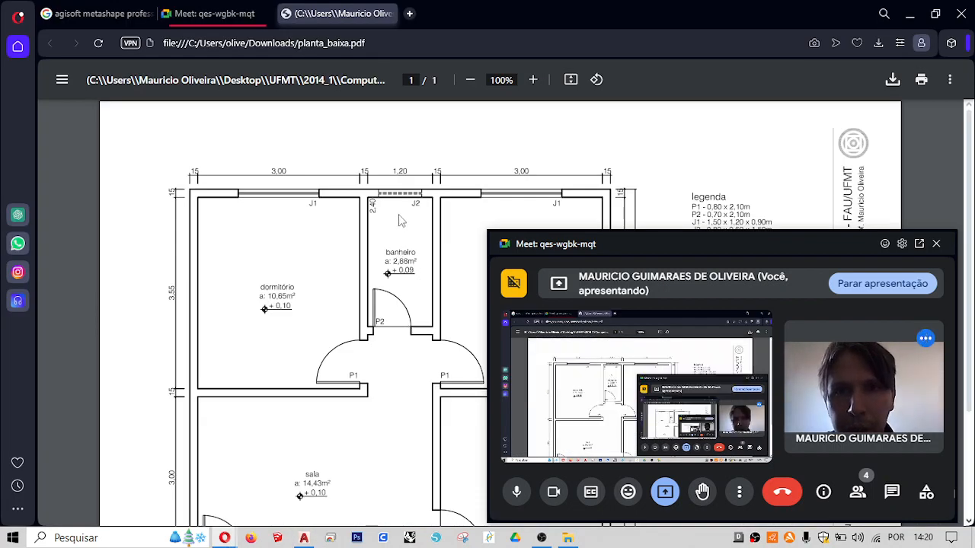
pyautogui.hotkey('alt', 'Tab')
pyautogui.write('l')
pyautogui.press('Return')
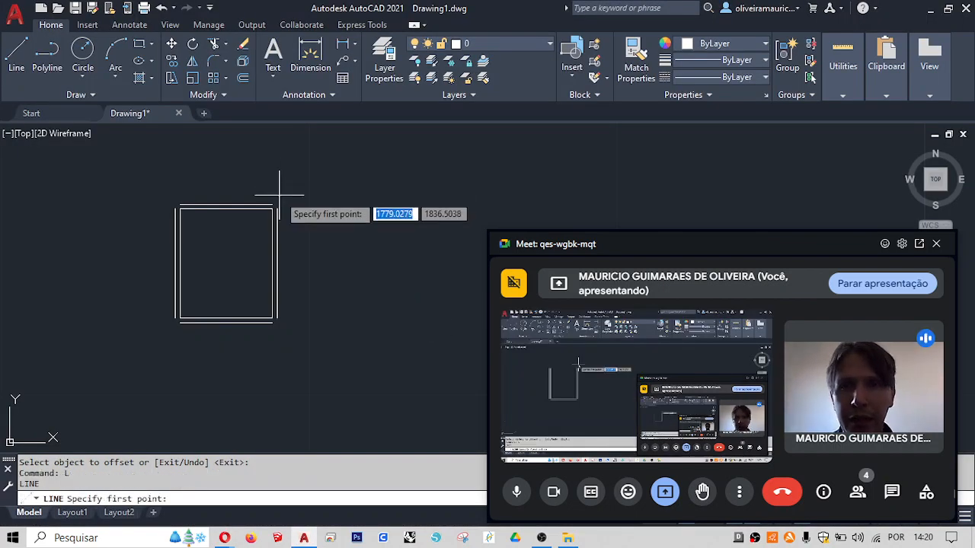
pyautogui.click(277, 207)
pyautogui.write('1.2')
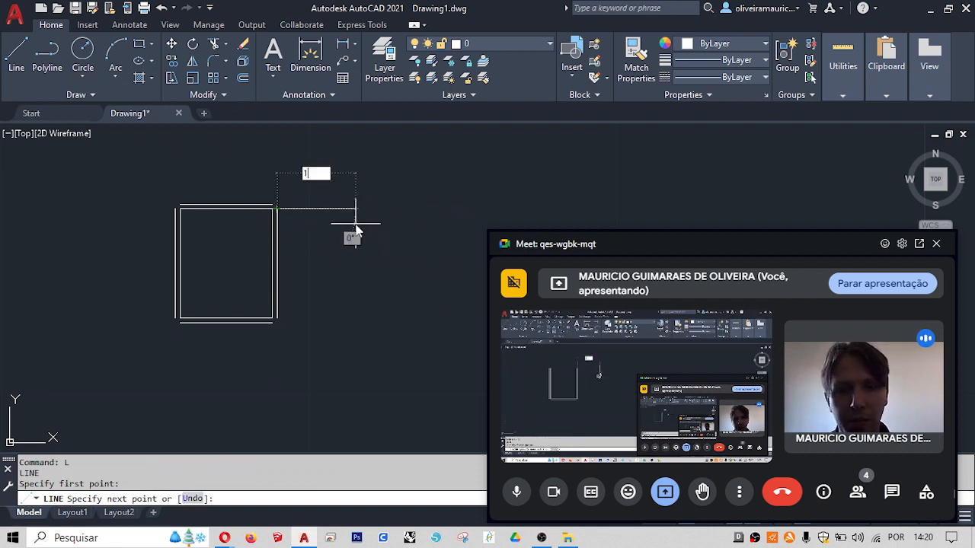
pyautogui.press('Return')
pyautogui.write('2')
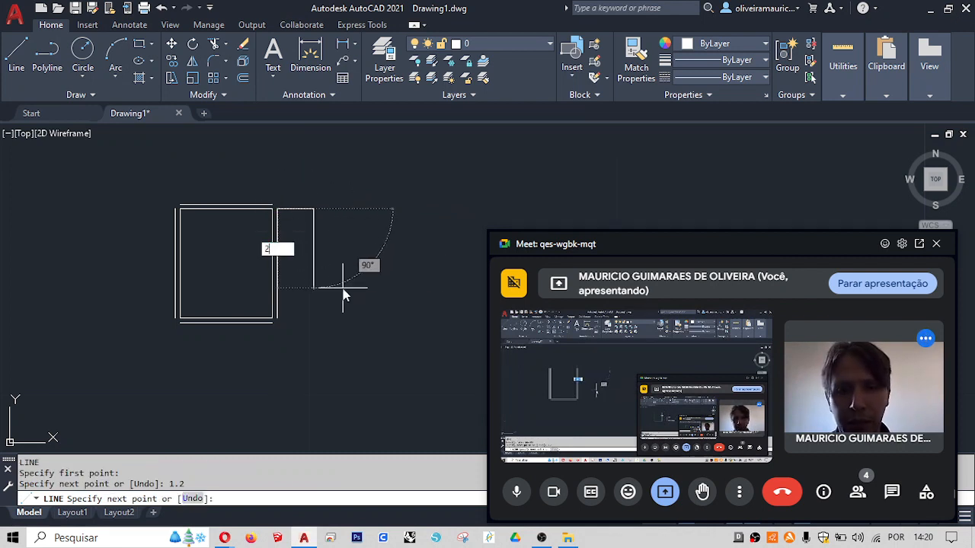
pyautogui.write('.4')
pyautogui.press('Return')
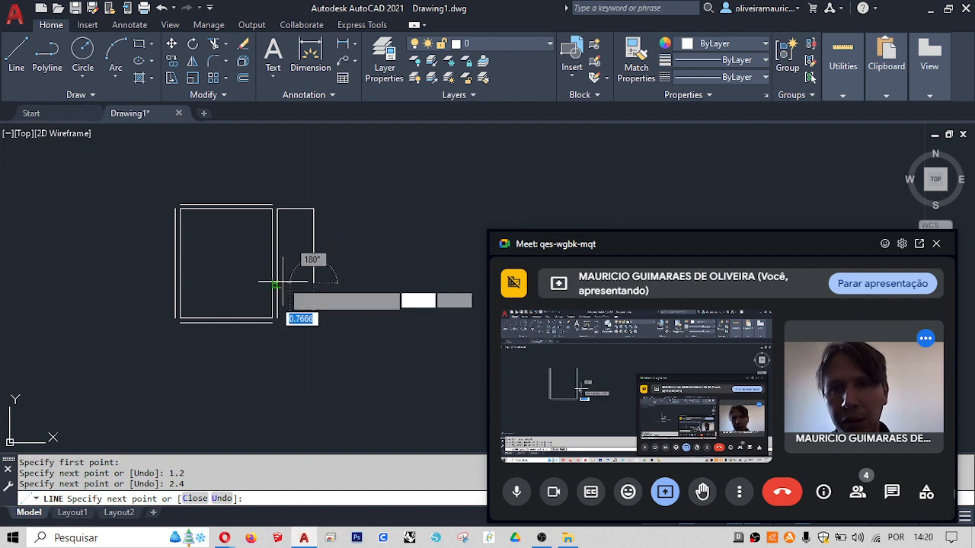
pyautogui.click(275, 282)
pyautogui.press('Return')
# - Offset the bathroom's lower and right sides outward by 0.15 for the wall thickness
pyautogui.write('o')
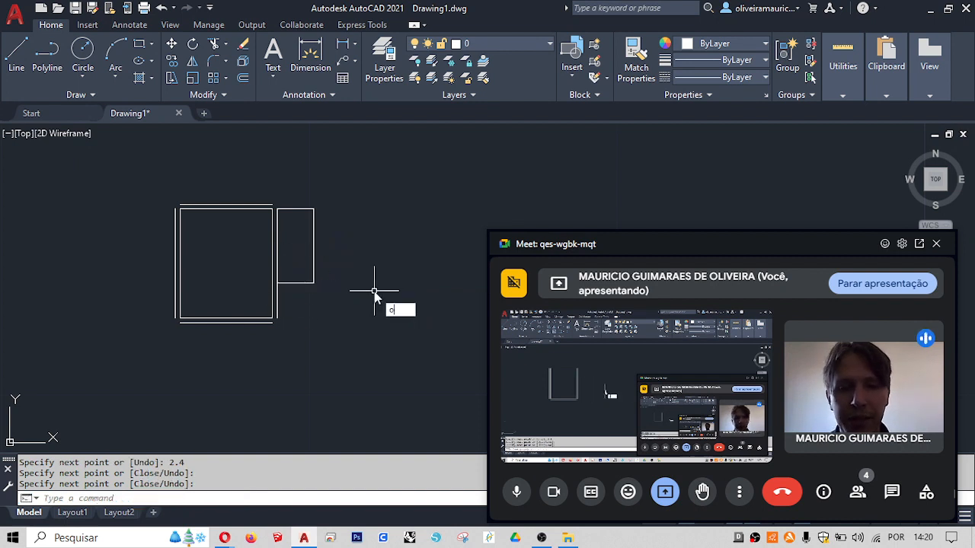
pyautogui.press('Return')
pyautogui.press('Return')
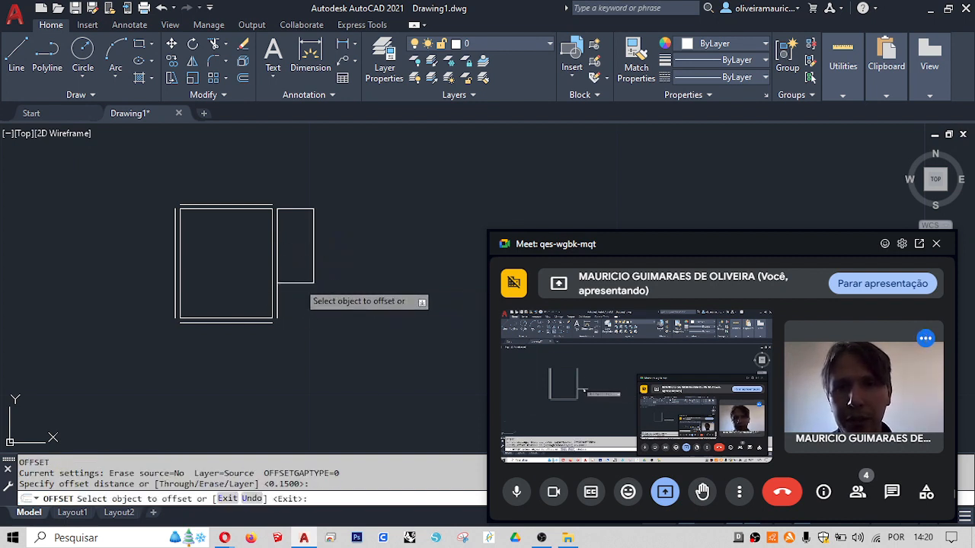
pyautogui.click(297, 284)
pyautogui.click(294, 342)
pyautogui.click(313, 226)
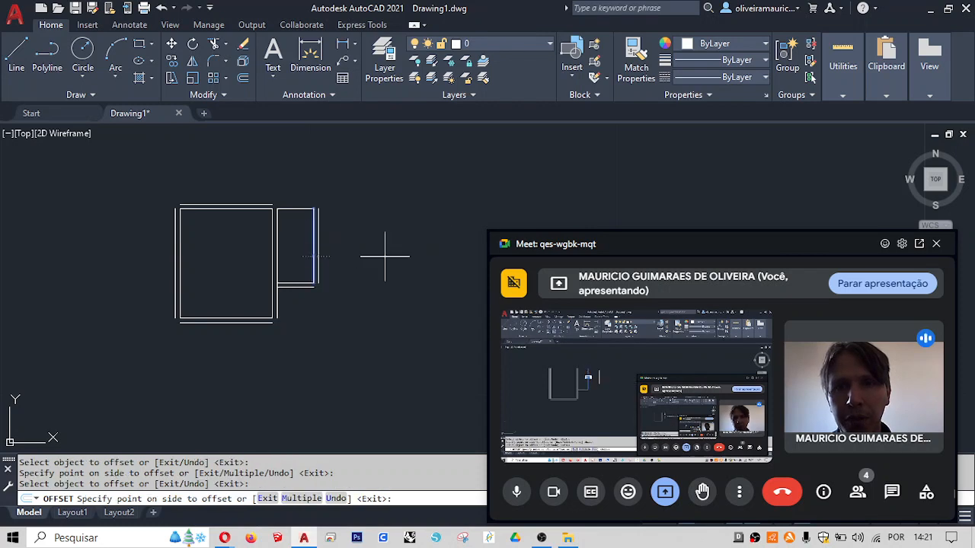
pyautogui.click(385, 256)
# - Draw the second bedroom's upper, right and lower sides, 3 by 3.55, from the upper end of the bathroom's outer right wall line
pyautogui.hotkey('alt', 'Tab')
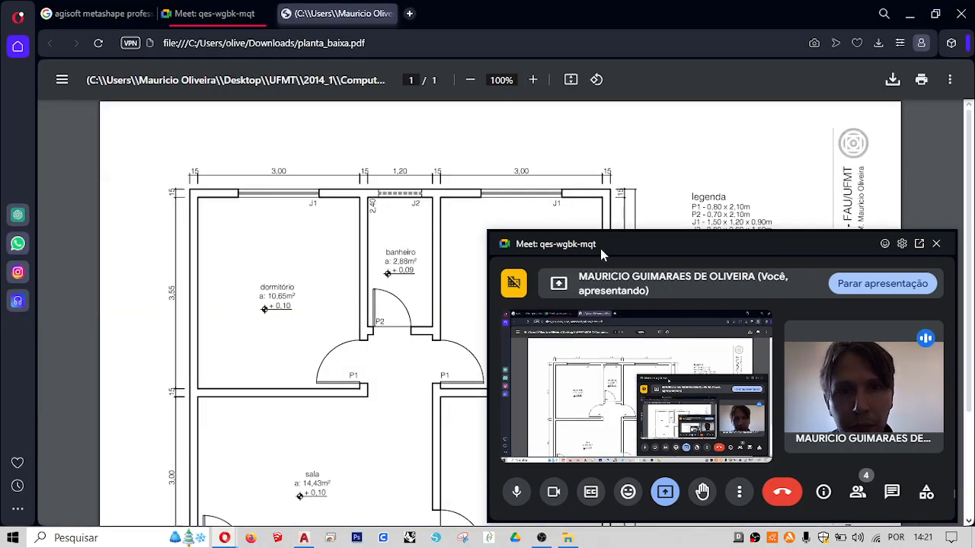
pyautogui.hotkey('alt', 'Tab')
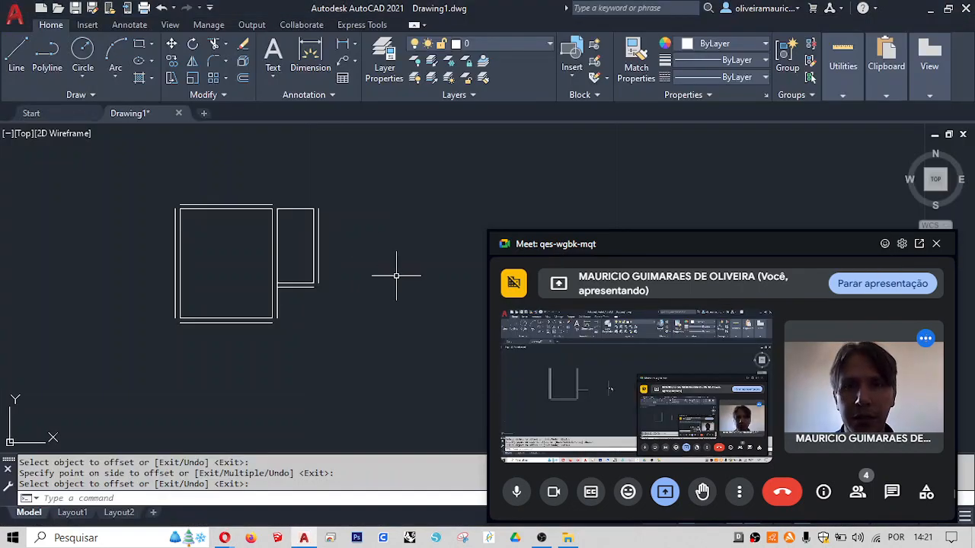
pyautogui.press('Escape')
pyautogui.write('l')
pyautogui.press('Return')
pyautogui.click(318, 208)
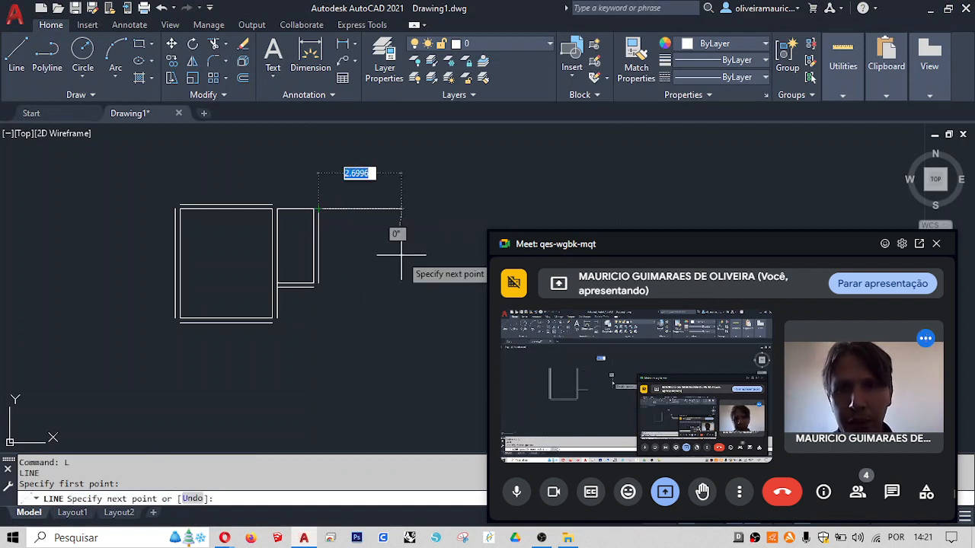
pyautogui.write('3')
pyautogui.press('Return')
pyautogui.write('3')
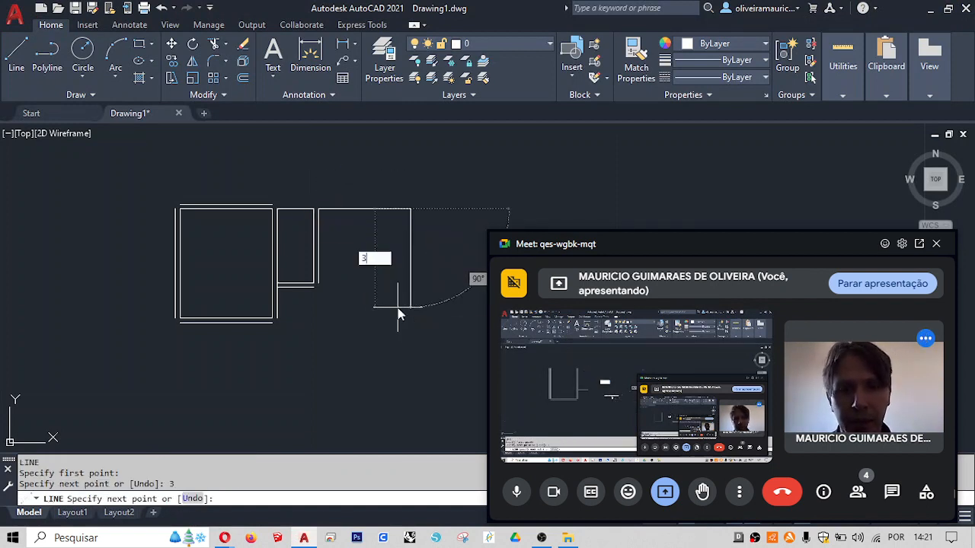
pyautogui.write('.55')
pyautogui.press('Return')
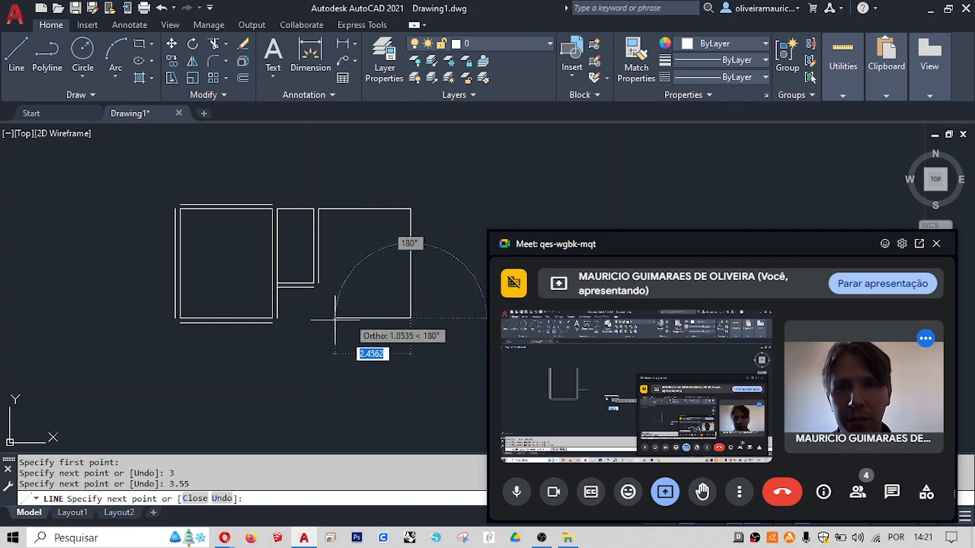
pyautogui.write('3')
pyautogui.press('Return')
pyautogui.press('Return')
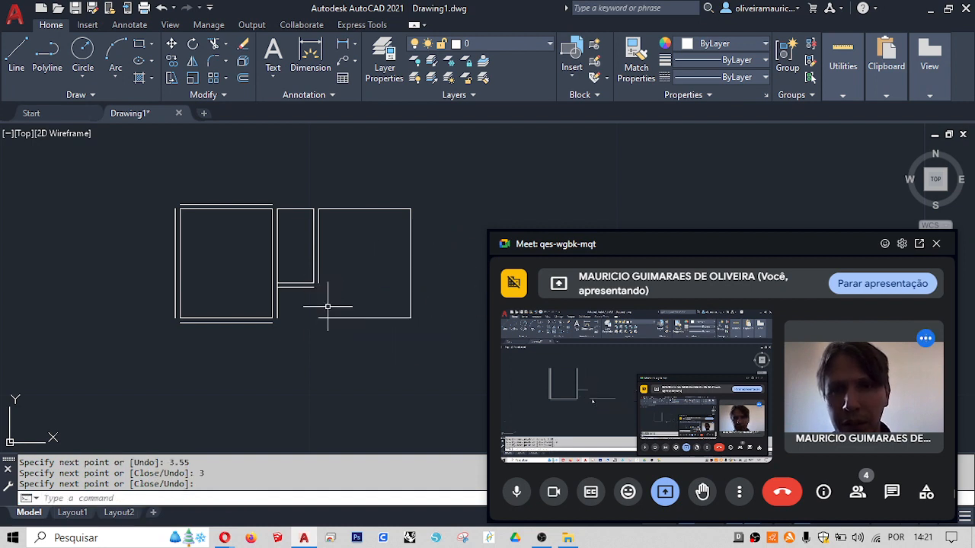
# - Stretch the bathroom's outer right wall line down to the free end of the second bedroom's lower side
pyautogui.click(318, 283)
pyautogui.click(318, 283)
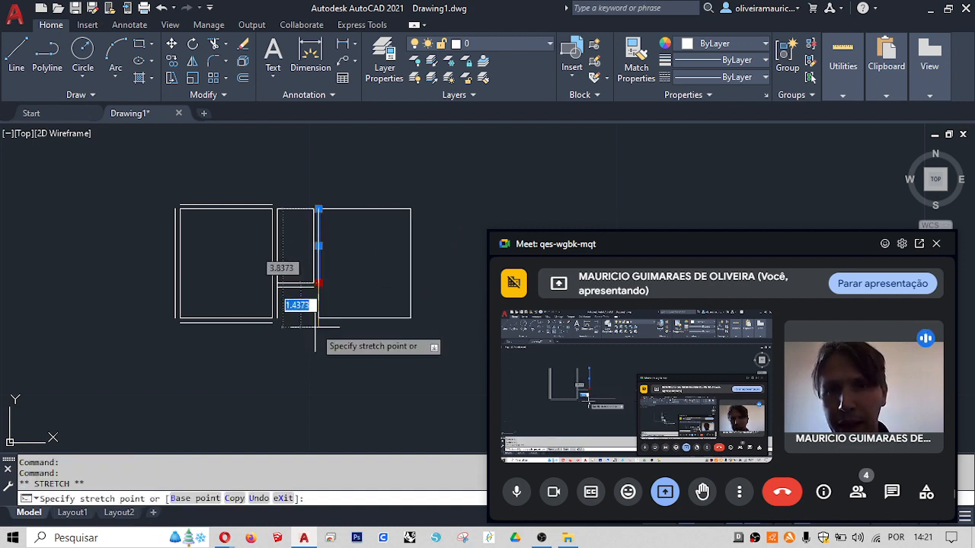
pyautogui.press('Escape')
pyautogui.press('Escape')
pyautogui.press('Escape')
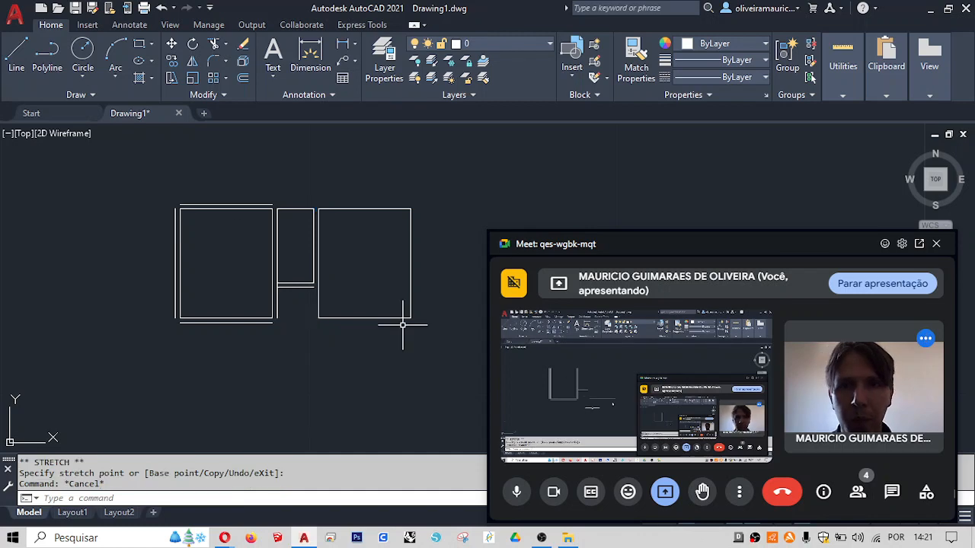
# - Offset the second bedroom's right and lower sides outward by 0.15
pyautogui.write('o')
pyautogui.press('Return')
pyautogui.press('Return')
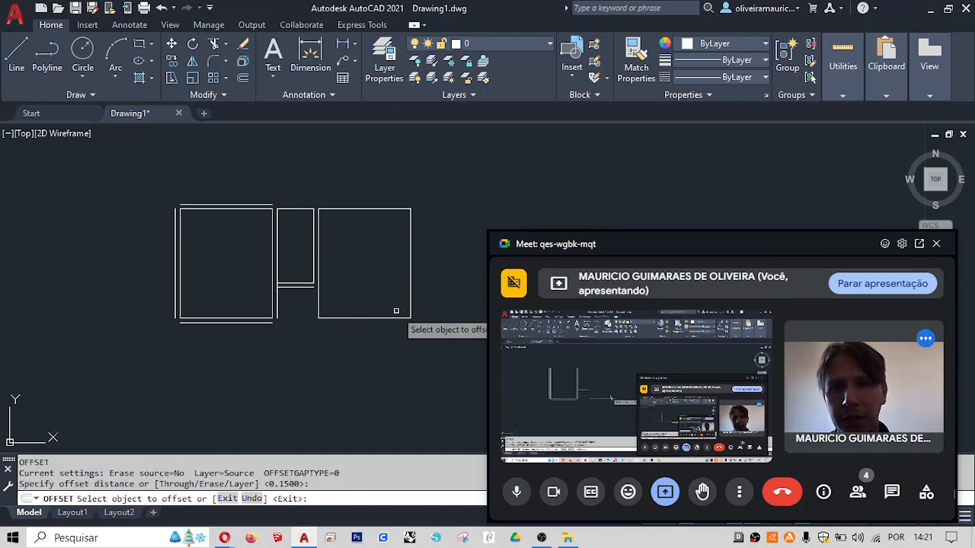
pyautogui.click(411, 282)
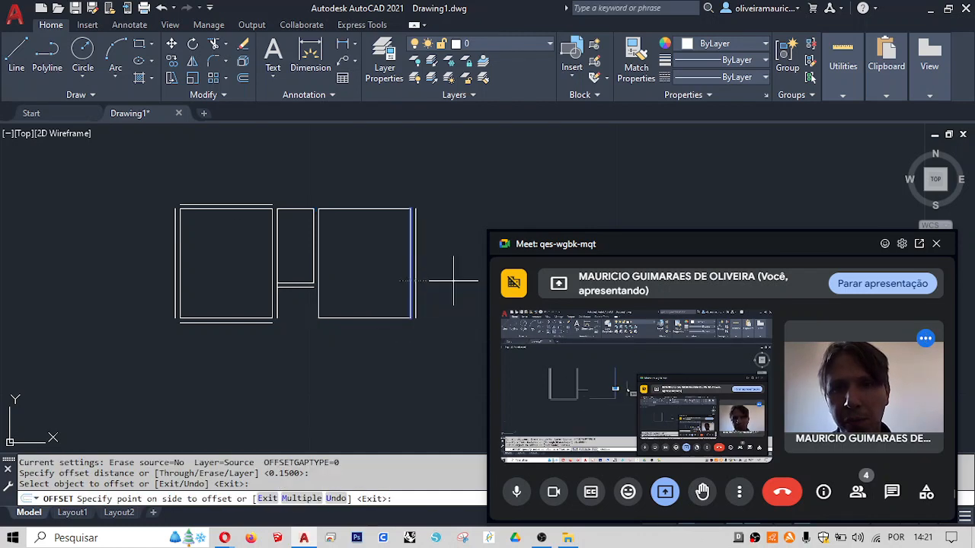
pyautogui.click(451, 276)
pyautogui.click(364, 316)
pyautogui.click(358, 343)
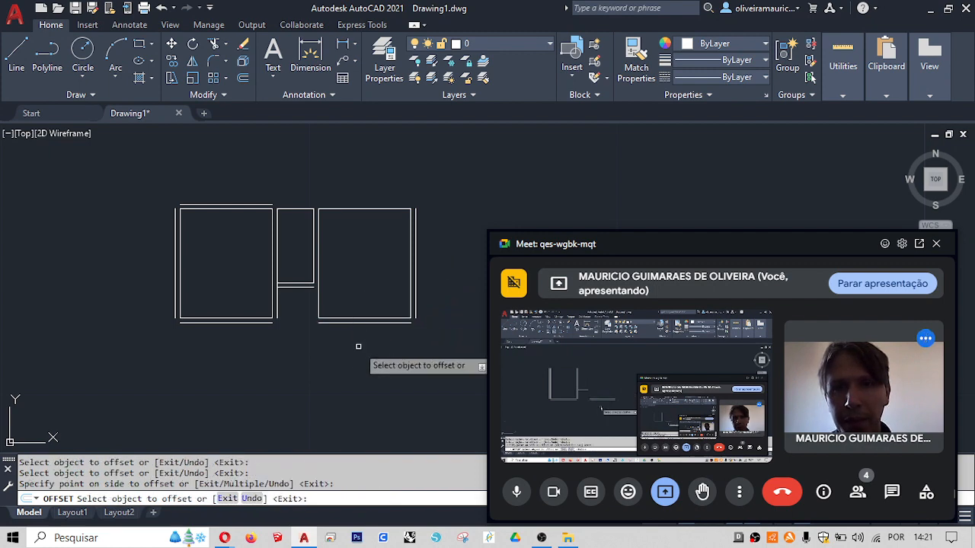
pyautogui.press('Return')
# - Draw a vertical line from the right end of the bathroom's outer lower wall line down past the second bedroom's lower wall
pyautogui.write('l')
pyautogui.press('Return')
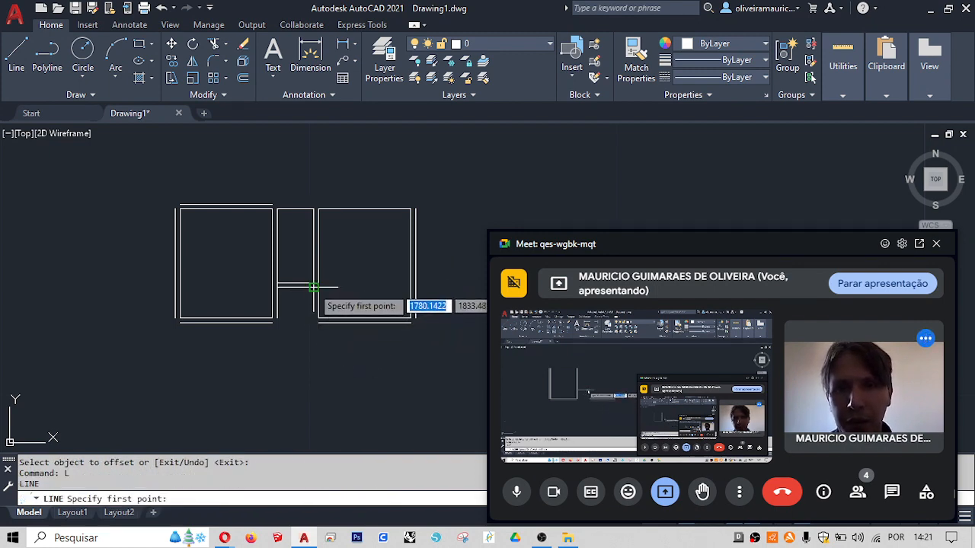
pyautogui.click(278, 286)
pyautogui.scroll(4, 306, 336)
pyautogui.click(315, 337)
pyautogui.press('Return')
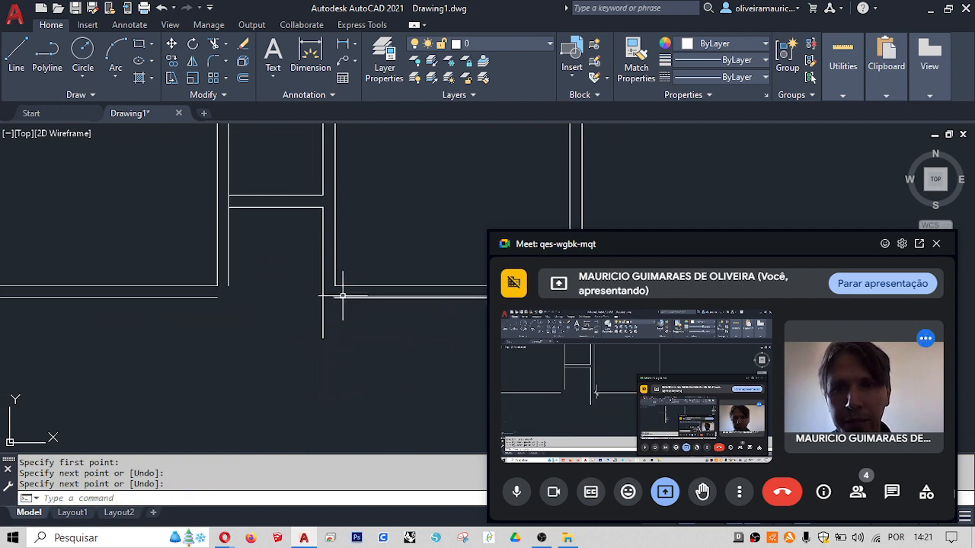
# - Join the second bedroom's outer lower wall line and the new vertical line at a clean corner by stretching their ends
pyautogui.click(336, 299)
pyautogui.click(335, 298)
pyautogui.click(323, 298)
pyautogui.click(322, 323)
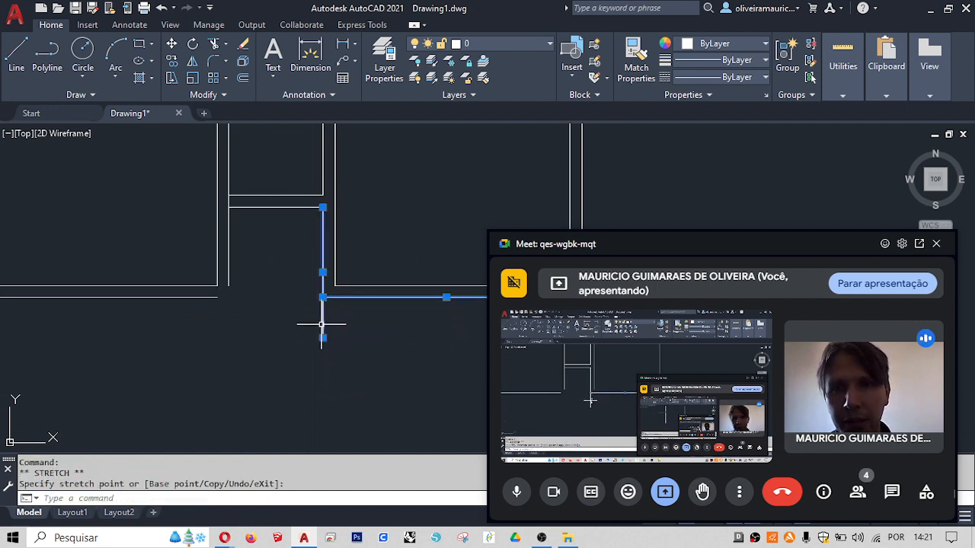
pyautogui.press('Escape')
pyautogui.press('Escape')
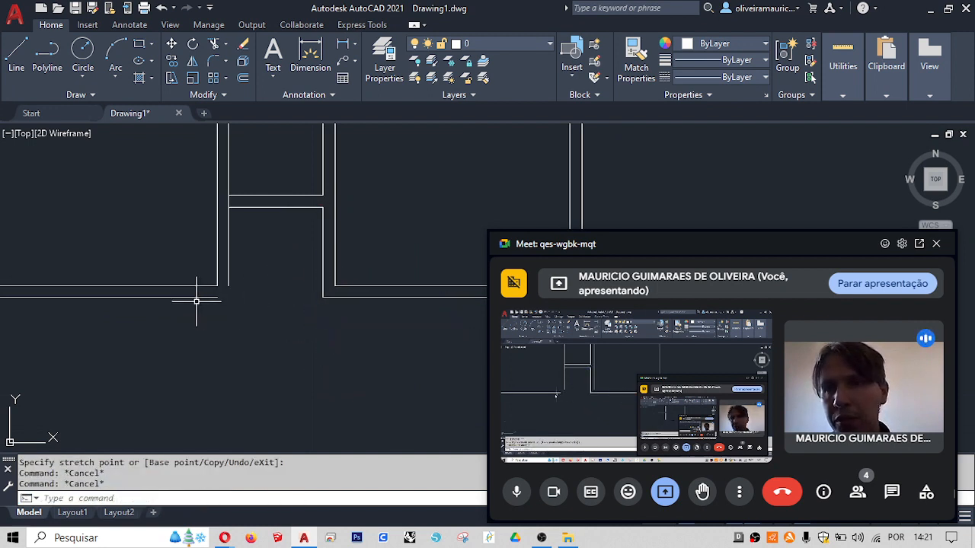
# - Extend the first bedroom's outer lower wall line 0.15 to the right and stretch its outer right wall line down to meet it
pyautogui.click(196, 298)
pyautogui.click(217, 297)
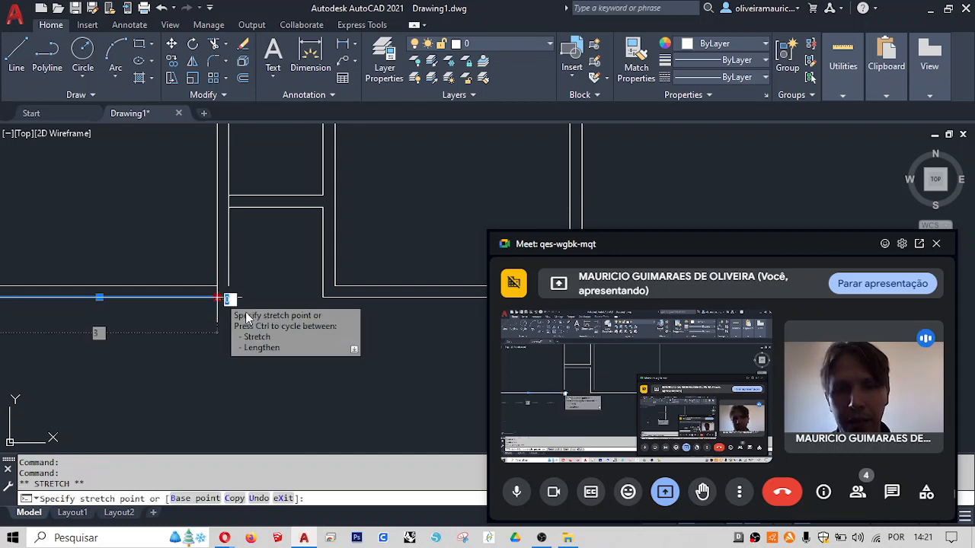
pyautogui.write('.15')
pyautogui.press('Return')
pyautogui.click(227, 285)
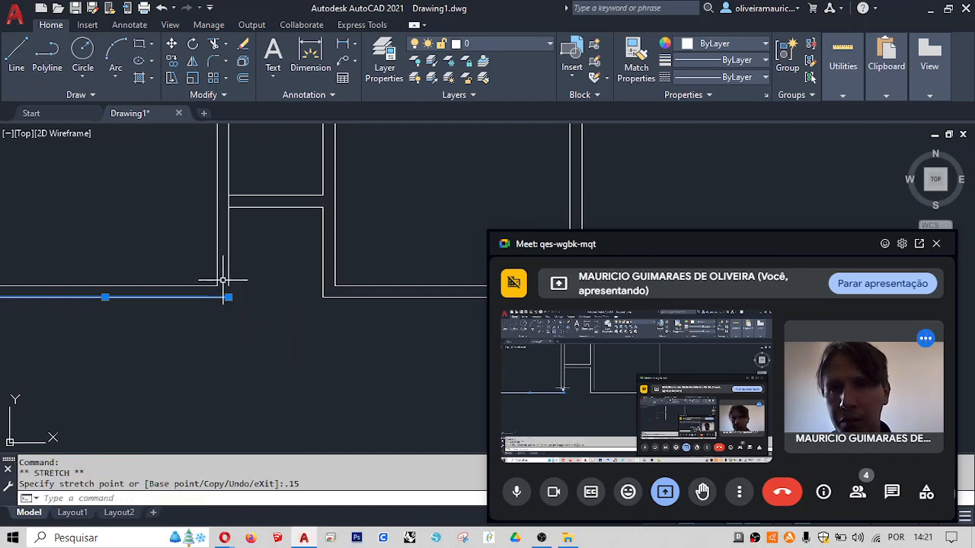
pyautogui.click(228, 284)
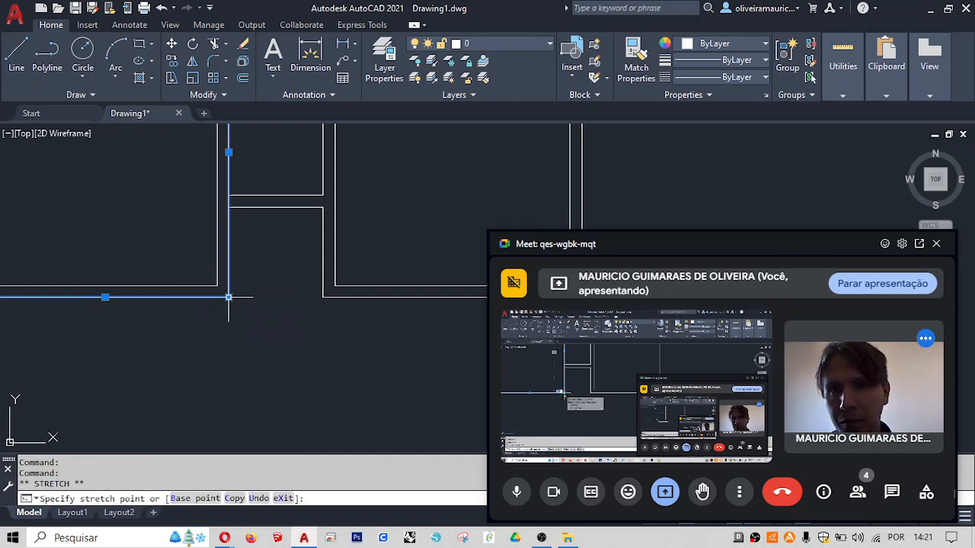
pyautogui.press('Escape')
pyautogui.press('Escape')
# - Extend the first bedroom's outer left wall line up 0.15 and stretch the outer upper wall line left to meet it
pyautogui.scroll(-4, 224, 327)
pyautogui.scroll(2, 196, 352)
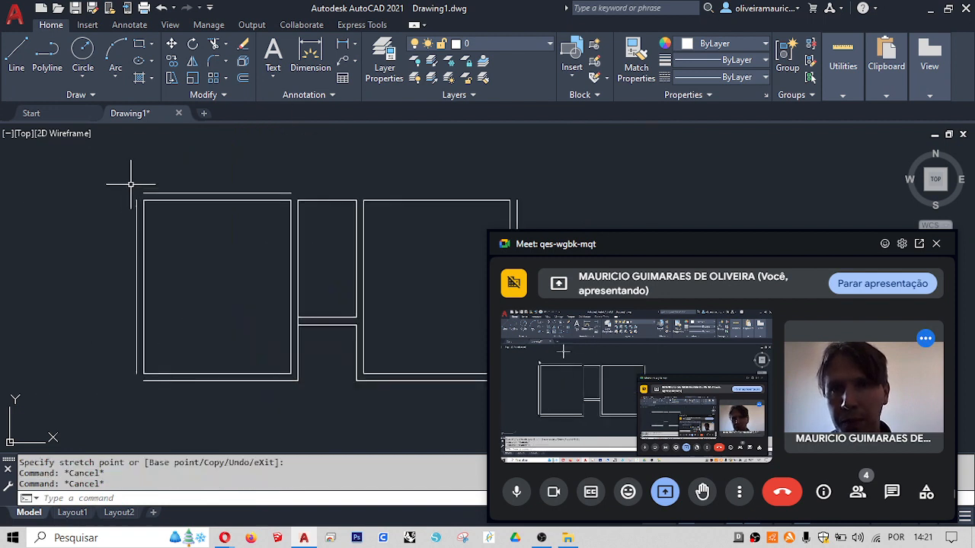
pyautogui.click(136, 211)
pyautogui.click(137, 199)
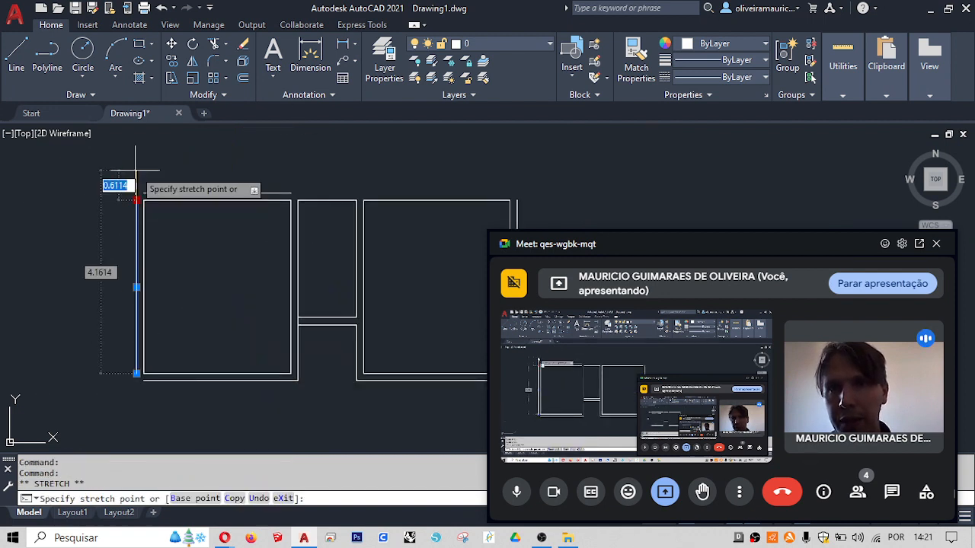
pyautogui.write('.15')
pyautogui.press('Return')
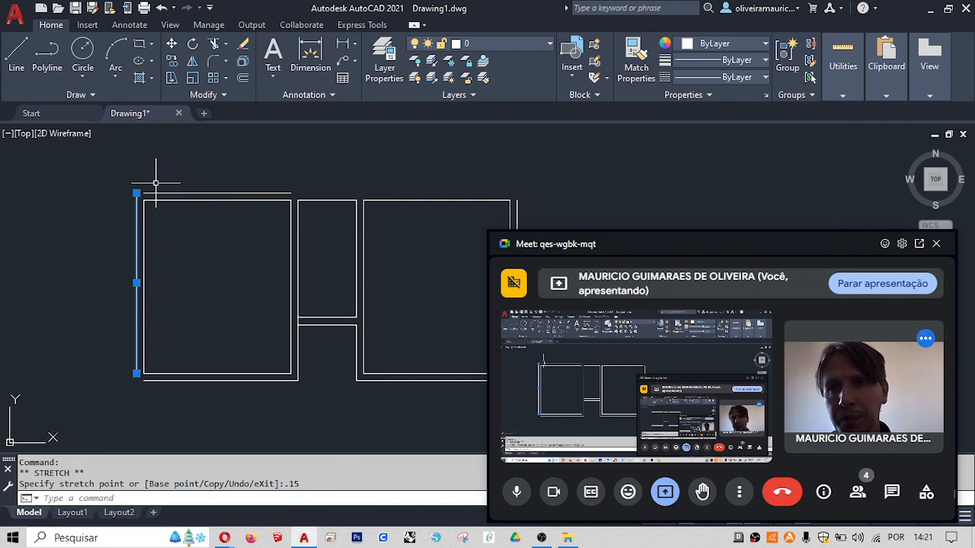
pyautogui.click(163, 193)
pyautogui.click(144, 193)
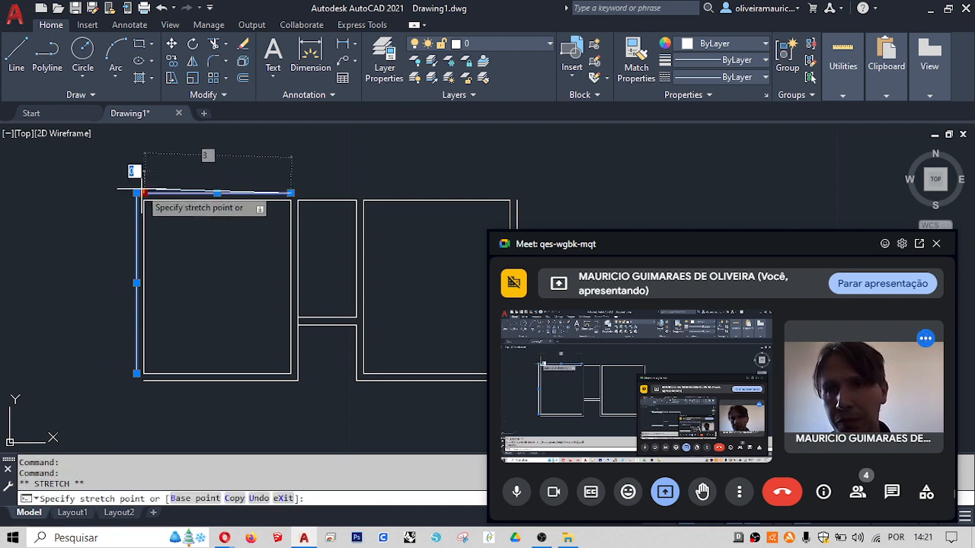
pyautogui.click(136, 192)
# - Stretch the outer upper wall line to the right, past the second bedroom's outer right wall line
pyautogui.click(291, 193)
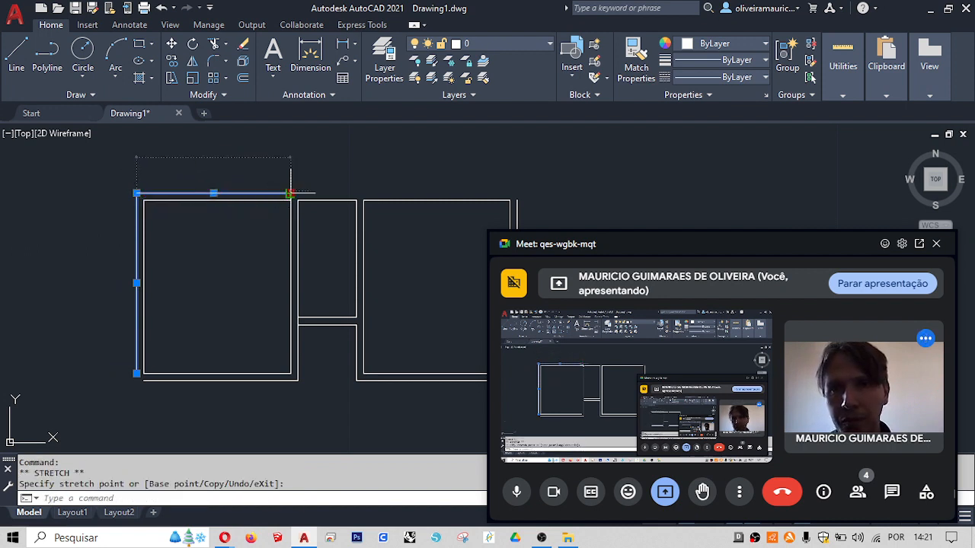
pyautogui.press('Escape')
pyautogui.press('Escape')
# - Close the plan's upper-right outer corner by stretching the right wall line up and shortening the upper wall line to it
pyautogui.scroll(5, 398, 163)
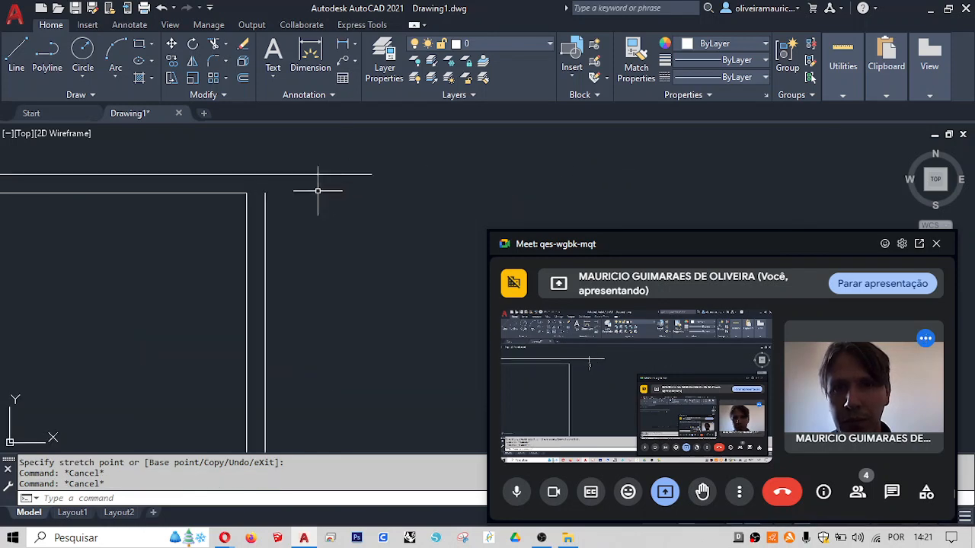
pyautogui.click(264, 198)
pyautogui.click(265, 193)
pyautogui.click(265, 174)
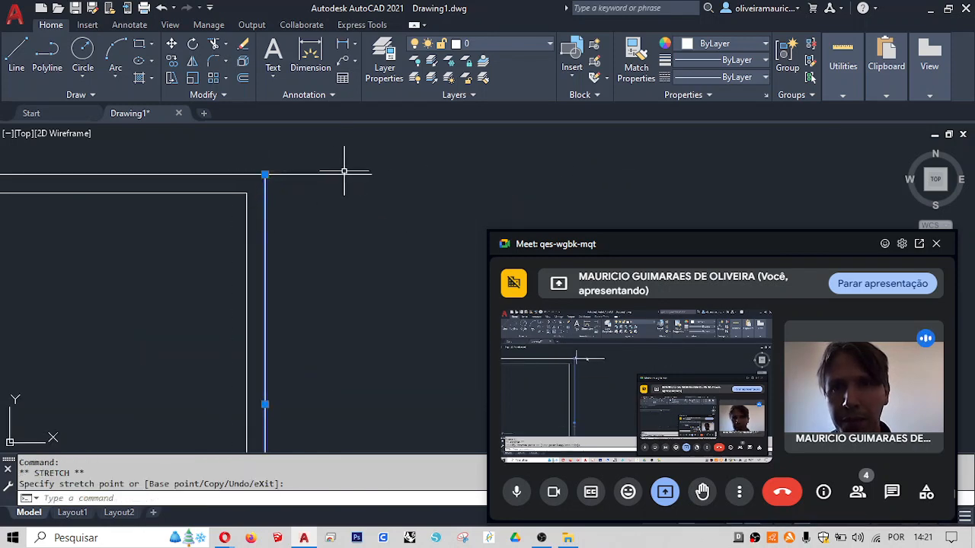
pyautogui.click(361, 167)
pyautogui.click(371, 174)
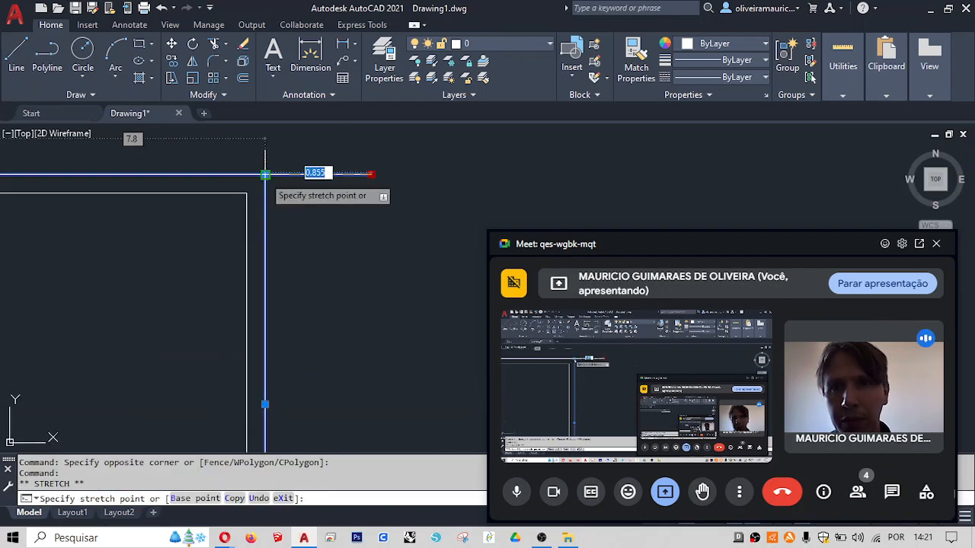
pyautogui.press('Escape')
pyautogui.scroll(-5, 338, 191)
pyautogui.press('Escape')
# - Switch to planta_baixa.pdf and examine the living room and kitchen dimensions, moving the meeting window clear of the plan
pyautogui.scroll(3, 343, 257)
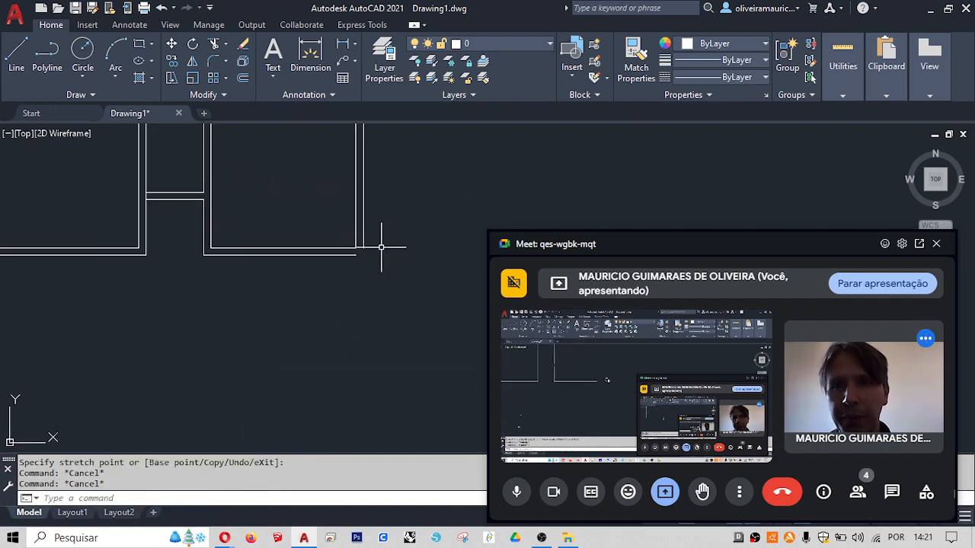
pyautogui.hotkey('alt', 'Tab')
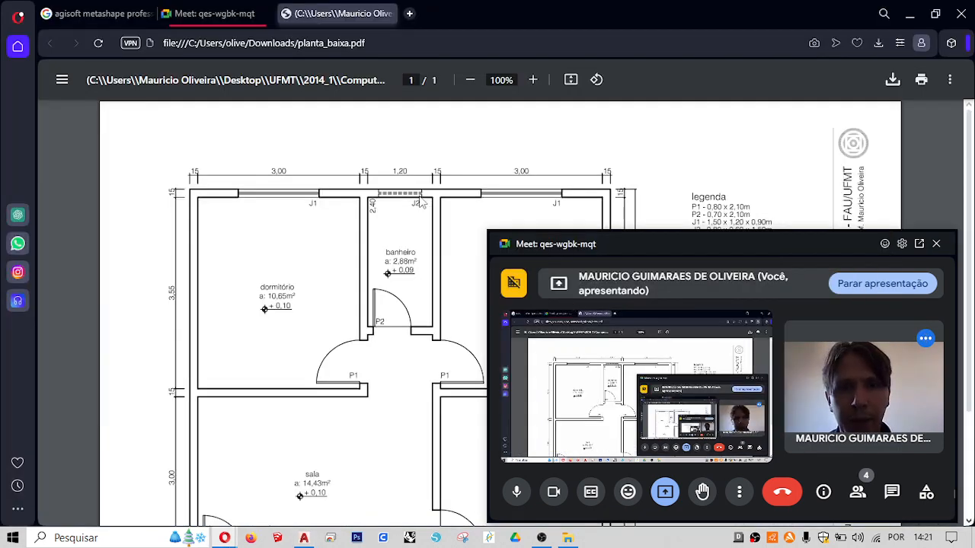
pyautogui.scroll(-2, 421, 201)
pyautogui.moveTo(600, 249); pyautogui.dragTo(810, 220)
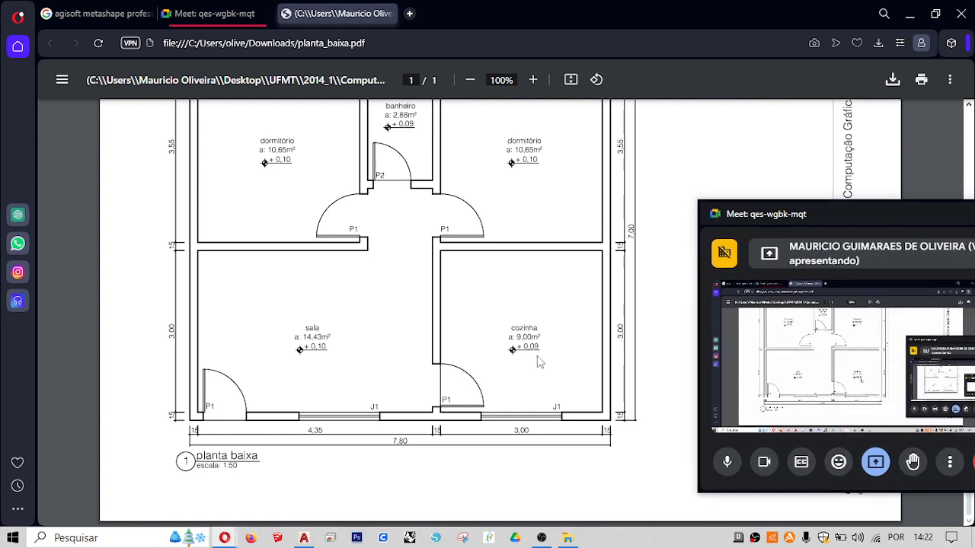
pyautogui.hotkey('alt', 'Tab')
pyautogui.hotkey('alt', 'Tab')
# - Switch back to AutoCAD and offset the second bedroom's outer lower wall line 3 downward for the kitchen
pyautogui.scroll(1, 404, 330)
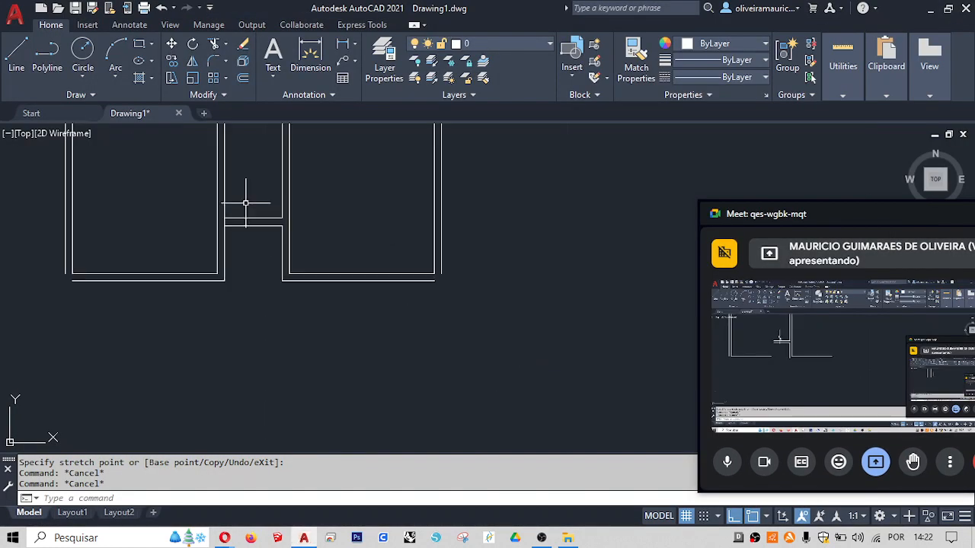
pyautogui.moveTo(301, 224); pyautogui.dragTo(346, 227, button='middle')
pyautogui.press('Return')
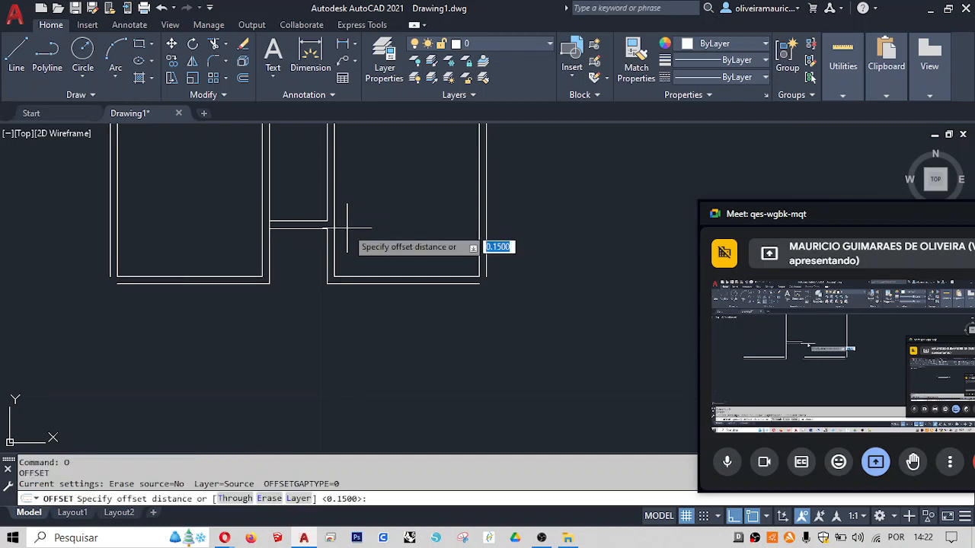
pyautogui.write('3')
pyautogui.press('Return')
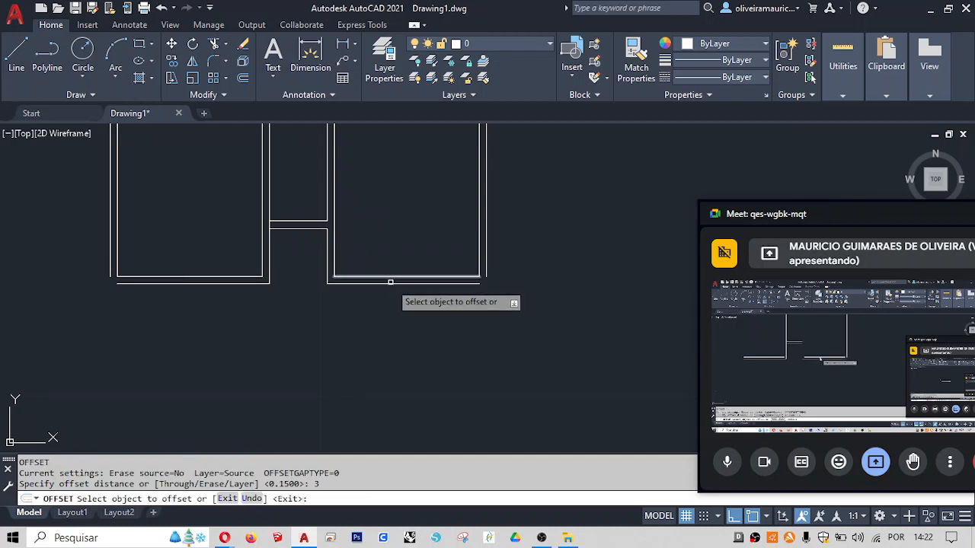
pyautogui.click(391, 282)
pyautogui.click(374, 340)
pyautogui.press('Return')
# - Offset the kitchen's inner lower wall line 0.15 downward to form the outer face
pyautogui.press('Return')
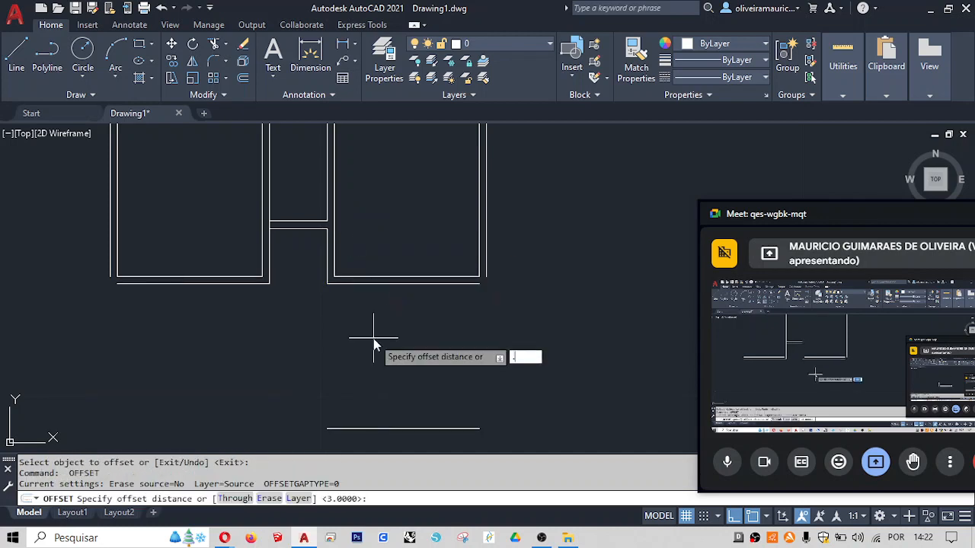
pyautogui.write('.15')
pyautogui.press('Return')
pyautogui.click(405, 427)
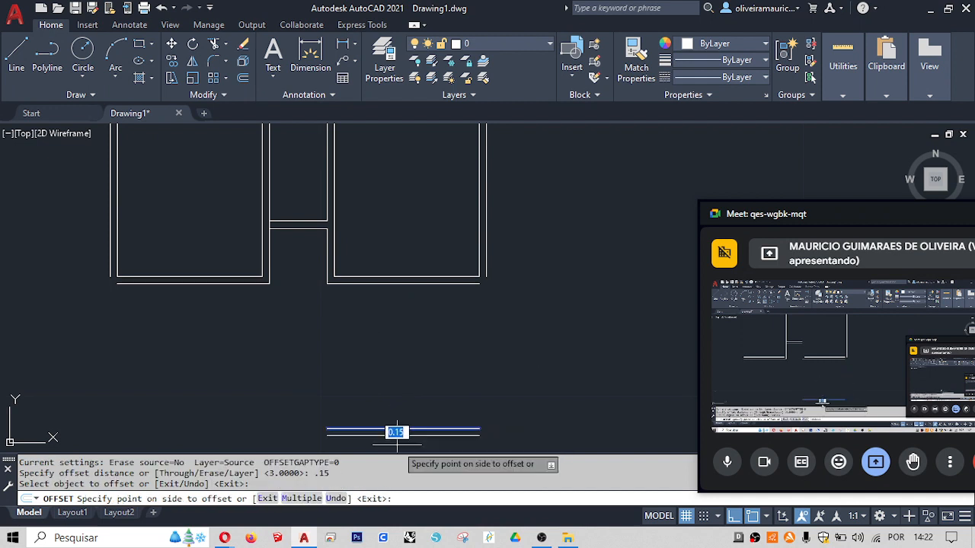
pyautogui.click(403, 442)
pyautogui.press('Return')
# - Draw the kitchen's inner right wall line from the bedroom wall's lower right endpoint down to the outer lower wall line
pyautogui.write('L')
pyautogui.press('Return')
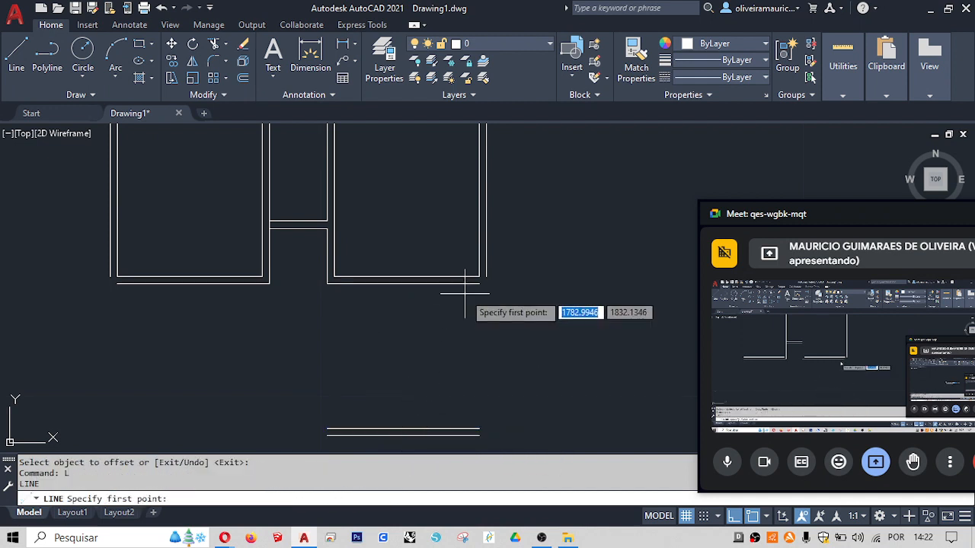
pyautogui.click(478, 284)
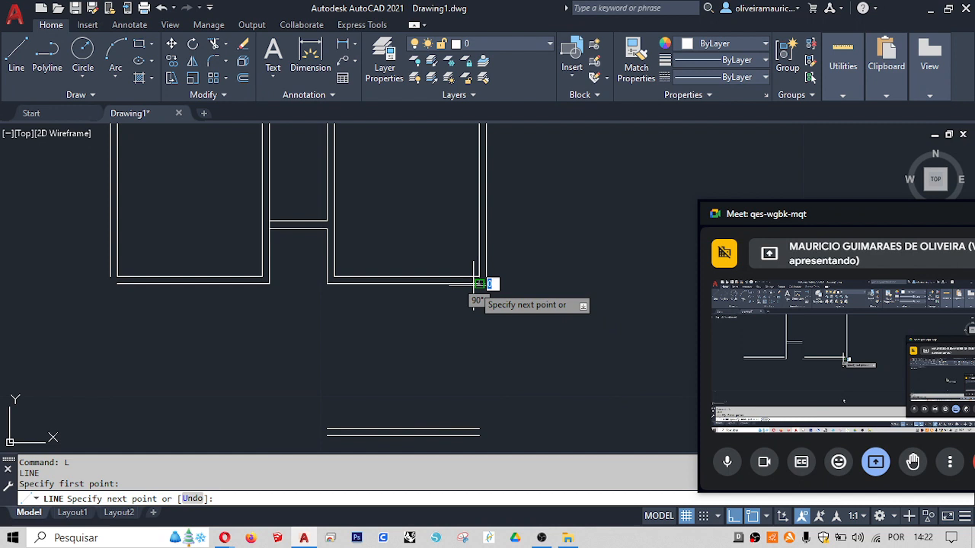
pyautogui.click(479, 436)
pyautogui.press('Escape')
pyautogui.press('Escape')
# - Extend the kitchen's outer lower wall line 0.15 to the right and stretch the outer right wall line down to meet it
pyautogui.click(471, 436)
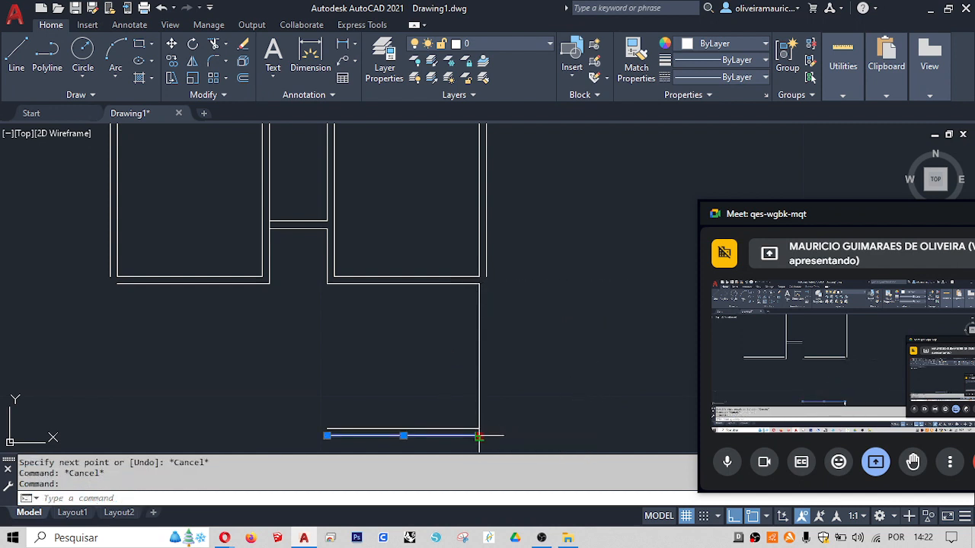
pyautogui.click(478, 435)
pyautogui.write('.15')
pyautogui.press('Return')
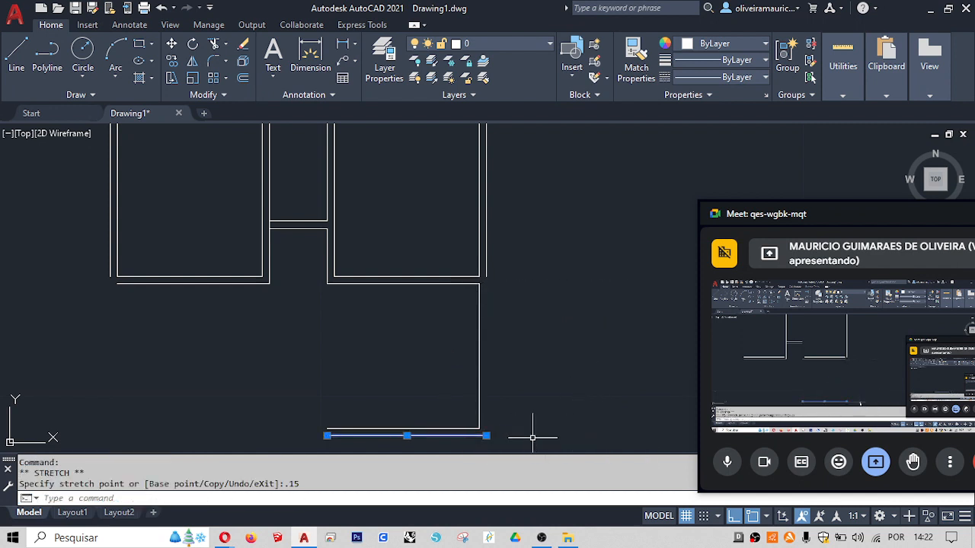
pyautogui.press('Escape')
pyautogui.click(486, 190)
pyautogui.click(486, 276)
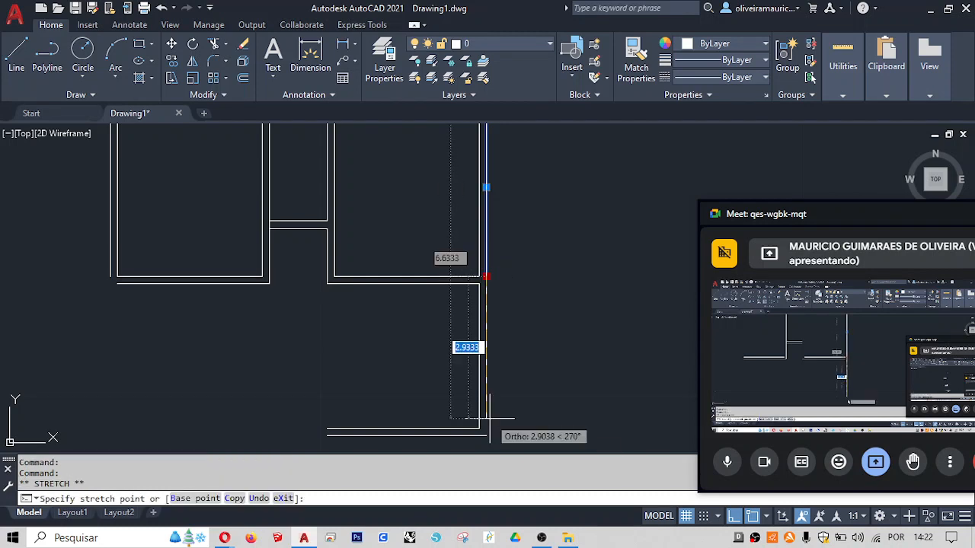
pyautogui.click(486, 436)
pyautogui.press('Escape')
pyautogui.press('Escape')
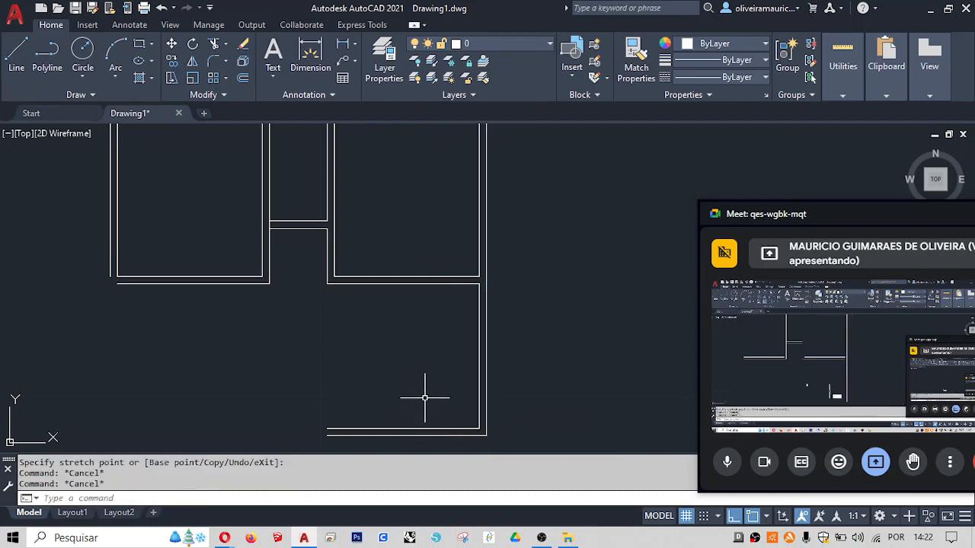
# - Draw the kitchen's inner left wall line and stretch the hallway's right wall line down to the kitchen's inner lower line
pyautogui.write('l')
pyautogui.press('Return')
pyautogui.click(328, 280)
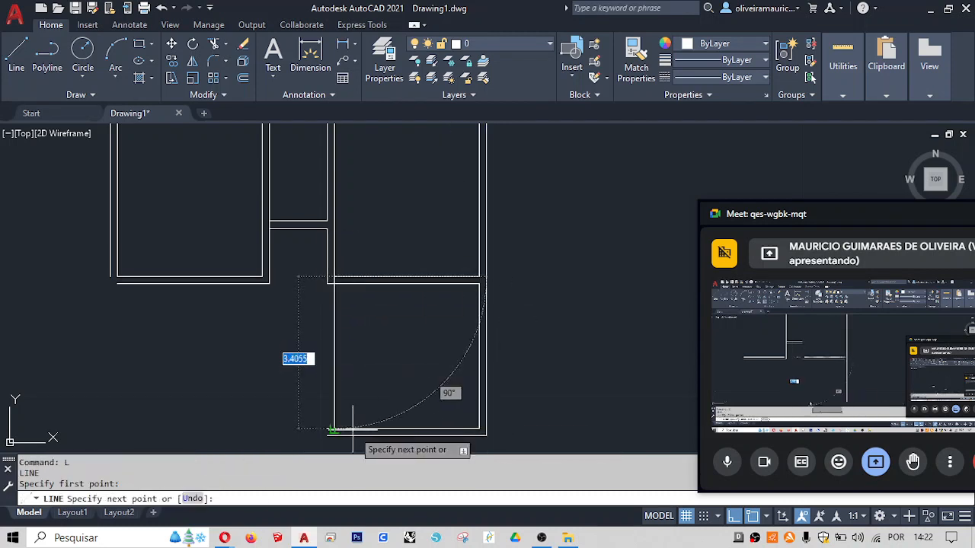
pyautogui.click(330, 429)
pyautogui.press('Return')
pyautogui.click(329, 273)
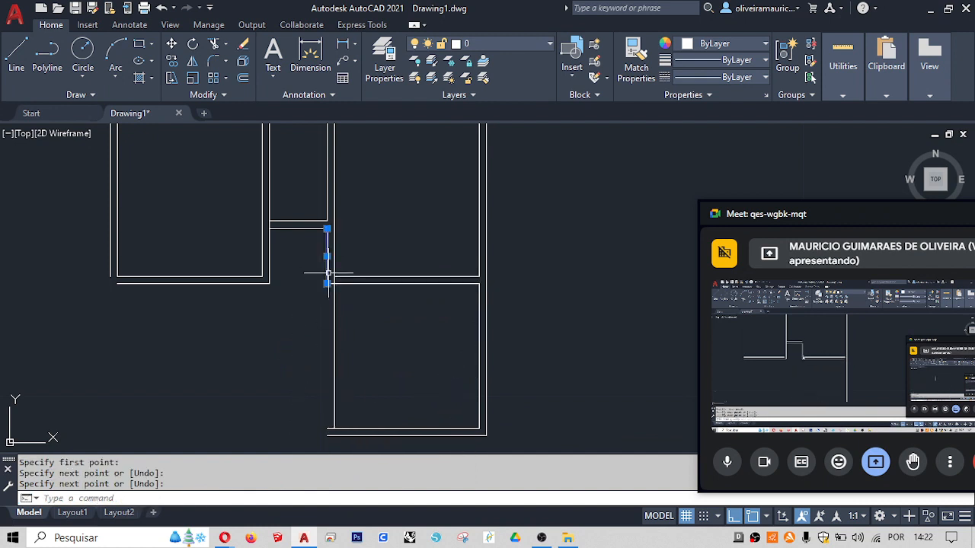
pyautogui.click(327, 284)
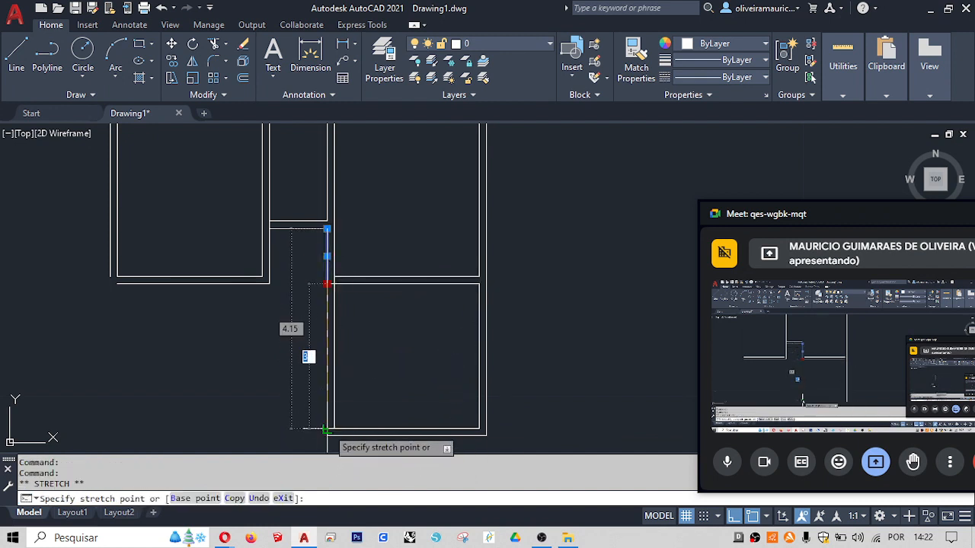
pyautogui.press('Escape')
pyautogui.press('Escape')
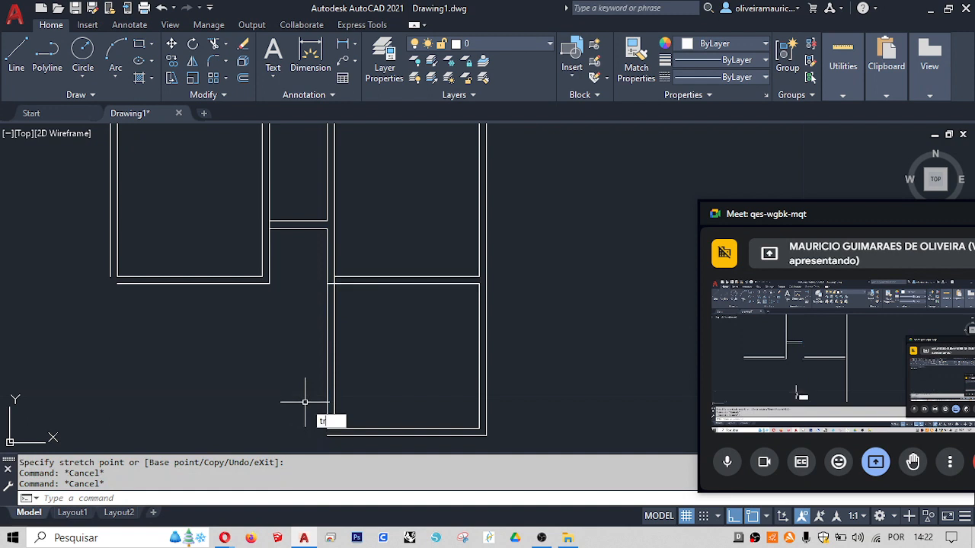
# - Trim the line segments crossing the wall junction between the second bedroom, the hallway and the kitchen
pyautogui.write('trim')
pyautogui.press('Return')
pyautogui.scroll(4, 267, 228)
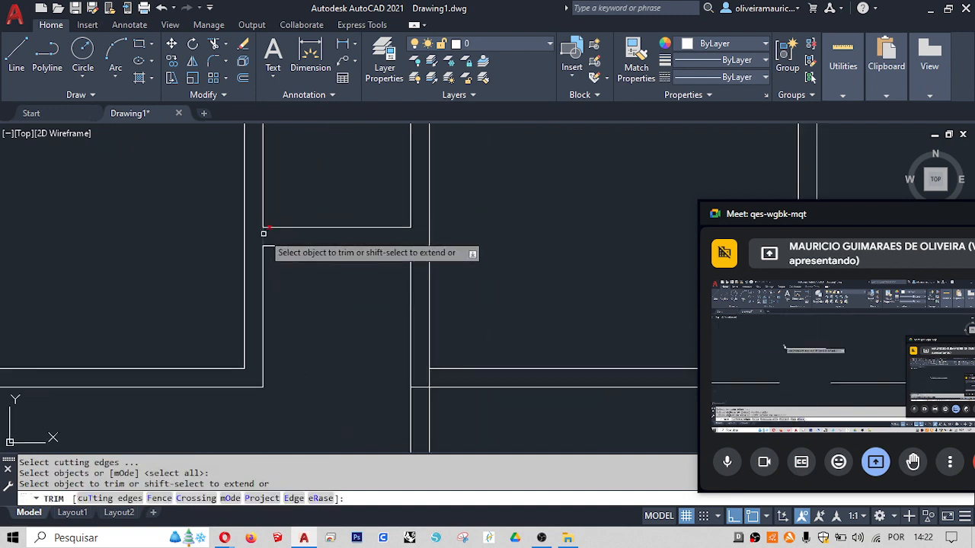
pyautogui.click(427, 370)
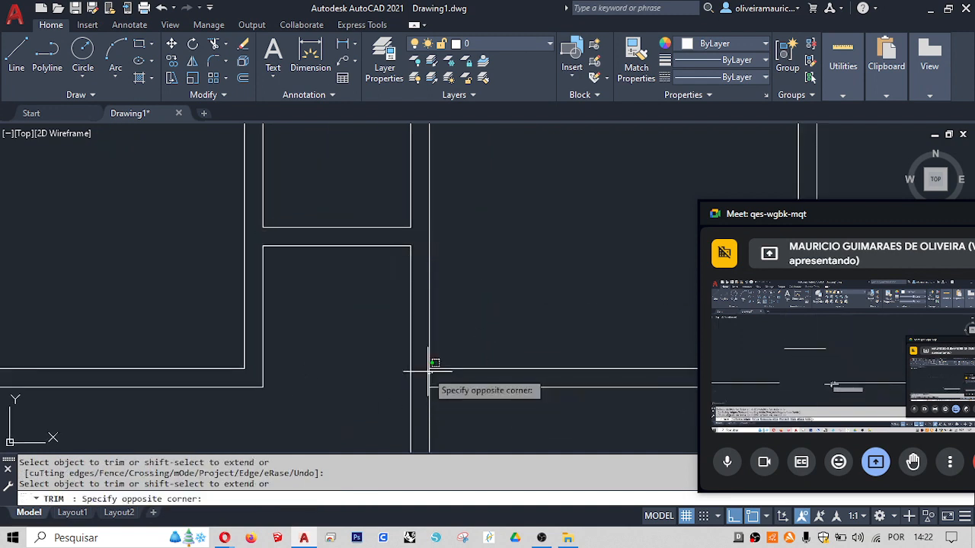
pyautogui.click(415, 377)
pyautogui.scroll(-4, 415, 377)
pyautogui.scroll(5, 378, 285)
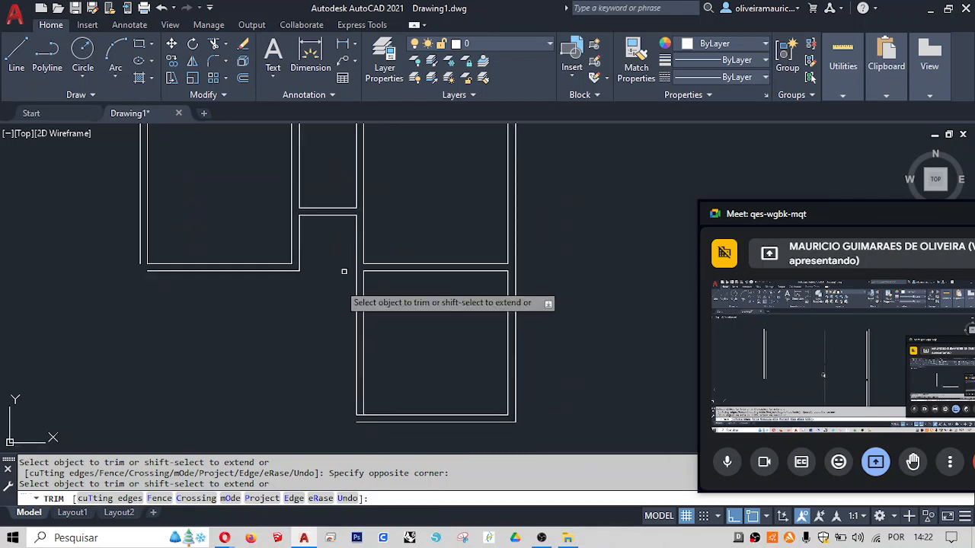
pyautogui.press('Return')
# - Draw the living room's inner left wall line 3 downward and its inner lower wall line across to the kitchen wall
pyautogui.write('l')
pyautogui.press('Return')
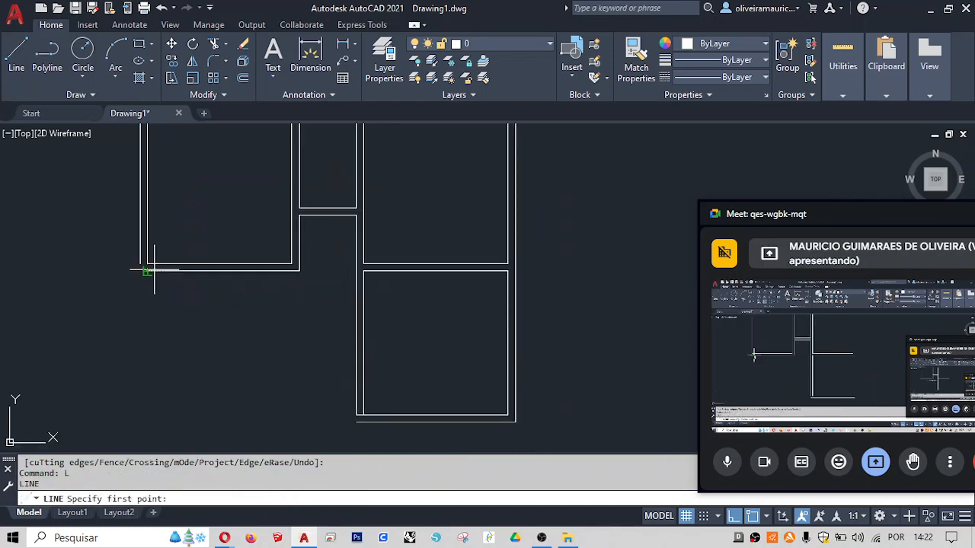
pyautogui.click(147, 271)
pyautogui.write('3')
pyautogui.press('Return')
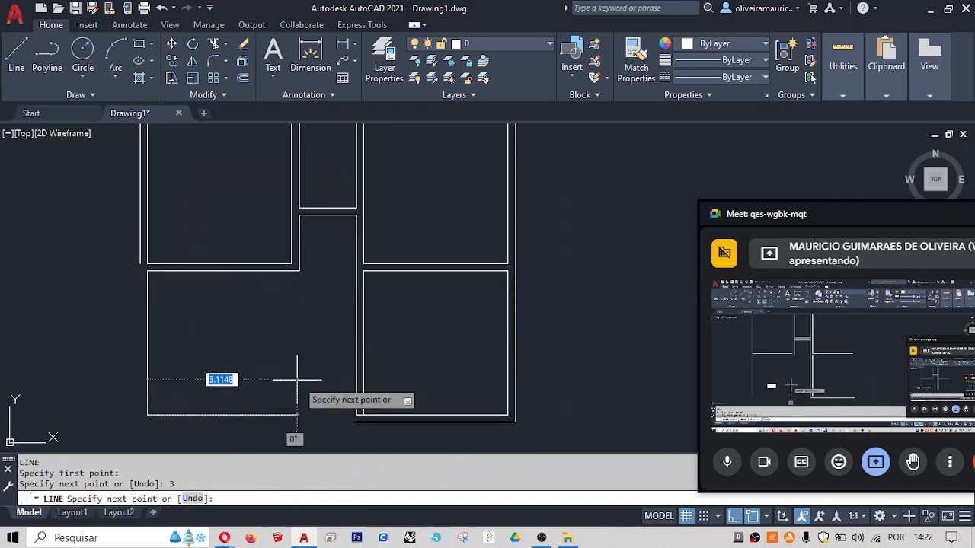
pyautogui.click(357, 395)
pyautogui.press('Escape')
# - Shorten the kitchen's inner lower wall line so it ends at the kitchen's inner left wall line
pyautogui.click(365, 416)
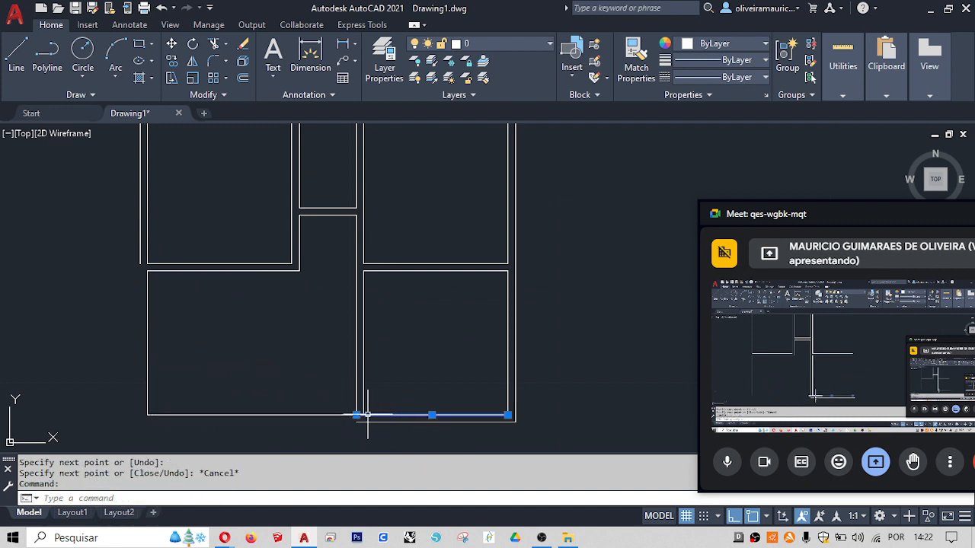
pyautogui.click(356, 416)
pyautogui.press('Escape')
pyautogui.press('Escape')
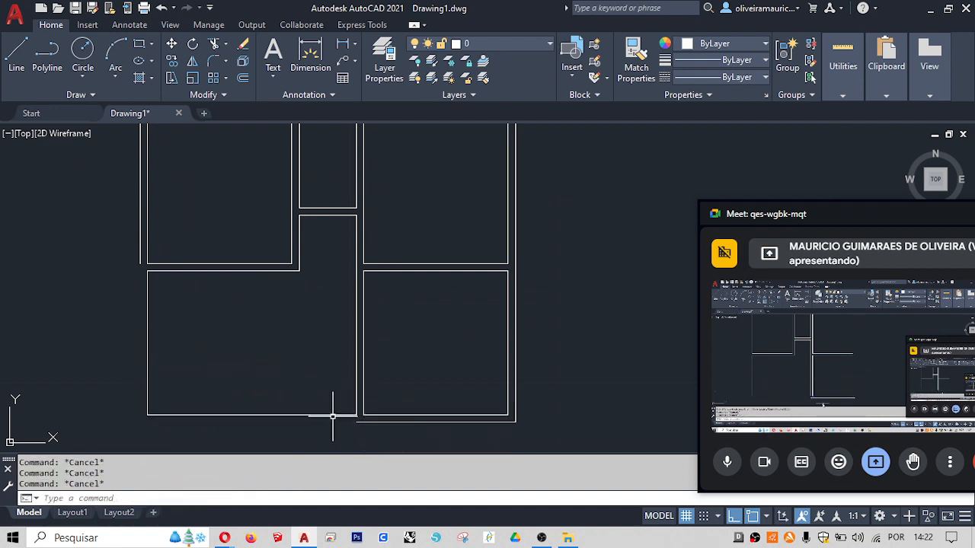
# - Stretch the outer left wall line down past the living room and the outer lower wall line left to meet it
pyautogui.click(138, 255)
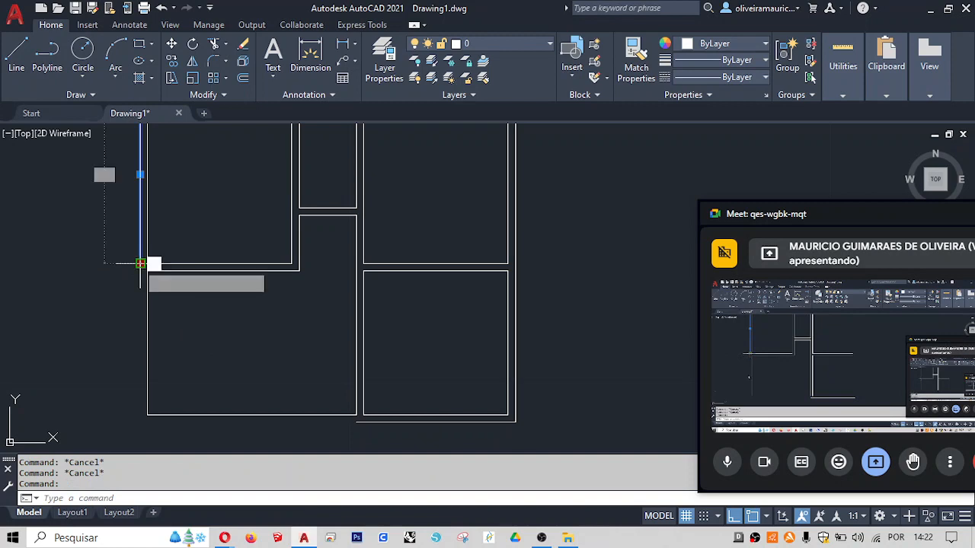
pyautogui.click(140, 260)
pyautogui.click(379, 420)
pyautogui.click(364, 424)
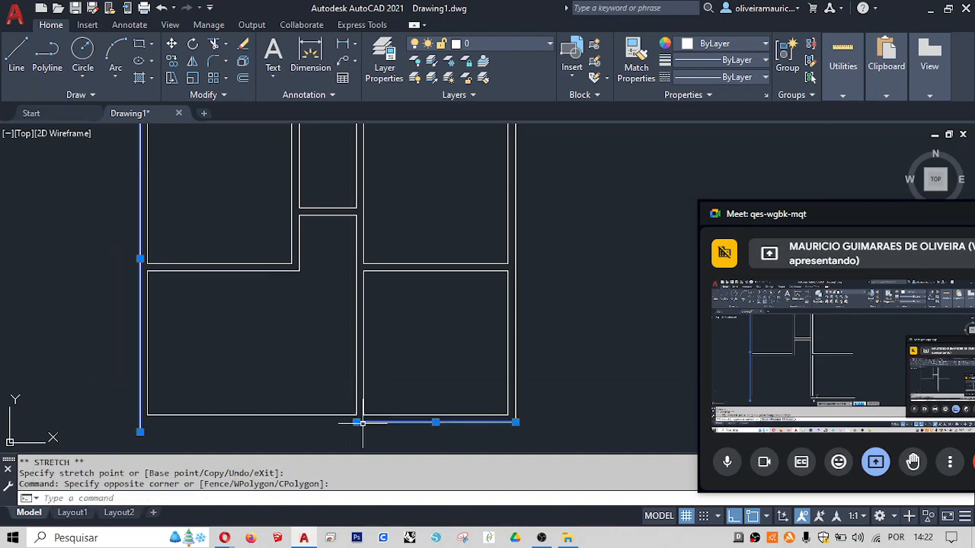
pyautogui.click(356, 422)
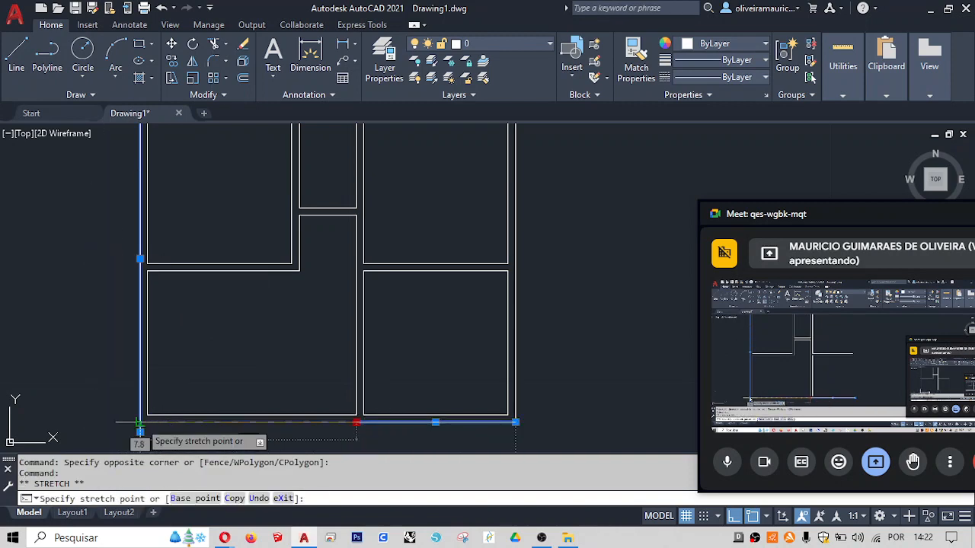
pyautogui.click(141, 420)
pyautogui.press('Escape')
pyautogui.press('Escape')
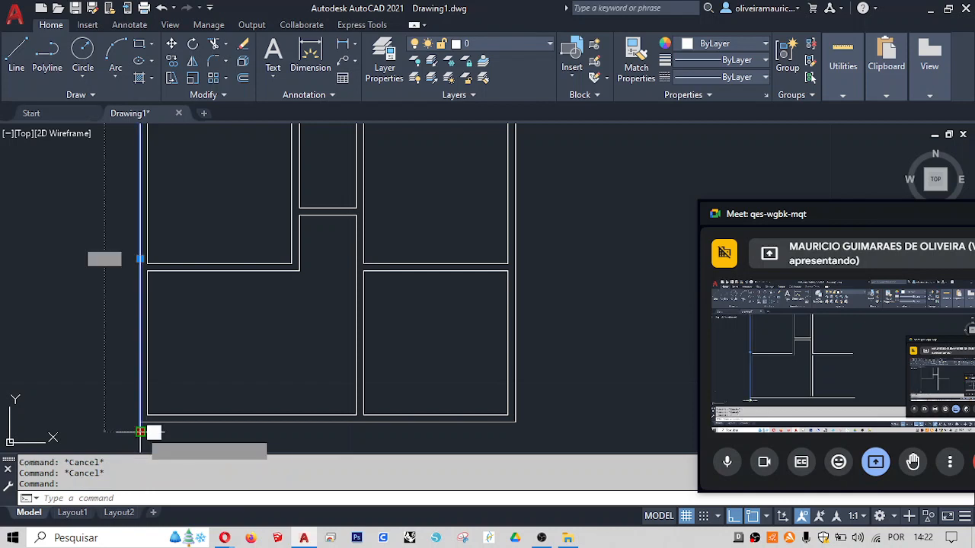
# - Shorten the outer left wall line to the outer lower wall line, closing the plan's lower-left corner
pyautogui.click(142, 429)
pyautogui.press('Escape')
pyautogui.press('Escape')
pyautogui.scroll(-2, 211, 303)
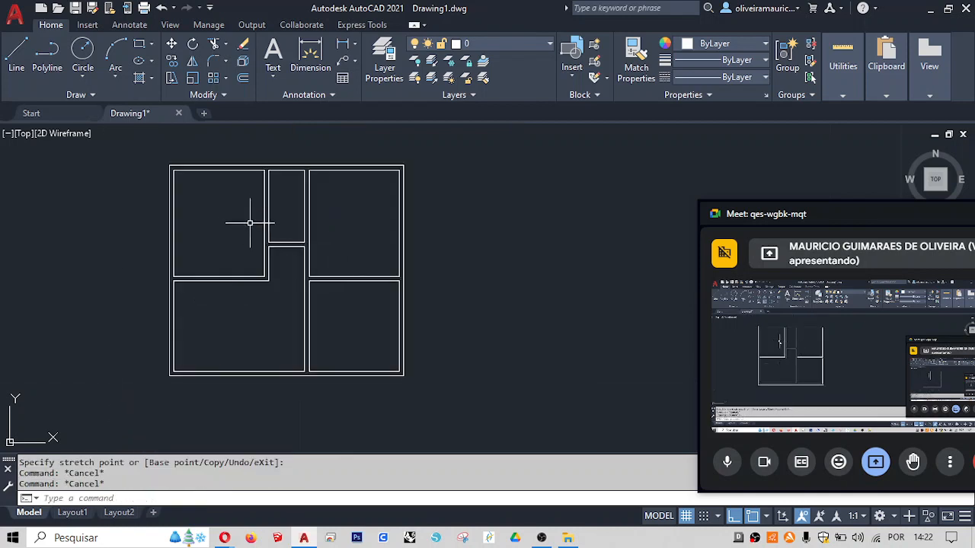
# - Inspect the completed walls, and switch to planta_baixa.pdf to examine the door positions and the legend's door and window sizes
pyautogui.moveTo(250, 224); pyautogui.dragTo(254, 242, button='middle')
pyautogui.scroll(5, 343, 208)
pyautogui.scroll(-3, 320, 220)
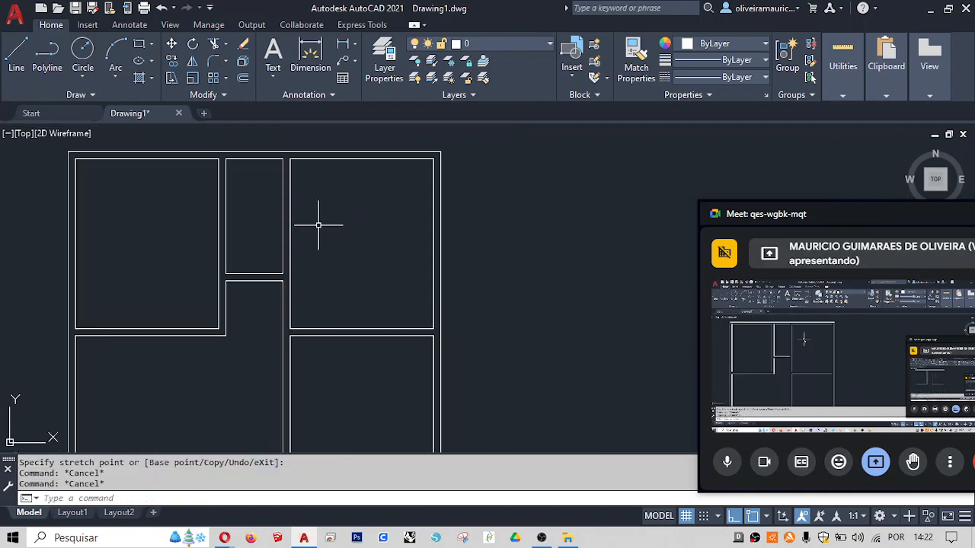
pyautogui.moveTo(322, 215)
pyautogui.mouseDown(button='middle')
pyautogui.moveTo(401, 176)
pyautogui.moveTo(333, 226)
pyautogui.mouseUp(button='middle')
pyautogui.scroll(-2, 402, 176)
pyautogui.hotkey('alt', 'Tab')
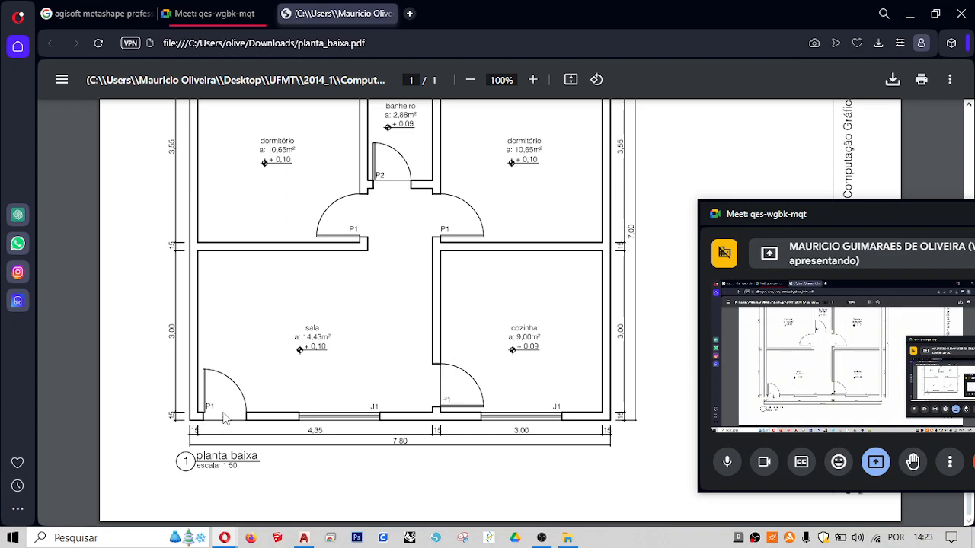
pyautogui.scroll(5, 229, 416)
pyautogui.scroll(-3, 236, 413)
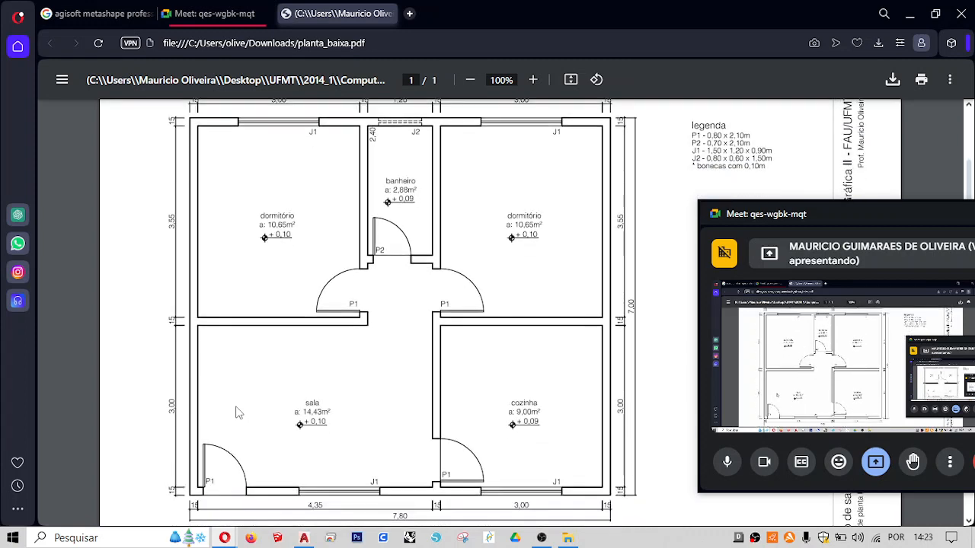
# - Switch back to AutoCAD and draw a 0.15 line across the lower wall at the living room's lower-left inner corner
pyautogui.hotkey('alt', 'Tab')
pyautogui.scroll(4, 195, 351)
pyautogui.write('l')
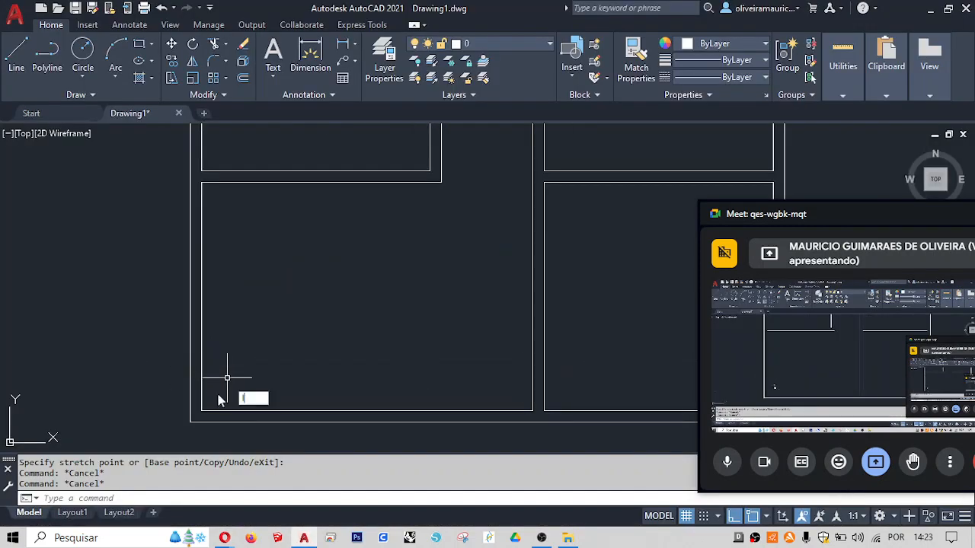
pyautogui.press('Return')
pyautogui.moveTo(211, 386); pyautogui.dragTo(169, 277, button='middle')
pyautogui.scroll(4, 167, 295)
pyautogui.click(145, 324)
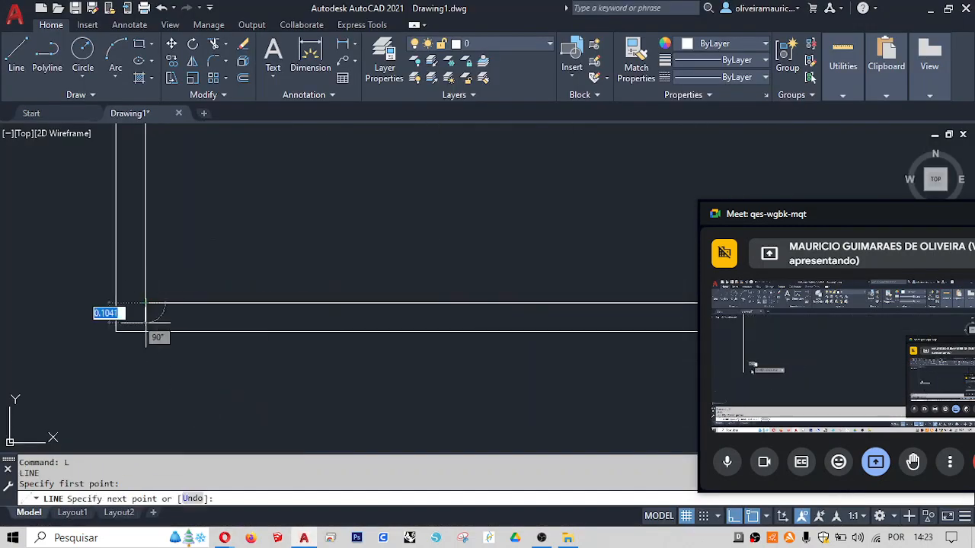
pyautogui.write('u')
pyautogui.press('Return')
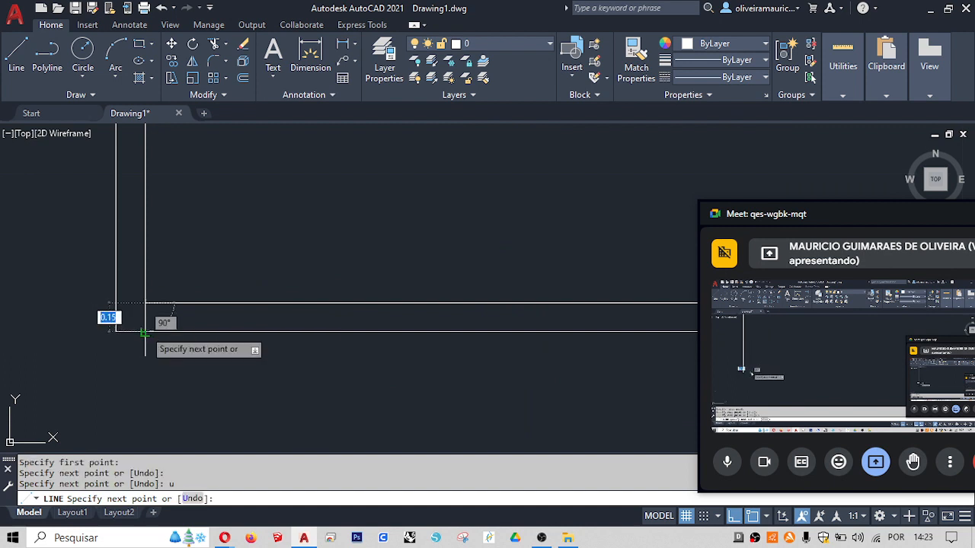
pyautogui.click(144, 332)
pyautogui.press('Return')
# - Move the short line across the living room's lower wall 0.1 to the right to mark the entrance door's first jamb
pyautogui.click(145, 317)
pyautogui.click(144, 317)
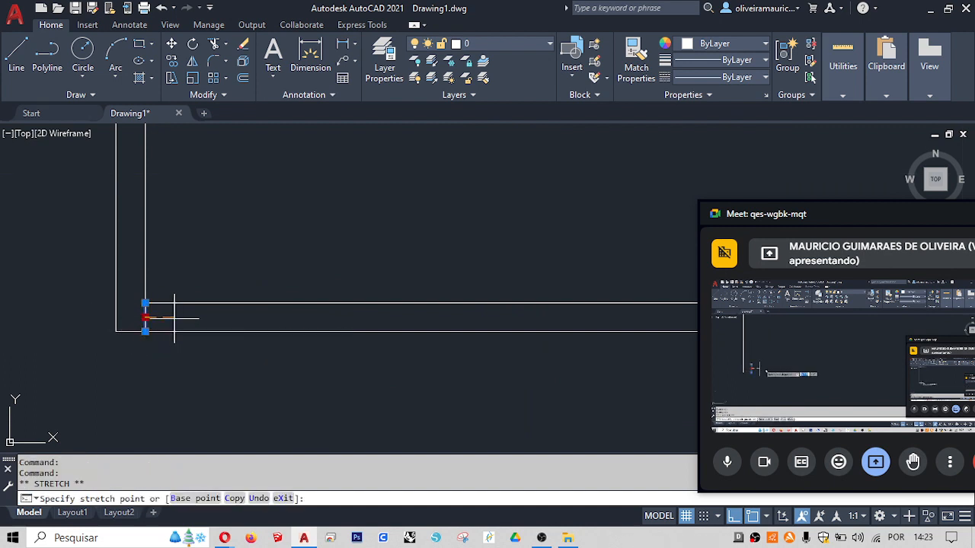
pyautogui.write('.1')
pyautogui.press('Return')
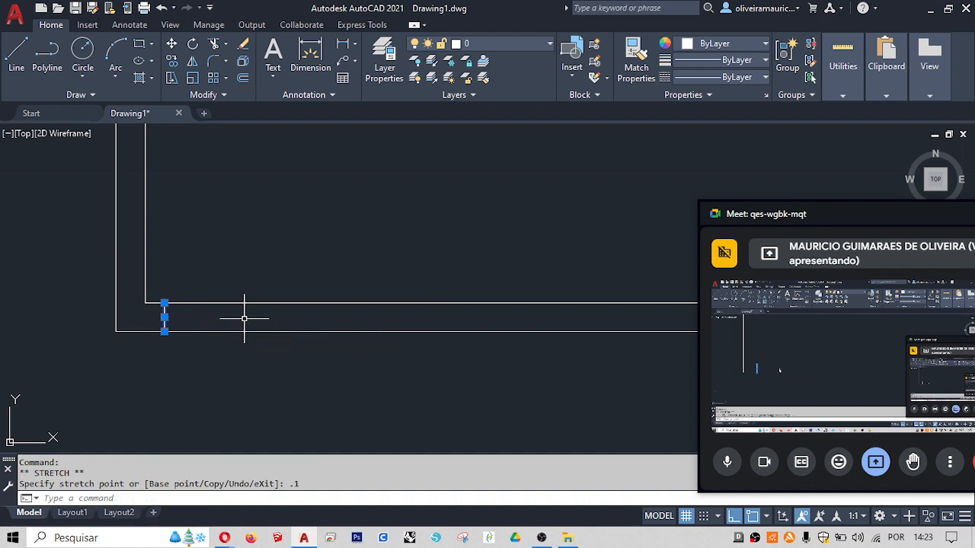
# - Offset the entrance door's first jamb line 0.8 to the right to mark the second jamb in the lower wall
pyautogui.write('of')
pyautogui.press('Return')
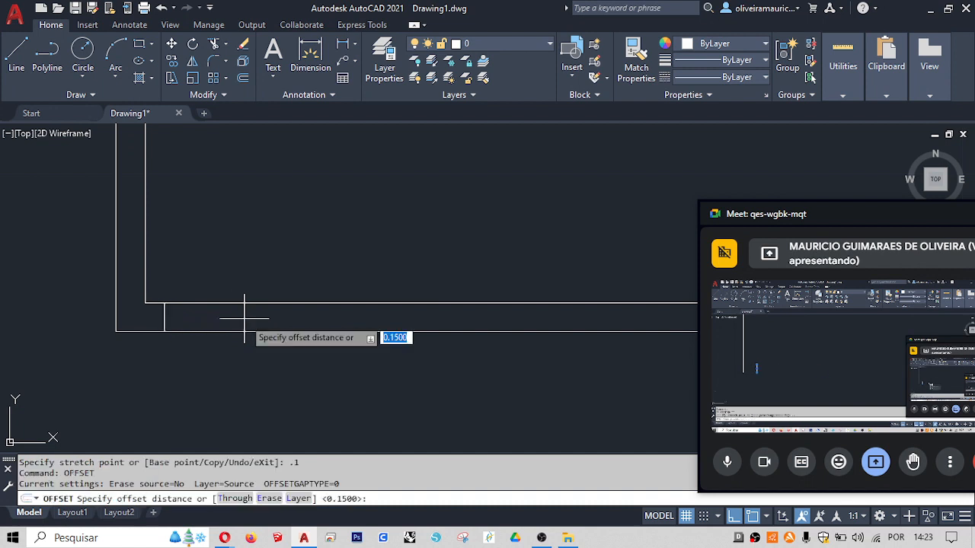
pyautogui.write('.8')
pyautogui.press('Return')
pyautogui.click(165, 317)
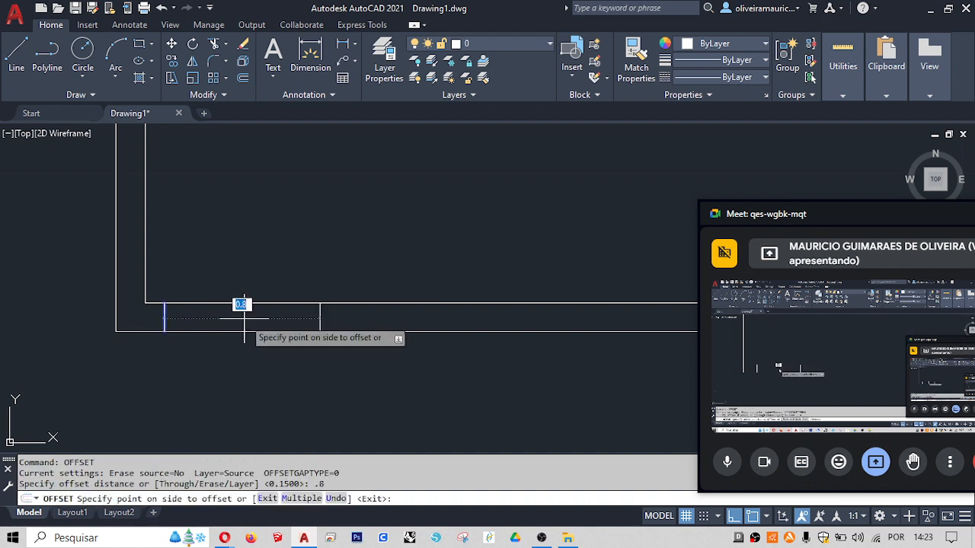
pyautogui.click(492, 246)
pyautogui.press('Escape')
pyautogui.press('Escape')
# - Trim both lower wall lines between the two jambs to open the entrance doorway
pyautogui.scroll(-2, 457, 255)
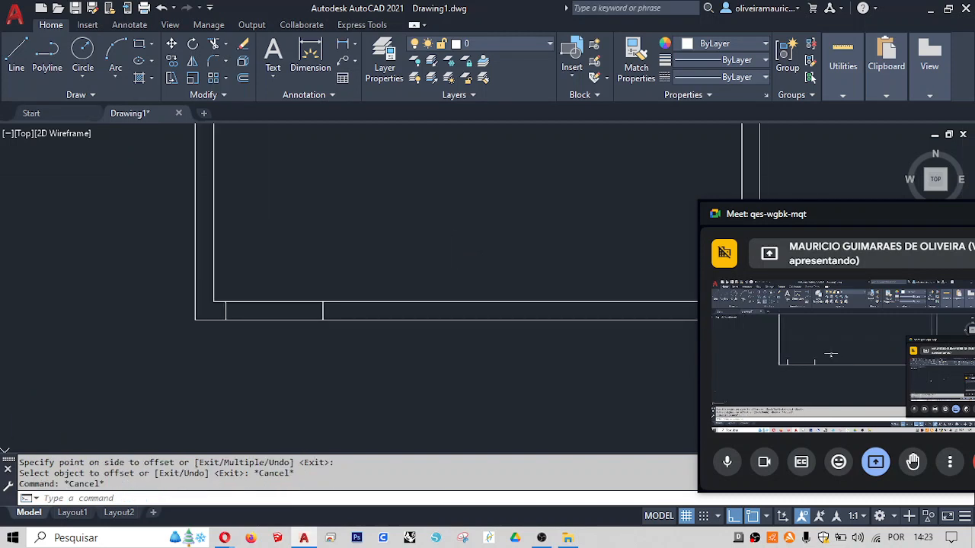
pyautogui.write('tr')
pyautogui.press('Return')
pyautogui.click(335, 270)
pyautogui.click(290, 313)
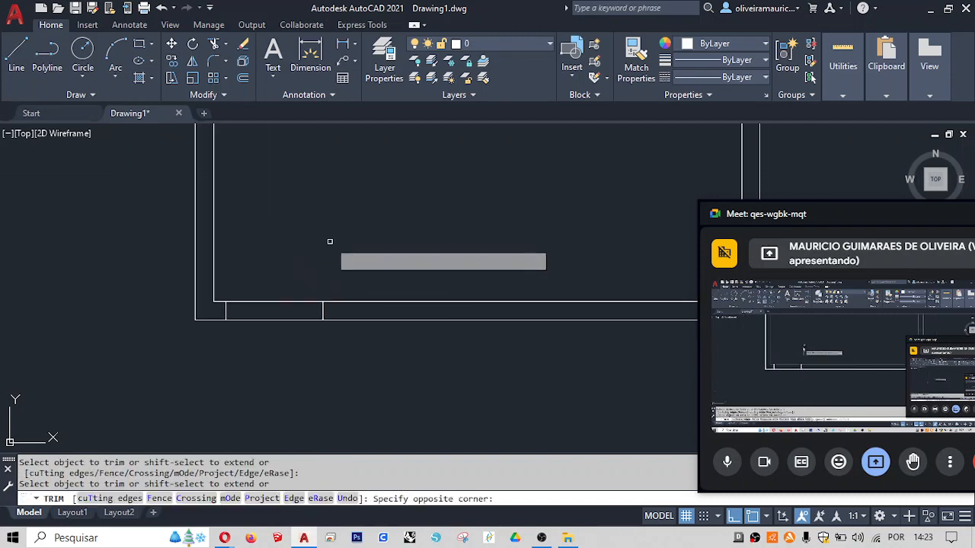
pyautogui.click(300, 271)
pyautogui.click(280, 321)
pyautogui.press('Return')
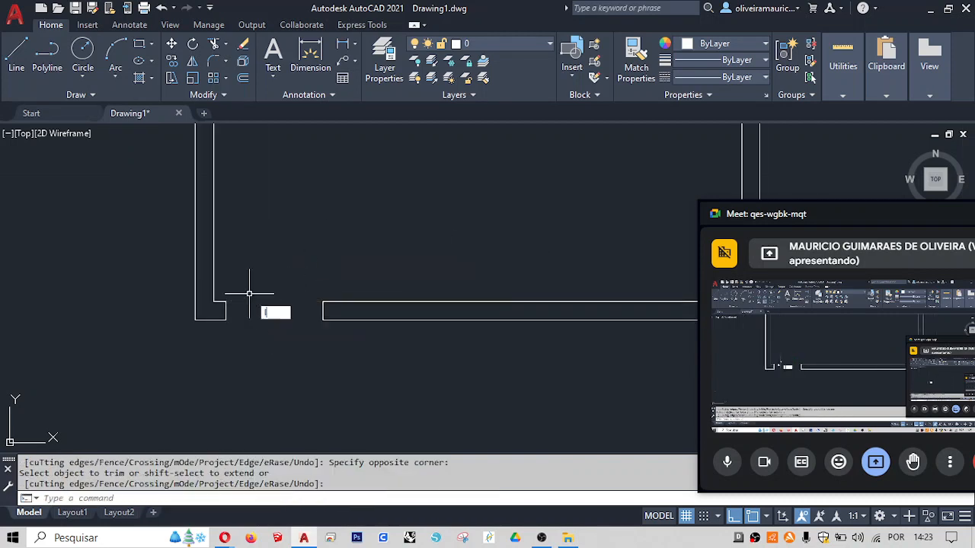
# - Draw the entrance door leaf as a closed 0.05 by 0.8 outline rising from the first jamb's inner corner
pyautogui.press('Return')
pyautogui.click(226, 299)
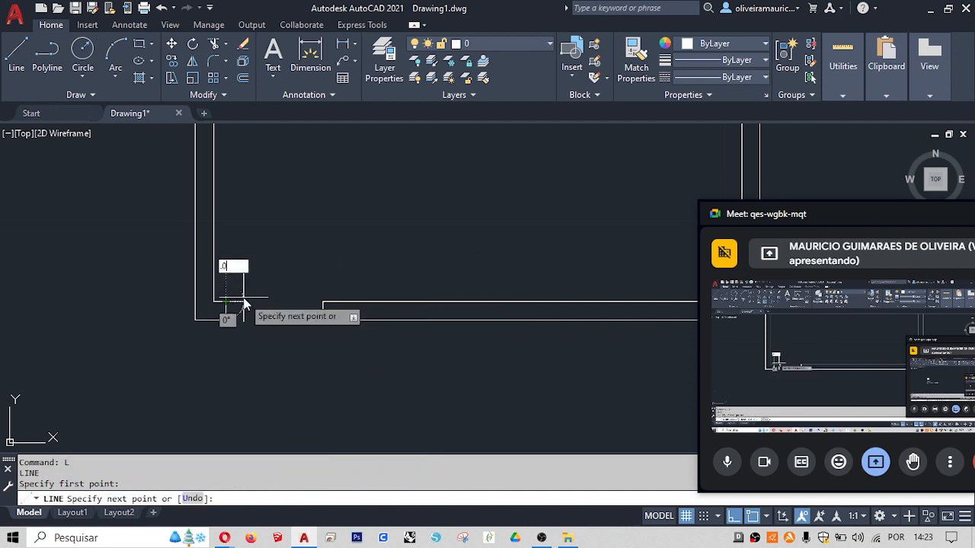
pyautogui.press('Return')
pyautogui.write('u')
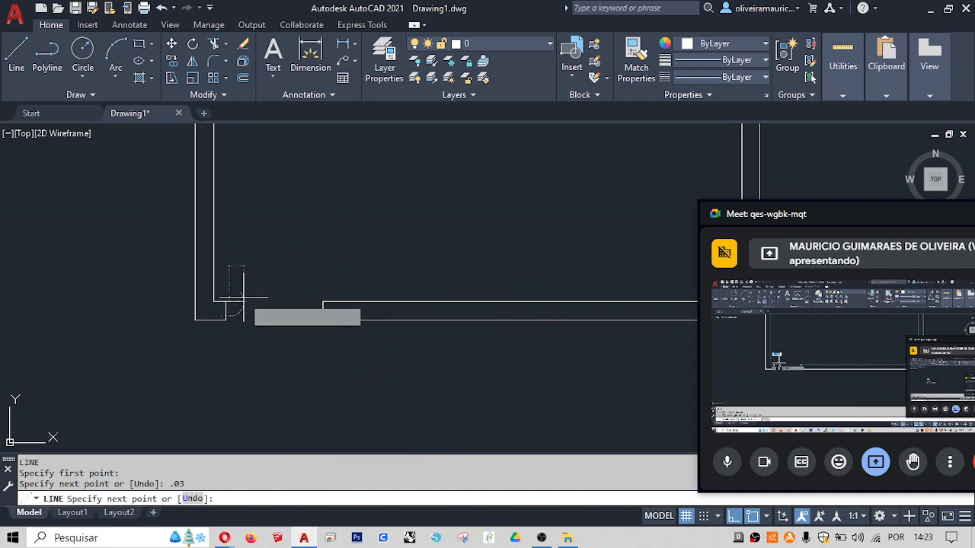
pyautogui.press('Return')
pyautogui.write('.05')
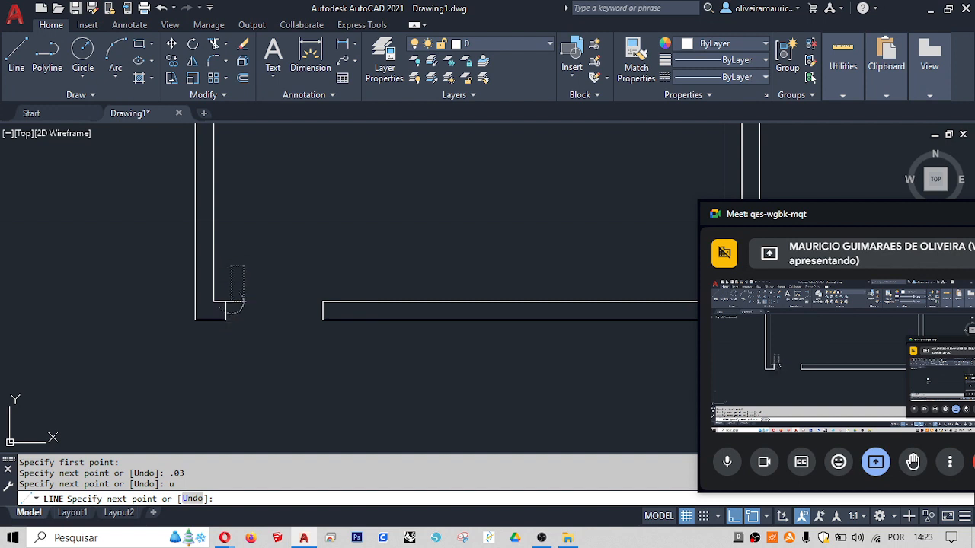
pyautogui.press('Return')
pyautogui.write('.')
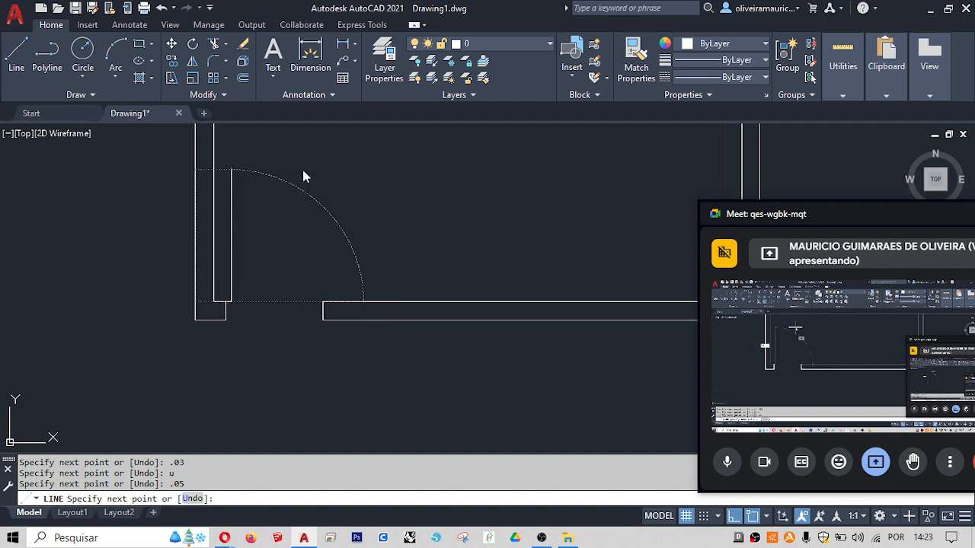
pyautogui.write('8')
pyautogui.press('Return')
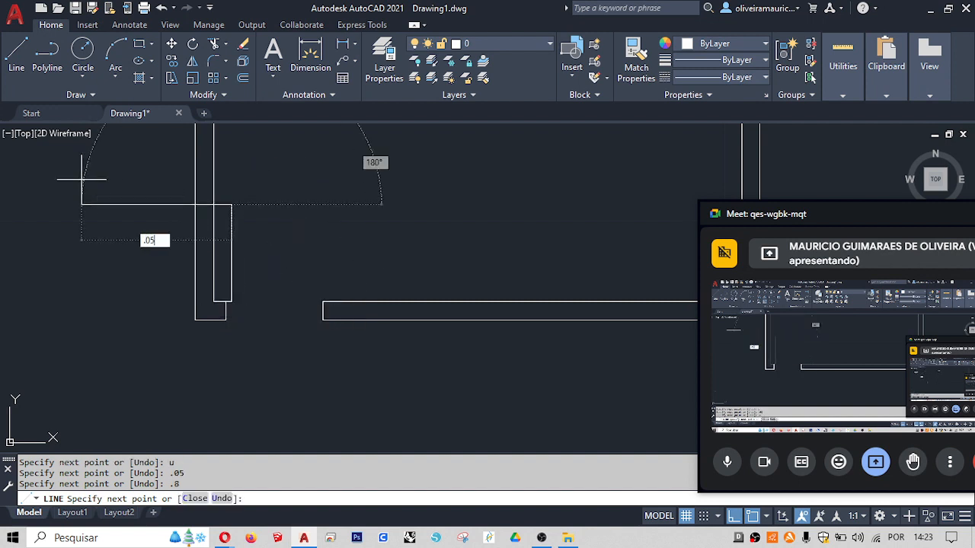
pyautogui.write('.05')
pyautogui.press('Return')
pyautogui.scroll(4, 194, 278)
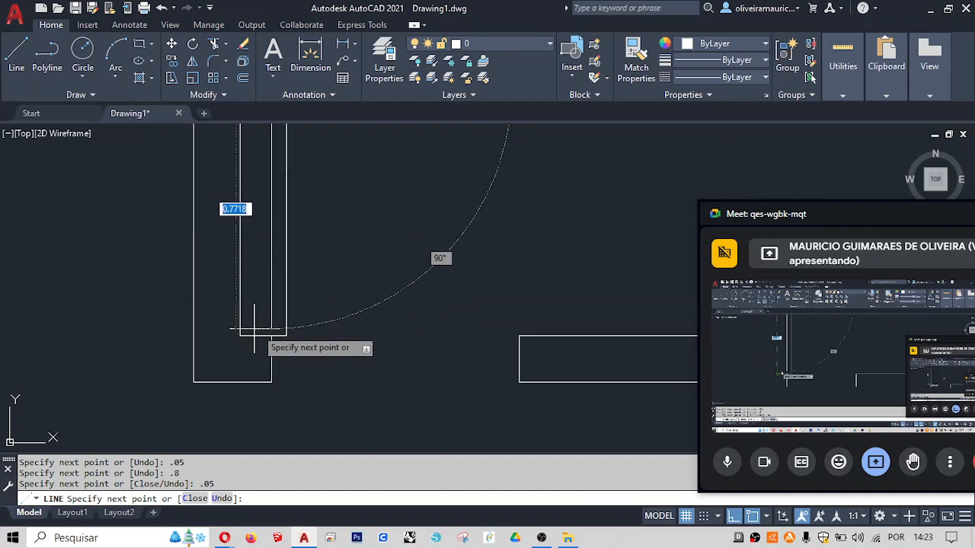
pyautogui.press('Escape')
# - Draw a circle centred on the first jamb's inner corner with its radius reaching the second jamb's inner corner
pyautogui.scroll(-2, 185, 331)
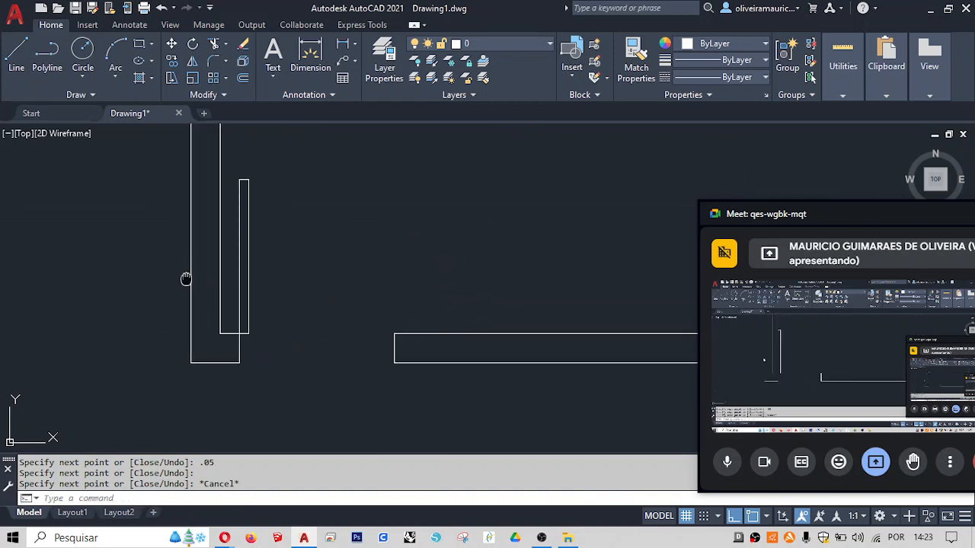
pyautogui.moveTo(186, 279); pyautogui.dragTo(83, 281, button='middle')
pyautogui.scroll(2, 174, 287)
pyautogui.moveTo(175, 289); pyautogui.dragTo(223, 316, button='middle')
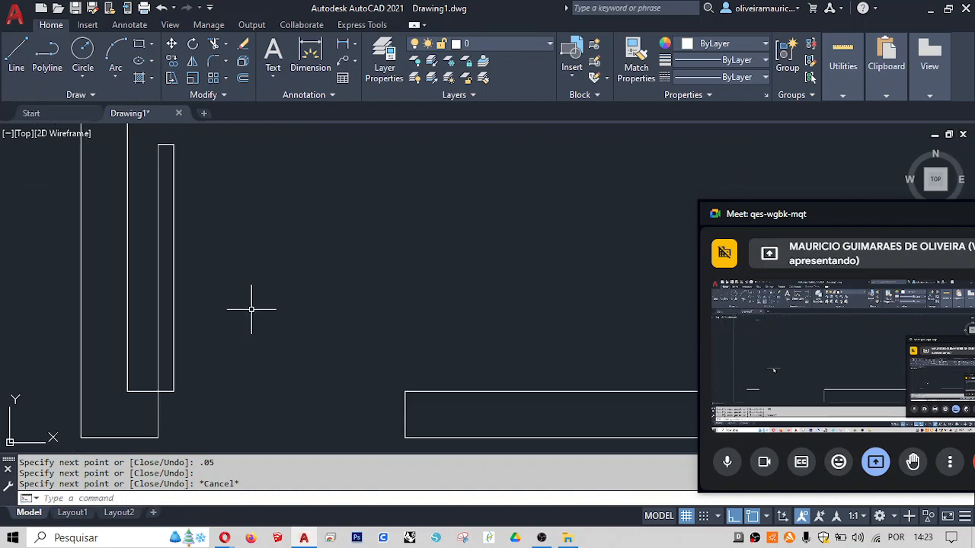
pyautogui.write('z')
pyautogui.press('Return')
pyautogui.press('Return')
pyautogui.moveTo(279, 263); pyautogui.dragTo(282, 294)
pyautogui.rightClick(284, 297)
pyautogui.click(300, 305)
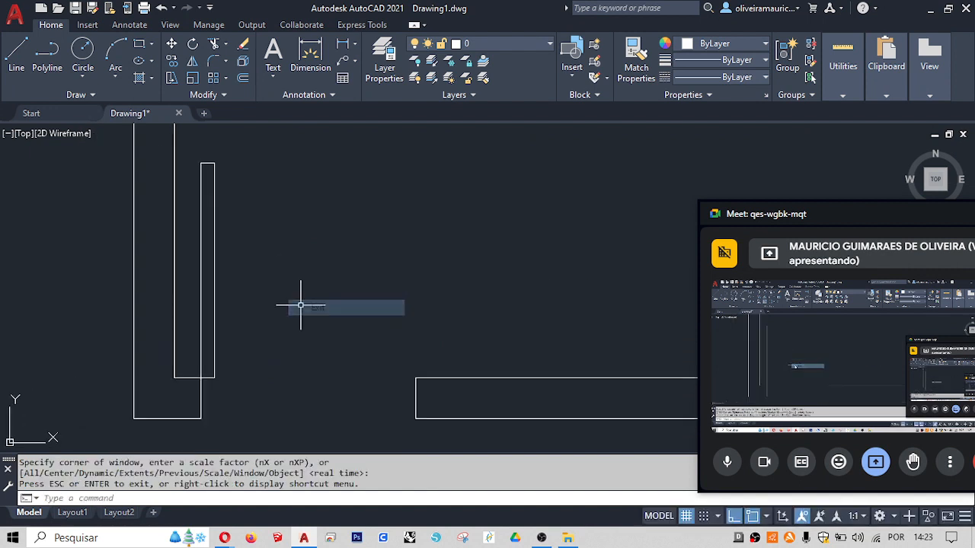
pyautogui.write('c')
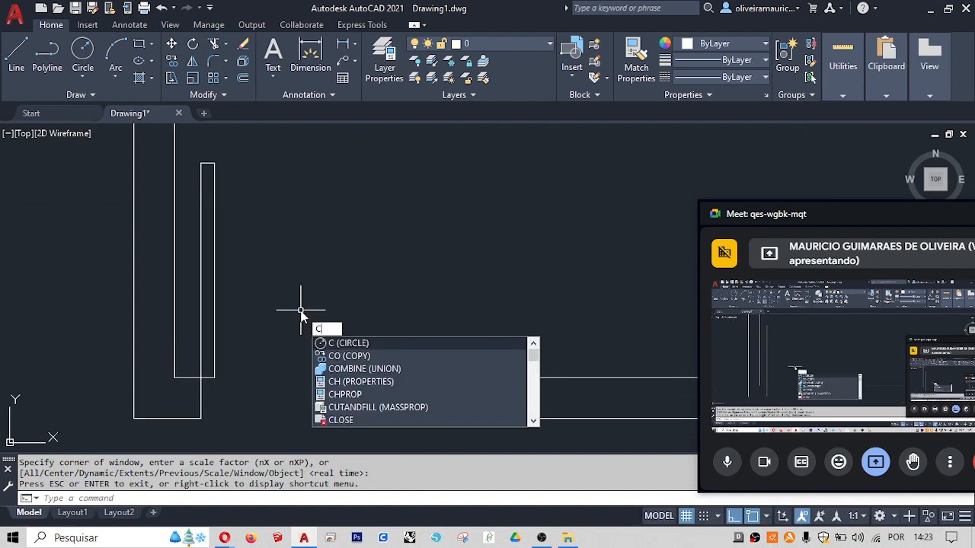
pyautogui.press('Return')
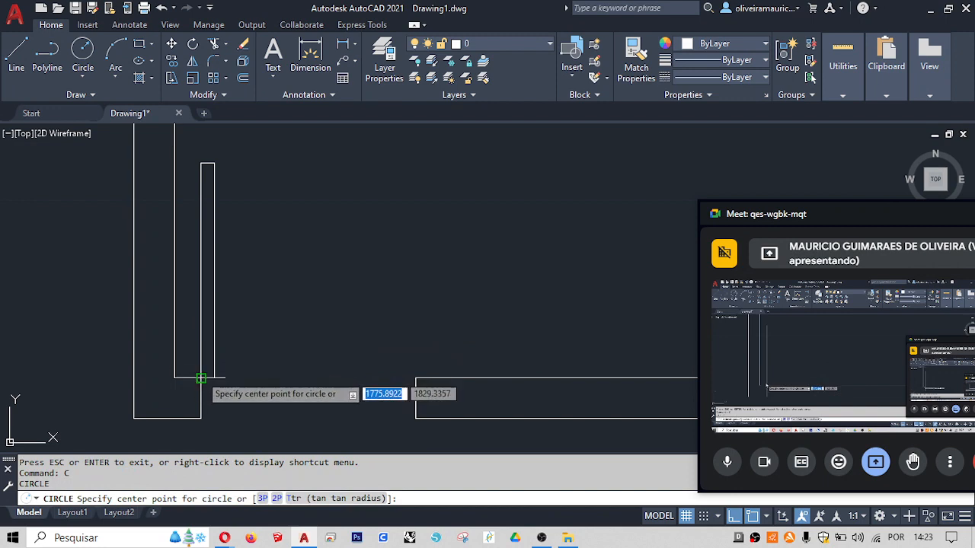
pyautogui.click(201, 377)
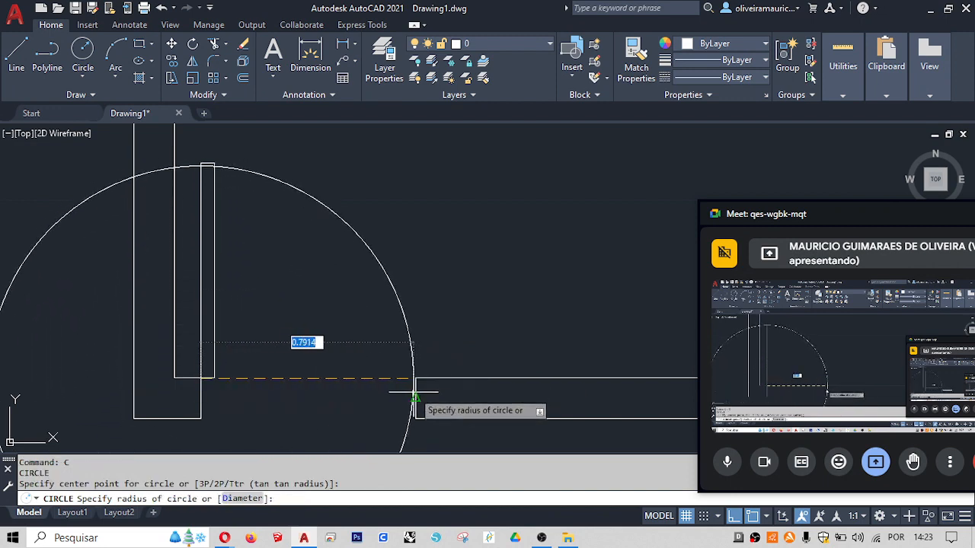
pyautogui.click(415, 377)
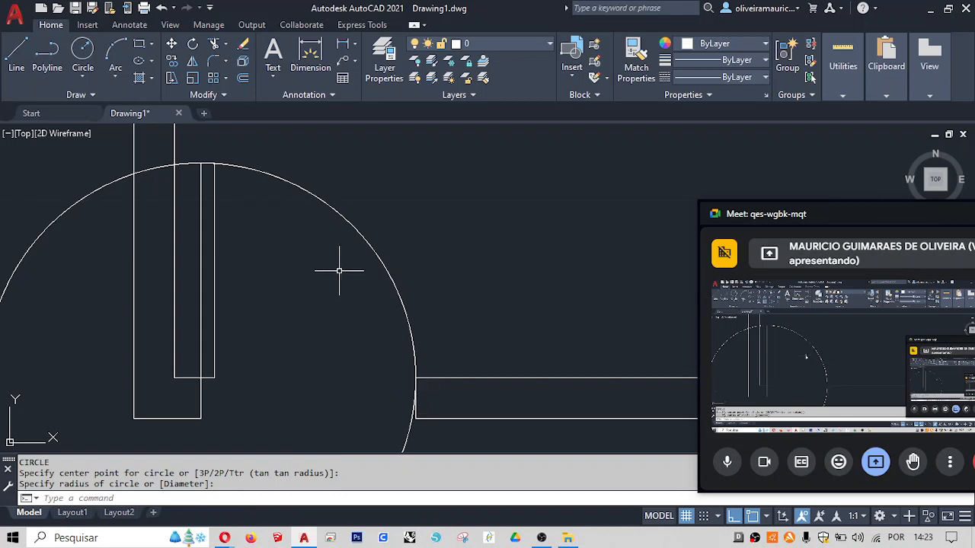
# - Trim the circle down to the quarter arc between the door leaf's upper end and the second jamb
pyautogui.write('tr')
pyautogui.press('Return')
pyautogui.scroll(-2, 314, 152)
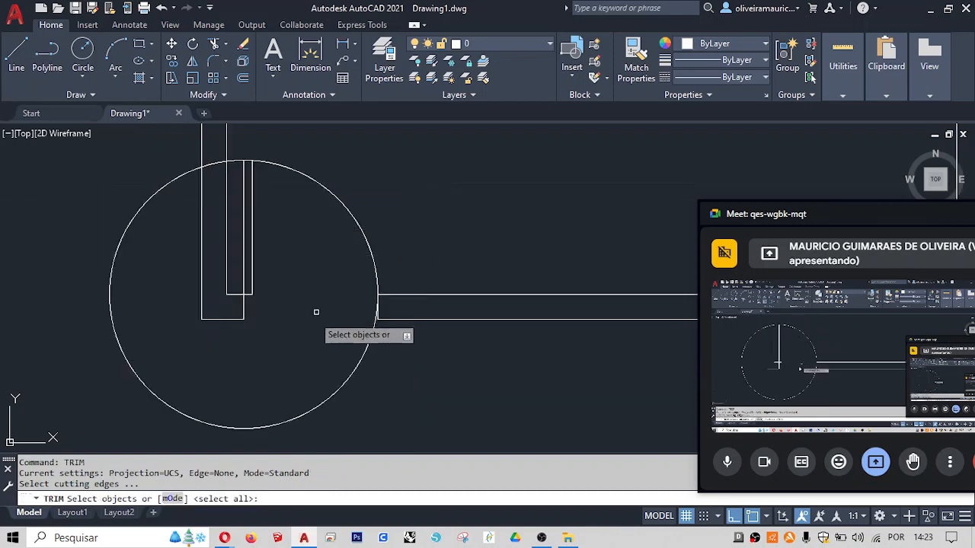
pyautogui.press('Return')
pyautogui.click(265, 439)
pyautogui.click(251, 415)
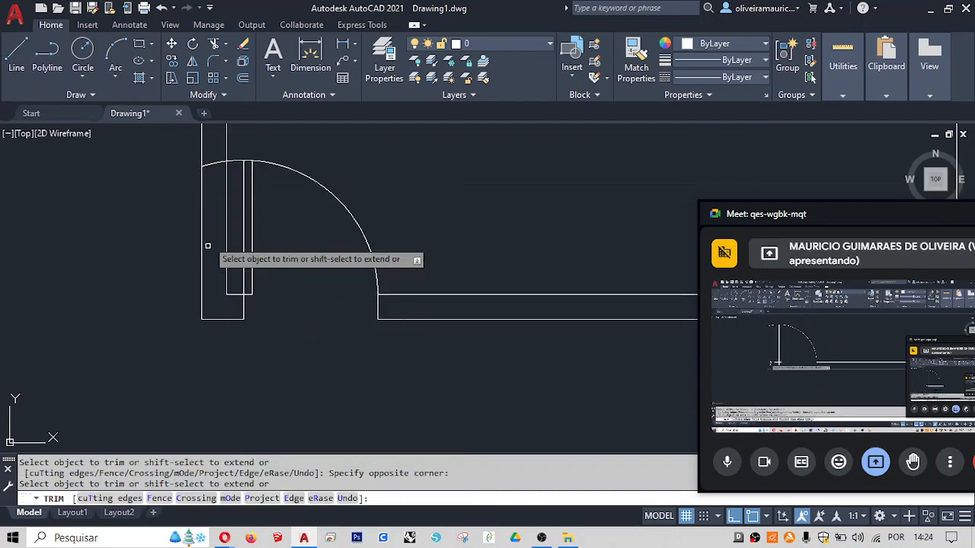
pyautogui.click(233, 159)
pyautogui.click(231, 168)
pyautogui.press('Return')
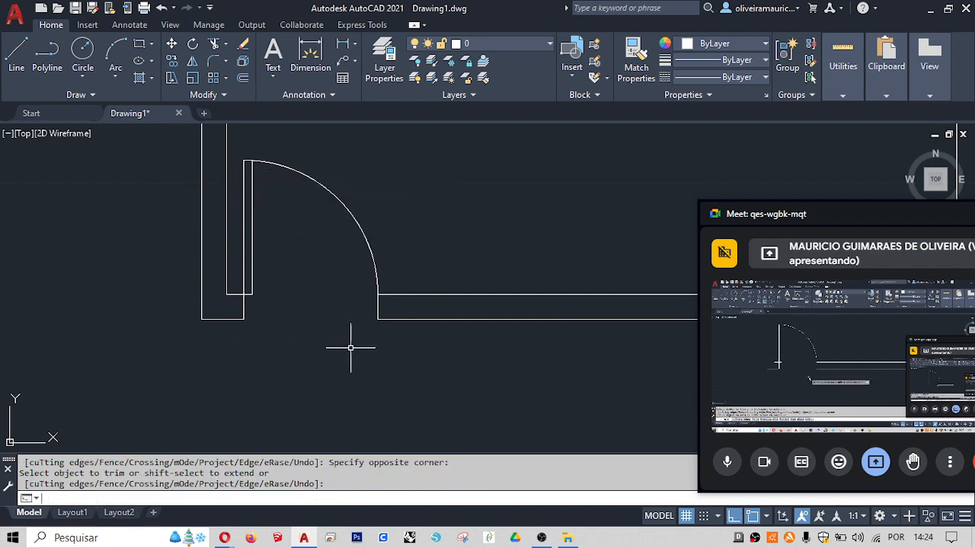
# - Select the door swing arc, check how its ends meet the leaf and jamb, and delete it
pyautogui.click(356, 233)
pyautogui.click(339, 200)
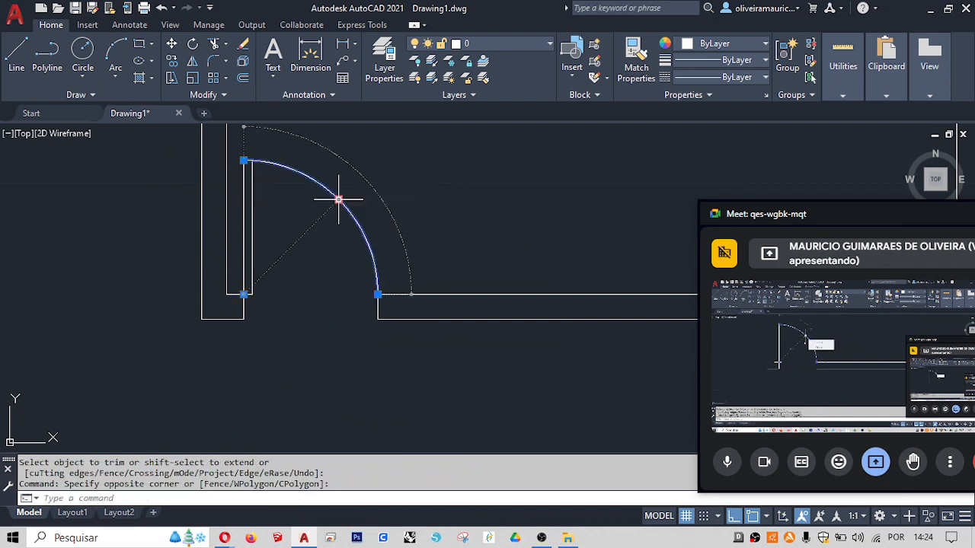
pyautogui.scroll(3, 281, 223)
pyautogui.moveTo(270, 172); pyautogui.dragTo(276, 317, button='middle')
pyautogui.scroll(6, 245, 264)
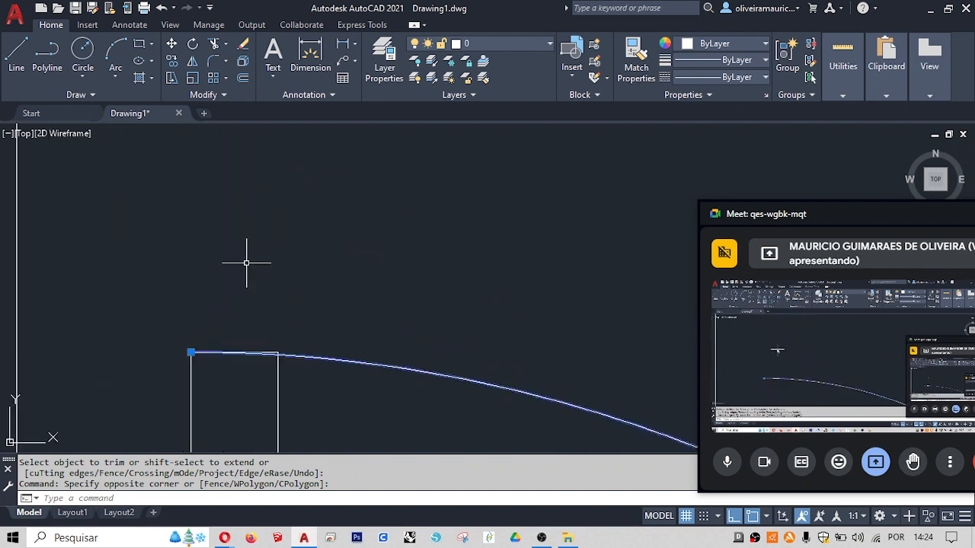
pyautogui.scroll(-4, 238, 222)
pyautogui.scroll(-2, 309, 330)
pyautogui.moveTo(353, 339); pyautogui.dragTo(244, 114, button='middle')
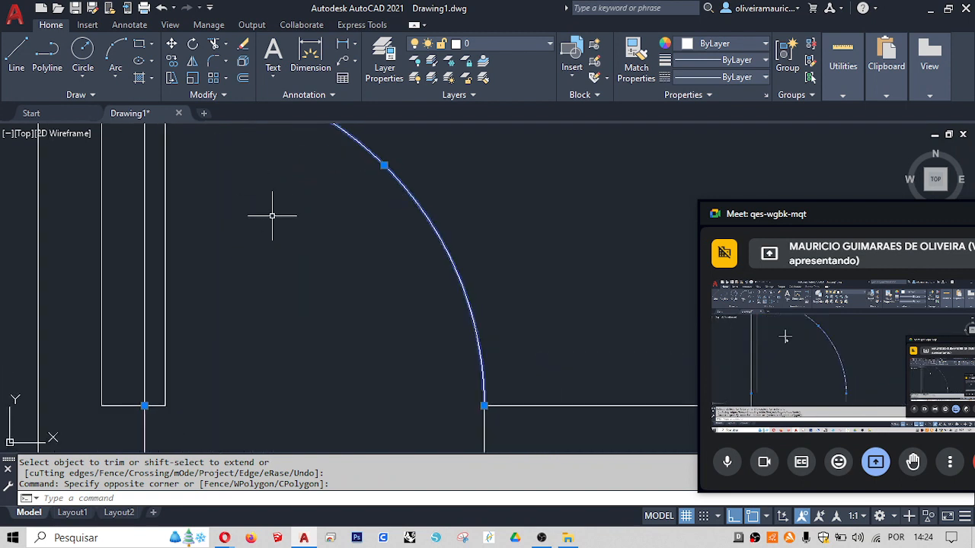
pyautogui.moveTo(272, 216); pyautogui.dragTo(298, 294, button='middle')
pyautogui.scroll(-2, 298, 292)
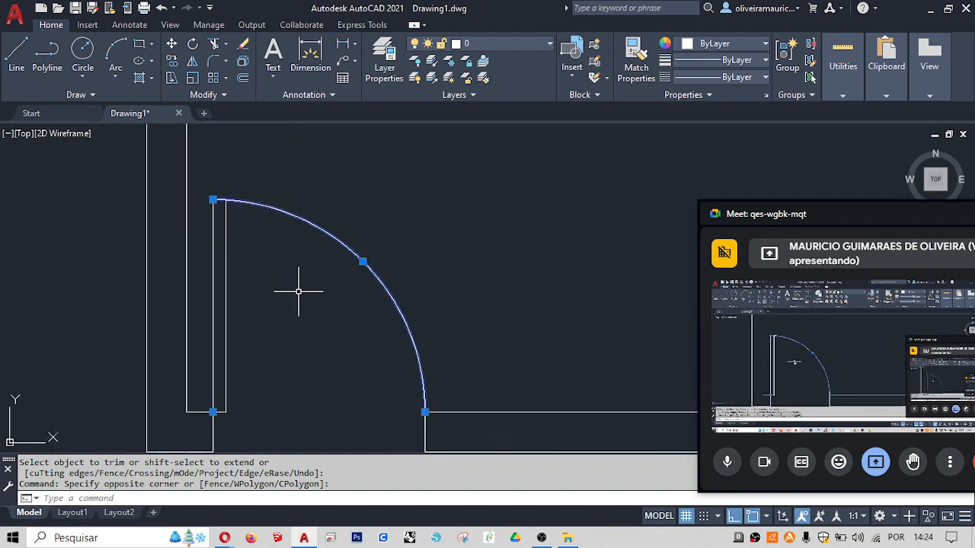
pyautogui.press('Delete')
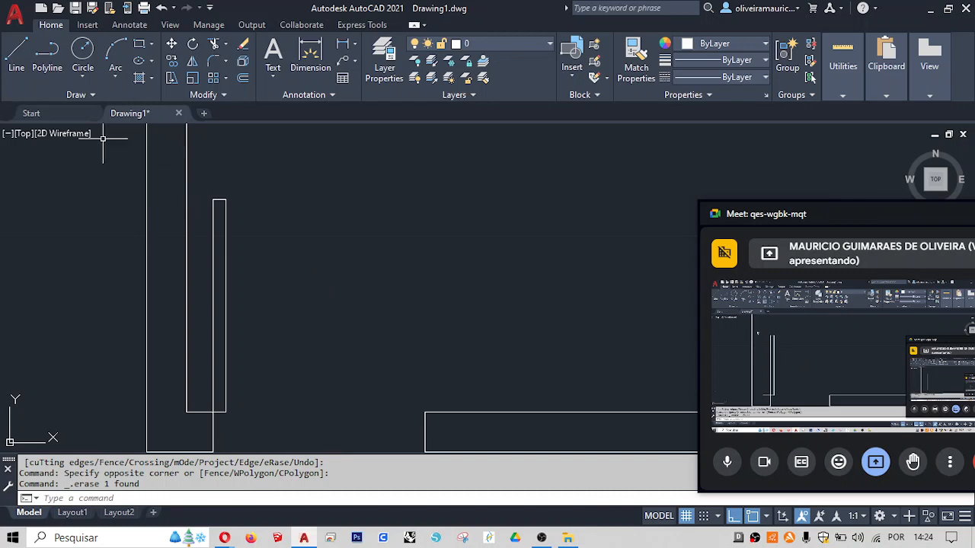
pyautogui.click(115, 76)
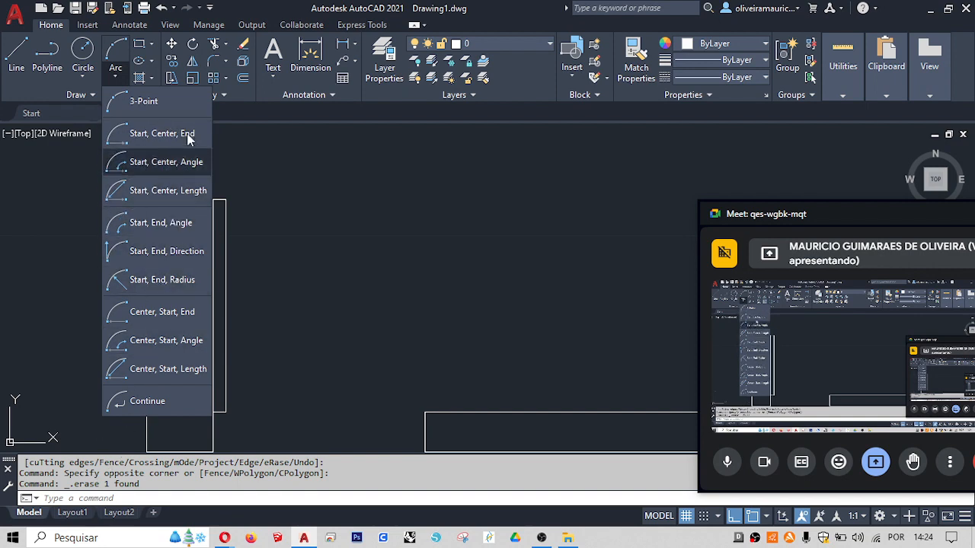
pyautogui.click(342, 242)
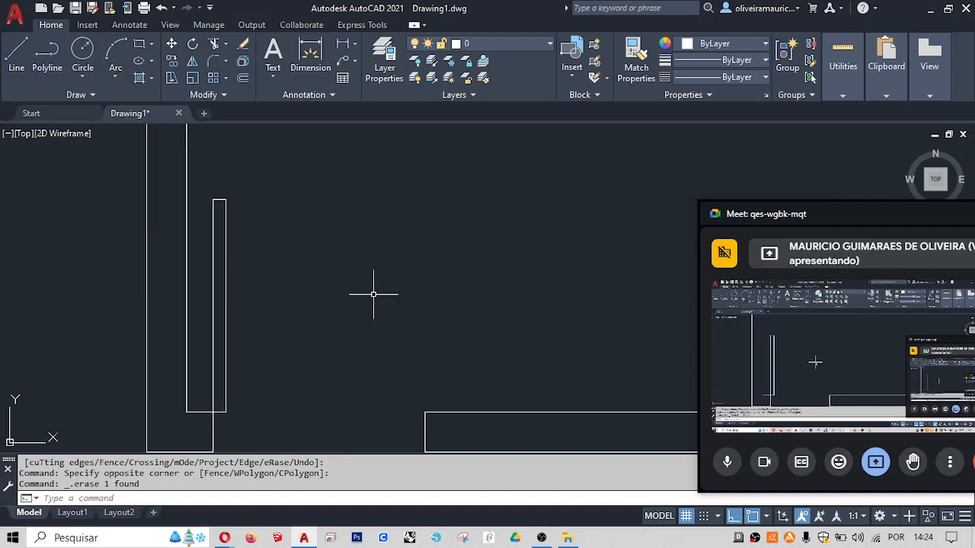
pyautogui.write('arc')
pyautogui.press('Return')
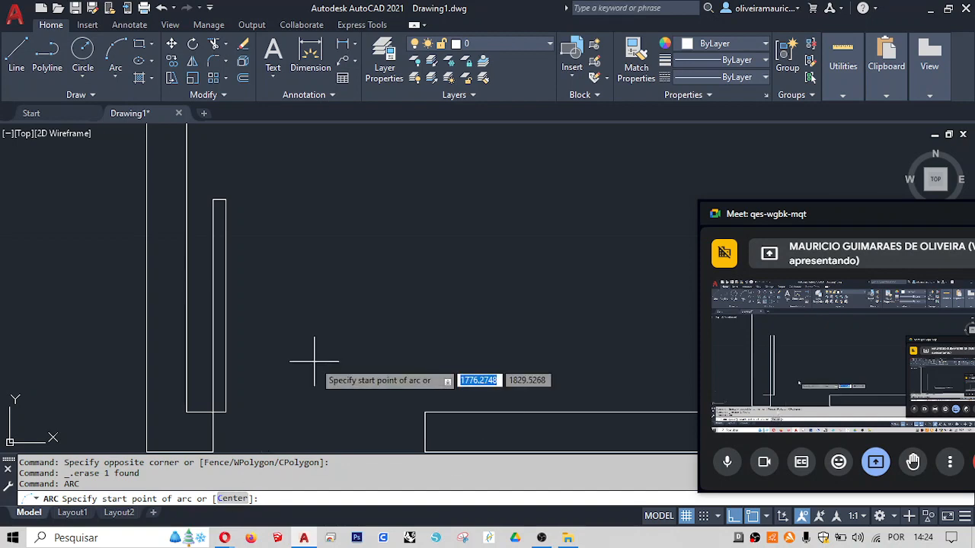
pyautogui.press('Escape')
# - Draw a 0.8 radius circle centred on the first jamb's inner corner for the door swing, and select it
pyautogui.moveTo(315, 363); pyautogui.dragTo(312, 324, button='middle')
pyautogui.write('c')
pyautogui.press('Return')
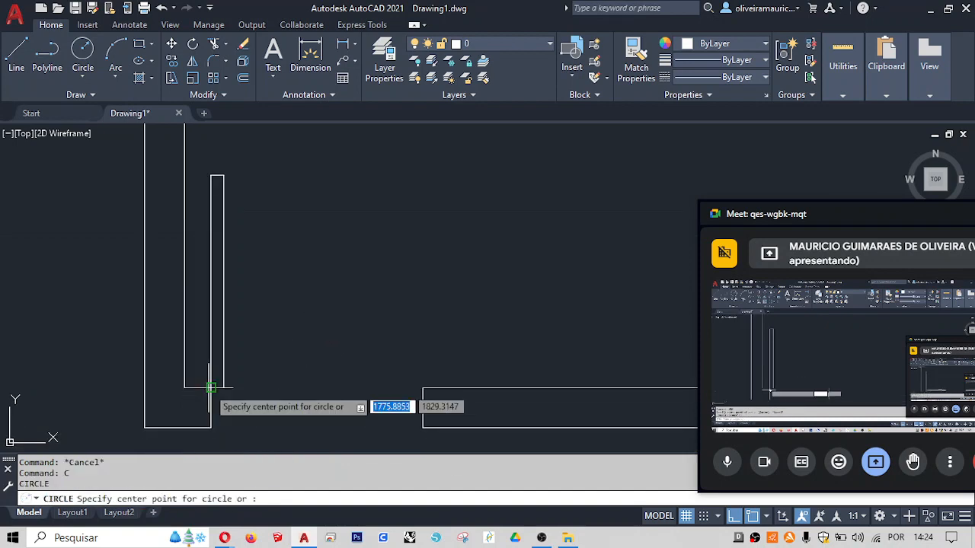
pyautogui.click(213, 388)
pyautogui.press('Escape')
pyautogui.scroll(-3, 406, 251)
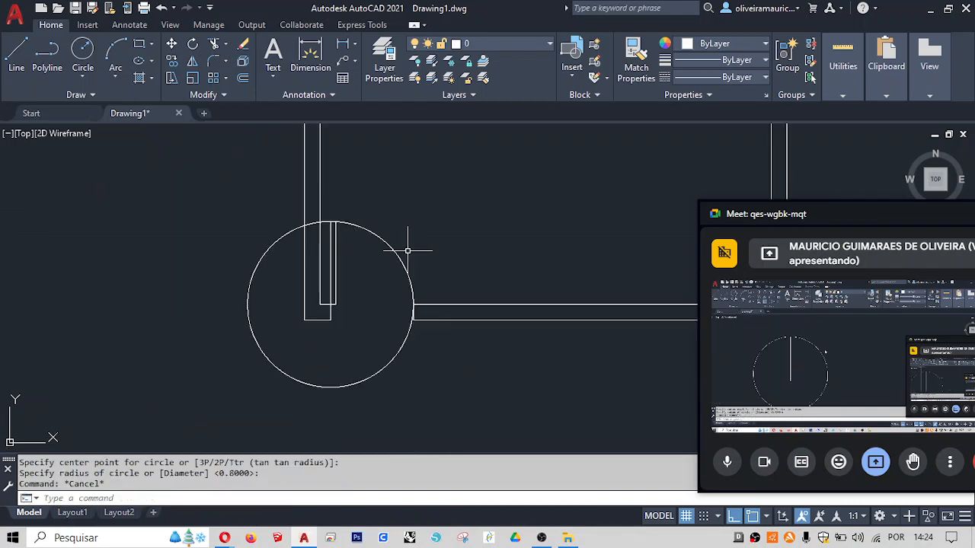
pyautogui.scroll(2, 408, 231)
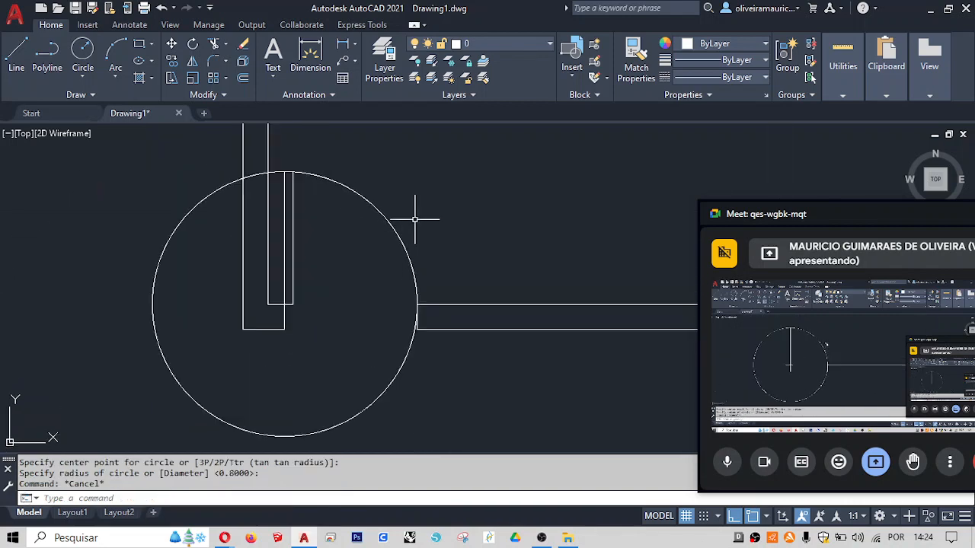
pyautogui.click(415, 219)
pyautogui.click(346, 231)
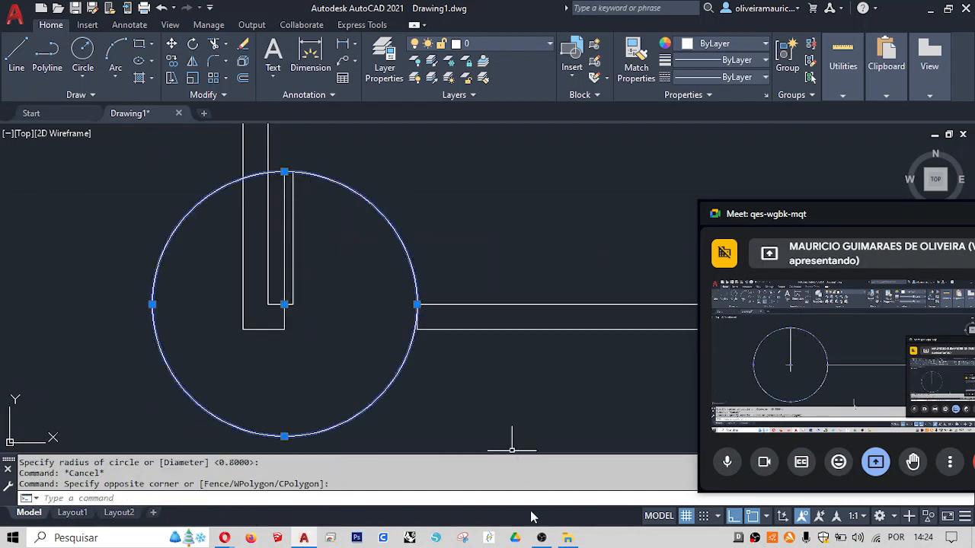
pyautogui.click(541, 537)
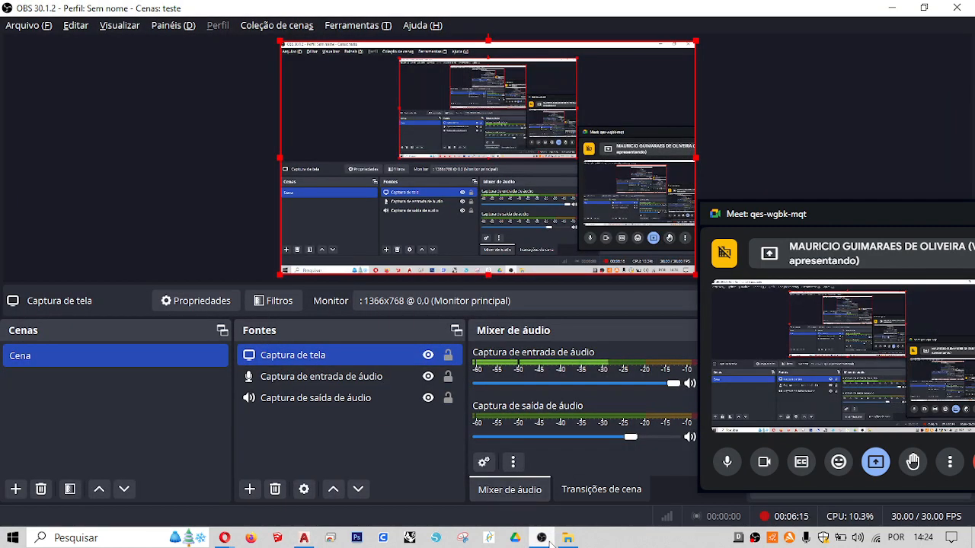
pyautogui.click(541, 538)
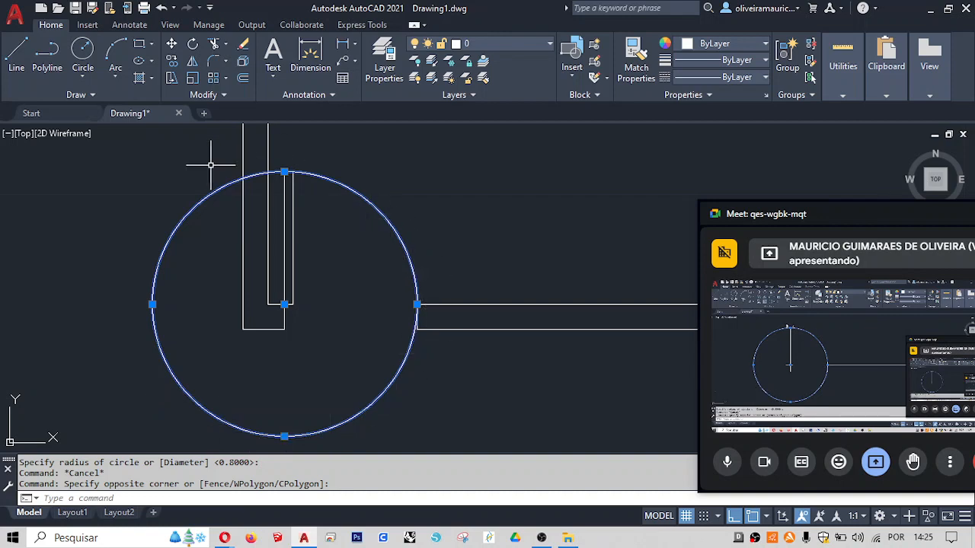
# - Delete the selected 0.8 radius circle from the door opening
pyautogui.press('Delete')
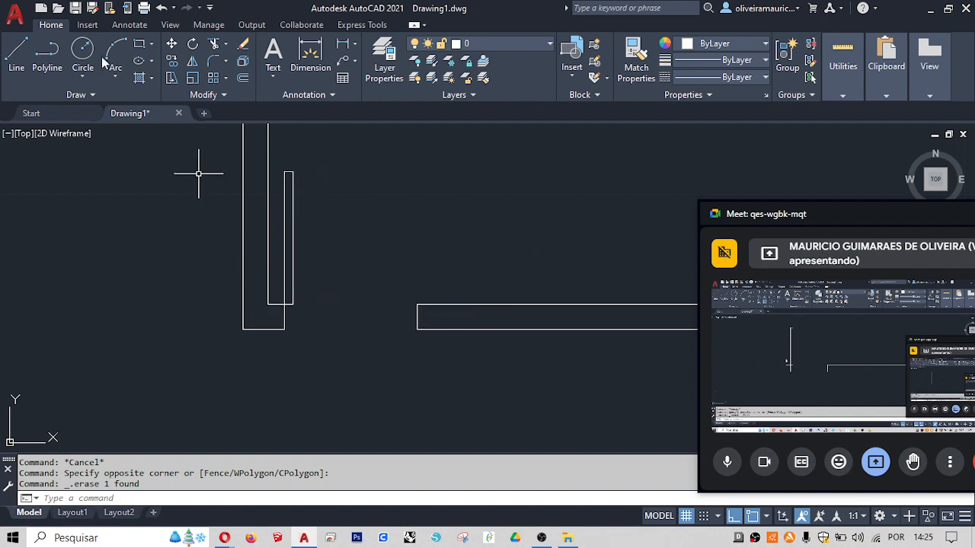
# - Draw a Start, Center, End arc from the second jamb's inner corner, centred on the first jamb's inner corner, to the leaf's upper outer corner
pyautogui.click(115, 77)
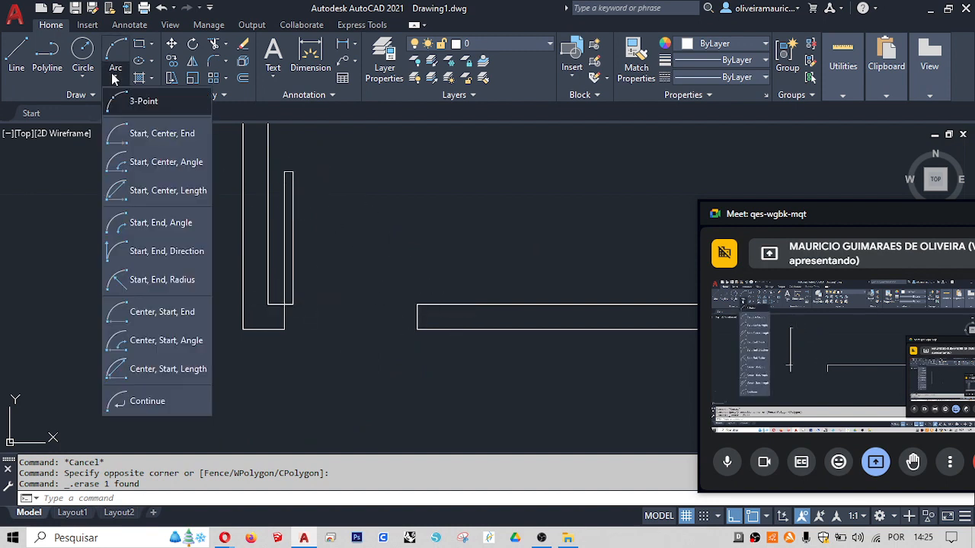
pyautogui.click(141, 138)
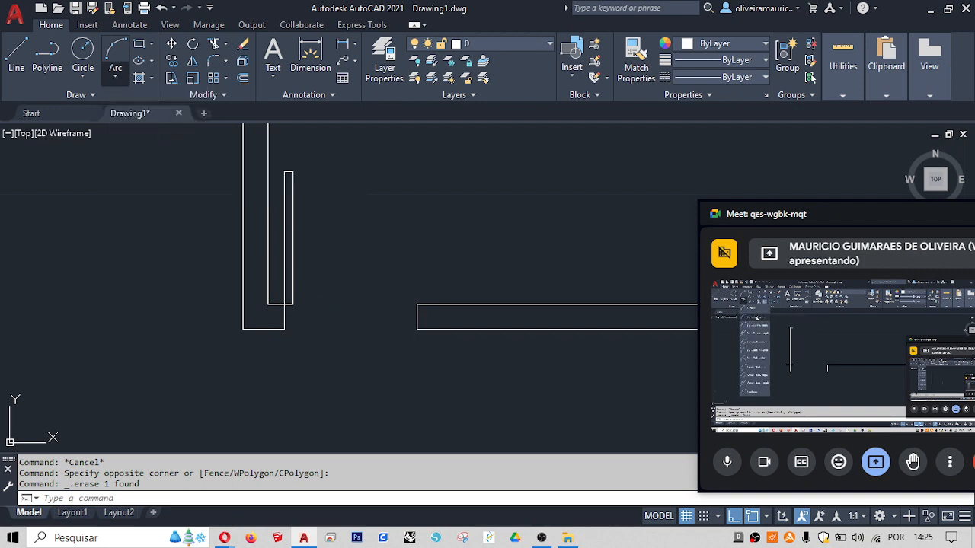
pyautogui.click(425, 299)
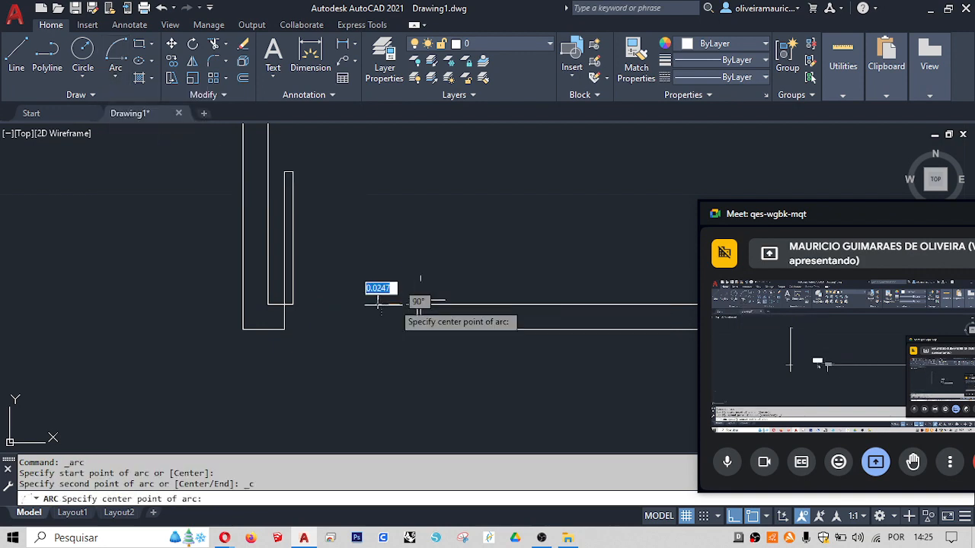
pyautogui.click(285, 304)
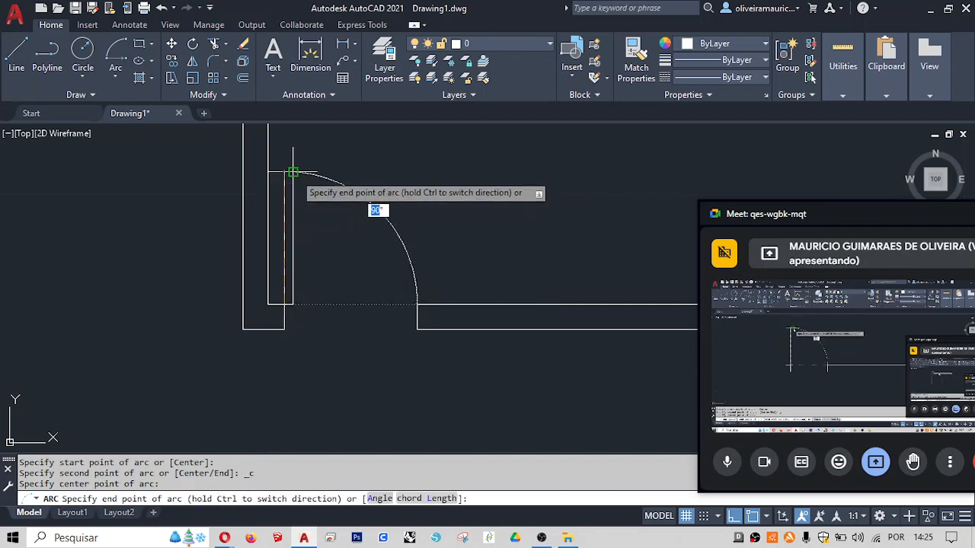
pyautogui.click(294, 173)
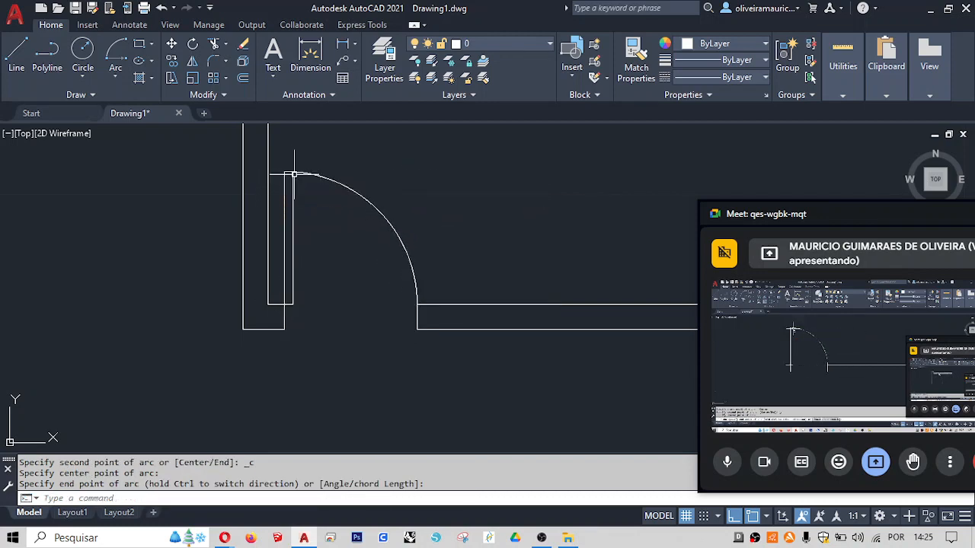
# - Select the door swing arc between the leaf and the second jamb and delete it
pyautogui.click(388, 338)
pyautogui.click(358, 190)
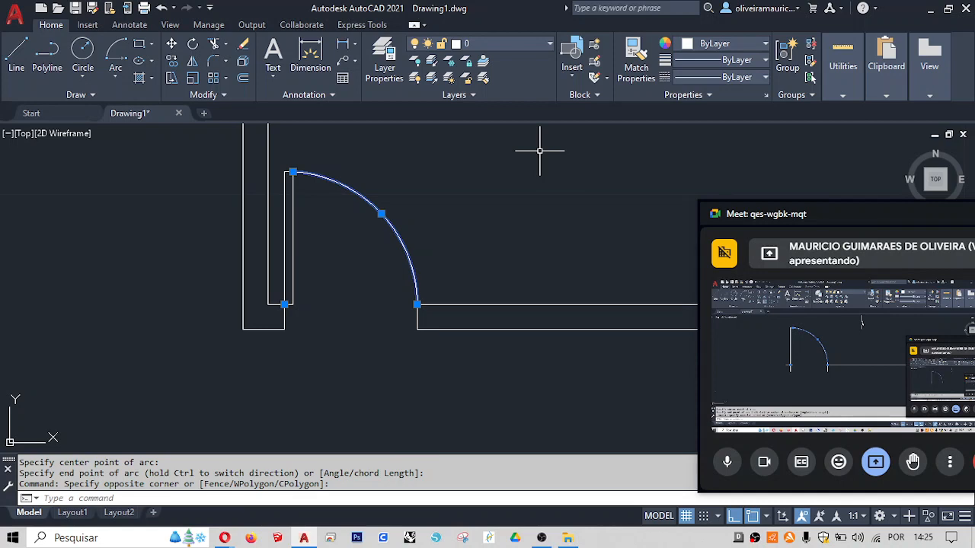
pyautogui.press('Delete')
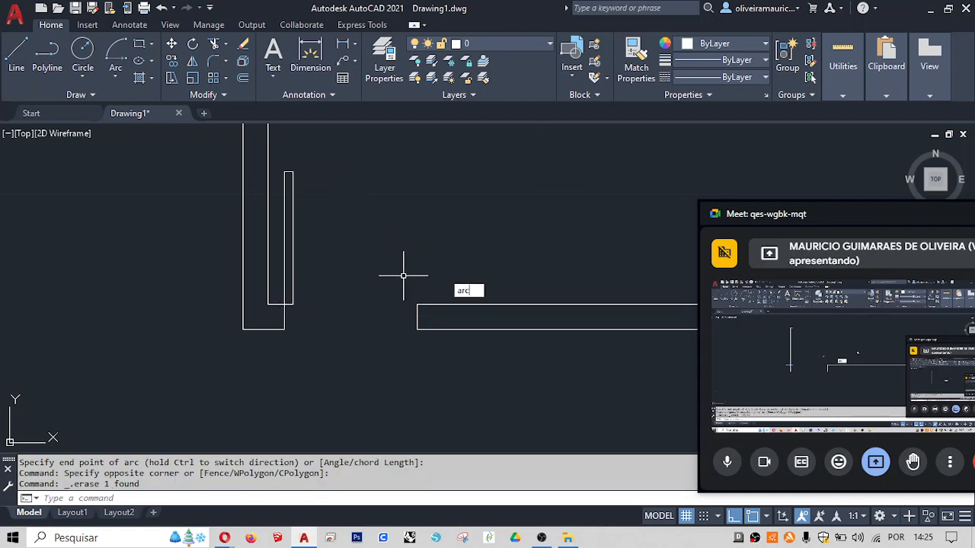
# - Draw the door swing arc centred on the first jamb's inner corner, from the second jamb's inner corner to the leaf's upper end, with Ortho off
pyautogui.press('Return')
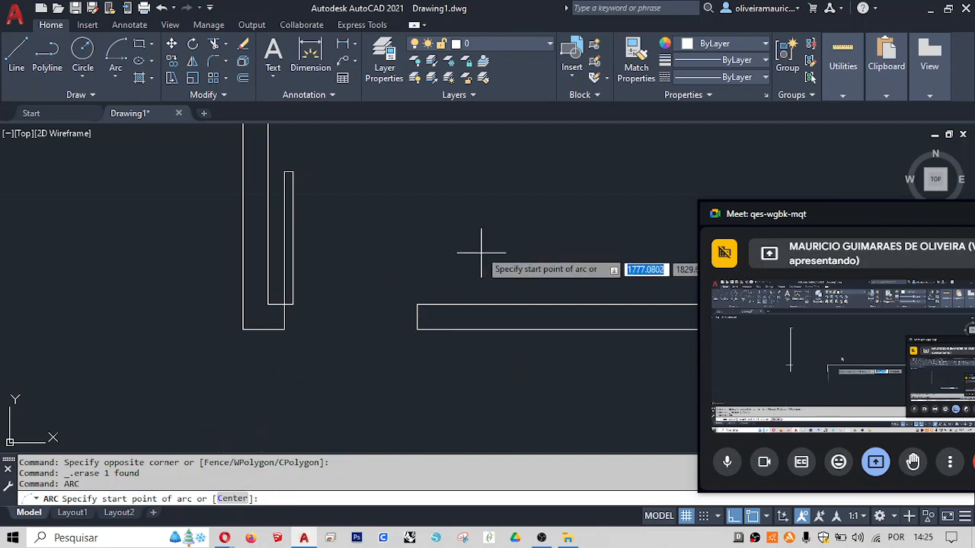
pyautogui.click(230, 500)
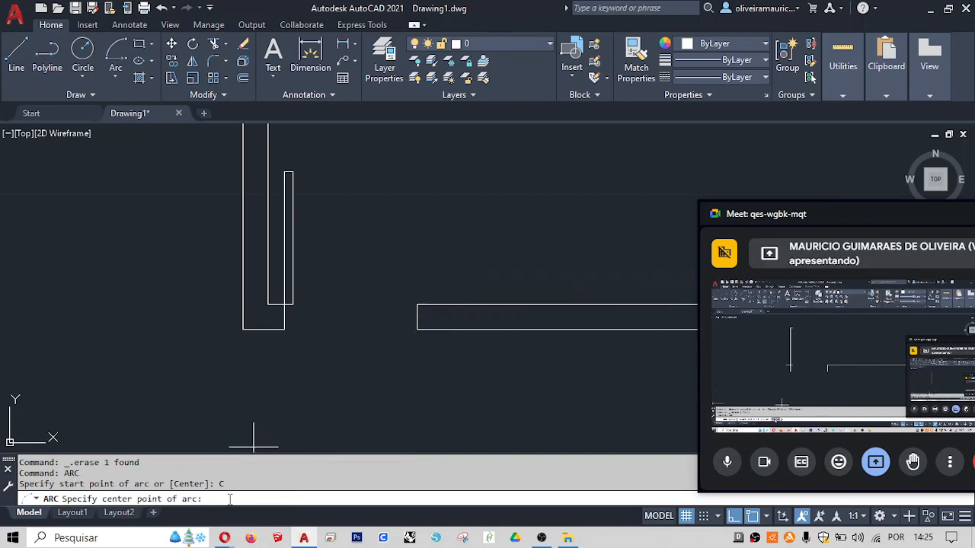
pyautogui.click(284, 304)
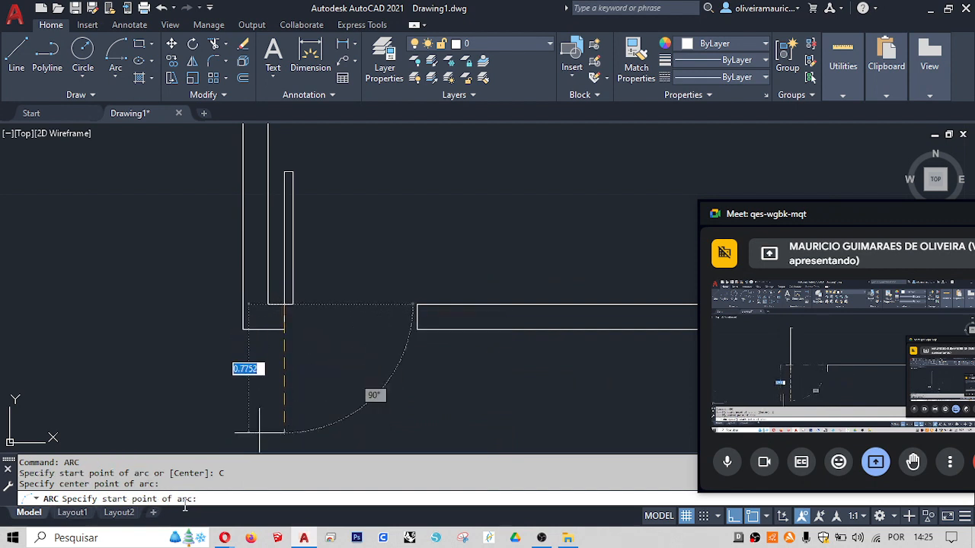
pyautogui.click(416, 305)
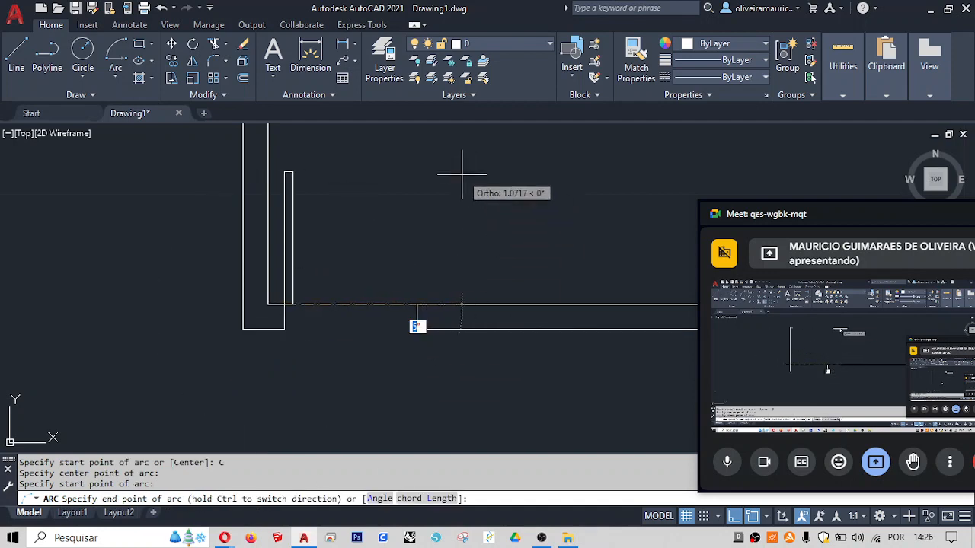
pyautogui.press('F8')
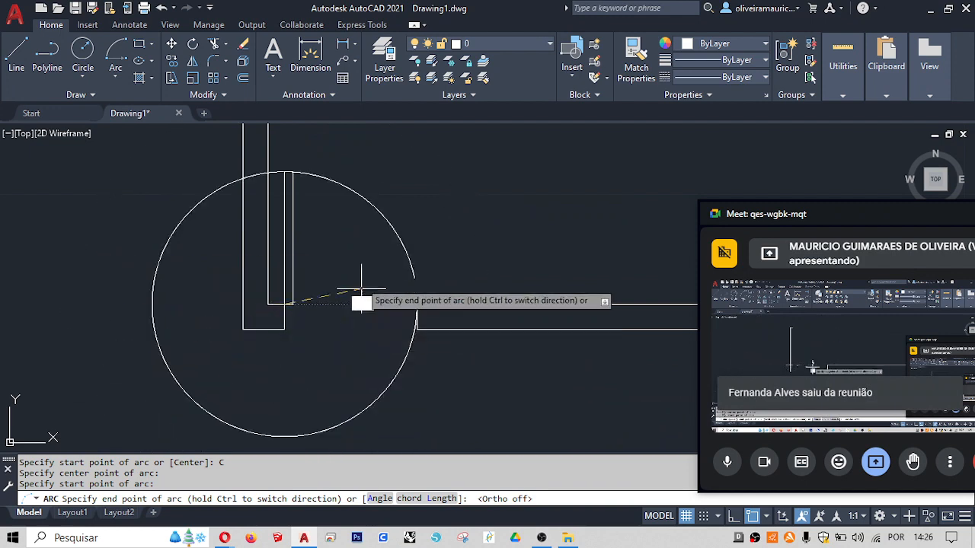
pyautogui.click(285, 172)
# - Examine the finished door and the lower exterior wall as far as the interior partition
pyautogui.scroll(-2, 366, 244)
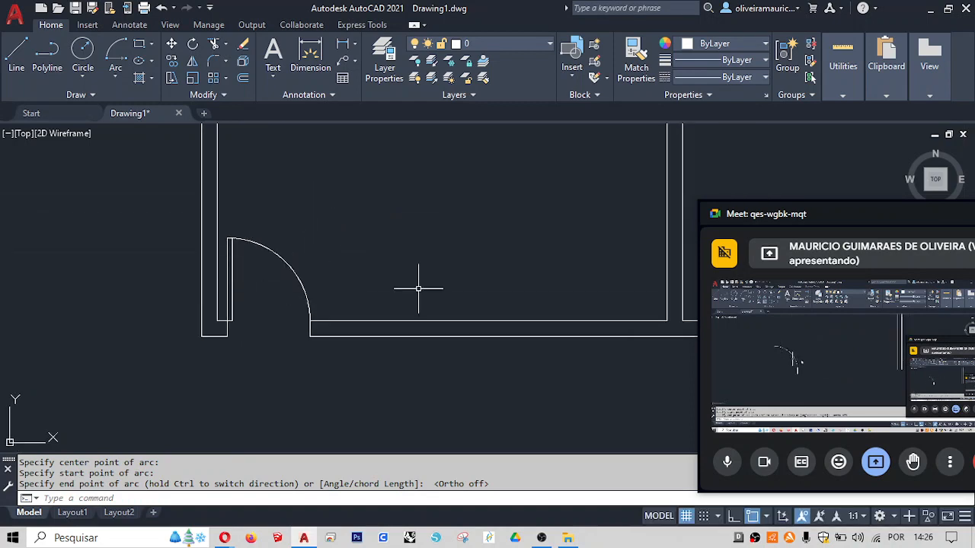
pyautogui.moveTo(418, 289); pyautogui.dragTo(313, 287, button='middle')
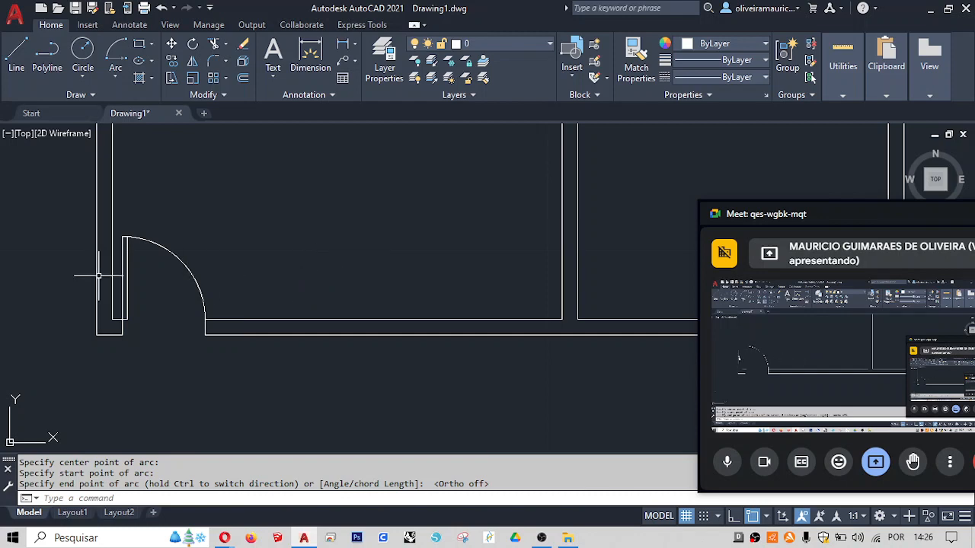
pyautogui.scroll(2, 169, 285)
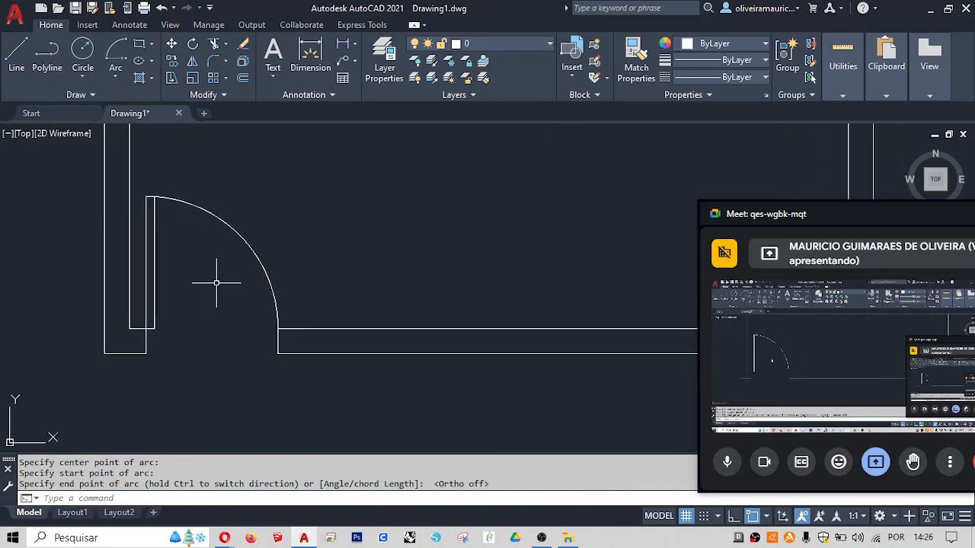
pyautogui.scroll(-2, 381, 278)
pyautogui.moveTo(525, 261); pyautogui.dragTo(327, 300, button='middle')
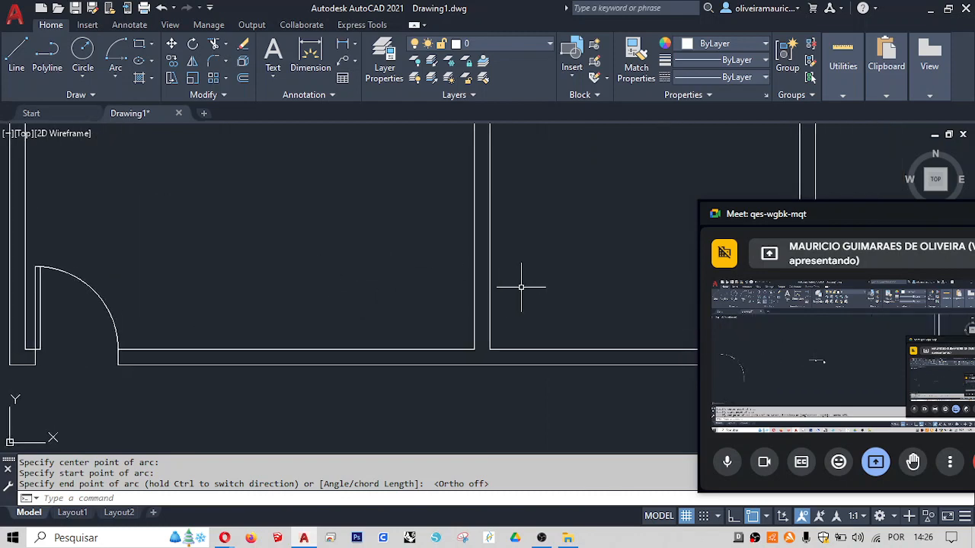
pyautogui.moveTo(520, 287); pyautogui.dragTo(412, 290, button='middle')
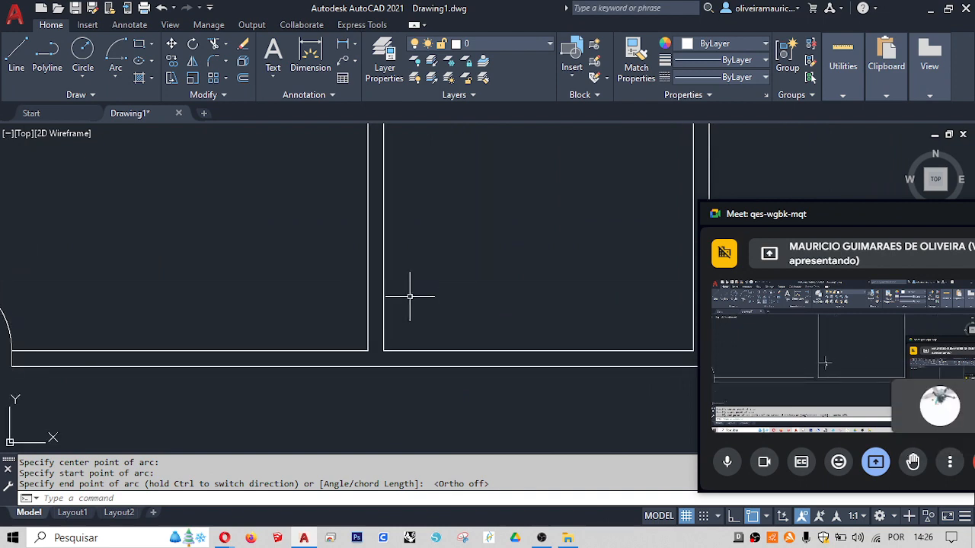
# - Check the meeting chat, close it, and move the Meet window clear of the interior partition's room
pyautogui.moveTo(826, 213); pyautogui.dragTo(477, 189)
pyautogui.click(768, 438)
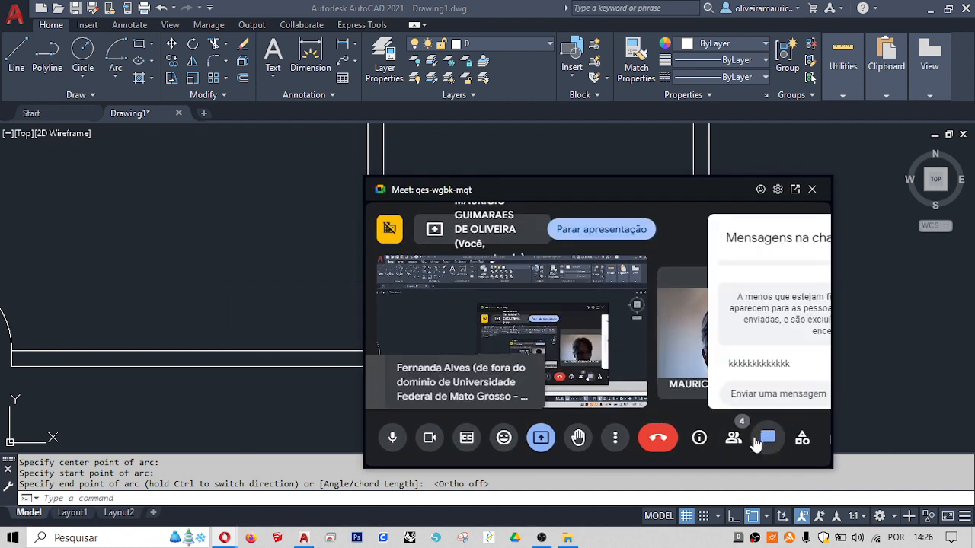
pyautogui.click(734, 438)
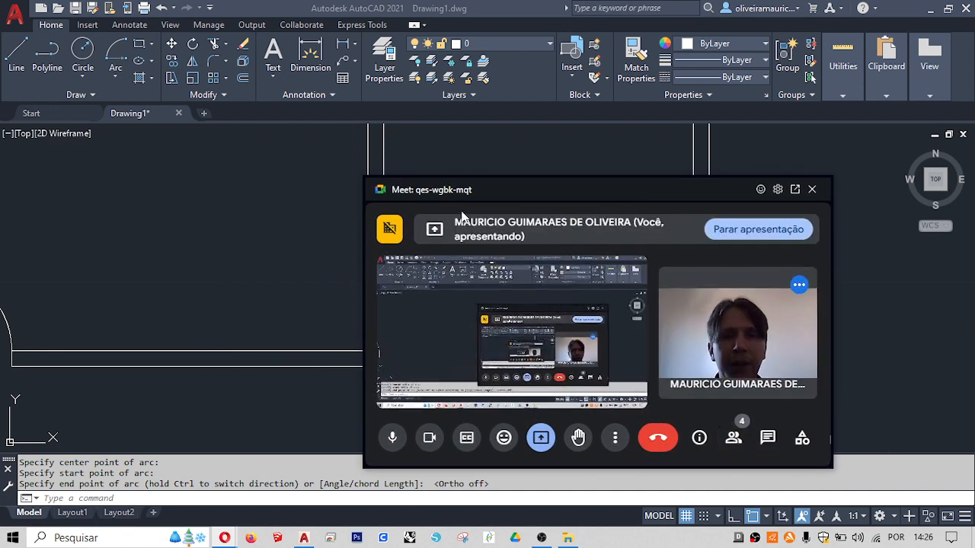
pyautogui.moveTo(467, 191); pyautogui.dragTo(881, 215)
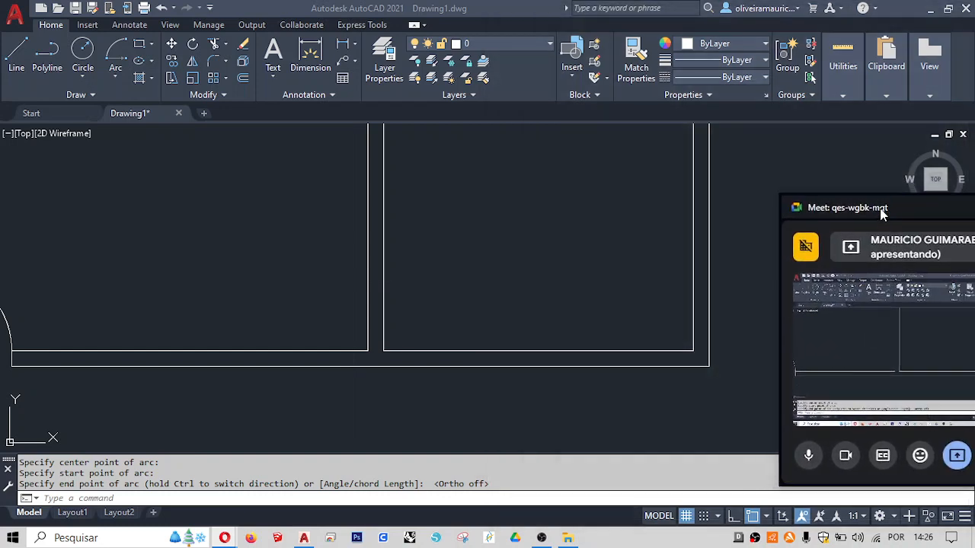
# - With Ortho on, draw a line across the interior partition's base between its two corners with the lower exterior wall
pyautogui.click(480, 262)
pyautogui.write('l')
pyautogui.press('Return')
pyautogui.press('F8')
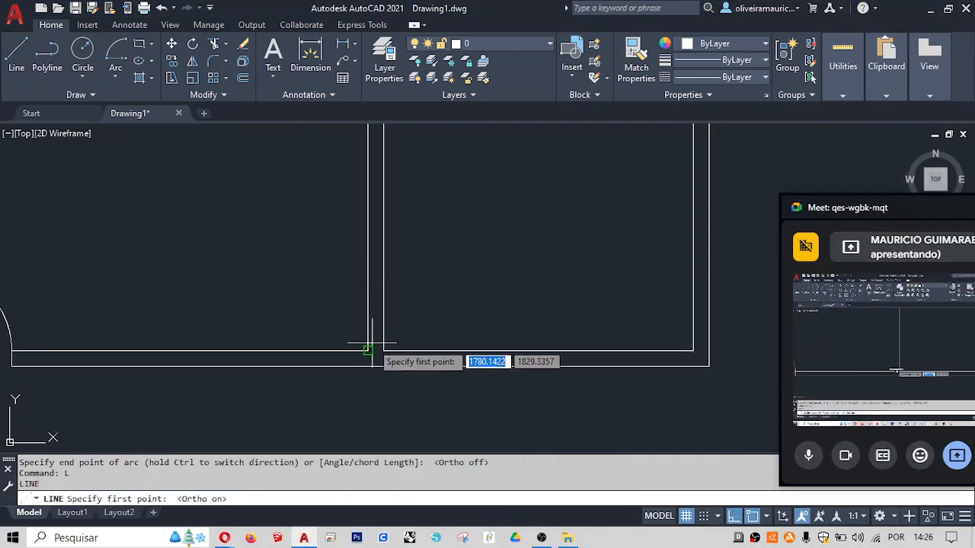
pyautogui.scroll(2, 371, 344)
pyautogui.click(366, 356)
pyautogui.click(389, 356)
pyautogui.press('Return')
# - Move the line across the partition's base up by 0.1 to mark the first door jamb
pyautogui.click(377, 355)
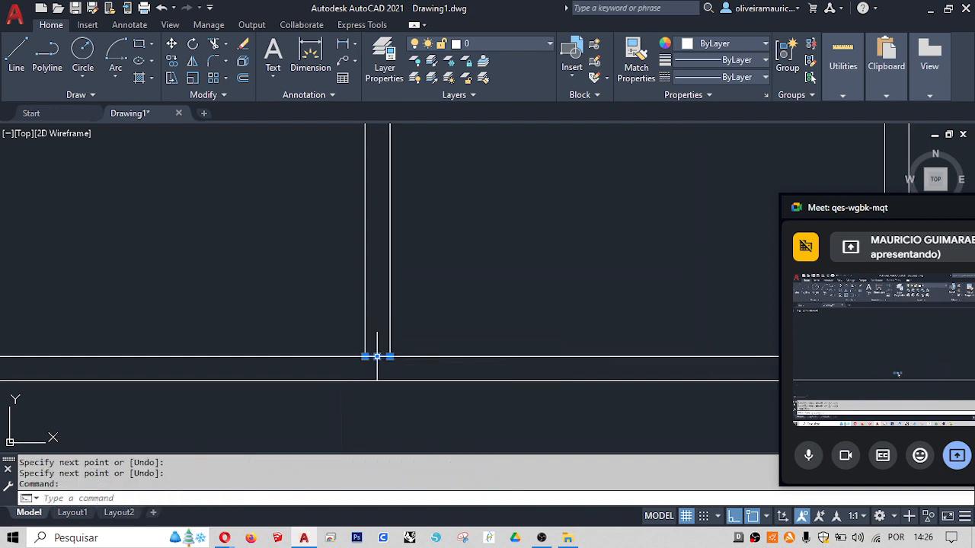
pyautogui.click(377, 356)
pyautogui.write('.1')
pyautogui.press('Return')
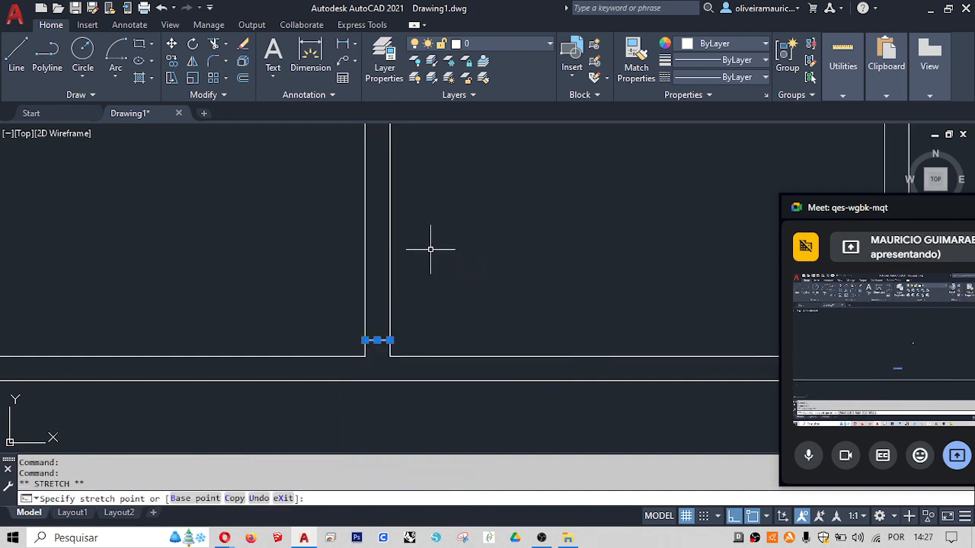
# - Offset the jamb line 0.8 upward along the partition to mark the second jamb
pyautogui.write('o')
pyautogui.press('Return')
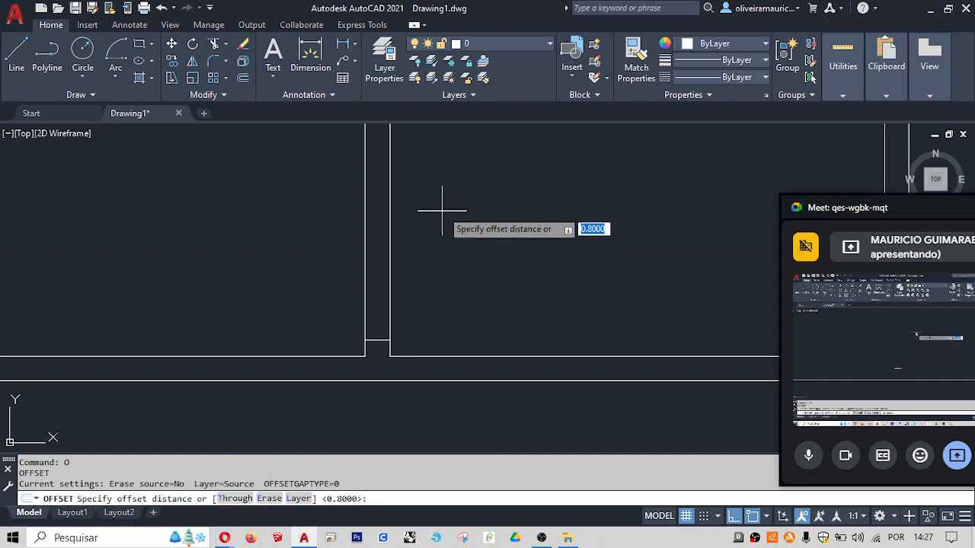
pyautogui.press('Return')
pyautogui.click(461, 164)
pyautogui.press('Escape')
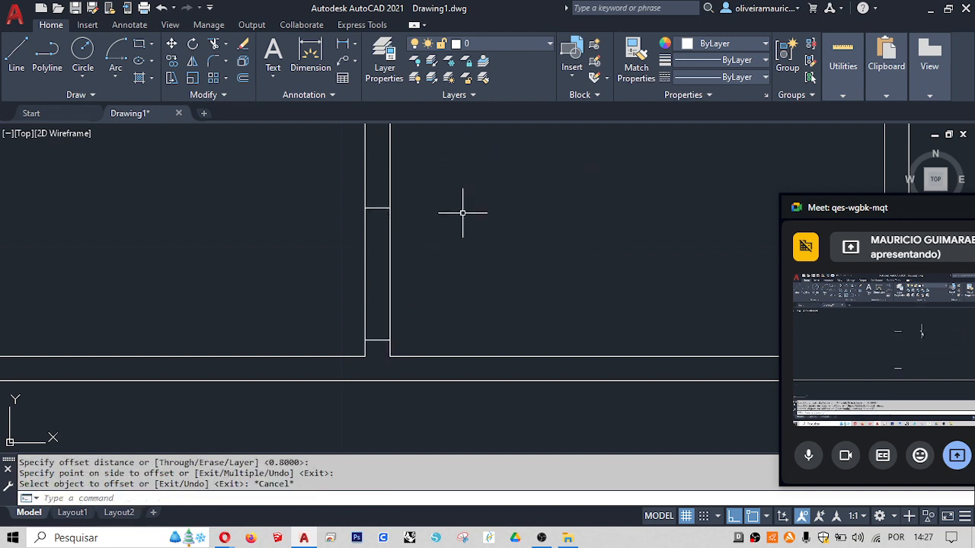
# - Trim both partition wall lines between the two jamb lines to open the doorway
pyautogui.write('tr')
pyautogui.press('Return')
pyautogui.click(396, 282)
pyautogui.click(282, 260)
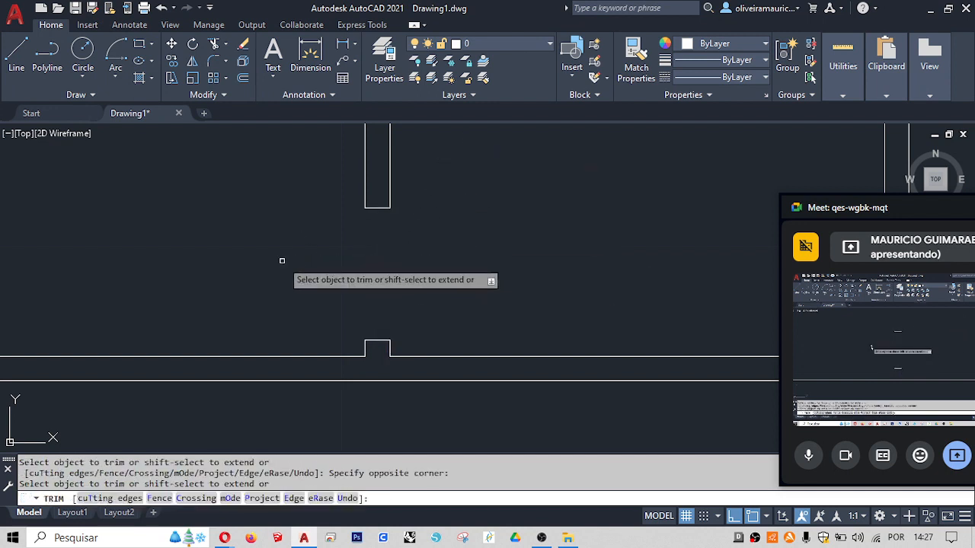
pyautogui.press('Return')
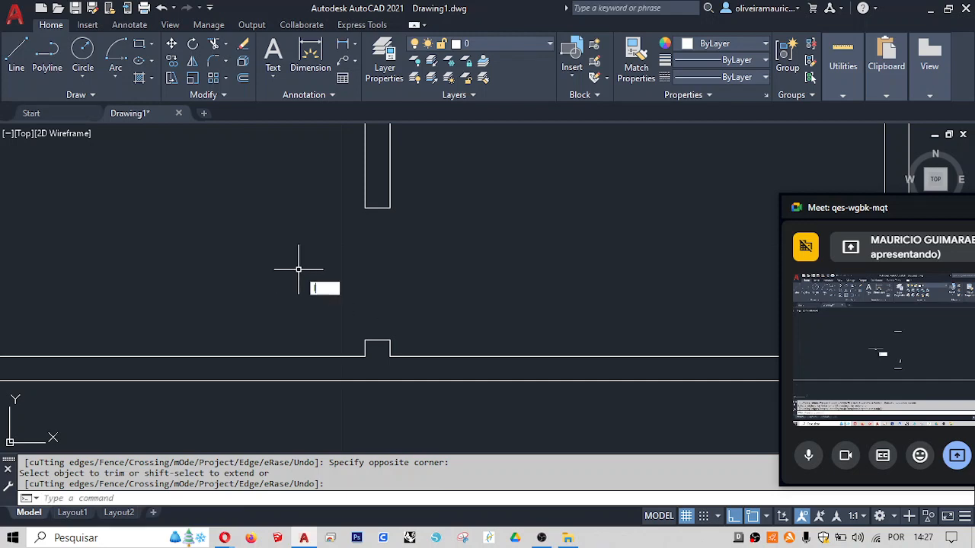
# - Draw the 0.8 by 0.05 door leaf as a line rectangle extending into the right-hand room from the lower jamb's right corner
pyautogui.write('l')
pyautogui.press('Return')
pyautogui.click(390, 340)
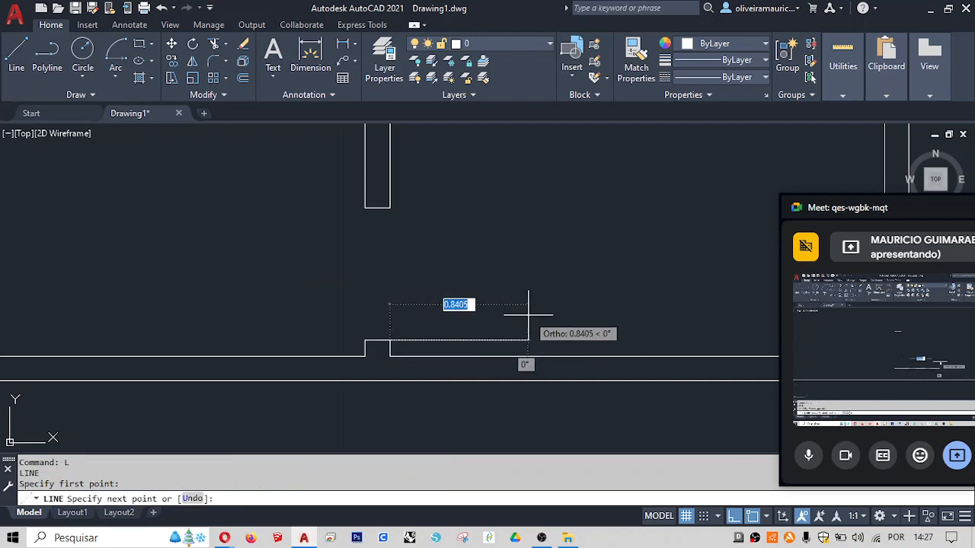
pyautogui.write('.8')
pyautogui.press('Return')
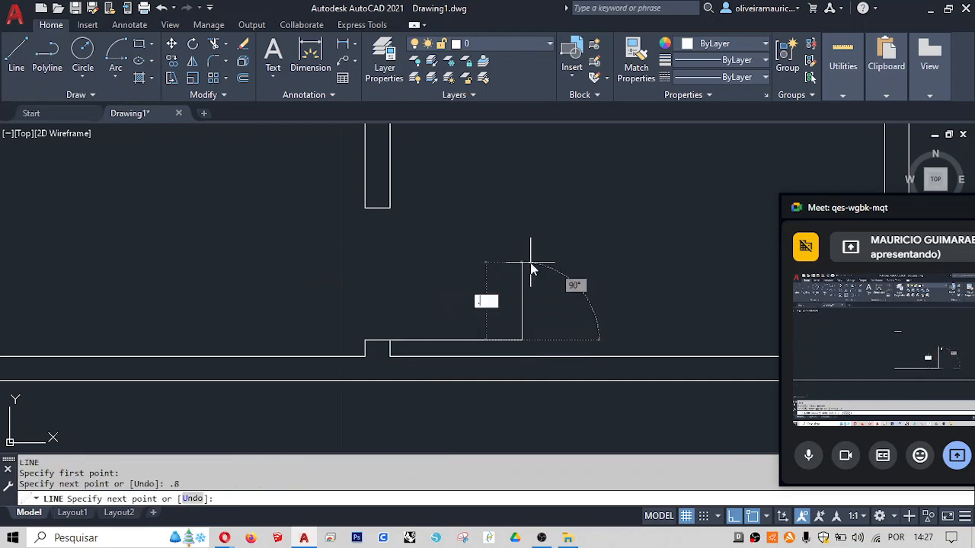
pyautogui.write('.05')
pyautogui.press('Return')
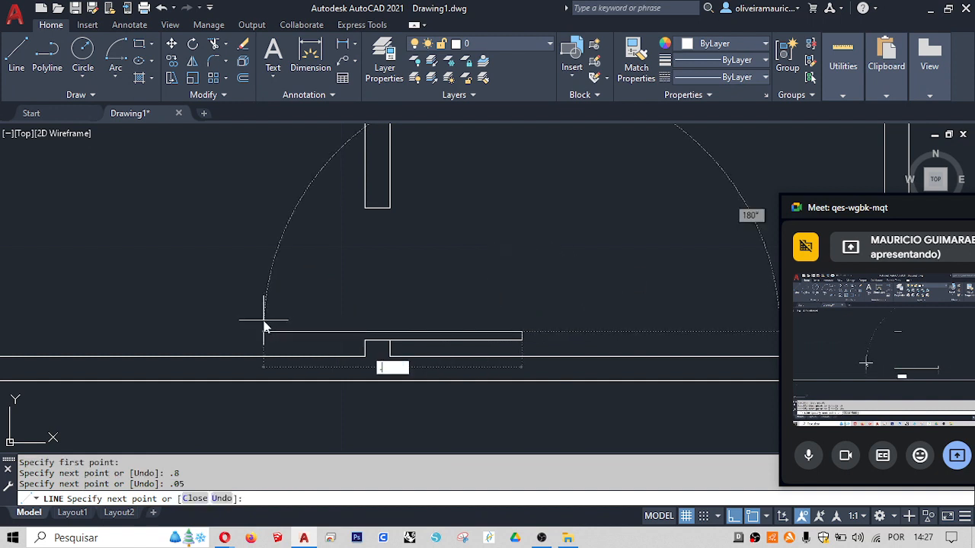
pyautogui.write('.8')
pyautogui.press('Return')
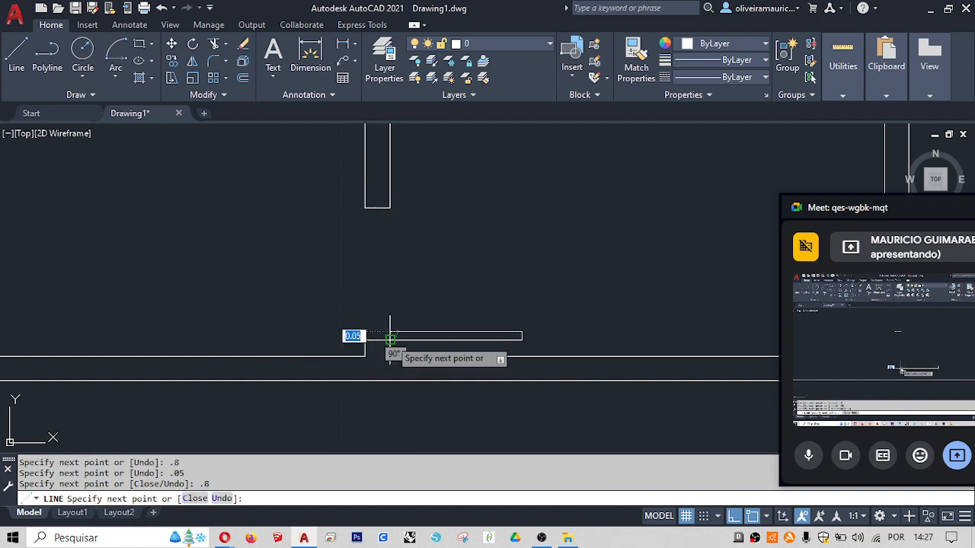
pyautogui.press('Return')
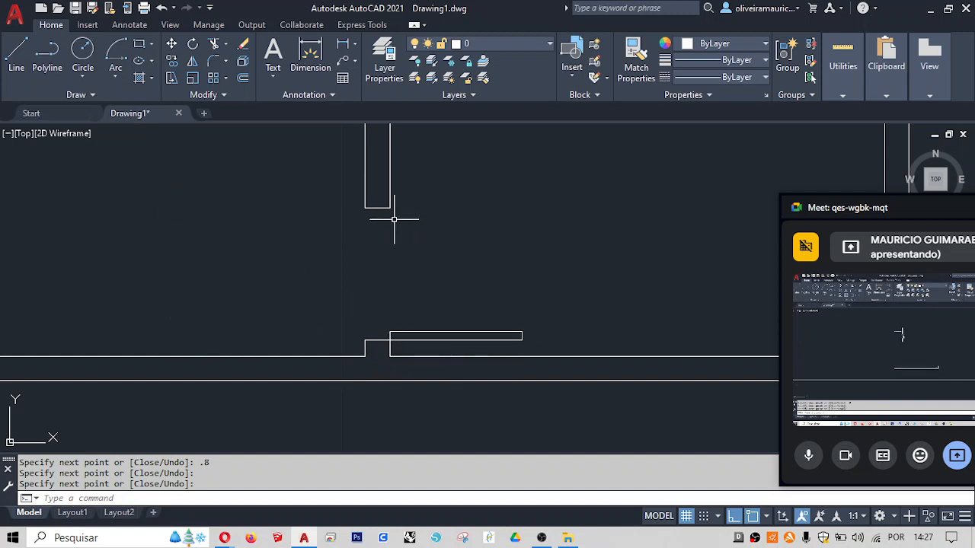
pyautogui.write('arc')
pyautogui.press('Return')
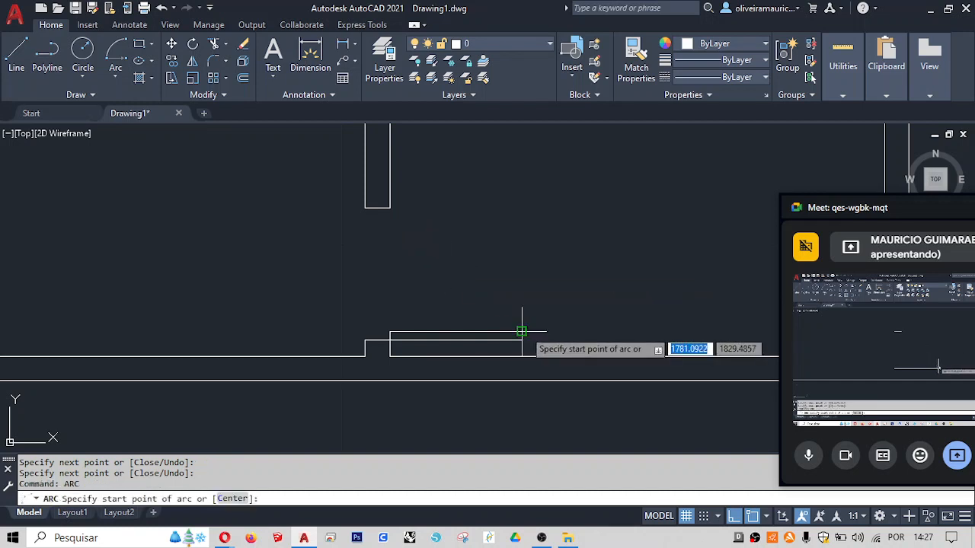
pyautogui.click(522, 332)
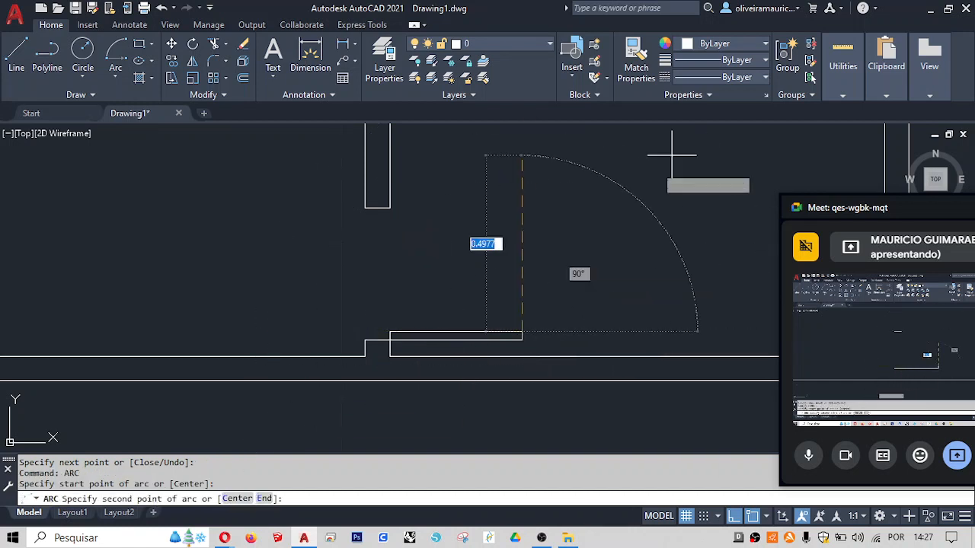
pyautogui.press('F8')
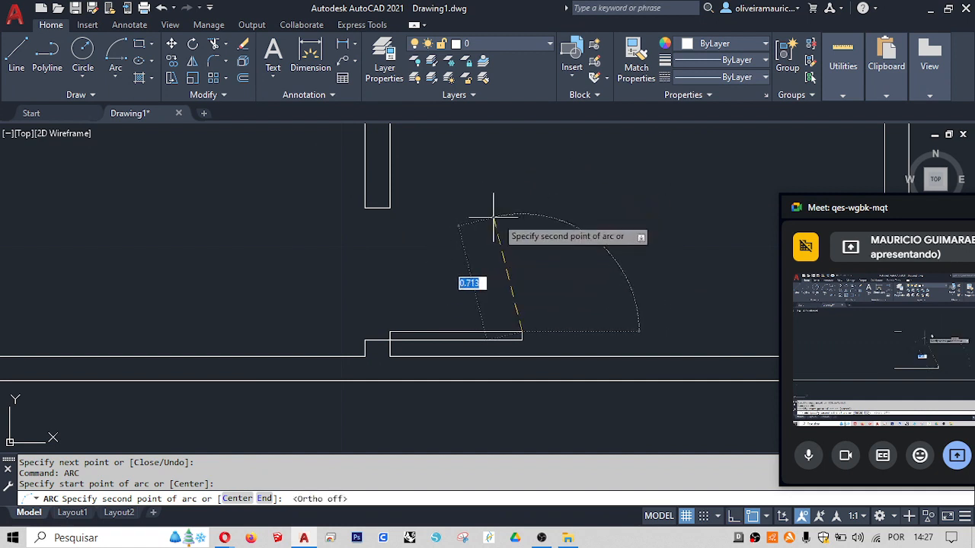
pyautogui.click(585, 187)
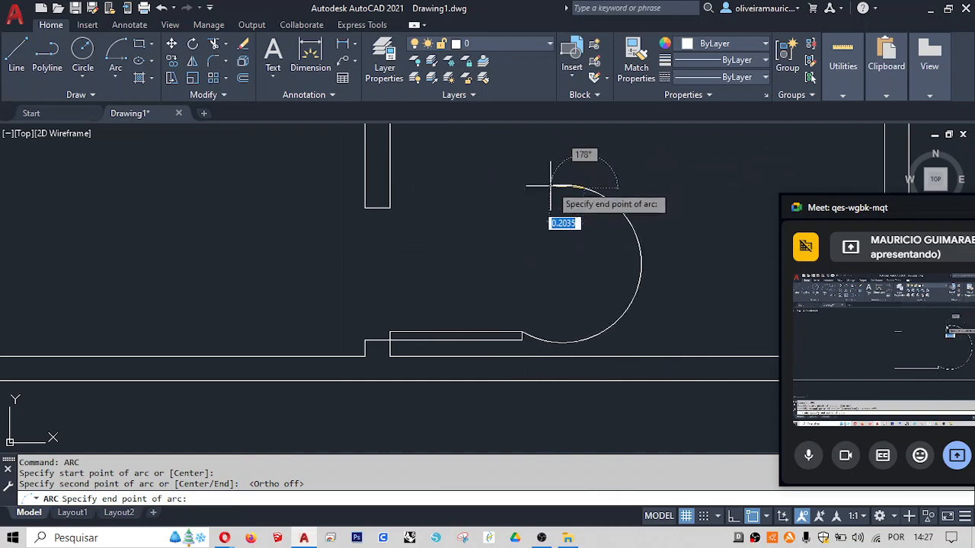
pyautogui.press('Escape')
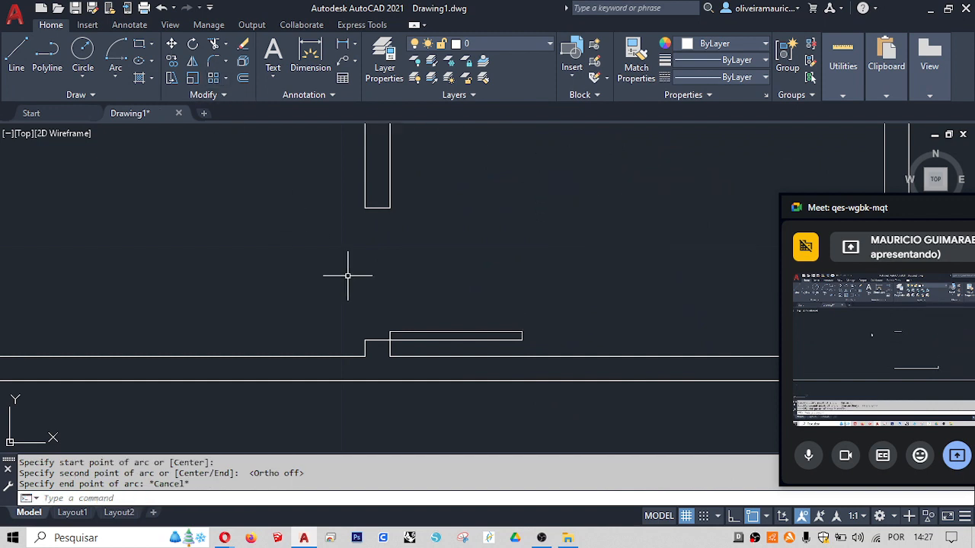
# - Draw the door's swing arc from the leaf's outer upper corner, centred on the lower jamb's right corner, ending at the upper jamb's right corner
pyautogui.press('Return')
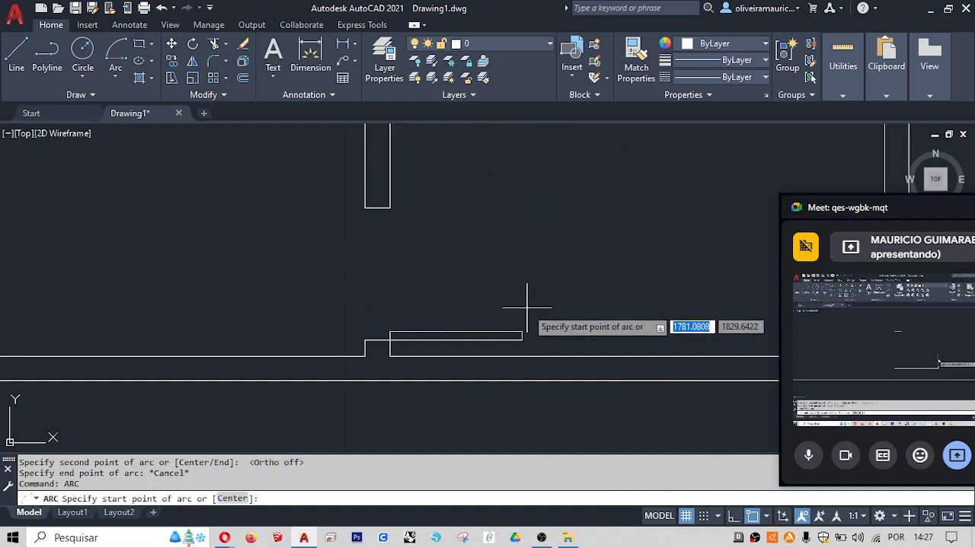
pyautogui.click(515, 330)
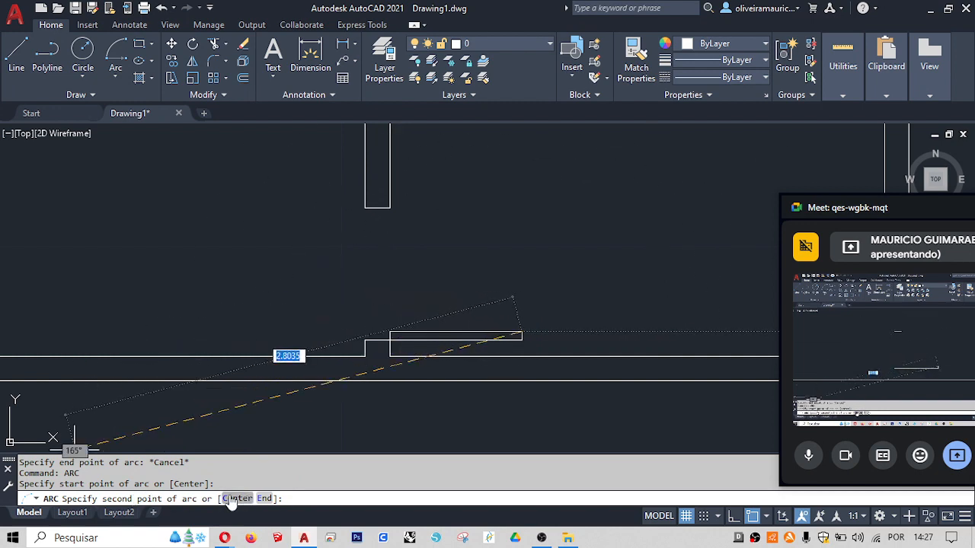
pyautogui.write('C')
pyautogui.press('Return')
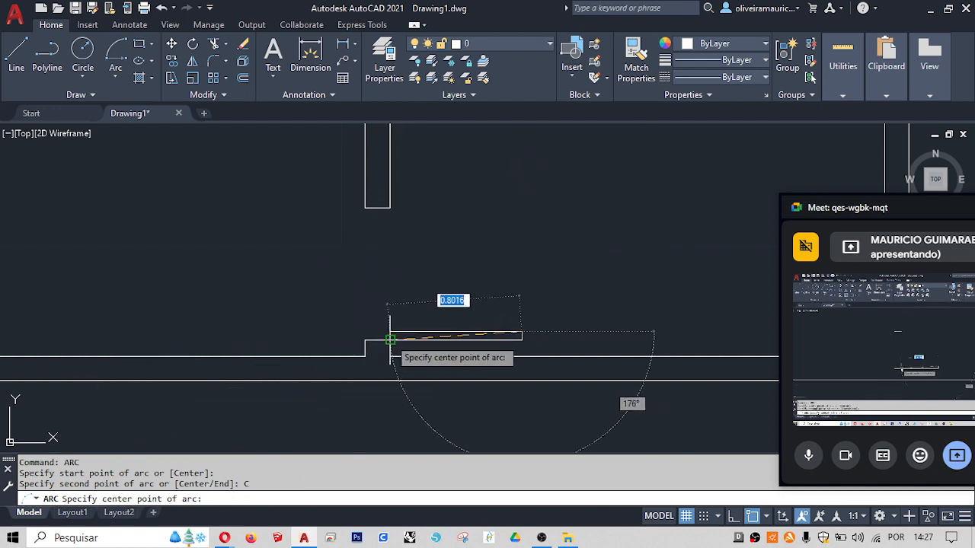
pyautogui.click(390, 337)
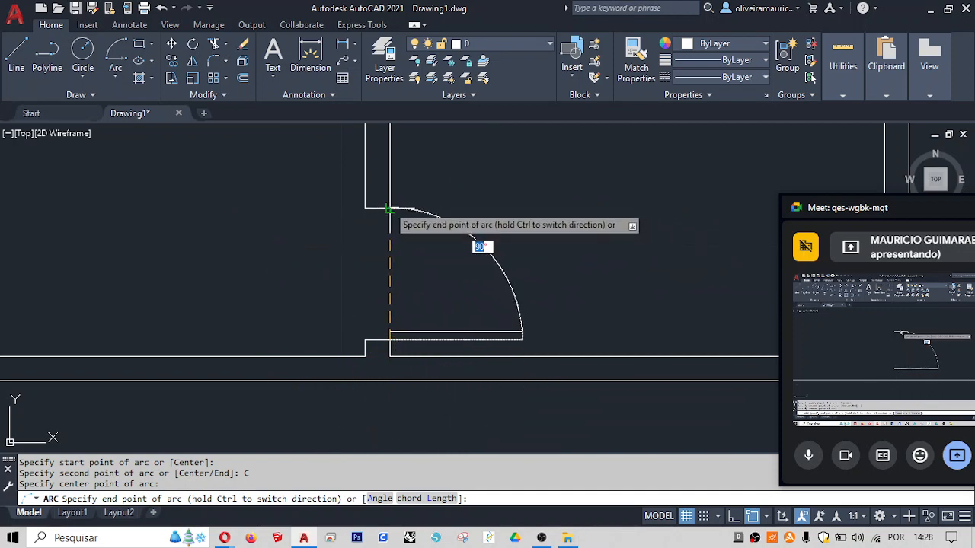
pyautogui.click(388, 208)
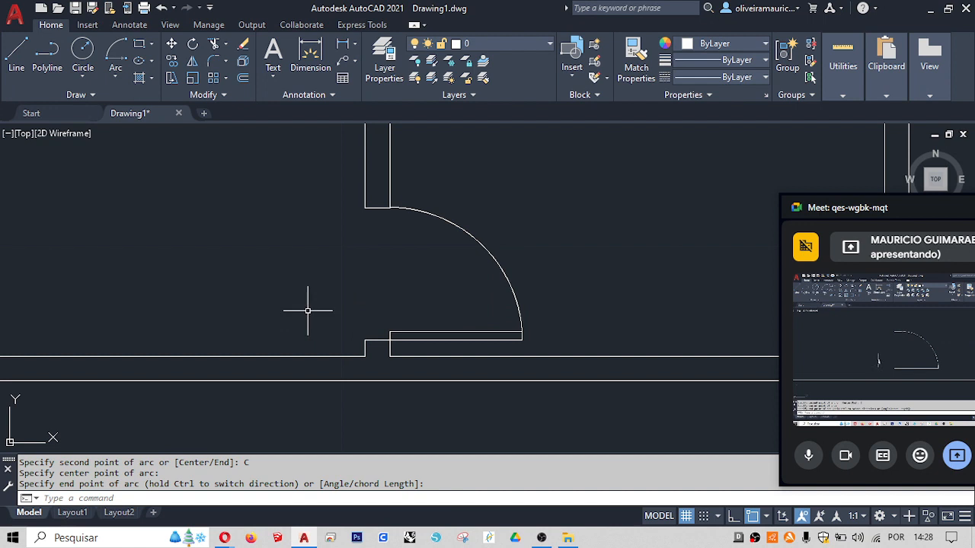
# - Switch to planta_baixa.pdf in the browser to check the door layout, and close the unrelated search tab
pyautogui.scroll(-4, 308, 310)
pyautogui.moveTo(268, 202)
pyautogui.mouseDown(button='middle')
pyautogui.moveTo(341, 295)
pyautogui.moveTo(347, 271)
pyautogui.mouseUp(button='middle')
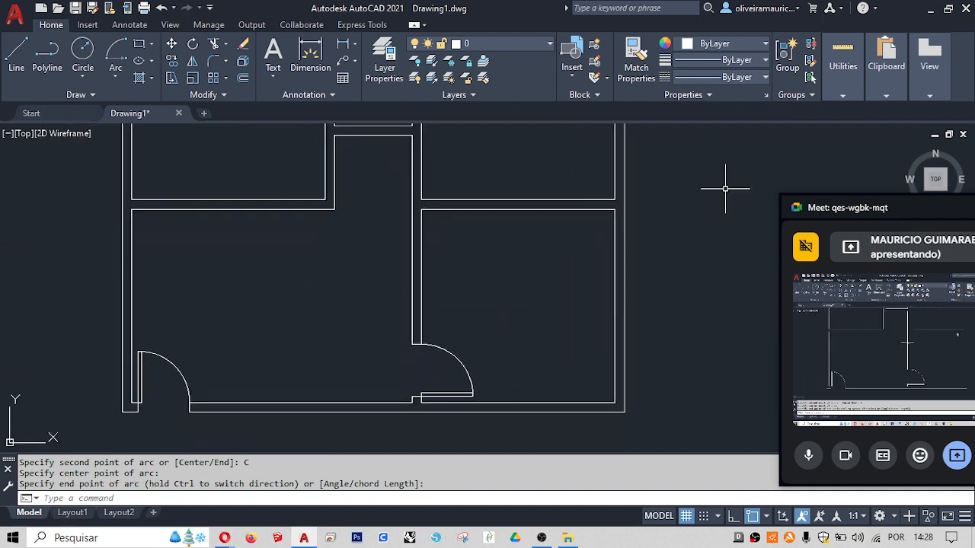
pyautogui.moveTo(863, 209); pyautogui.dragTo(665, 194)
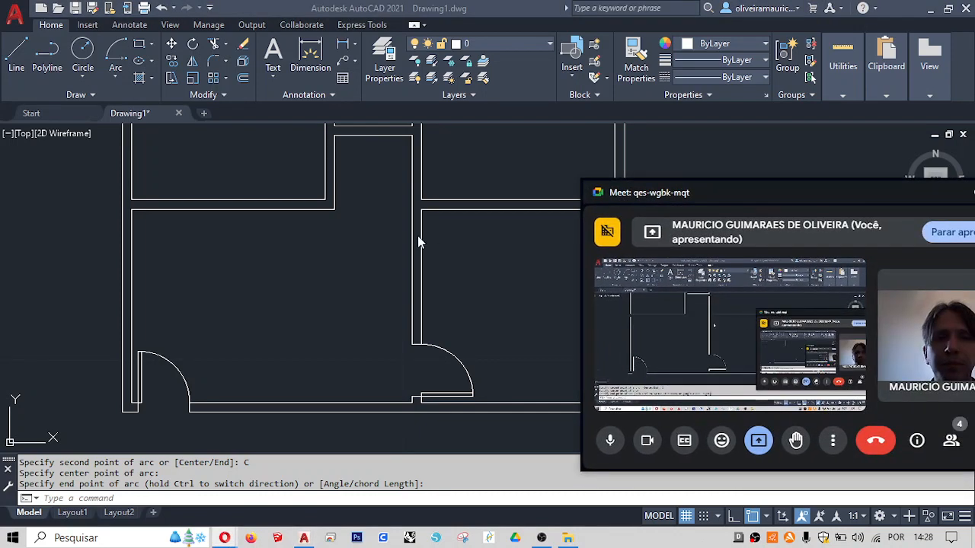
pyautogui.moveTo(316, 259); pyautogui.dragTo(204, 231, button='middle')
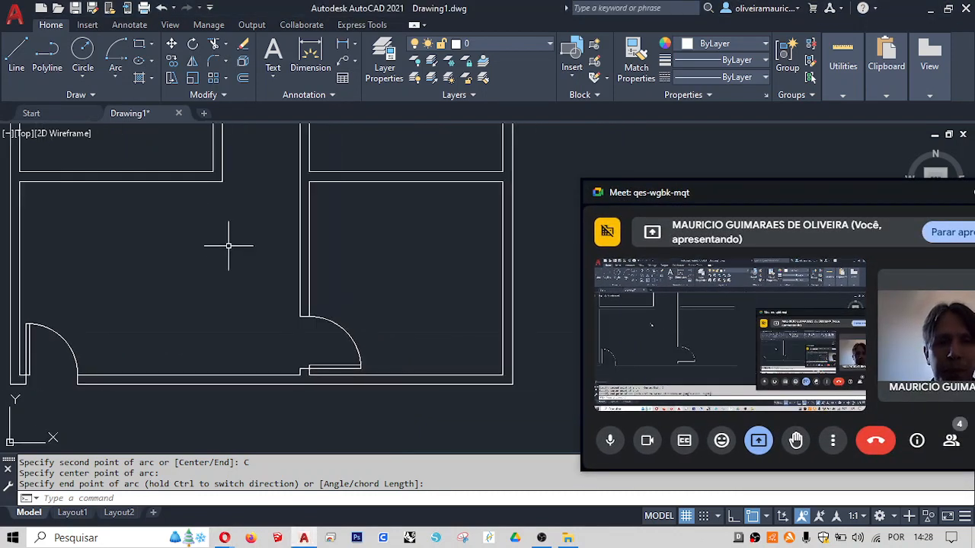
pyautogui.moveTo(226, 538)
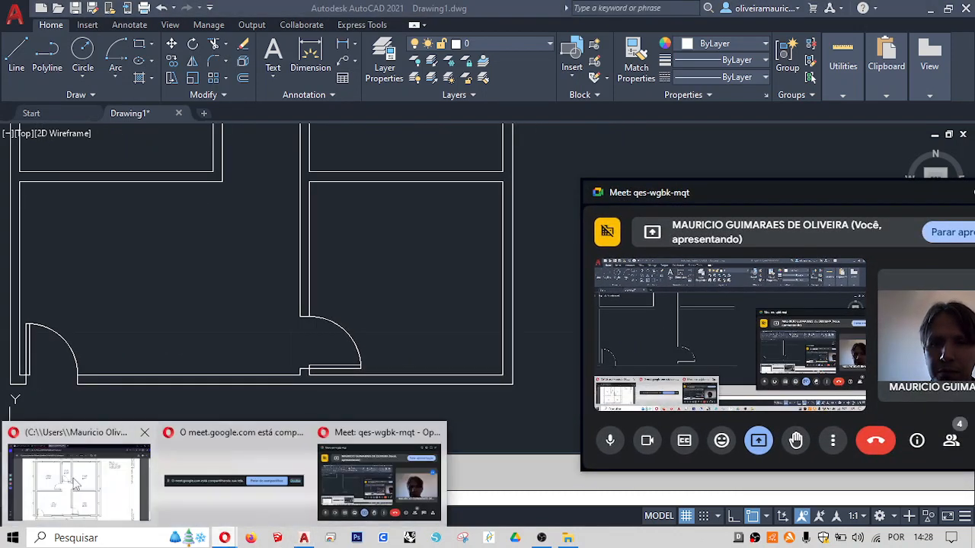
pyautogui.moveTo(76, 486)
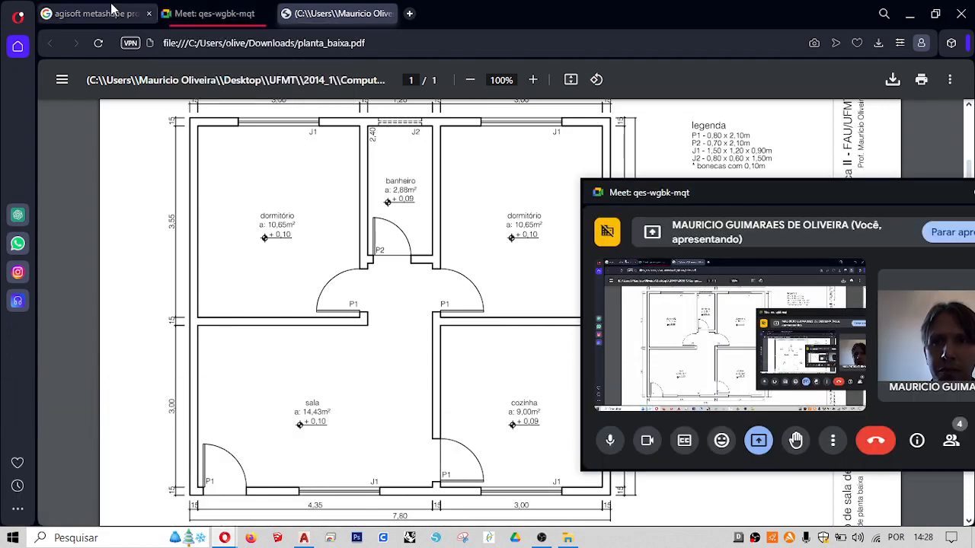
pyautogui.click(149, 13)
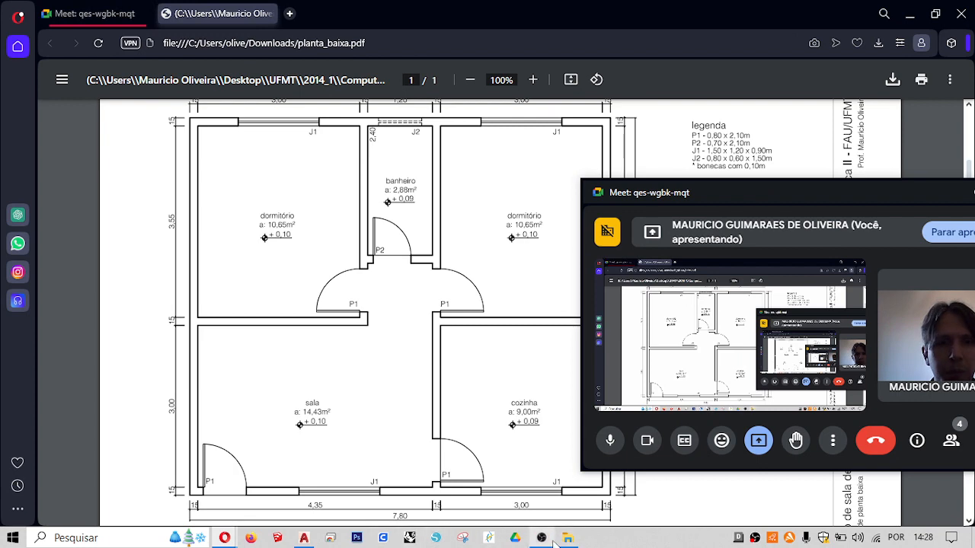
# - Switch back to AutoCAD and review the available Arc construction methods
pyautogui.click(304, 538)
pyautogui.scroll(2, 262, 208)
pyautogui.moveTo(265, 218)
pyautogui.mouseDown(button='middle')
pyautogui.moveTo(275, 236)
pyautogui.moveTo(324, 260)
pyautogui.mouseUp(button='middle')
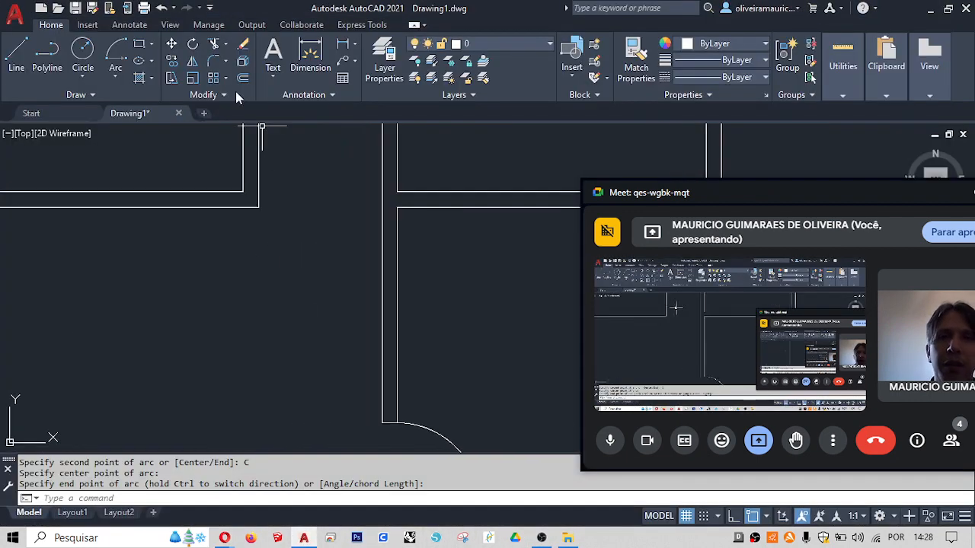
pyautogui.scroll(-2, 150, 127)
pyautogui.click(112, 78)
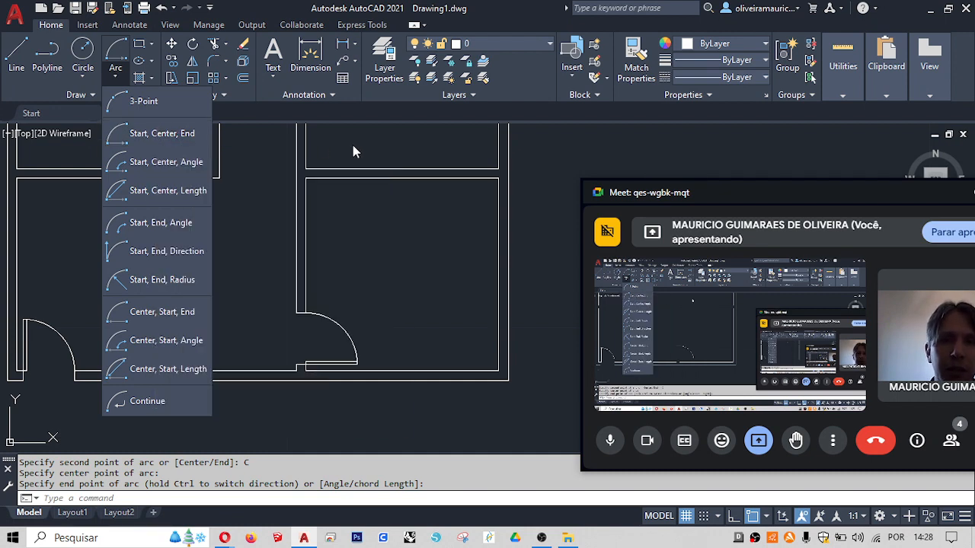
pyautogui.press('Escape')
pyautogui.press('Escape')
pyautogui.moveTo(202, 245); pyautogui.dragTo(241, 281, button='middle')
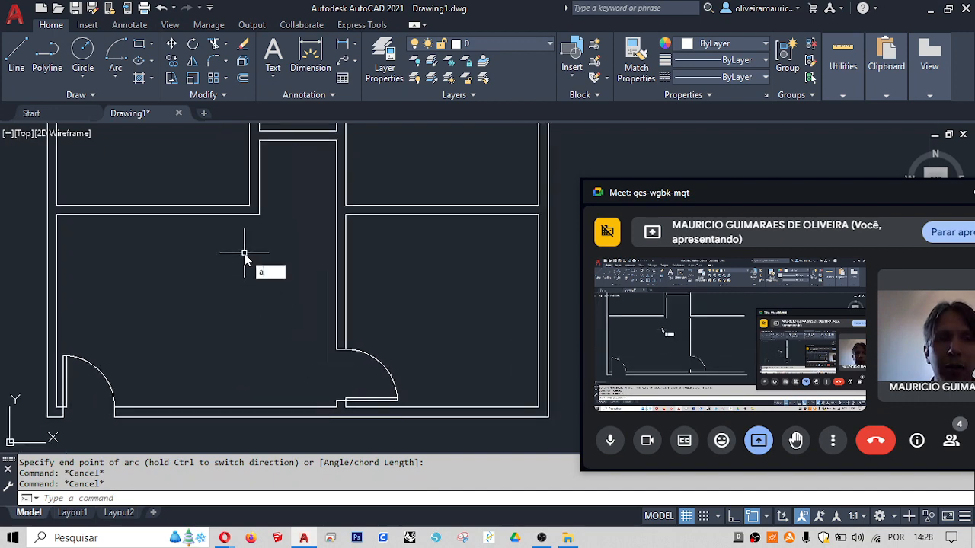
pyautogui.press('Return')
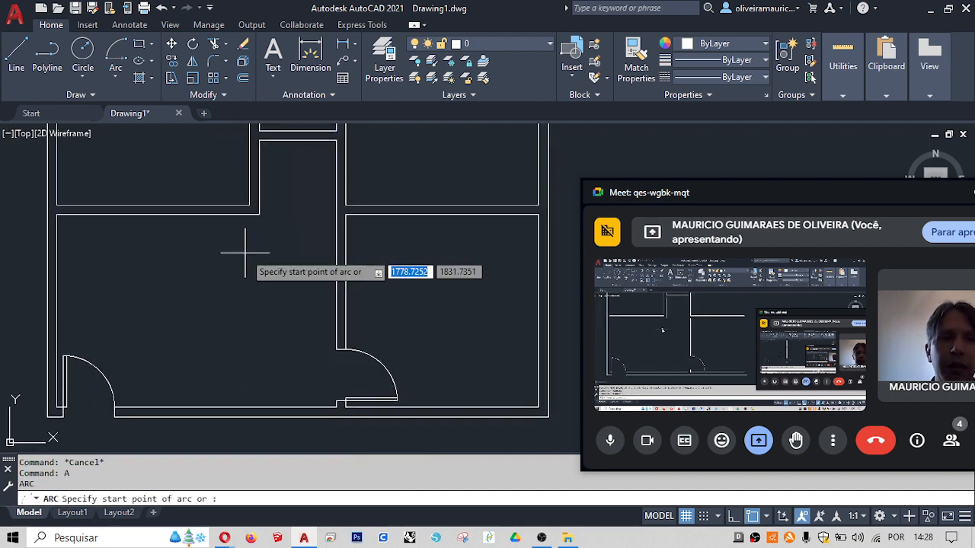
pyautogui.click(259, 277)
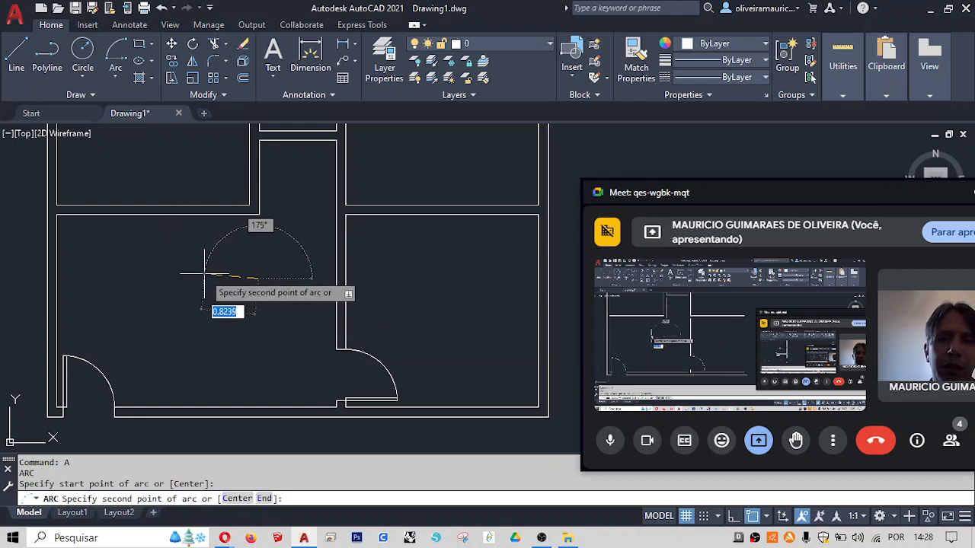
pyautogui.click(266, 499)
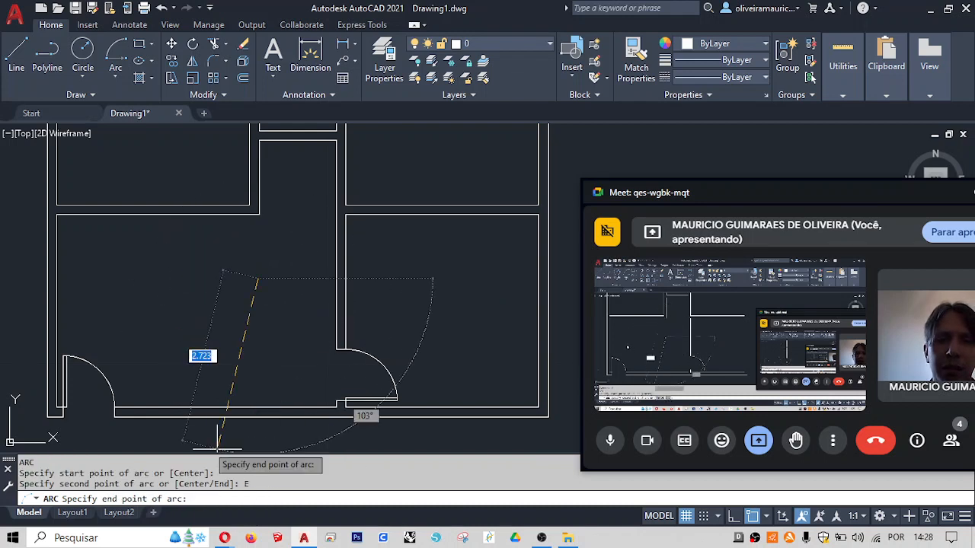
pyautogui.click(148, 307)
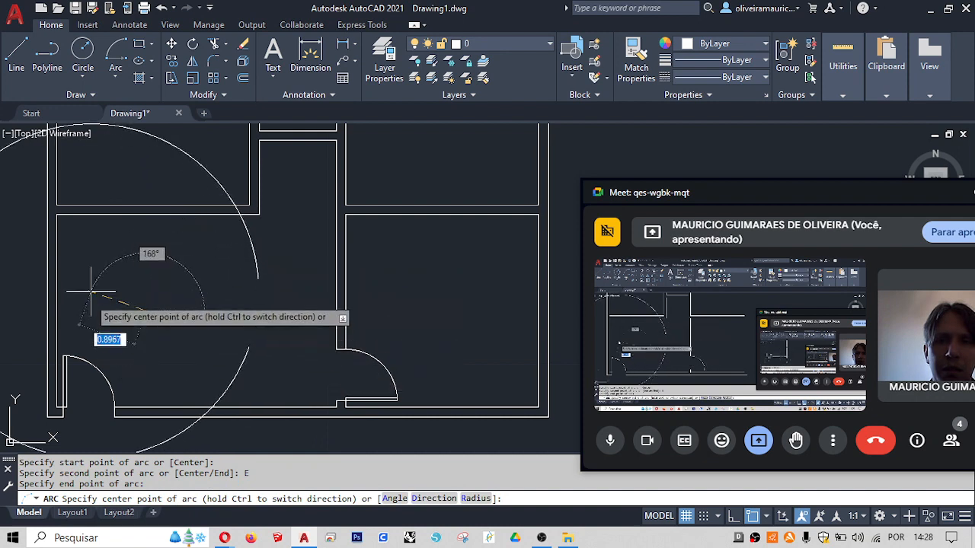
pyautogui.press('Escape')
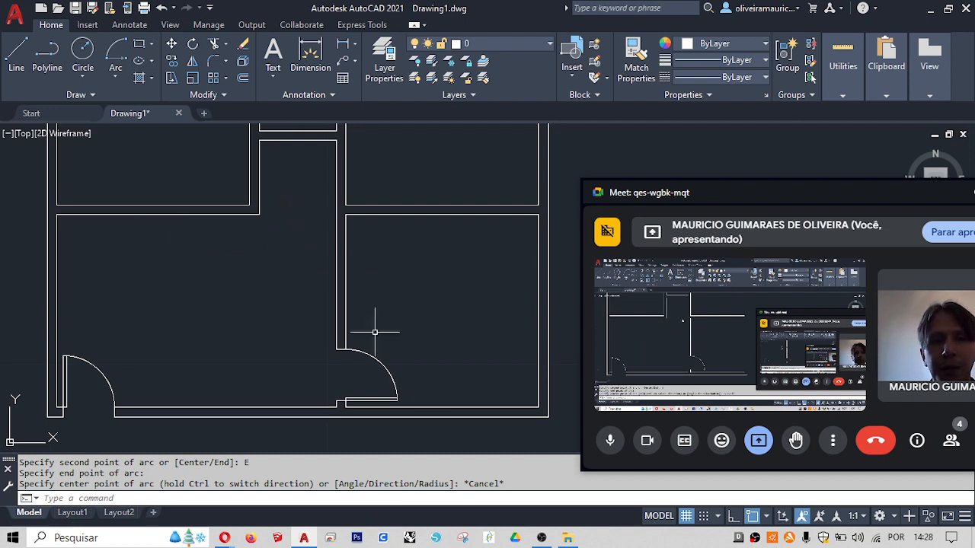
# - Examine the whole floor plan, checking the bathroom and bedroom walls that still lack door openings
pyautogui.scroll(-4, 373, 335)
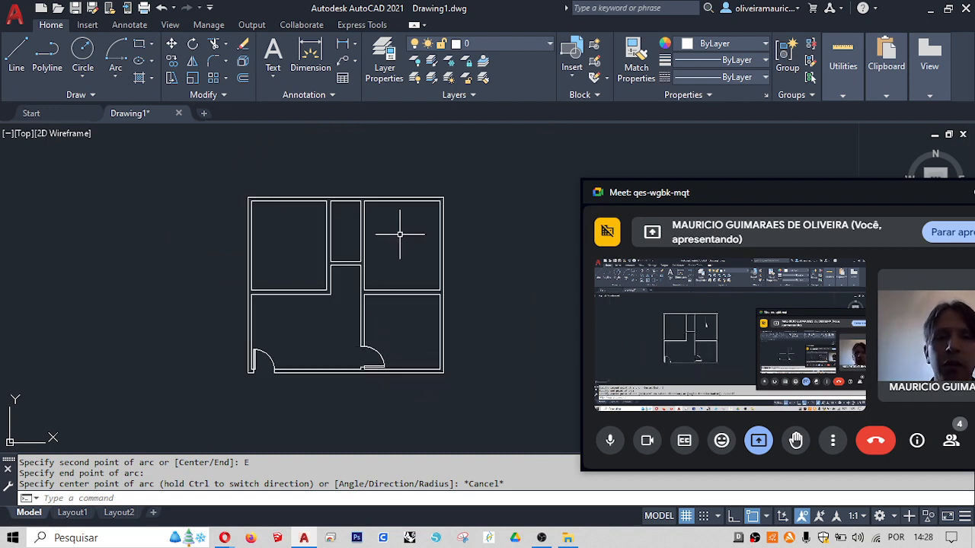
pyautogui.scroll(4, 351, 233)
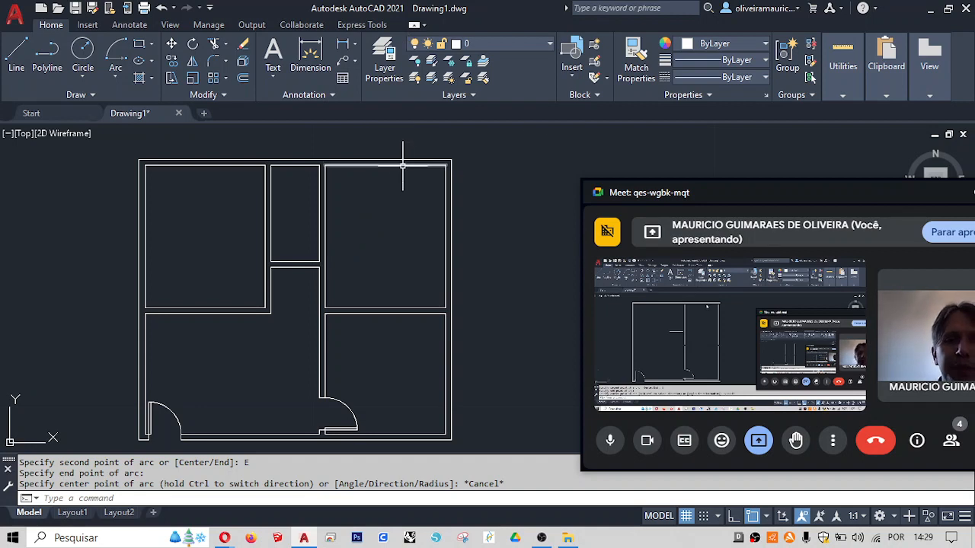
pyautogui.moveTo(387, 213)
pyautogui.mouseDown(button='middle')
pyautogui.moveTo(367, 207)
pyautogui.moveTo(393, 195)
pyautogui.mouseUp(button='middle')
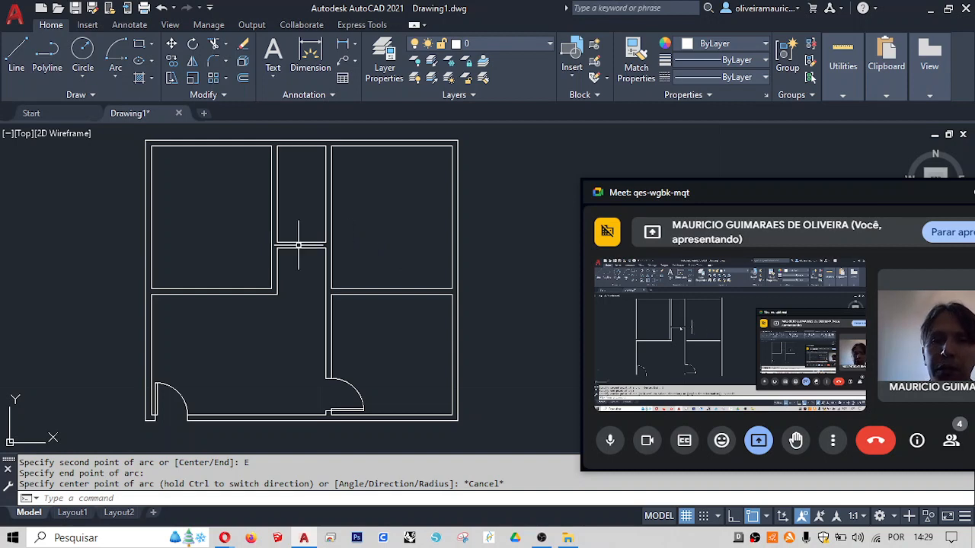
pyautogui.moveTo(455, 237)
pyautogui.mouseDown(button='middle')
pyautogui.moveTo(361, 236)
pyautogui.moveTo(401, 241)
pyautogui.mouseUp(button='middle')
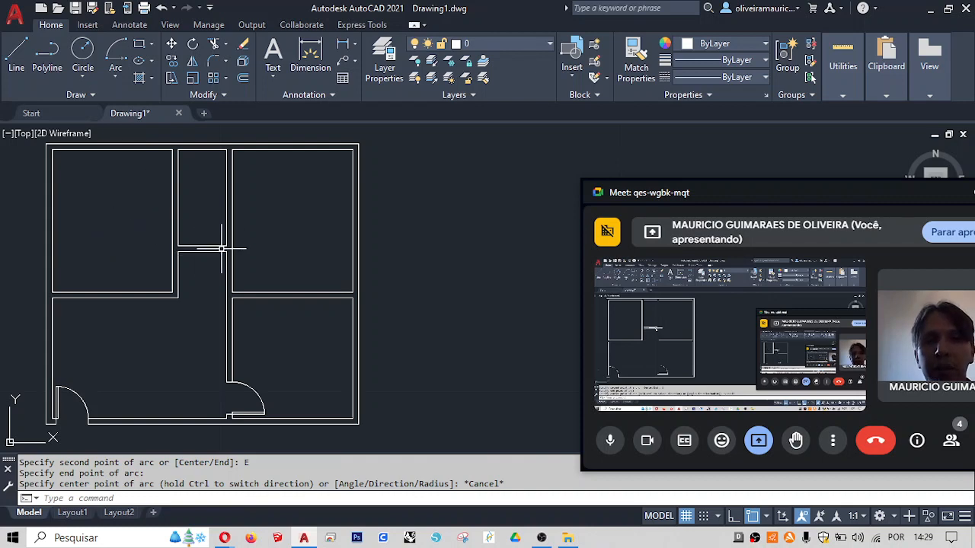
pyautogui.moveTo(396, 231); pyautogui.dragTo(348, 252, button='middle')
pyautogui.scroll(-2, 385, 231)
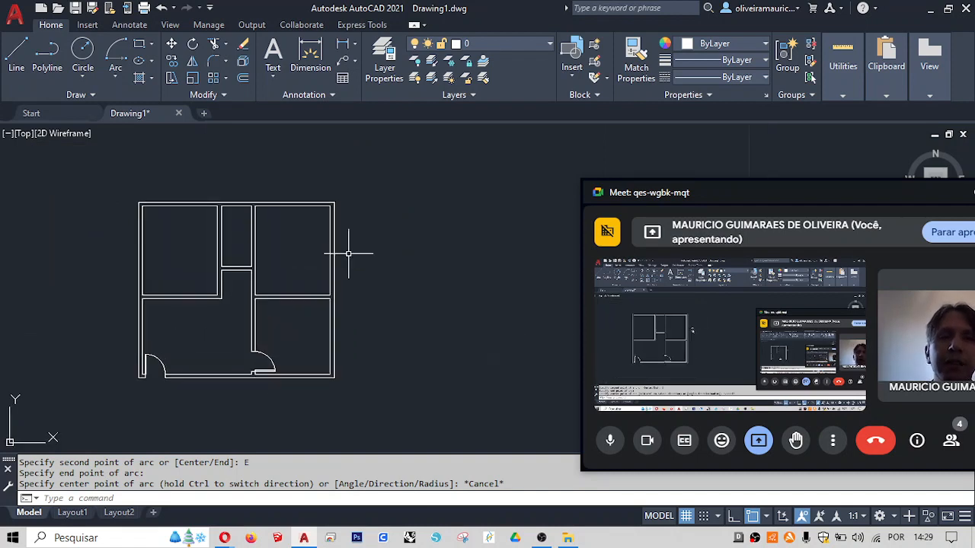
pyautogui.moveTo(449, 277); pyautogui.dragTo(441, 273, button='middle')
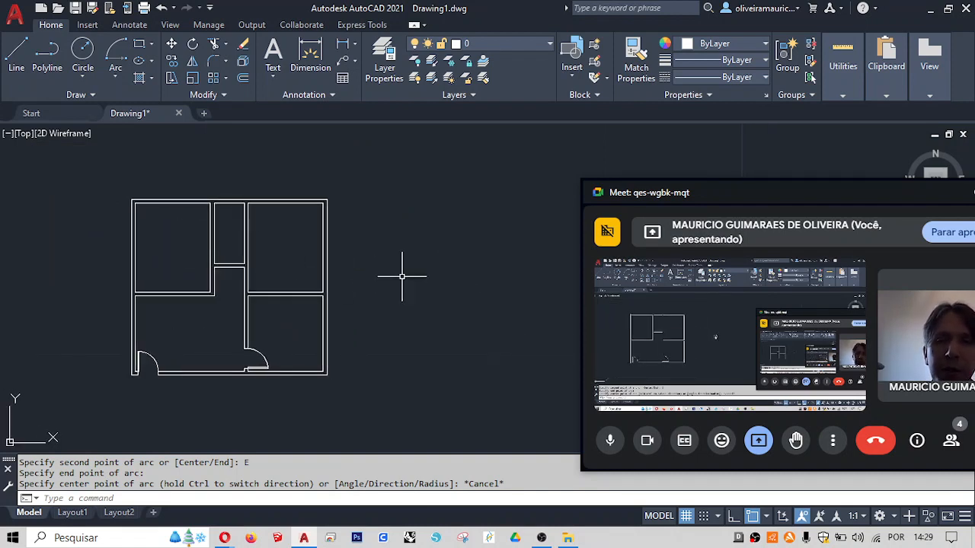
pyautogui.scroll(2, 181, 273)
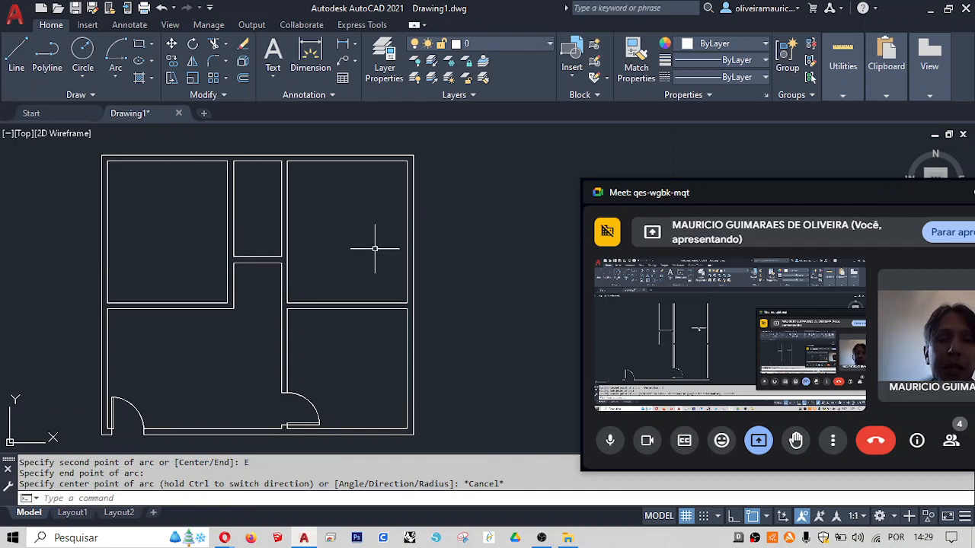
pyautogui.moveTo(538, 270); pyautogui.dragTo(479, 281, button='middle')
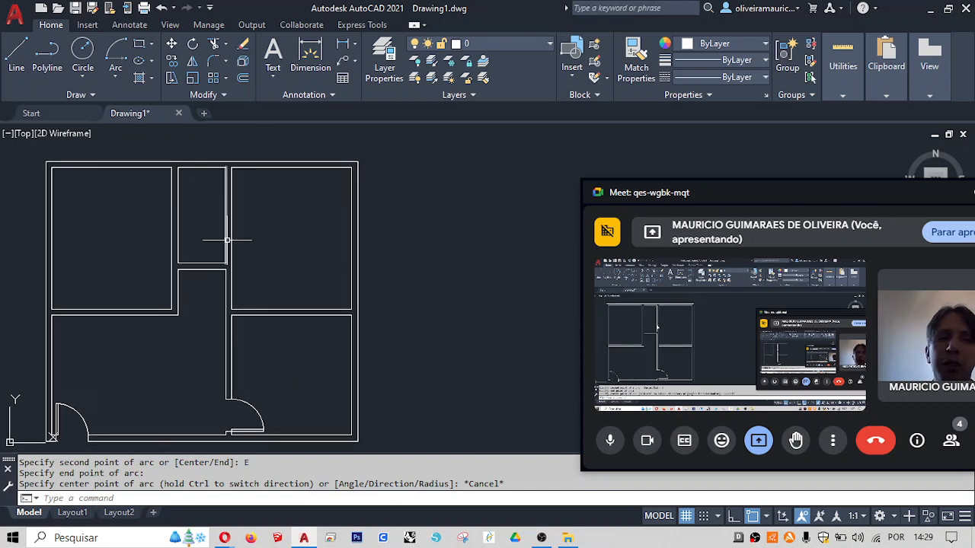
pyautogui.moveTo(416, 252); pyautogui.dragTo(382, 245, button='middle')
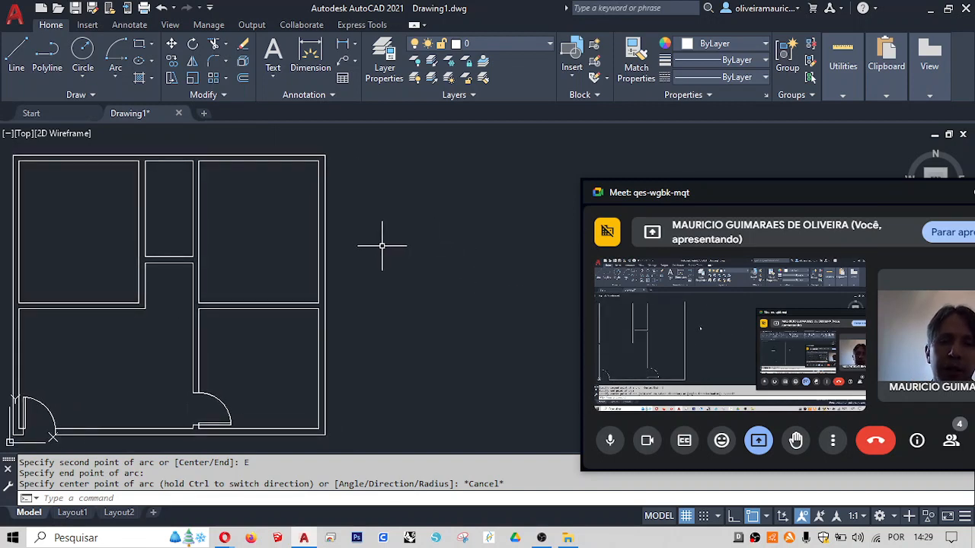
pyautogui.write('REC')
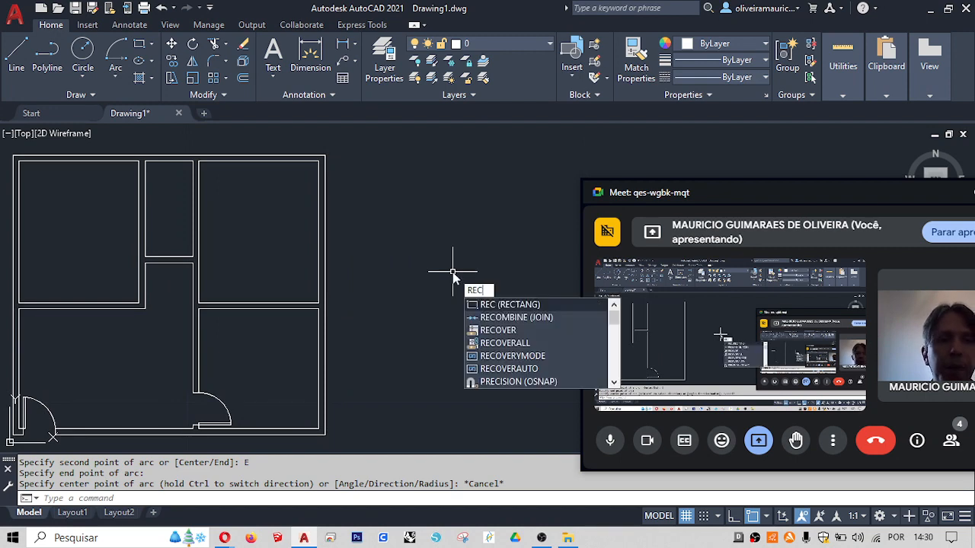
pyautogui.press('Return')
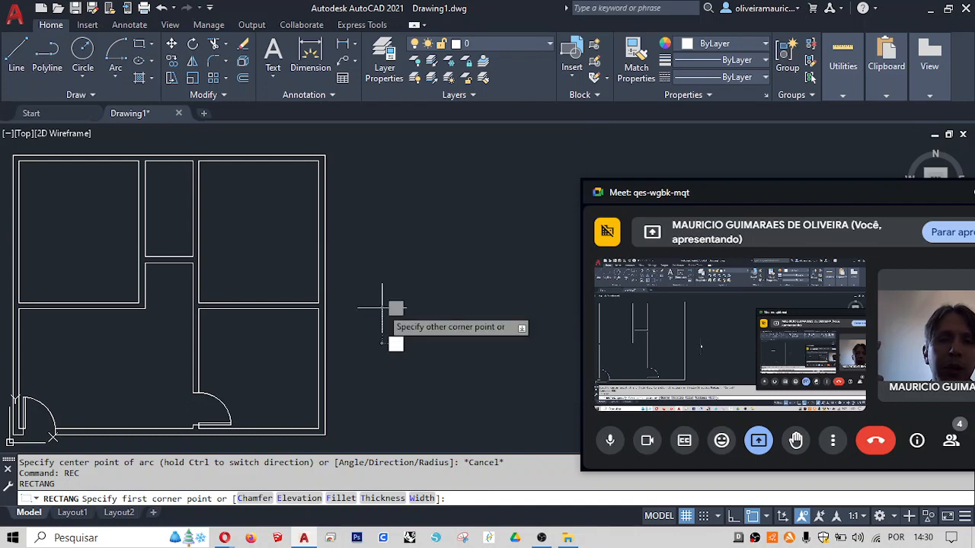
pyautogui.click(382, 308)
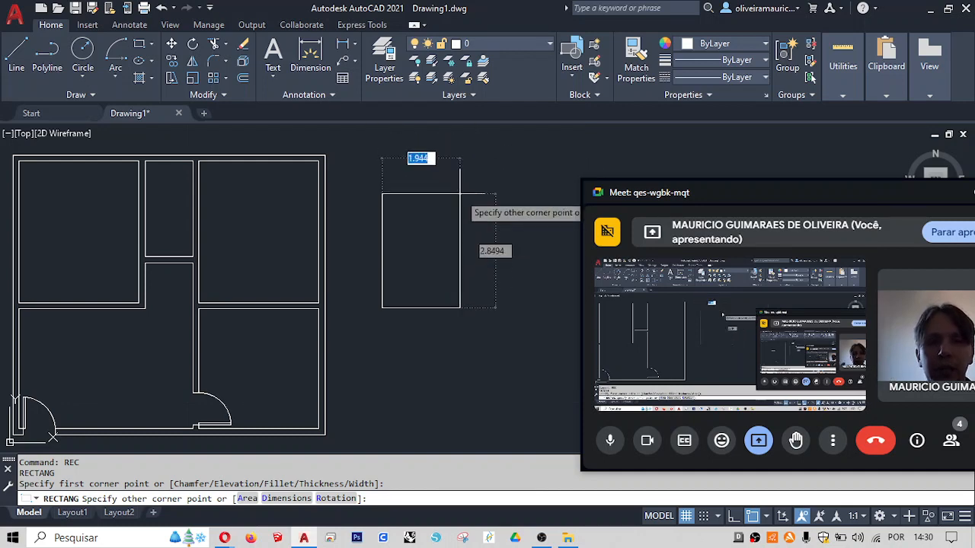
pyautogui.write('d')
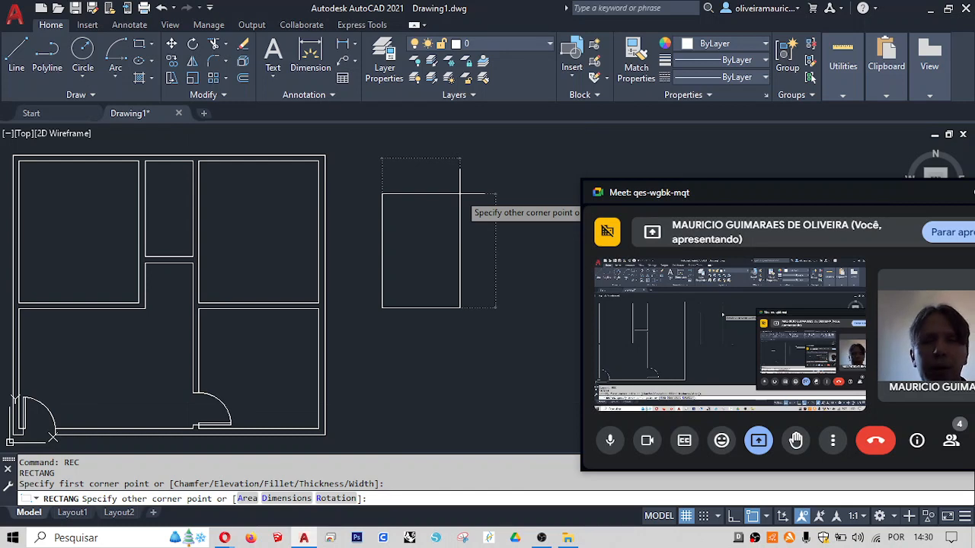
pyautogui.press('Escape')
# - Erase the leaf and swing arc of the entrance door at the plan's lower-left corner
pyautogui.scroll(6, 373, 335)
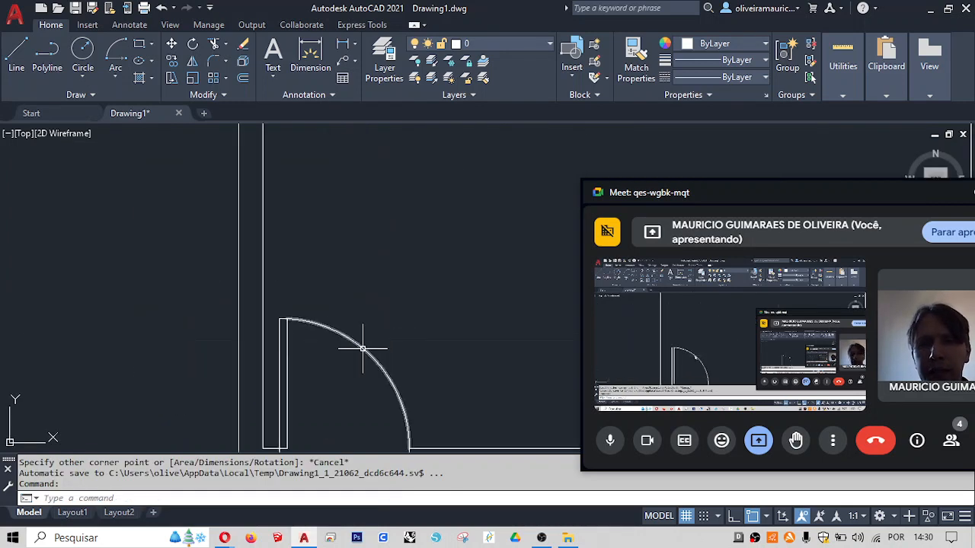
pyautogui.moveTo(363, 348); pyautogui.dragTo(311, 230, button='middle')
pyautogui.click(359, 203)
pyautogui.click(235, 254)
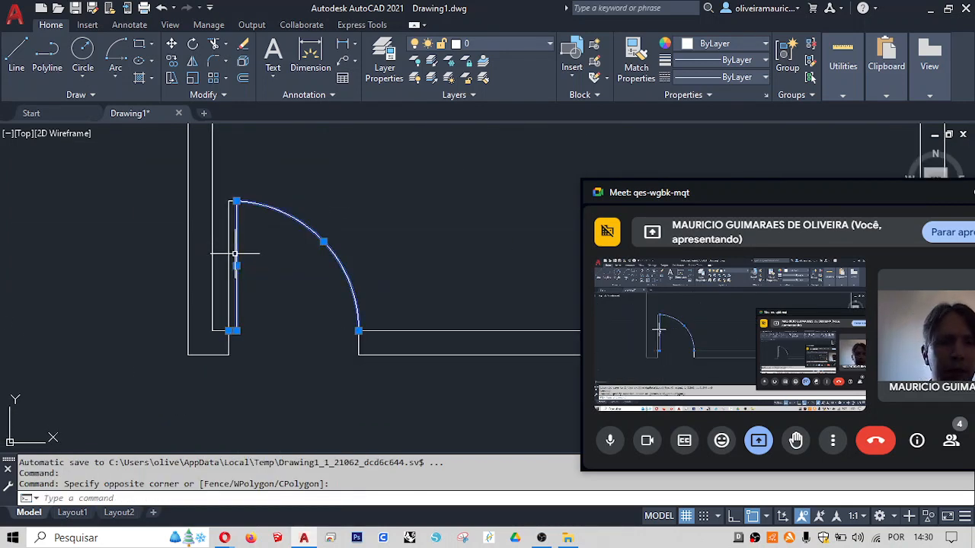
pyautogui.press('Delete')
pyautogui.click(221, 191)
pyautogui.click(259, 344)
pyautogui.press('Delete')
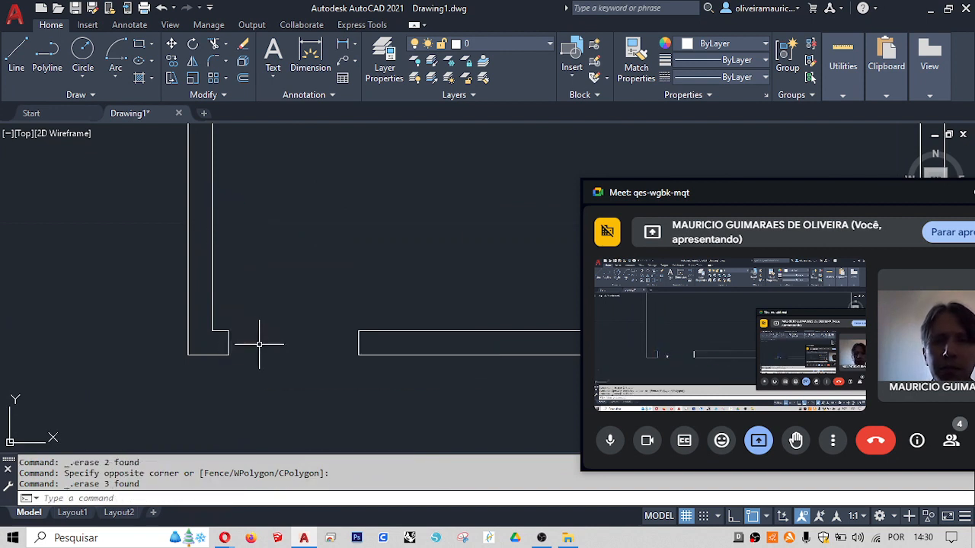
# - Redraw the entrance door's leaf as a 0.05 by 0.8 rectangle rising from the left jamb's inner corner
pyautogui.write('rec')
pyautogui.press('Return')
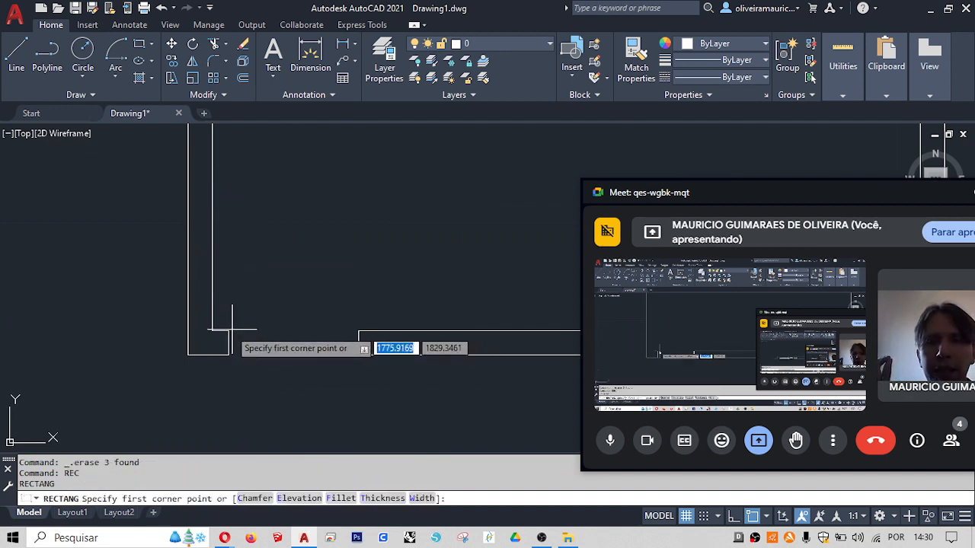
pyautogui.click(228, 331)
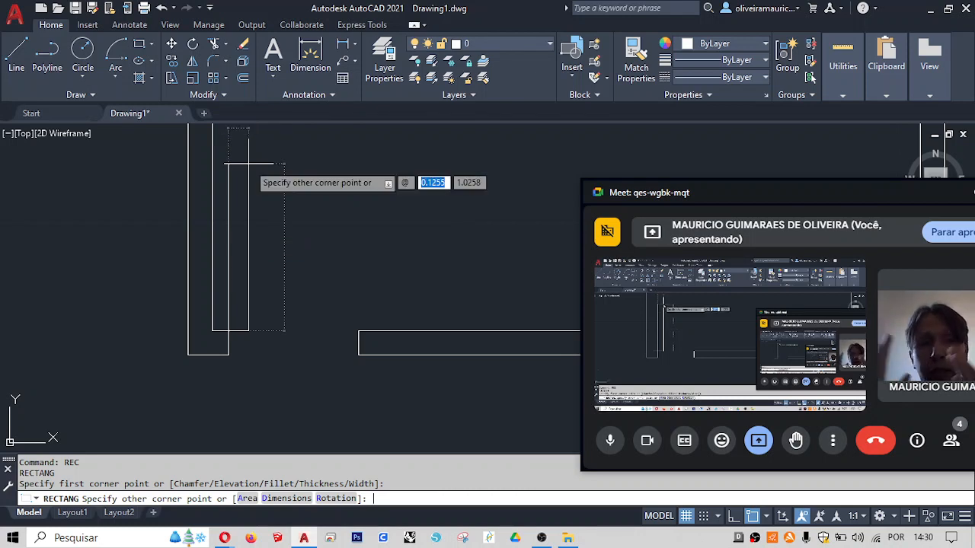
pyautogui.write('.05')
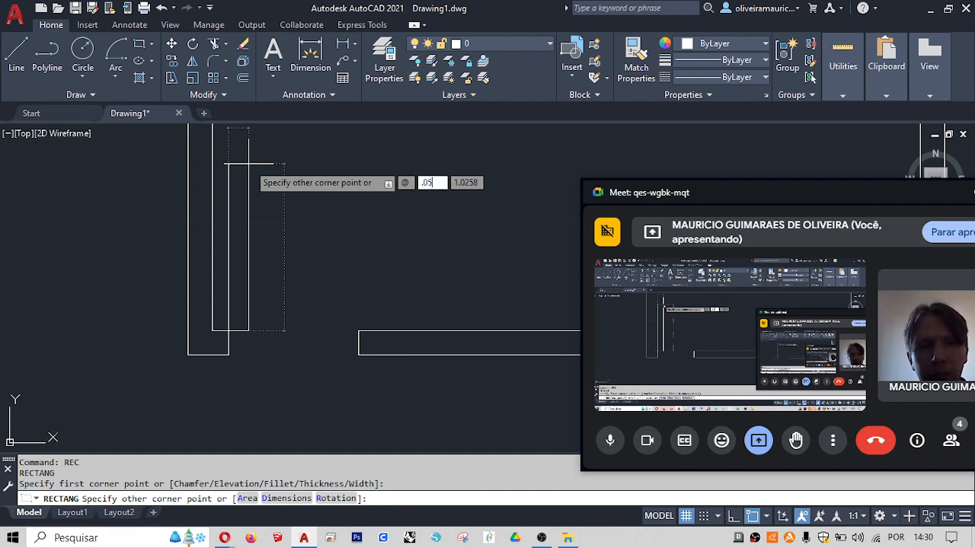
pyautogui.press('Tab')
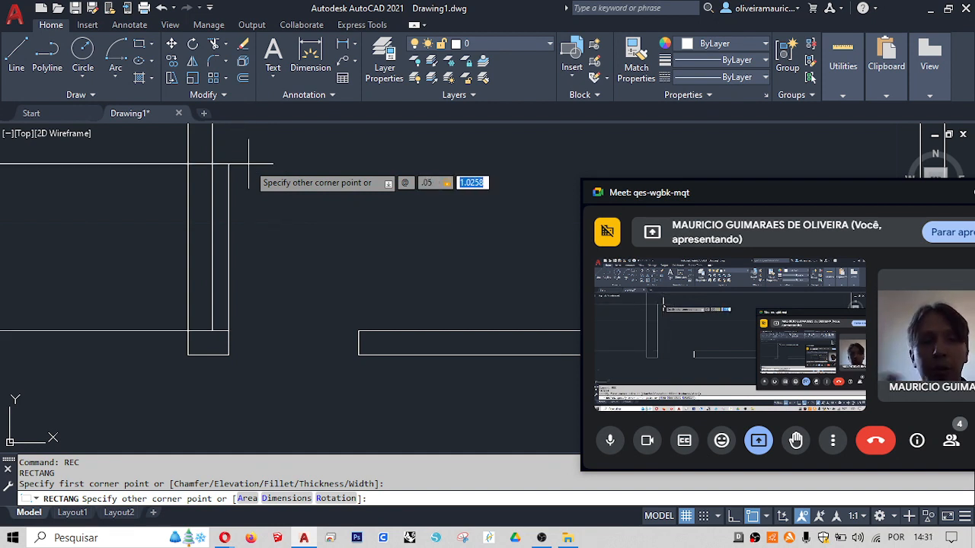
pyautogui.write('.8')
pyautogui.press('Return')
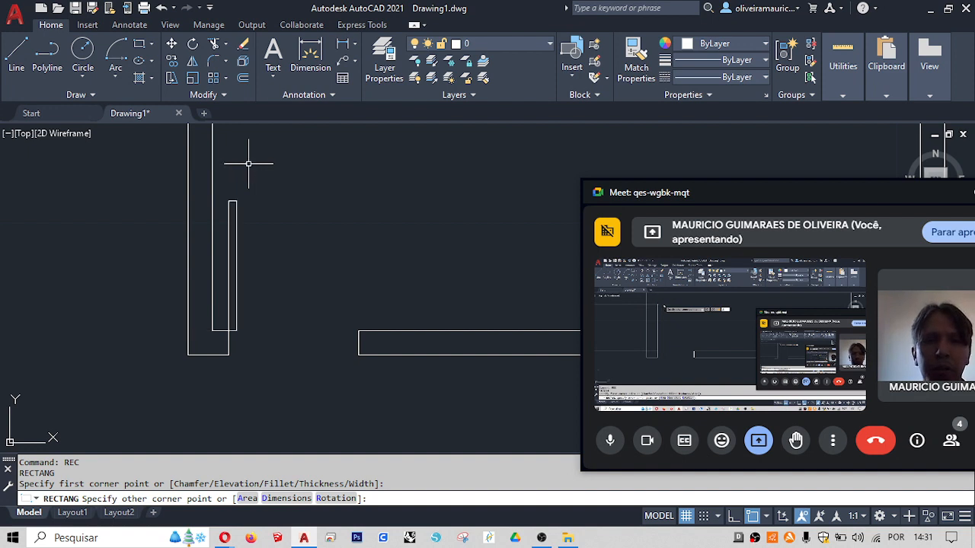
pyautogui.click(240, 201)
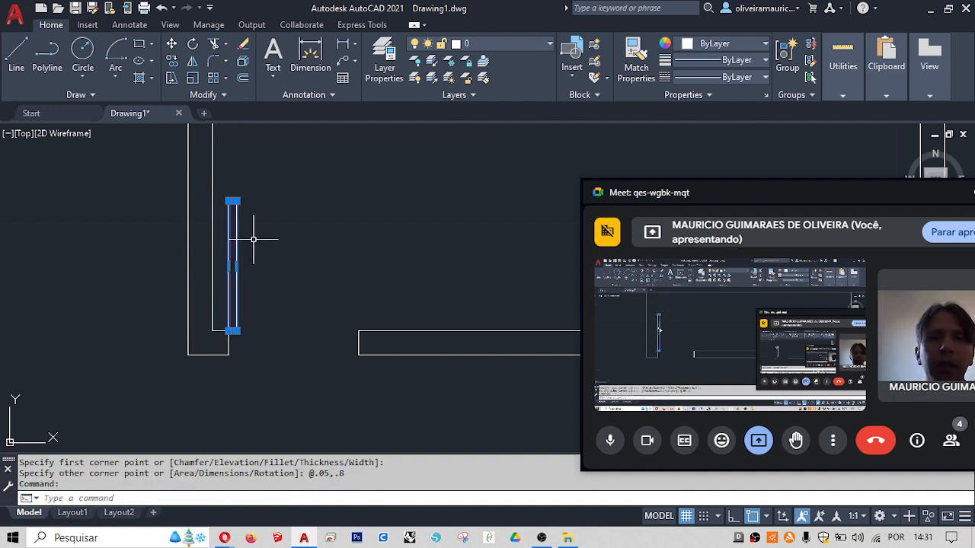
pyautogui.scroll(-6, 290, 223)
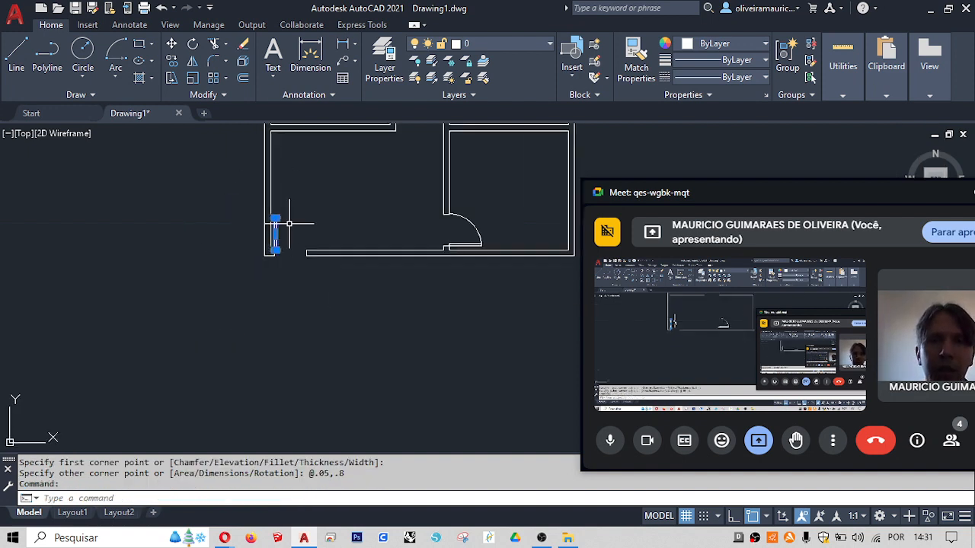
pyautogui.press('Escape')
# - Draw a trial rectangle with relative coordinates @3,3.55 in the empty space right of the plan, and erase it
pyautogui.moveTo(314, 182); pyautogui.dragTo(129, 326, button='middle')
pyautogui.scroll(-2, 130, 293)
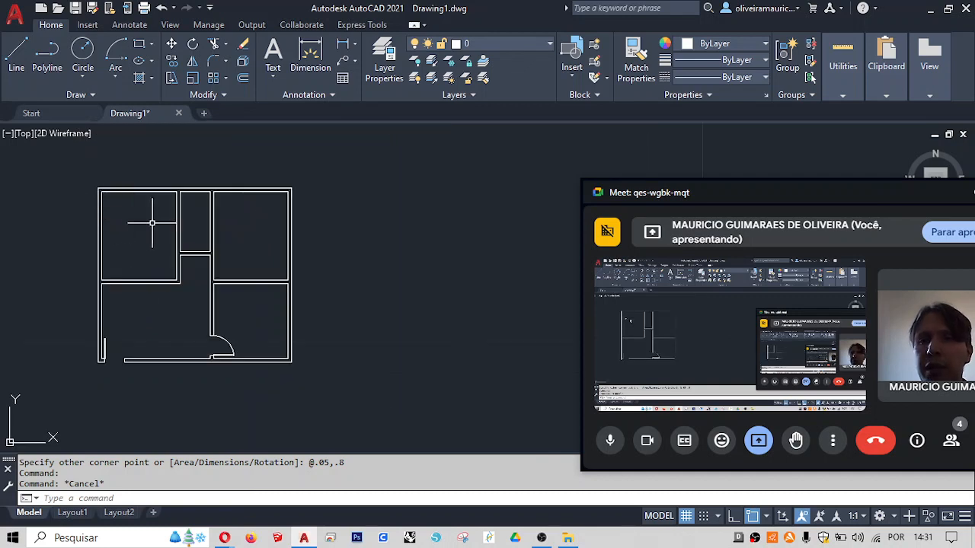
pyautogui.write('rec')
pyautogui.press('Return')
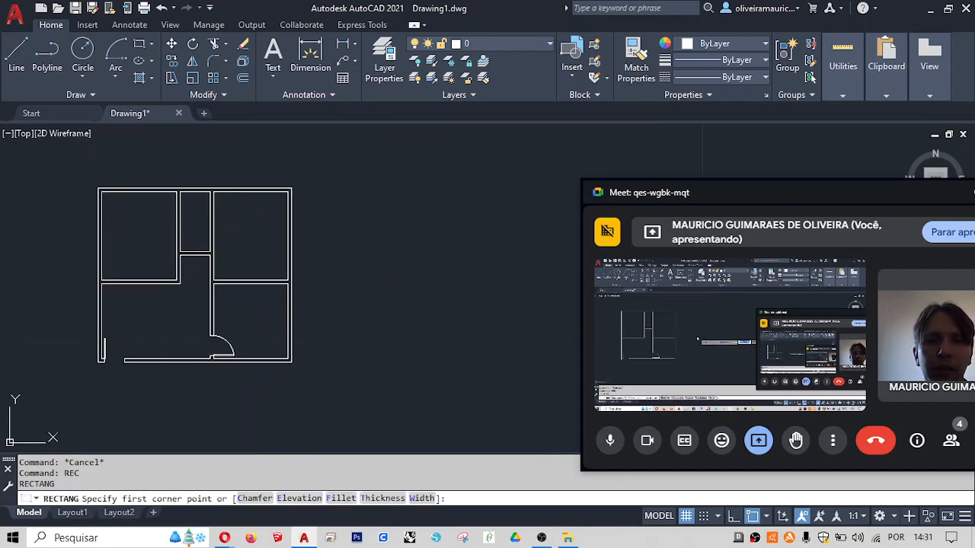
pyautogui.click(369, 279)
pyautogui.write('@')
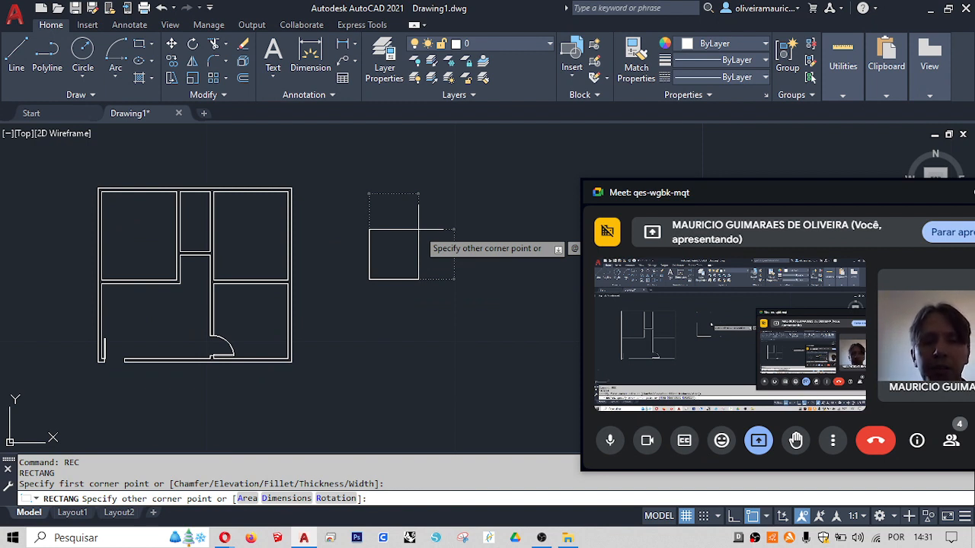
pyautogui.write(',')
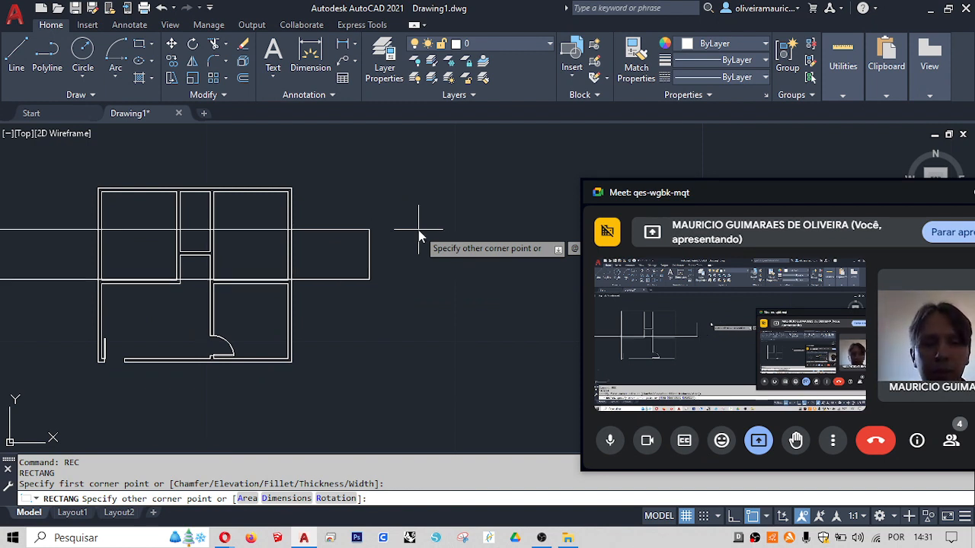
pyautogui.press('Return')
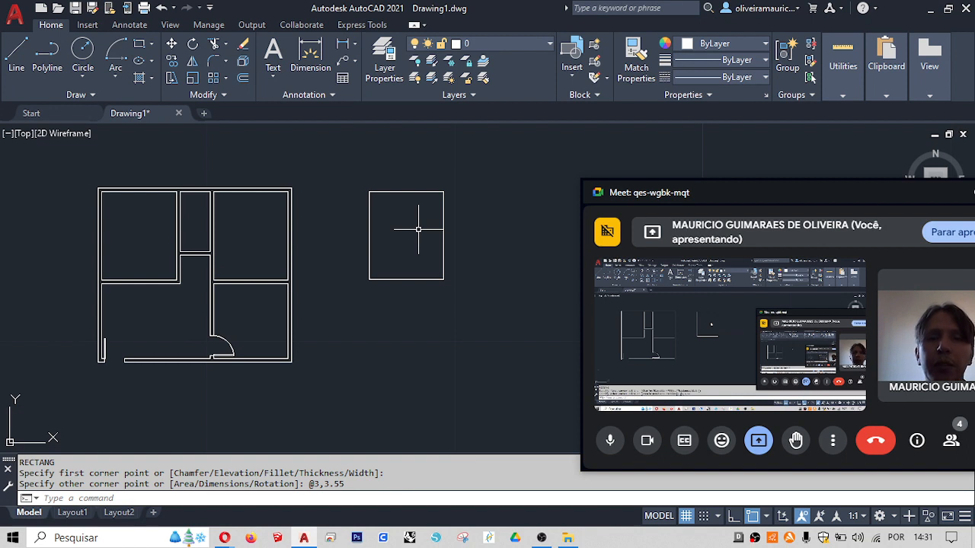
pyautogui.click(418, 228)
pyautogui.click(362, 169)
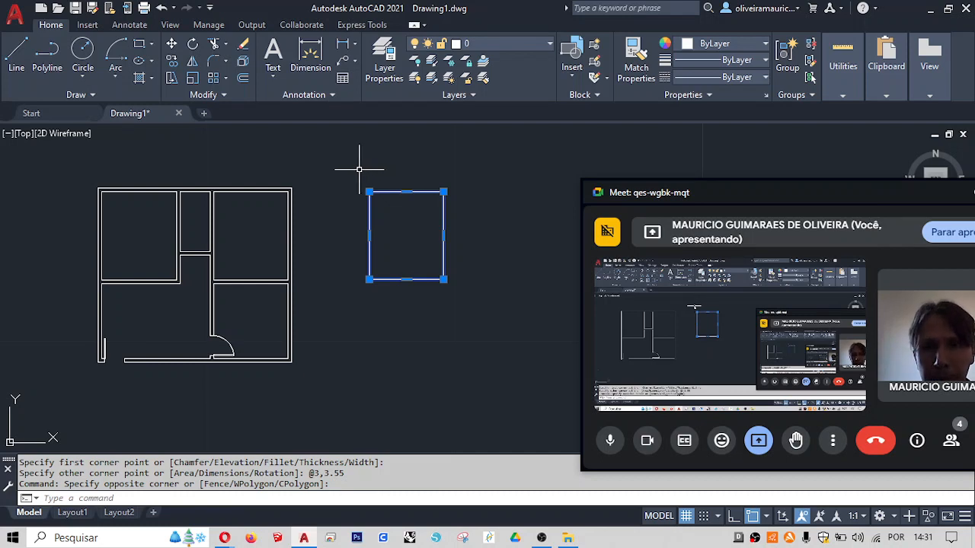
pyautogui.press('Escape')
pyautogui.press('Escape')
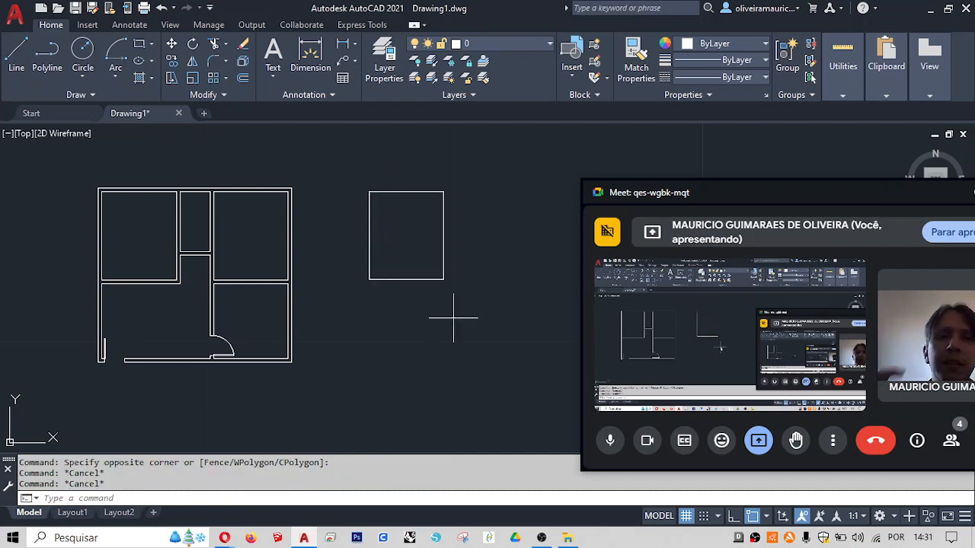
pyautogui.click(453, 319)
pyautogui.click(418, 257)
pyautogui.press('Delete')
# - Draw a rectangle right of the plan from its upper-left corner, using relative coordinates @3,-3.55
pyautogui.write('rec')
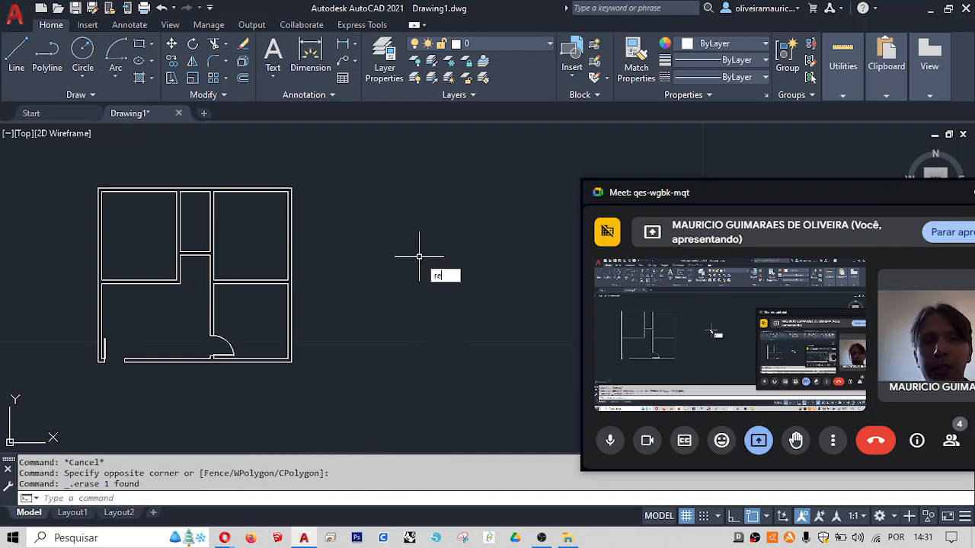
pyautogui.press('Return')
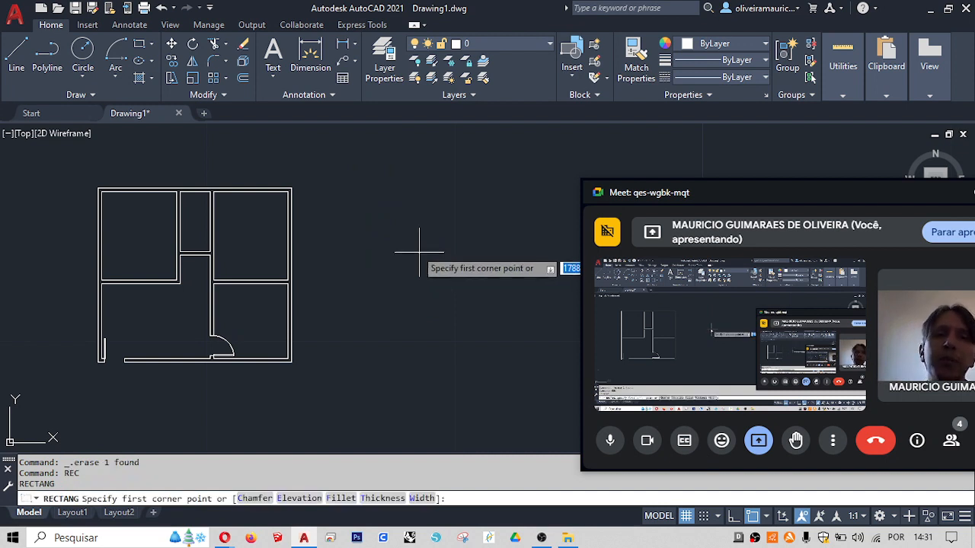
pyautogui.click(364, 199)
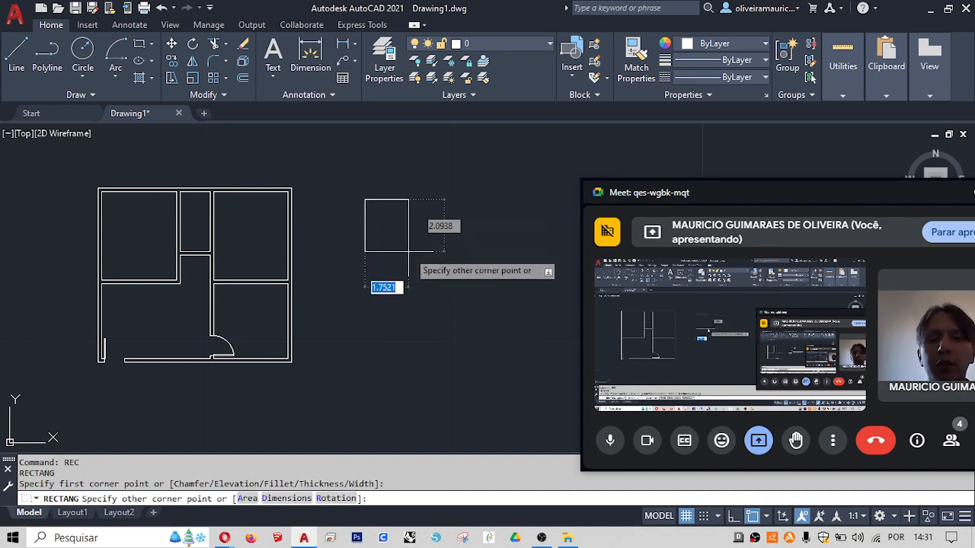
pyautogui.write('@')
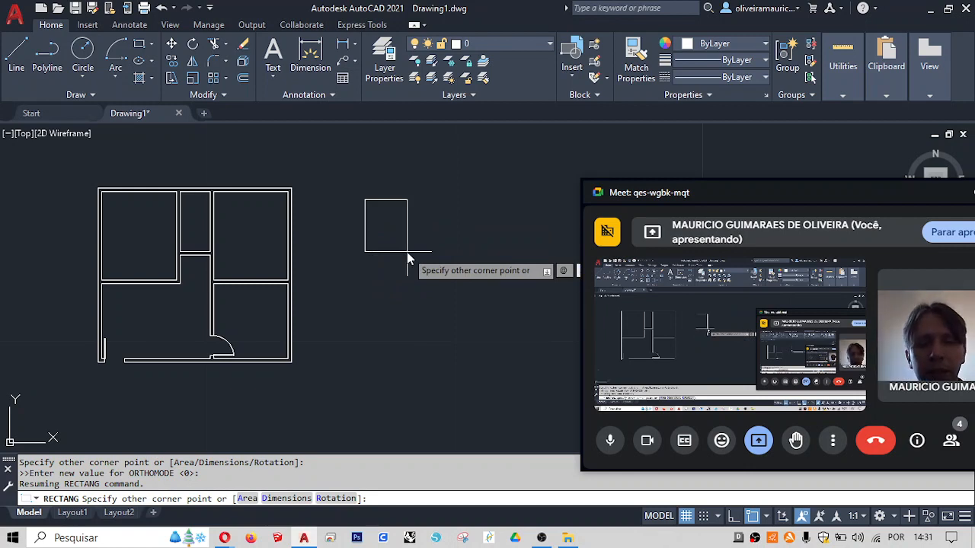
pyautogui.write(',')
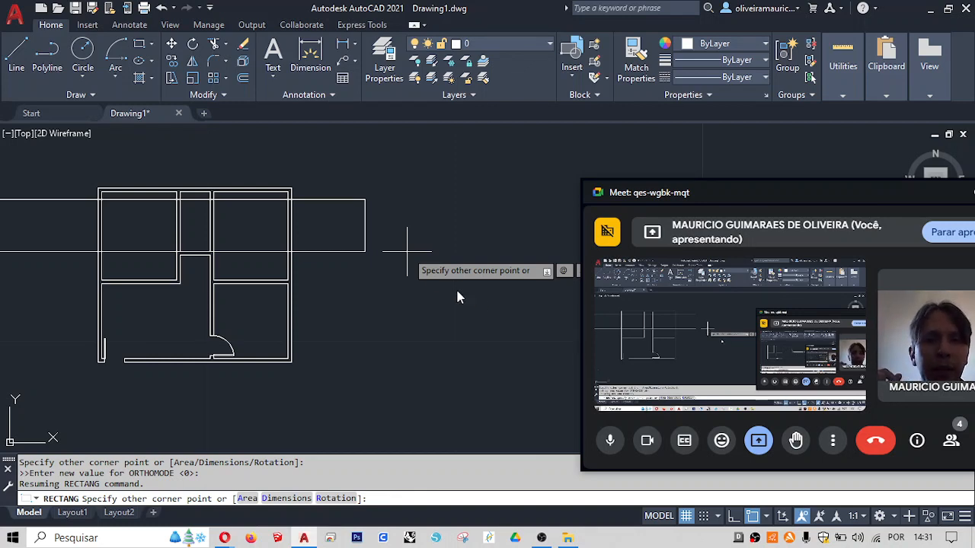
pyautogui.write('-3.55')
pyautogui.press('Return')
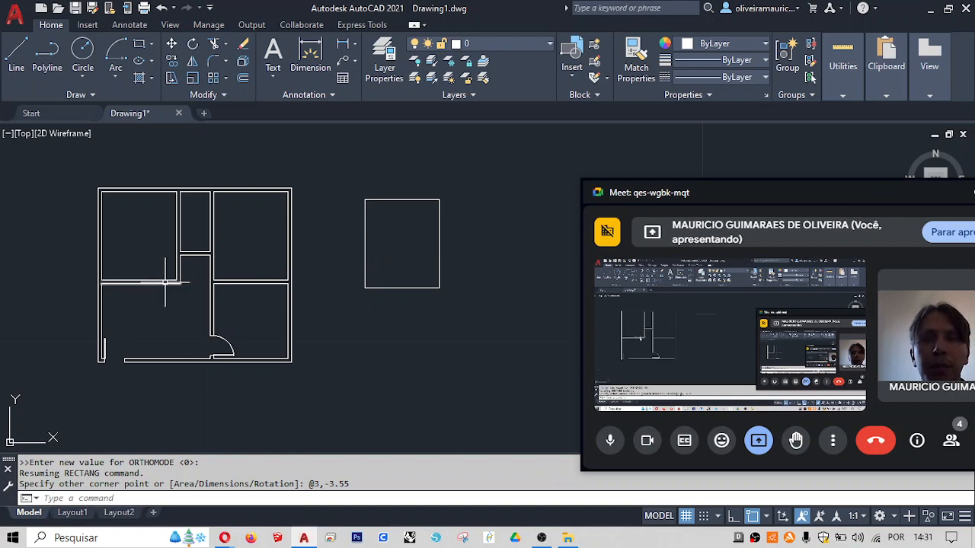
# - Draw a line across the upper-left room's right wall, from the room's lower-right inner corner to the opposite wall face
pyautogui.scroll(6, 157, 279)
pyautogui.moveTo(157, 279); pyautogui.dragTo(220, 287, button='middle')
pyautogui.scroll(4, 237, 297)
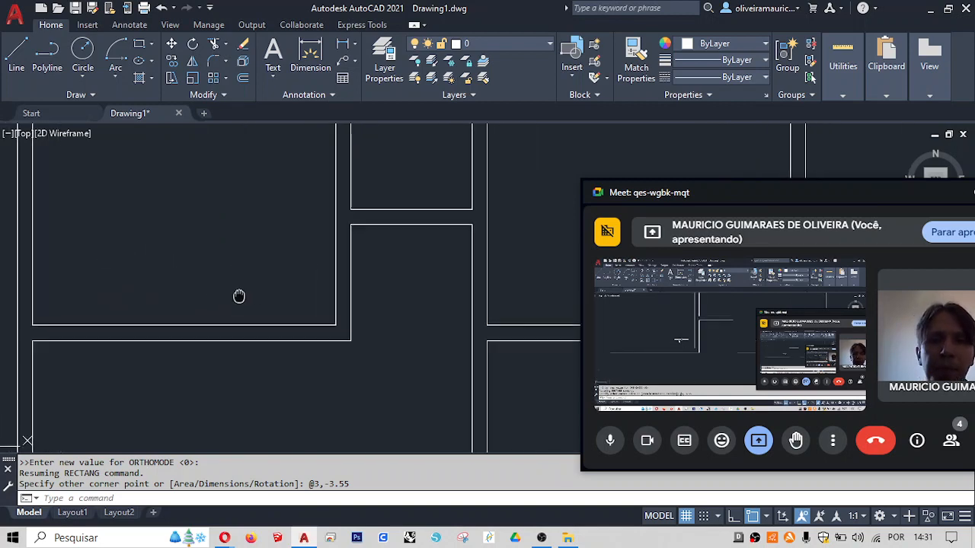
pyautogui.write('L')
pyautogui.press('Return')
pyautogui.click(386, 369)
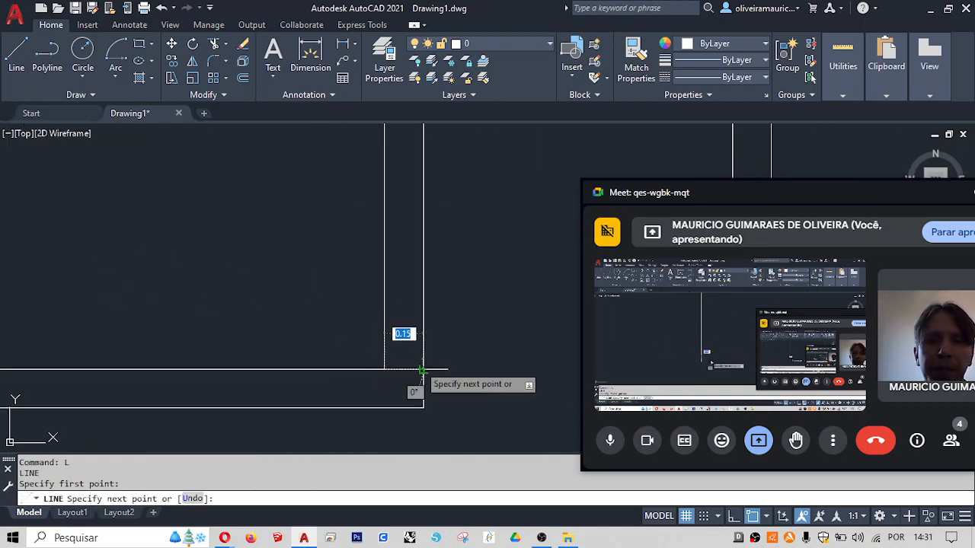
pyautogui.click(406, 366)
pyautogui.press('Return')
# - Move the short line across the wall straight up by 0.1 to form the lower door jamb
pyautogui.click(406, 369)
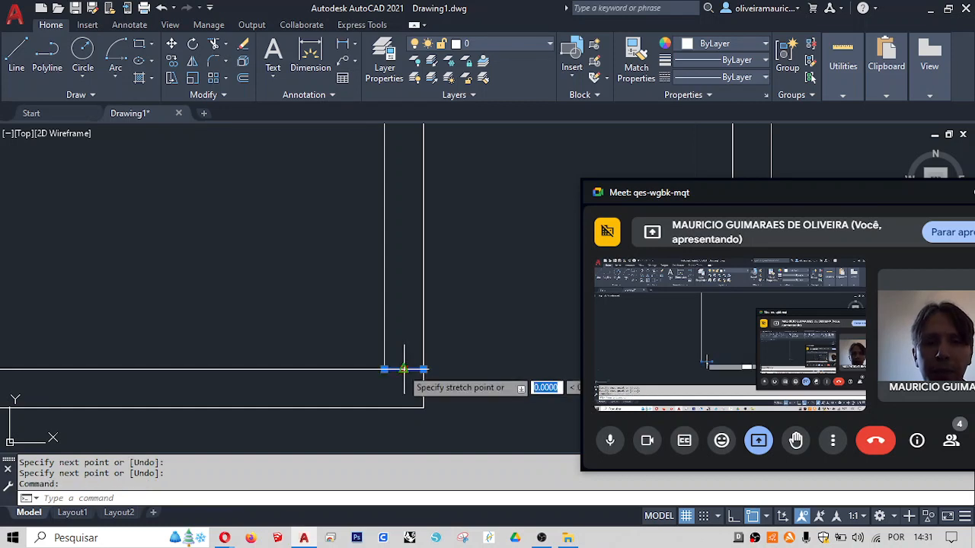
pyautogui.click(403, 369)
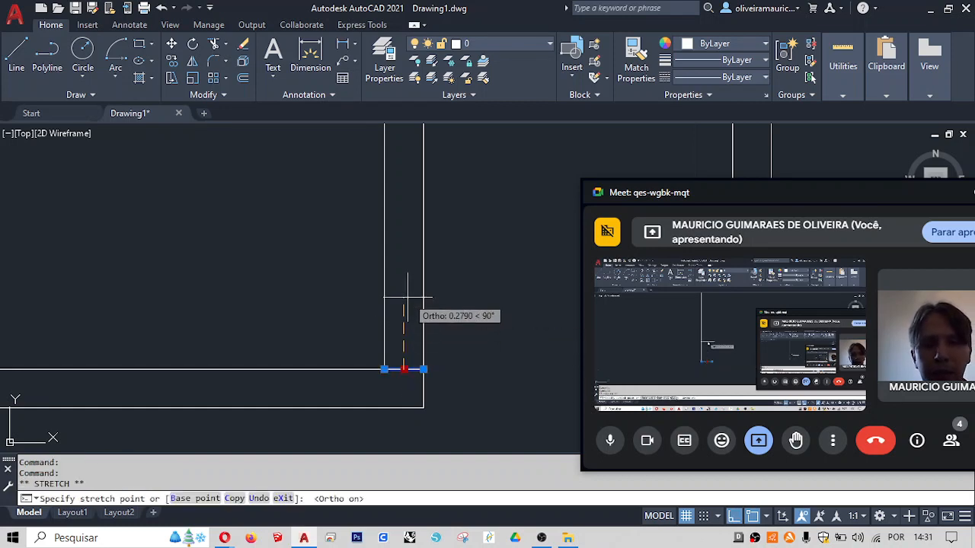
pyautogui.write('.1')
pyautogui.press('Return')
# - Offset the lower jamb line upward by 0.8 to mark the other side of the door opening
pyautogui.write('off')
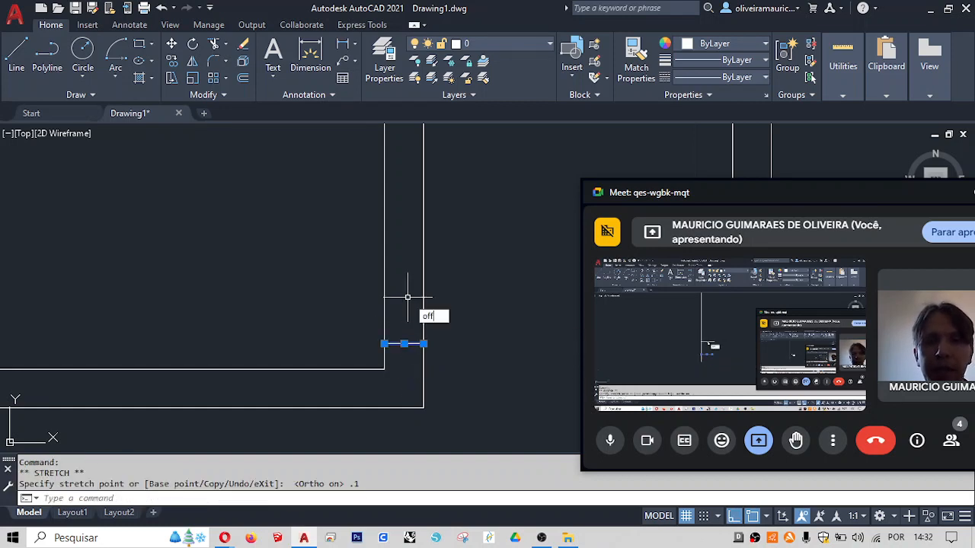
pyautogui.press('Return')
pyautogui.write('.8')
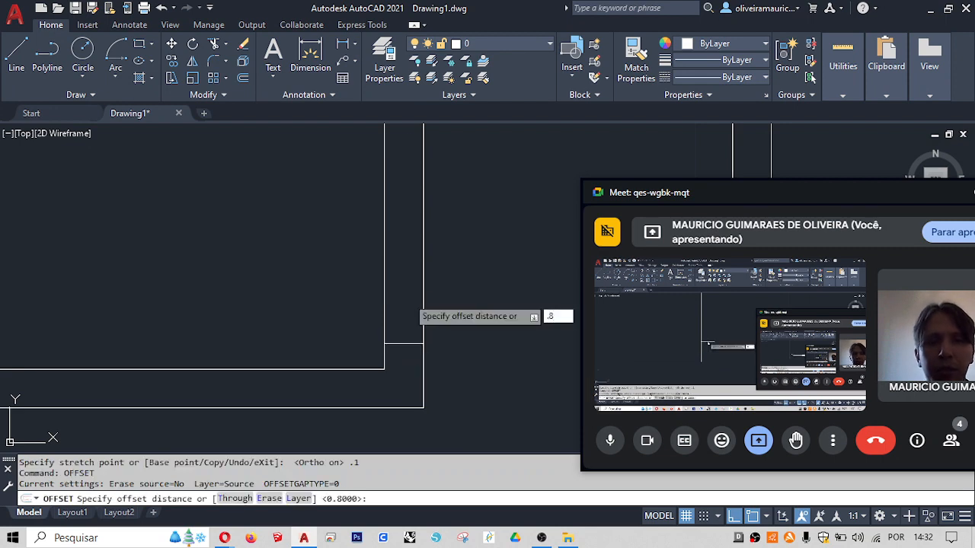
pyautogui.press('Return')
pyautogui.click(406, 345)
pyautogui.click(285, 150)
pyautogui.press('Escape')
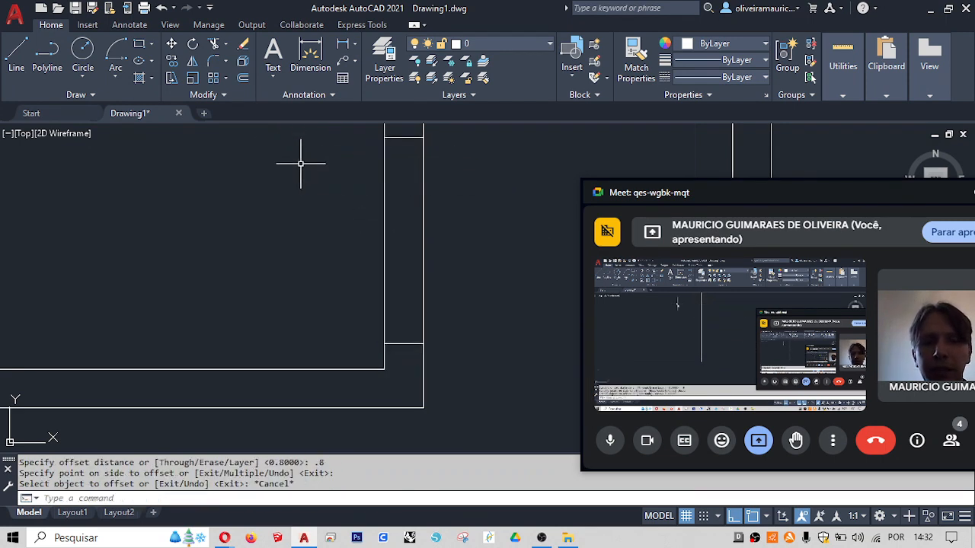
# - Trim both wall lines between the two jambs to open the upper-left room's doorway
pyautogui.write('tr')
pyautogui.press('Return')
pyautogui.click(465, 242)
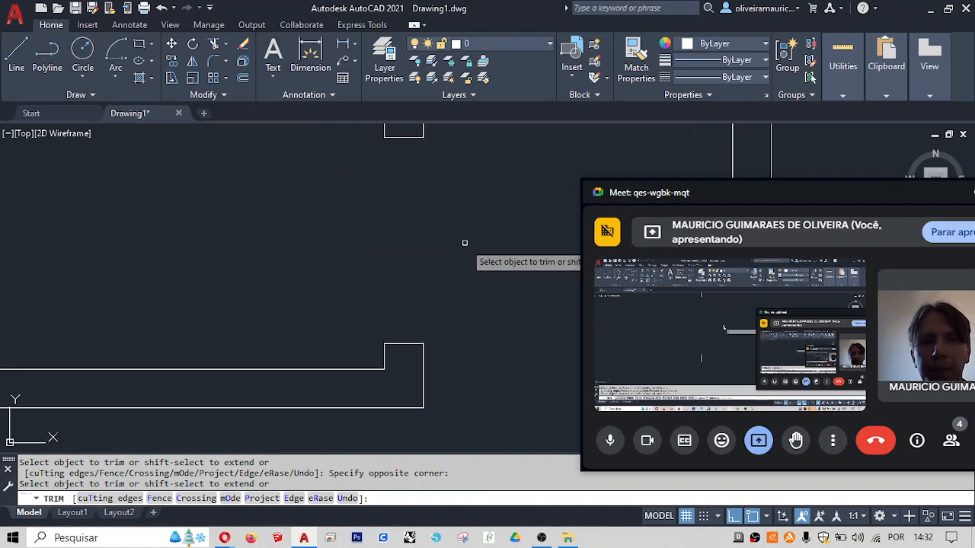
# - Draw a 0.8 by 0.05 door leaf rectangle into the upper-left room from the lower jamb's inner corner
pyautogui.press('Escape')
pyautogui.scroll(-2, 416, 240)
pyautogui.moveTo(345, 253); pyautogui.dragTo(472, 272, button='middle')
pyautogui.write('rec')
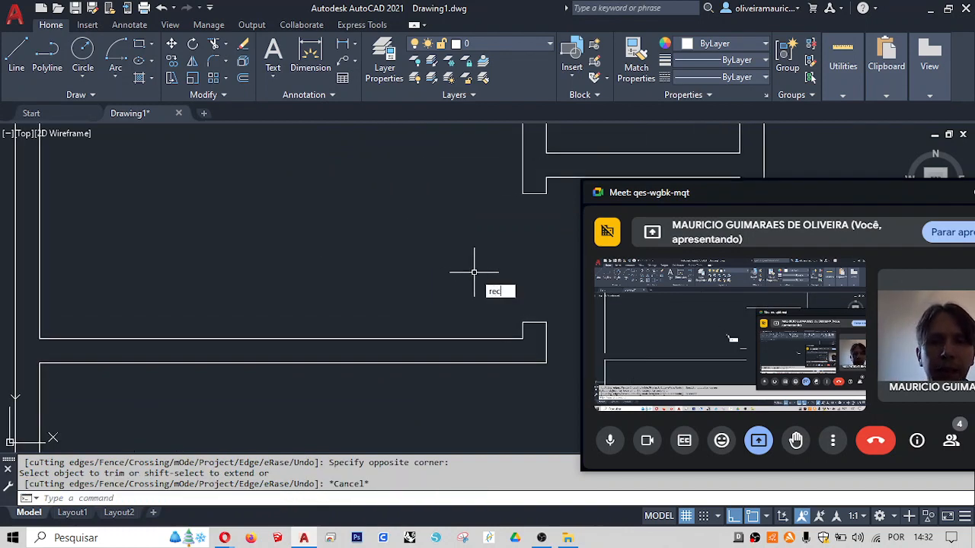
pyautogui.press('Return')
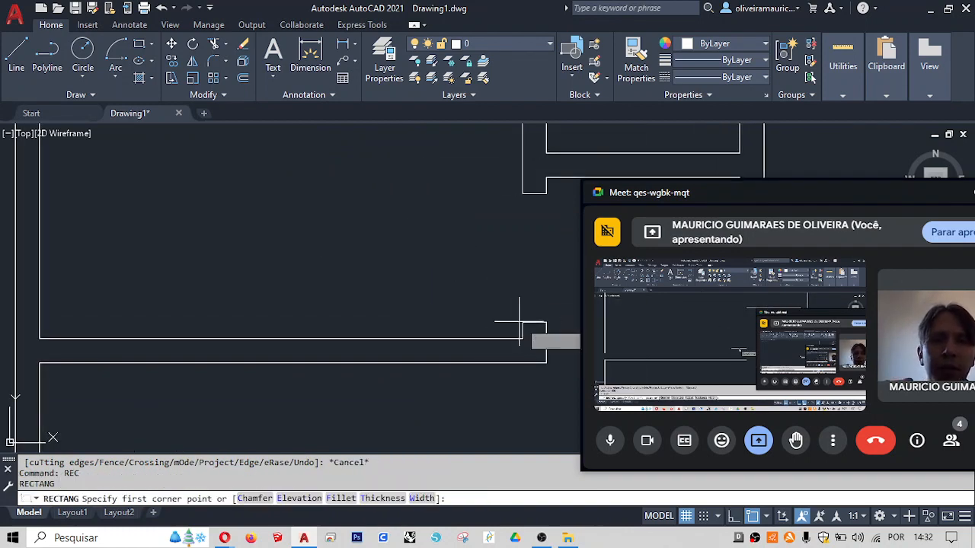
pyautogui.click(523, 324)
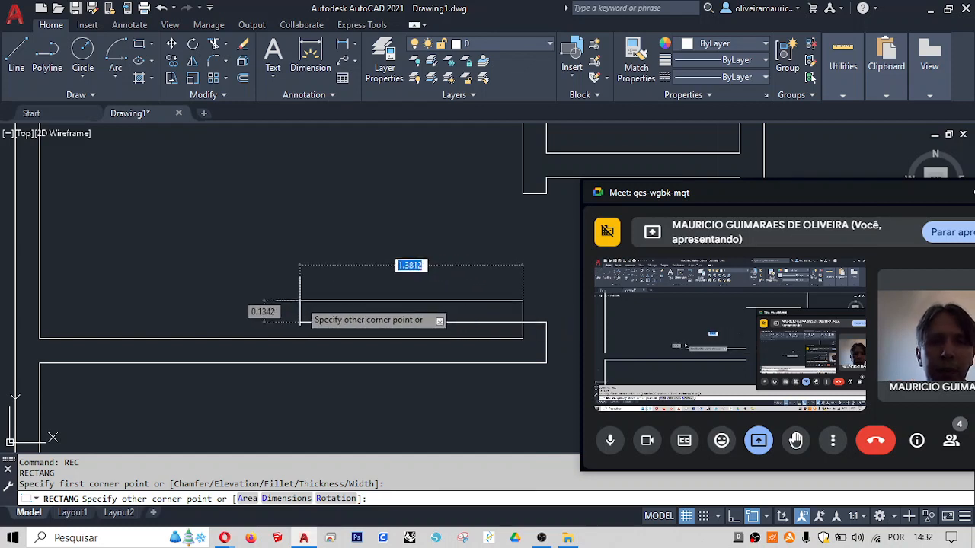
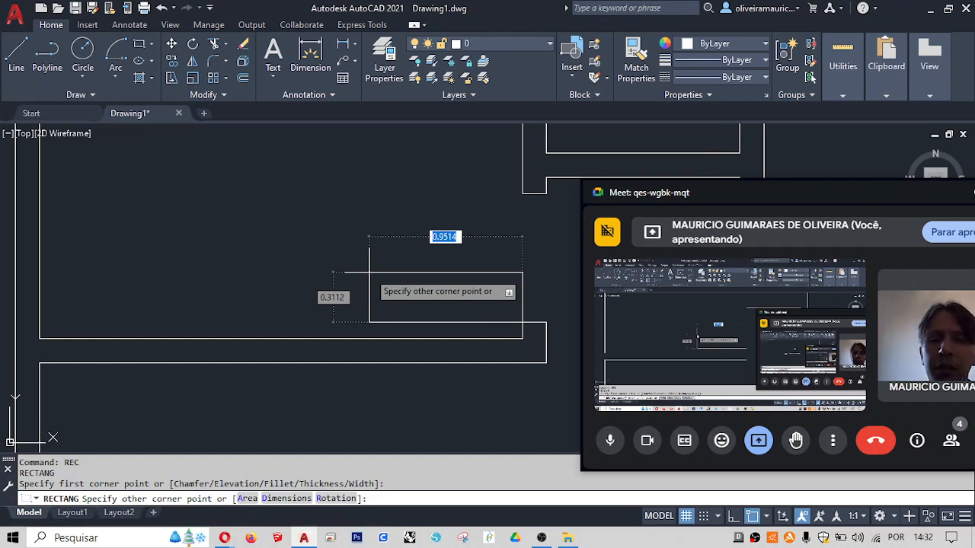
pyautogui.write('@-.8')
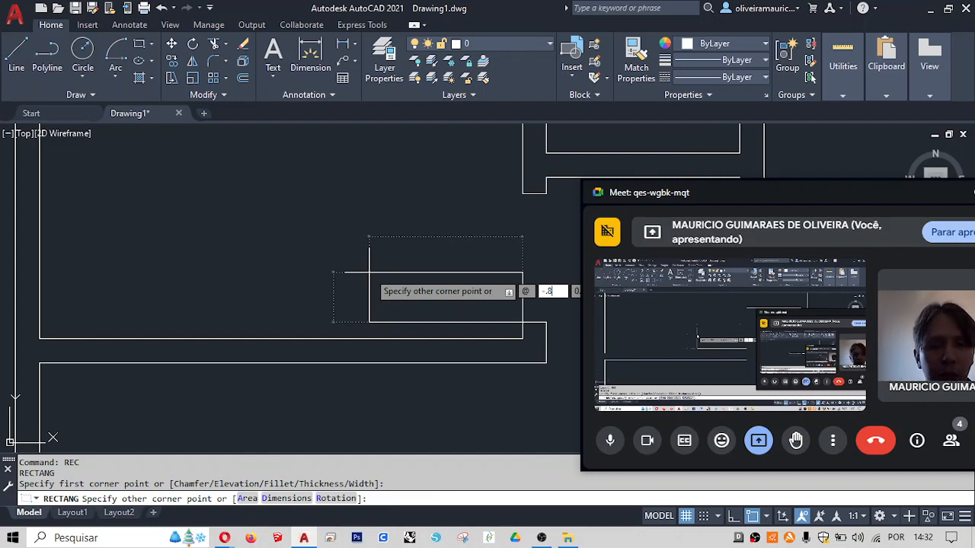
pyautogui.press('Tab')
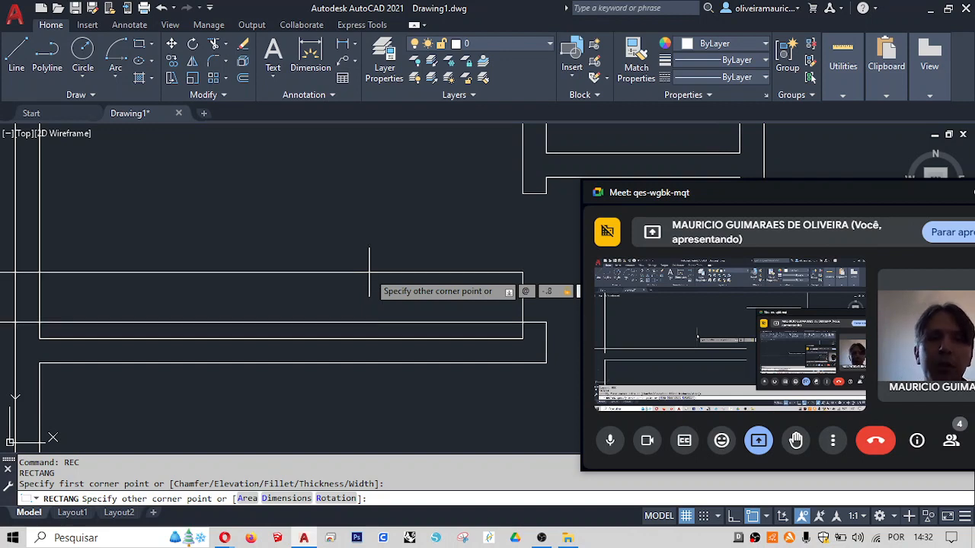
pyautogui.write('.05')
pyautogui.press('Return')
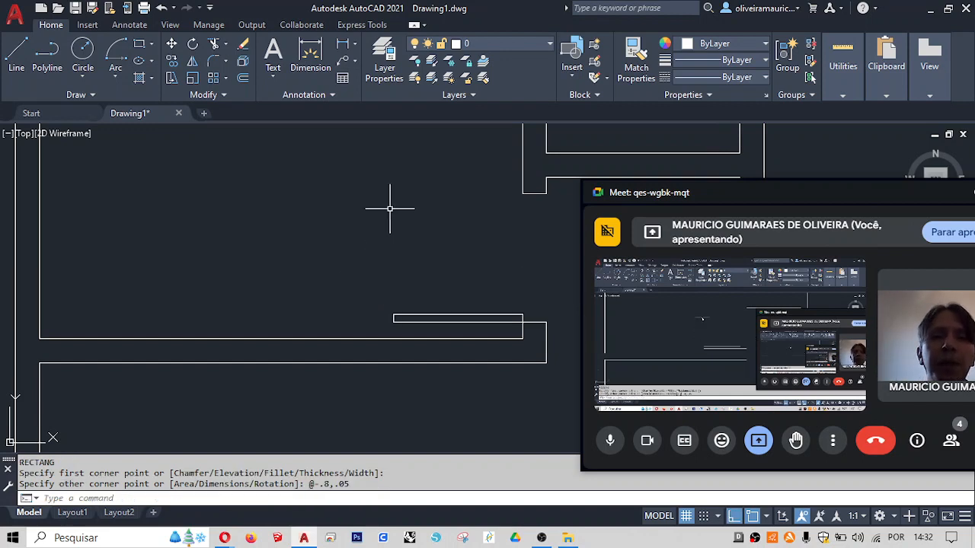
pyautogui.moveTo(480, 236); pyautogui.dragTo(178, 243, button='middle')
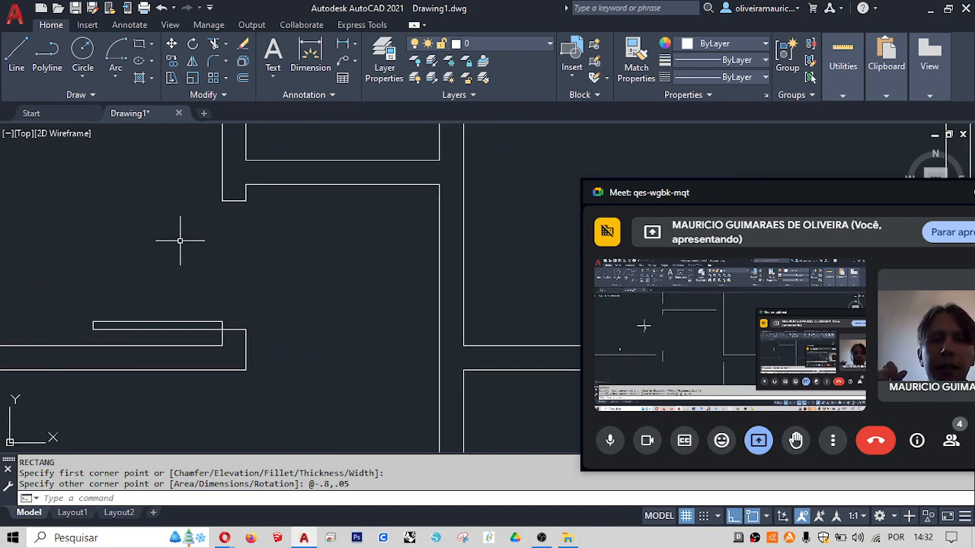
pyautogui.scroll(-5, 180, 240)
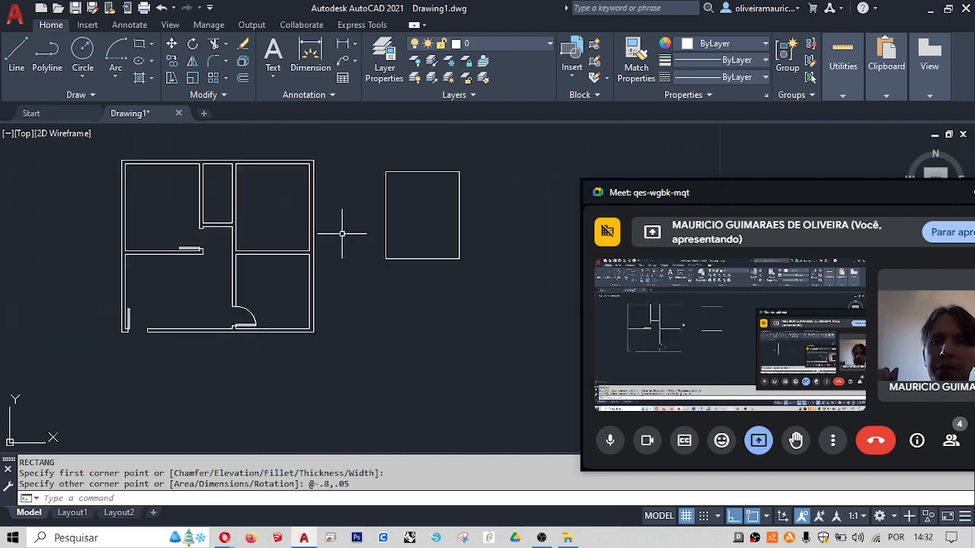
pyautogui.moveTo(342, 234); pyautogui.dragTo(262, 262, button='middle')
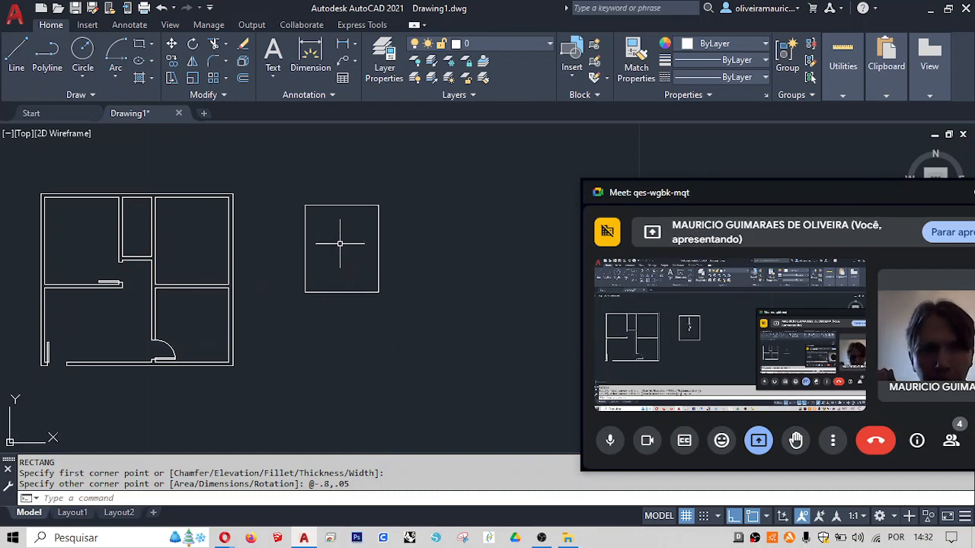
pyautogui.scroll(3, 291, 263)
pyautogui.scroll(-3, 281, 259)
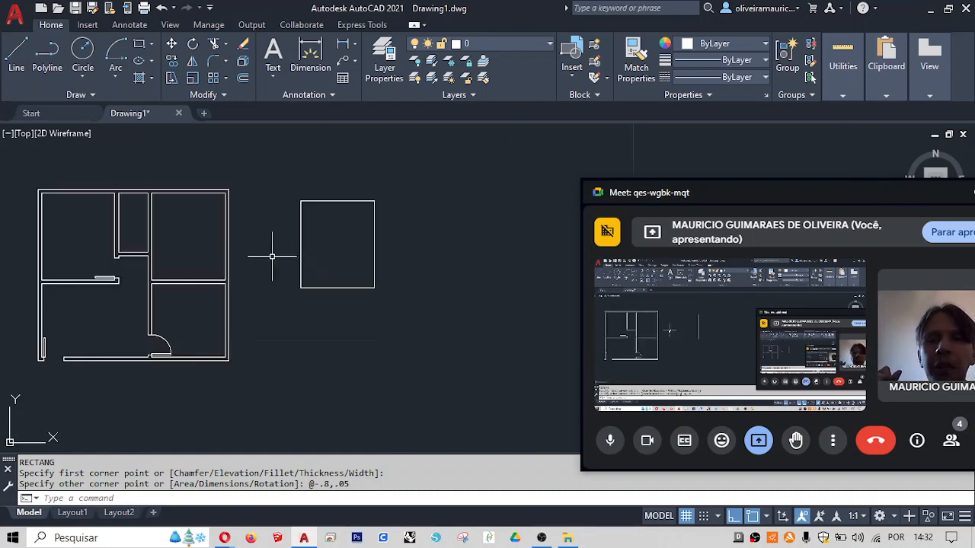
pyautogui.scroll(1, 271, 254)
pyautogui.scroll(2, 335, 230)
pyautogui.moveTo(426, 224); pyautogui.dragTo(370, 239, button='middle')
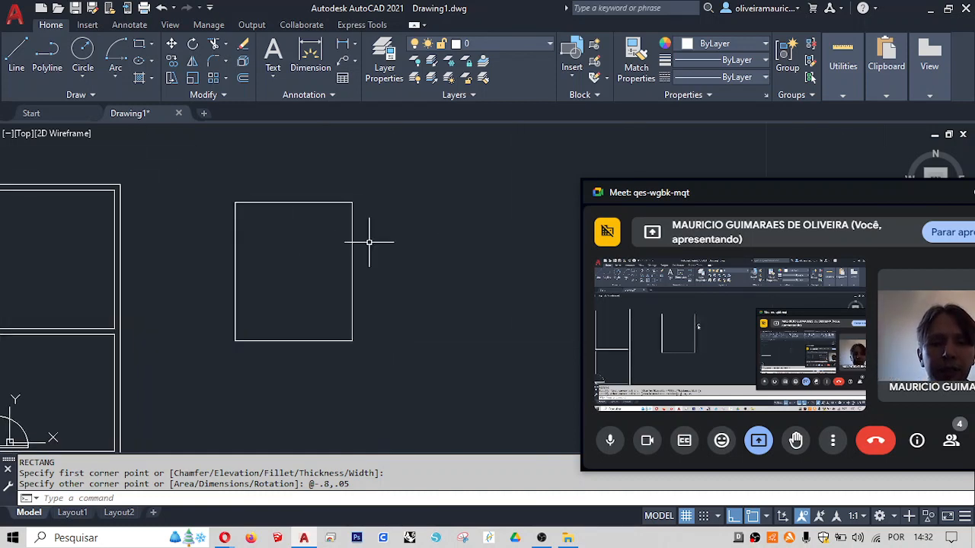
pyautogui.write('l')
pyautogui.press('Return')
pyautogui.press('F8')
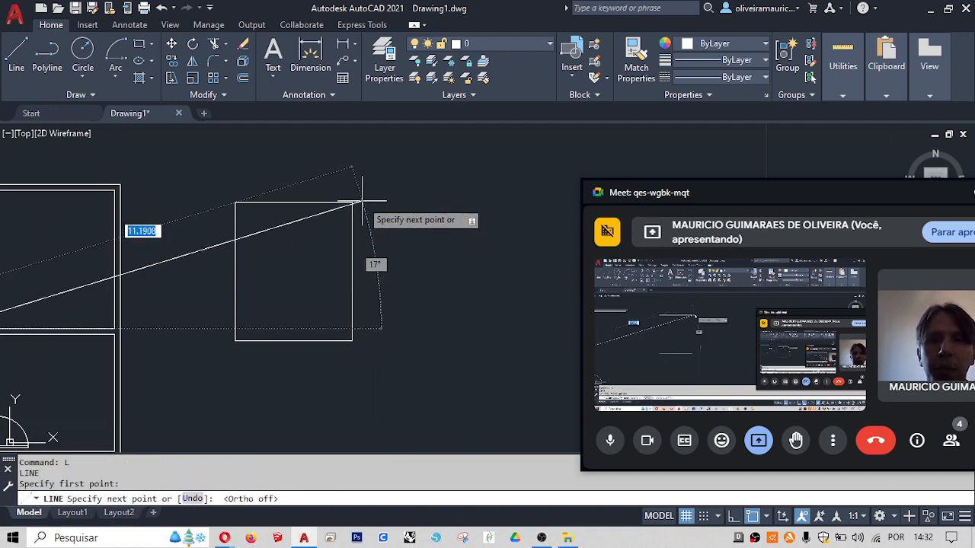
pyautogui.press('Escape')
# - Draw a 0.15 horizontal spacer line to the right from the upper-right corner of the separate room rectangle beside the plan
pyautogui.press('Return')
pyautogui.scroll(4, 362, 205)
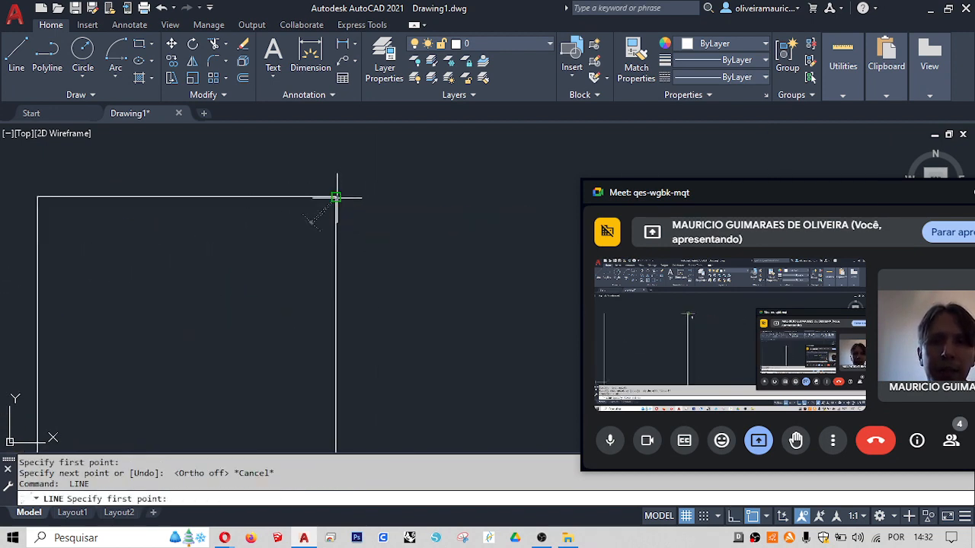
pyautogui.click(336, 197)
pyautogui.press('F8')
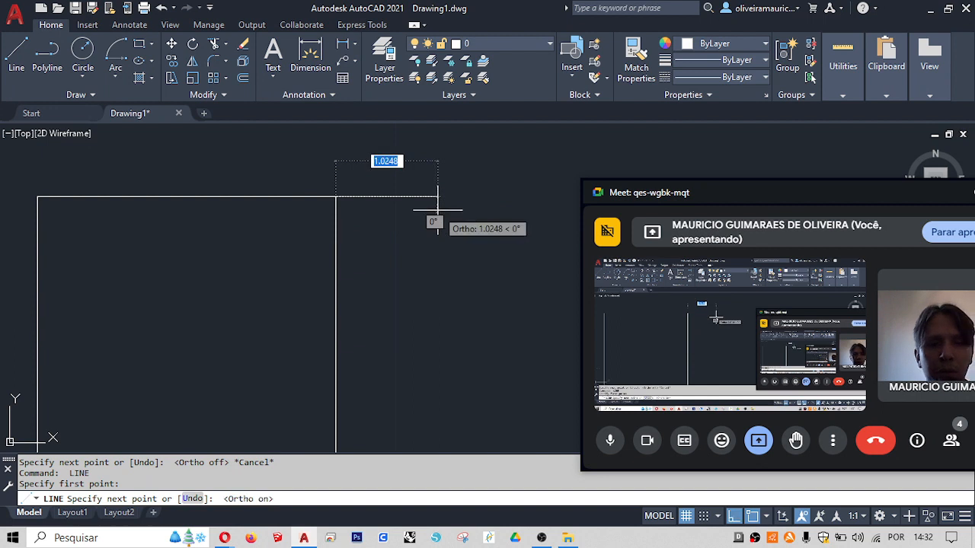
pyautogui.press('Return')
# - Draw a rectangle 1.2 wide extending 2.4 downward from the spacer line's free end
pyautogui.write('rec')
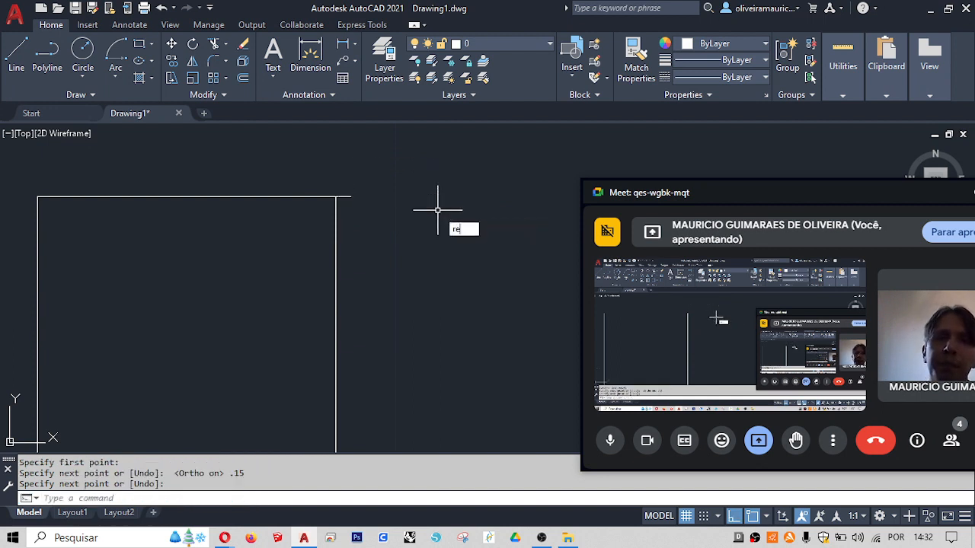
pyautogui.press('Return')
pyautogui.click(351, 197)
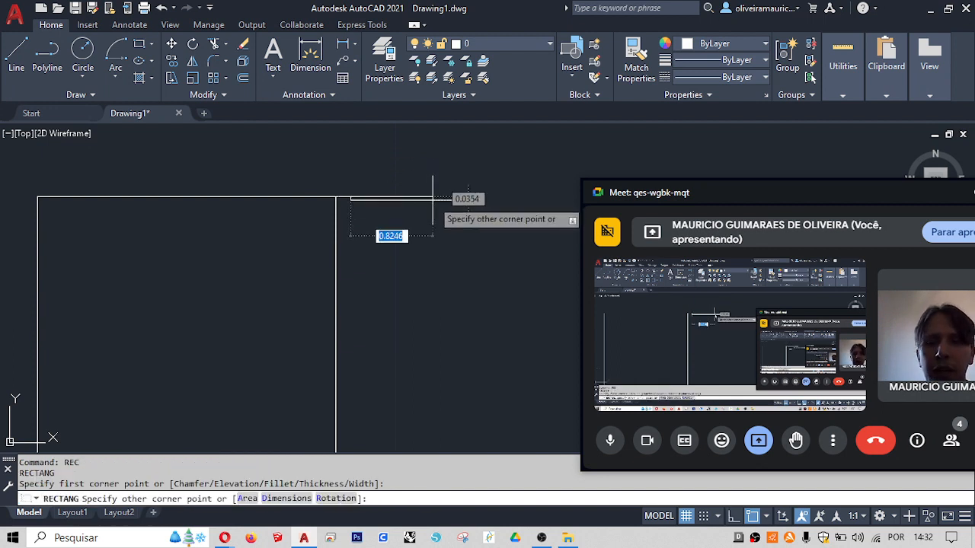
pyautogui.write(',')
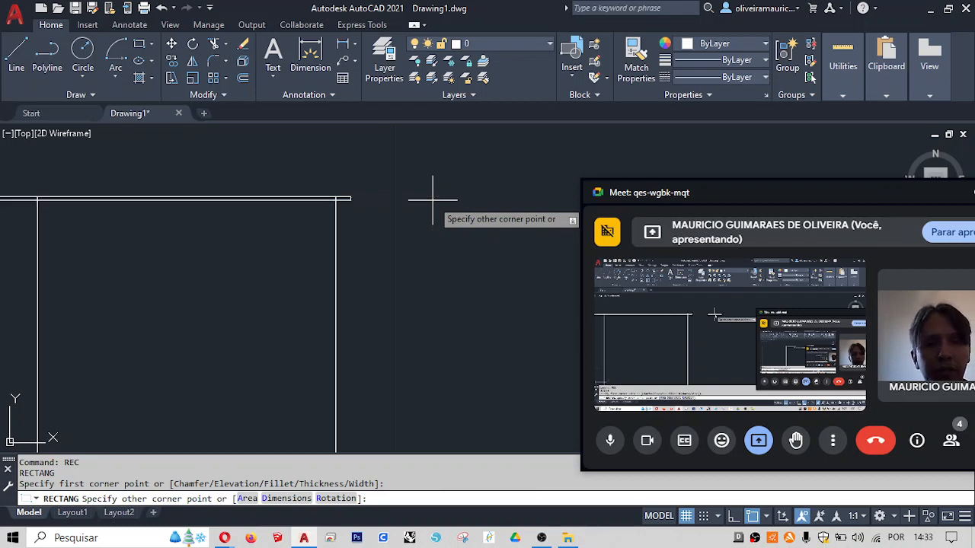
pyautogui.write('-2.4')
pyautogui.press('Return')
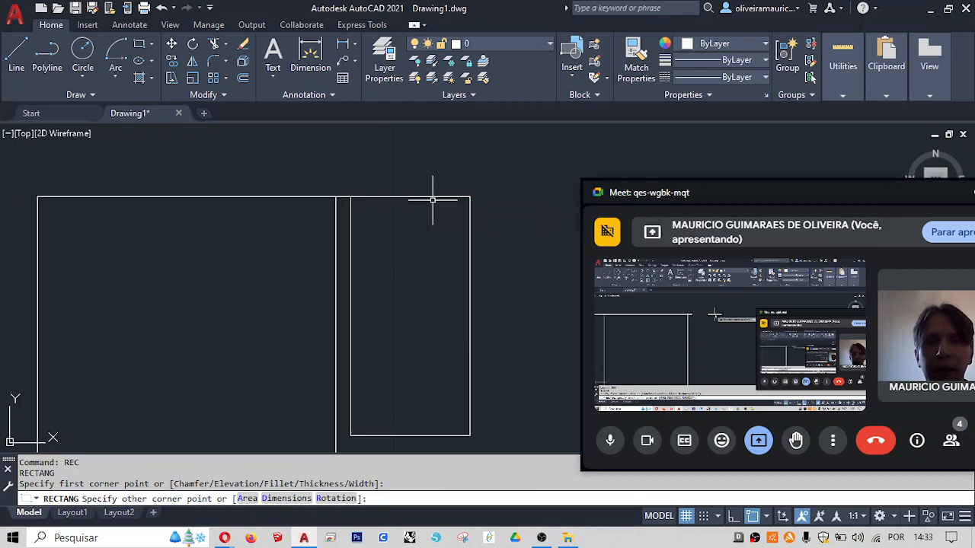
# - Erase the short spacer line between the first room rectangle and the 1.2 by 2.4 one
pyautogui.click(312, 175)
pyautogui.click(398, 252)
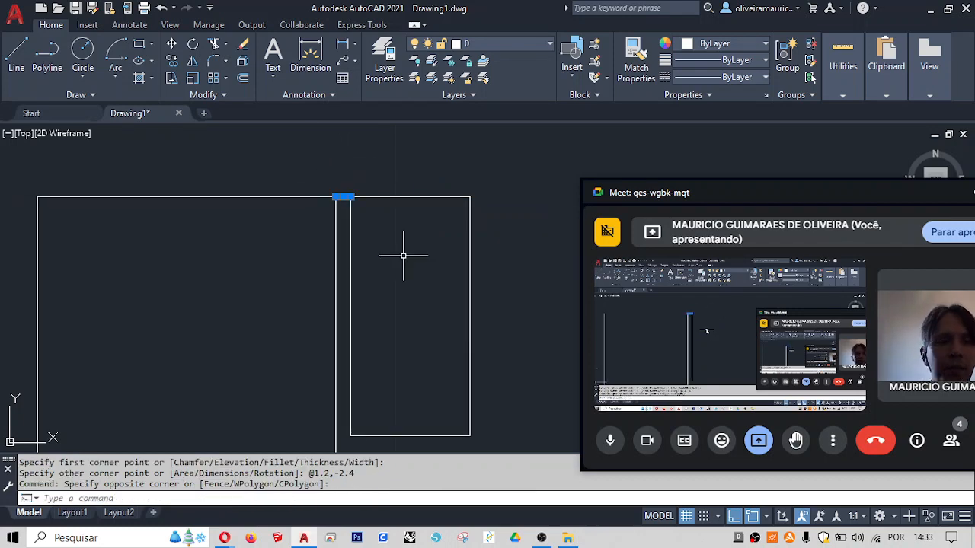
pyautogui.press('Delete')
# - Draw a 0.15 horizontal spacer line to the right from the upper-right corner of the 1.2 by 2.4 rectangle
pyautogui.scroll(-4, 303, 223)
pyautogui.moveTo(299, 222); pyautogui.dragTo(254, 211, button='middle')
pyautogui.scroll(2, 255, 211)
pyautogui.write('l')
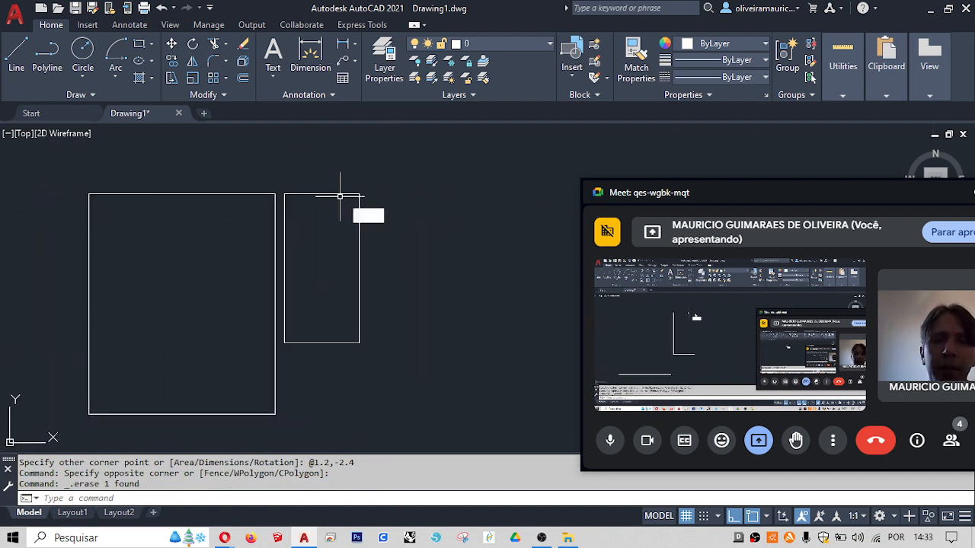
pyautogui.press('Return')
pyautogui.click(359, 194)
pyautogui.write('.15')
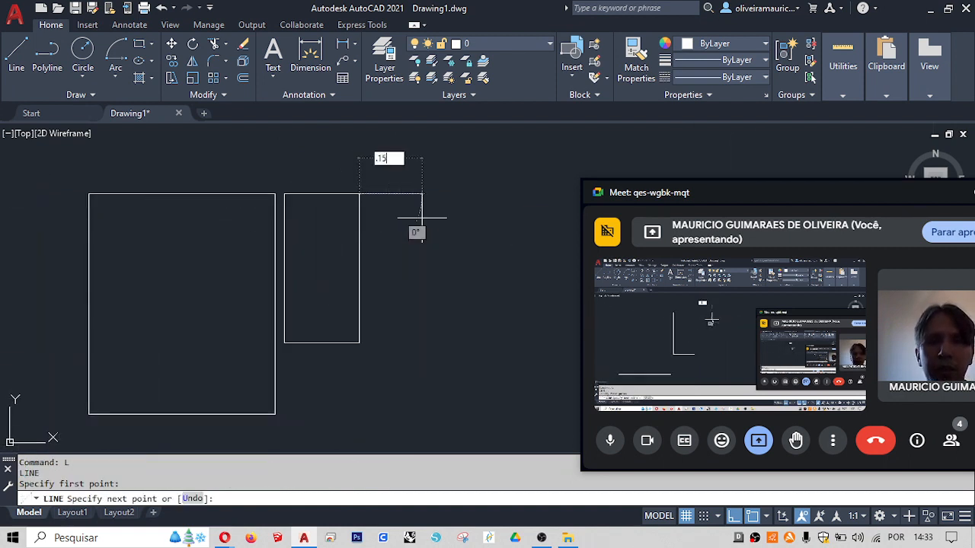
pyautogui.press('Return')
pyautogui.press('Return')
# - Draw a third room rectangle 3 wide extending 3.55 downward from the spacer line's free end
pyautogui.write('rec')
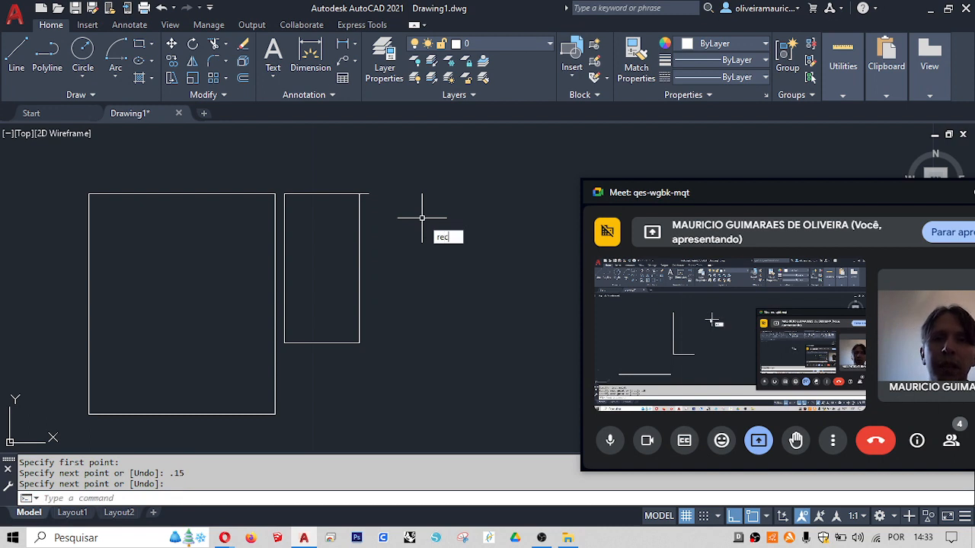
pyautogui.press('Return')
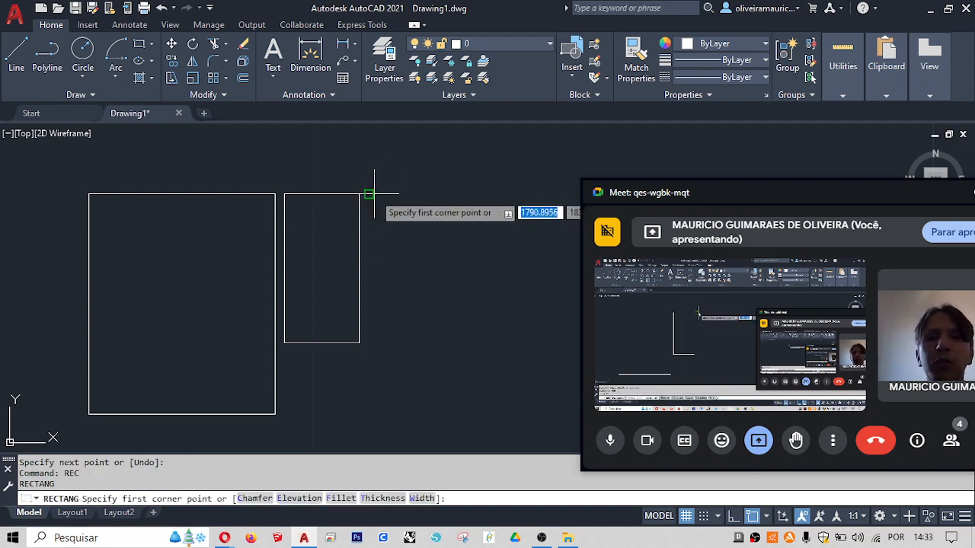
pyautogui.click(368, 194)
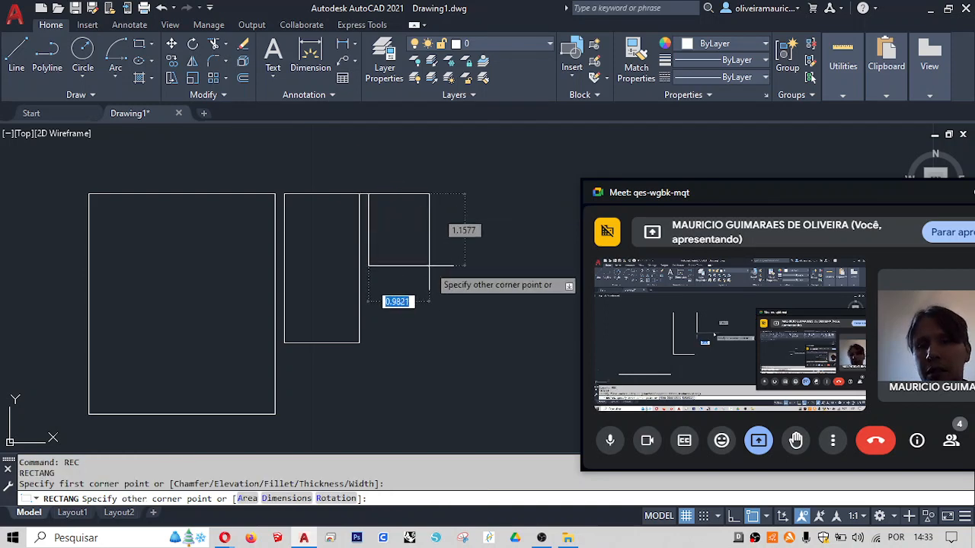
pyautogui.write('d')
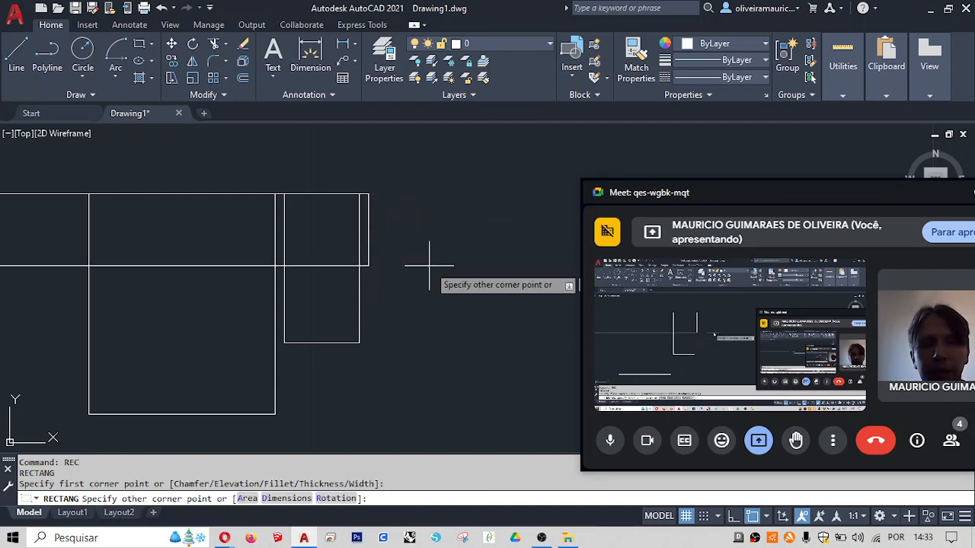
pyautogui.press('Return')
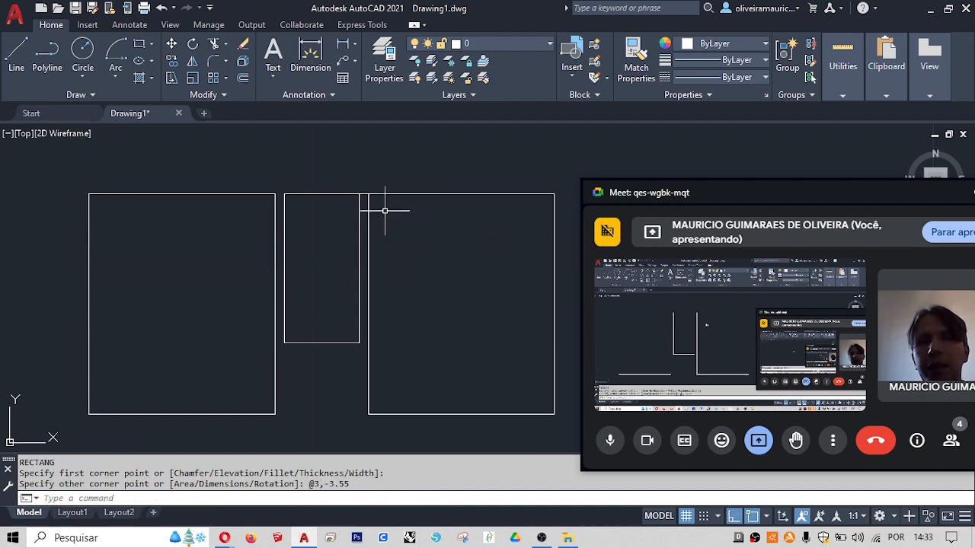
# - Erase the spacer line between the 1.2 by 2.4 and 3 by 3.55 rectangles
pyautogui.click(333, 166)
pyautogui.click(413, 219)
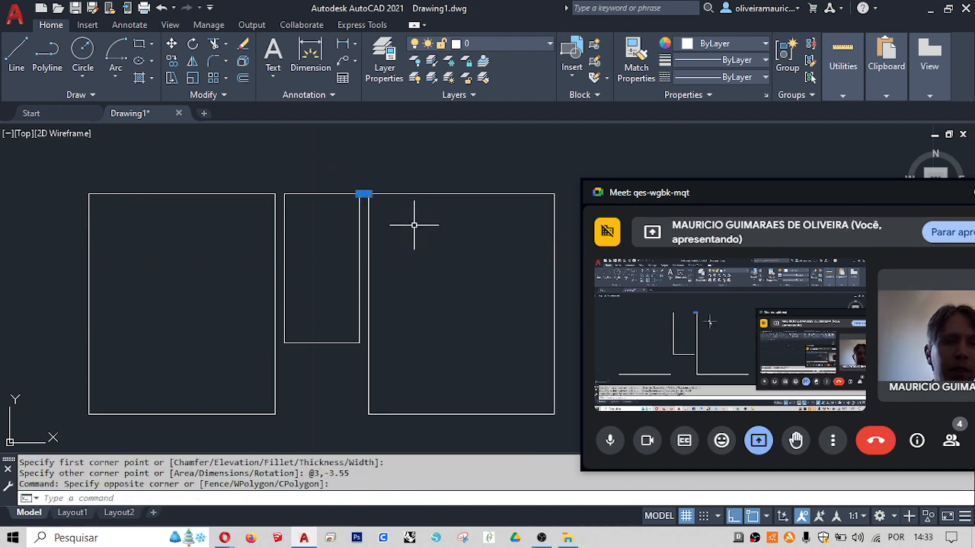
pyautogui.press('Delete')
# - Draw a 0.15 vertical spacer line downward from the lower-left corner of the 3 by 3.55 rectangle
pyautogui.scroll(2, 457, 272)
pyautogui.scroll(-2, 370, 198)
pyautogui.moveTo(347, 248); pyautogui.dragTo(320, 277, button='middle')
pyautogui.rightClick(304, 277)
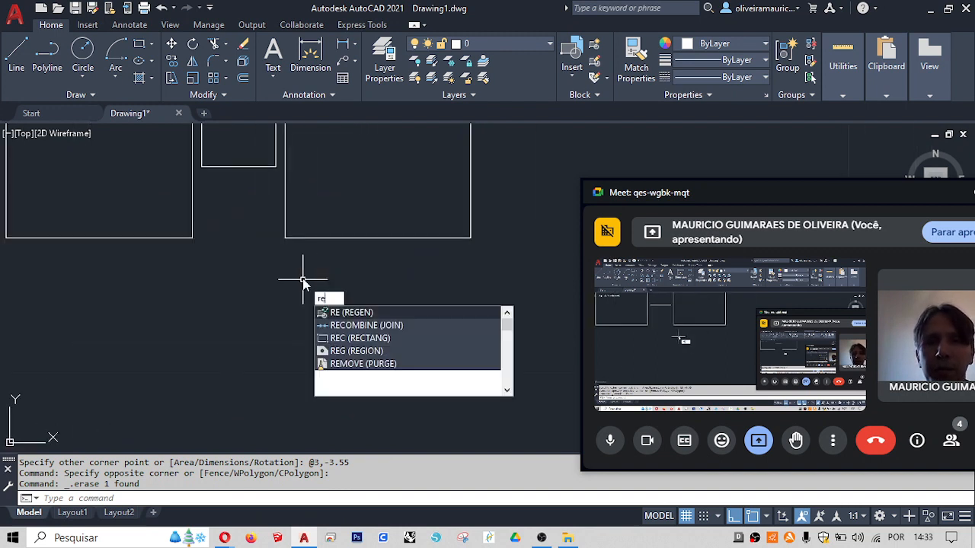
pyautogui.press('Escape')
pyautogui.press('Escape')
pyautogui.write('L')
pyautogui.press('Return')
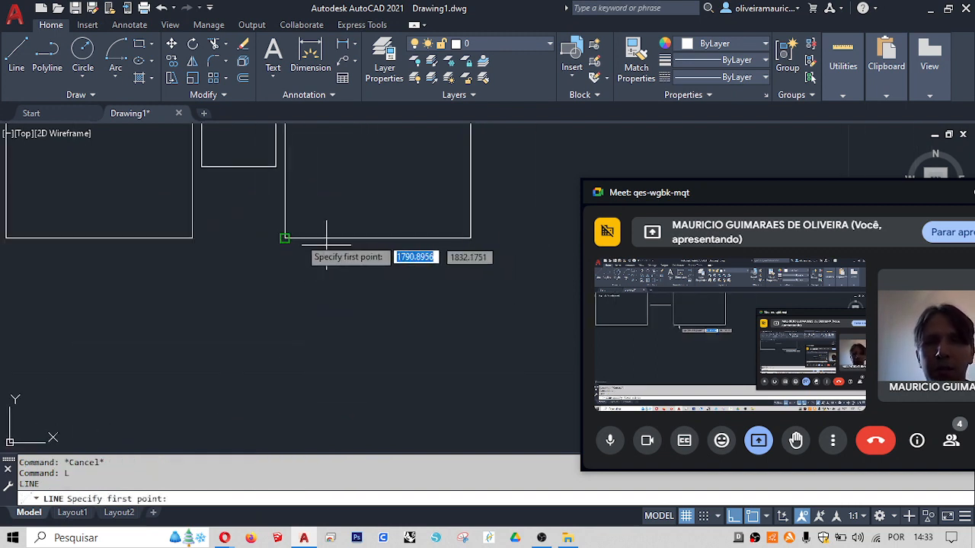
pyautogui.click(285, 237)
pyautogui.write('.15')
pyautogui.press('Return')
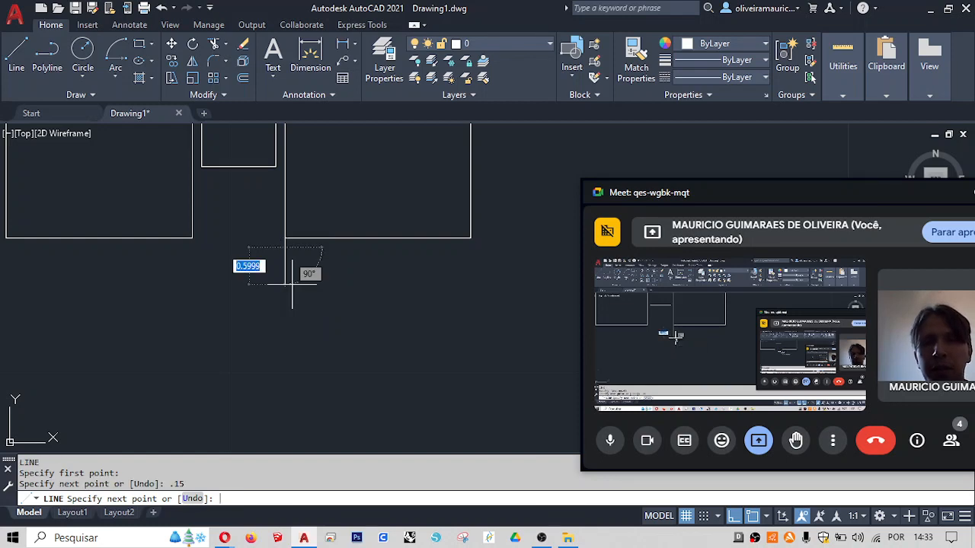
pyautogui.press('Return')
# - Draw a 3 by 3 room rectangle to the right and downward from the vertical spacer line's lower end
pyautogui.click(285, 246)
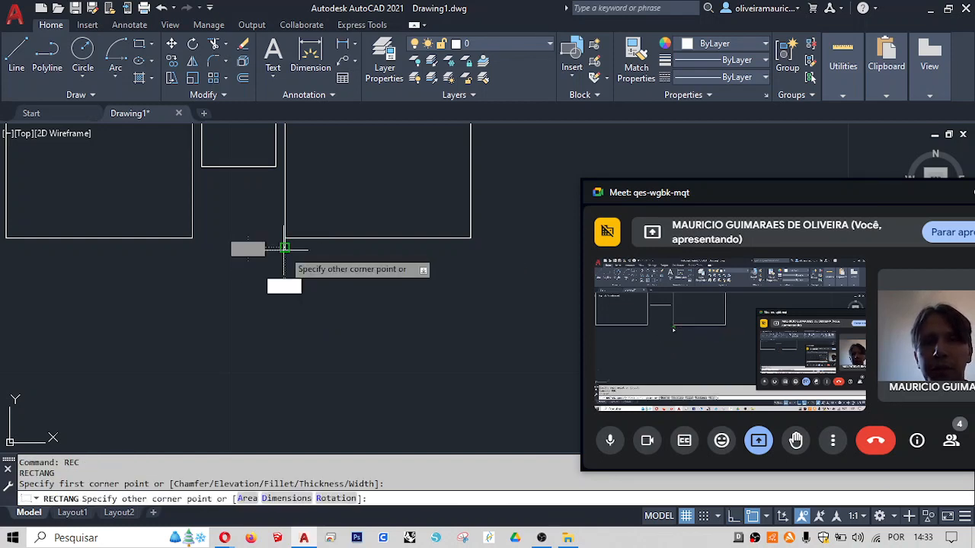
pyautogui.write('3')
pyautogui.press('Tab')
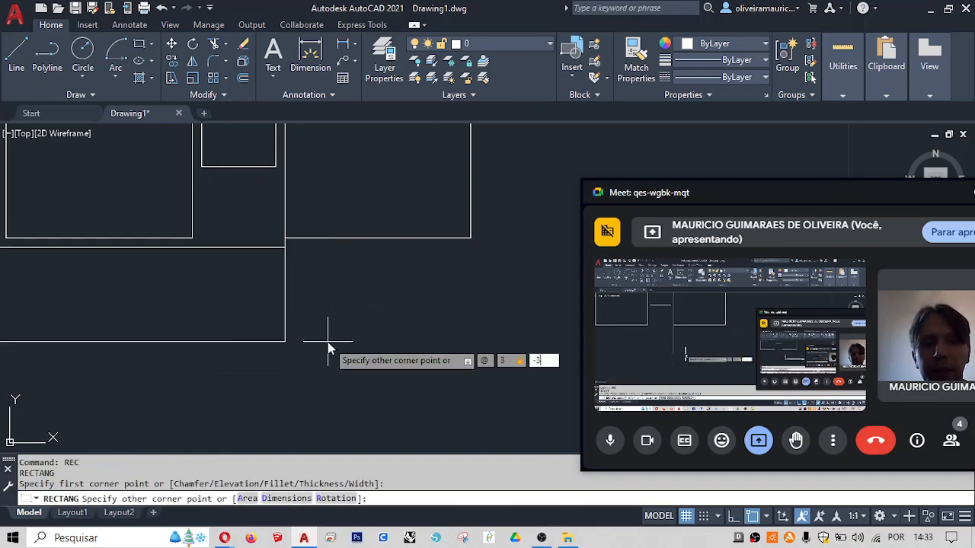
pyautogui.write('-3')
pyautogui.press('Return')
# - Erase the vertical spacer line between the 3 by 3.55 and 3 by 3 rectangles
pyautogui.click(271, 218)
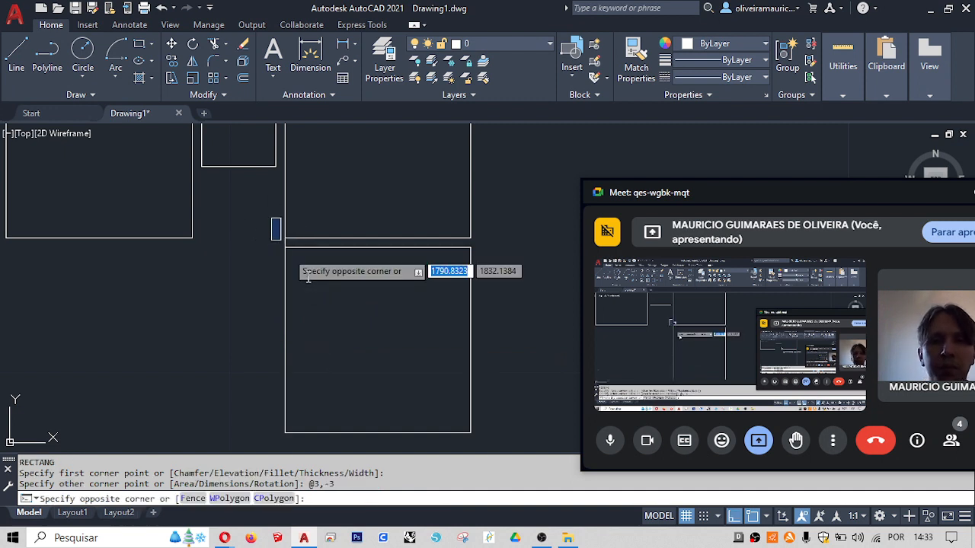
pyautogui.click(301, 265)
pyautogui.press('Delete')
pyautogui.scroll(-2, 358, 248)
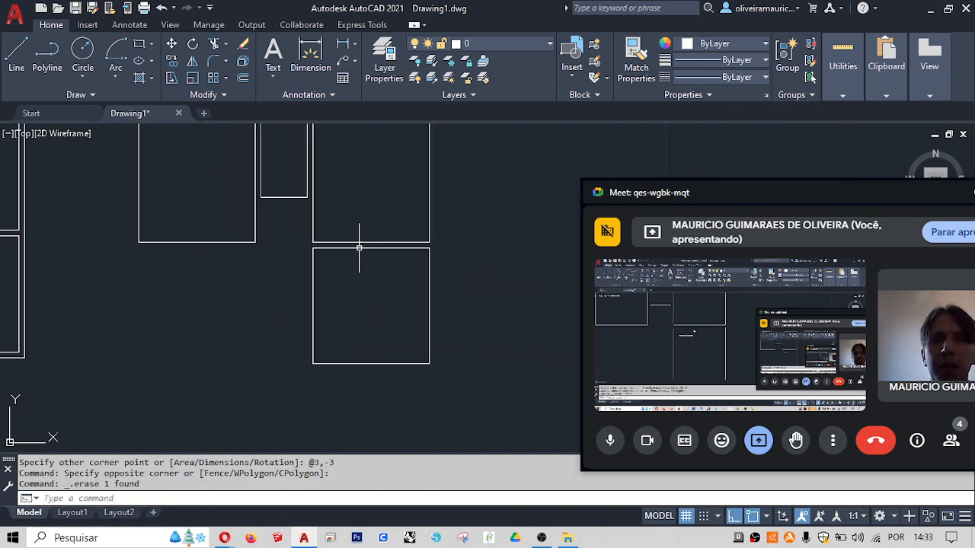
# - Draw a rectangle enclosing all rooms, from the upper-left room's outer top corner to the 3 by 3 room's lower-right corner
pyautogui.moveTo(345, 253); pyautogui.dragTo(364, 276, button='middle')
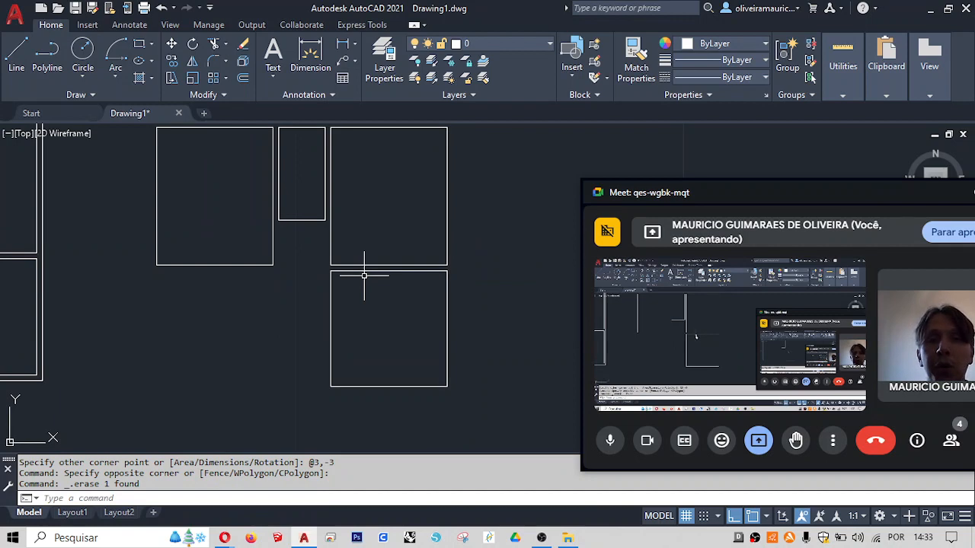
pyautogui.scroll(-2, 364, 276)
pyautogui.write('re')
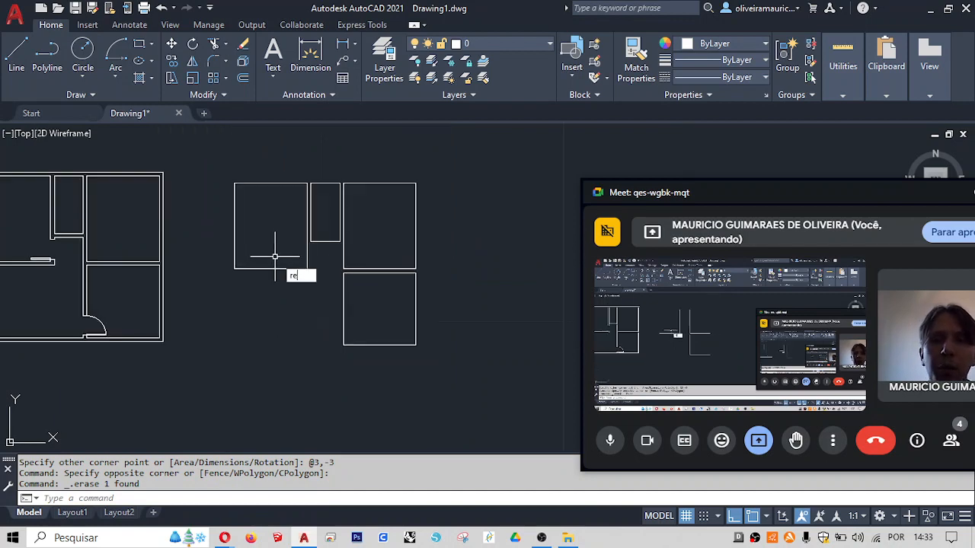
pyautogui.write('c')
pyautogui.press('Return')
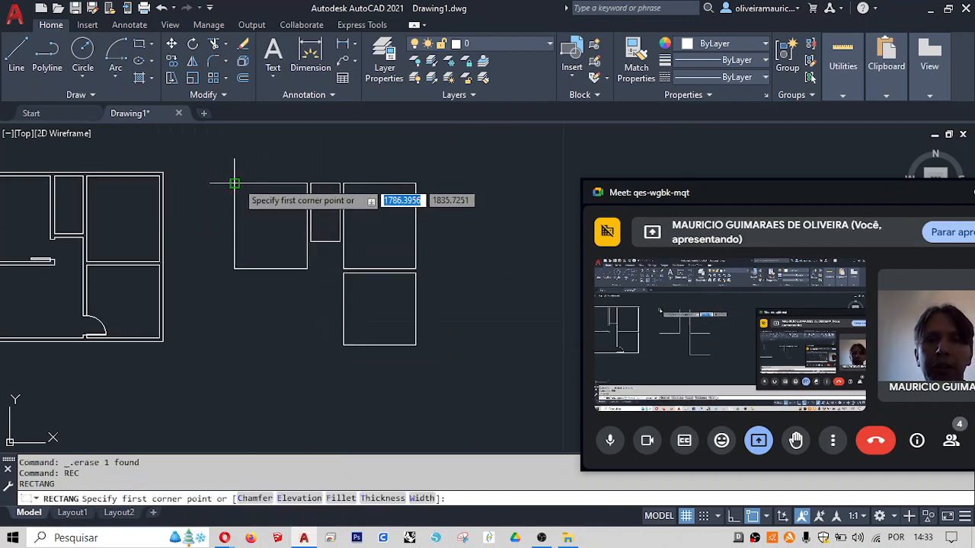
pyautogui.click(235, 184)
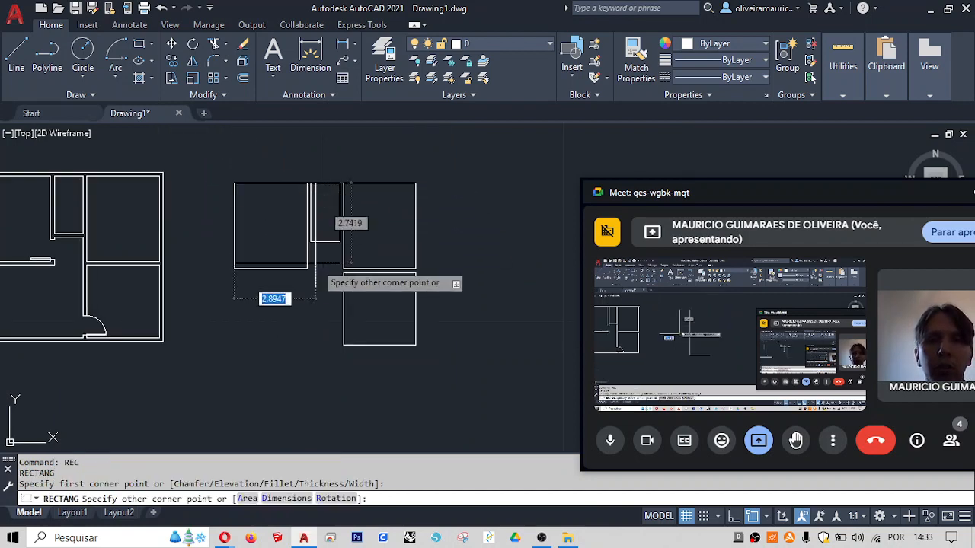
pyautogui.click(415, 344)
# - Offset the enclosing rectangle outward by 0.15
pyautogui.write('o')
pyautogui.press('Return')
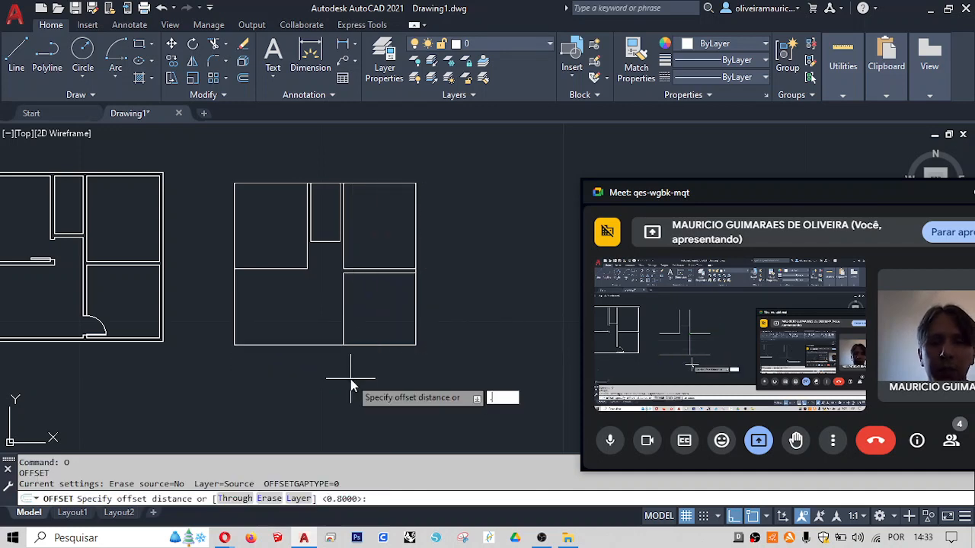
pyautogui.write('.15')
pyautogui.press('Return')
pyautogui.click(323, 344)
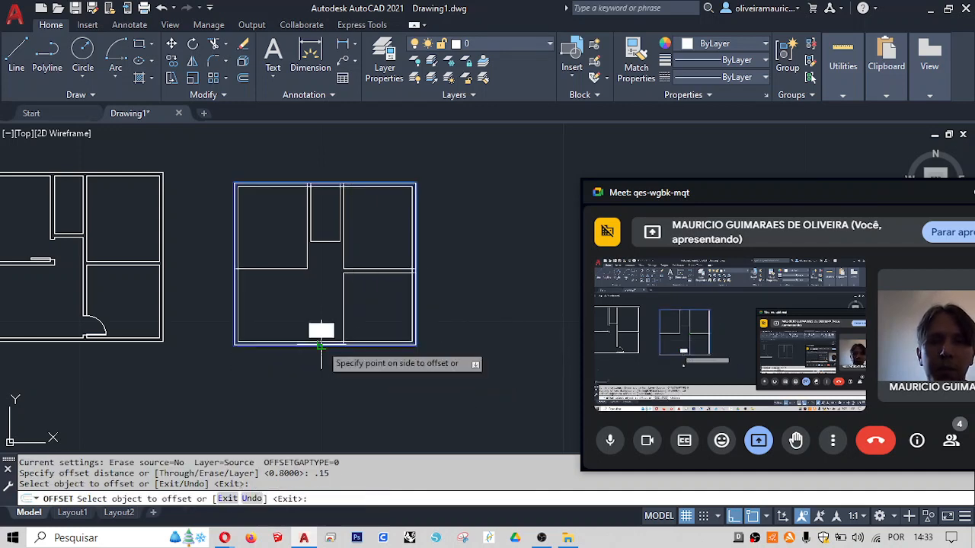
pyautogui.click(318, 377)
pyautogui.press('Return')
# - Erase the original enclosing rectangle that runs along the outer edges of the rooms
pyautogui.scroll(2, 328, 337)
pyautogui.click(331, 349)
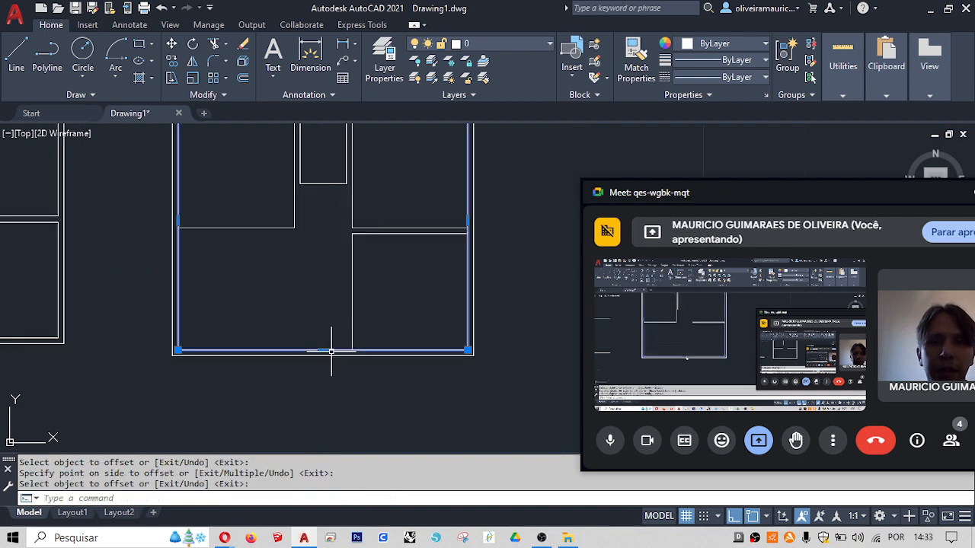
pyautogui.moveTo(303, 308); pyautogui.dragTo(342, 355, button='middle')
pyautogui.press('Delete')
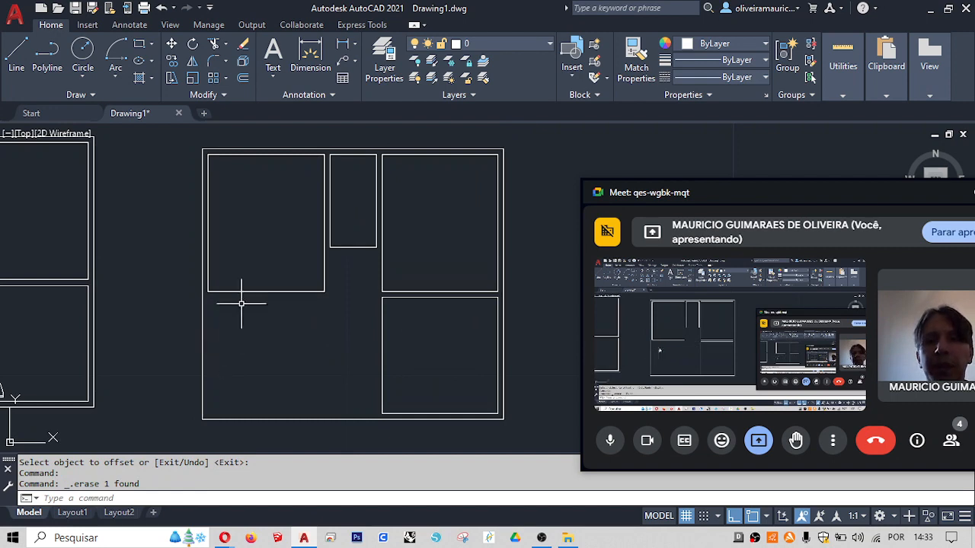
# - Explode the four room rectangles and the outer wall rectangle
pyautogui.click(446, 349)
pyautogui.click(270, 204)
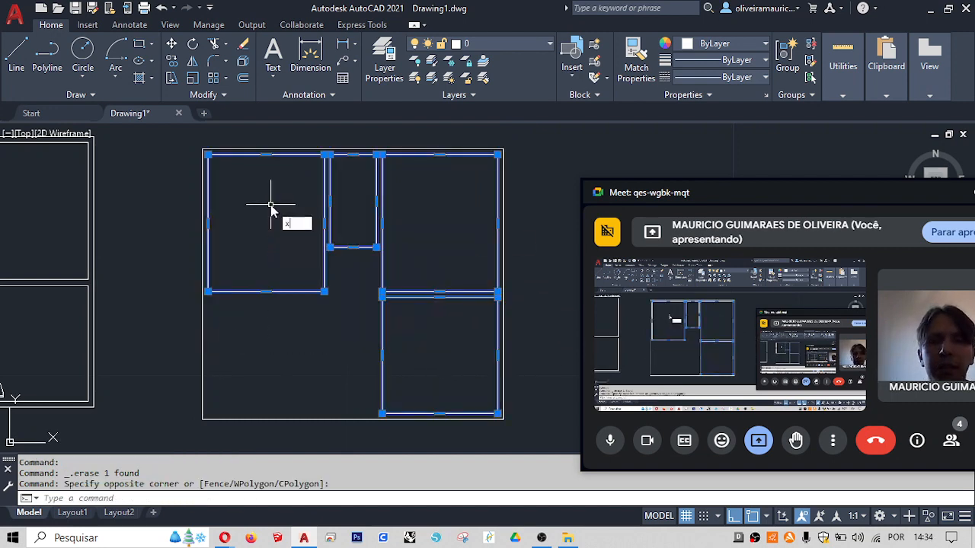
pyautogui.press('Return')
pyautogui.click(211, 389)
pyautogui.click(160, 374)
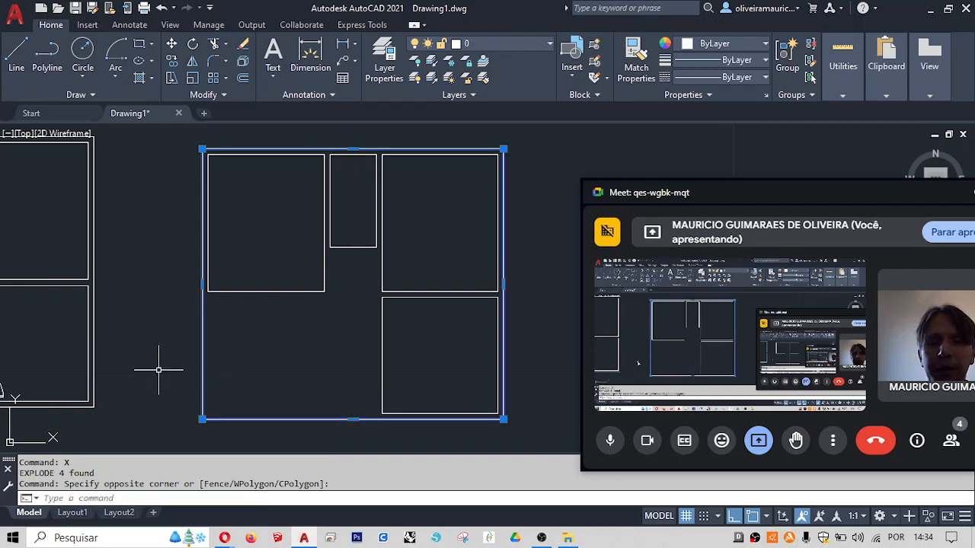
pyautogui.press('Return')
pyautogui.press('Return')
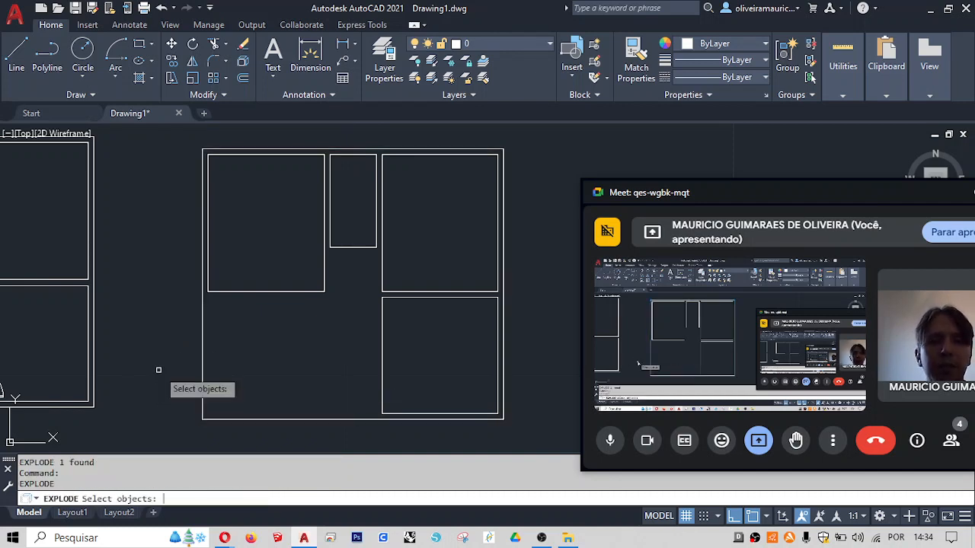
pyautogui.press('Return')
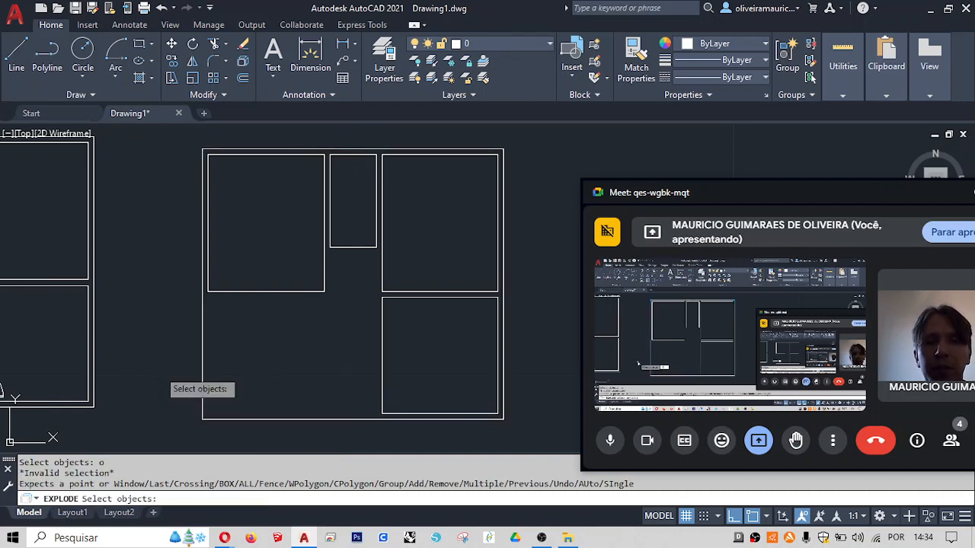
pyautogui.write('.15')
pyautogui.press('Return')
pyautogui.click(257, 344)
pyautogui.press('Escape')
pyautogui.press('Escape')
pyautogui.press('Escape')
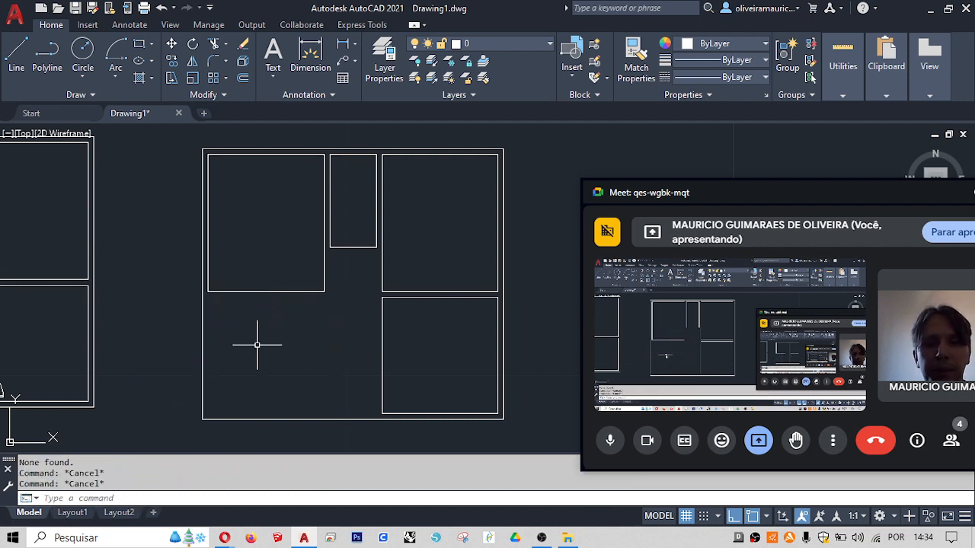
# - Offset by 0.15 the lower edges of the upper-left and narrow rooms downward, and the lower-right room's left edge leftward
pyautogui.write('o')
pyautogui.press('Return')
pyautogui.write('.15')
pyautogui.press('Return')
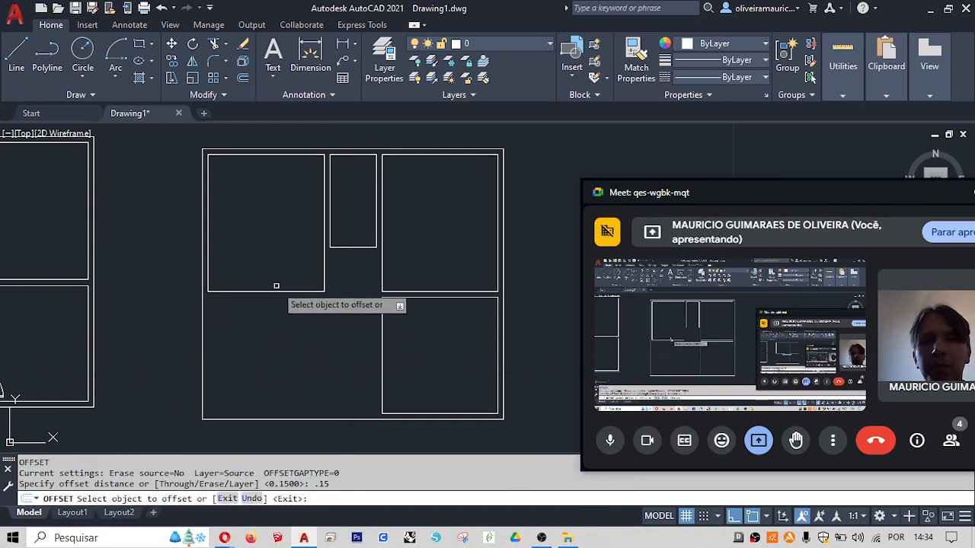
pyautogui.click(278, 291)
pyautogui.click(281, 346)
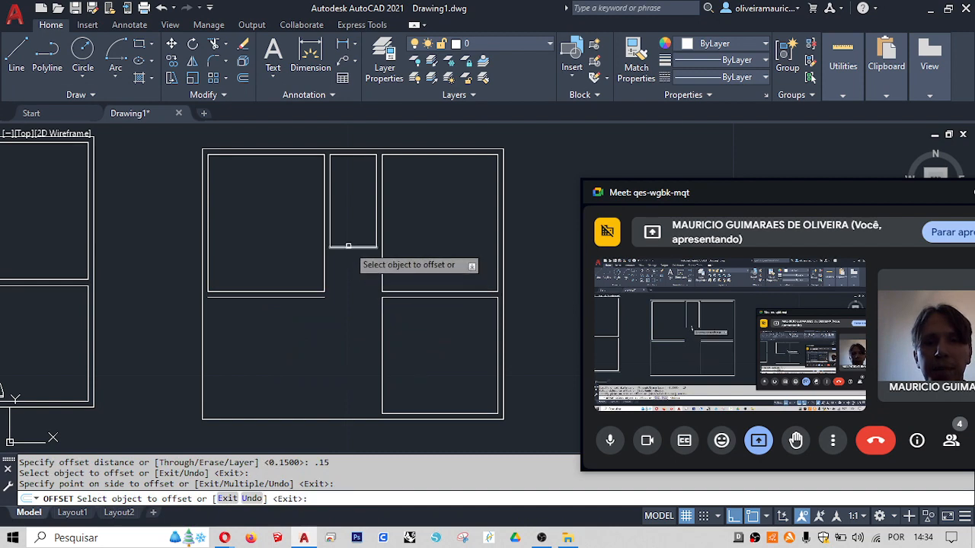
pyautogui.click(348, 245)
pyautogui.click(358, 329)
pyautogui.click(382, 334)
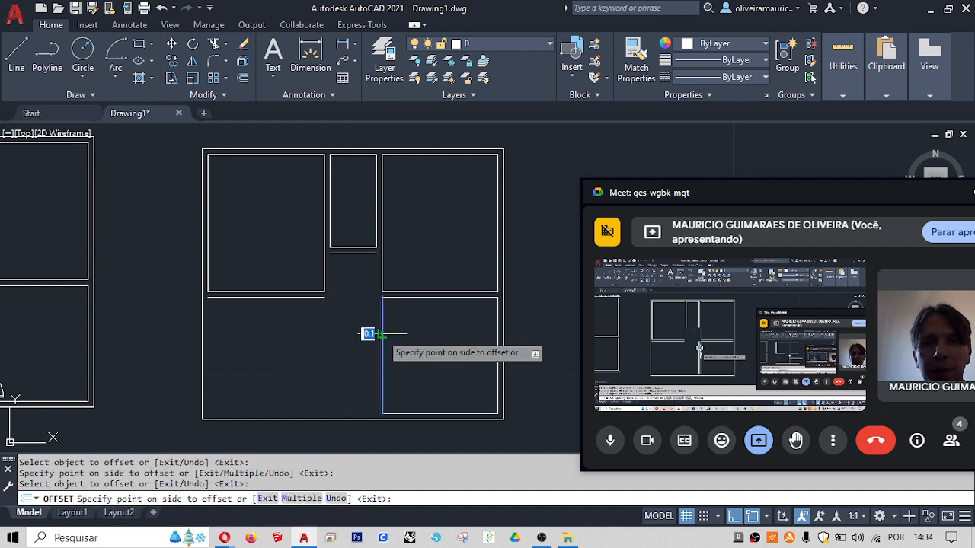
pyautogui.click(368, 334)
pyautogui.press('Return')
# - Stretch the offset vertical wall line's upper end up to the offset line below the narrow room
pyautogui.scroll(2, 326, 304)
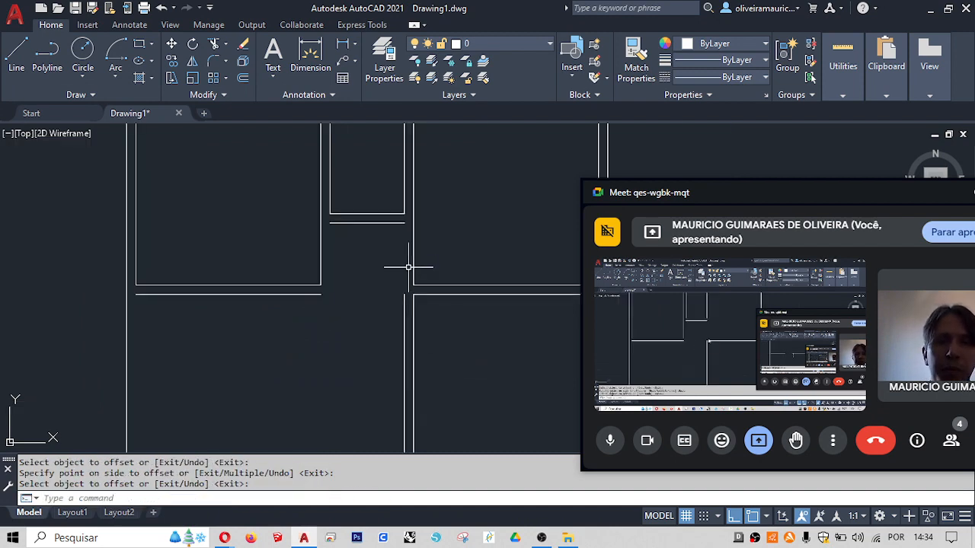
pyautogui.click(404, 298)
pyautogui.click(404, 295)
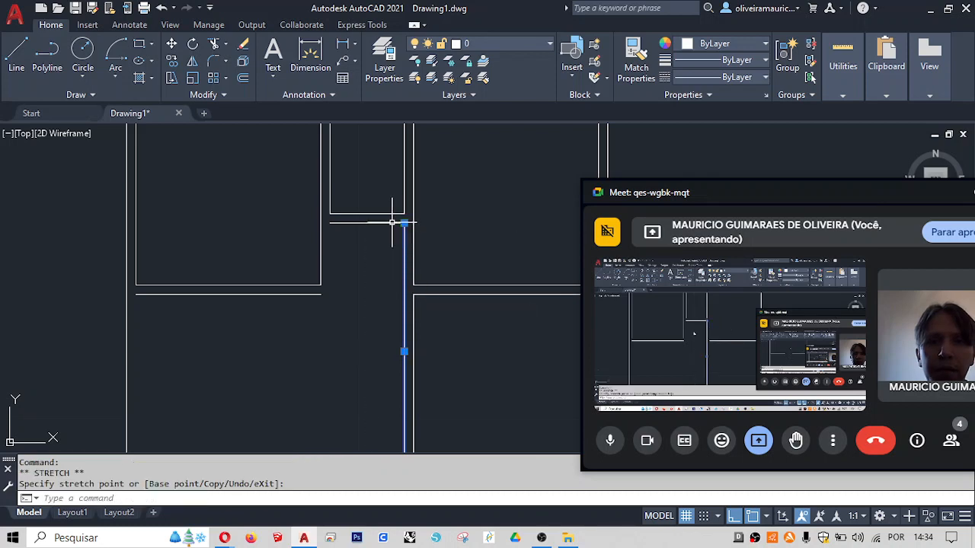
pyautogui.click(391, 223)
# - Lengthen the offset line below the upper-left room by 0.15 at its right end
pyautogui.click(313, 295)
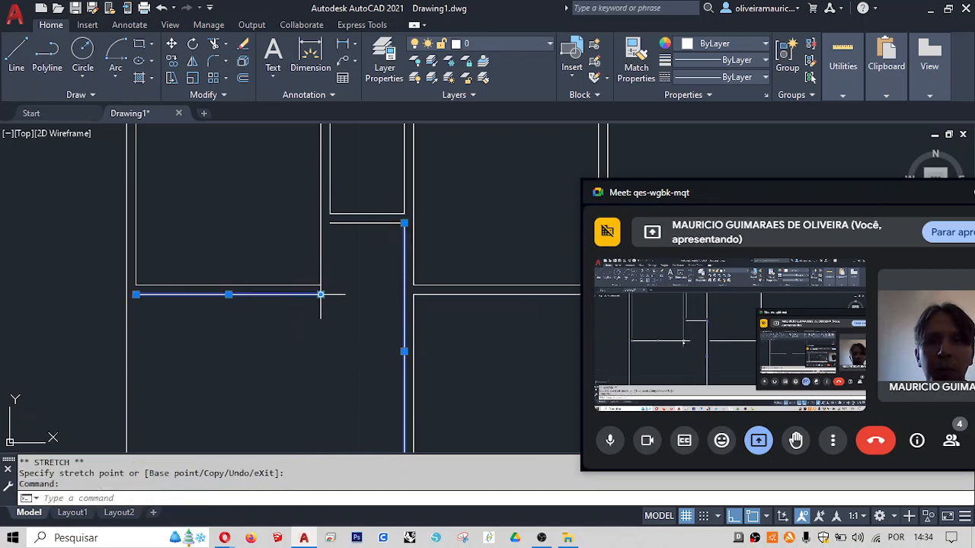
pyautogui.click(320, 295)
pyautogui.write('.1')
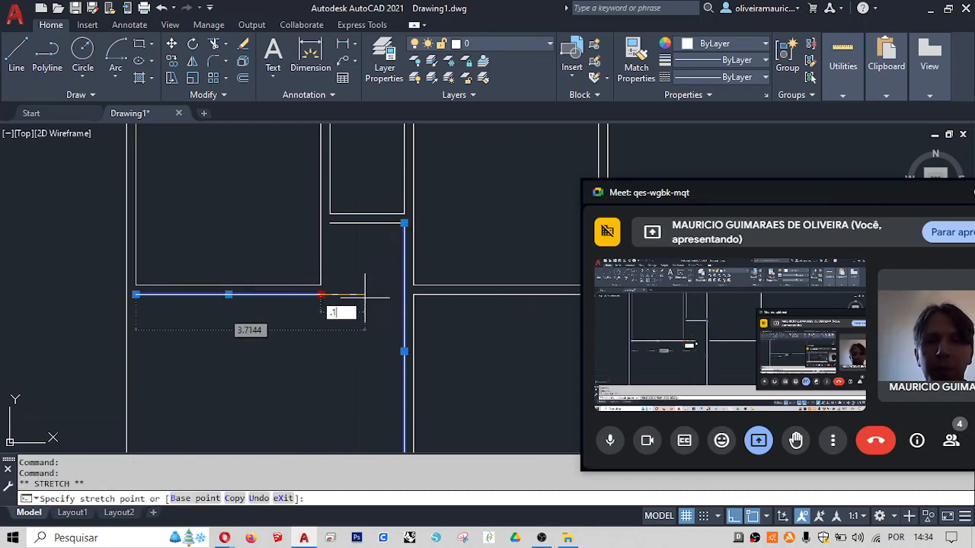
pyautogui.write('5')
pyautogui.press('Return')
# - Draw a vertical wall line from that lengthened line's right end up to the narrow room's lower-left corner
pyautogui.write('l')
pyautogui.press('Return')
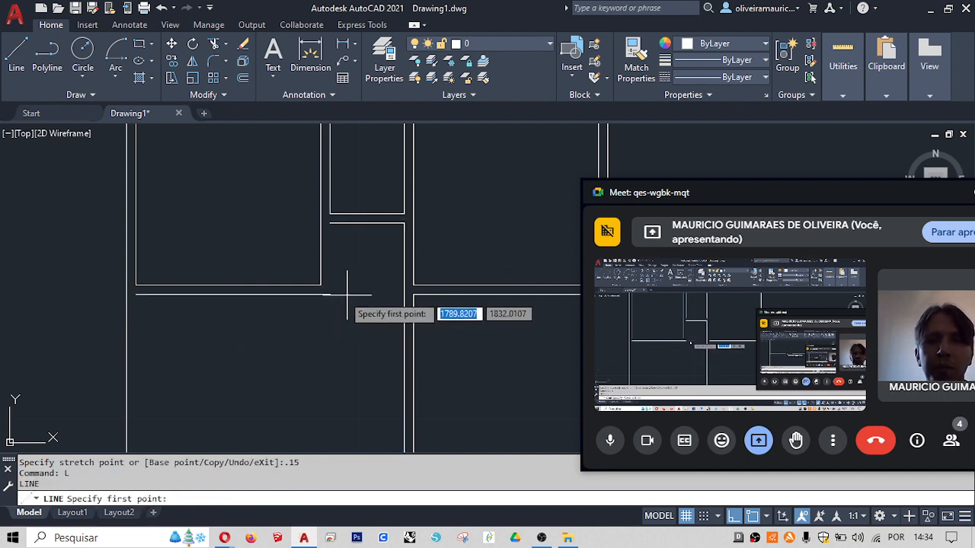
pyautogui.click(329, 295)
pyautogui.click(330, 214)
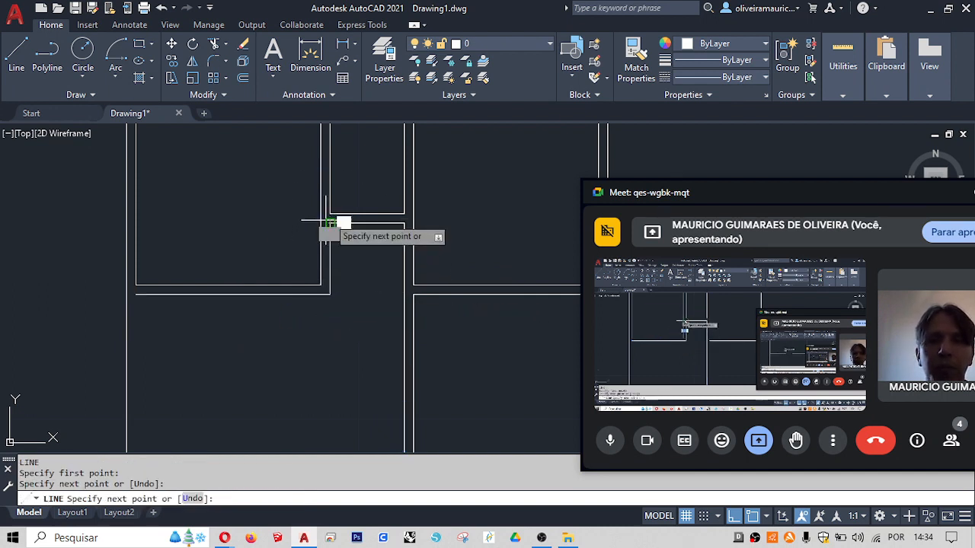
pyautogui.scroll(-3, 335, 221)
pyautogui.press('Escape')
# - Draw the lower-left room's inner left wall line from the offset line's left end down to the outer wall
pyautogui.write('l')
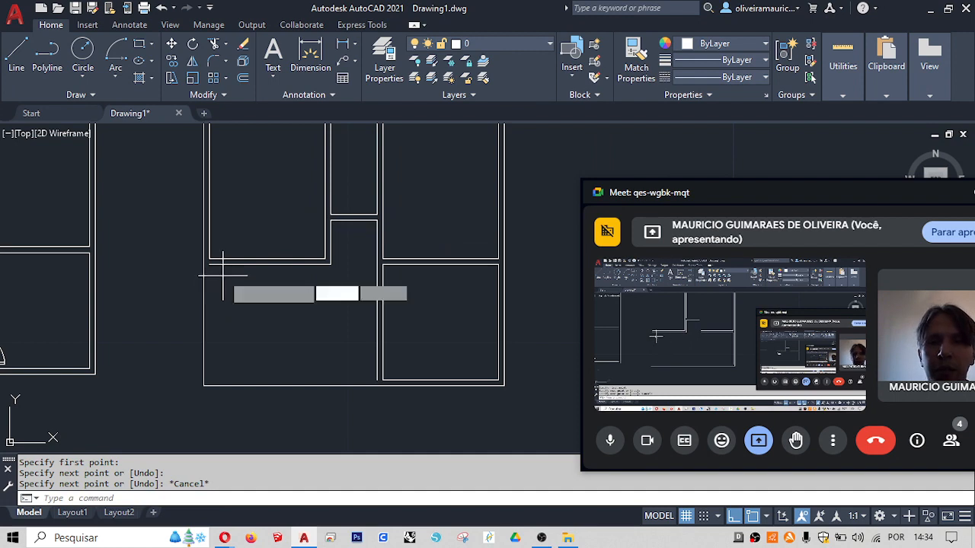
pyautogui.press('Return')
pyautogui.click(210, 265)
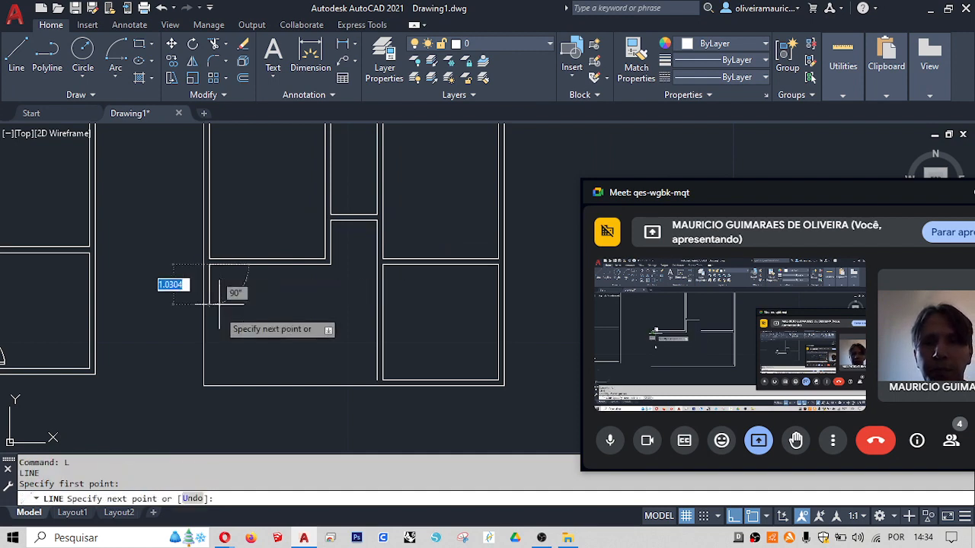
pyautogui.click(210, 379)
pyautogui.press('Return')
# - Draw the lower-left room's inner bottom wall line and shorten its inner left wall line to meet it at the corner
pyautogui.press('Return')
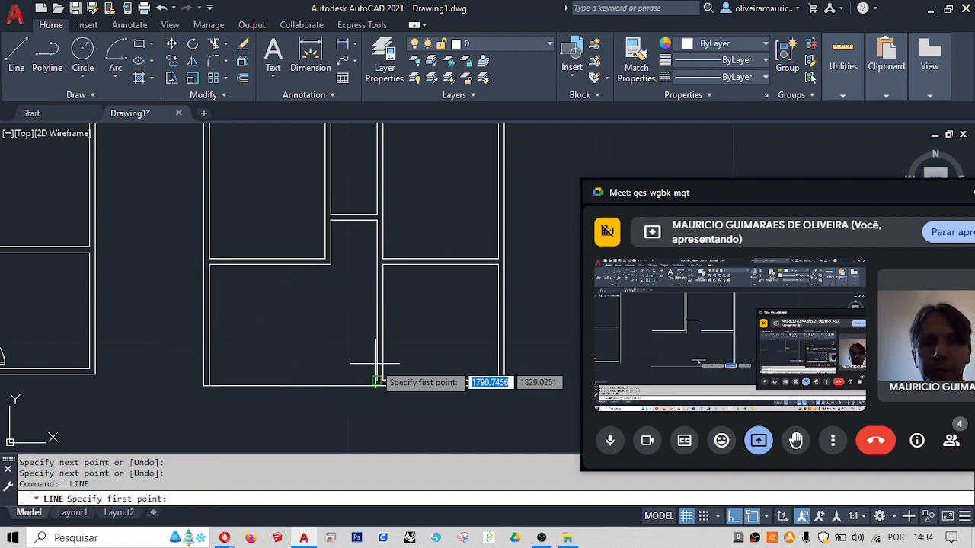
pyautogui.click(377, 380)
pyautogui.press('Escape')
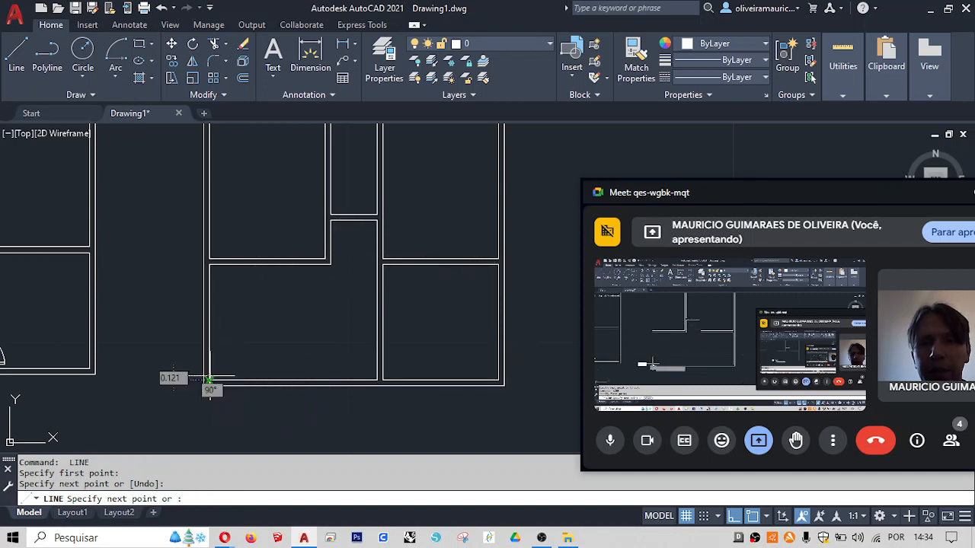
pyautogui.click(210, 375)
pyautogui.click(210, 385)
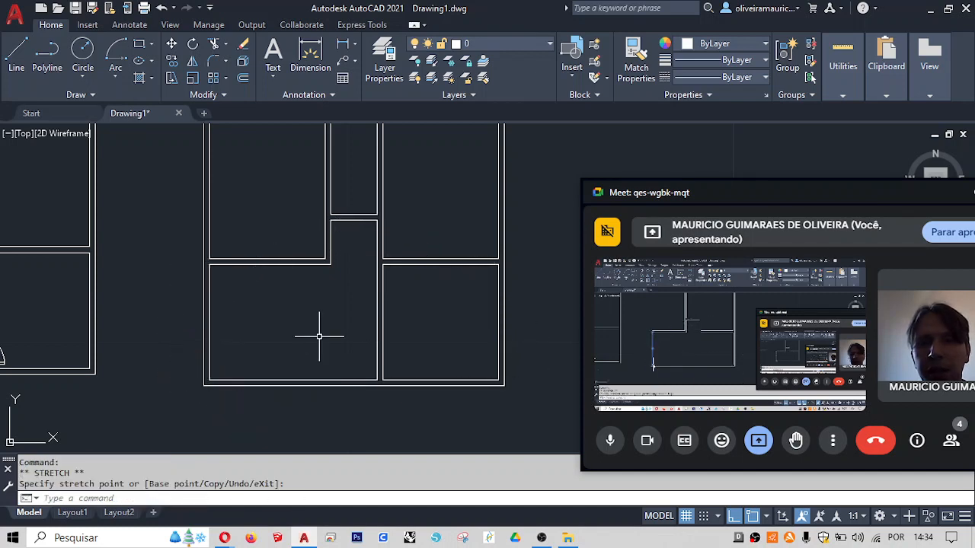
pyautogui.press('Escape')
pyautogui.press('Escape')
pyautogui.moveTo(366, 305)
pyautogui.mouseDown(button='middle')
pyautogui.moveTo(297, 381)
pyautogui.moveTo(428, 331)
pyautogui.mouseUp(button='middle')
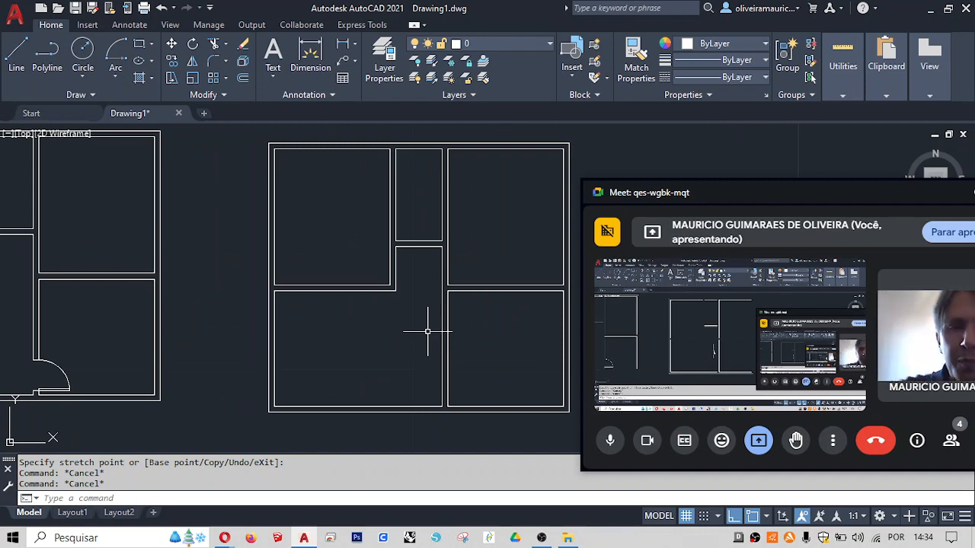
pyautogui.scroll(-2, 415, 264)
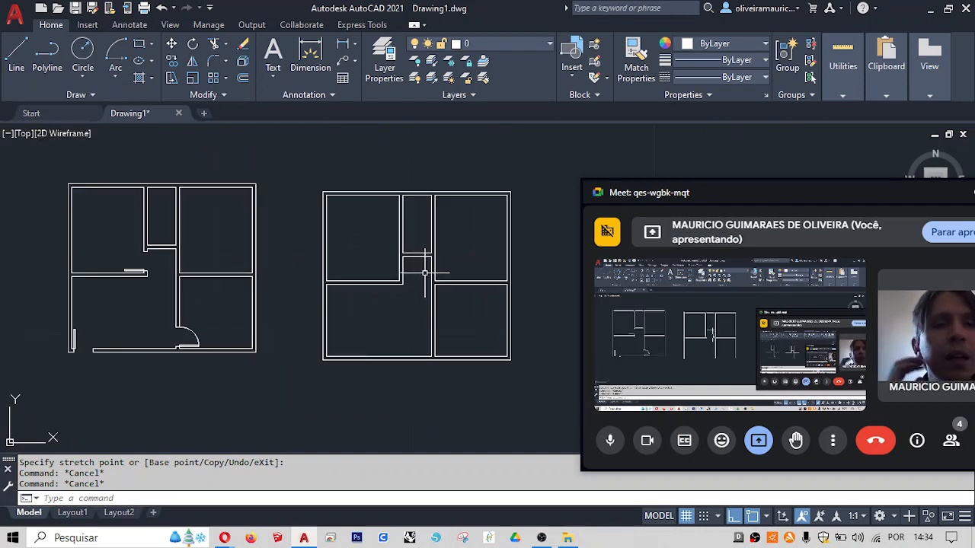
pyautogui.moveTo(428, 276); pyautogui.dragTo(367, 281, button='middle')
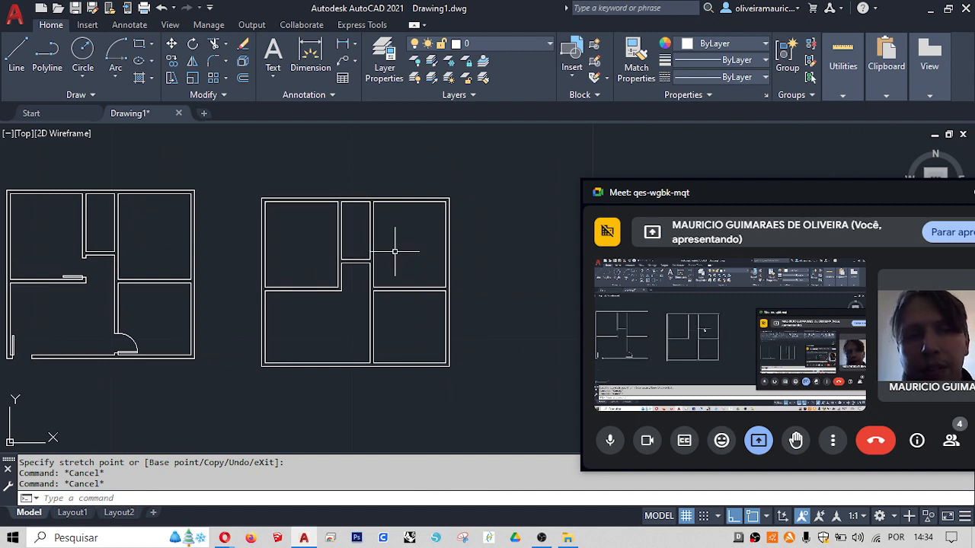
pyautogui.scroll(2, 396, 251)
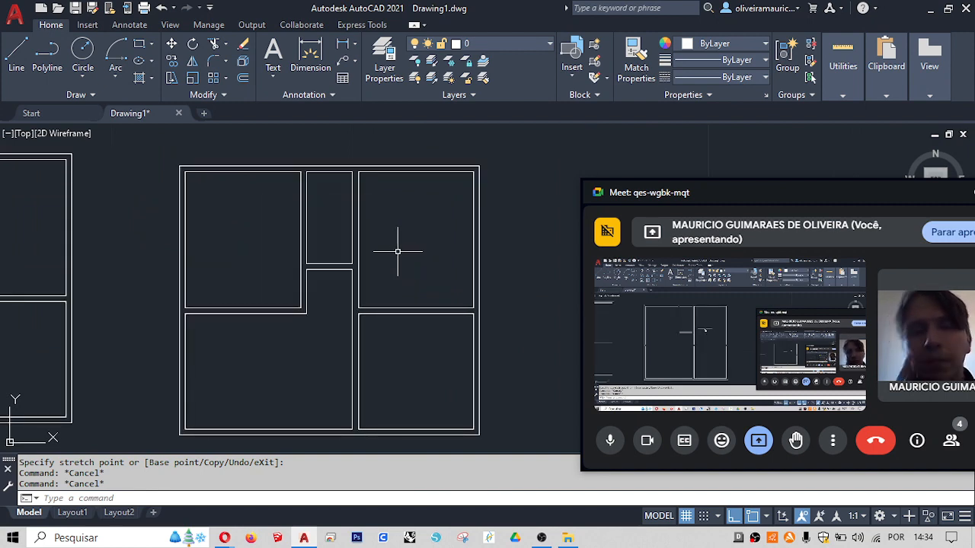
pyautogui.moveTo(398, 252)
pyautogui.mouseDown(button='middle')
pyautogui.moveTo(344, 221)
pyautogui.moveTo(327, 239)
pyautogui.mouseUp(button='middle')
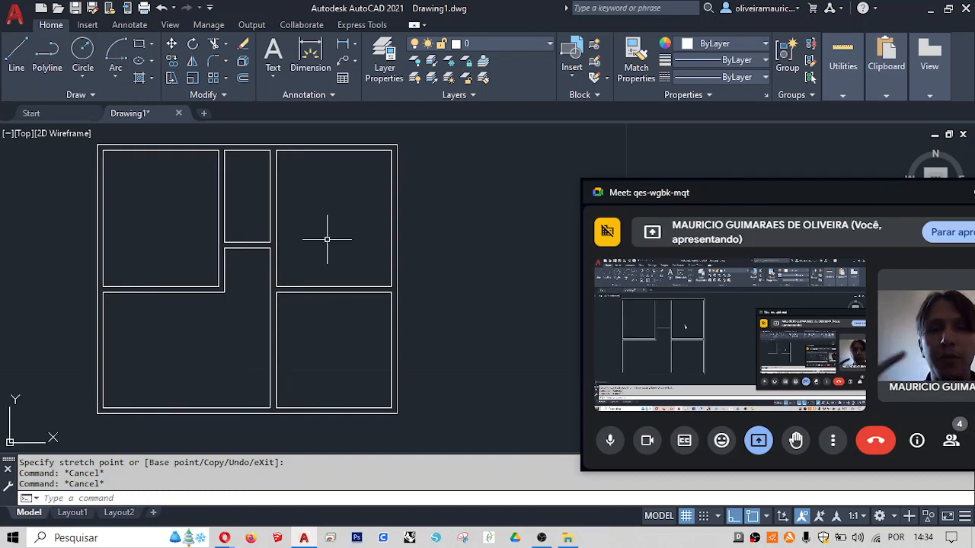
pyautogui.moveTo(408, 268); pyautogui.dragTo(394, 266, button='middle')
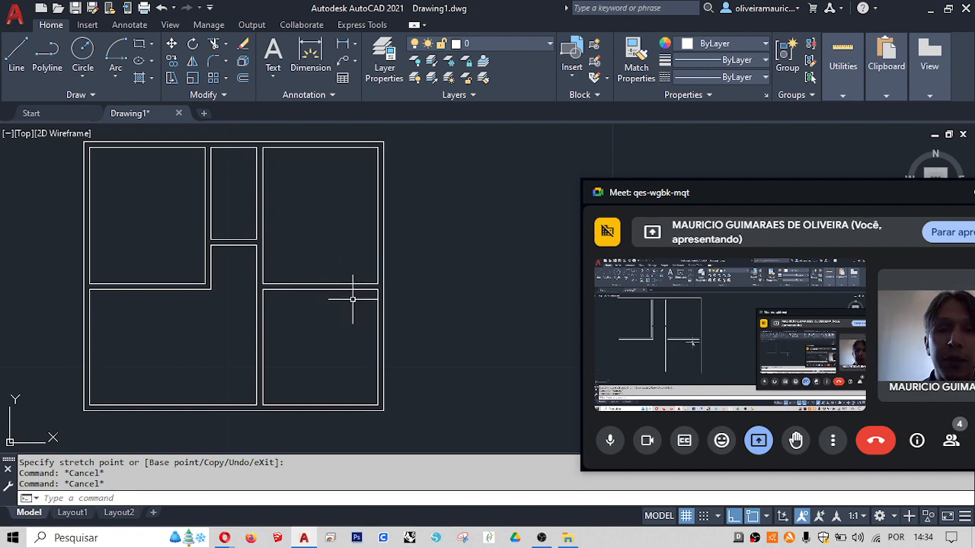
# - Undo the lower-left room's drawn wall lines, the corner adjustment and the 0.15 lengthening of the line below the upper-left room
pyautogui.hotkey('ctrl', 'z')
pyautogui.hotkey('ctrl', 'z')
pyautogui.hotkey('ctrl', 'z')
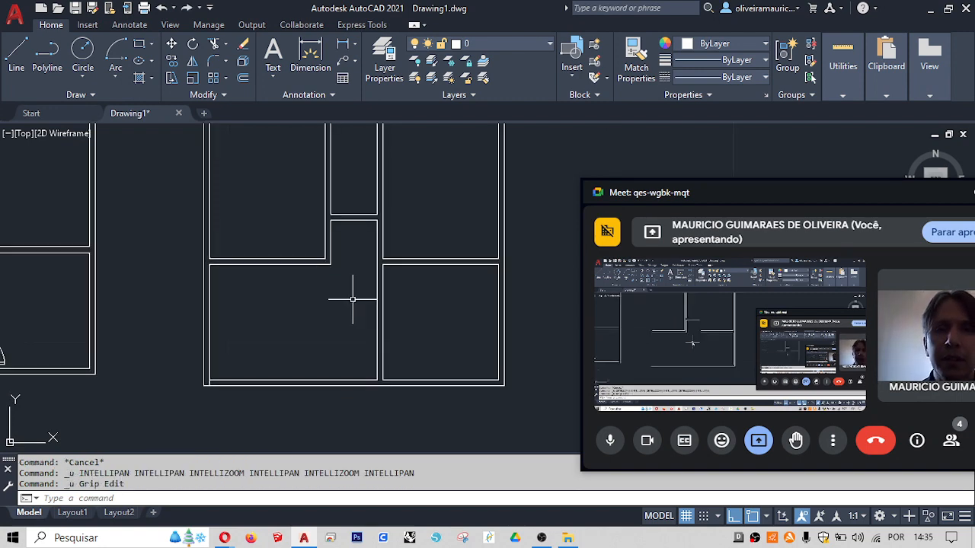
pyautogui.hotkey('ctrl', 'z')
pyautogui.hotkey('ctrl', 'z')
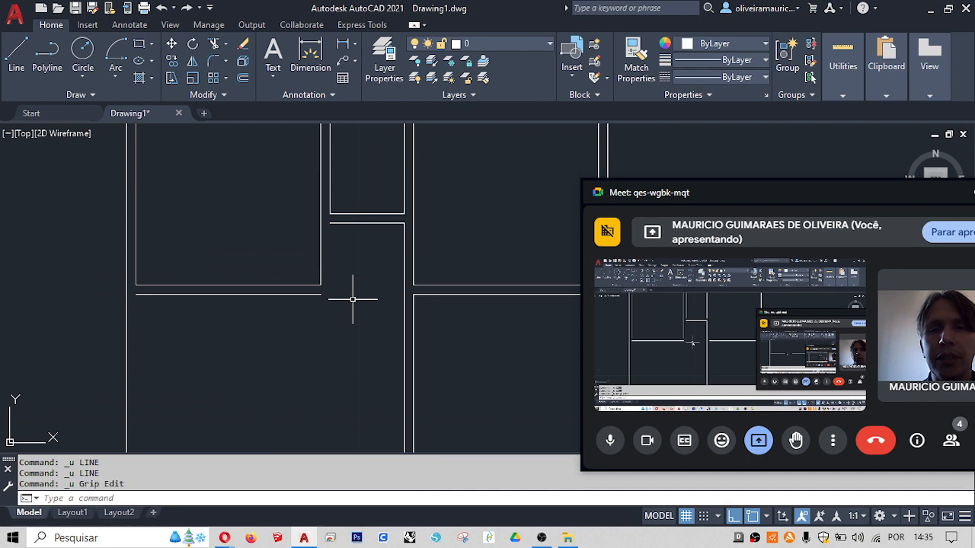
# - Undo the offset wall lines below the upper-left room and the narrow room
pyautogui.hotkey('ctrl', 'z')
pyautogui.hotkey('ctrl', 'z')
pyautogui.hotkey('ctrl', 'z')
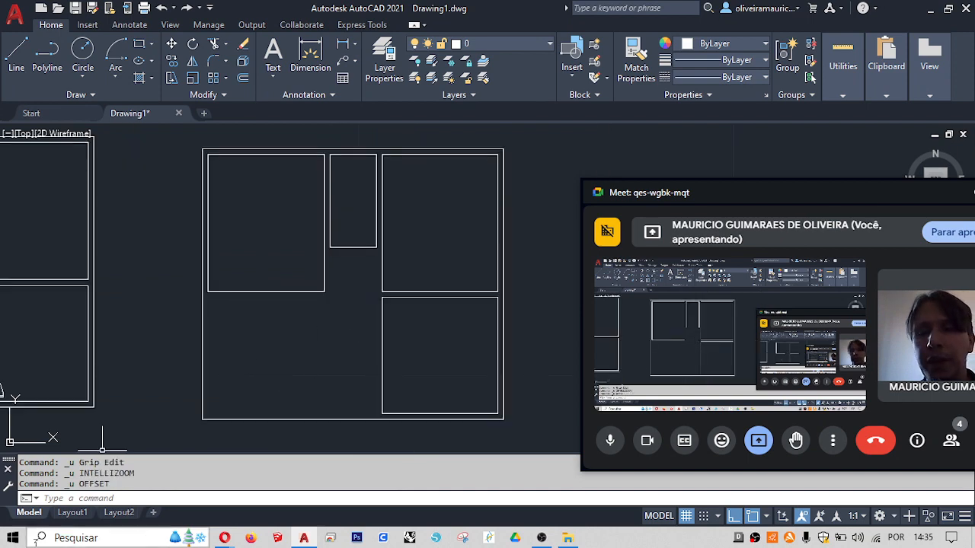
# - Open Notepad and move its window clear of the video call window
pyautogui.click(36, 539)
pyautogui.write('notepa')
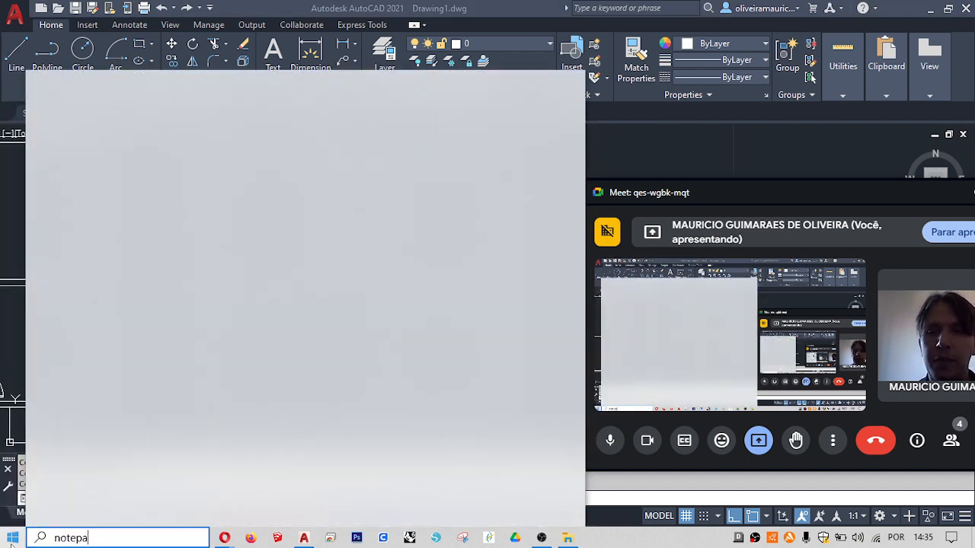
pyautogui.write('d')
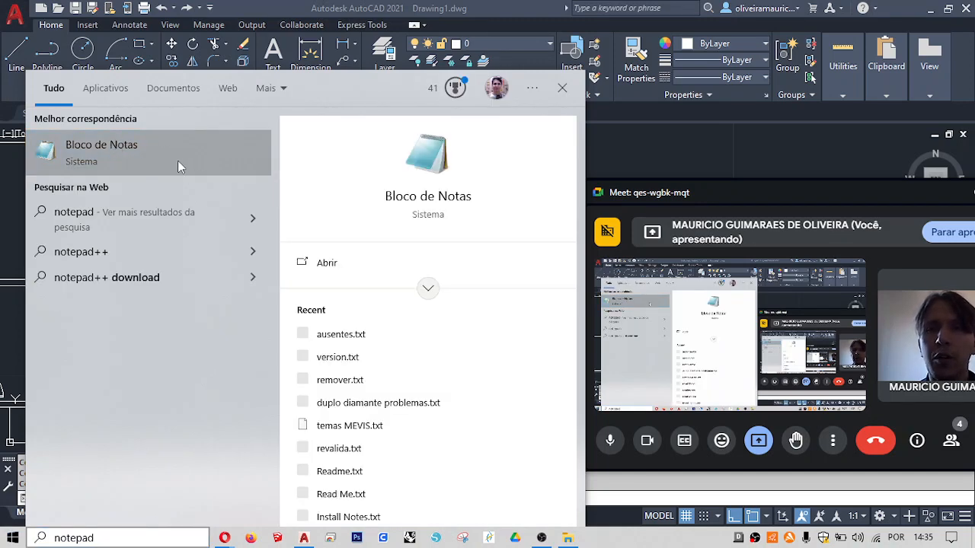
pyautogui.click(329, 263)
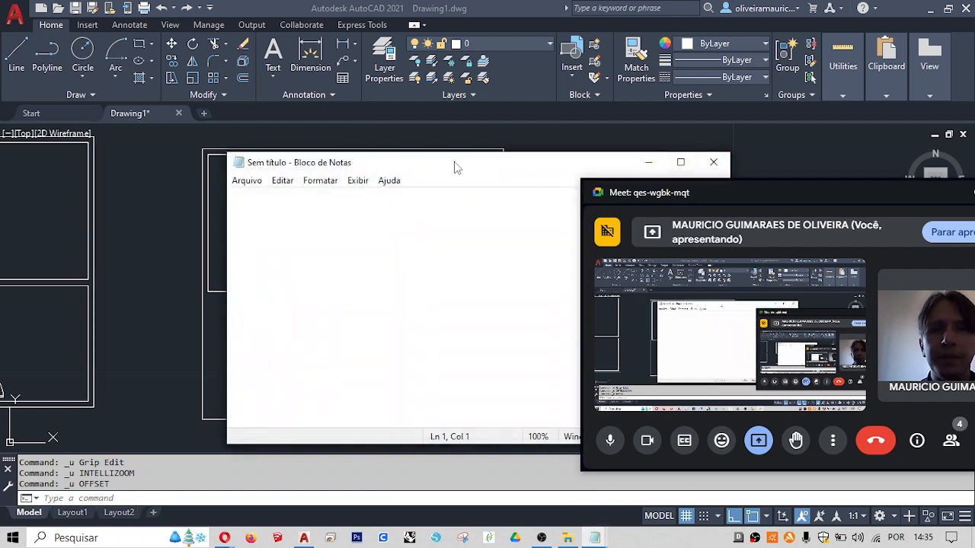
pyautogui.moveTo(455, 168); pyautogui.dragTo(403, 141)
pyautogui.click(659, 136)
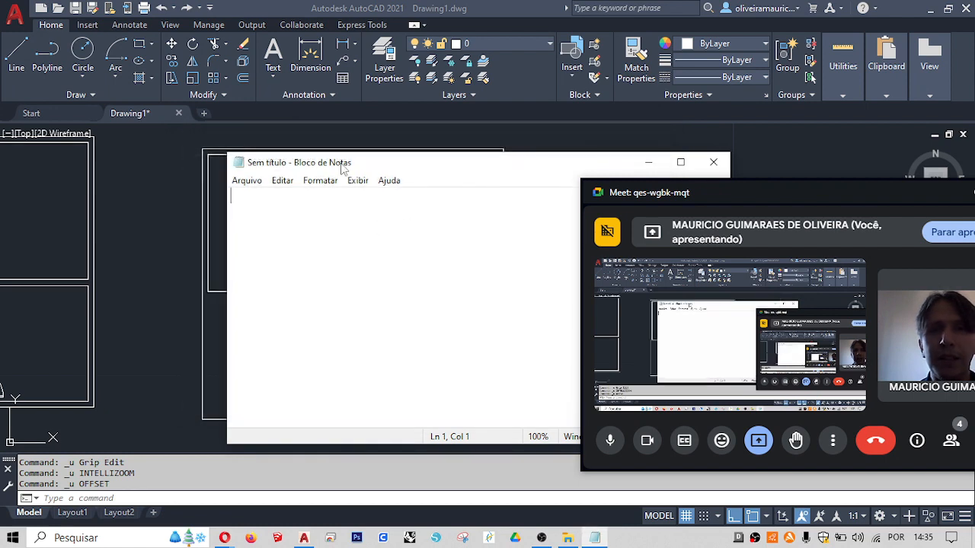
pyautogui.moveTo(342, 164); pyautogui.dragTo(253, 121)
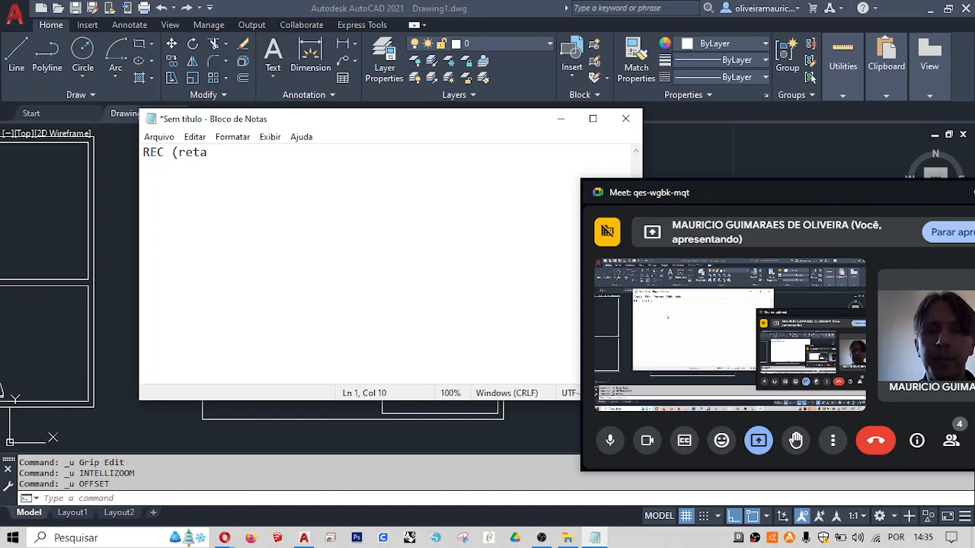
# - Write the command notes "REC (retângulo)" and "F (fillet)" on two separate lines
pyautogui.press('BackSpace')
pyautogui.write('ângulo) ')
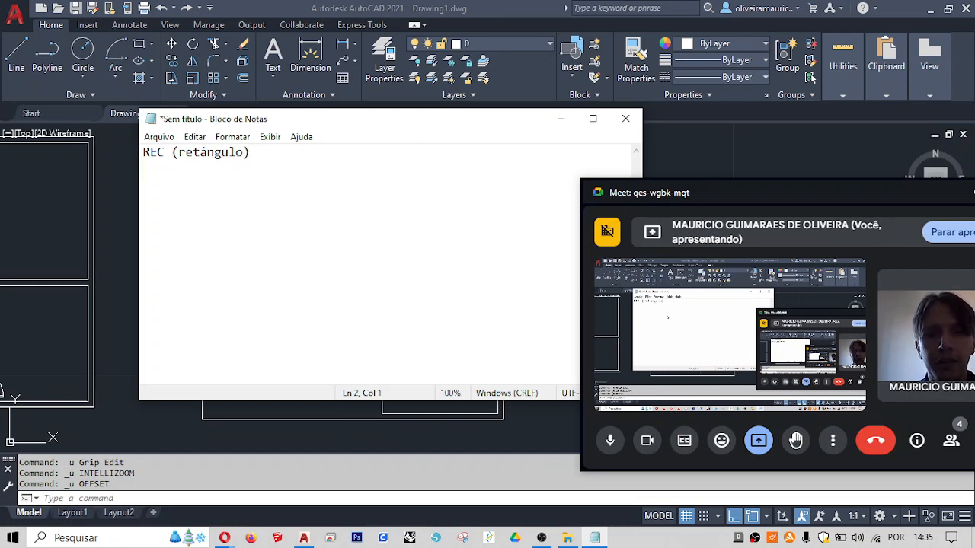
pyautogui.write('F ')
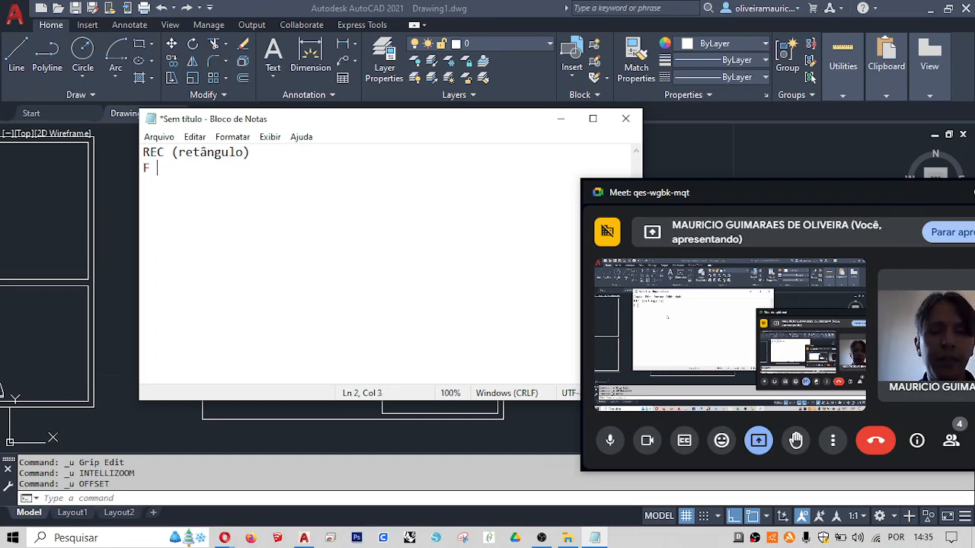
pyautogui.write('(fillet)')
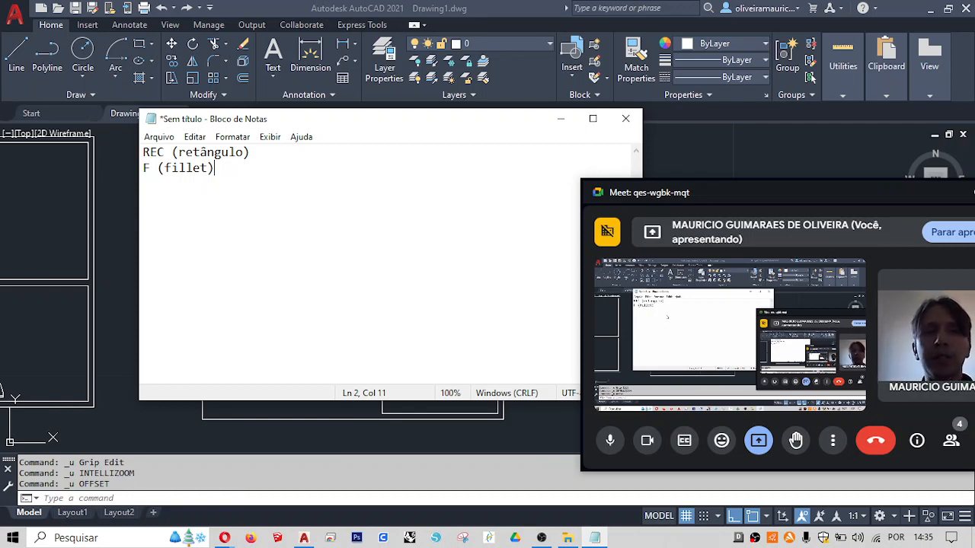
# - Switch back to AutoCAD and, with Ortho off, draw a line slanting up to the right in the empty area beside the plan
pyautogui.click(711, 133)
pyautogui.moveTo(409, 196)
pyautogui.mouseDown(button='middle')
pyautogui.moveTo(32, 183)
pyautogui.moveTo(114, 180)
pyautogui.mouseUp(button='middle')
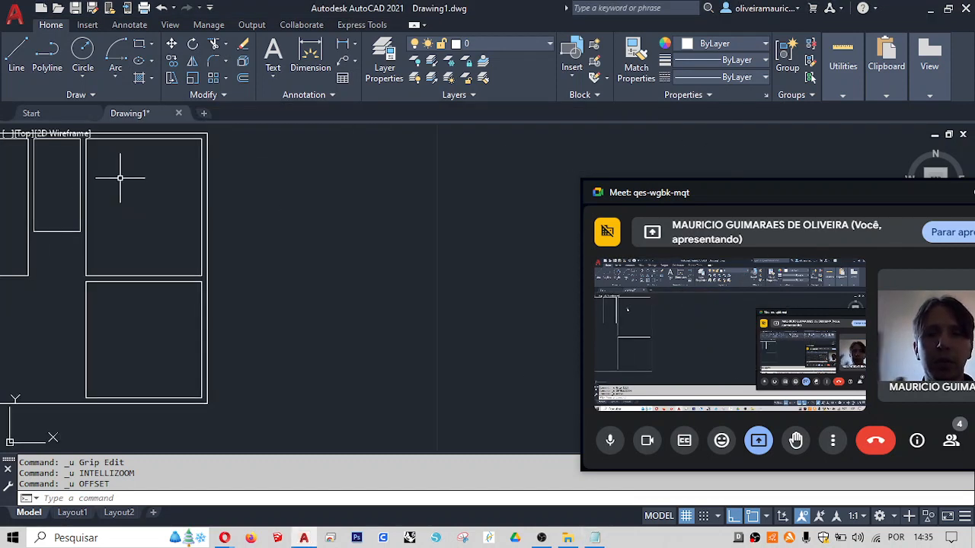
pyautogui.moveTo(271, 217); pyautogui.dragTo(124, 244, button='middle')
pyautogui.write('l')
pyautogui.press('Return')
pyautogui.click(203, 319)
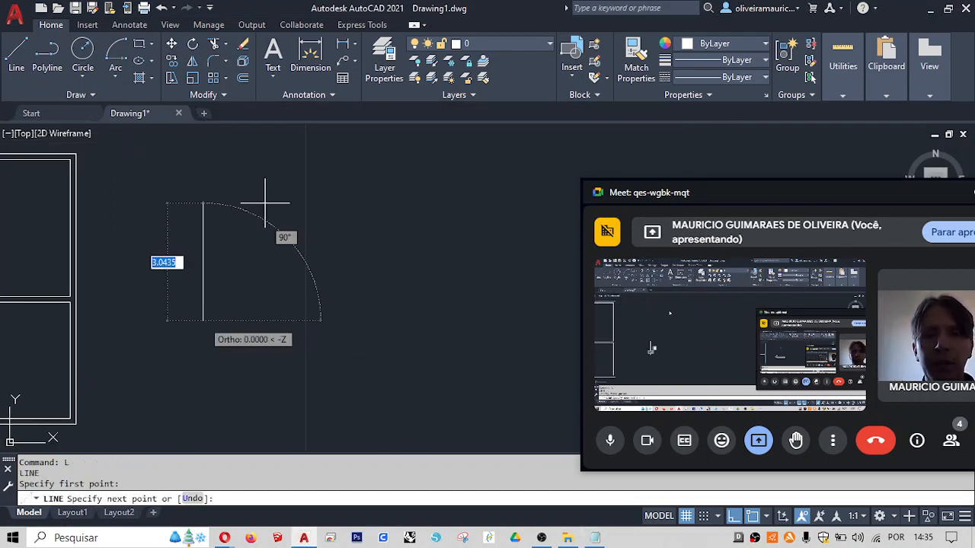
pyautogui.press('F8')
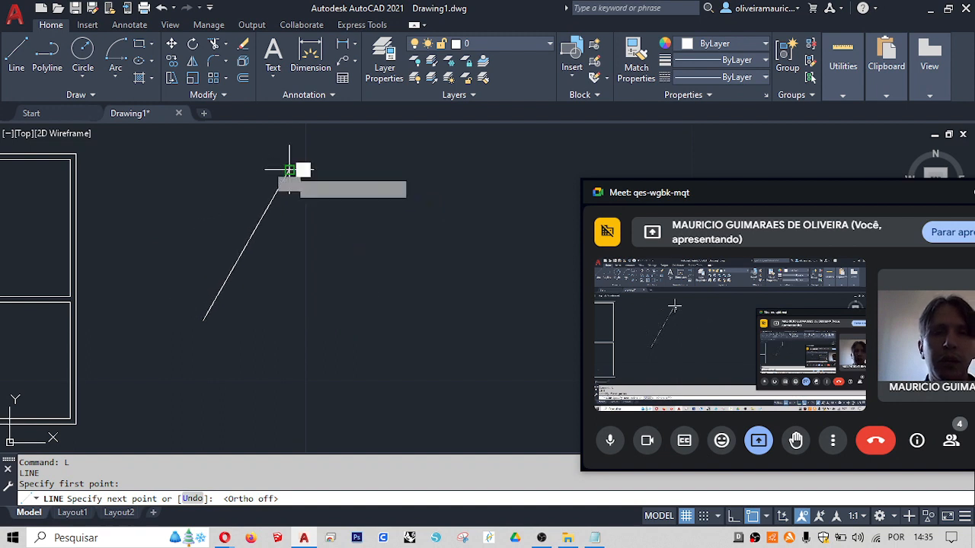
pyautogui.click(290, 169)
pyautogui.press('Return')
# - Draw a second, steeper line slanting down to the right beside the first slanted line
pyautogui.press('Return')
pyautogui.click(351, 186)
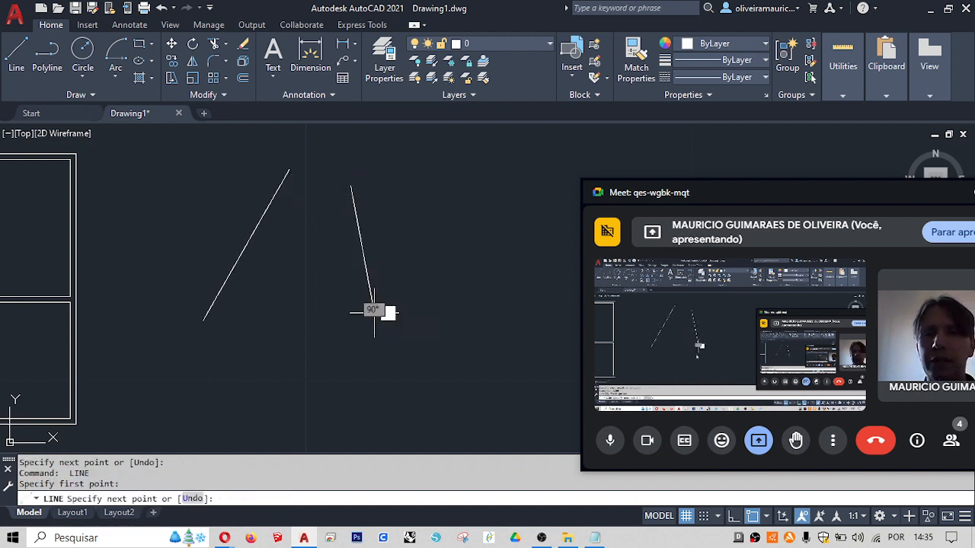
pyautogui.click(374, 313)
pyautogui.press('Escape')
# - Fillet the upper ends of the two slanted lines into a sharp corner with radius 0, and undo the fillet
pyautogui.moveTo(286, 228); pyautogui.dragTo(286, 292, button='middle')
pyautogui.scroll(3, 296, 254)
pyautogui.scroll(-3, 297, 255)
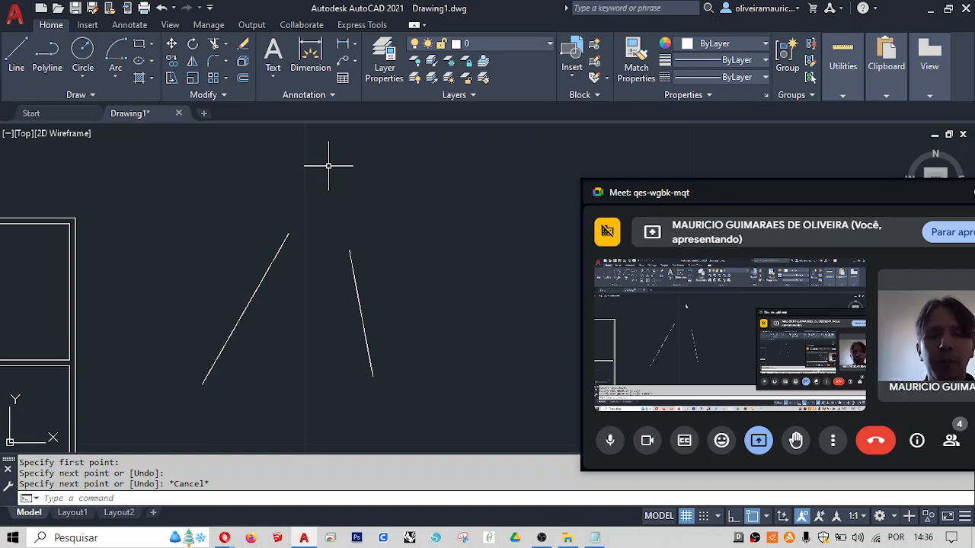
pyautogui.write('F')
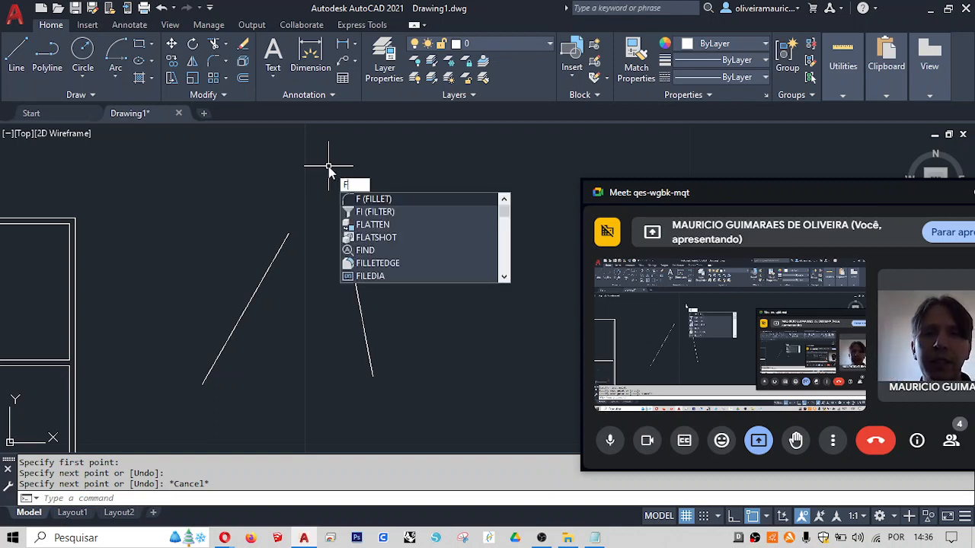
pyautogui.press('Return')
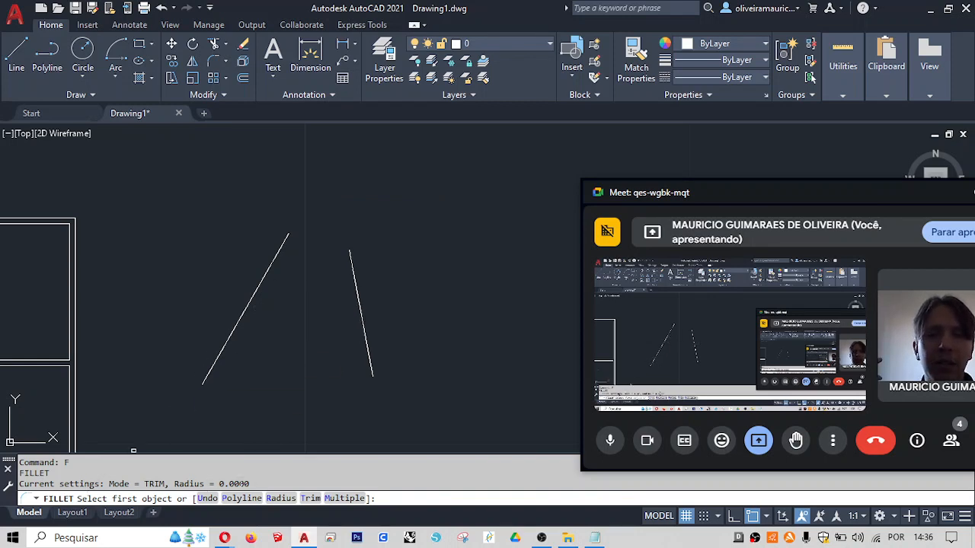
pyautogui.click(285, 247)
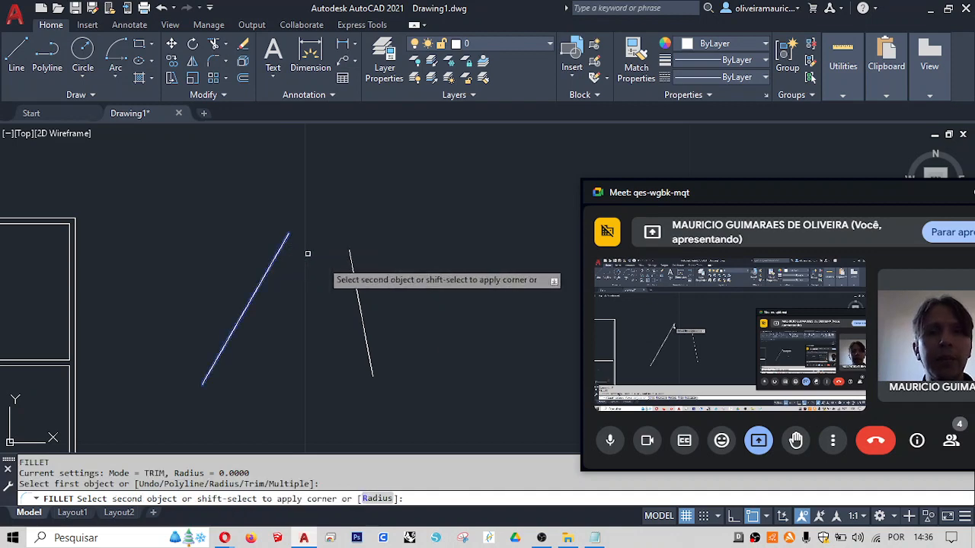
pyautogui.click(350, 259)
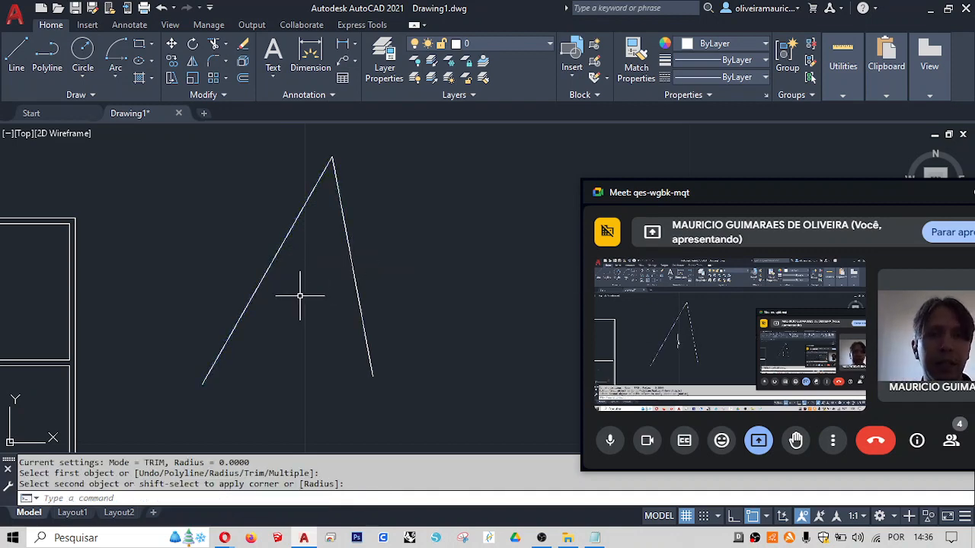
pyautogui.hotkey('ctrl', 'z')
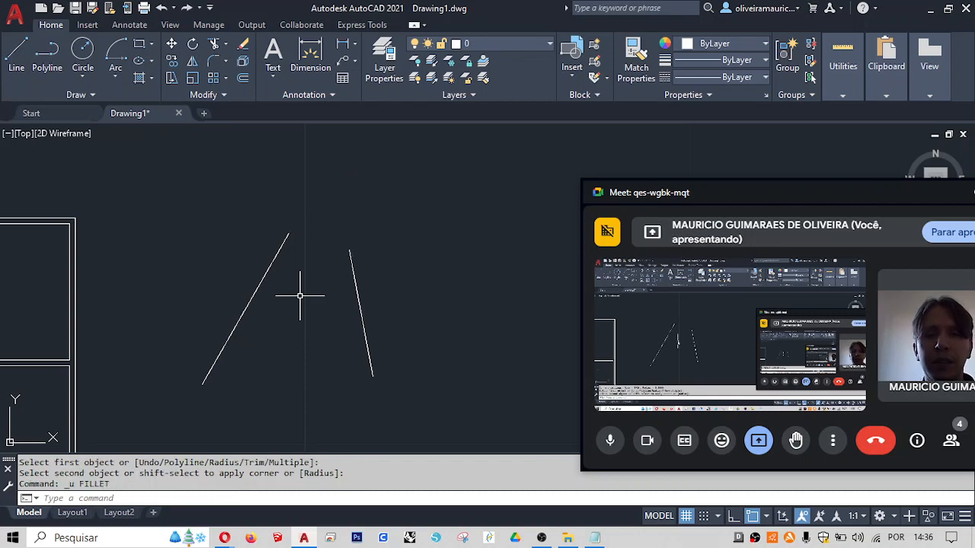
# - Set the fillet radius to 0.5 and start filleting the two slanted lines from the longer one
pyautogui.write('F')
pyautogui.press('Return')
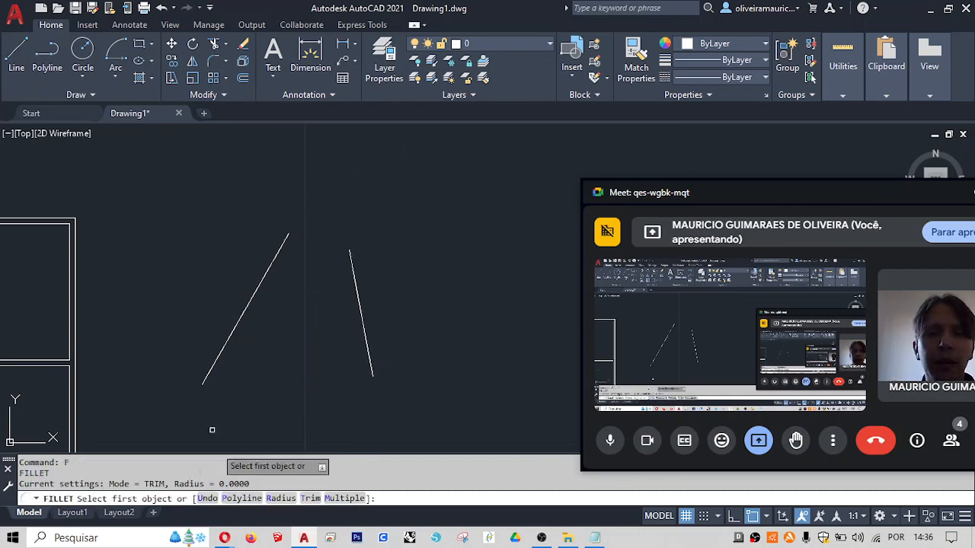
pyautogui.click(276, 498)
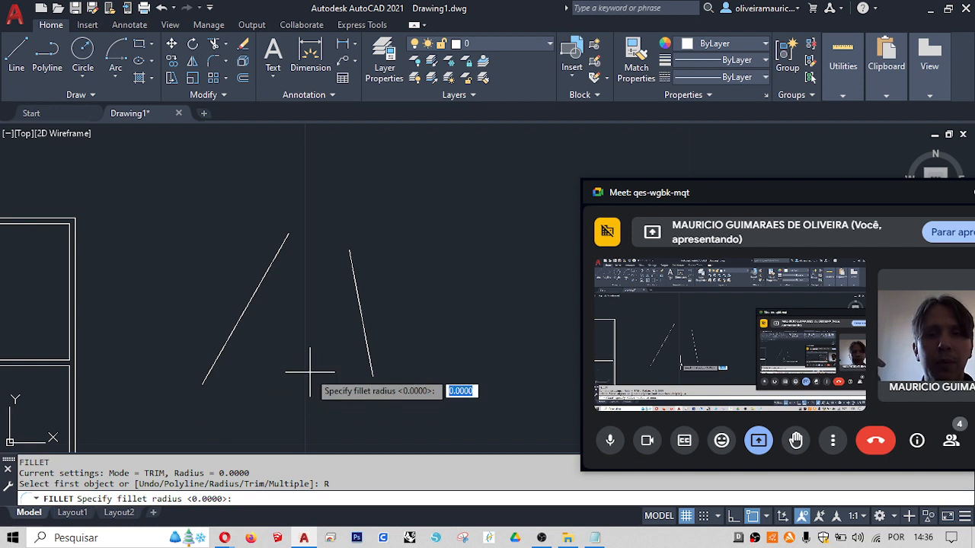
pyautogui.write('.5')
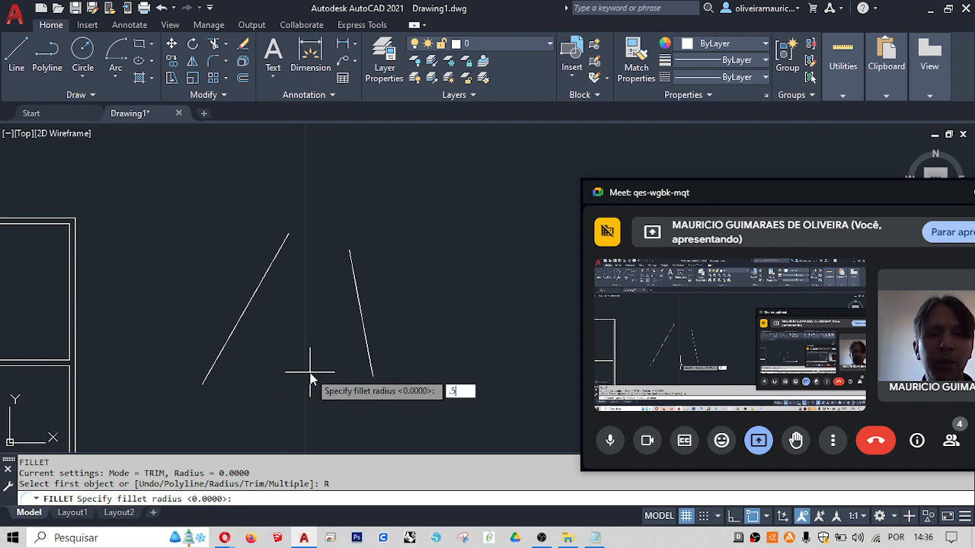
pyautogui.press('Return')
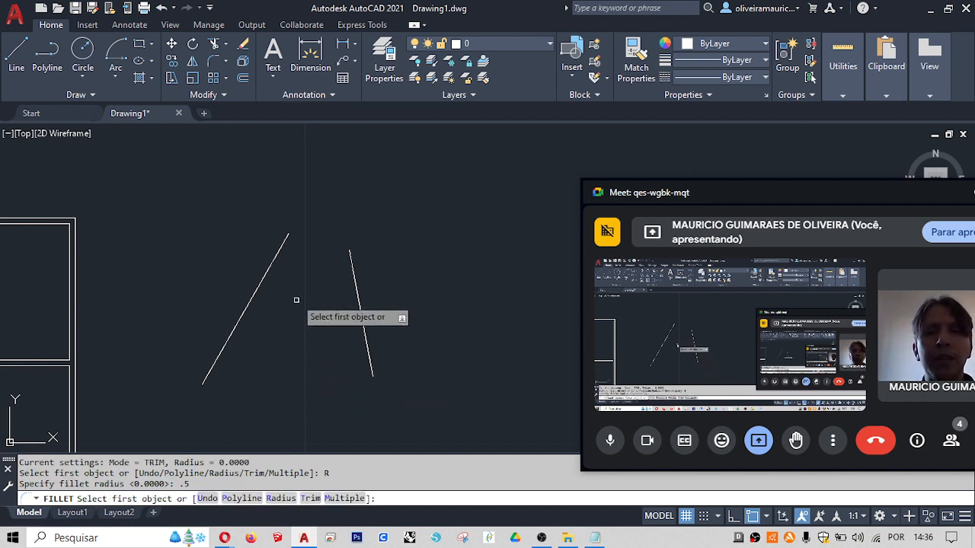
pyautogui.click(272, 263)
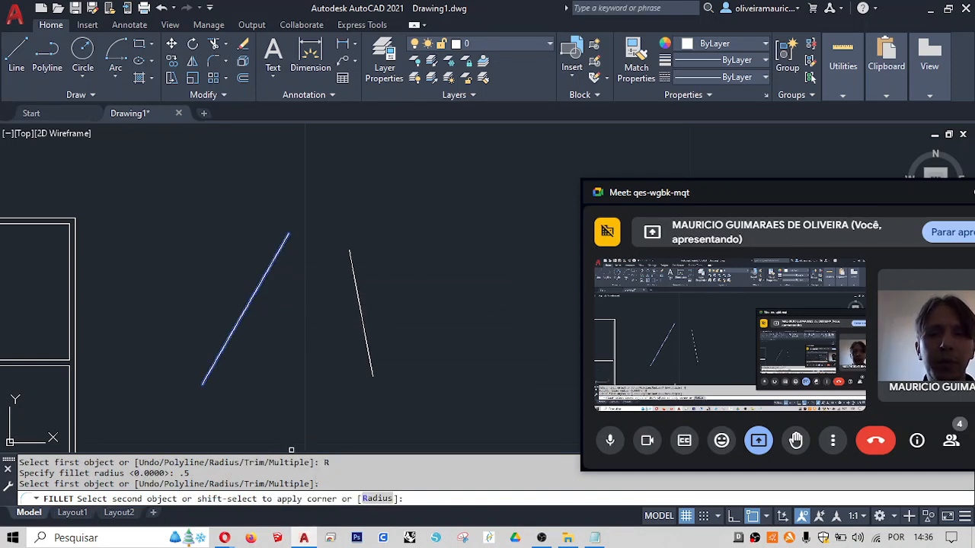
# - Try a 0.5-radius fillet between the two slanted lines, and undo it after inspecting the arc
pyautogui.click(353, 266)
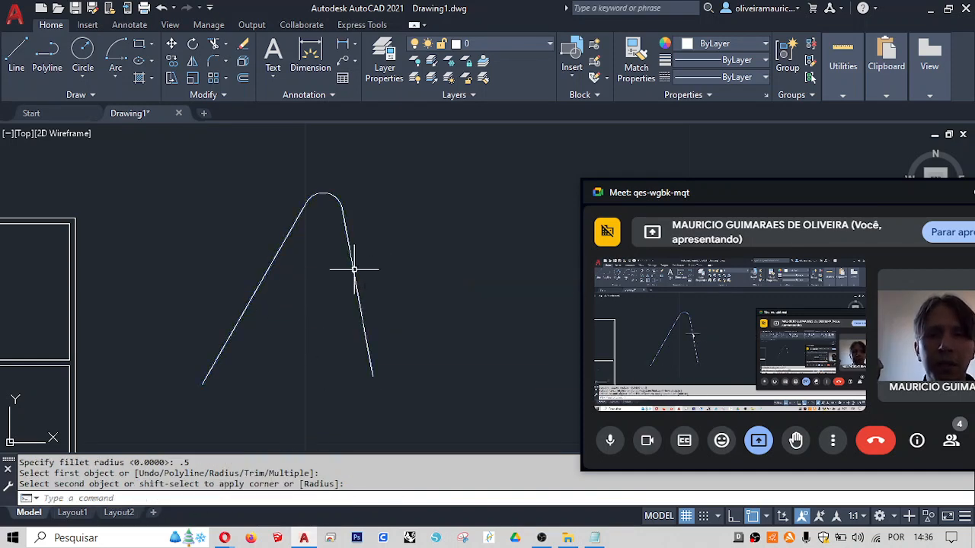
pyautogui.click(345, 198)
pyautogui.click(305, 197)
pyautogui.scroll(2, 302, 199)
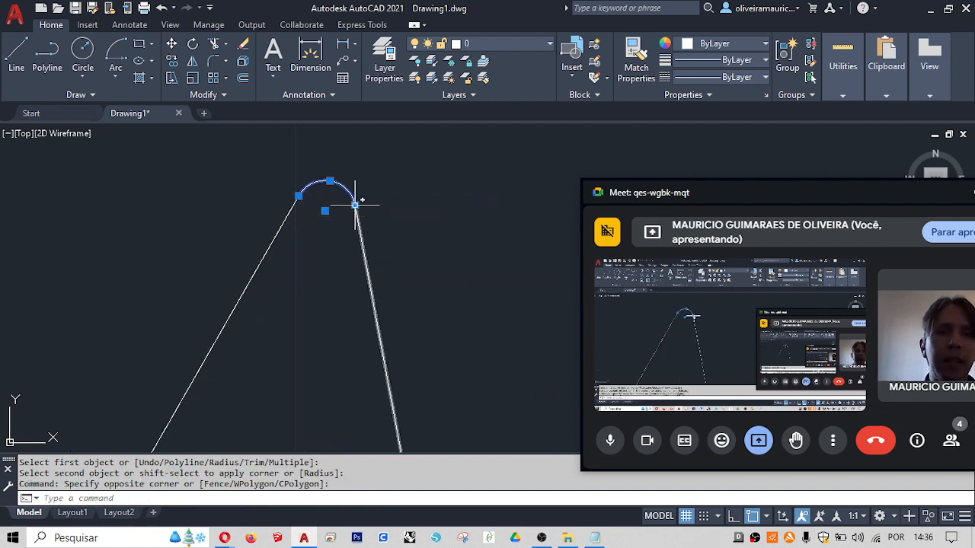
pyautogui.moveTo(356, 205)
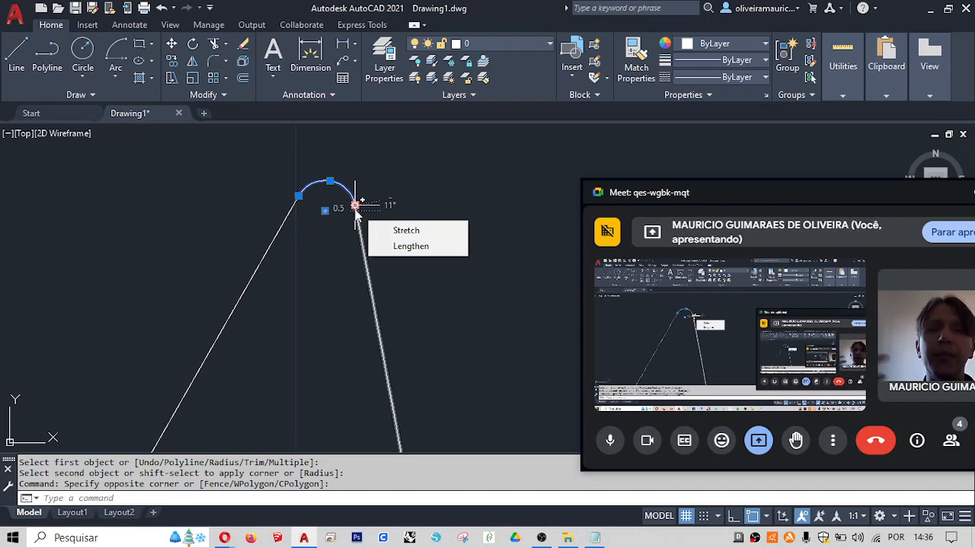
pyautogui.scroll(-2, 383, 256)
pyautogui.moveTo(379, 256); pyautogui.dragTo(332, 246, button='middle')
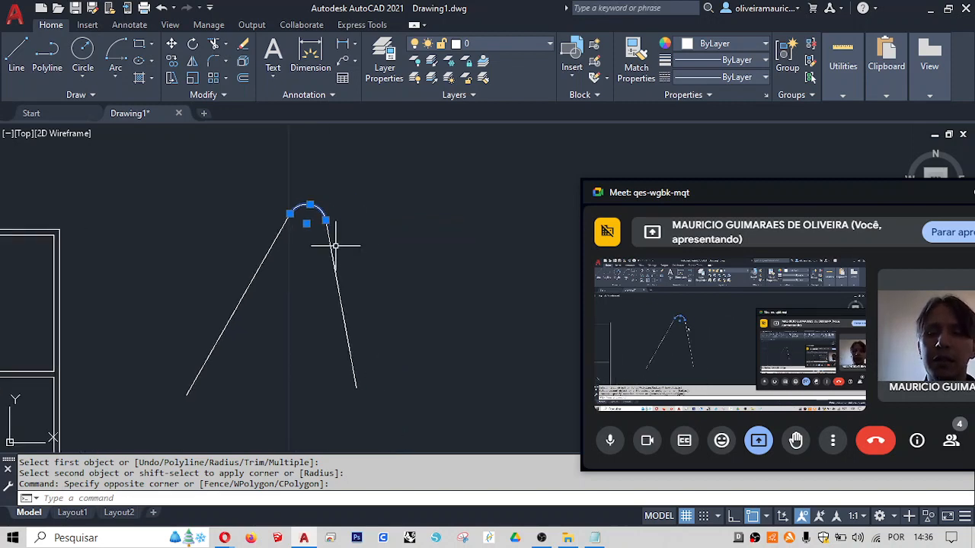
pyautogui.press('Escape')
pyautogui.press('Escape')
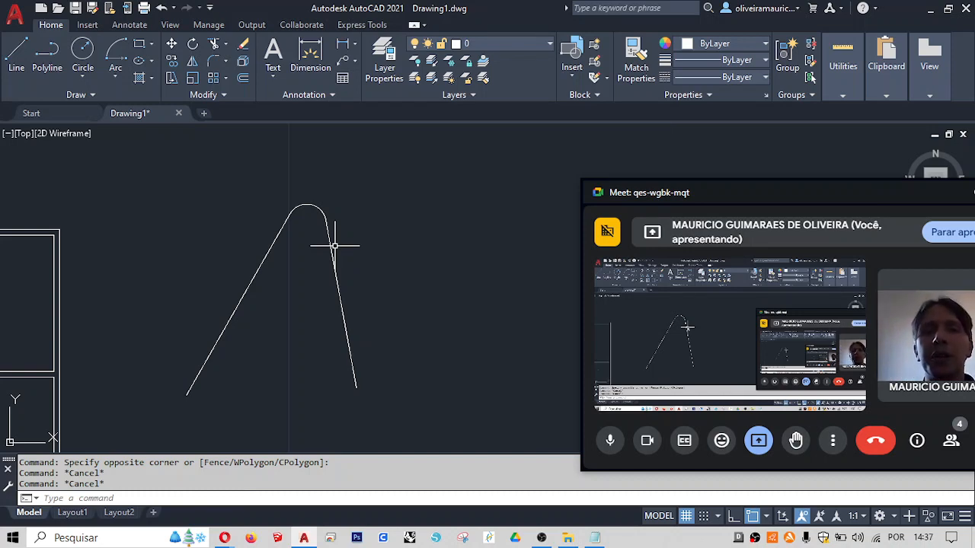
pyautogui.hotkey('ctrl', 'z')
pyautogui.hotkey('ctrl', 'z')
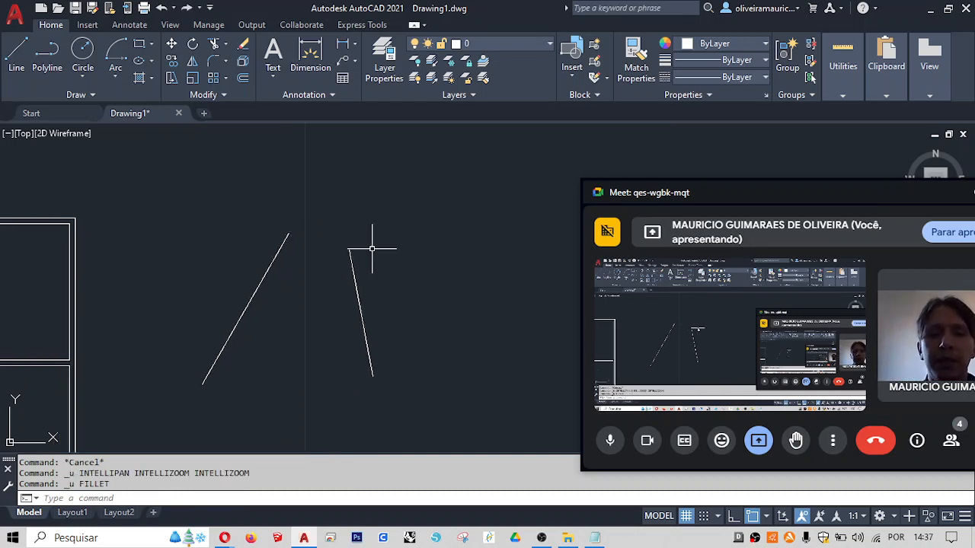
# - Fillet the two slanted lines with a radius of 1
pyautogui.write('fillet')
pyautogui.press('Return')
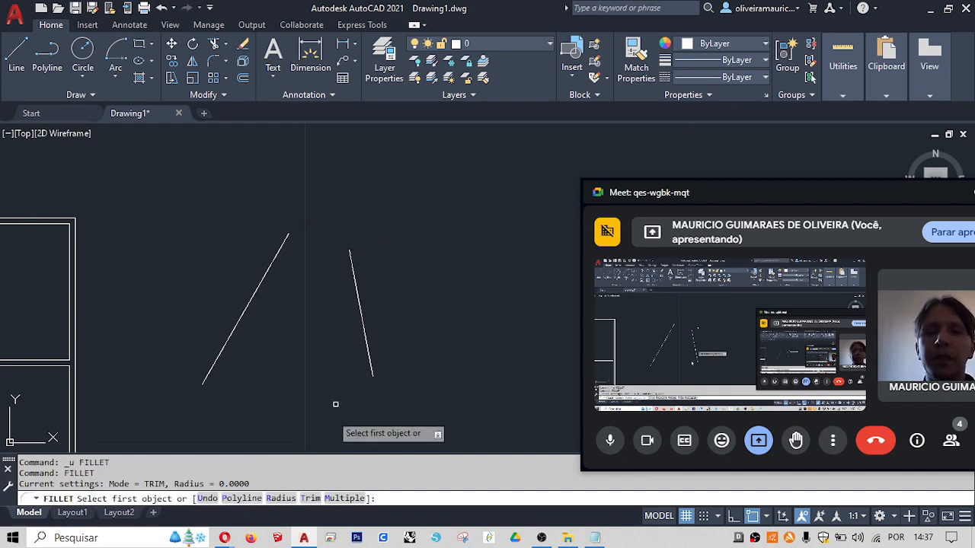
pyautogui.write('r')
pyautogui.press('Return')
pyautogui.write('1')
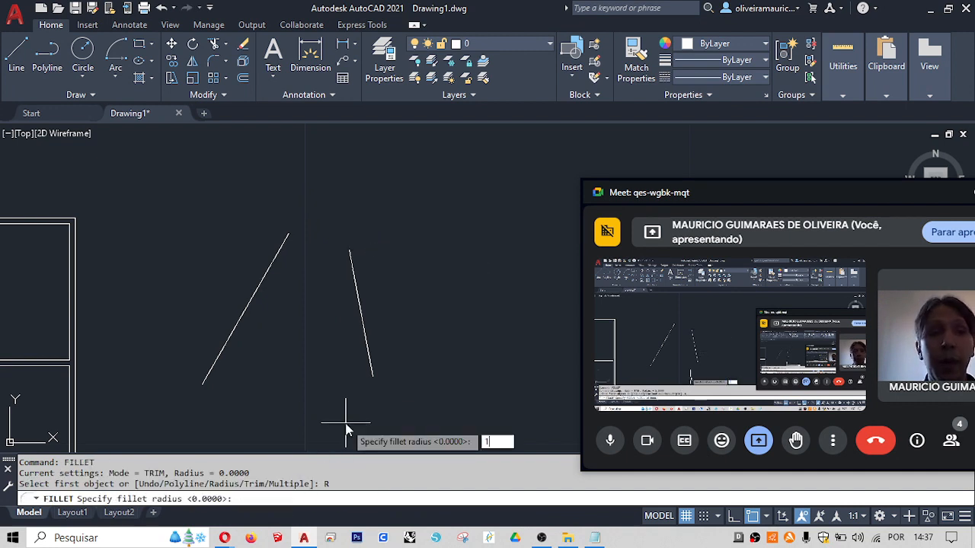
pyautogui.press('Return')
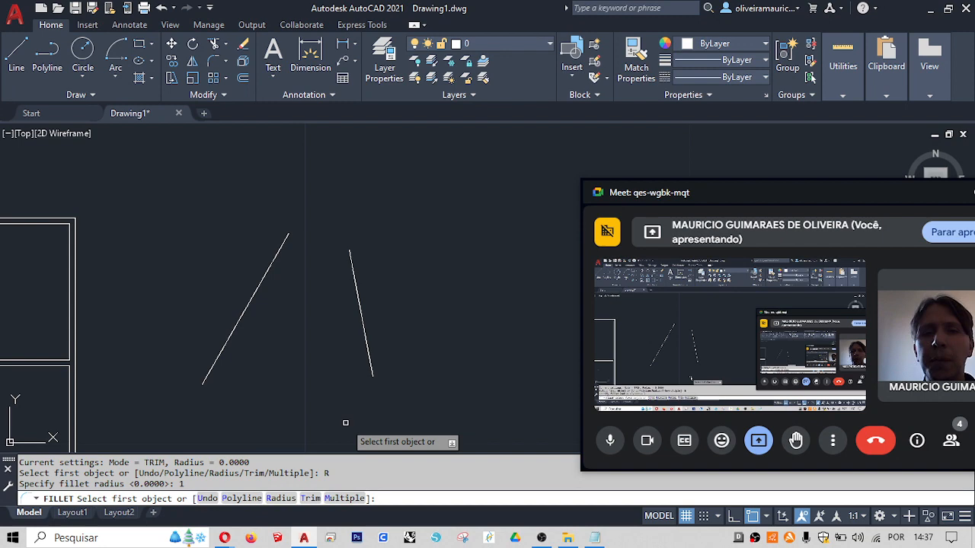
pyautogui.click(265, 270)
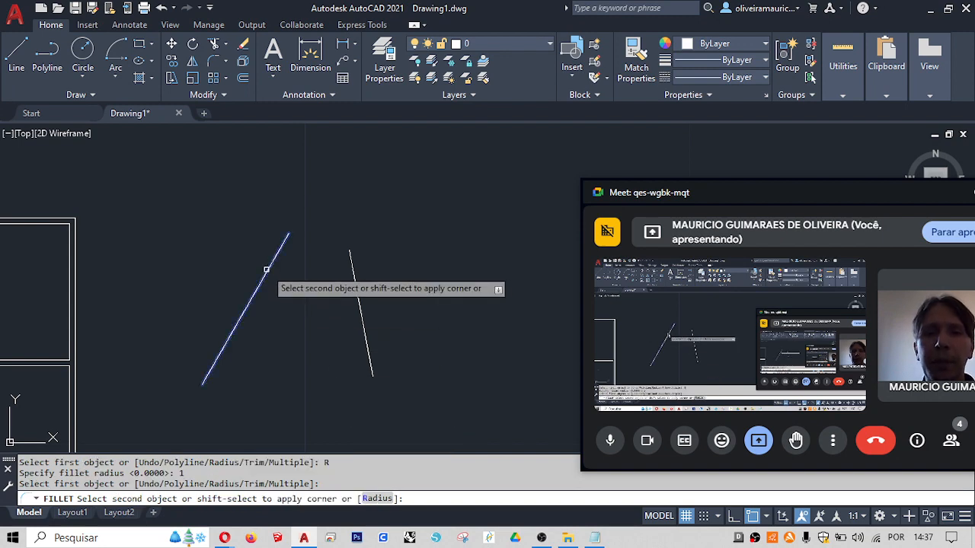
pyautogui.click(352, 267)
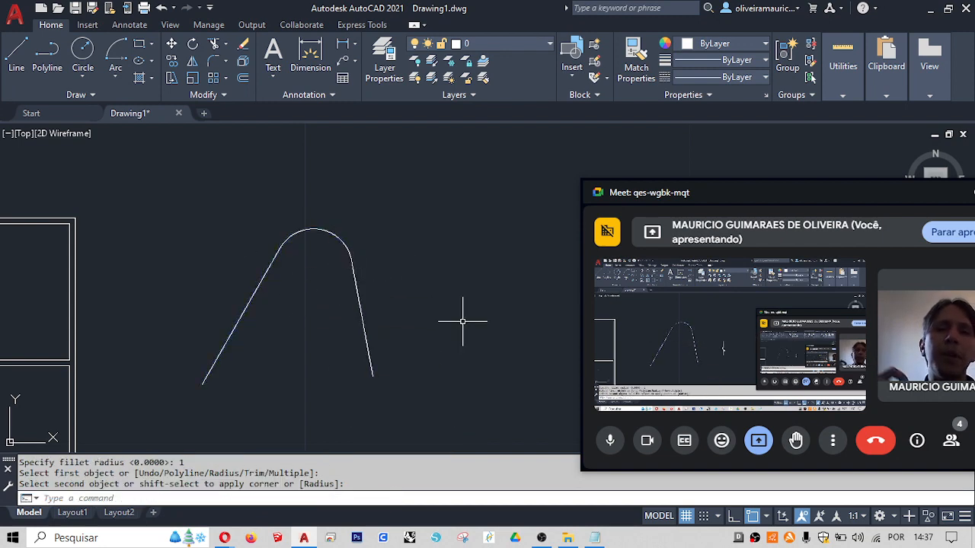
# - Examine the fillet arc and the slanted lines it connects by selecting them, leaving nothing selected
pyautogui.click(392, 309)
pyautogui.click(343, 252)
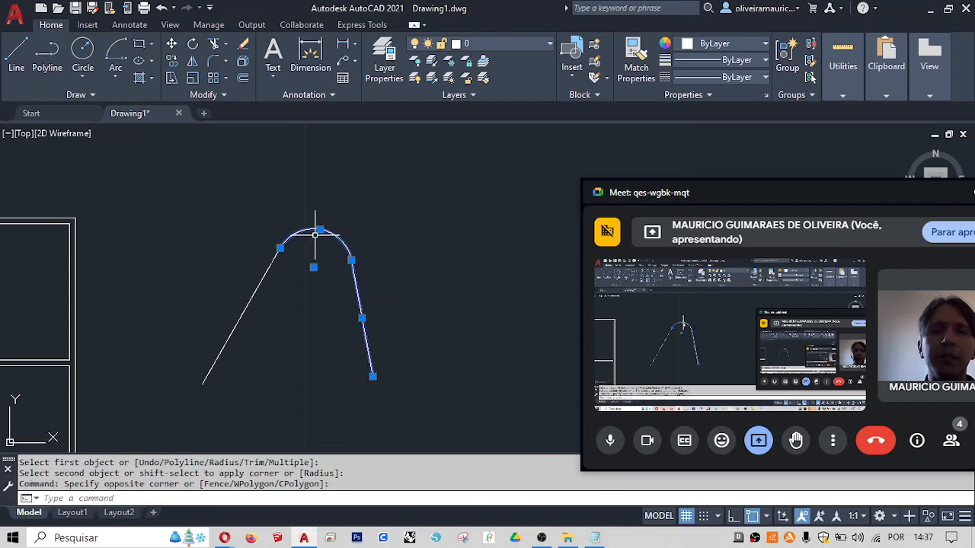
pyautogui.press('Escape')
pyautogui.press('Escape')
pyautogui.click(287, 290)
pyautogui.click(260, 224)
pyautogui.press('Escape')
pyautogui.press('Escape')
pyautogui.press('Escape')
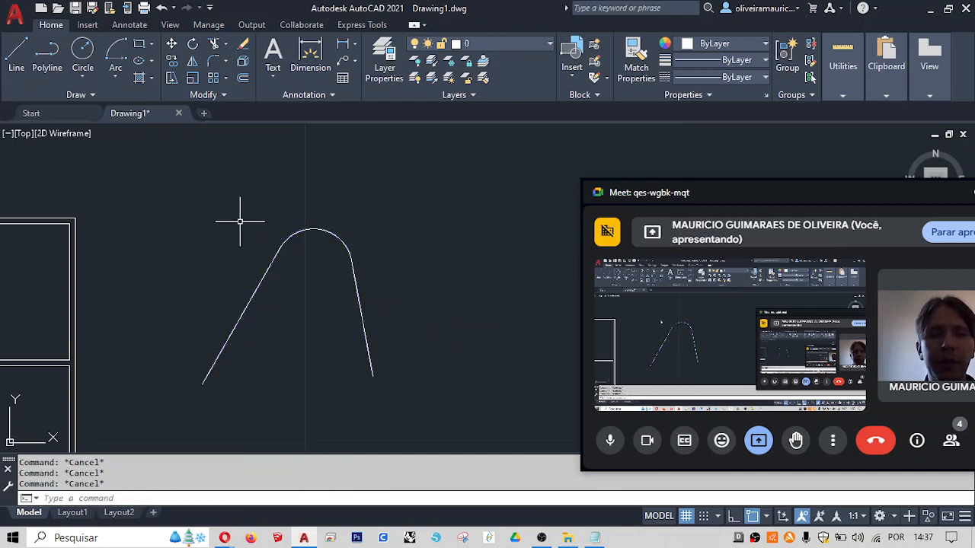
# - Delete the two slanted lines together with their connecting arc
pyautogui.moveTo(231, 238); pyautogui.dragTo(386, 224, button='middle')
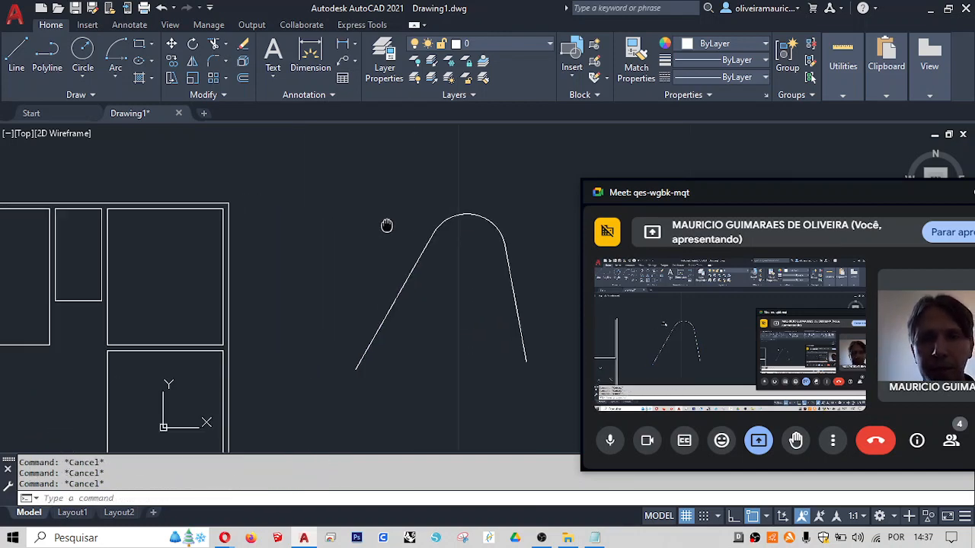
pyautogui.click(514, 186)
pyautogui.click(355, 303)
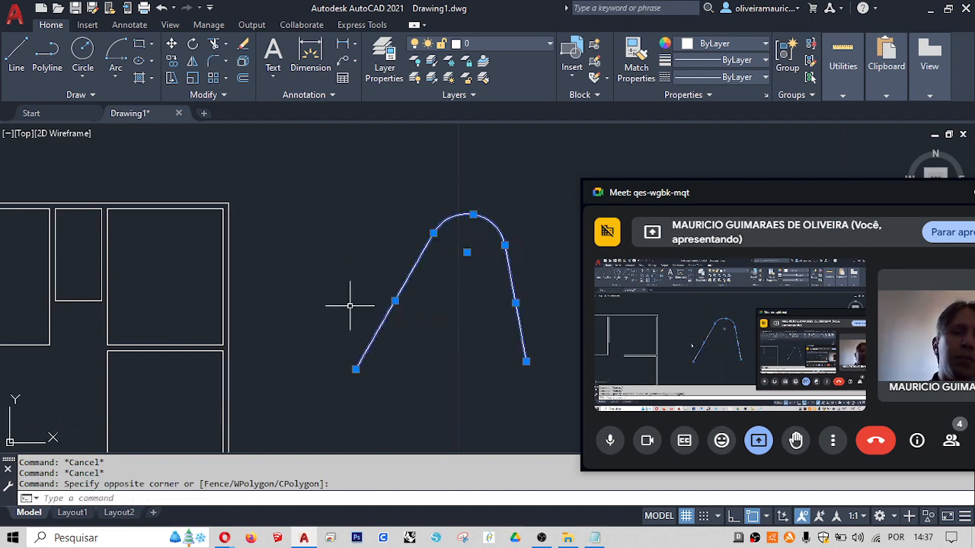
pyautogui.press('Delete')
pyautogui.scroll(-2, 276, 342)
pyautogui.moveTo(276, 342); pyautogui.dragTo(373, 280, button='middle')
pyautogui.write('f')
pyautogui.press('Return')
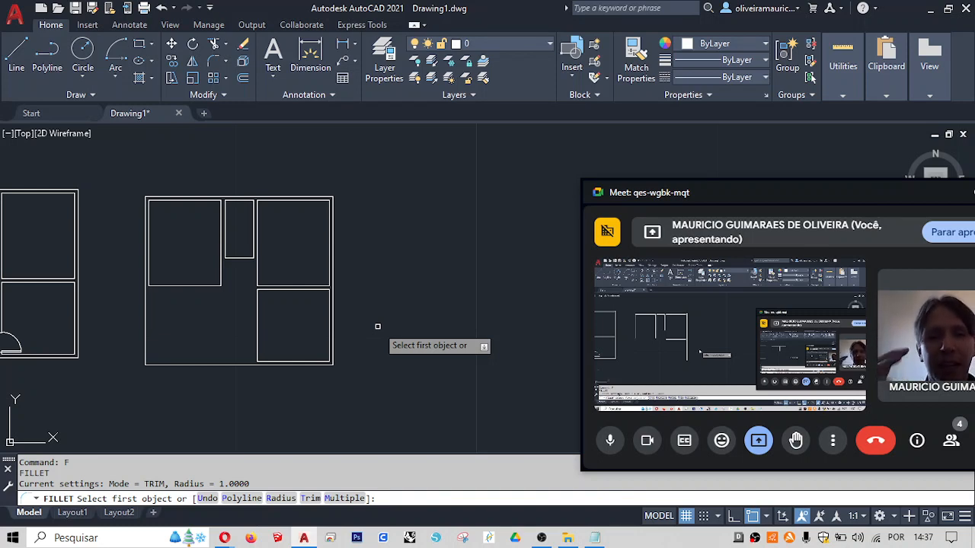
pyautogui.press('Escape')
# - Offset by 0.15 the bottom lines of the upper-left and narrow rooms downward, and the lower-right room's left line outward to the left
pyautogui.scroll(4, 174, 320)
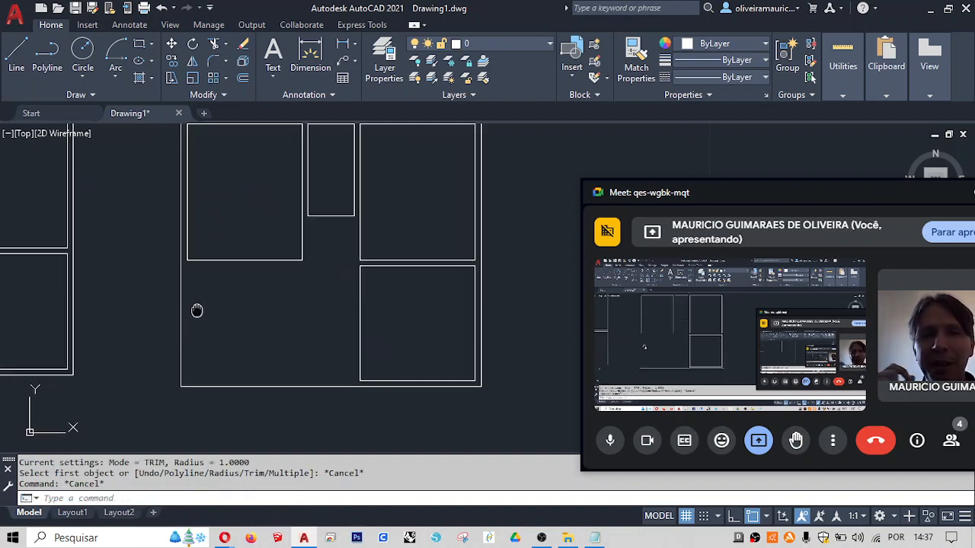
pyautogui.write('o')
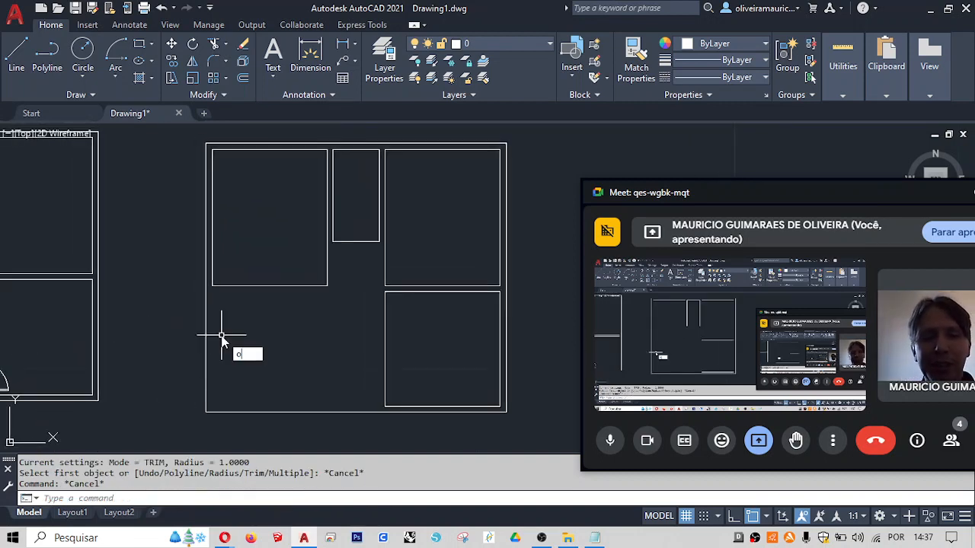
pyautogui.press('Return')
pyautogui.write('.15')
pyautogui.press('Return')
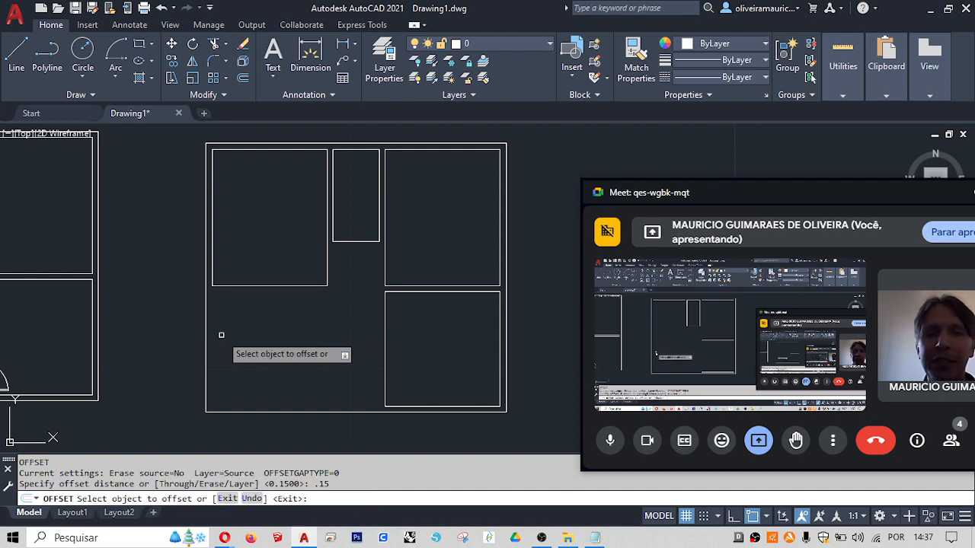
pyautogui.click(259, 286)
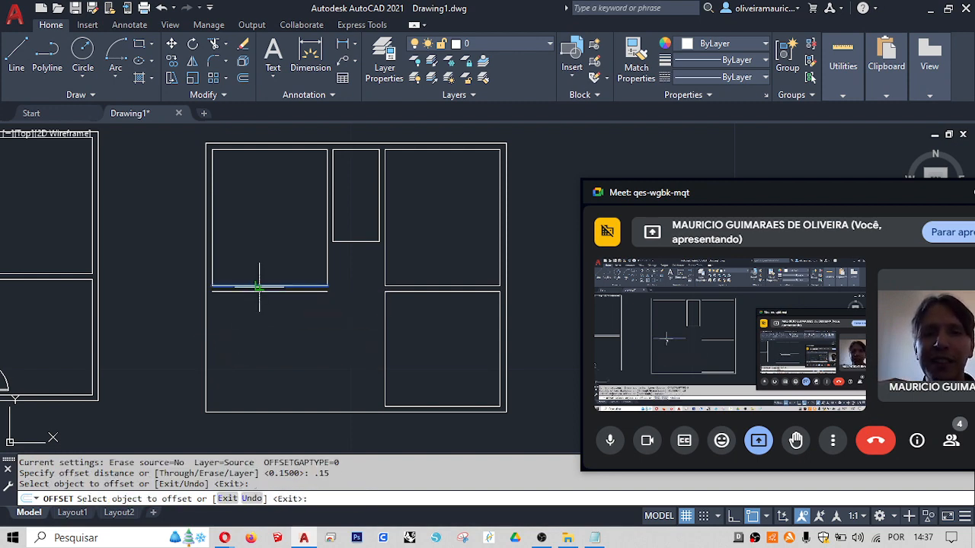
pyautogui.click(258, 342)
pyautogui.click(342, 243)
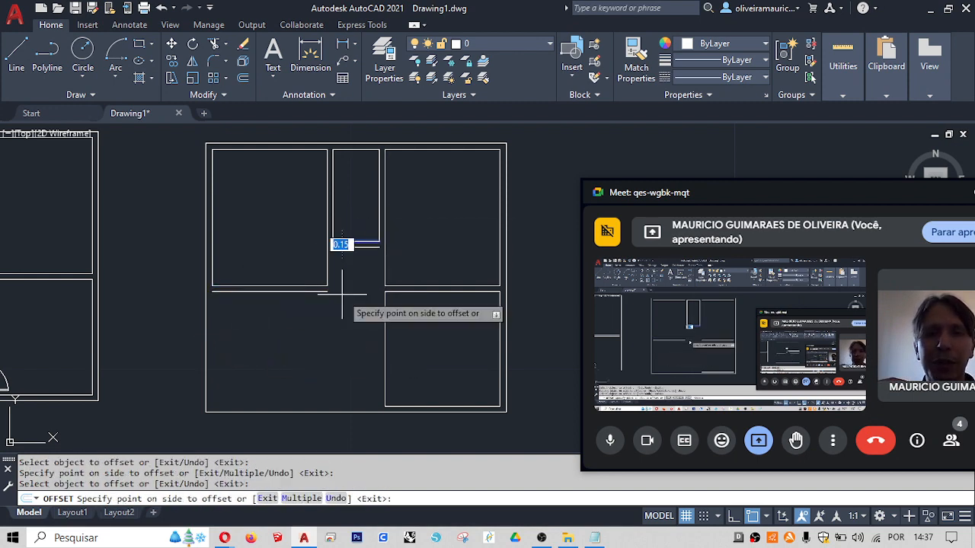
pyautogui.click(356, 265)
pyautogui.click(385, 333)
pyautogui.click(337, 329)
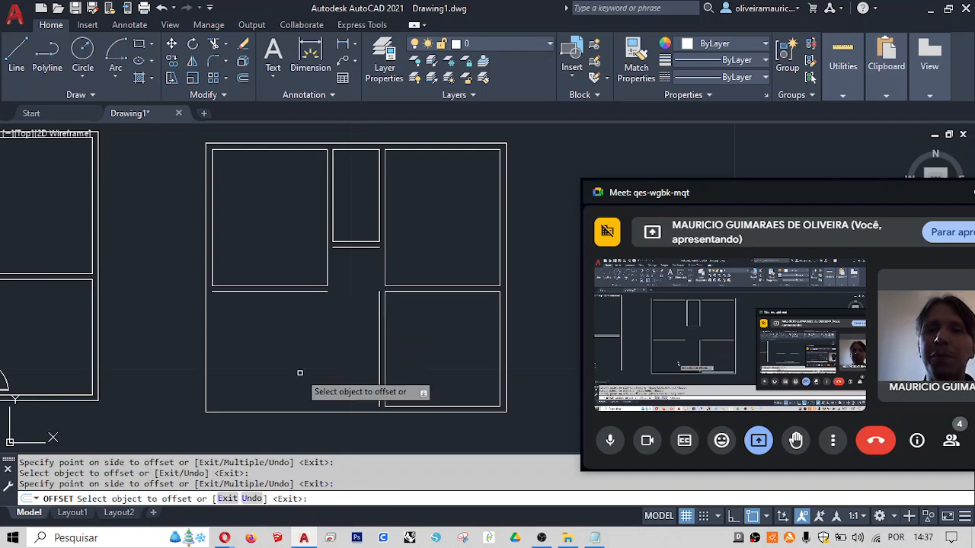
pyautogui.press('Return')
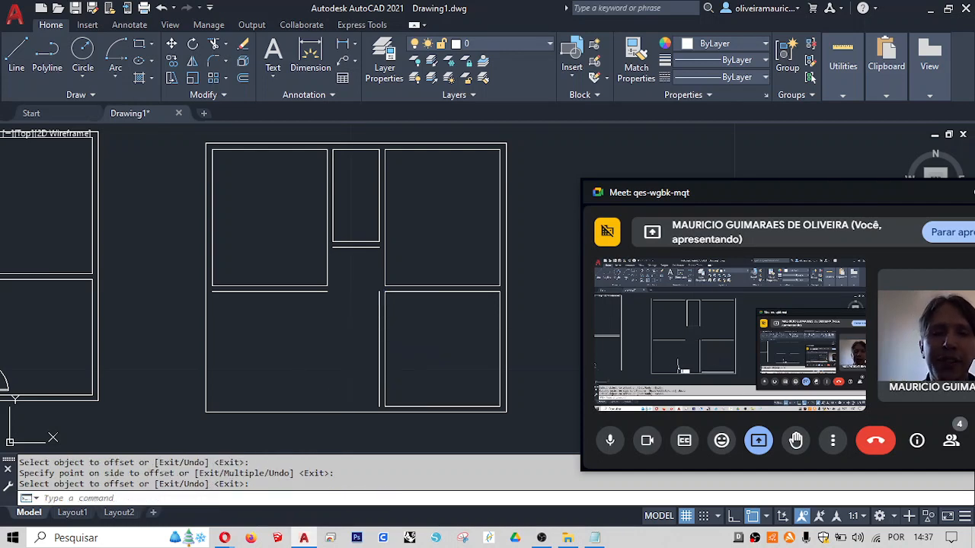
# - Use Fillet to join the offset line below the narrow room and the offset vertical wall line in a sharp corner
pyautogui.write('F')
pyautogui.press('Return')
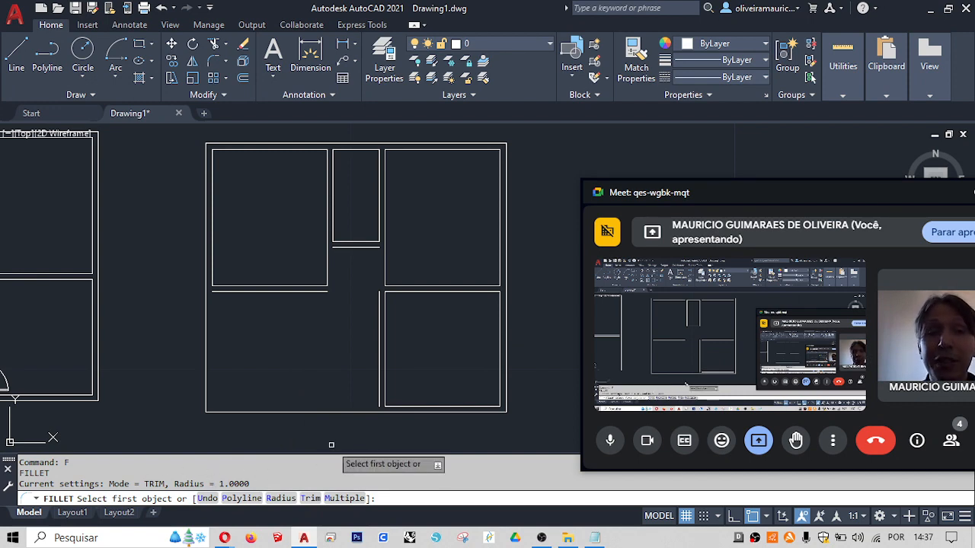
pyautogui.click(367, 246)
pyautogui.click(378, 300)
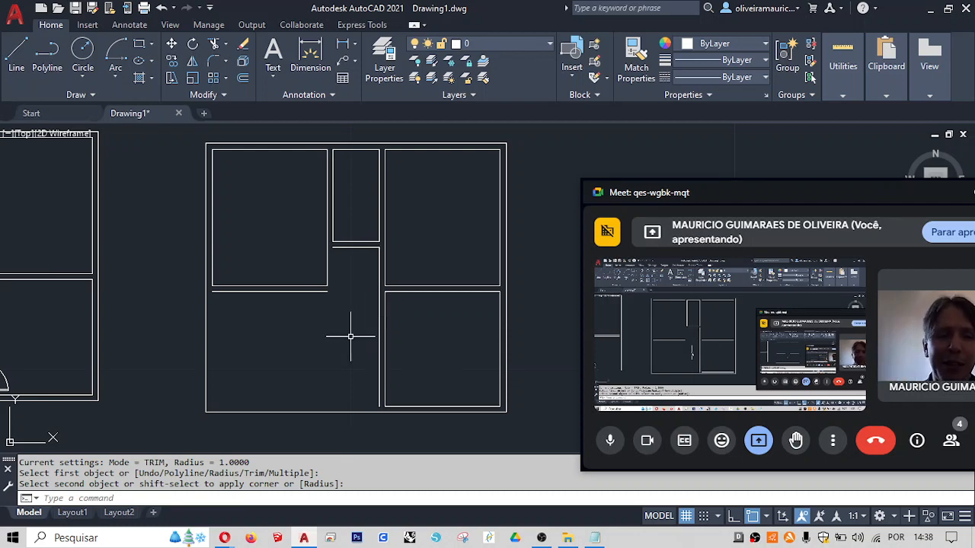
# - With Ortho on, draw a horizontal line leftward from the lower end of the offset vertical wall line, part-way along the bottom wall
pyautogui.write('l')
pyautogui.press('Return')
pyautogui.click(379, 388)
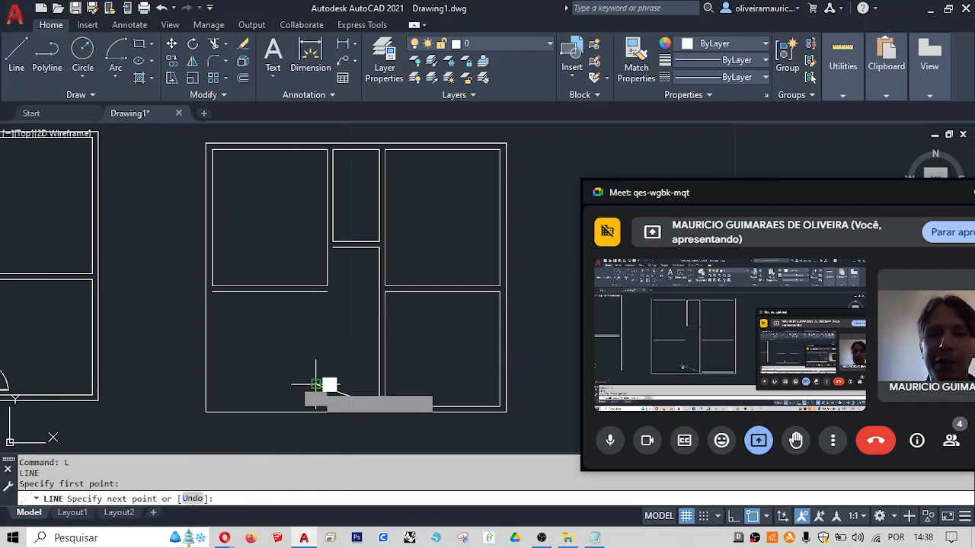
pyautogui.click(316, 384)
pyautogui.hotkey('ctrl', 'z')
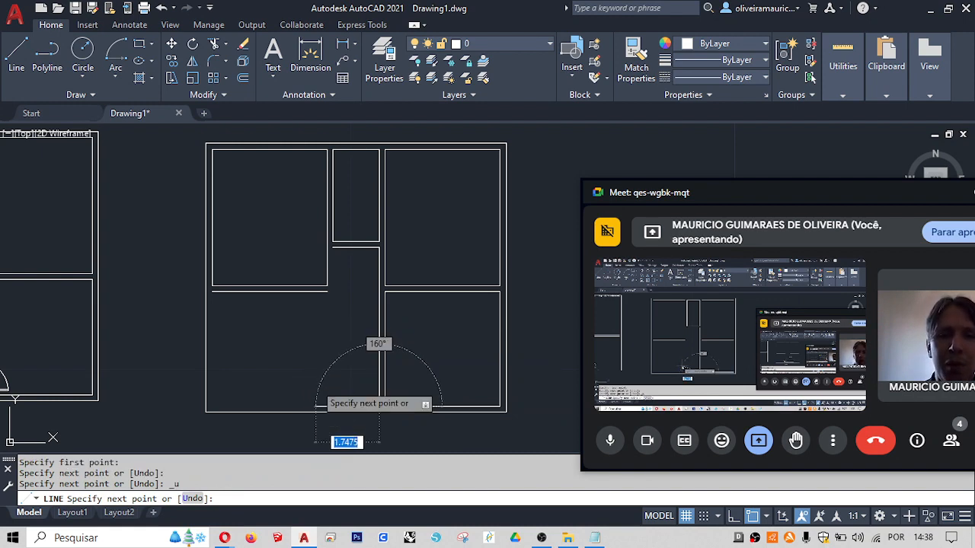
pyautogui.press('F8')
pyautogui.click(301, 398)
pyautogui.press('Return')
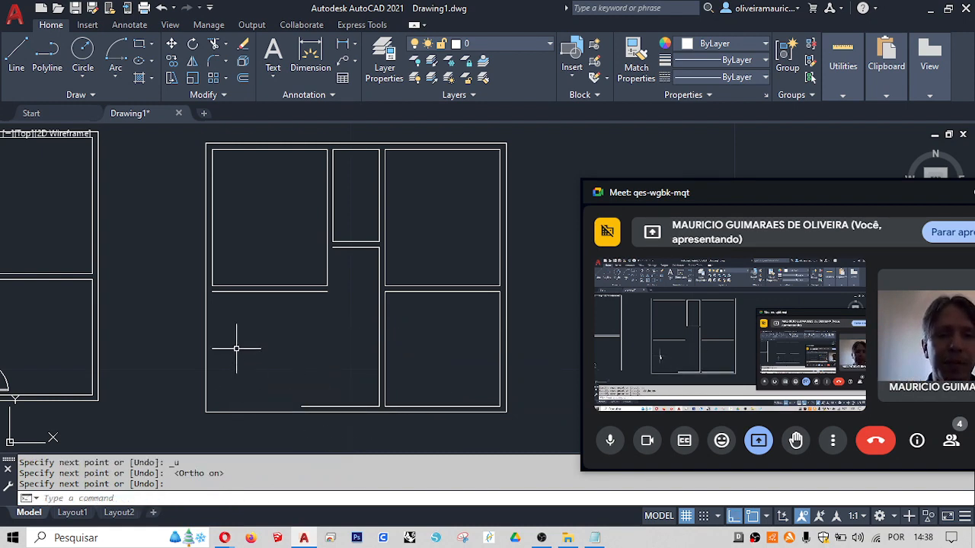
# - Draw a short vertical line down from the left end of the offset line below the upper-left room
pyautogui.write('l')
pyautogui.press('Return')
pyautogui.click(212, 293)
pyautogui.click(213, 332)
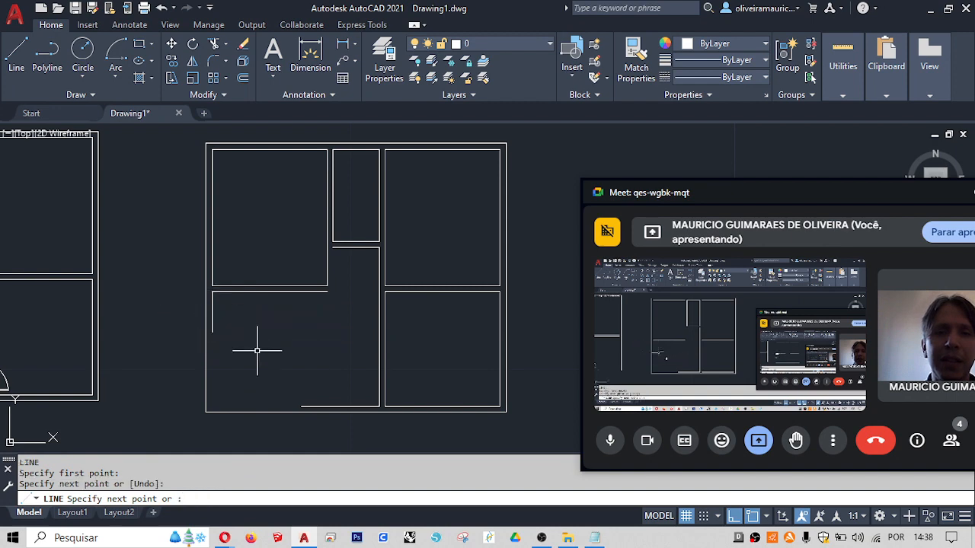
pyautogui.press('Escape')
# - Use Fillet to join the short left vertical line and the bottom inner wall line in a sharp corner
pyautogui.write('f')
pyautogui.press('Return')
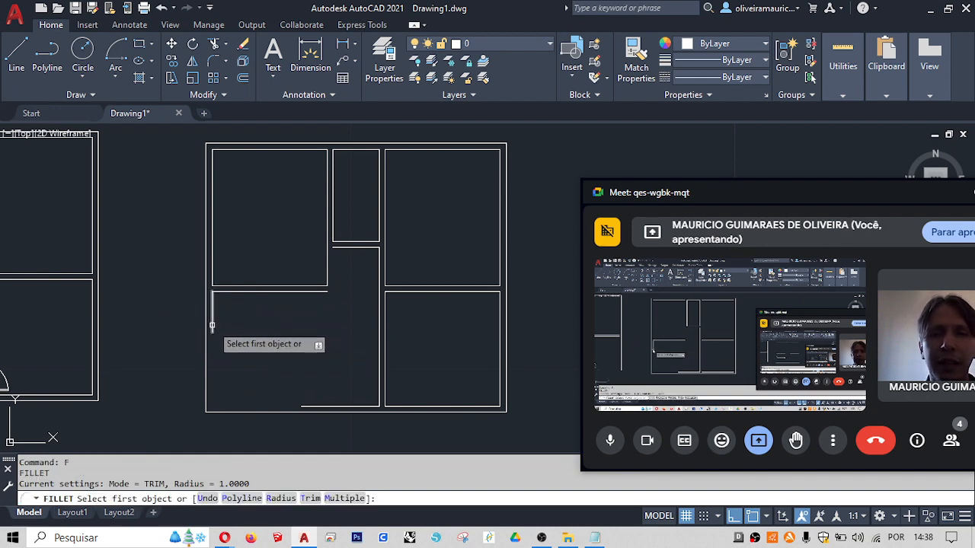
pyautogui.click(212, 325)
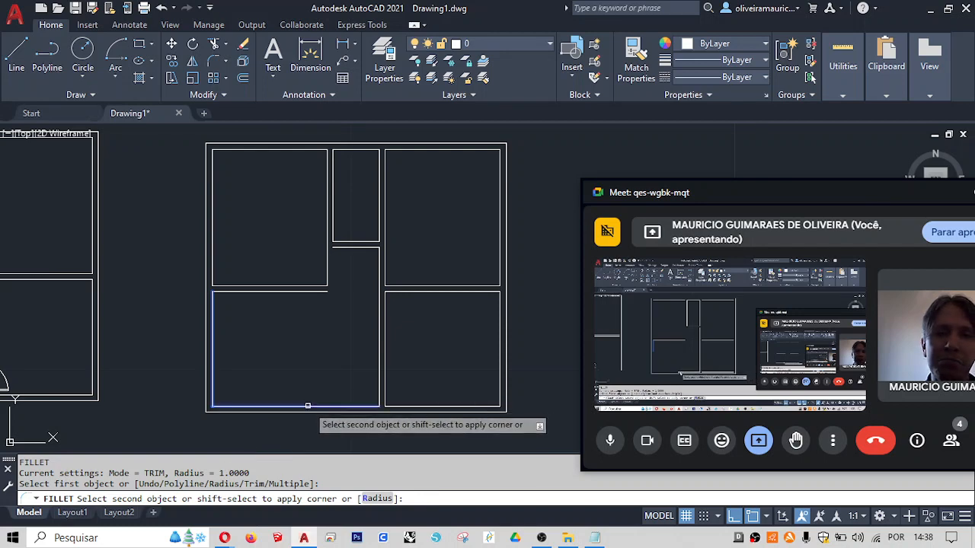
pyautogui.click(308, 406)
pyautogui.press('Return')
pyautogui.press('Escape')
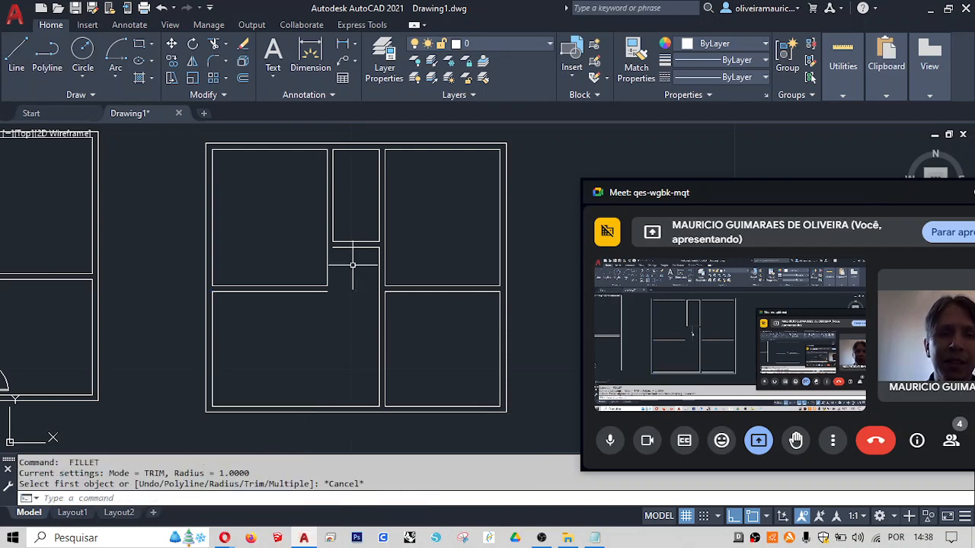
# - Draw a vertical line down from the left end of the offset line below the narrow room, past the upper-left room's lower wall
pyautogui.write('l')
pyautogui.press('Return')
pyautogui.click(333, 249)
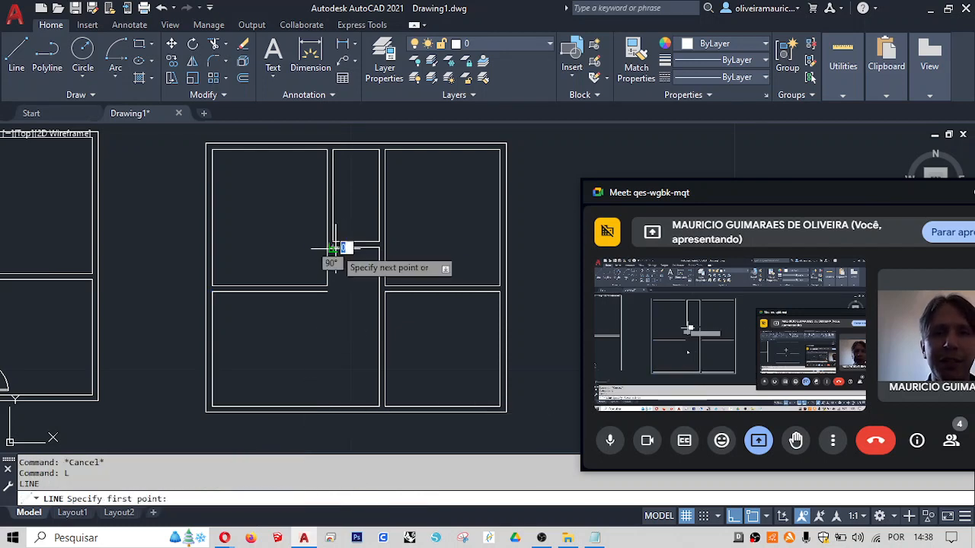
pyautogui.click(333, 374)
pyautogui.press('Escape')
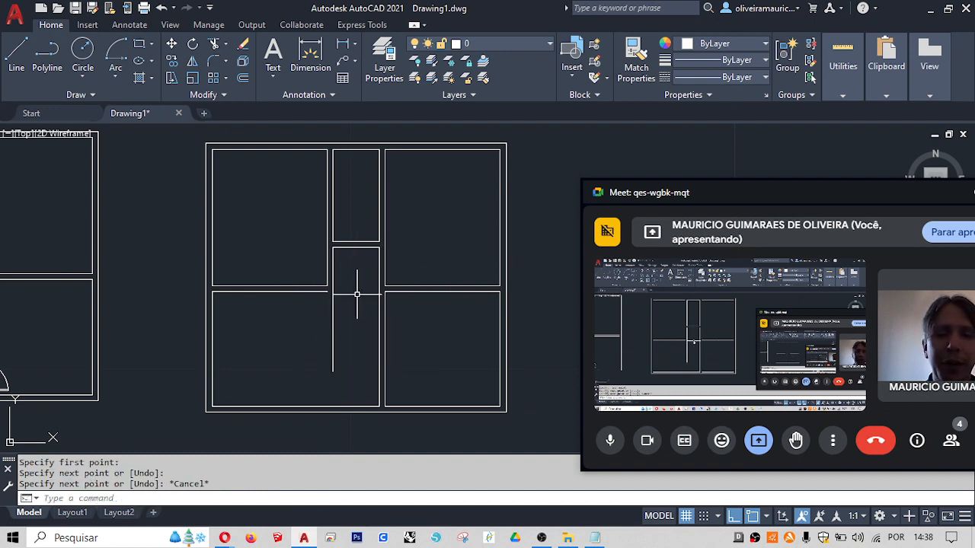
# - Use Fillet to join the upper-left room's outer lower wall line and the vertical line beside it in a sharp corner
pyautogui.write('f')
pyautogui.press('Return')
pyautogui.click(323, 291)
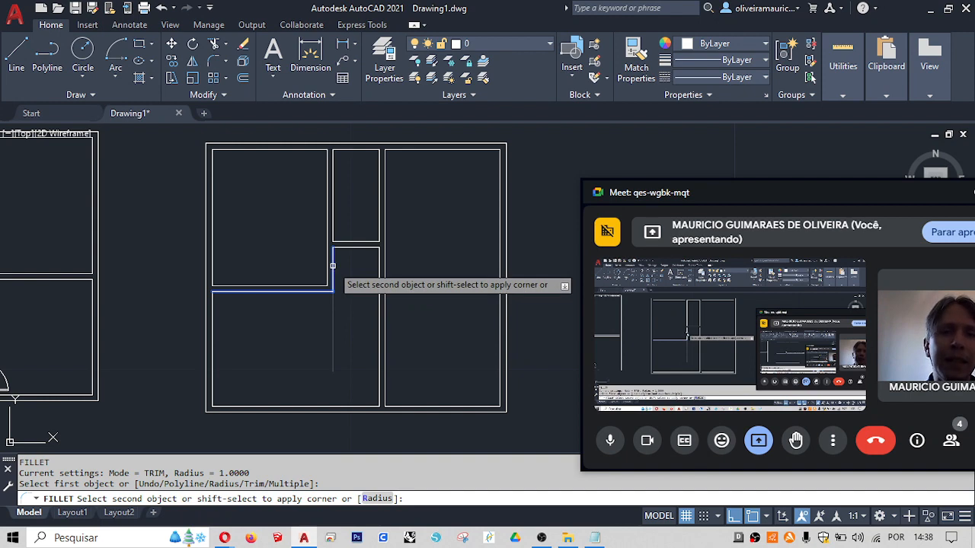
pyautogui.click(333, 266)
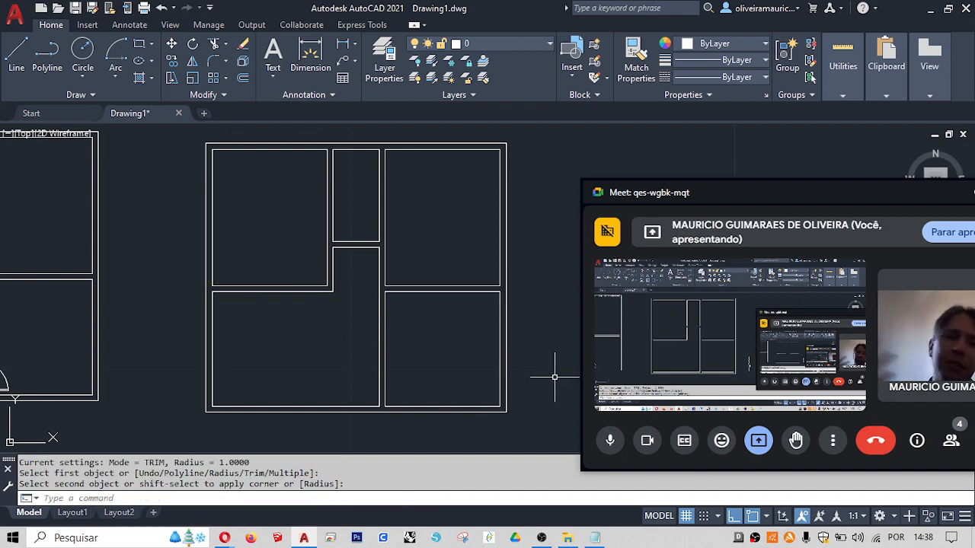
pyautogui.moveTo(446, 339)
pyautogui.mouseDown(button='middle')
pyautogui.moveTo(496, 327)
pyautogui.moveTo(442, 433)
pyautogui.mouseUp(button='middle')
pyautogui.click(594, 538)
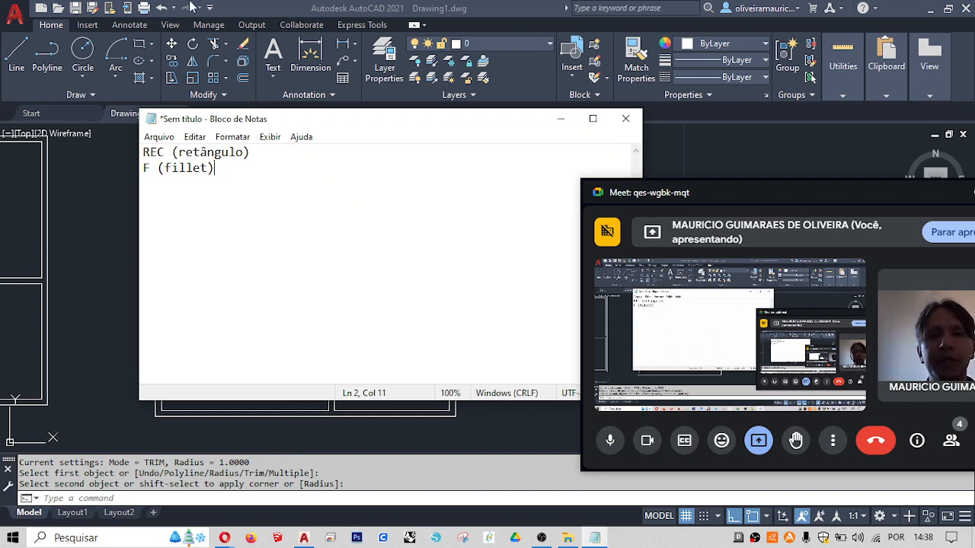
pyautogui.click(332, 13)
# - Draw a freehand three-point arc, curving downward, in the empty area right of the floor plan, with Ortho off for its end point
pyautogui.moveTo(413, 360); pyautogui.dragTo(205, 350, button='middle')
pyautogui.scroll(-2, 253, 361)
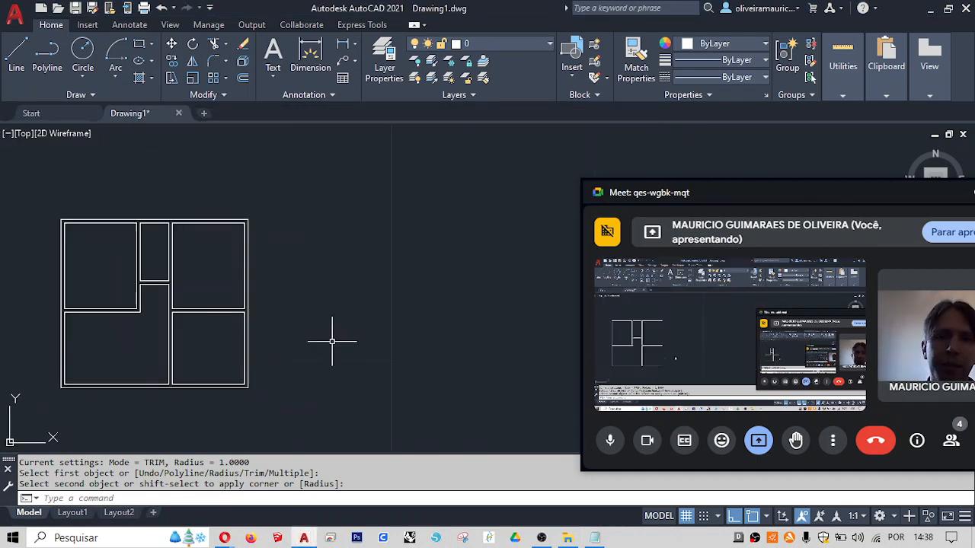
pyautogui.moveTo(332, 341); pyautogui.dragTo(271, 350, button='middle')
pyautogui.write('ra')
pyautogui.press('Escape')
pyautogui.press('Escape')
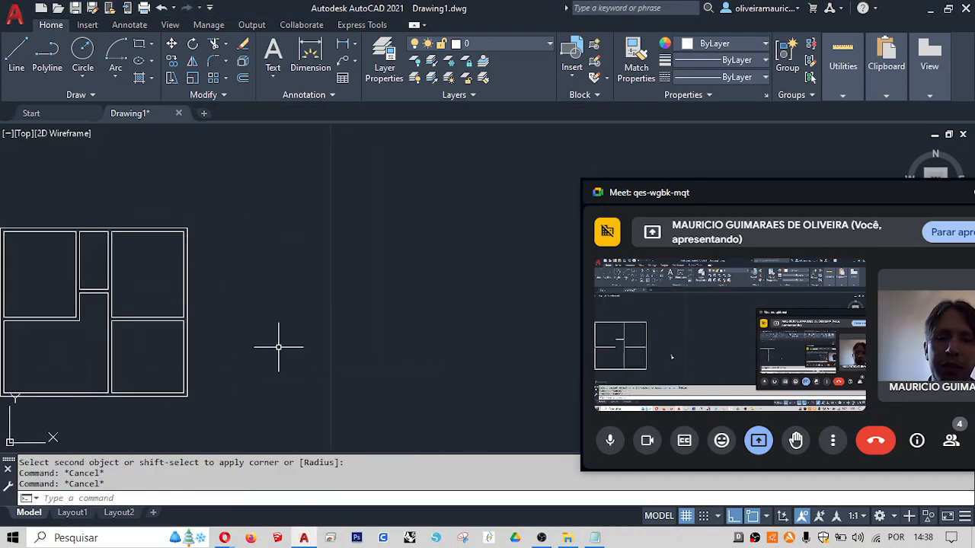
pyautogui.write('arc')
pyautogui.press('Return')
pyautogui.click(270, 371)
pyautogui.click(350, 328)
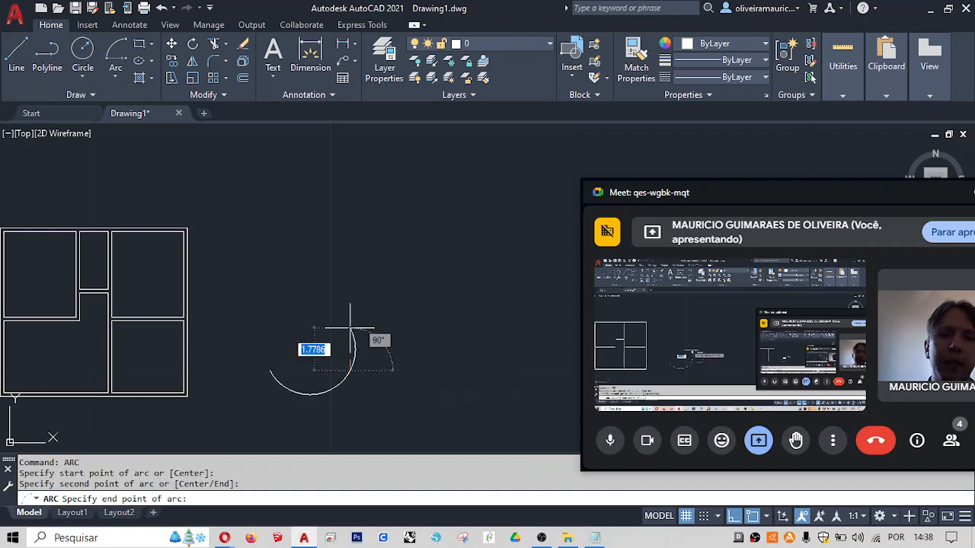
pyautogui.press('F8')
pyautogui.click(373, 309)
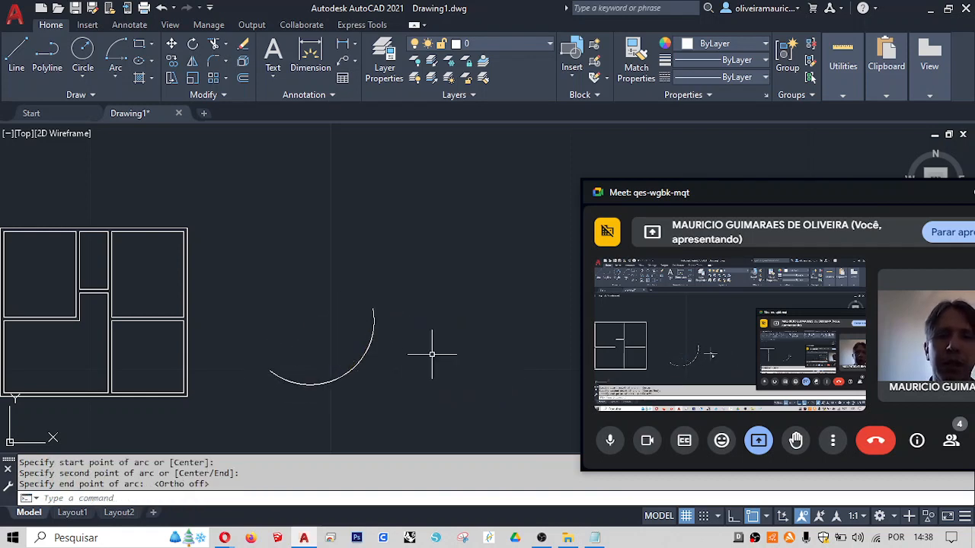
# - Draw a separate diagonal line sloping down to the right, just right of the arc
pyautogui.write('l')
pyautogui.press('Return')
pyautogui.click(419, 347)
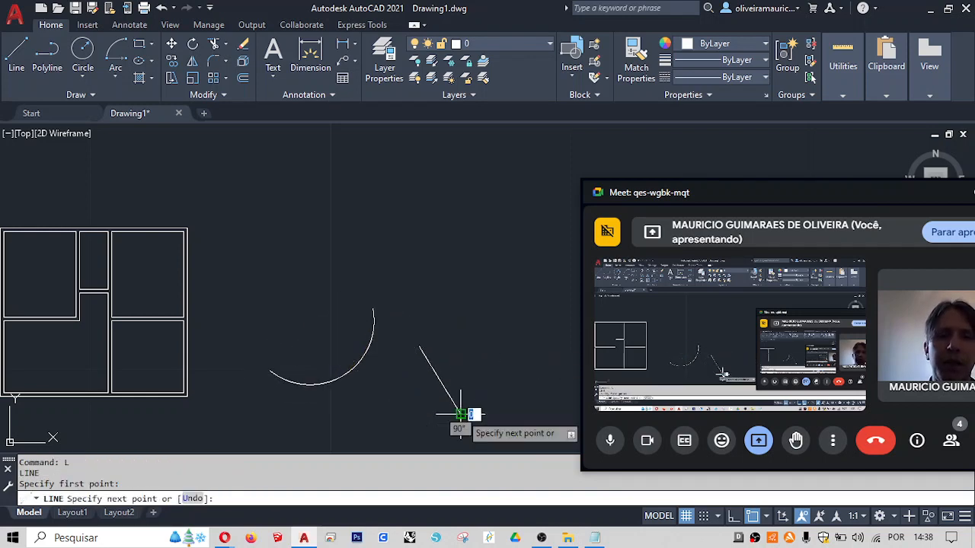
pyautogui.click(460, 414)
pyautogui.press('Return')
# - Try to join the arc and the diagonal line in a sharp corner with Fillet
pyautogui.write('f')
pyautogui.press('Return')
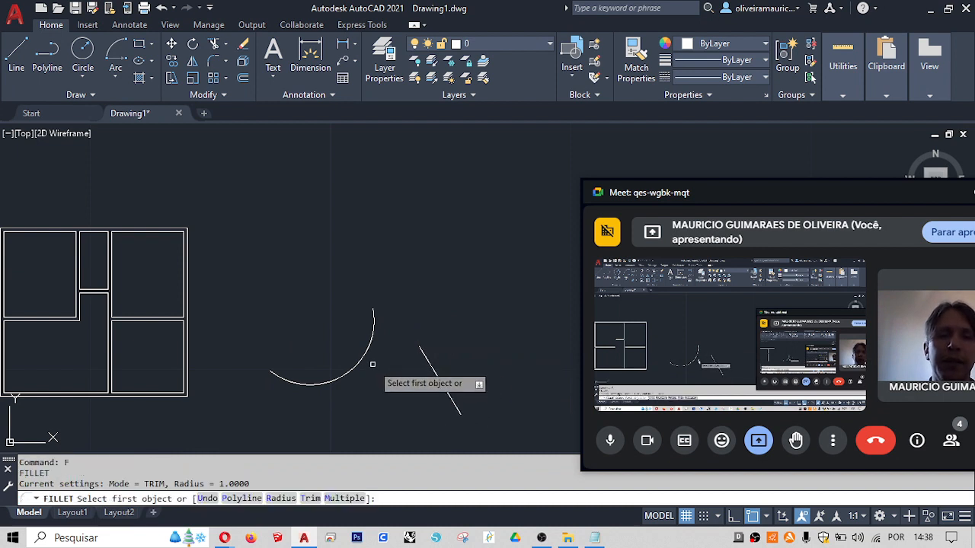
pyautogui.click(364, 357)
pyautogui.click(432, 362)
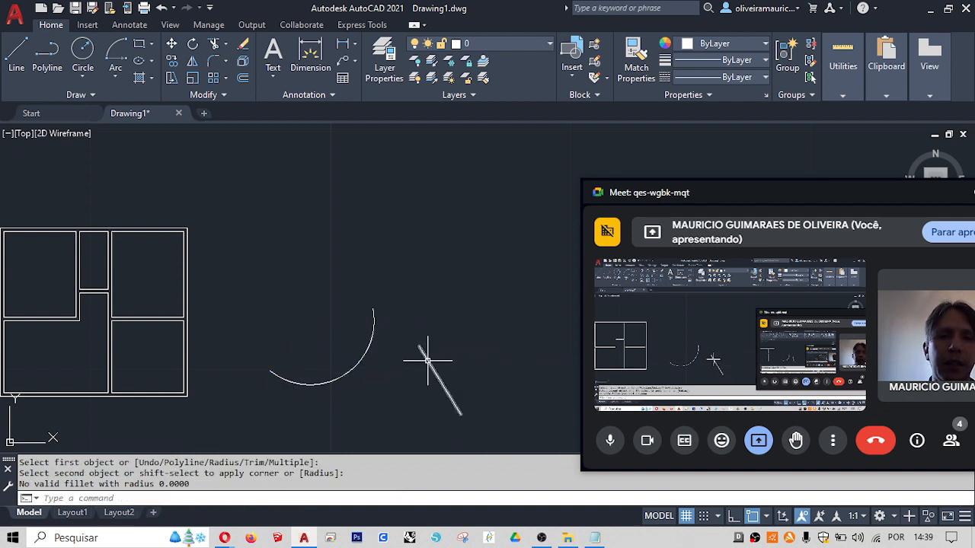
pyautogui.press('Escape')
# - Stretch the upper end of the diagonal line closer to the arc
pyautogui.click(424, 354)
pyautogui.click(419, 348)
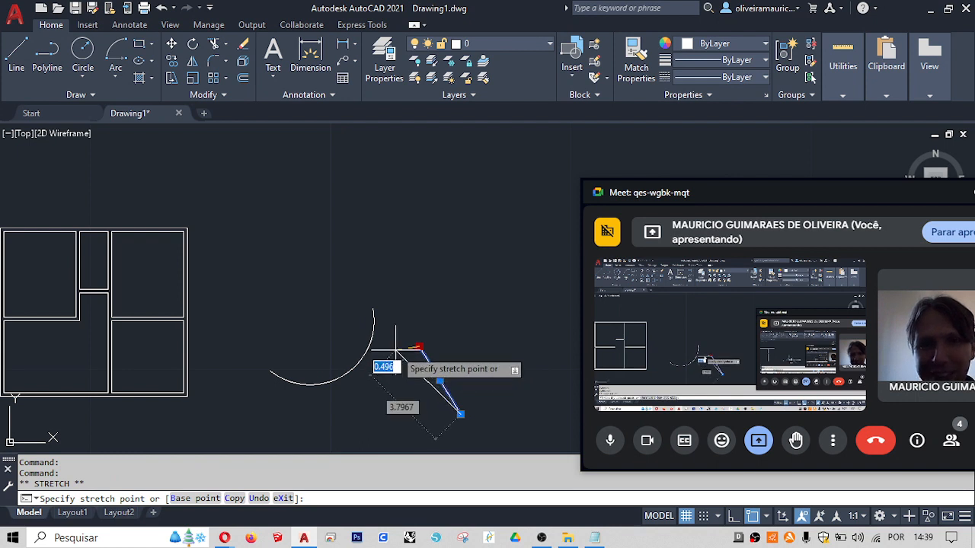
pyautogui.press('Escape')
pyautogui.press('Escape')
# - Use Fillet to join the arc and the stretched diagonal line in a sharp corner
pyautogui.write('f')
pyautogui.press('Return')
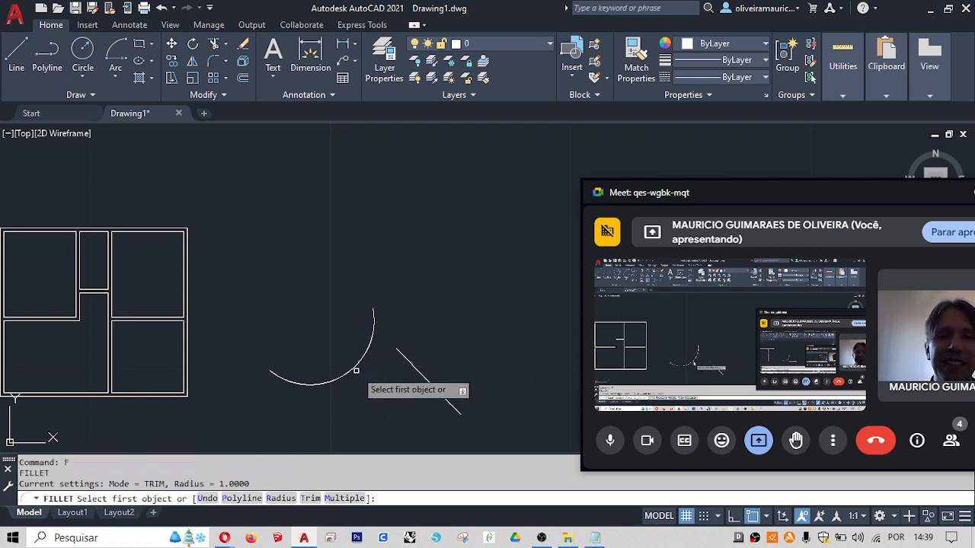
pyautogui.click(349, 377)
pyautogui.click(409, 363)
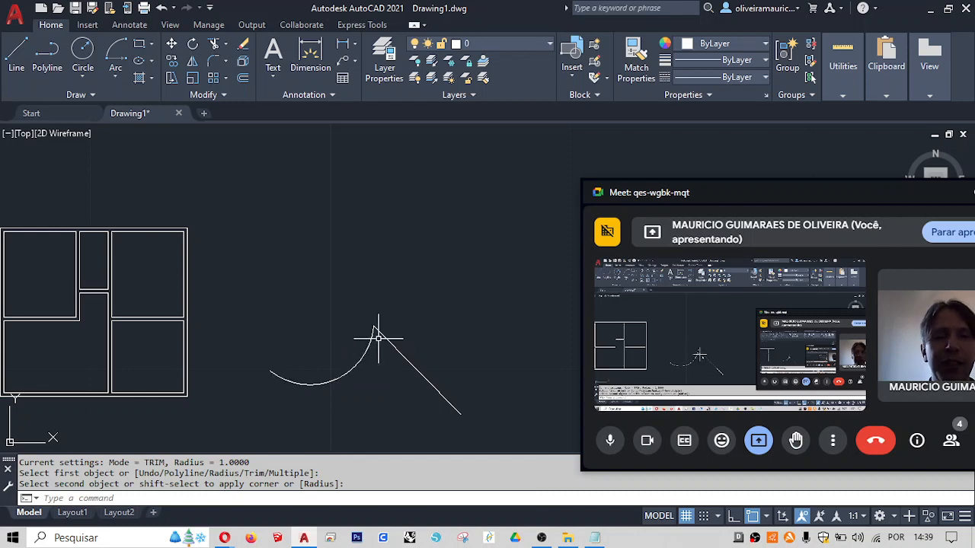
# - Erase the diagonal line attached to the arc
pyautogui.click(438, 357)
pyautogui.click(409, 385)
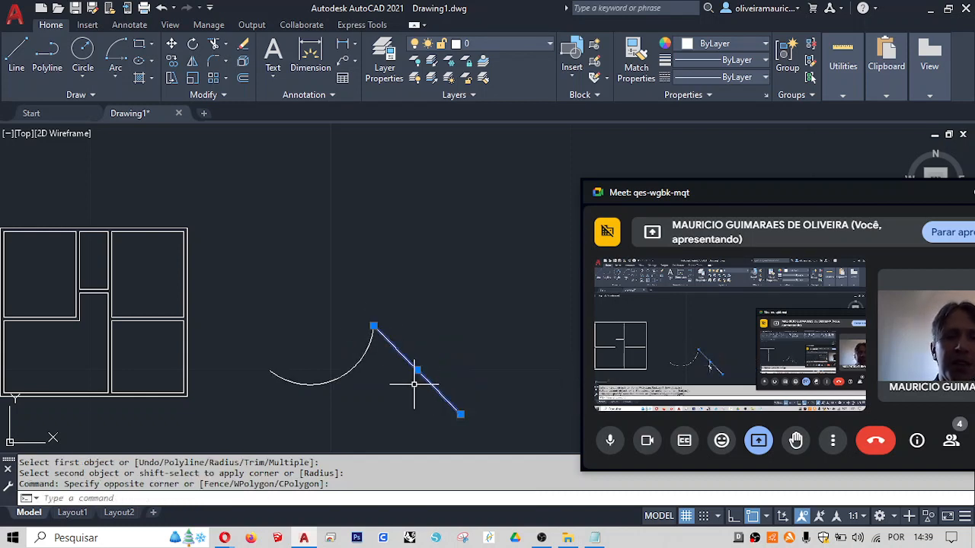
pyautogui.press('Delete')
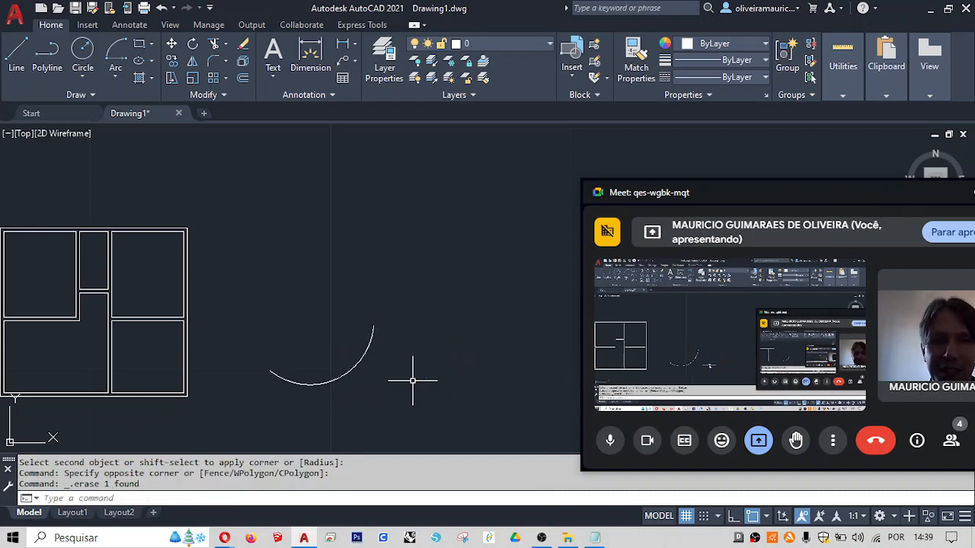
pyautogui.write('arc')
pyautogui.press('Return')
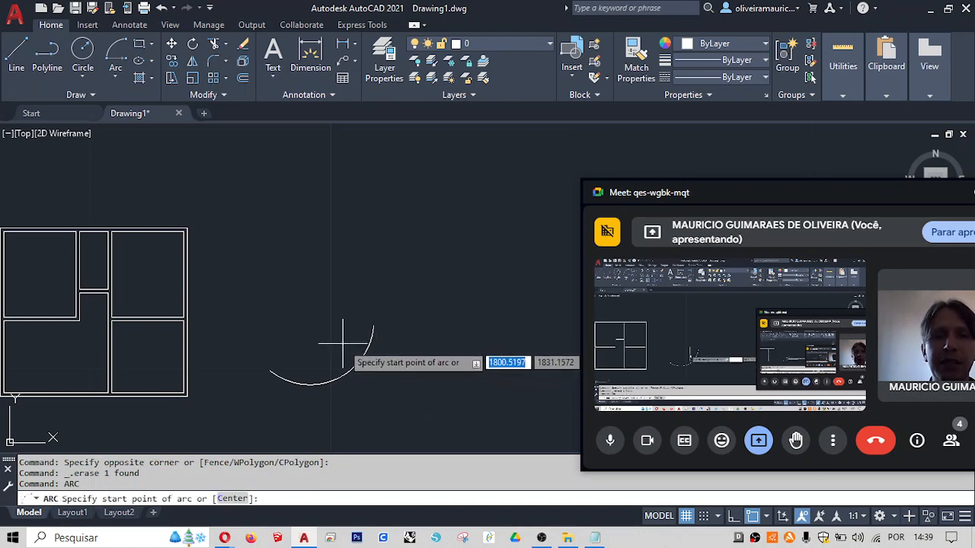
pyautogui.click(342, 342)
pyautogui.click(421, 301)
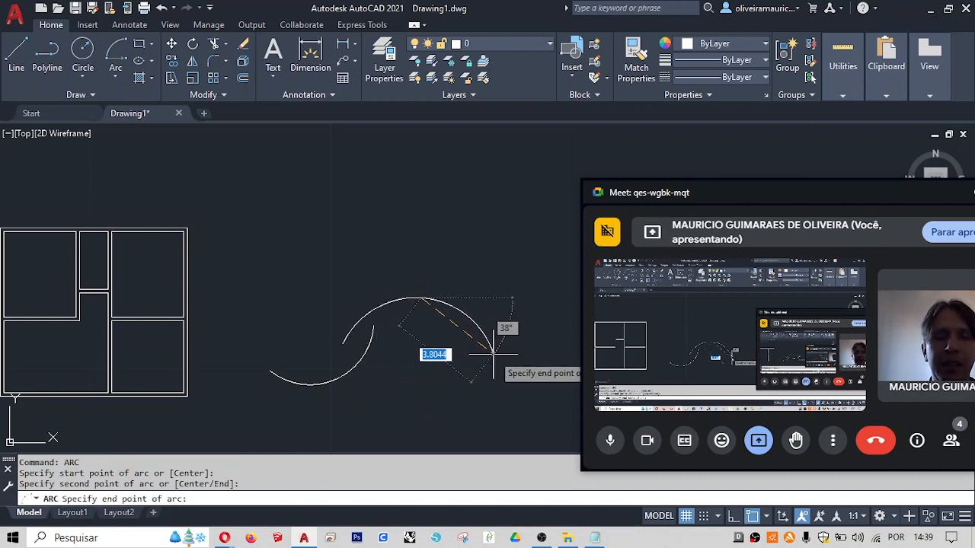
pyautogui.press('Escape')
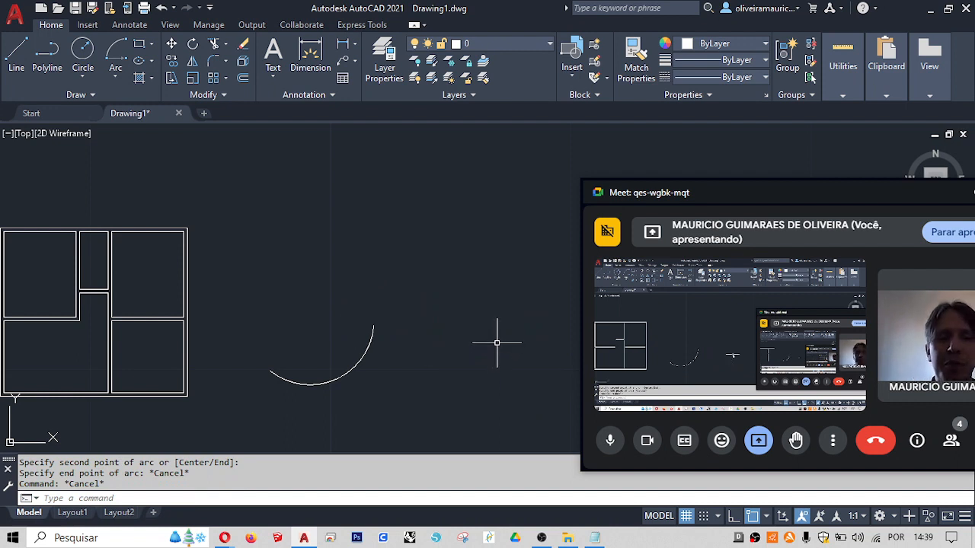
pyautogui.press('Return')
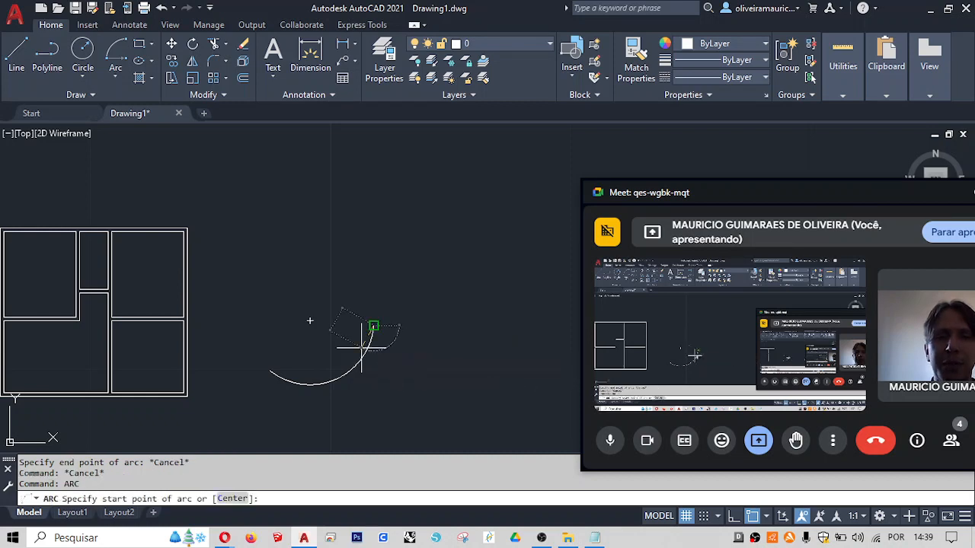
pyautogui.click(362, 347)
pyautogui.press('Escape')
# - Draw a second freehand three-point arc, curving upward, that crosses the right end of the first arc
pyautogui.press('Return')
pyautogui.click(373, 348)
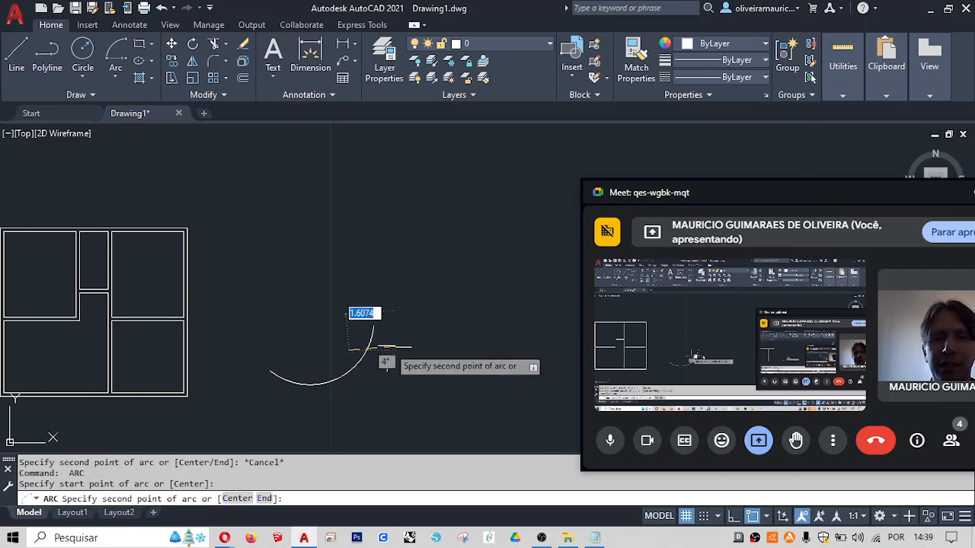
pyautogui.click(412, 328)
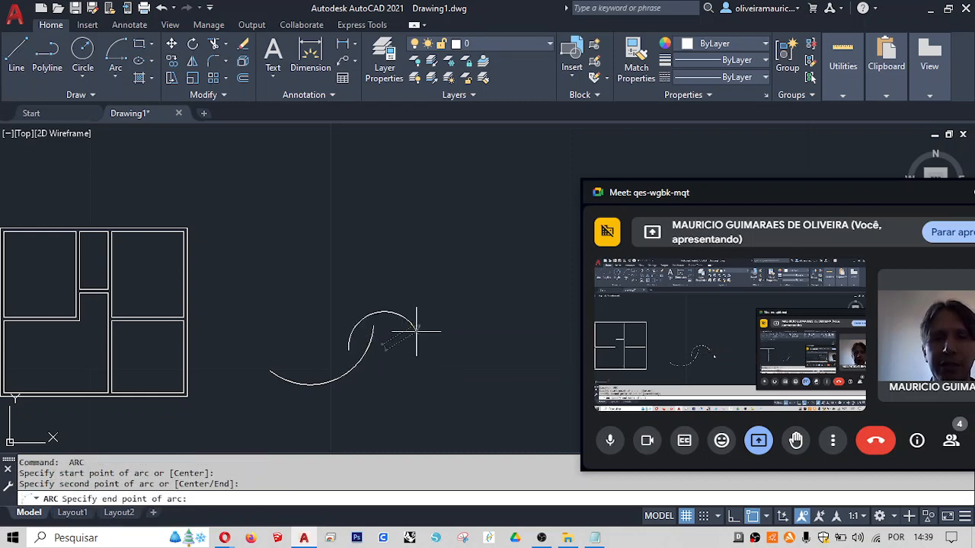
pyautogui.click(501, 369)
# - Fillet the two crossing arcs with radius 1 so they form one S-shaped curve
pyautogui.write('f')
pyautogui.press('Return')
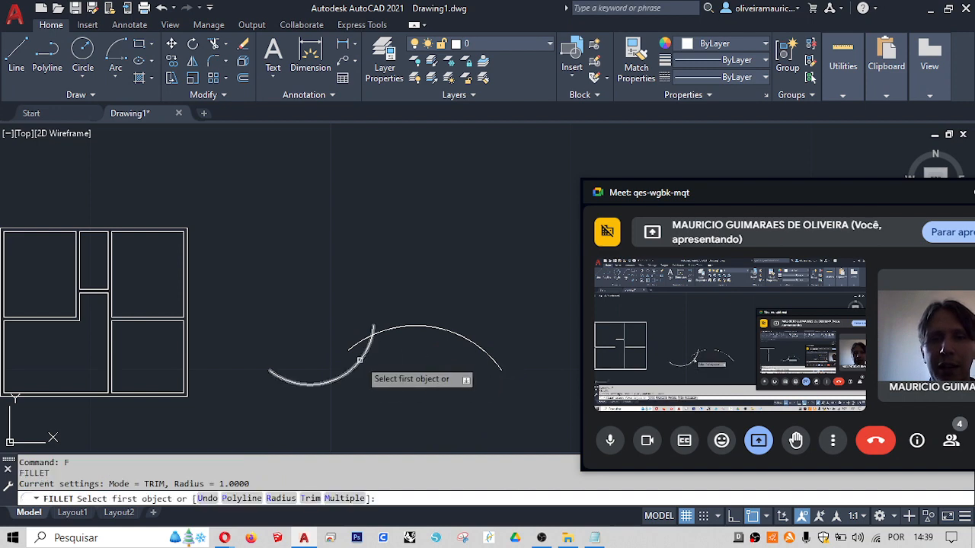
pyautogui.click(347, 370)
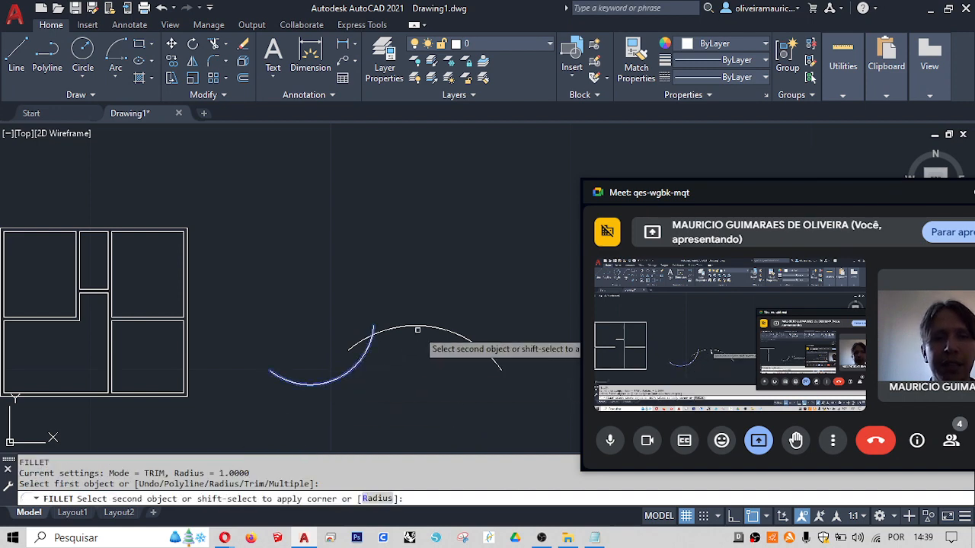
pyautogui.click(415, 328)
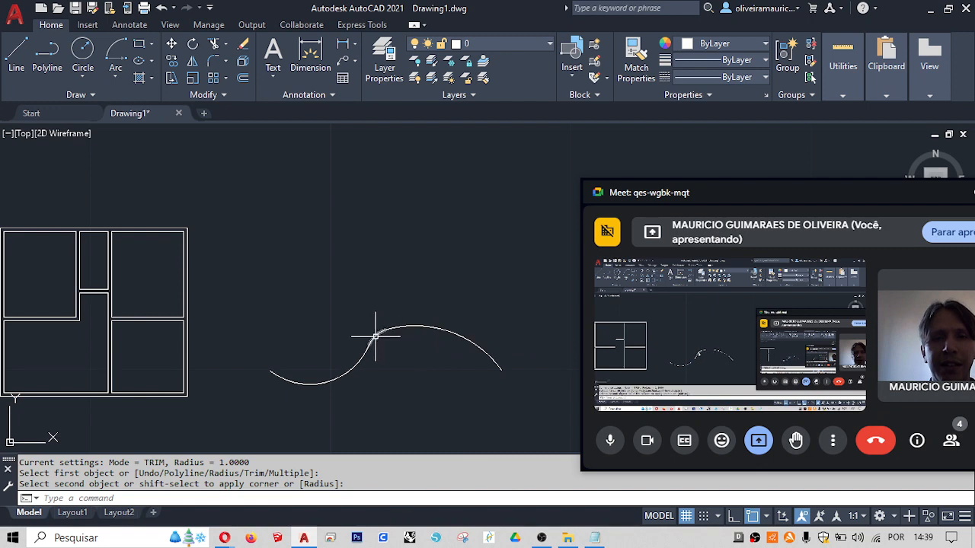
# - Examine the small fillet arc that connects the two arcs up close
pyautogui.click(376, 335)
pyautogui.scroll(3, 377, 333)
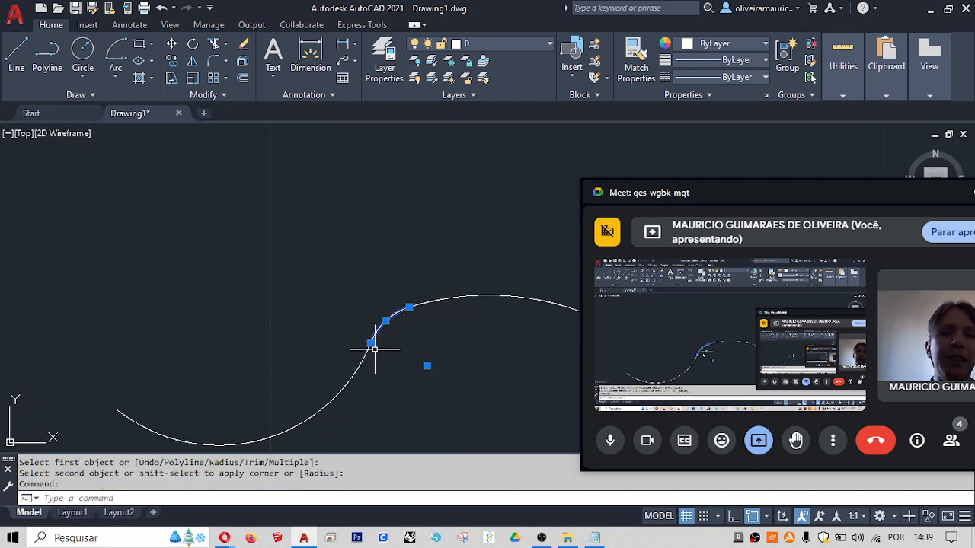
pyautogui.press('Escape')
pyautogui.press('Escape')
pyautogui.scroll(-2, 355, 246)
pyautogui.moveTo(196, 340); pyautogui.dragTo(126, 290, button='middle')
pyautogui.scroll(-2, 374, 331)
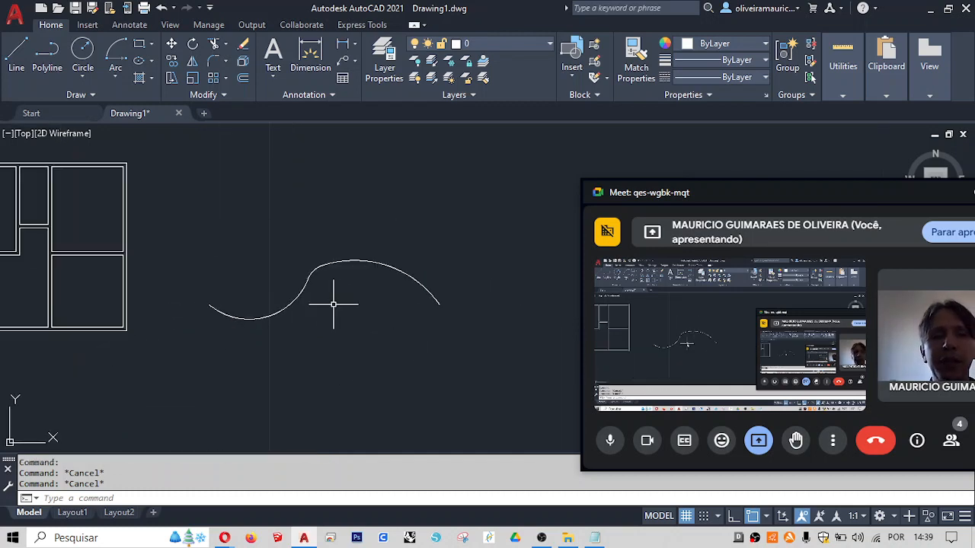
# - Erase the downward-curving arc and the small fillet arc, keeping the upward-curving arc
pyautogui.click(417, 345)
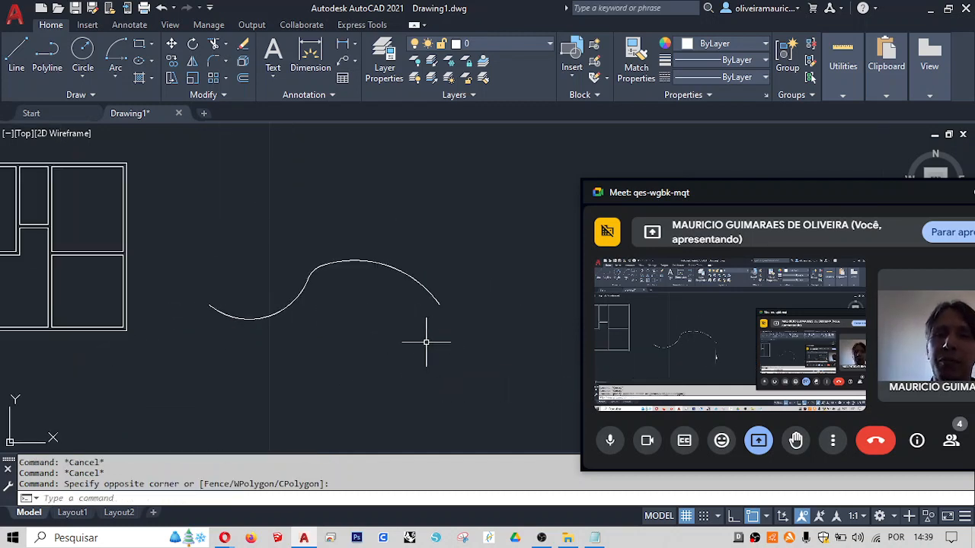
pyautogui.click(354, 301)
pyautogui.click(288, 274)
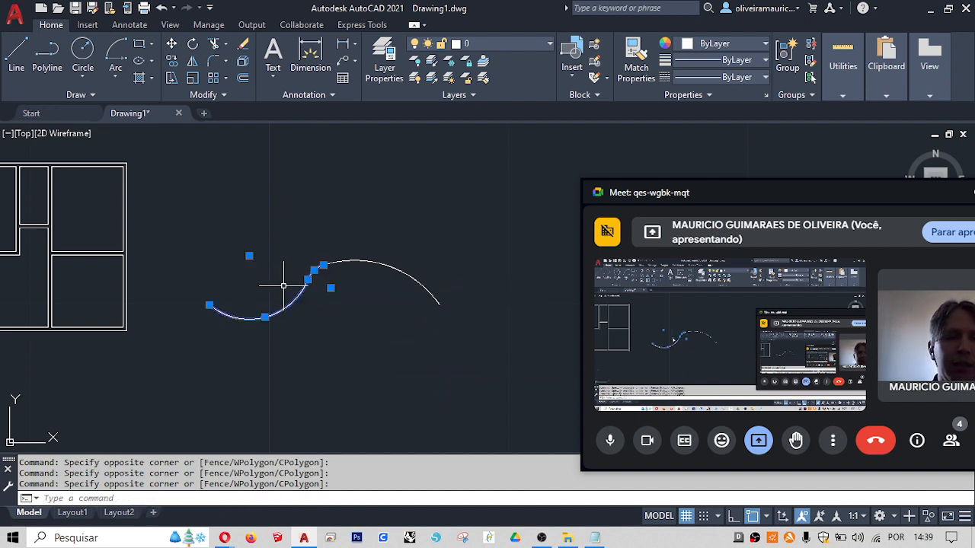
pyautogui.press('Delete')
# - Draw a steep, nearly vertical line running down from just below the left end of the remaining arc
pyautogui.write('L')
pyautogui.press('Return')
pyautogui.click(328, 280)
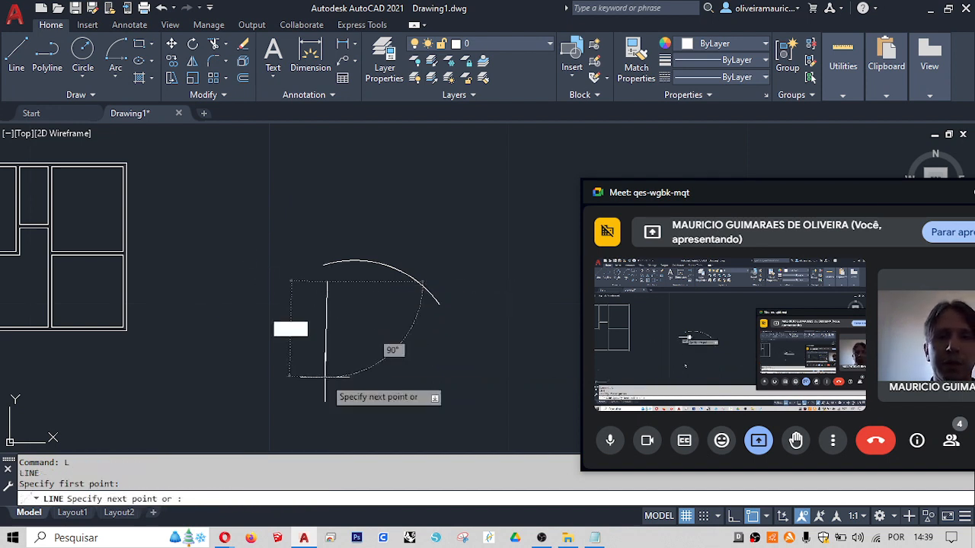
pyautogui.click(317, 407)
pyautogui.press('Return')
# - Start a Fillet on the steep line and set the fillet radius to 3
pyautogui.write('F')
pyautogui.press('Return')
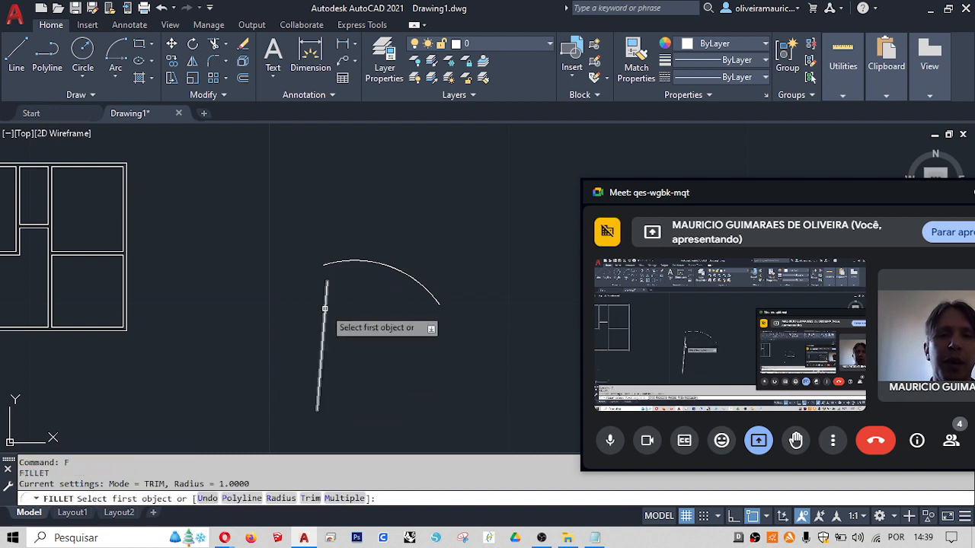
pyautogui.click(325, 308)
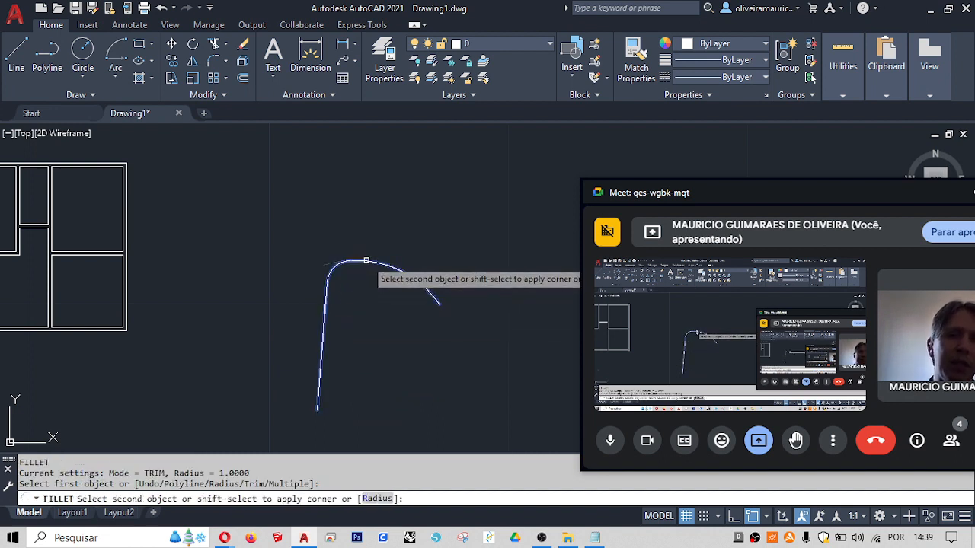
pyautogui.click(376, 498)
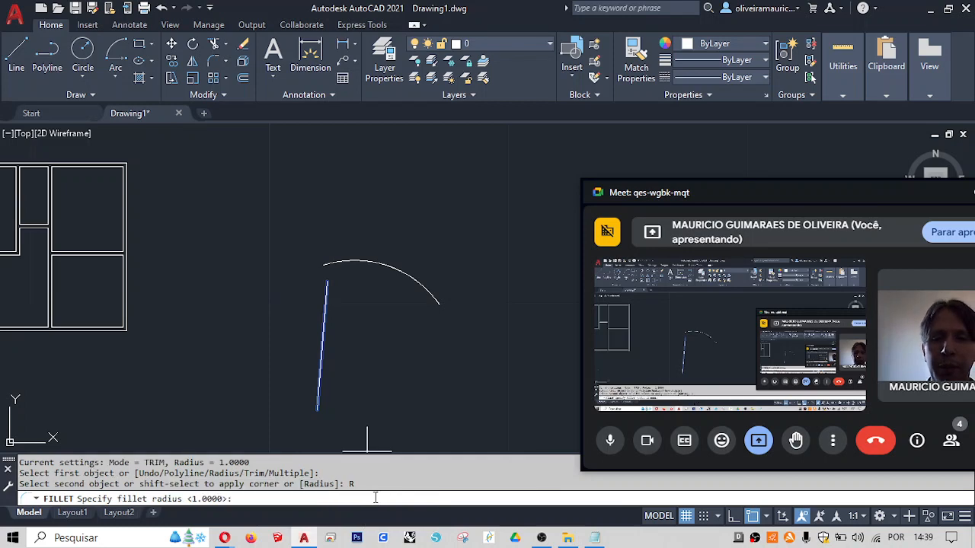
pyautogui.write('3')
pyautogui.press('Return')
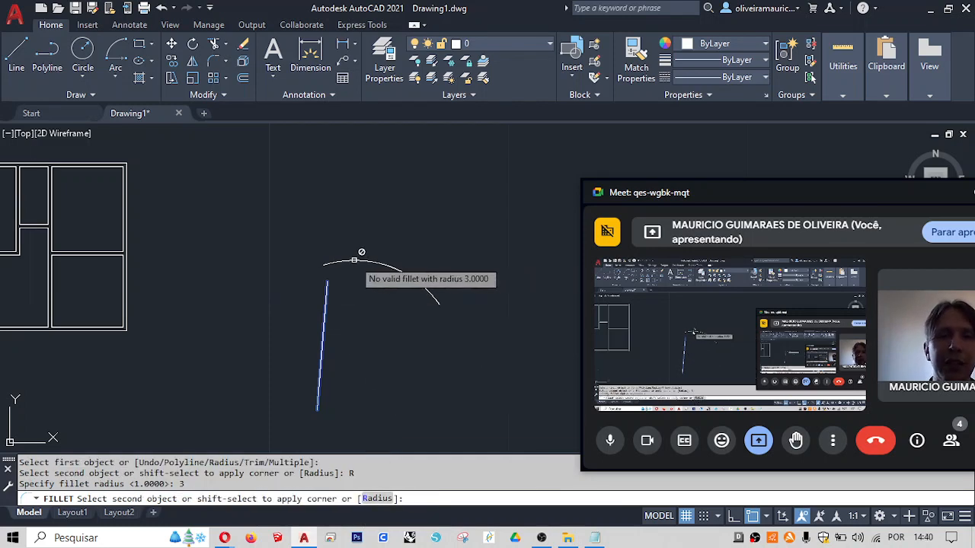
# - Set the fillet radius to 2 and finish rounding the corner between the steep line and the arc
pyautogui.click(375, 498)
pyautogui.write('2')
pyautogui.press('Return')
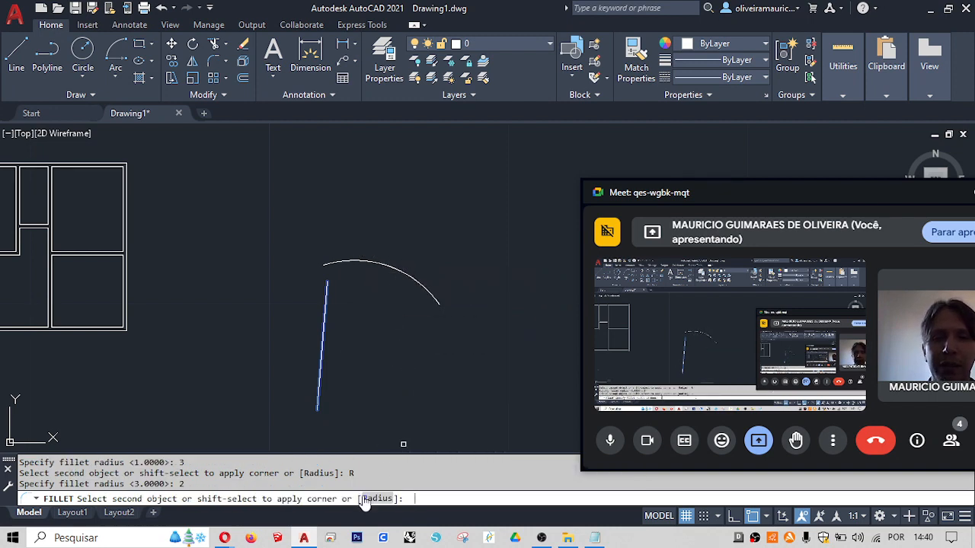
pyautogui.click(389, 266)
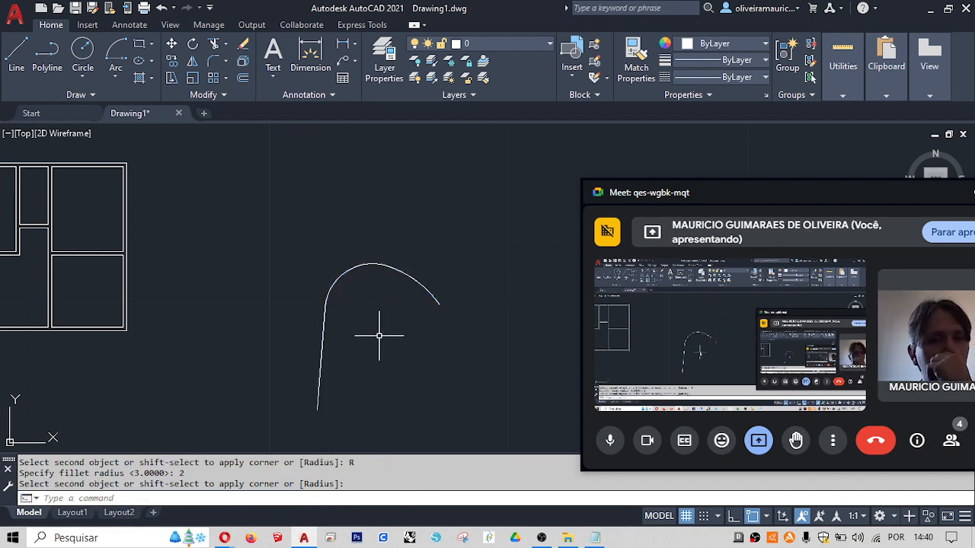
# - Erase the Fillet demonstration arc, the steep line and the rounded corner joining them
pyautogui.click(450, 235)
pyautogui.click(261, 366)
pyautogui.press('Delete')
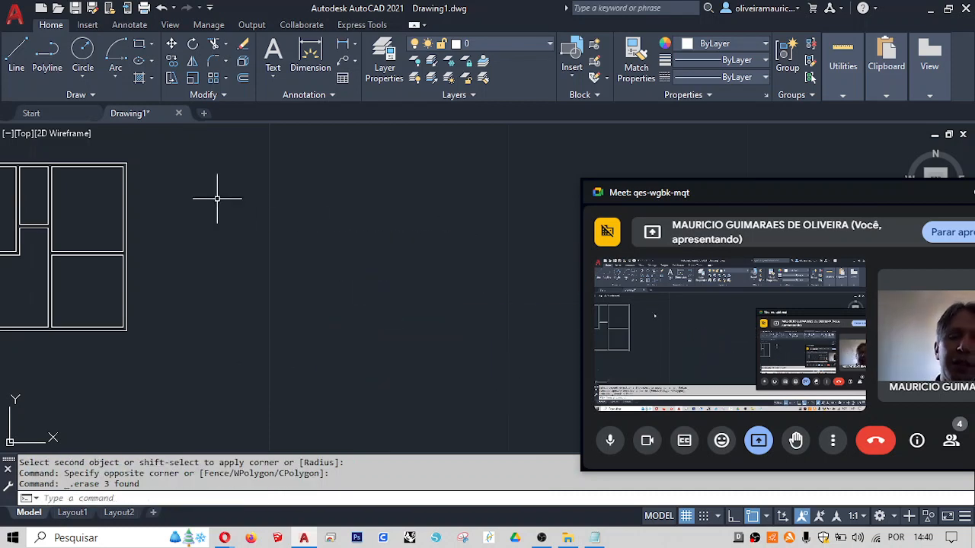
# - Consult the command shortcut list in Notepad and return to the floor plan in AutoCAD
pyautogui.moveTo(217, 198); pyautogui.dragTo(401, 258, button='middle')
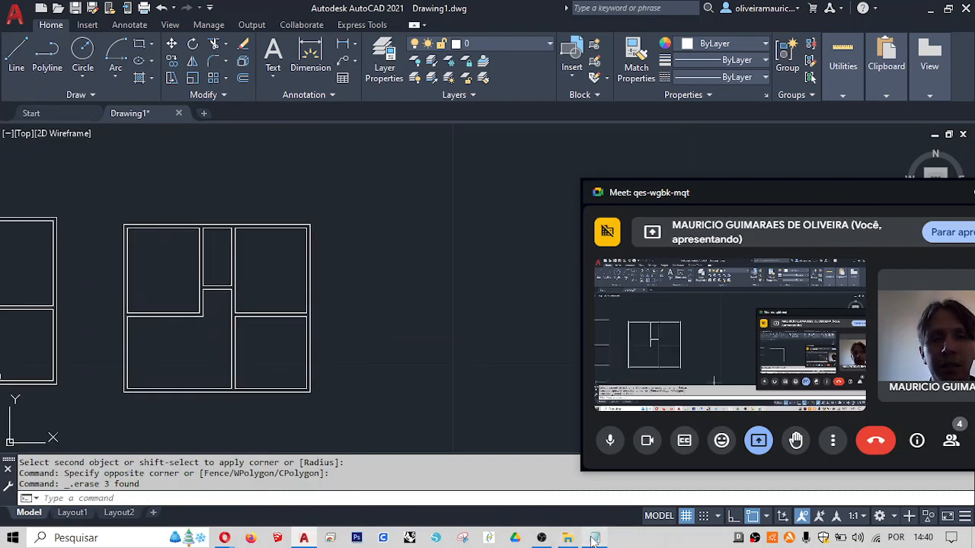
pyautogui.click(594, 538)
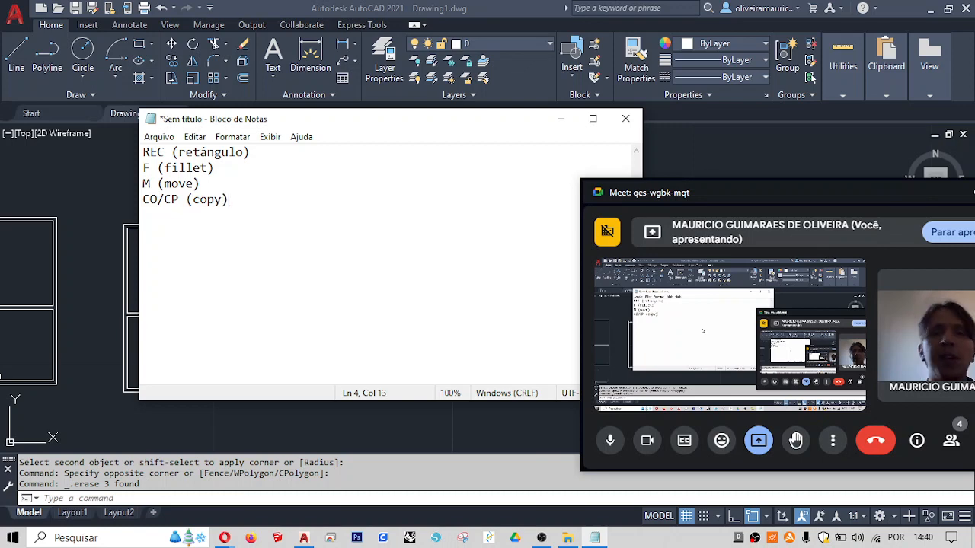
pyautogui.click(98, 168)
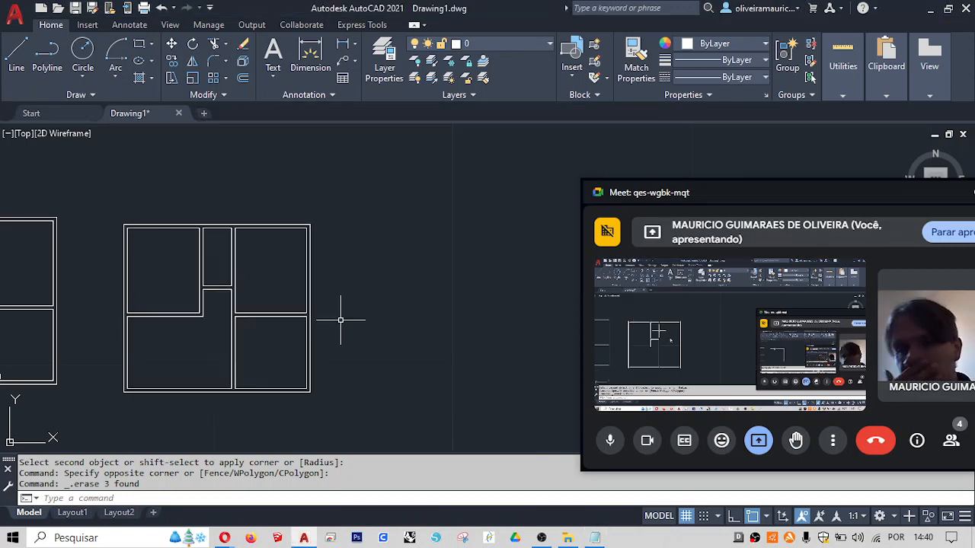
pyautogui.moveTo(341, 320); pyautogui.dragTo(281, 285, button='middle')
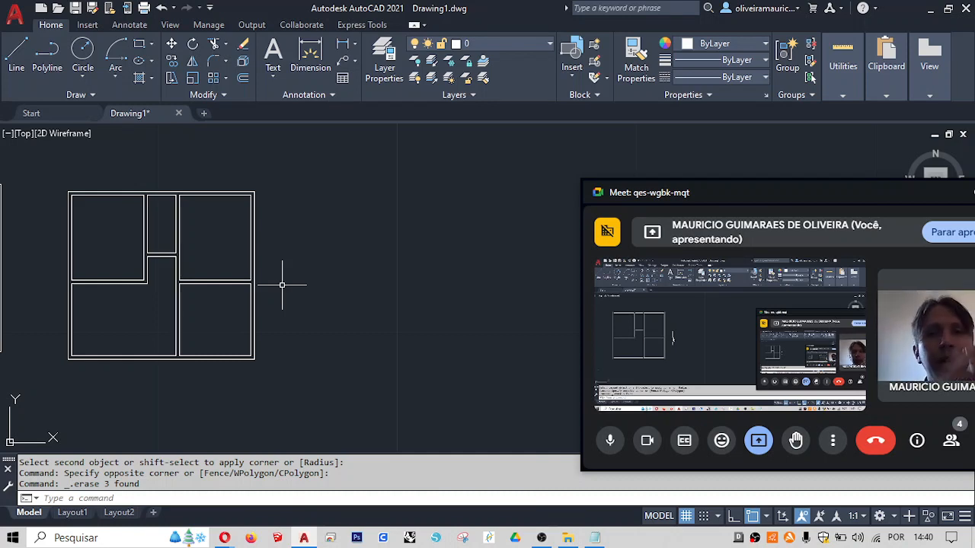
# - Move the whole floor plan without doors about 10 units down and to the right, using its lower-left corner as base point
pyautogui.write('MOVE')
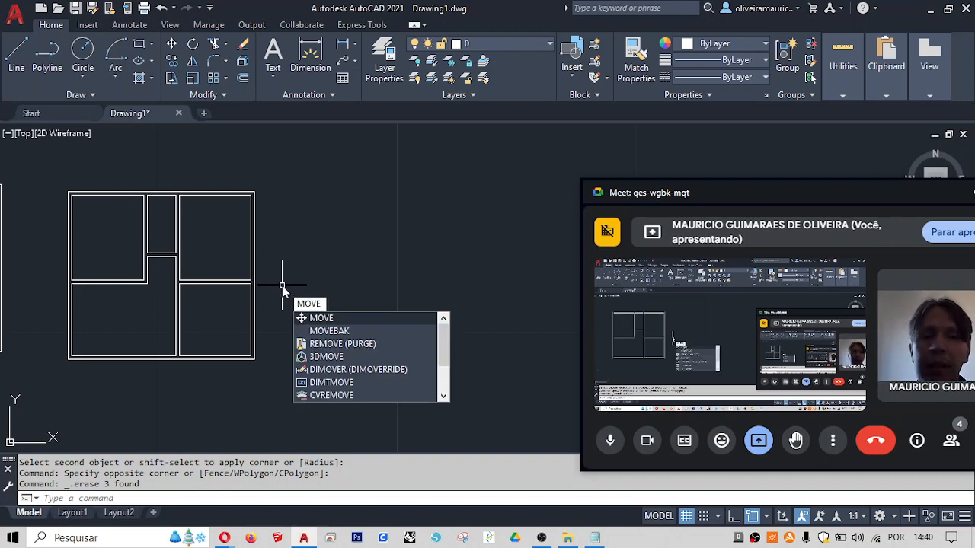
pyautogui.press('Return')
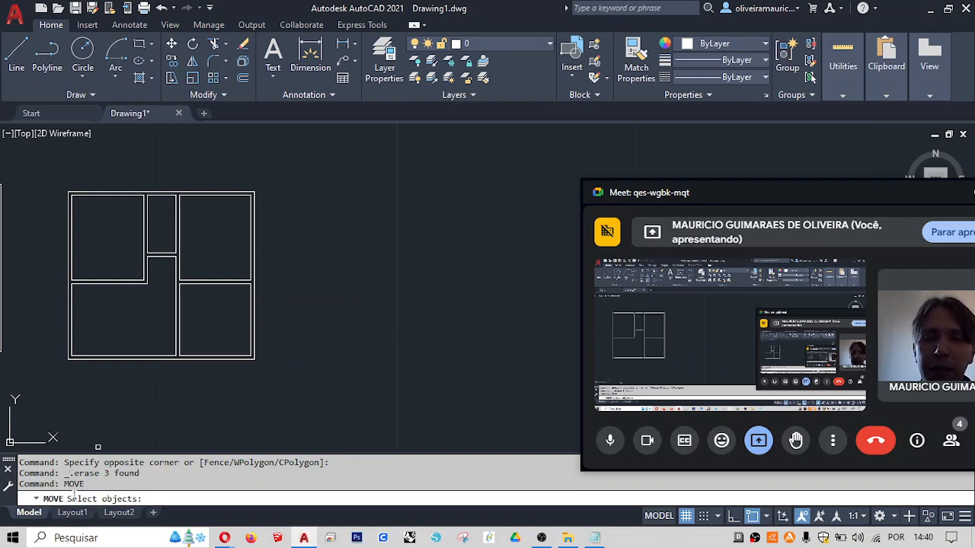
pyautogui.click(20, 167)
pyautogui.click(335, 399)
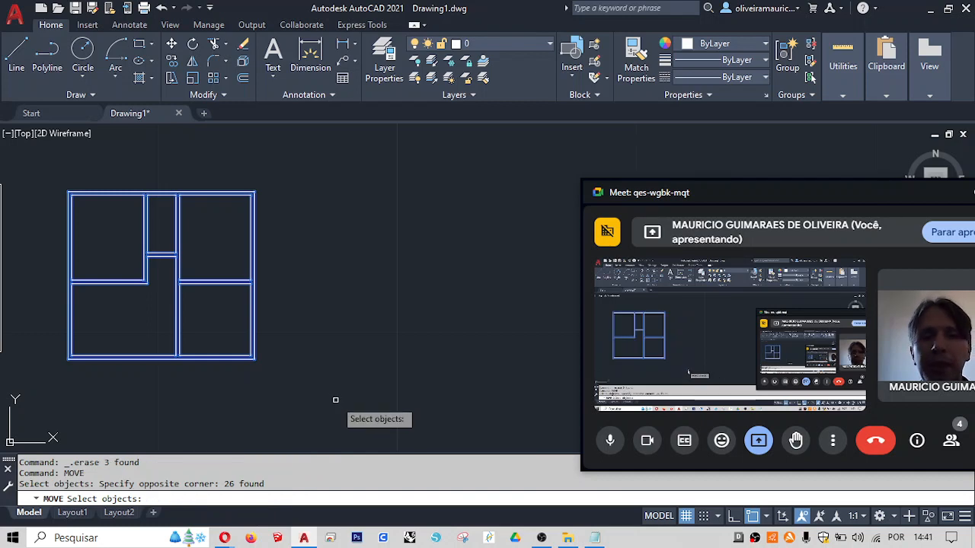
pyautogui.press('Return')
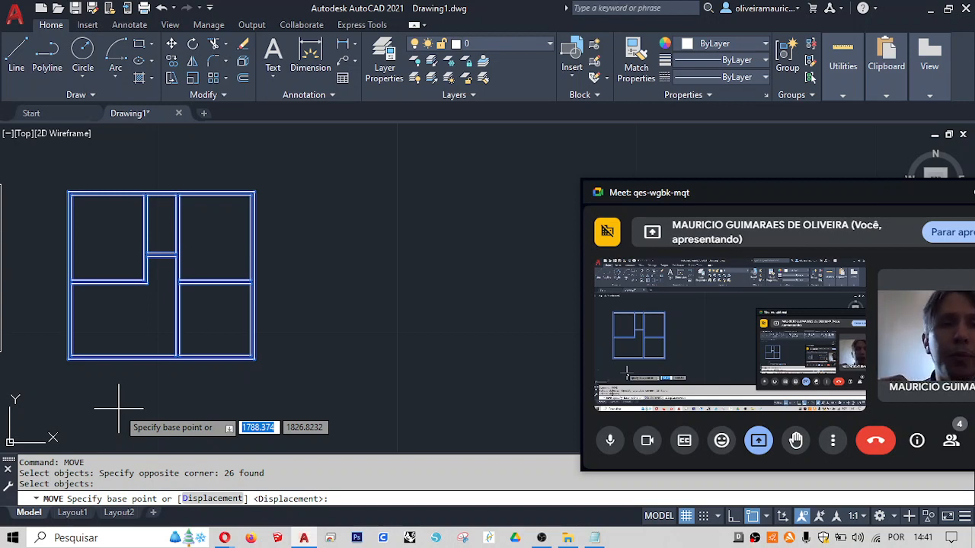
pyautogui.click(68, 359)
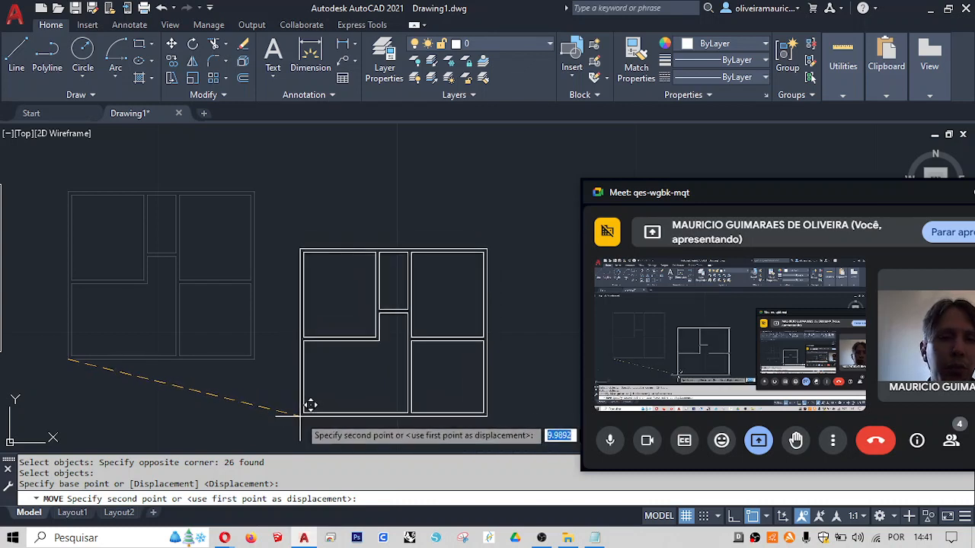
pyautogui.click(310, 404)
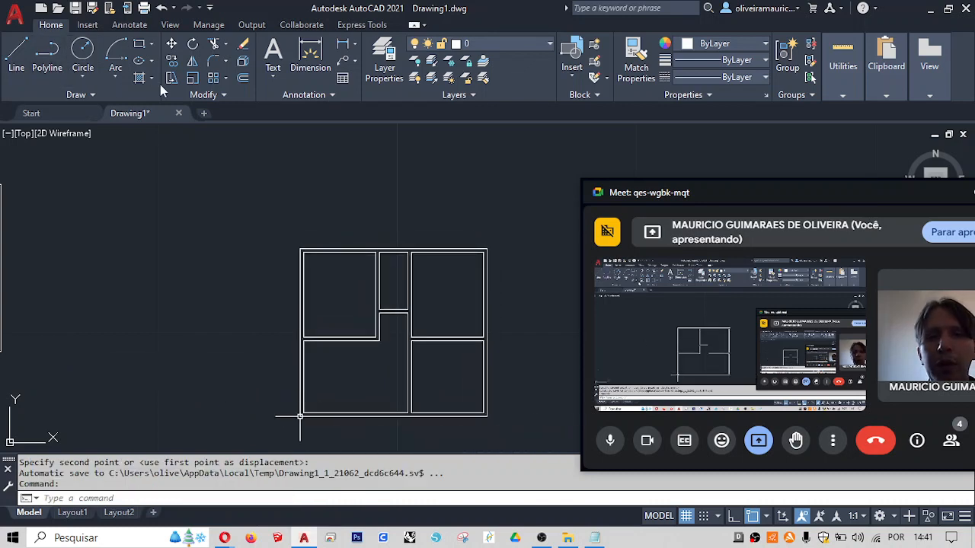
# - Move the floor plan exactly 6 units to the left with Ortho on, using its lower-left corner as base point
pyautogui.click(240, 244)
pyautogui.click(236, 240)
pyautogui.press('Return')
pyautogui.click(246, 209)
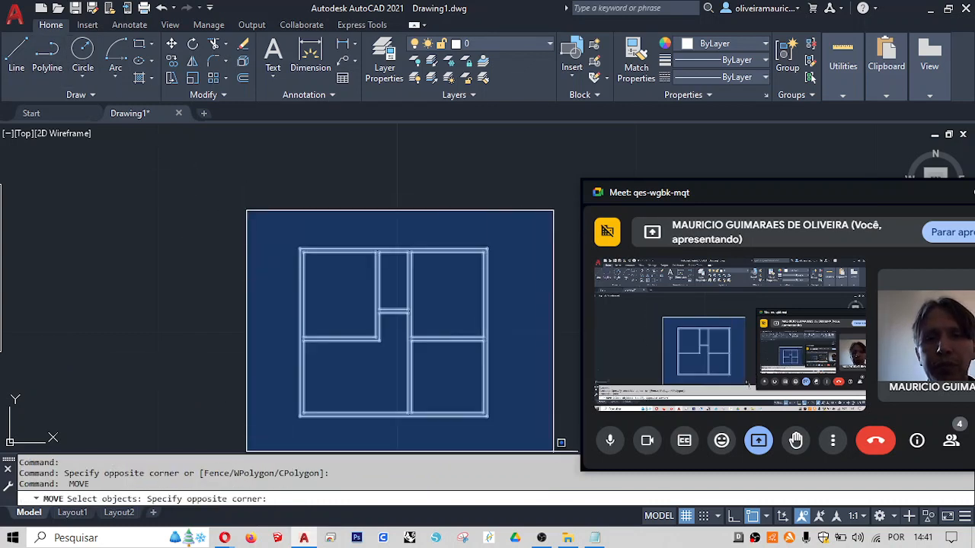
pyautogui.click(567, 454)
pyautogui.press('Return')
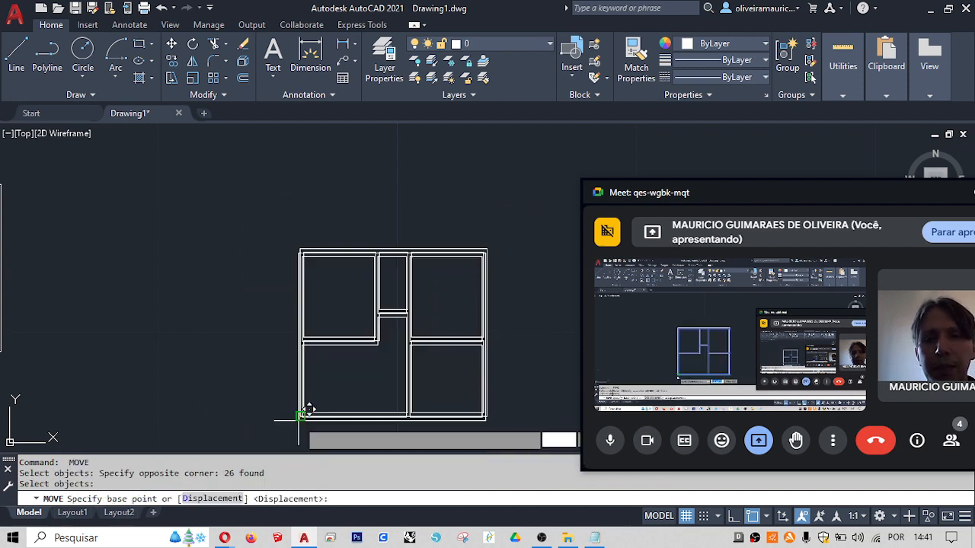
pyautogui.click(301, 414)
pyautogui.press('F8')
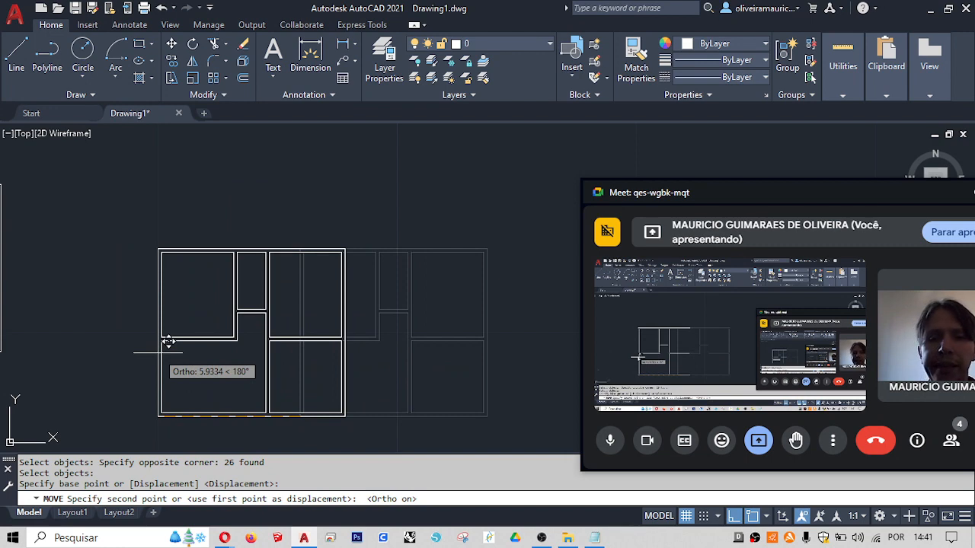
pyautogui.write('6')
pyautogui.press('Return')
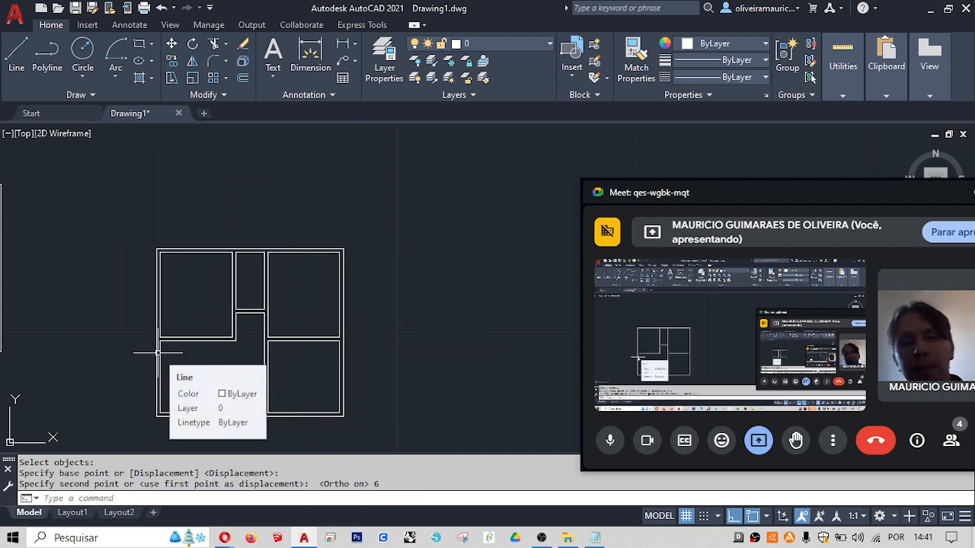
# - Move the floor plan 3 units straight up, using a base point in the empty area beside it
pyautogui.write('m')
pyautogui.press('Return')
pyautogui.click(115, 210)
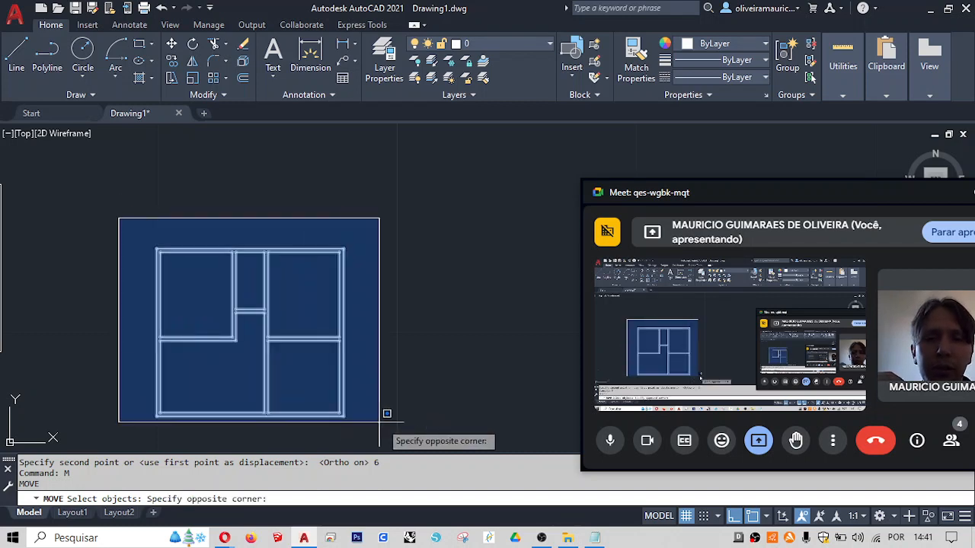
pyautogui.click(389, 431)
pyautogui.press('Return')
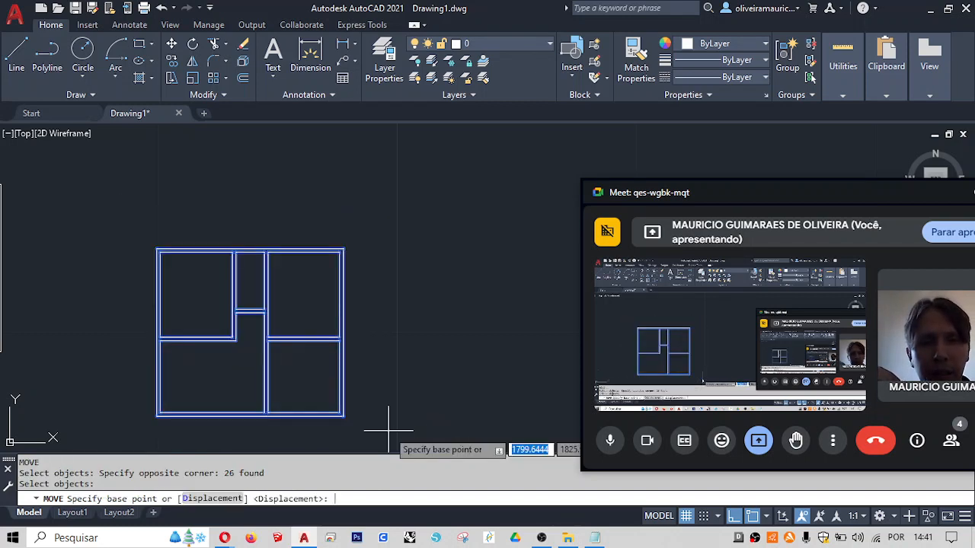
pyautogui.click(436, 395)
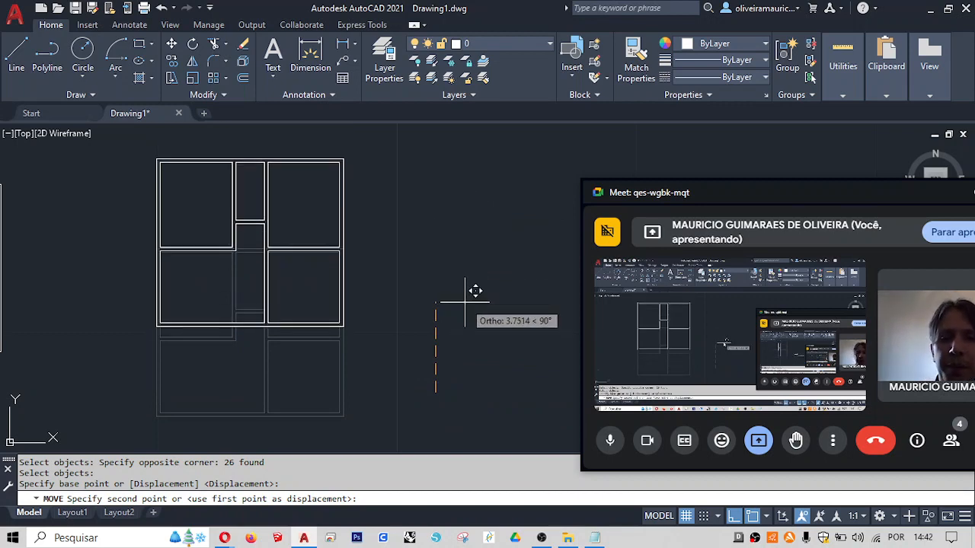
pyautogui.write('3')
pyautogui.press('Return')
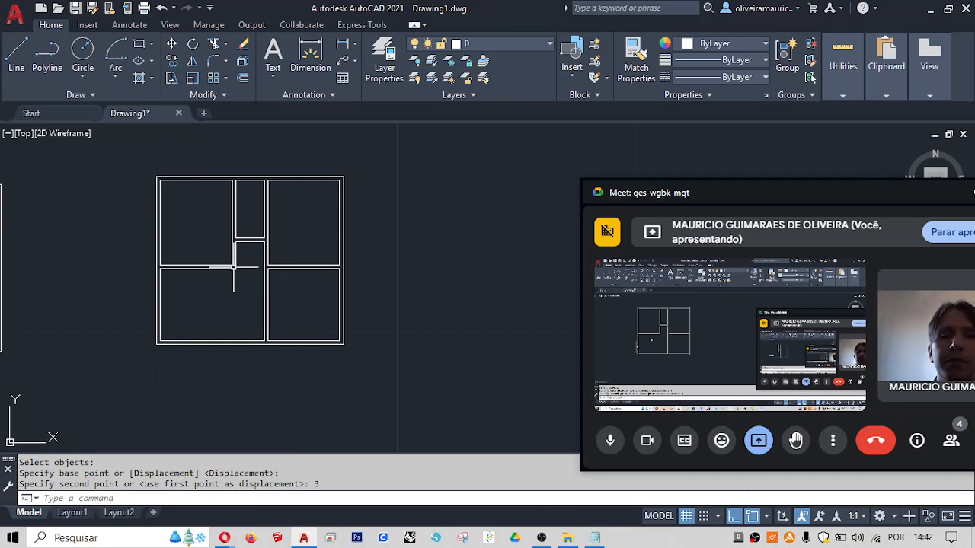
# - Highlight the CO/CP (copy) entry in the Notepad command list and return to the AutoCAD drawing
pyautogui.moveTo(267, 263); pyautogui.dragTo(366, 283, button='middle')
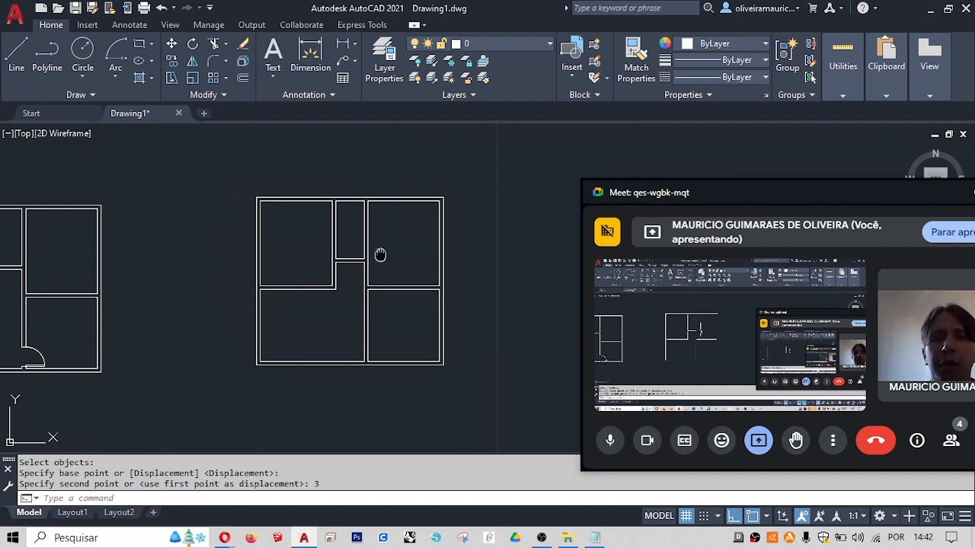
pyautogui.moveTo(381, 254); pyautogui.dragTo(267, 254, button='middle')
pyautogui.click(594, 537)
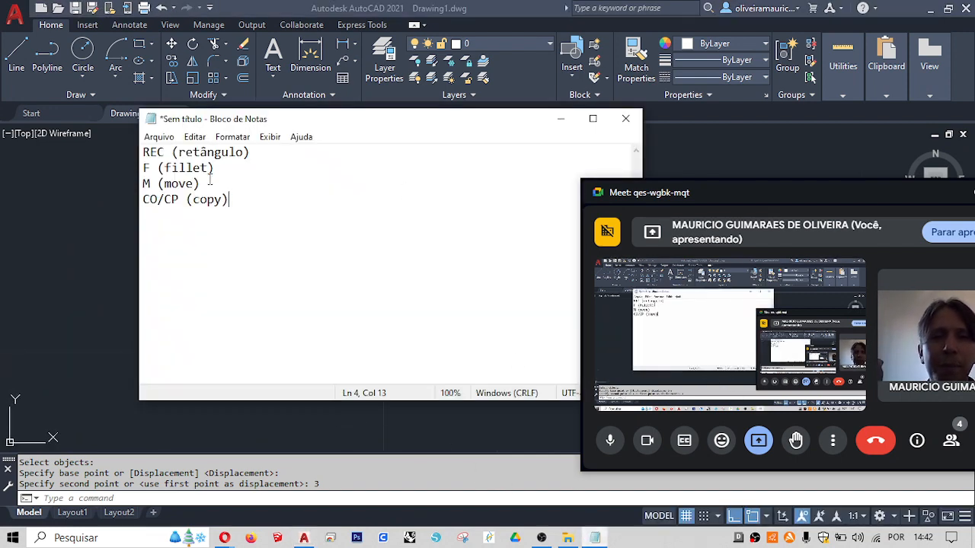
pyautogui.moveTo(241, 200); pyautogui.dragTo(144, 208)
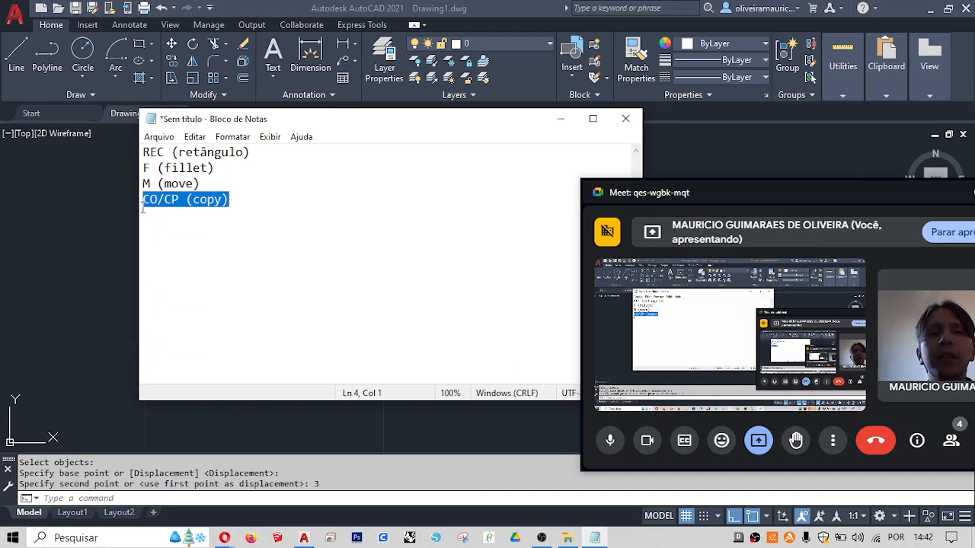
pyautogui.click(84, 229)
# - Copy the floor plan from its lower-left corner with Ortho off, placing the first duplicate about 11.5 units away, up and to the right
pyautogui.moveTo(182, 191); pyautogui.dragTo(110, 199, button='middle')
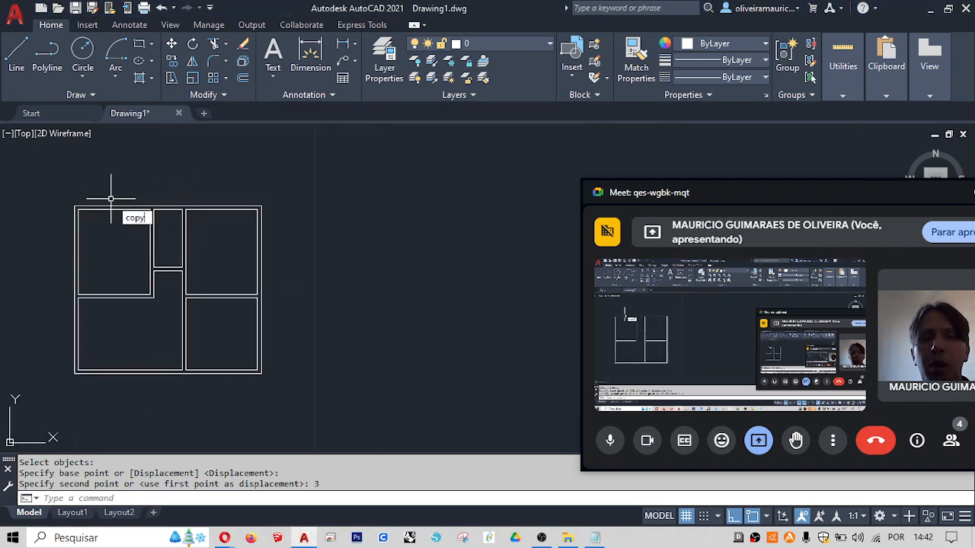
pyautogui.write('copy')
pyautogui.press('Return')
pyautogui.click(43, 174)
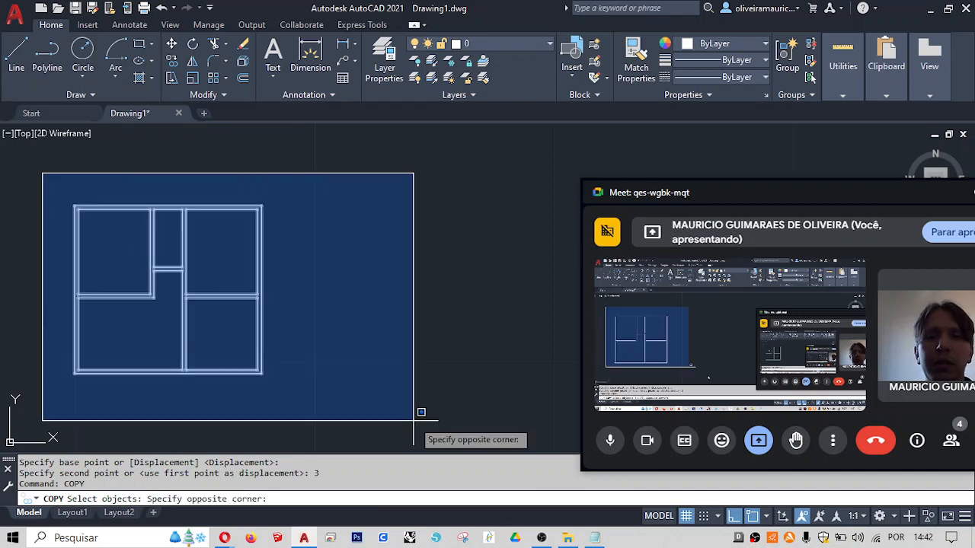
pyautogui.click(413, 421)
pyautogui.press('Return')
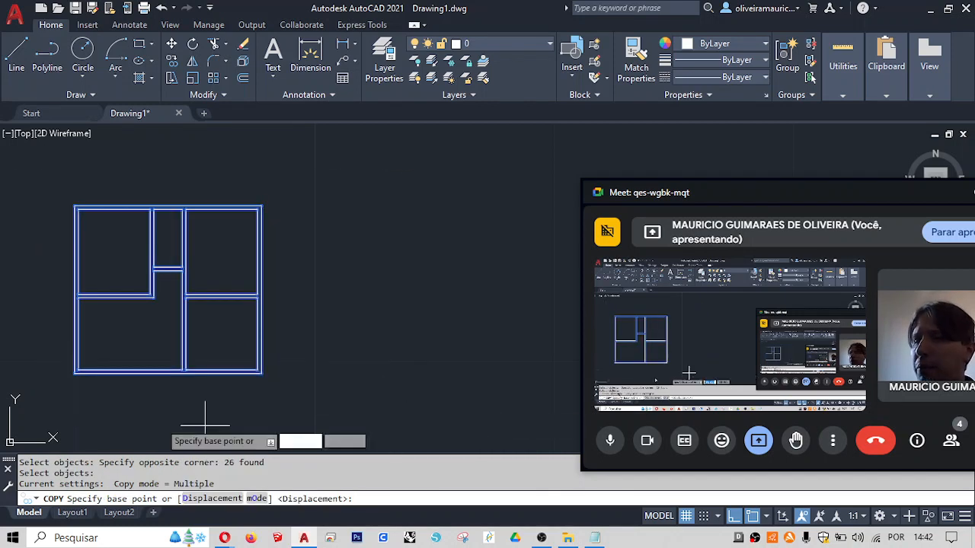
pyautogui.click(75, 373)
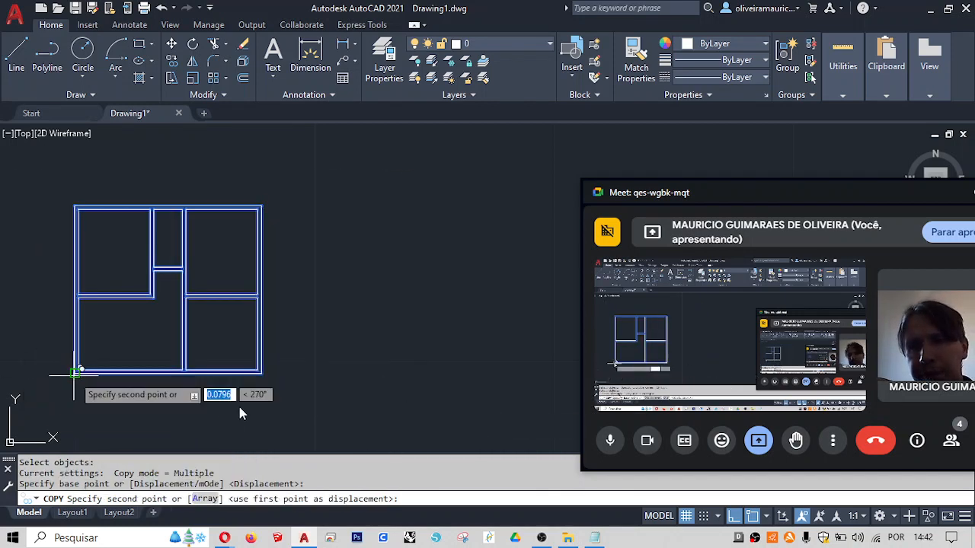
pyautogui.press('F8')
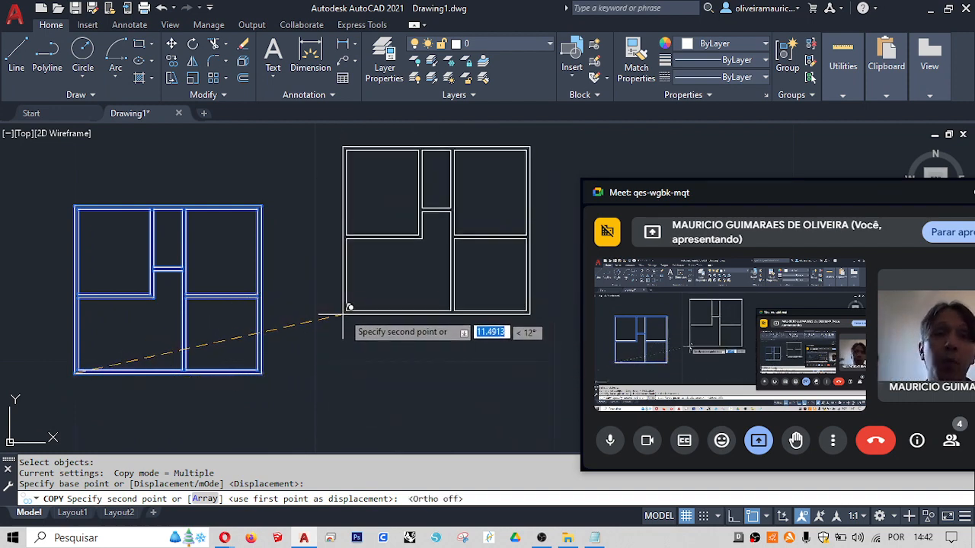
pyautogui.click(347, 310)
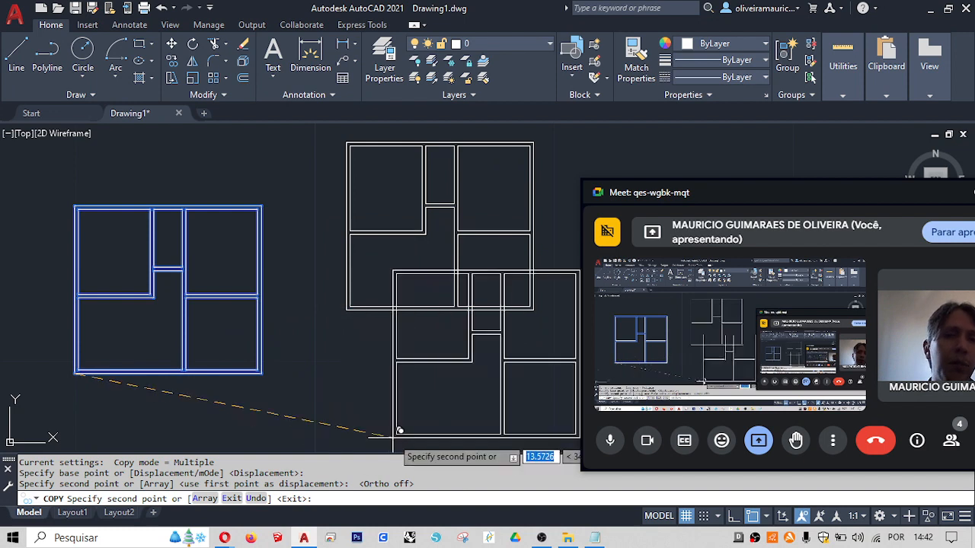
# - Place seven more copies of the floor plan below, beside and above the existing plans, and end the Copy command
pyautogui.scroll(-4, 327, 304)
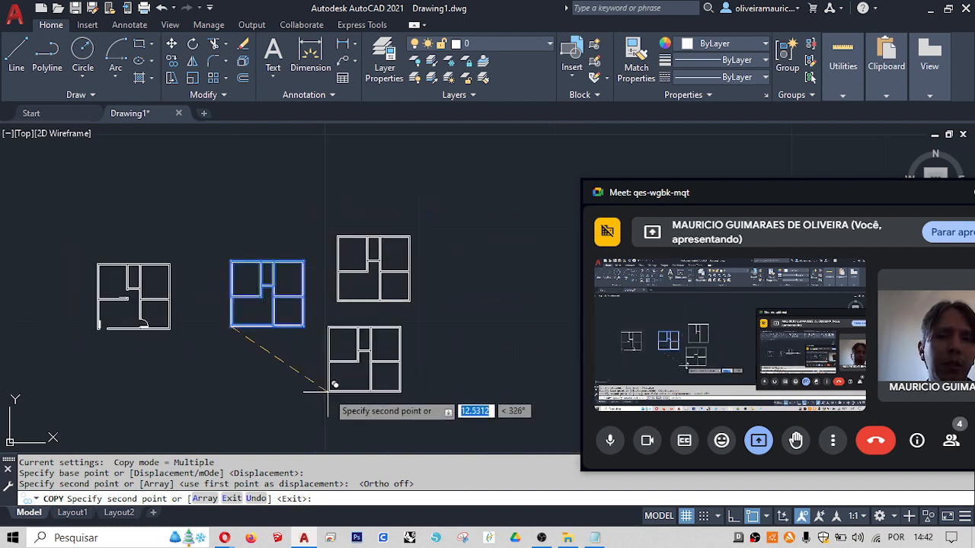
pyautogui.click(327, 391)
pyautogui.click(436, 334)
pyautogui.click(431, 220)
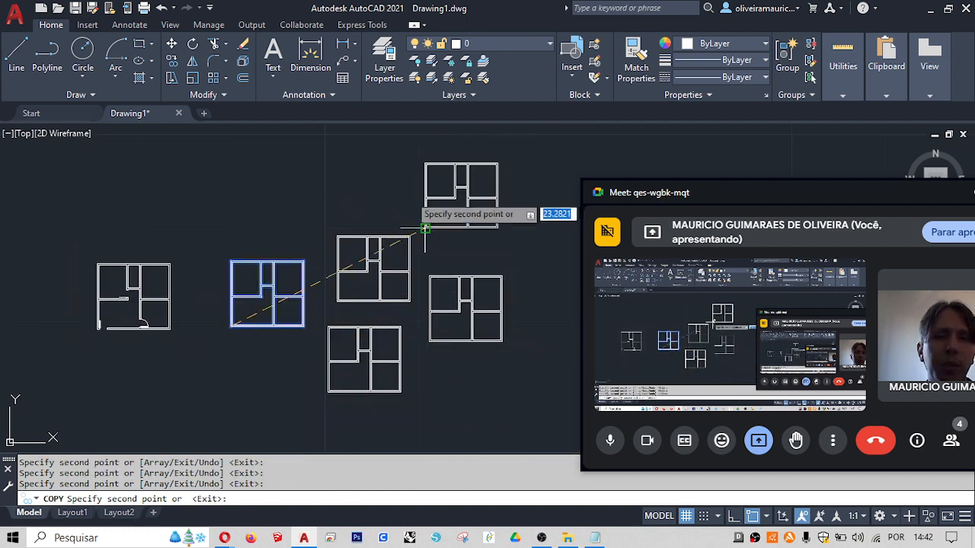
pyautogui.click(179, 186)
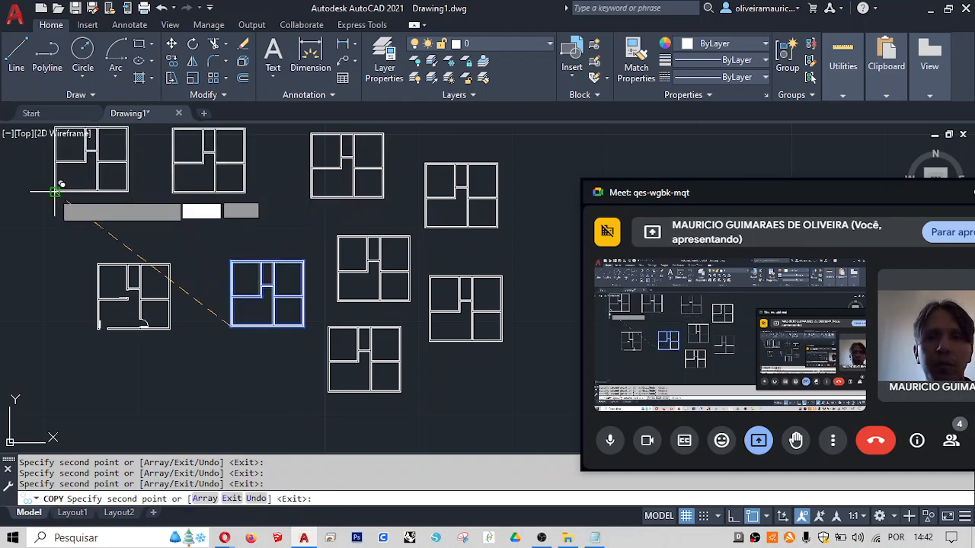
pyautogui.click(62, 184)
pyautogui.press('Escape')
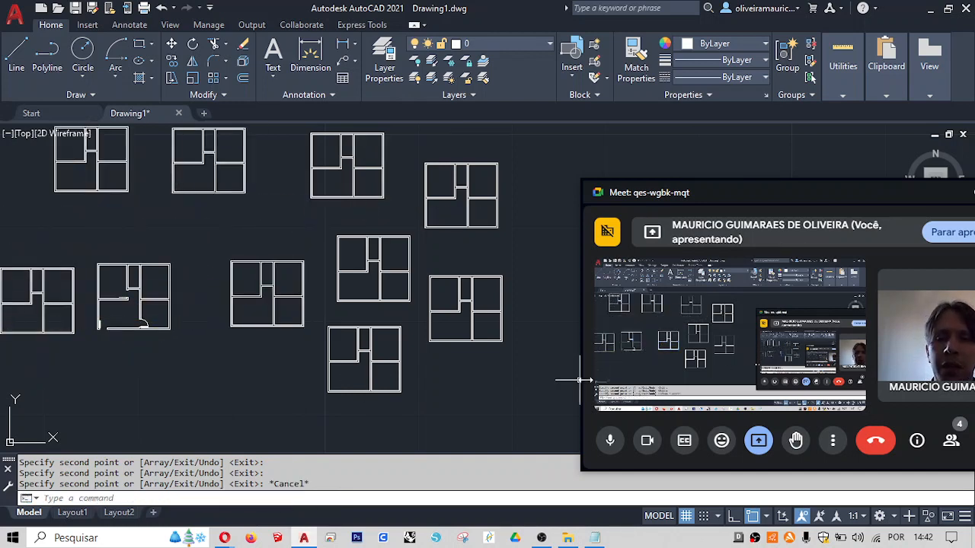
# - Undo all the floor plan copies and the 3-unit and 6-unit moves
pyautogui.hotkey('ctrl', 'z')
pyautogui.hotkey('ctrl', 'z')
pyautogui.hotkey('ctrl', 'z')
pyautogui.hotkey('ctrl', 'z')
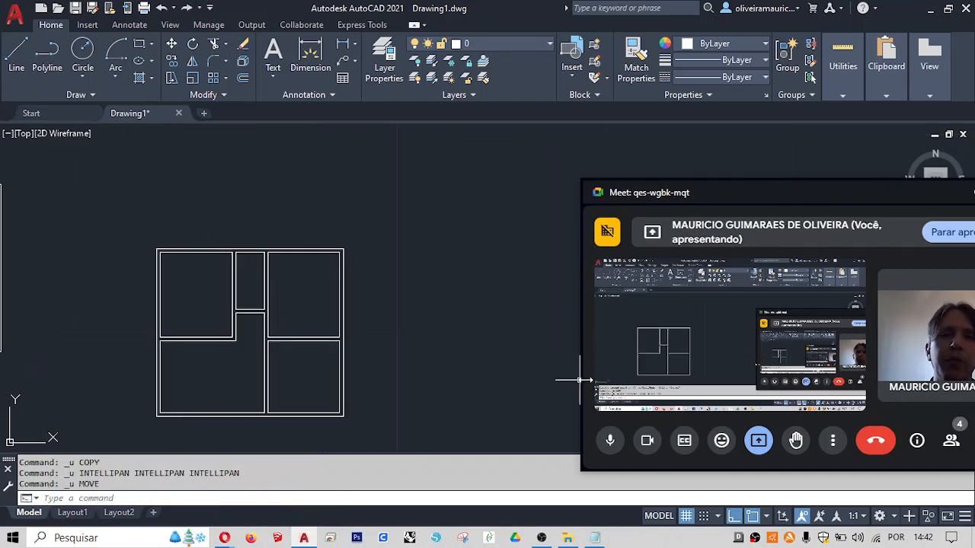
# - Erase the floor plan without doors, keeping the plan that has the door openings
pyautogui.scroll(-4, 388, 295)
pyautogui.click(336, 255)
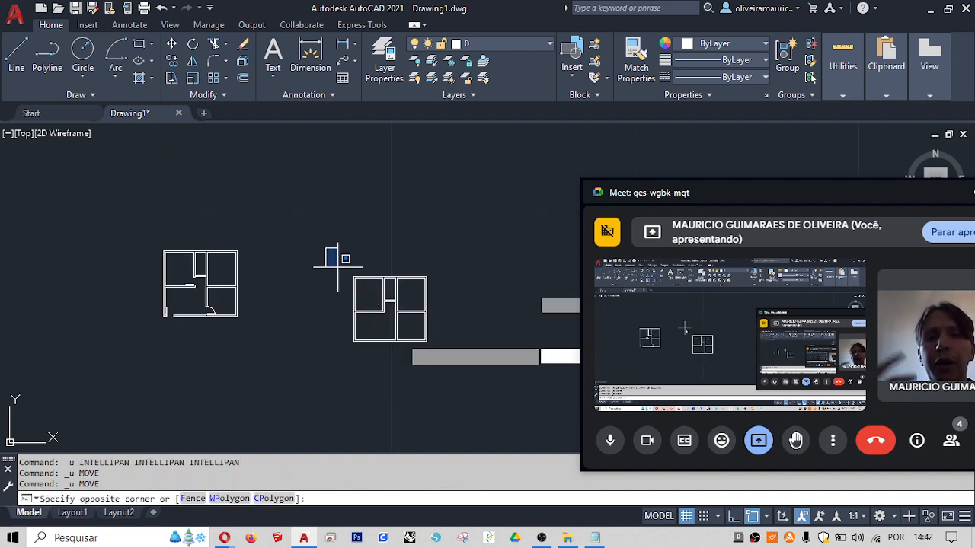
pyautogui.click(468, 391)
pyautogui.press('Delete')
pyautogui.scroll(3, 274, 278)
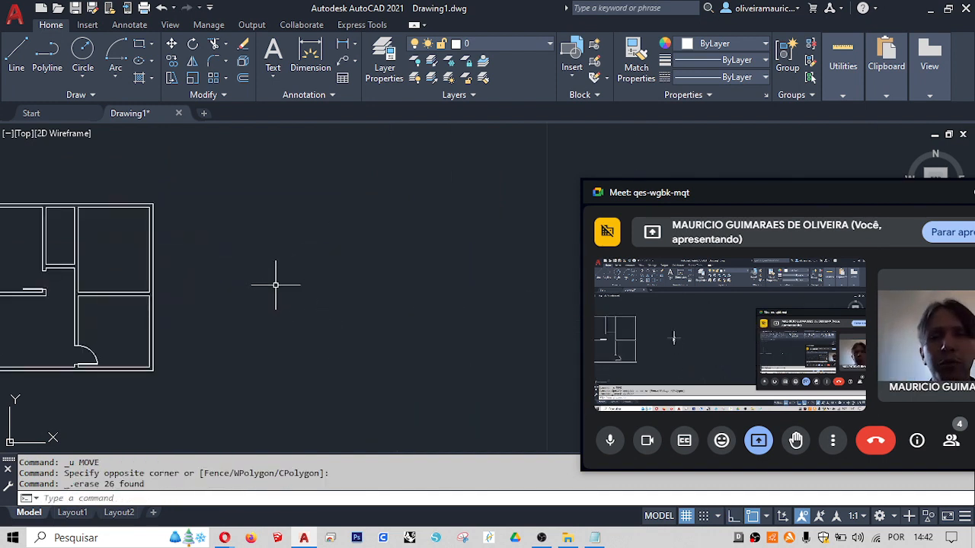
# - Draw a 3 by 3.55 rectangle in the empty space beside the existing floor plan
pyautogui.scroll(-1, 388, 304)
pyautogui.moveTo(391, 305); pyautogui.dragTo(382, 302, button='middle')
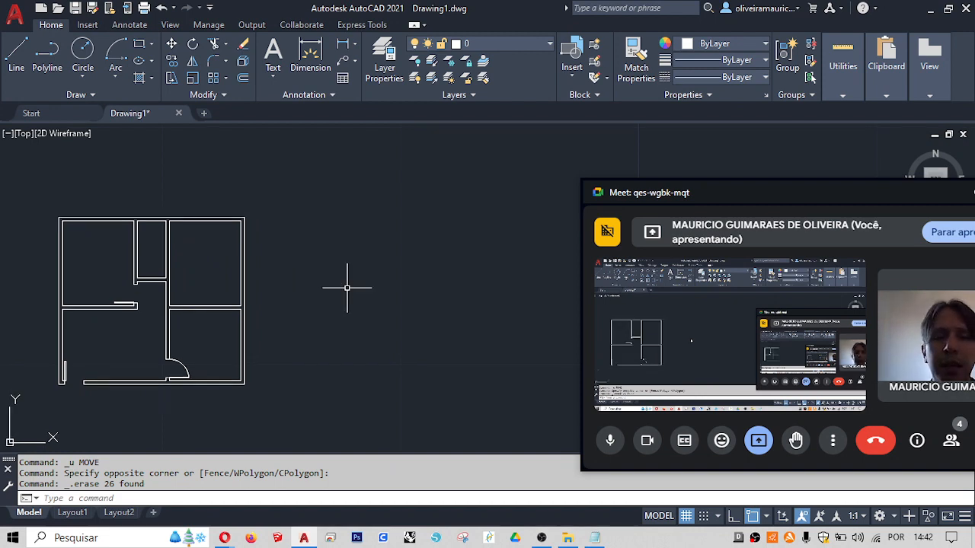
pyautogui.write('c')
pyautogui.press('Return')
pyautogui.click(352, 318)
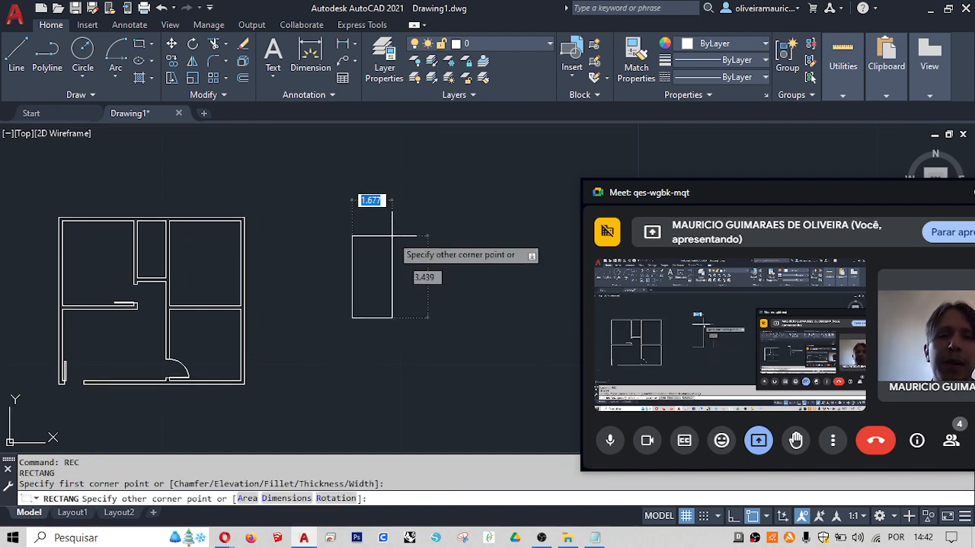
pyautogui.write('@3')
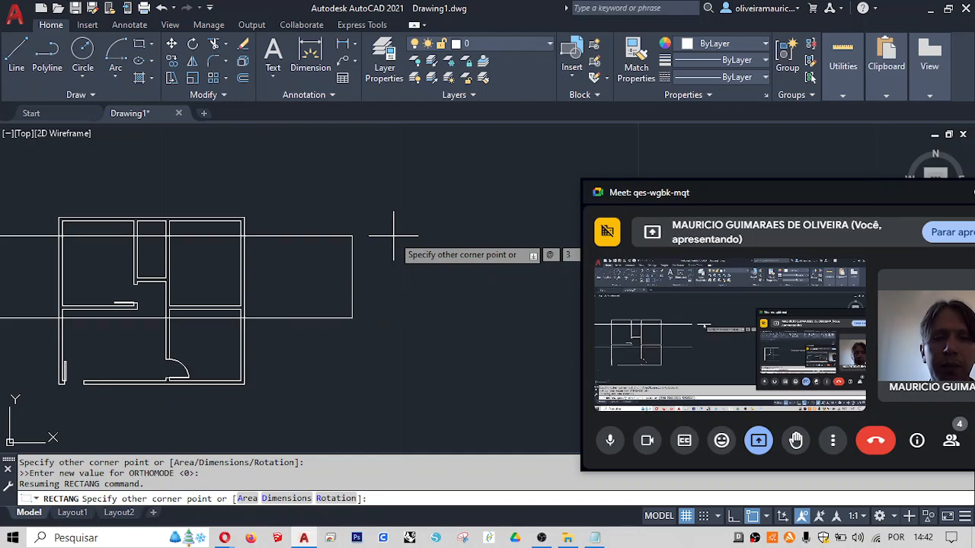
pyautogui.write(',3.55')
pyautogui.press('Return')
# - Draw a rectangle 1.2 wide and 2.4 high, extending right and down from the first rectangle's upper-right corner
pyautogui.scroll(3, 453, 290)
pyautogui.moveTo(453, 289); pyautogui.dragTo(338, 343, button='middle')
pyautogui.write('rec')
pyautogui.press('Return')
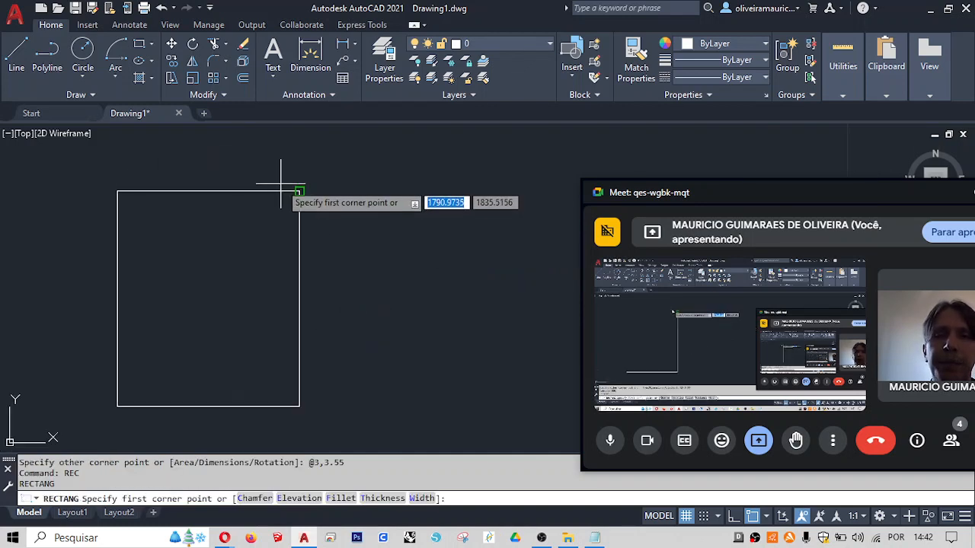
pyautogui.click(299, 192)
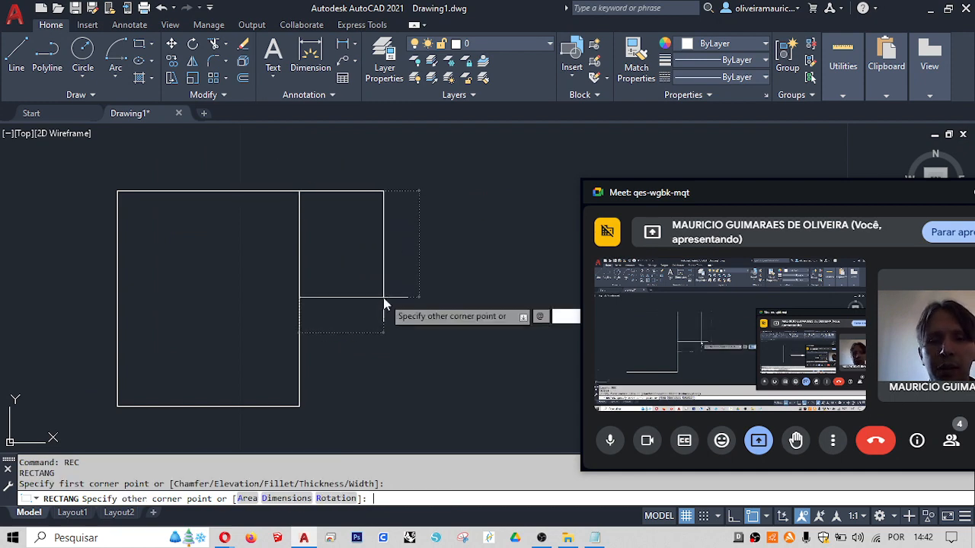
pyautogui.write('1.2')
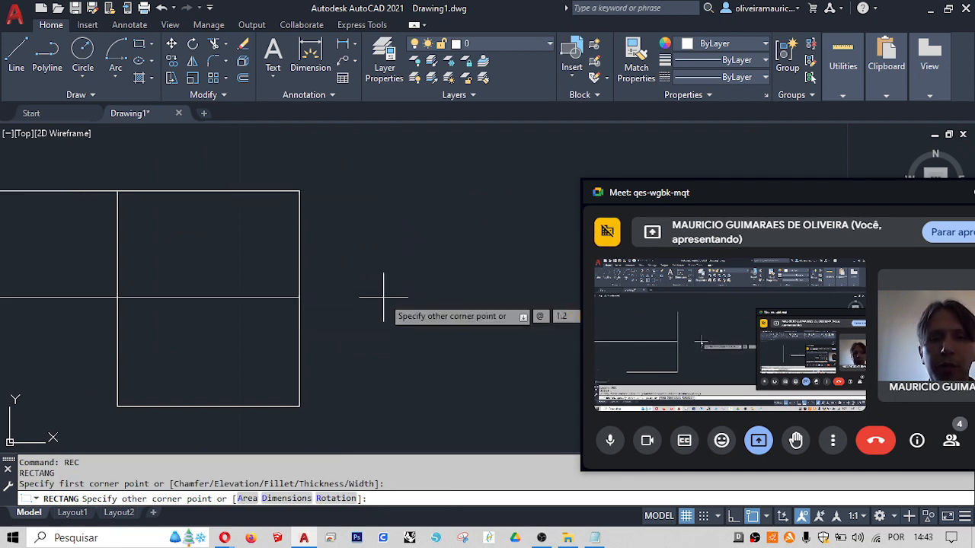
pyautogui.write(',-2.4')
pyautogui.press('Return')
# - Move the narrow rectangle 0.15 to the right with Ortho on, leaving a wall gap beside the first room
pyautogui.write('m')
pyautogui.press('Return')
pyautogui.click(396, 358)
pyautogui.click(359, 311)
pyautogui.press('Return')
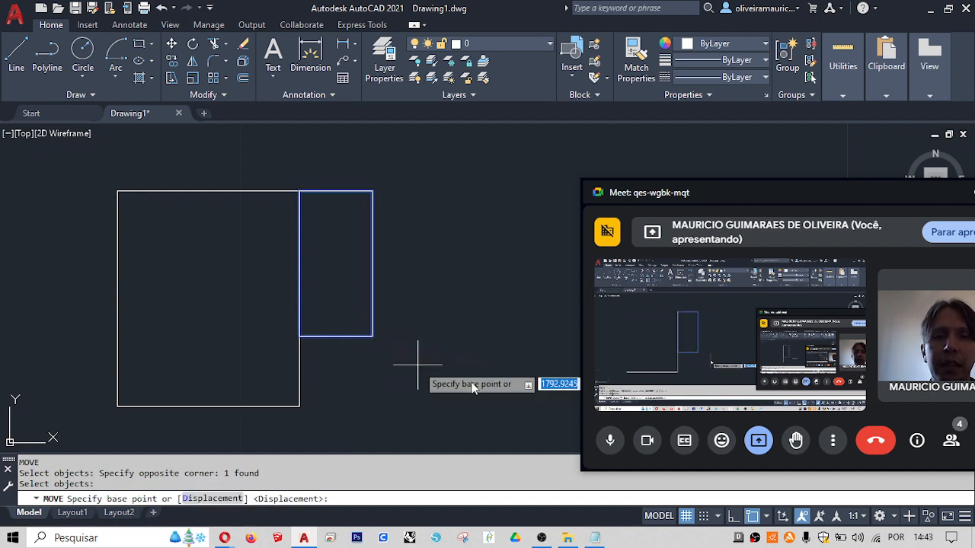
pyautogui.click(417, 366)
pyautogui.press('F8')
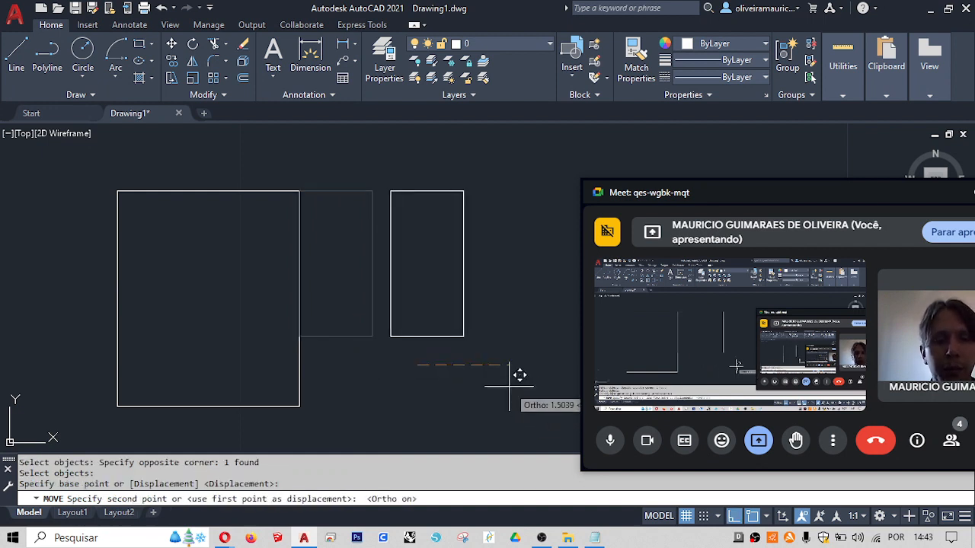
pyautogui.write('.15')
pyautogui.press('Return')
# - Draw a rectangle 3 wide and 3.55 high, extending right and down from the narrow rectangle's upper-right corner
pyautogui.moveTo(446, 367); pyautogui.dragTo(387, 361, button='middle')
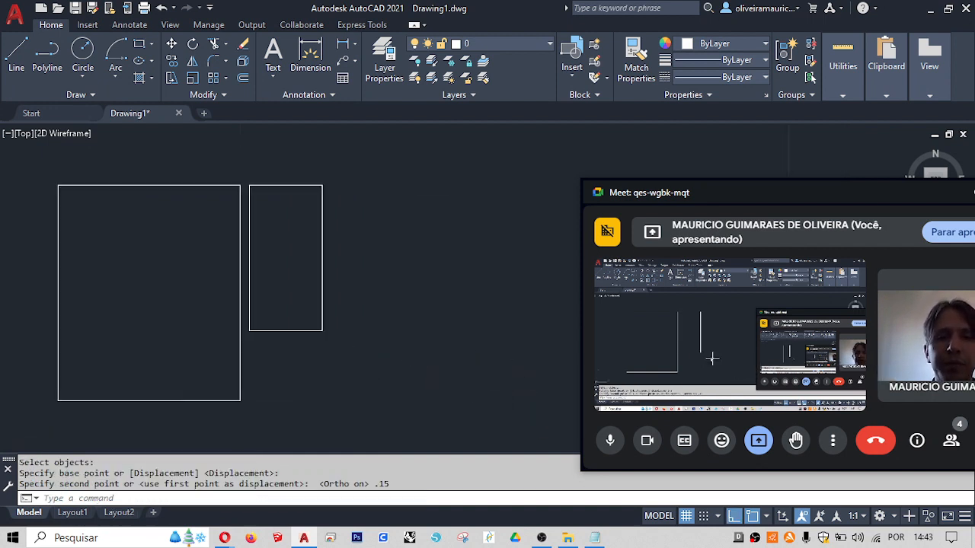
pyautogui.write('rec')
pyautogui.press('Return')
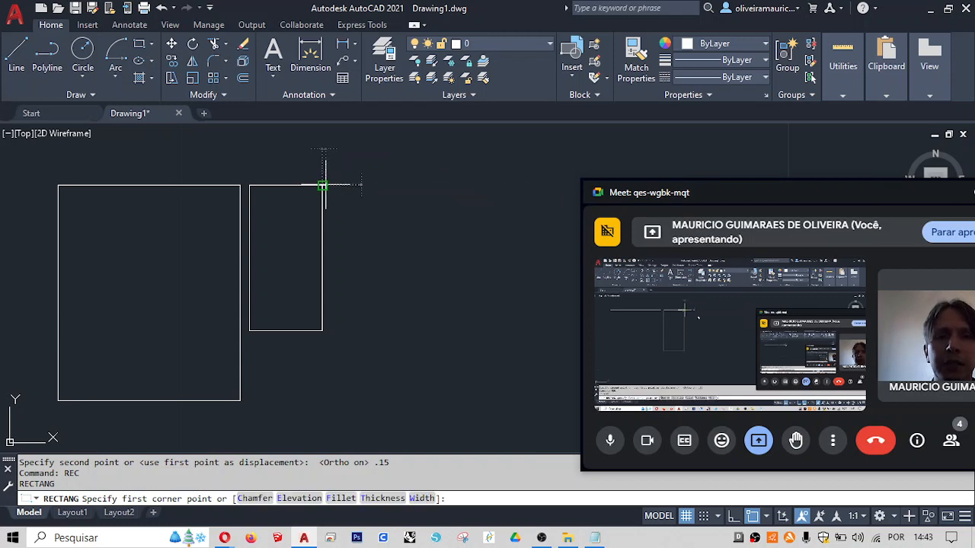
pyautogui.click(322, 186)
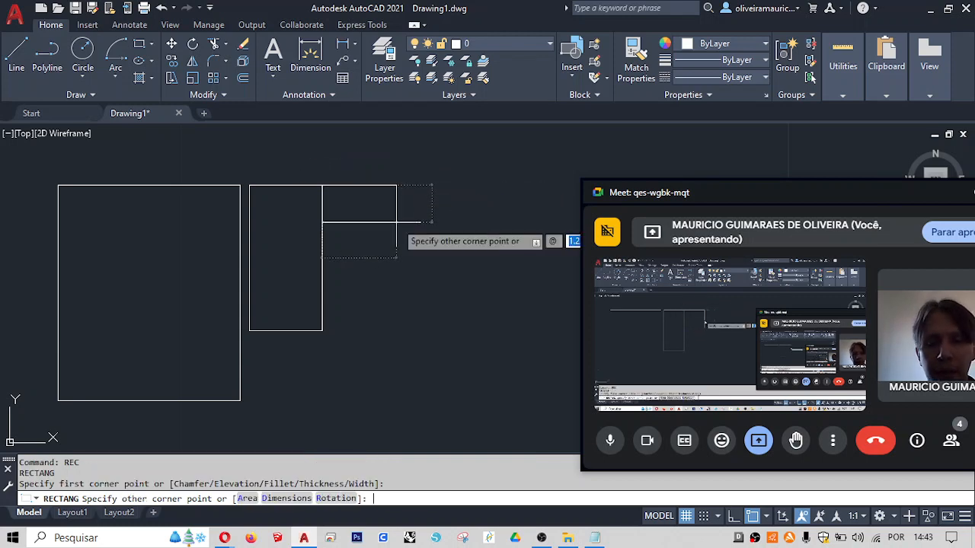
pyautogui.write('3')
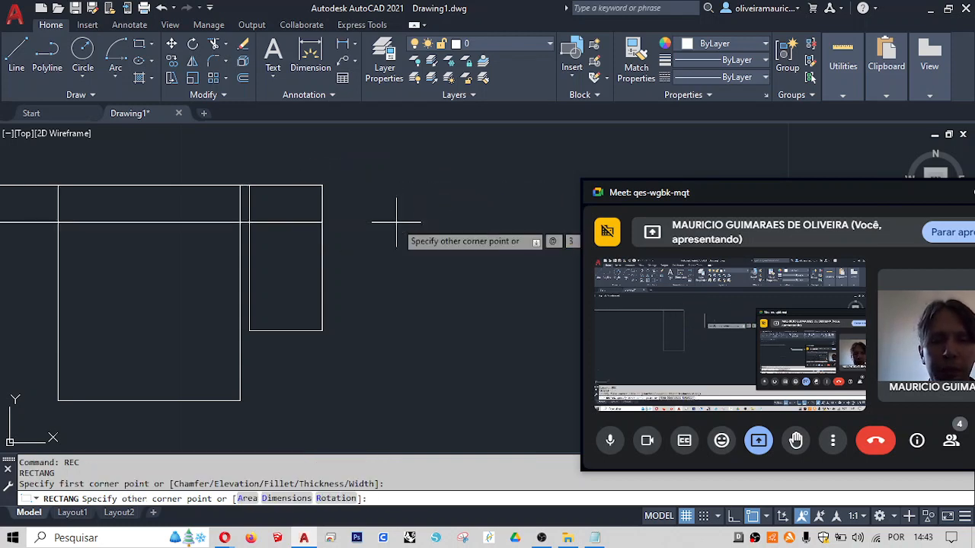
pyautogui.write(',-3.55')
pyautogui.press('Return')
# - Move the new 3 by 3.55 rectangle 0.15 to the right, away from the narrow rectangle
pyautogui.write('m')
pyautogui.press('Return')
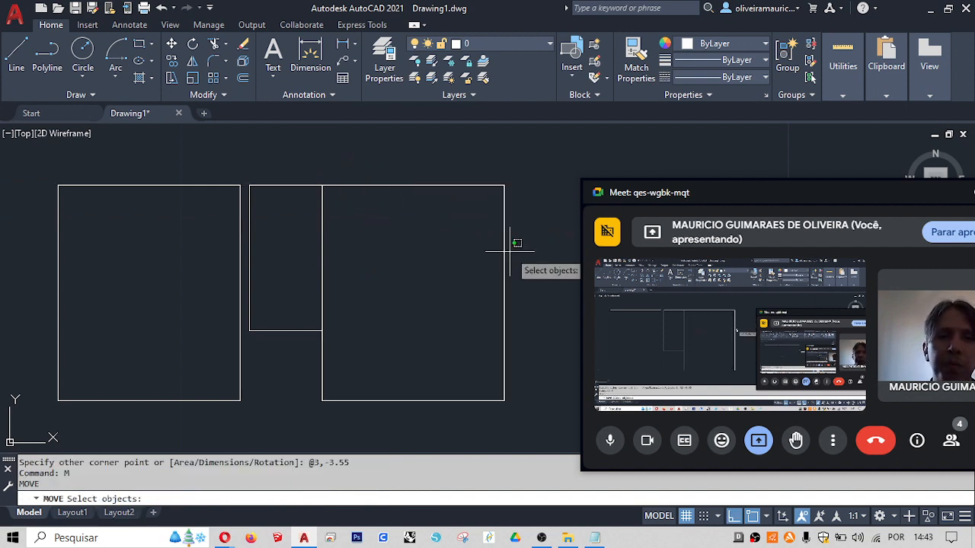
pyautogui.click(510, 250)
pyautogui.click(355, 311)
pyautogui.press('Return')
pyautogui.click(357, 310)
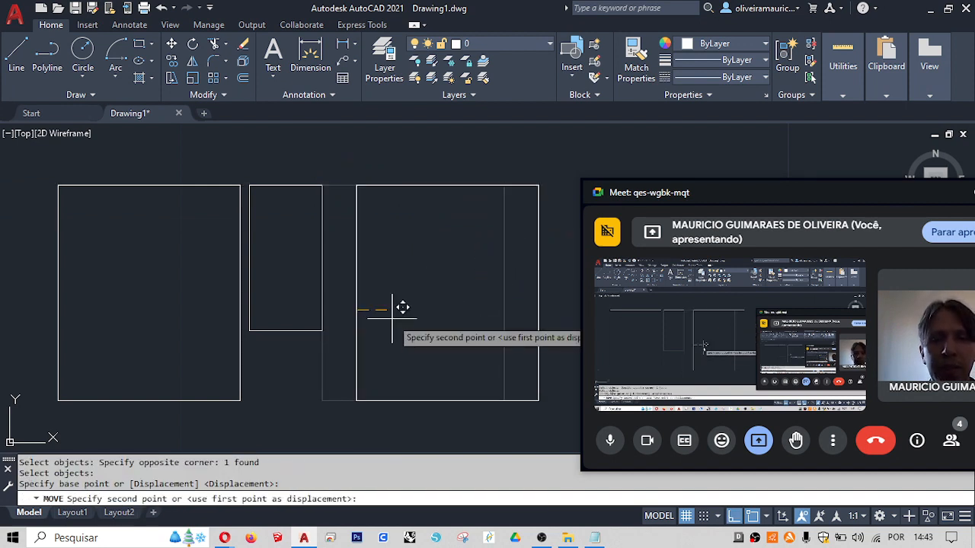
pyautogui.write('.15')
pyautogui.press('Return')
# - Draw a 3 by 3 rectangle downward from the lower-left corner of the rightmost room
pyautogui.moveTo(392, 320); pyautogui.dragTo(351, 124, button='middle')
pyautogui.write('r')
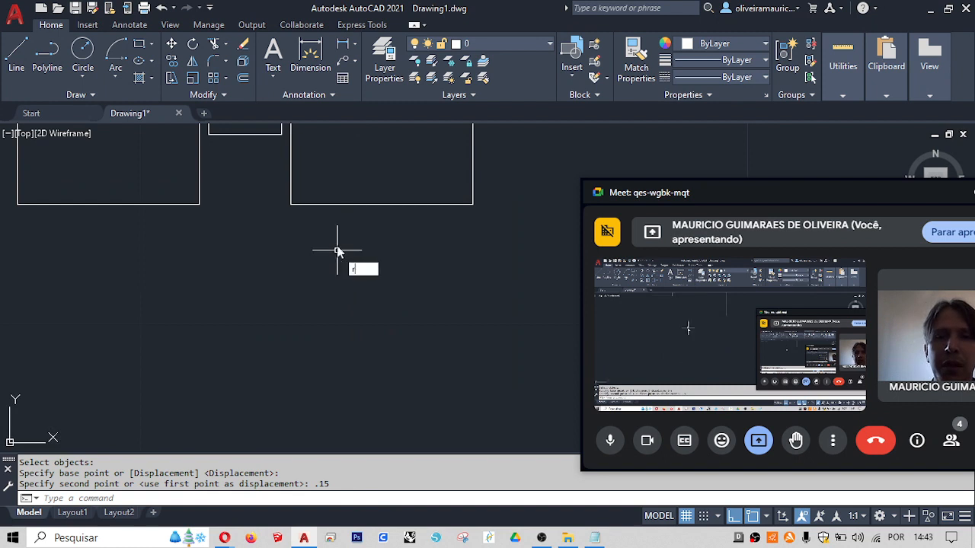
pyautogui.write('ec')
pyautogui.press('Return')
pyautogui.click(291, 204)
pyautogui.write('3')
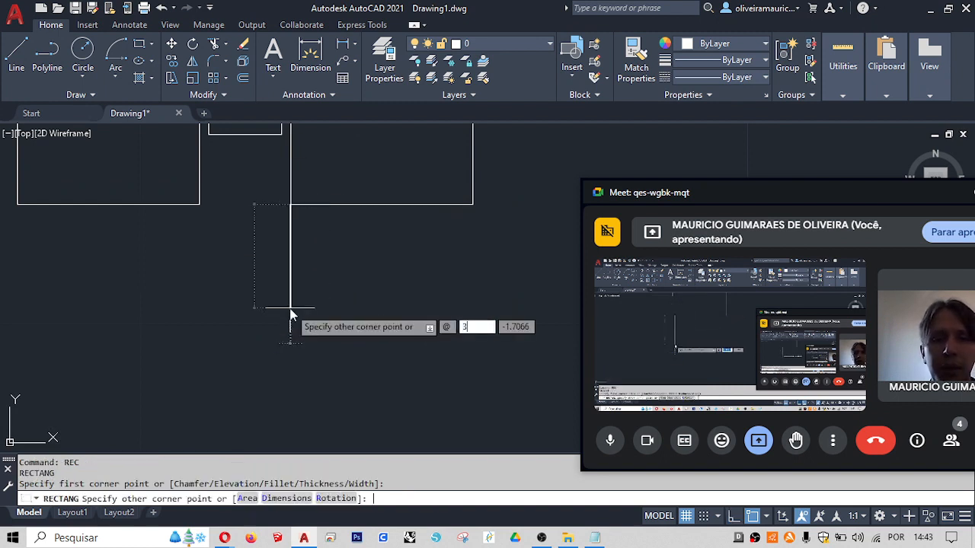
pyautogui.press('Tab')
pyautogui.write('-3')
pyautogui.press('Return')
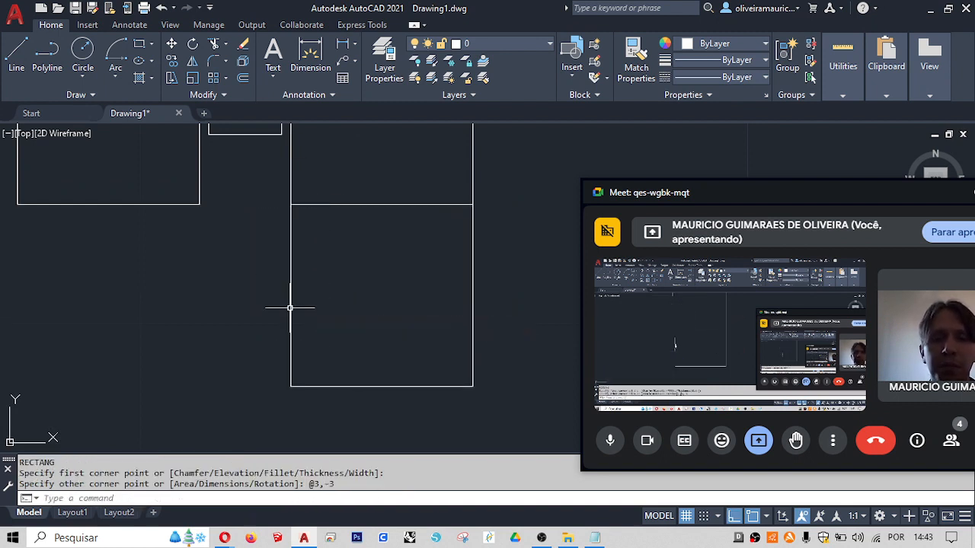
# - Move the 3 by 3 rectangle 0.15 straight down, away from the room above it
pyautogui.write('m')
pyautogui.press('Return')
pyautogui.click(327, 361)
pyautogui.click(276, 413)
pyautogui.press('Return')
pyautogui.click(237, 321)
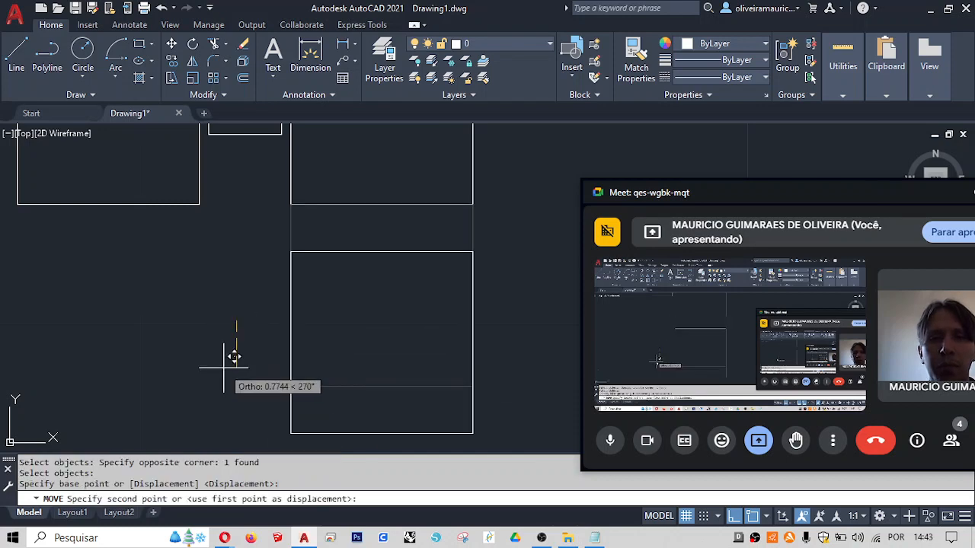
pyautogui.write('.15')
pyautogui.press('Return')
# - Explode all four room rectangles into separate lines
pyautogui.scroll(-2, 236, 372)
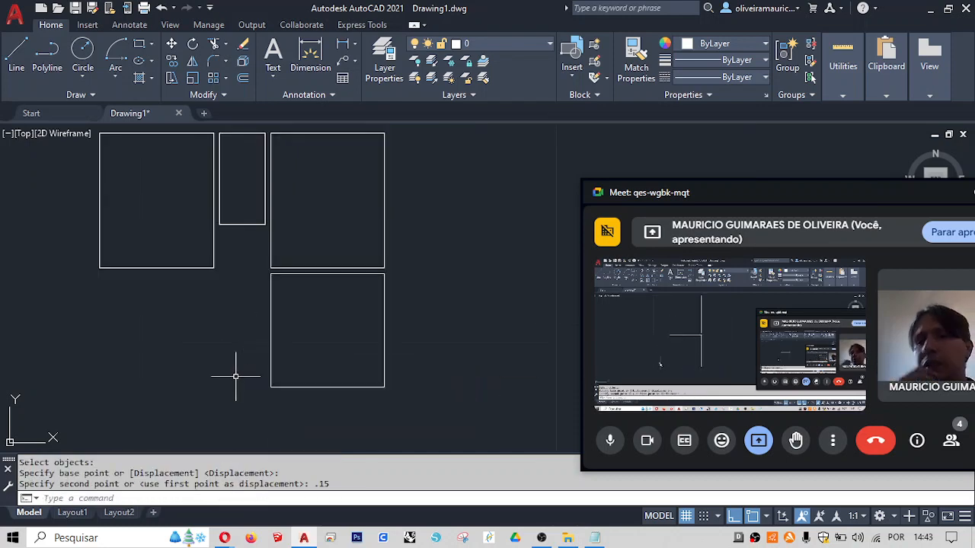
pyautogui.moveTo(155, 318); pyautogui.dragTo(195, 344, button='middle')
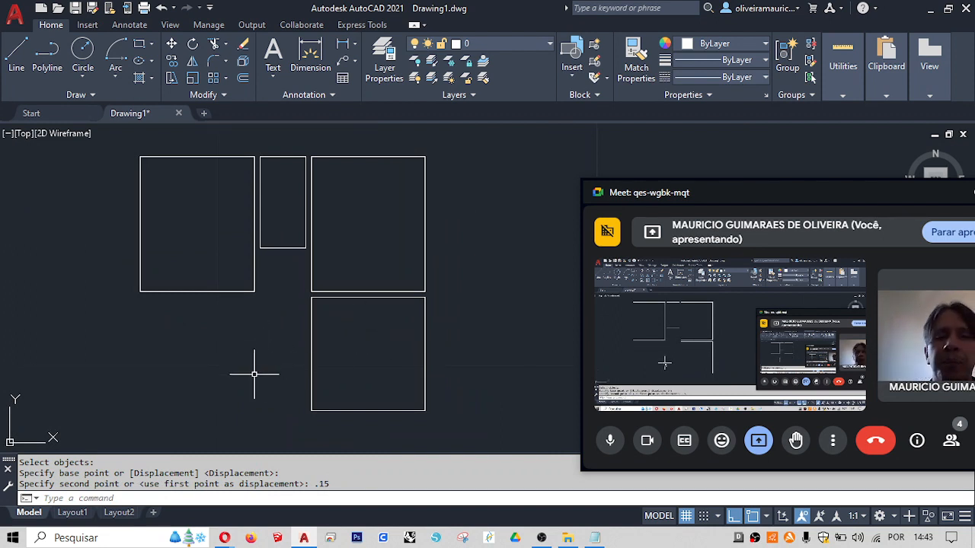
pyautogui.click(404, 382)
pyautogui.click(202, 211)
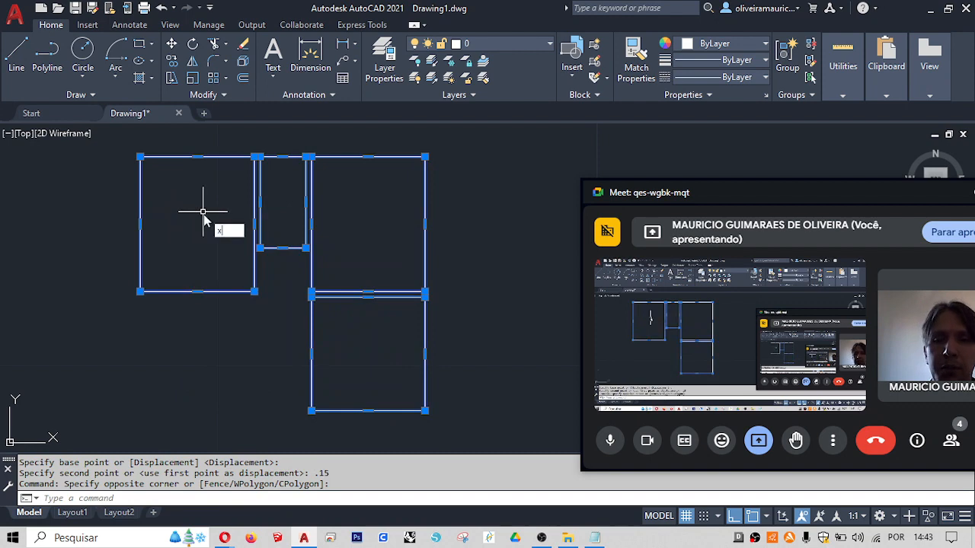
pyautogui.press('Return')
# - Offset the lower edges of the left and narrow rooms and the left edge of the lower-right room outward by 0.15
pyautogui.write('o')
pyautogui.press('Return')
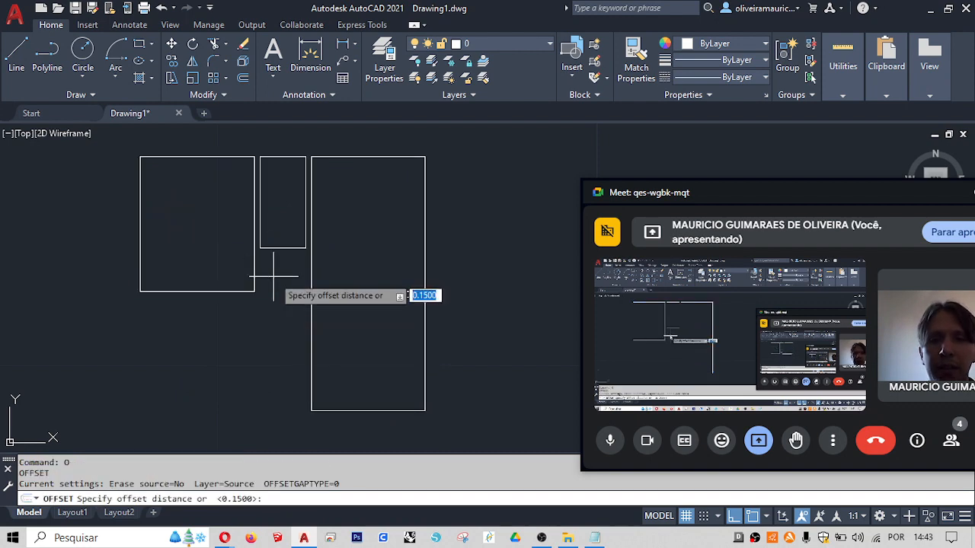
pyautogui.write('.15')
pyautogui.press('Return')
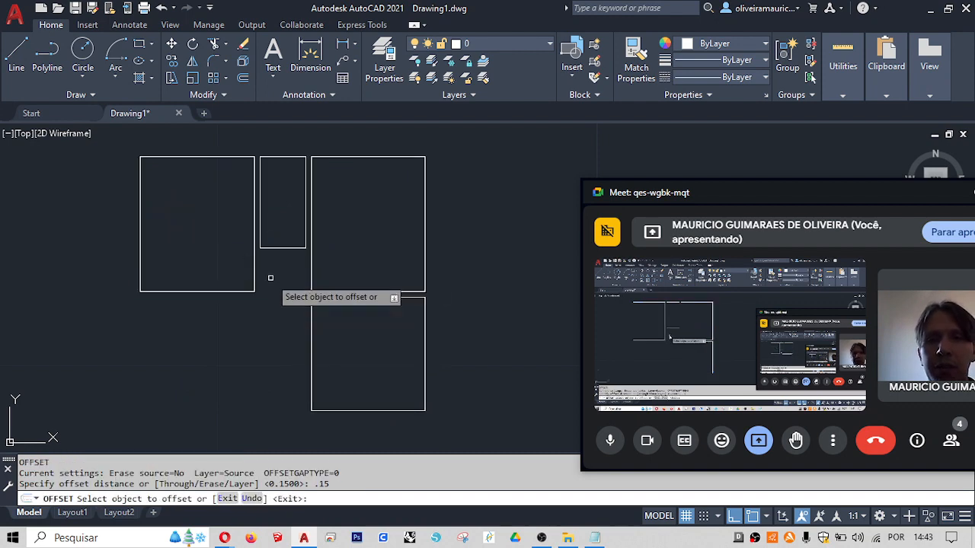
pyautogui.click(211, 292)
pyautogui.click(211, 327)
pyautogui.click(272, 249)
pyautogui.click(272, 283)
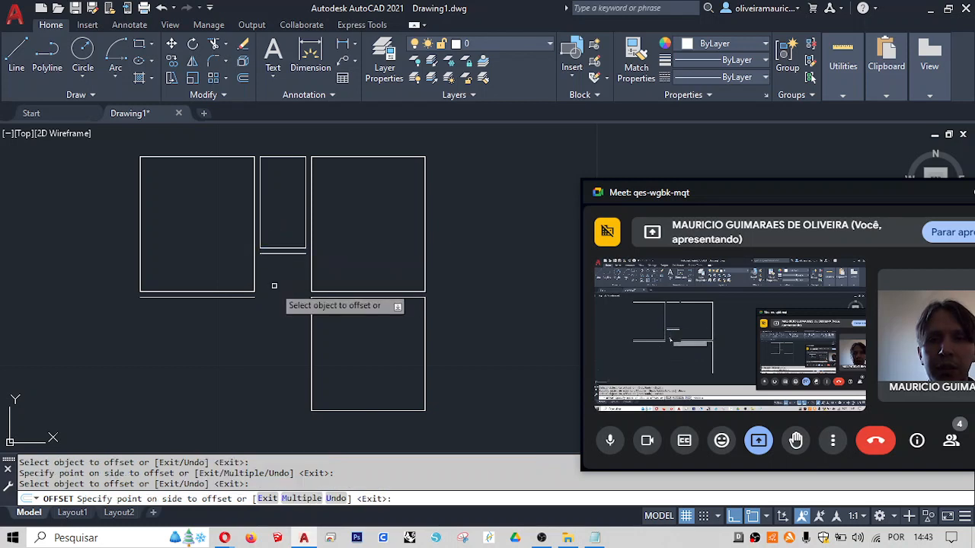
pyautogui.click(310, 329)
pyautogui.click(273, 353)
pyautogui.press('Return')
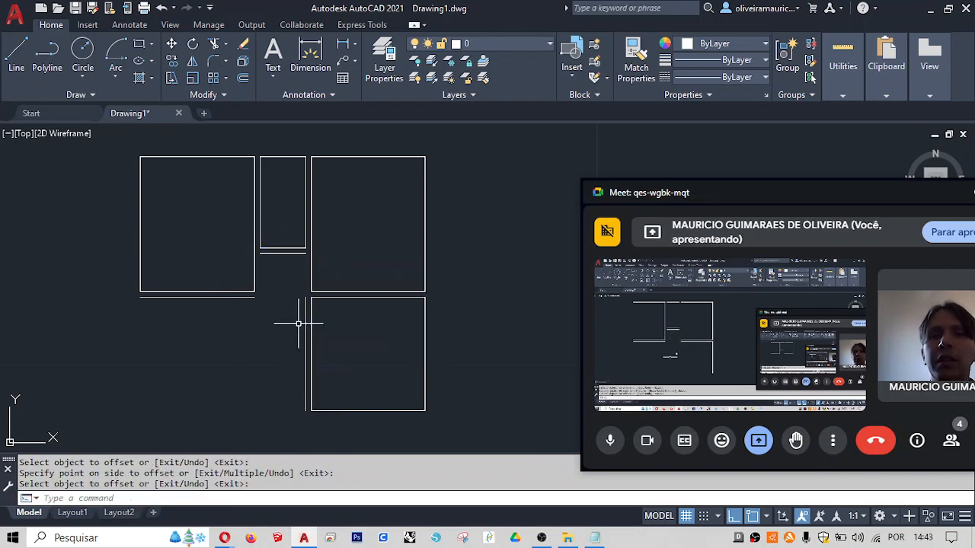
# - Join the offset vertical line and the offset line under the narrow room in a sharp corner with Fillet
pyautogui.write('f')
pyautogui.press('Return')
pyautogui.click(306, 301)
pyautogui.click(293, 254)
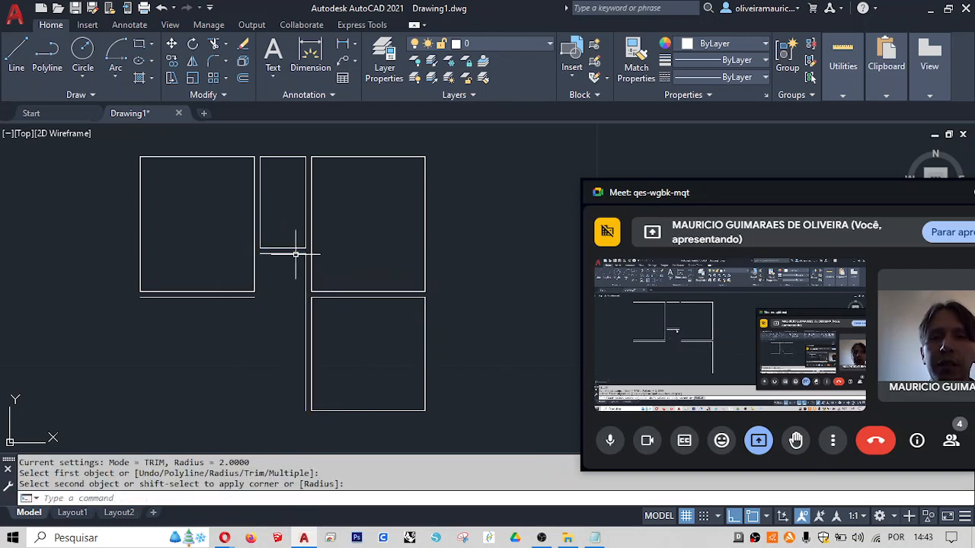
# - Draw a line about 1.6 down from the free end below the narrow room and fillet it sharply with the left room's offset line
pyautogui.write('l')
pyautogui.press('Return')
pyautogui.click(260, 254)
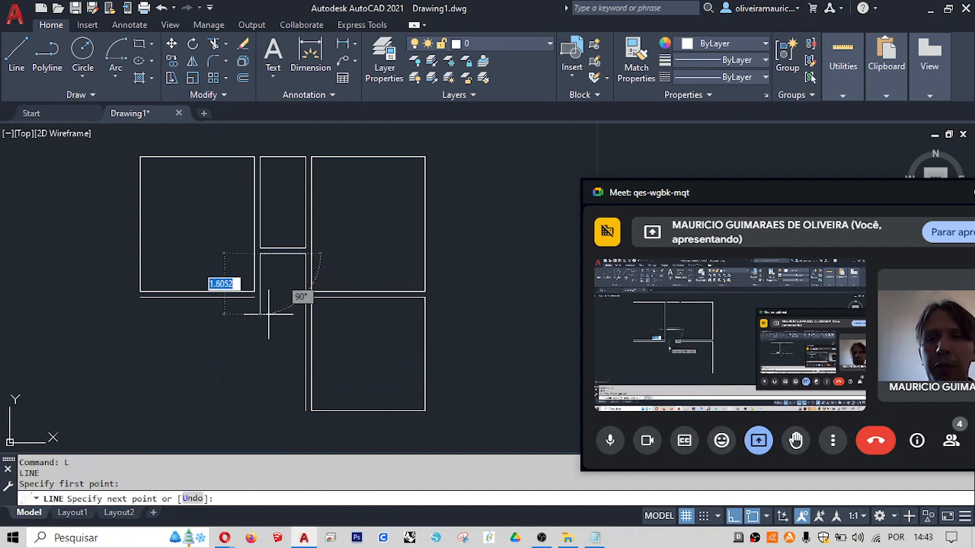
pyautogui.click(260, 313)
pyautogui.press('Return')
pyautogui.write('f')
pyautogui.press('Return')
pyautogui.click(260, 278)
pyautogui.click(254, 296)
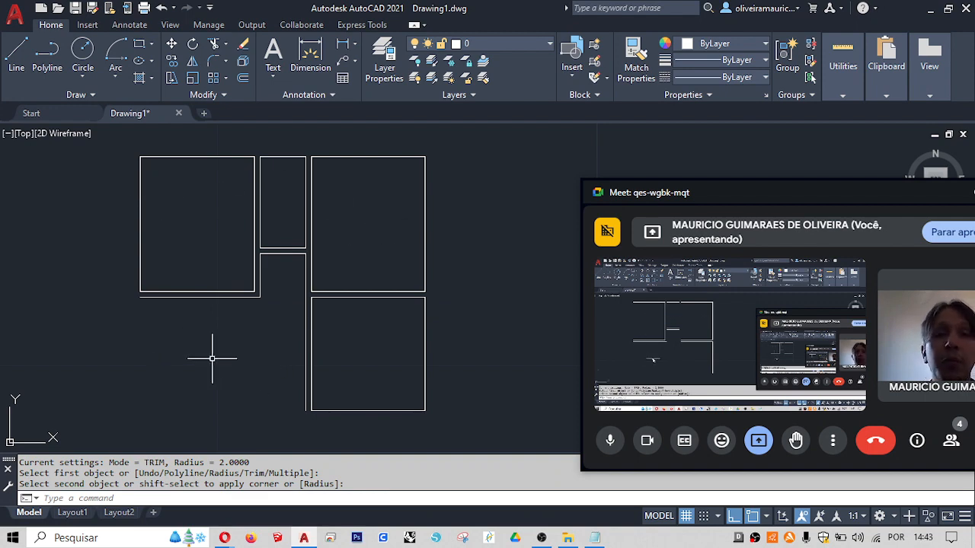
# - Draw short lines leftward from the offset vertical's lower end and downward from the left end of the left room's offset line
pyautogui.write('l')
pyautogui.press('Return')
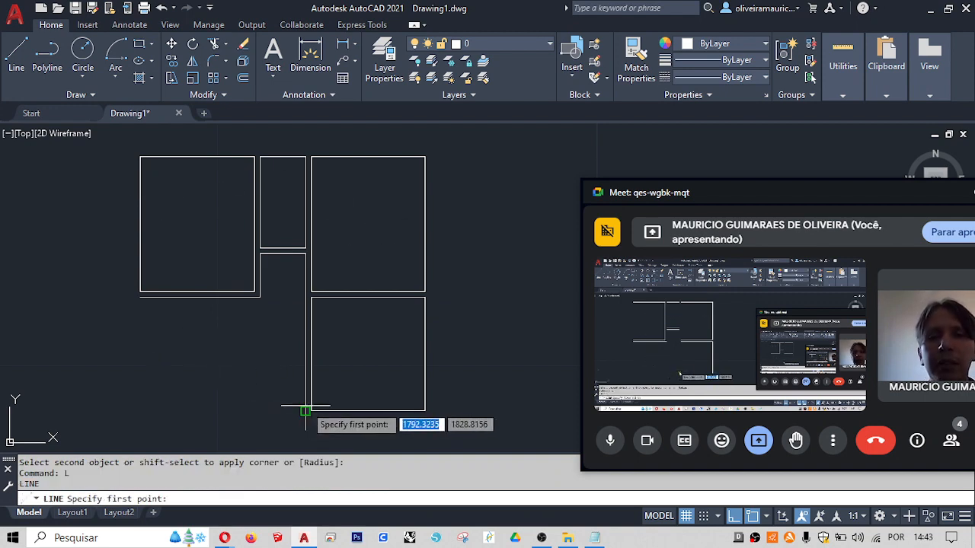
pyautogui.click(306, 406)
pyautogui.click(251, 411)
pyautogui.press('Return')
pyautogui.press('Return')
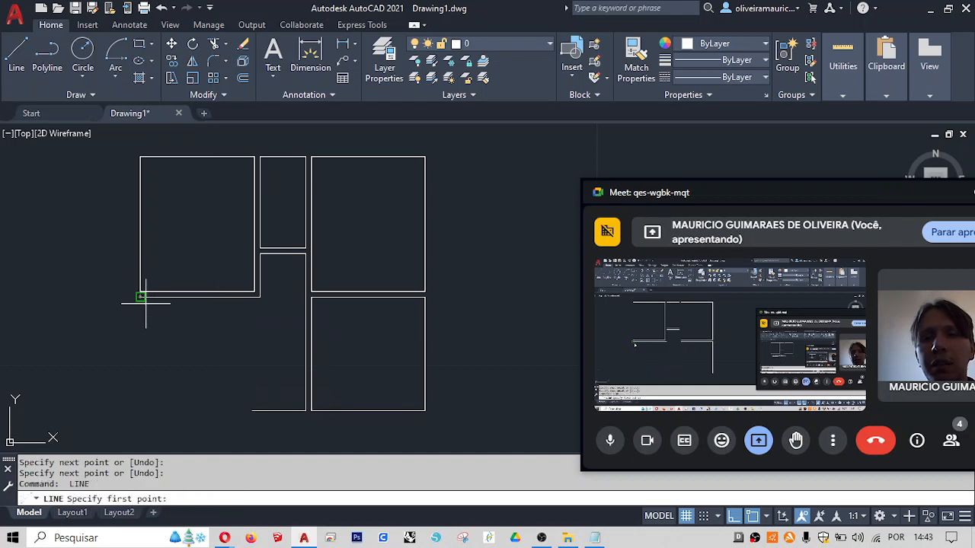
pyautogui.click(140, 297)
pyautogui.click(140, 327)
pyautogui.press('Return')
# - Fillet the two short lines into a sharp corner, closing the lower-left room
pyautogui.write('f')
pyautogui.press('Return')
pyautogui.click(140, 324)
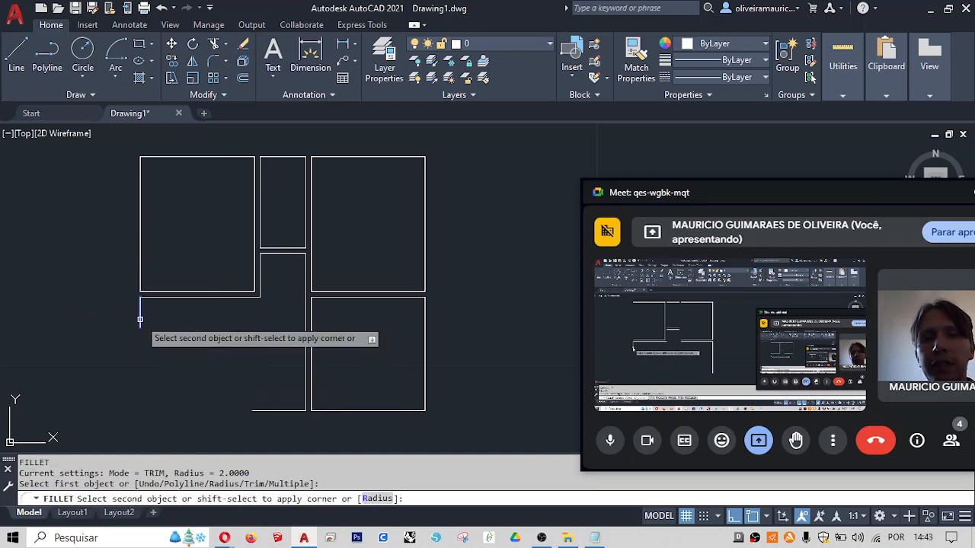
pyautogui.click(268, 409)
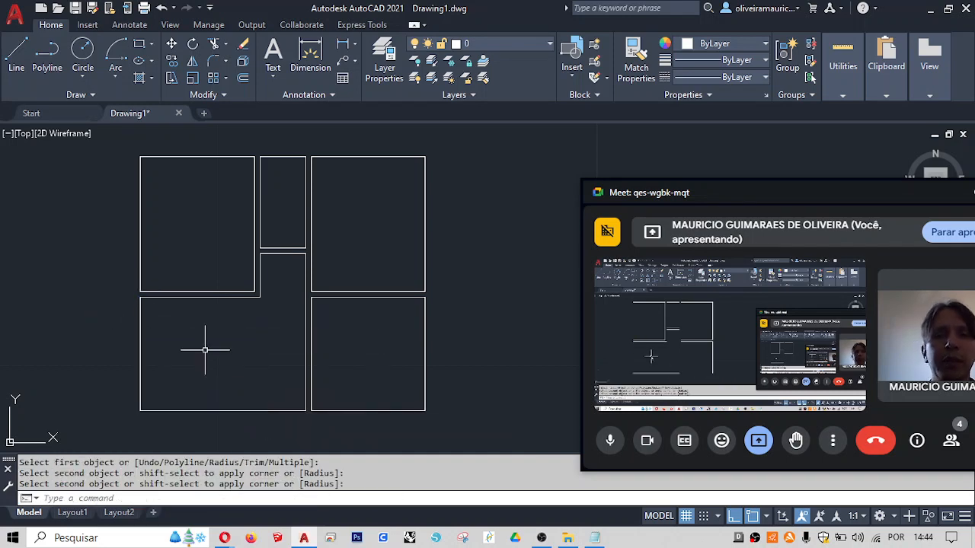
# - Draw a rectangle over the whole room layout, from its upper-left outer corner to its lower-right outer corner
pyautogui.scroll(-2, 206, 343)
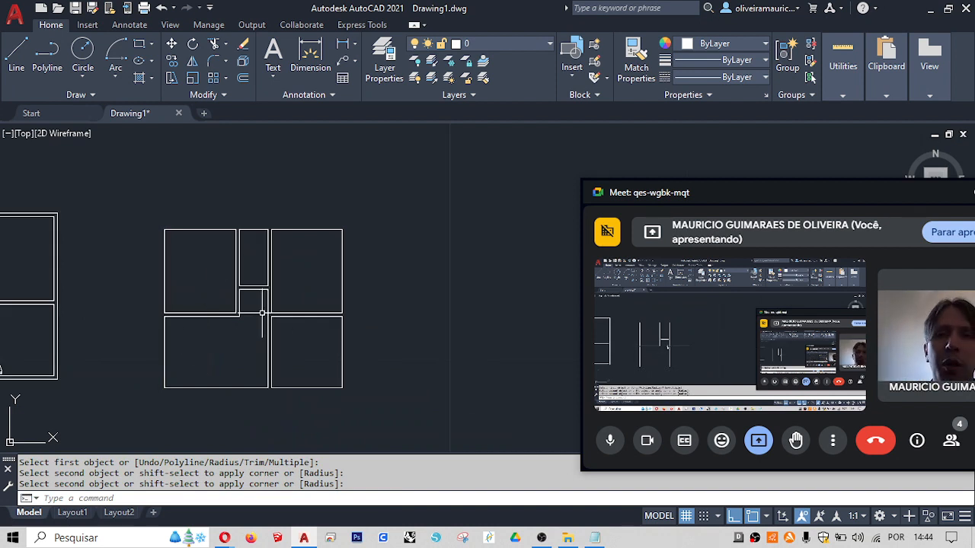
pyautogui.moveTo(262, 312); pyautogui.dragTo(239, 301, button='middle')
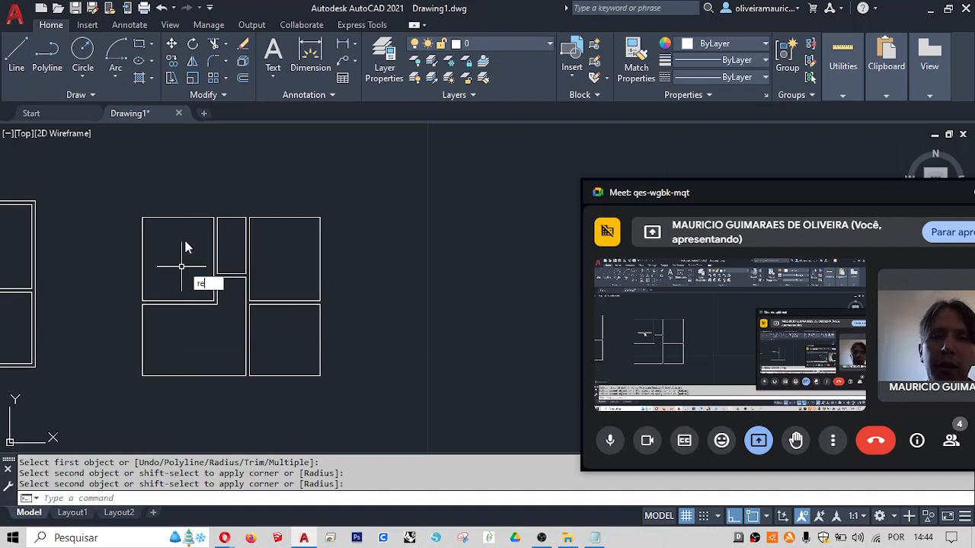
pyautogui.press('Return')
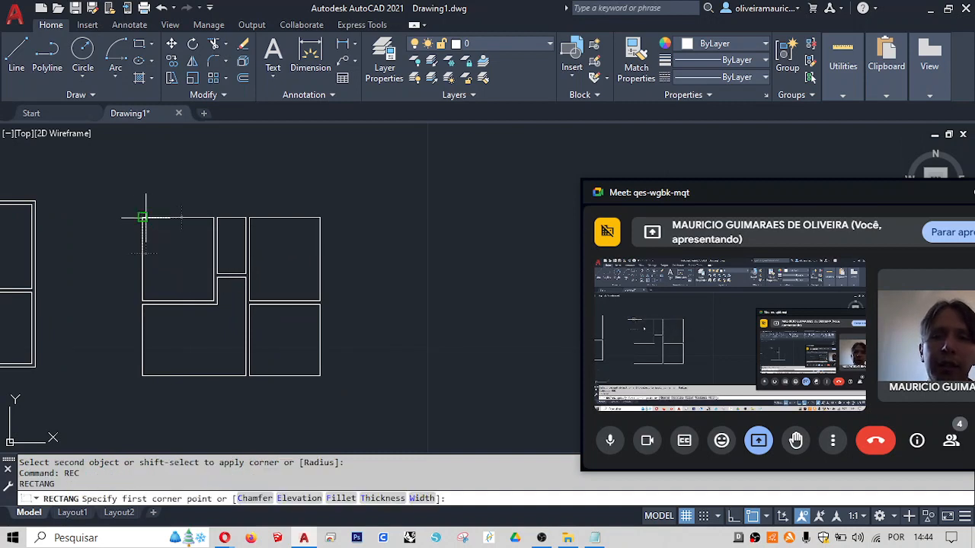
pyautogui.click(142, 217)
pyautogui.click(320, 376)
# - Offset the enclosing rectangle 0.15 outward and delete the original rectangle
pyautogui.write('o')
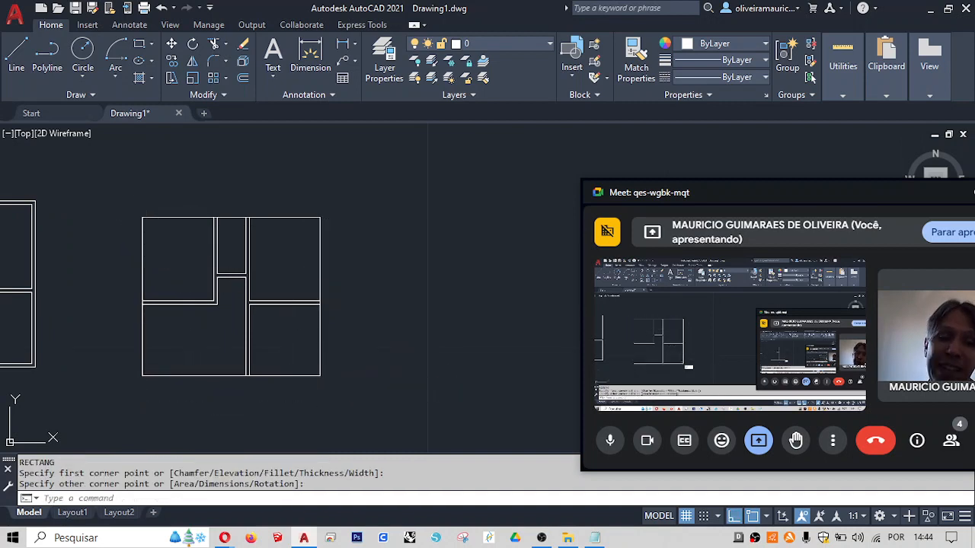
pyautogui.press('Return')
pyautogui.write('.15')
pyautogui.press('Return')
pyautogui.click(319, 375)
pyautogui.click(332, 410)
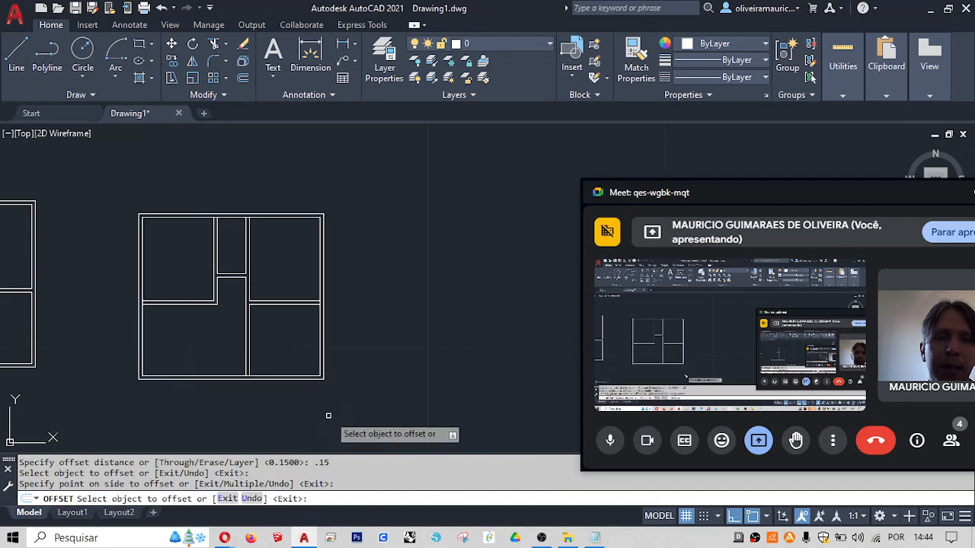
pyautogui.press('Return')
pyautogui.click(323, 221)
pyautogui.press('Delete')
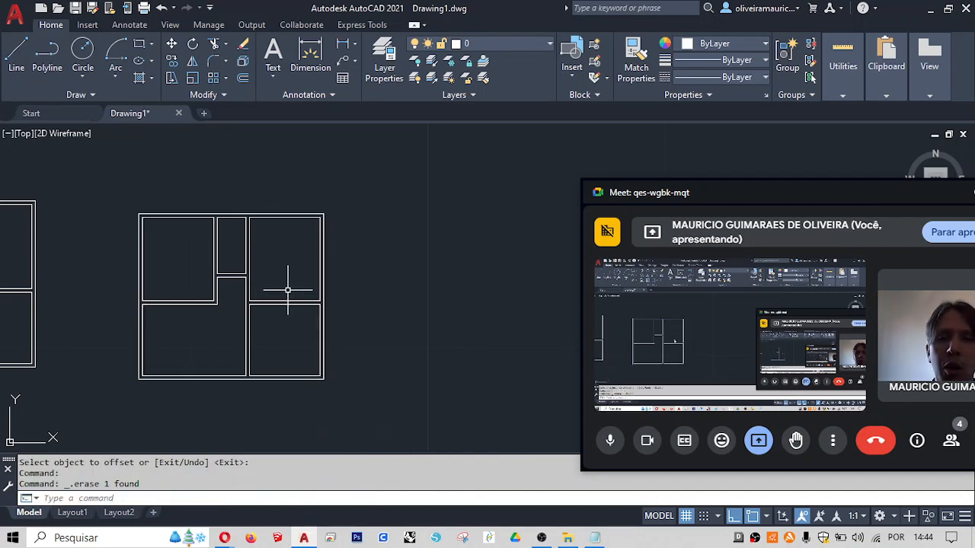
# - Undo the deletion, the outward offset and the enclosing rectangle
pyautogui.hotkey('ctrl', 'z')
pyautogui.hotkey('ctrl', 'z')
pyautogui.hotkey('ctrl', 'z')
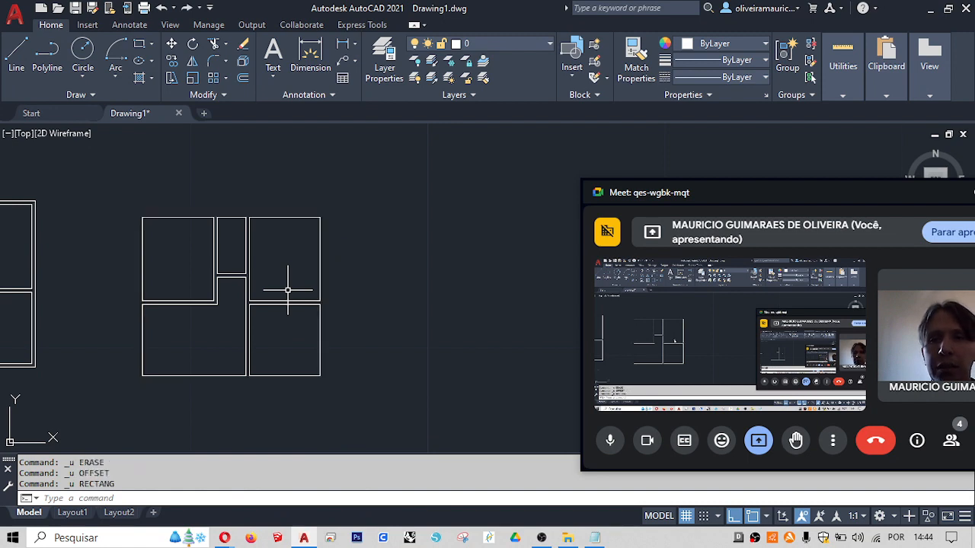
# - Offset the upper-left room's top and left lines 0.15 outward
pyautogui.press('Return')
pyautogui.write('.15')
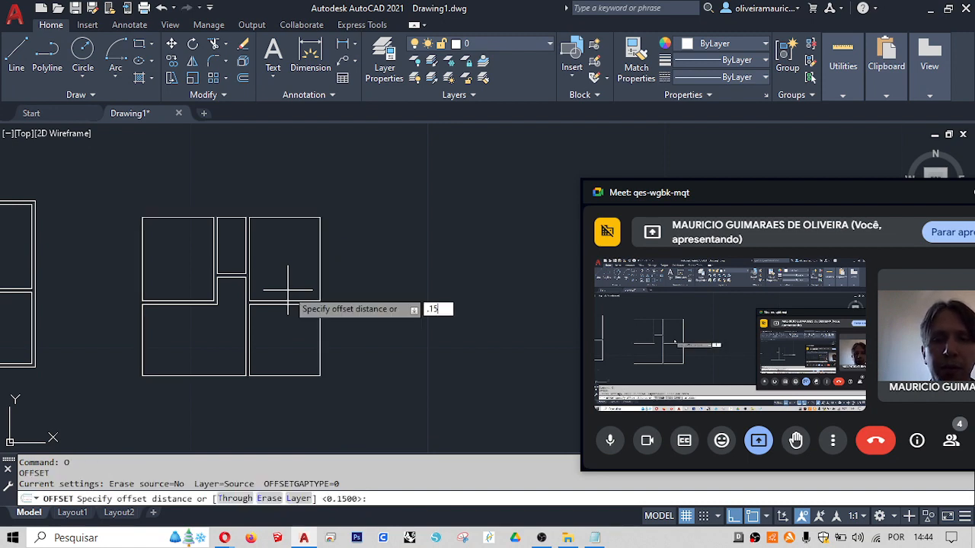
pyautogui.press('Return')
pyautogui.click(161, 217)
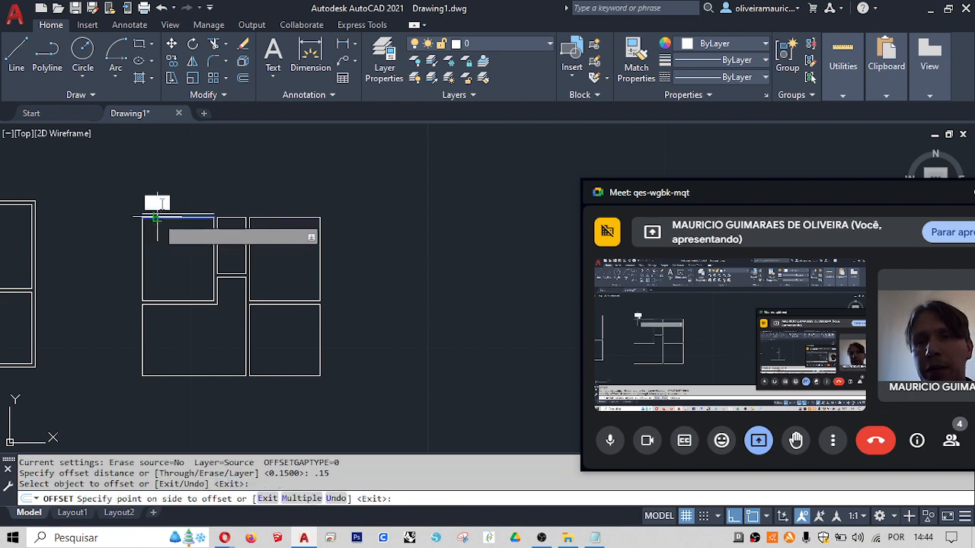
pyautogui.click(158, 203)
pyautogui.click(142, 226)
pyautogui.click(132, 228)
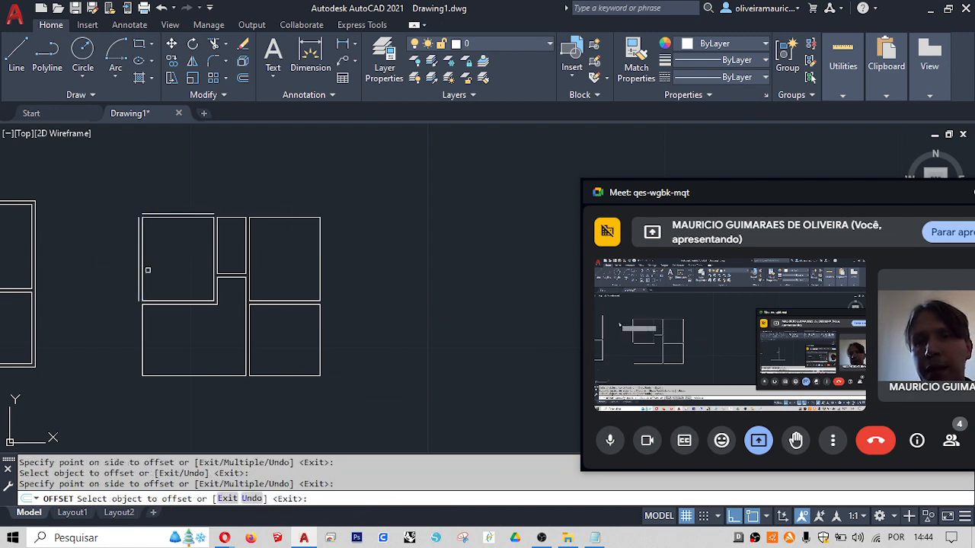
# - Offset the lower-right room's bottom and right lines outward by the same 0.15 distance
pyautogui.click(304, 376)
pyautogui.click(305, 408)
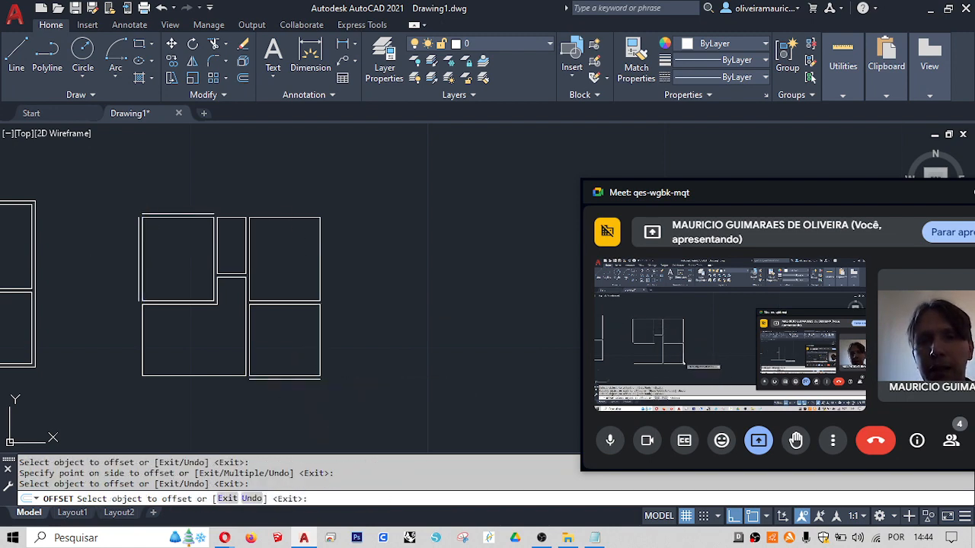
pyautogui.click(321, 364)
pyautogui.click(424, 370)
pyautogui.press('Return')
# - Join the offset exterior lines in sharp corners at the plan's lower-right and upper-left with Fillet
pyautogui.write('f')
pyautogui.press('Return')
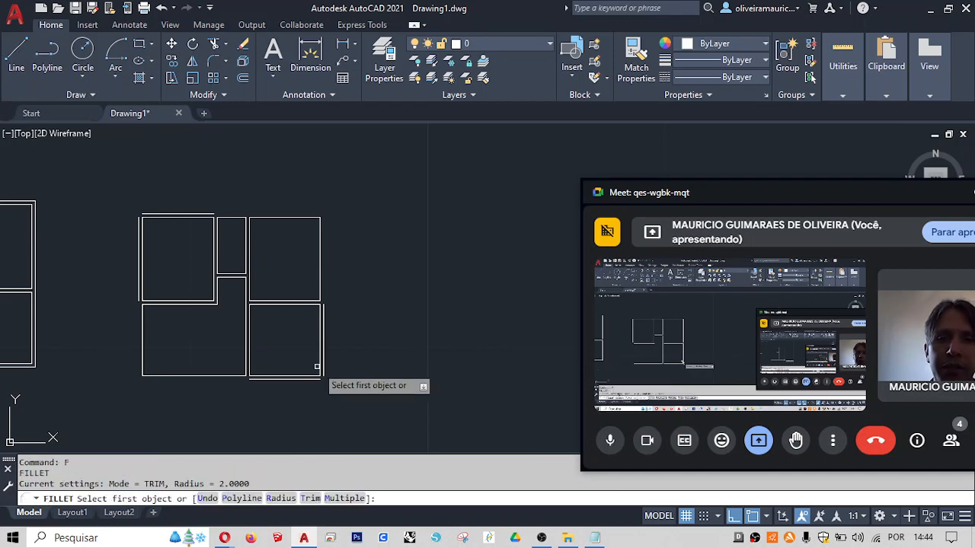
pyautogui.click(321, 373)
pyautogui.click(313, 378)
pyautogui.press('Return')
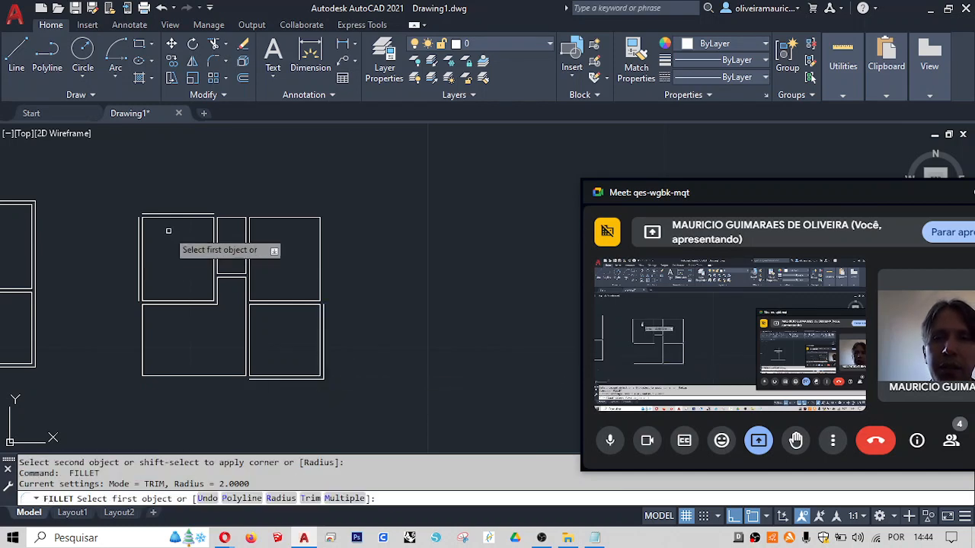
pyautogui.click(142, 221)
pyautogui.click(150, 214)
# - Join the exterior lines in sharp corners at the plan's lower-left and upper-right with Fillet, closing the outer wall
pyautogui.press('Return')
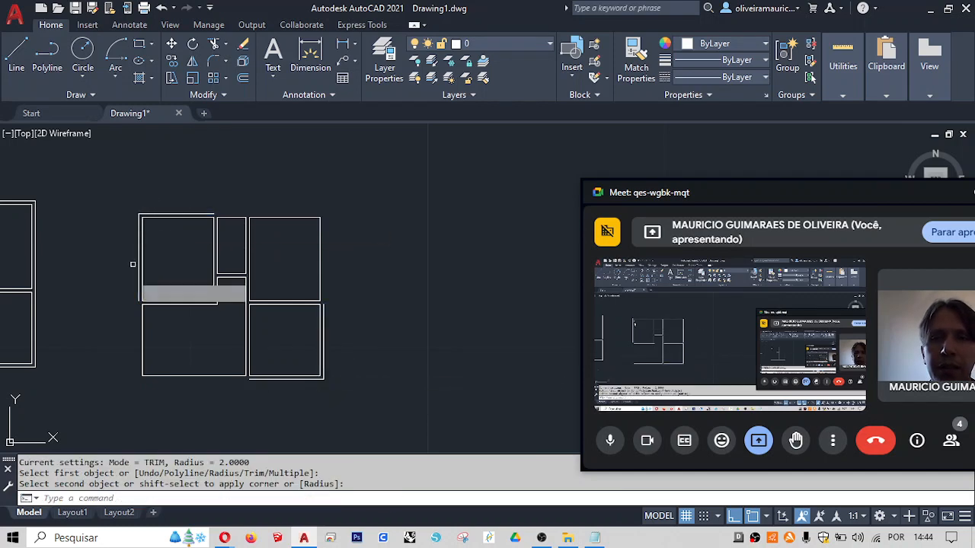
pyautogui.click(138, 290)
pyautogui.click(242, 375)
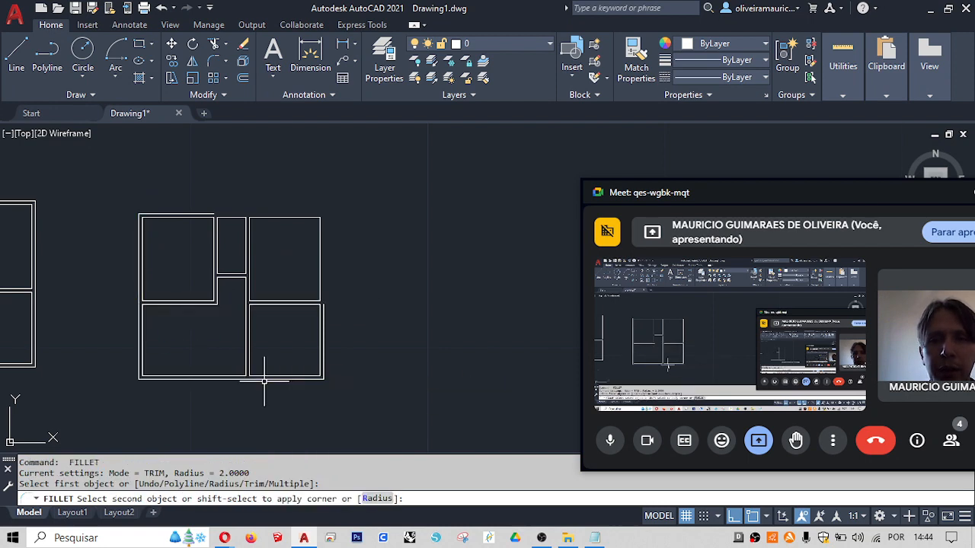
pyautogui.press('Return')
pyautogui.click(322, 308)
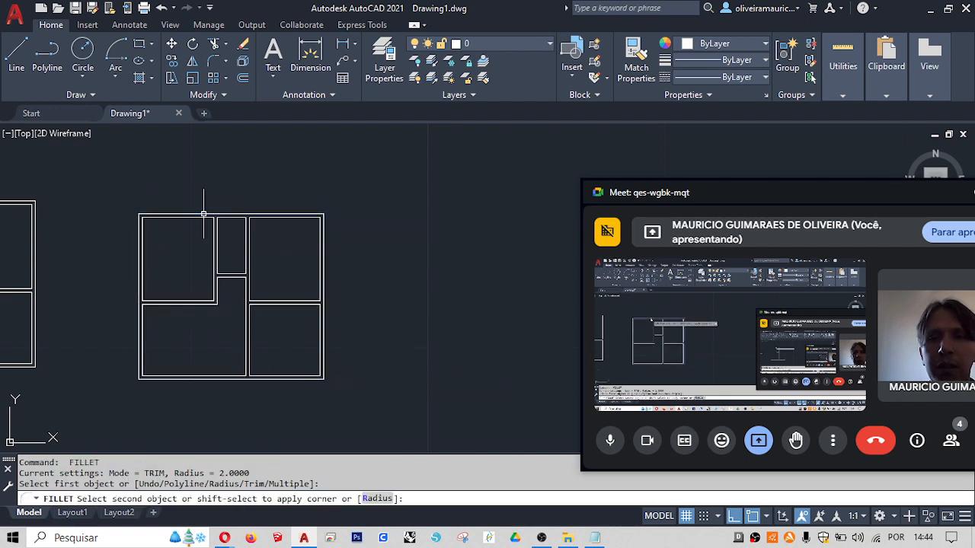
pyautogui.click(207, 214)
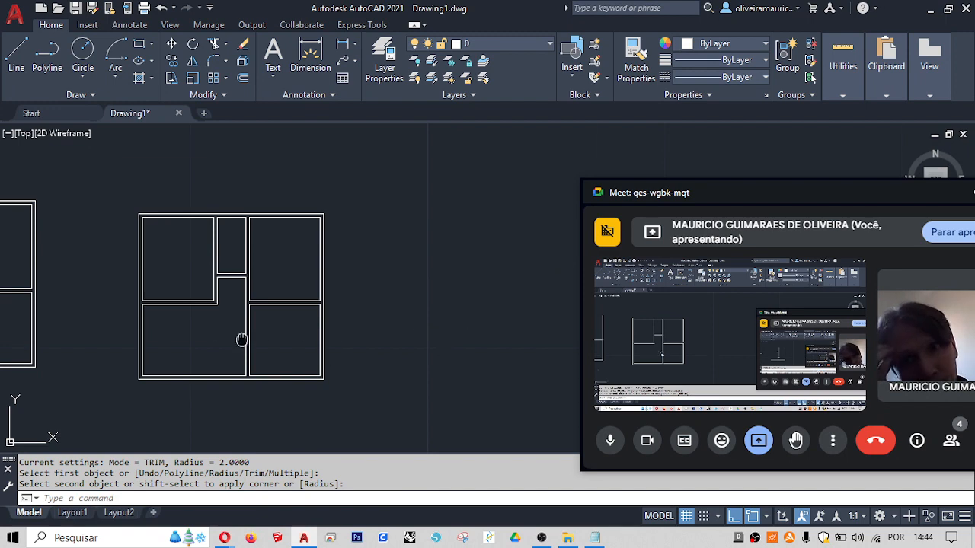
pyautogui.moveTo(242, 340)
pyautogui.mouseDown(button='middle')
pyautogui.moveTo(428, 296)
pyautogui.moveTo(331, 293)
pyautogui.mouseUp(button='middle')
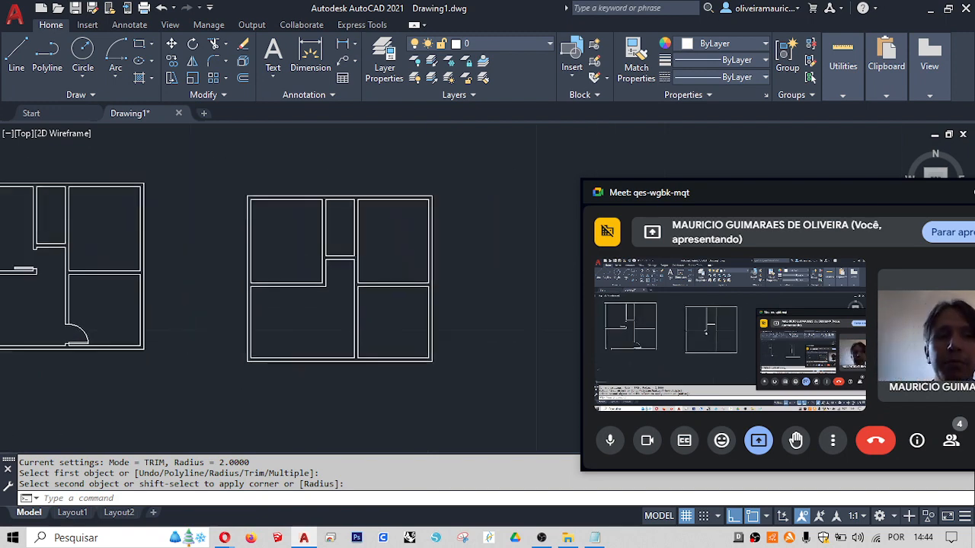
pyautogui.click(323, 276)
pyautogui.scroll(-2, 397, 377)
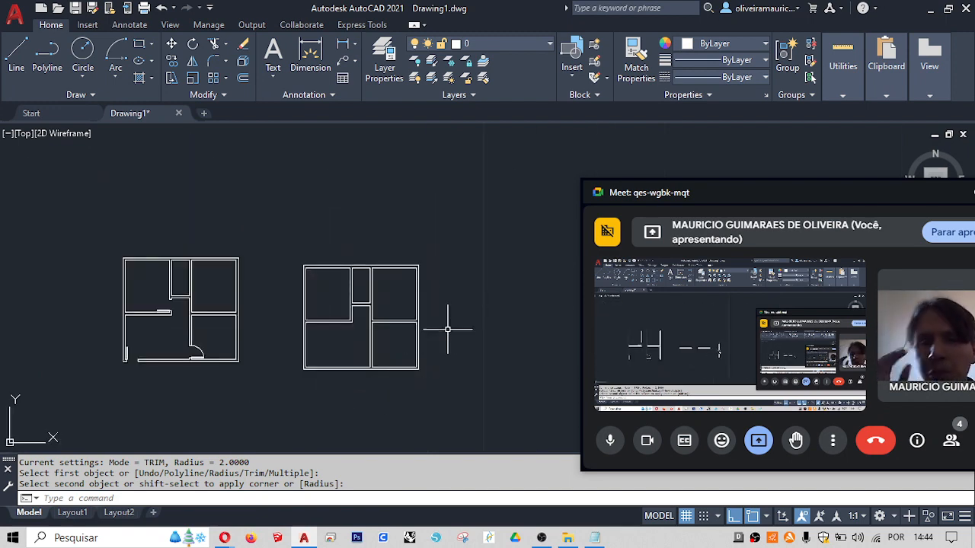
pyautogui.scroll(5, 448, 329)
pyautogui.moveTo(374, 348); pyautogui.dragTo(387, 366, button='middle')
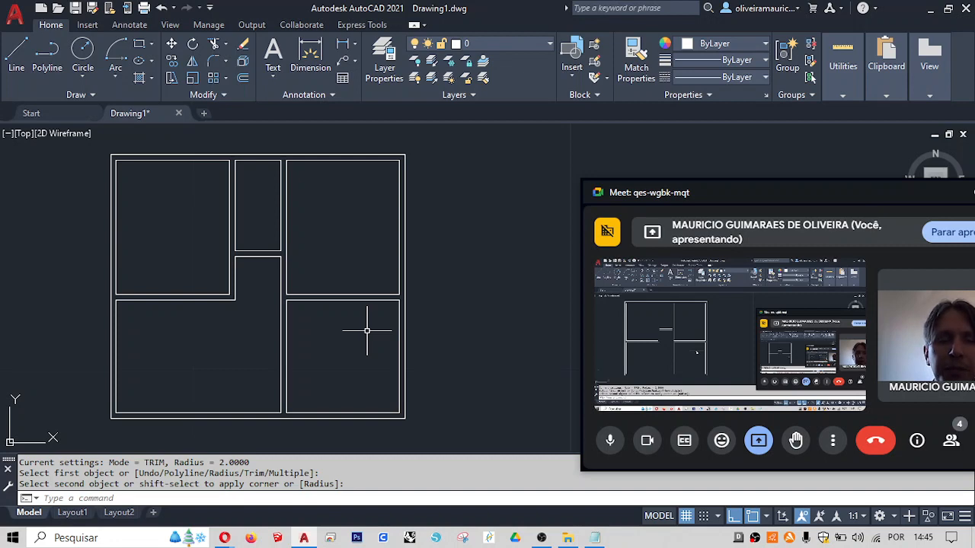
# - Draw a rectangle in the empty area to the right of the plan with relative coordinates @3,3.55
pyautogui.moveTo(461, 343); pyautogui.dragTo(363, 349, button='middle')
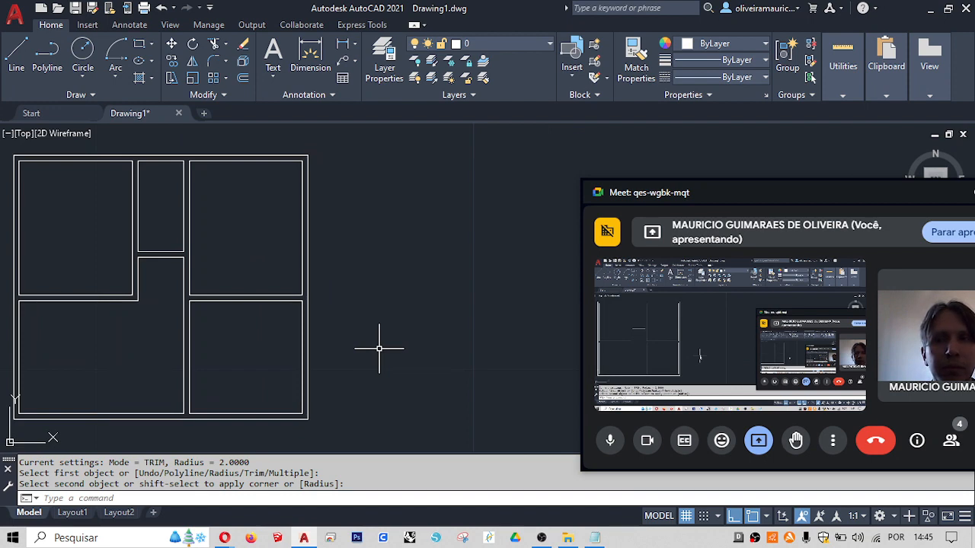
pyautogui.press('Escape')
pyautogui.press('Escape')
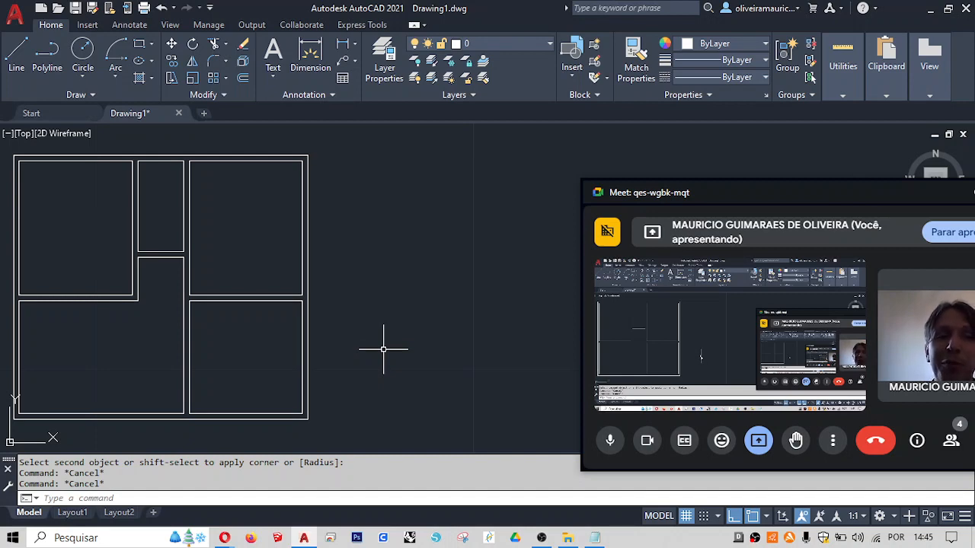
pyautogui.press('Escape')
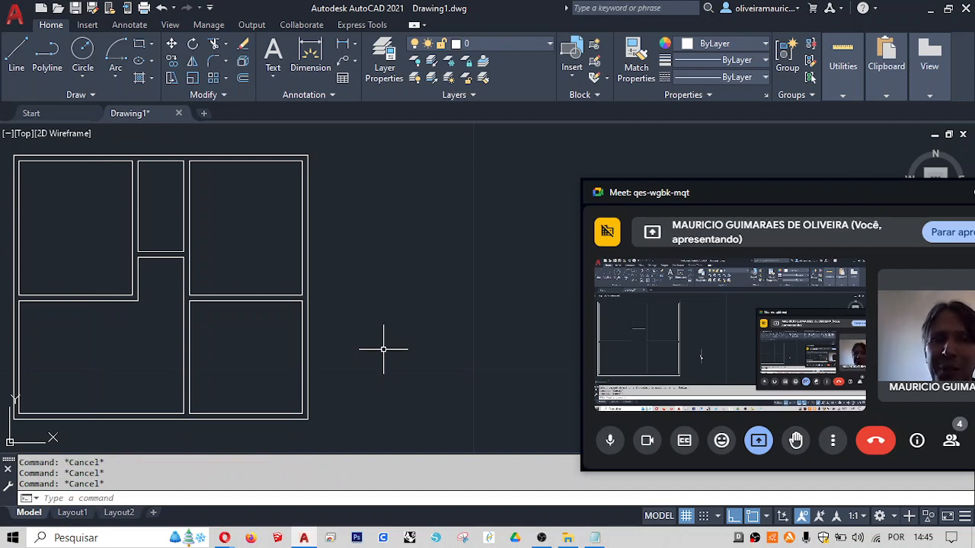
pyautogui.write('REC')
pyautogui.press('Return')
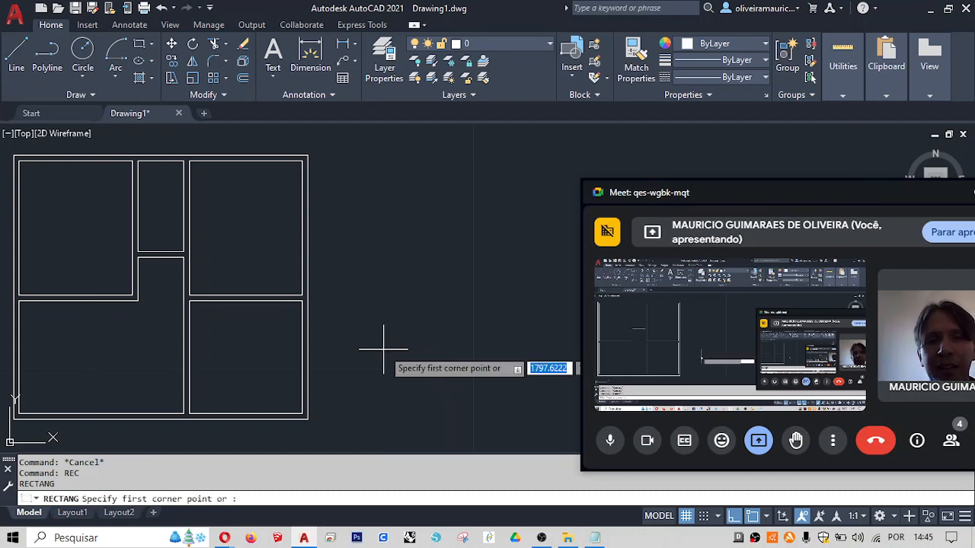
pyautogui.click(372, 363)
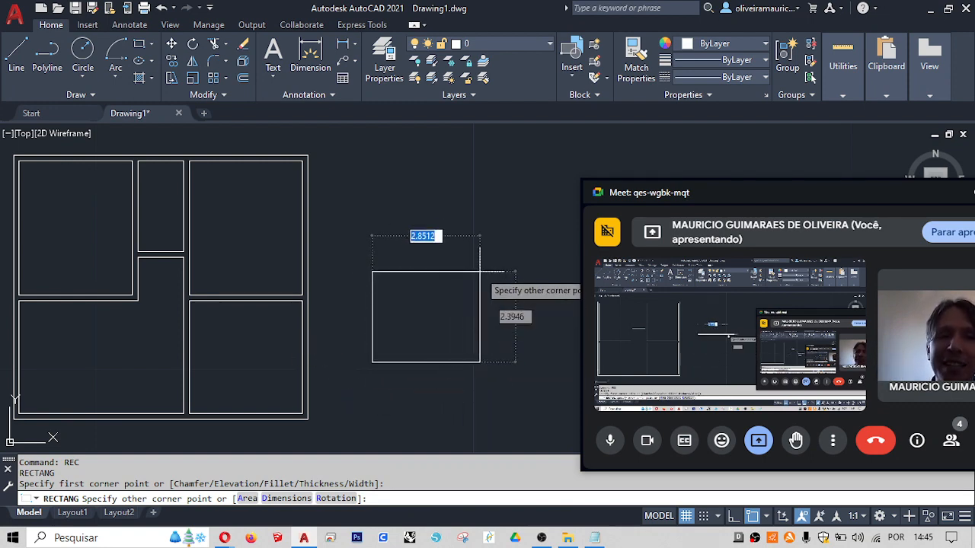
pyautogui.write('@')
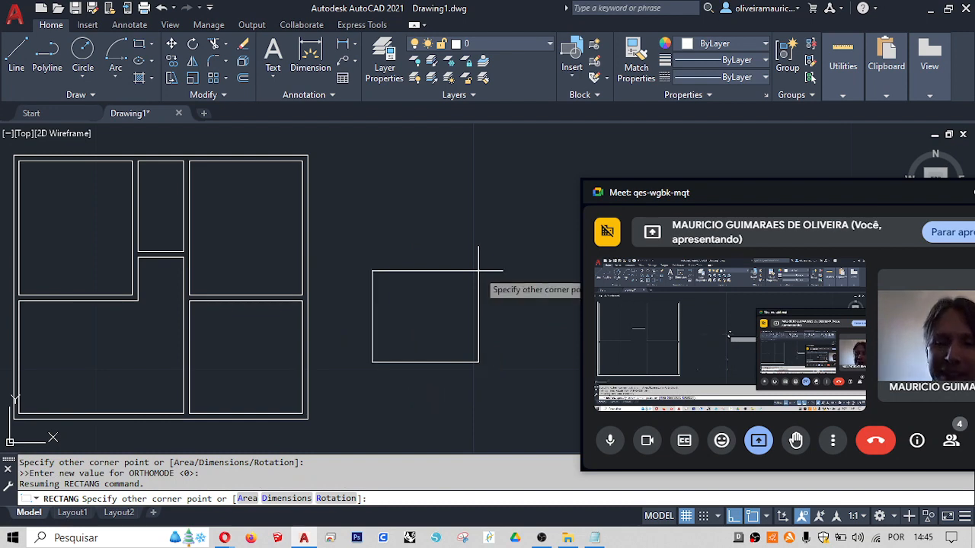
pyautogui.write('@3,3.55')
pyautogui.press('Return')
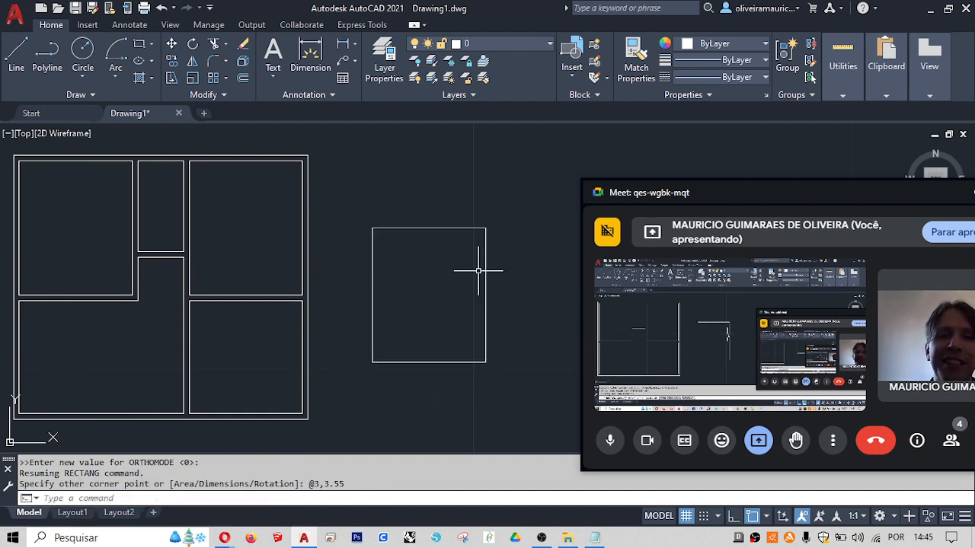
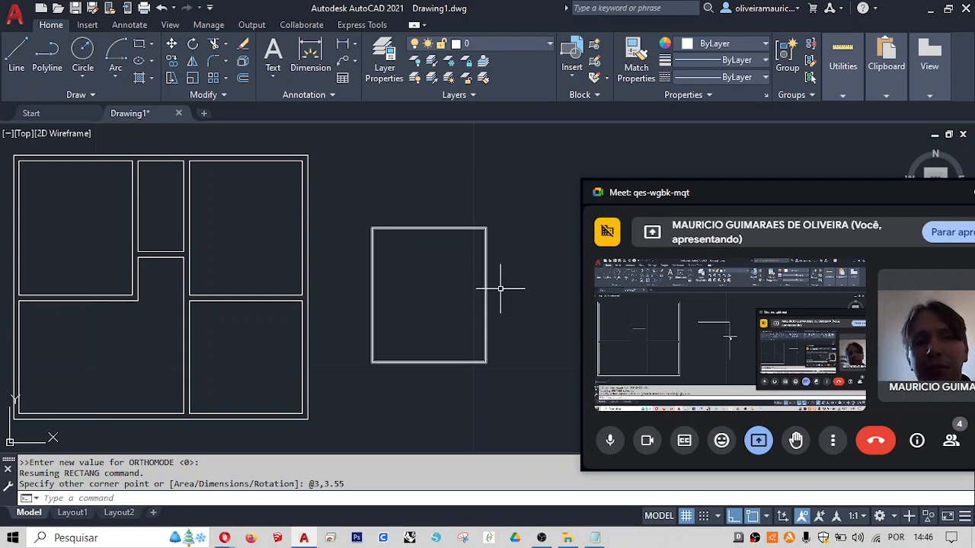
# - Delete the 3 by 3.55 rectangle beside the plan
pyautogui.click(495, 281)
pyautogui.click(461, 261)
pyautogui.press('Delete')
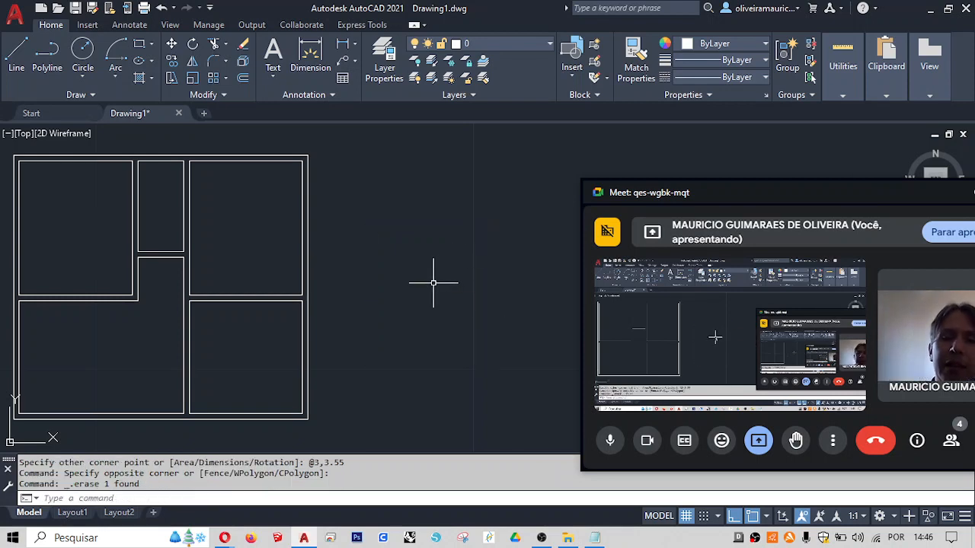
pyautogui.write('rec')
pyautogui.press('Return')
pyautogui.click(358, 362)
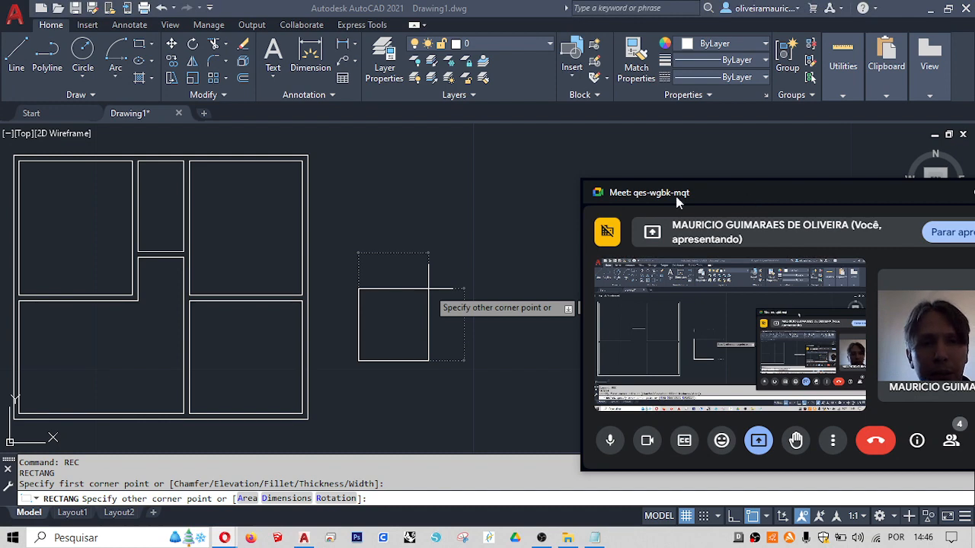
pyautogui.moveTo(670, 193); pyautogui.dragTo(781, 183)
pyautogui.write('.')
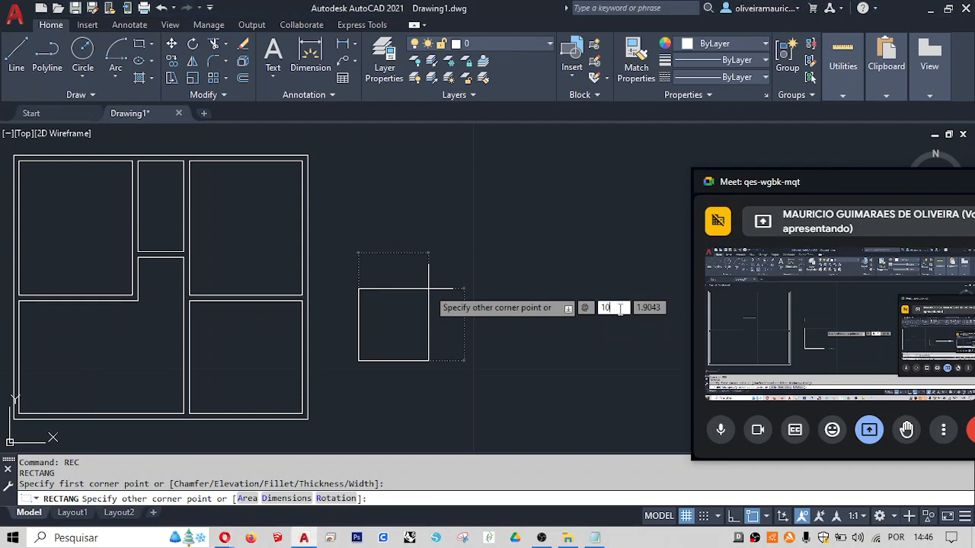
pyautogui.press('Tab')
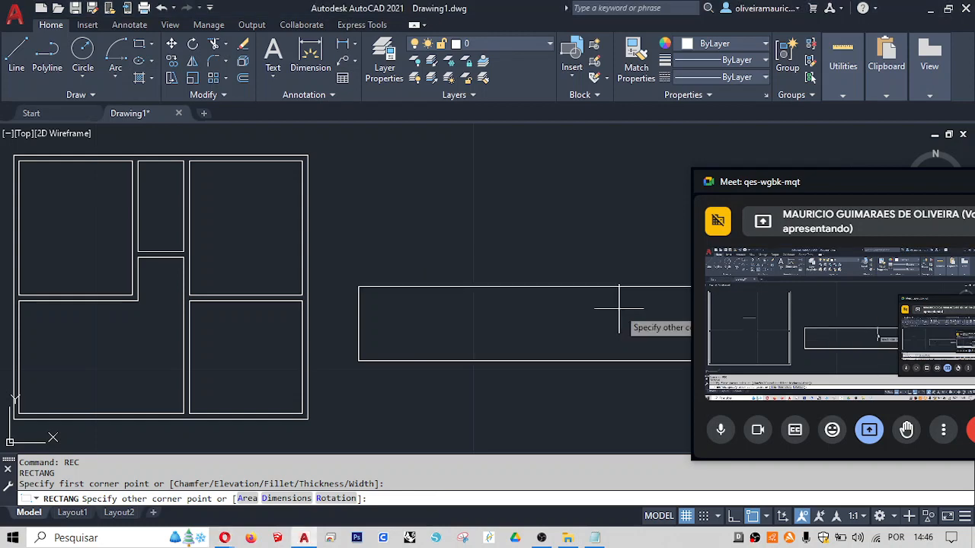
pyautogui.press('Return')
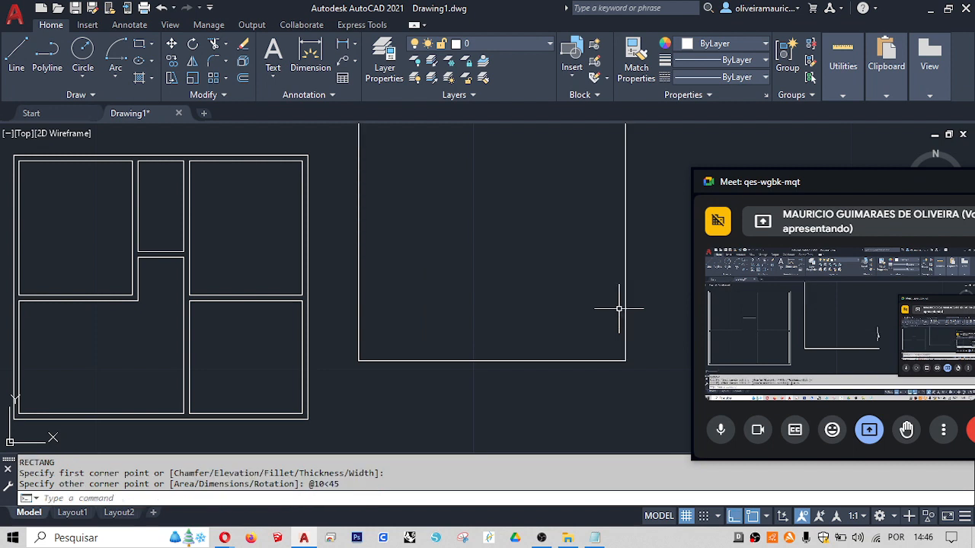
# - Check the rectangle's diagonal length and angle with a trial line from its lower-left to its upper-right corner
pyautogui.scroll(-2, 616, 297)
pyautogui.moveTo(612, 289); pyautogui.dragTo(569, 313, button='middle')
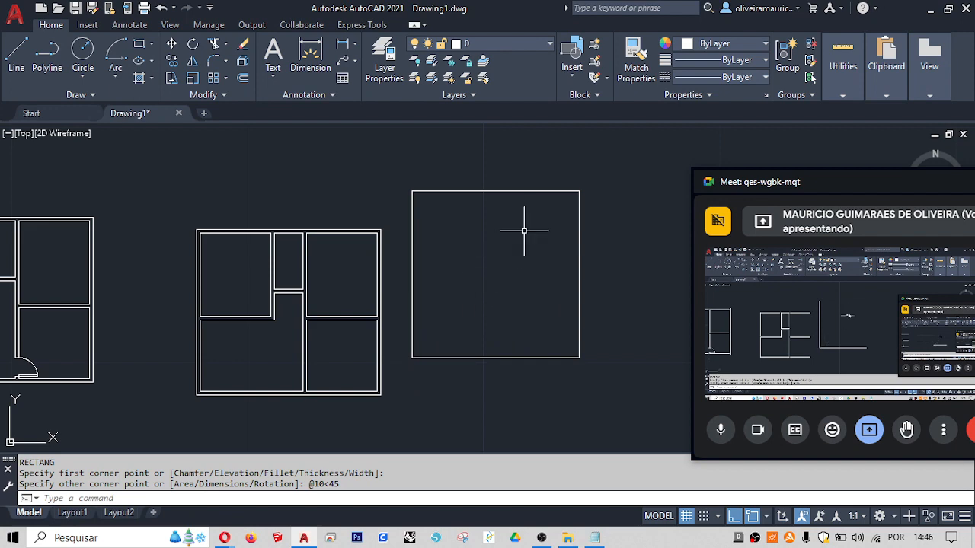
pyautogui.press('l')
pyautogui.press('Return')
pyautogui.click(412, 357)
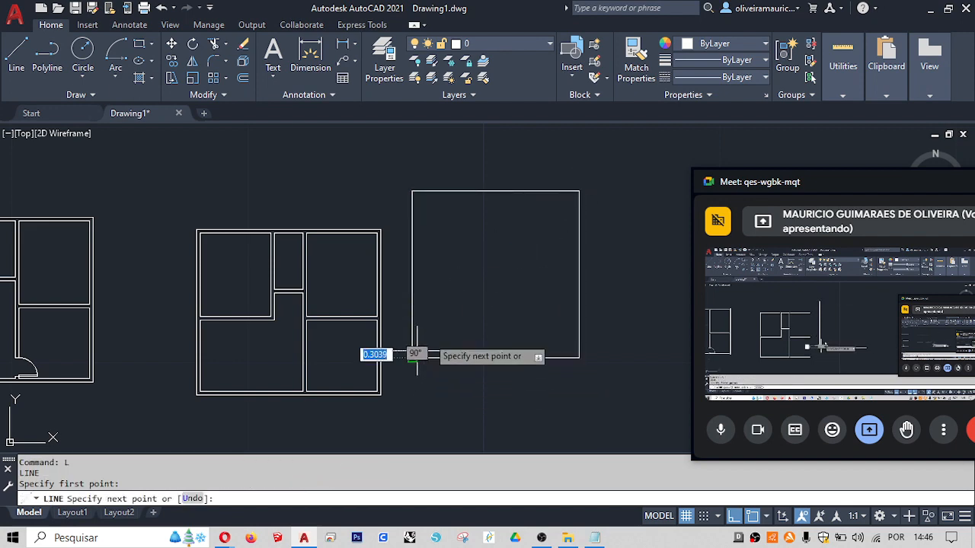
pyautogui.press('F8')
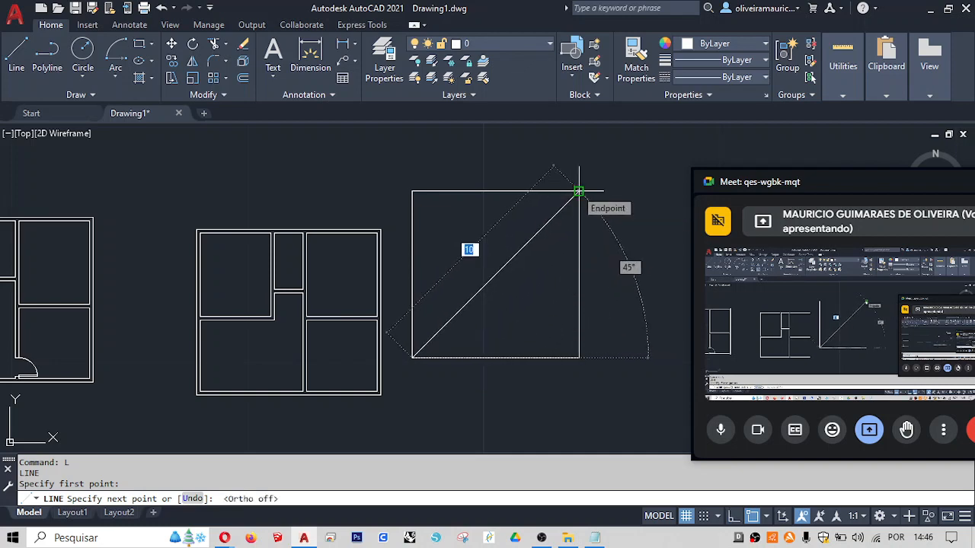
pyautogui.press('Escape')
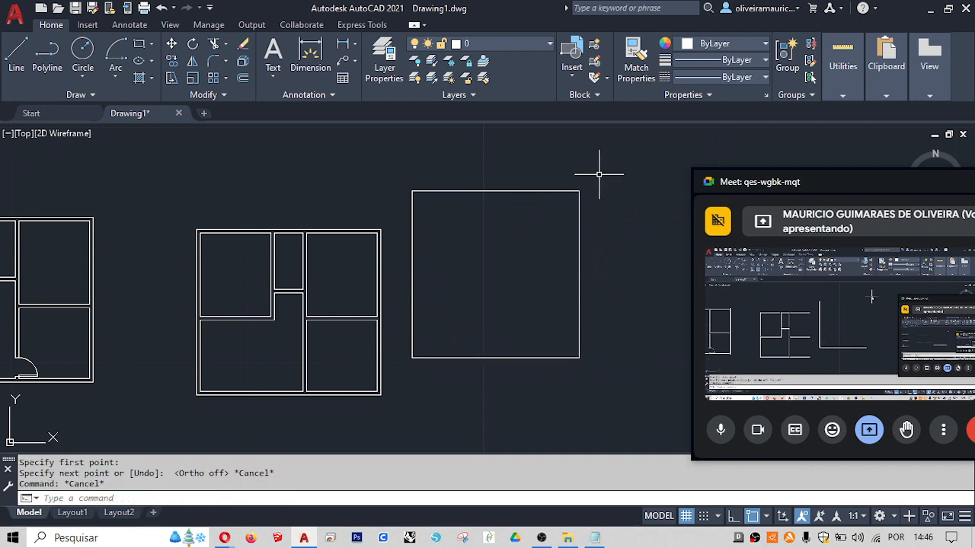
pyautogui.click(598, 170)
pyautogui.click(570, 202)
pyautogui.press('Delete')
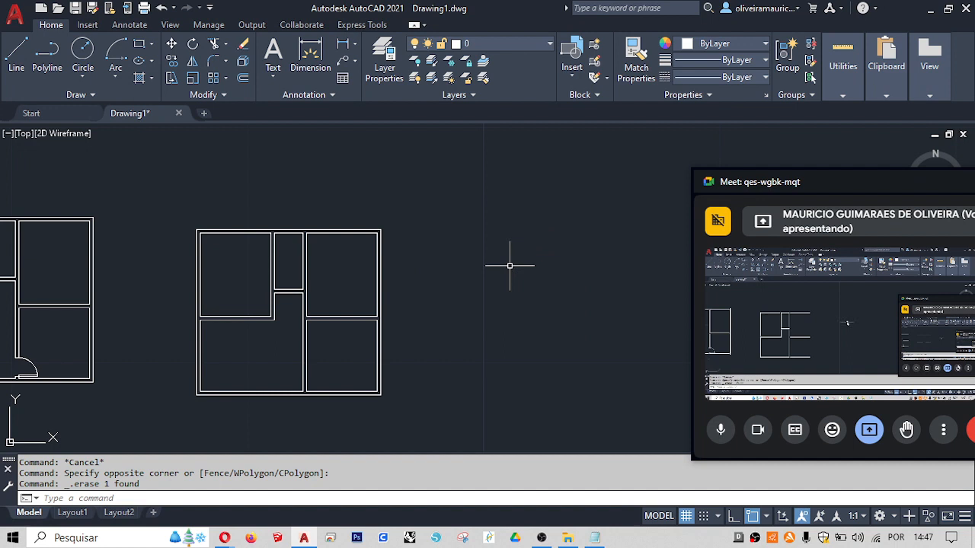
pyautogui.write('rec')
pyautogui.press('Return')
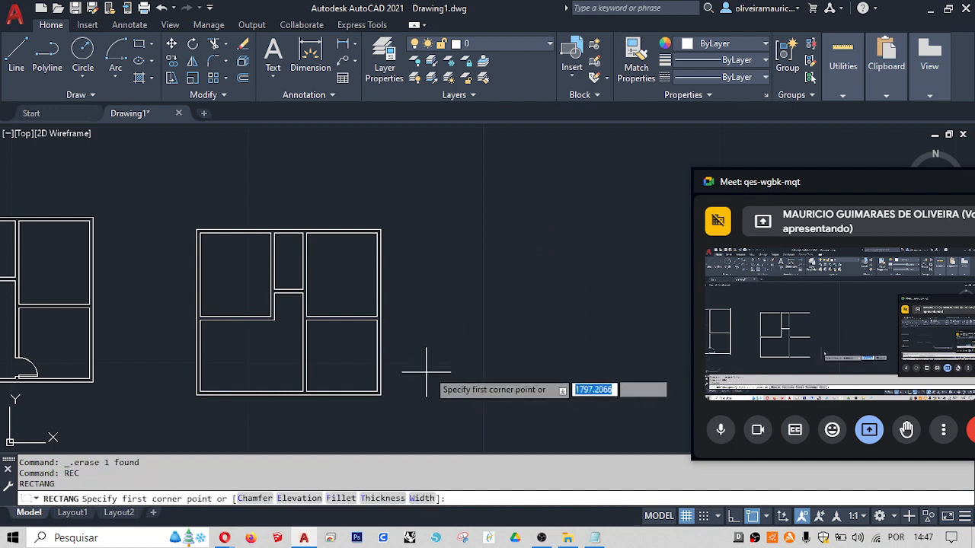
pyautogui.click(436, 361)
pyautogui.write('1')
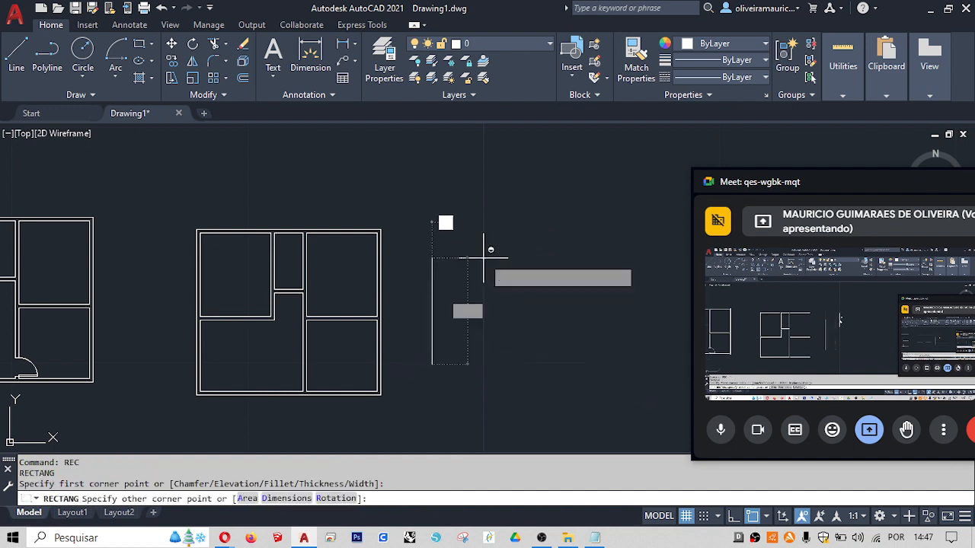
pyautogui.press('F8')
pyautogui.write('0<')
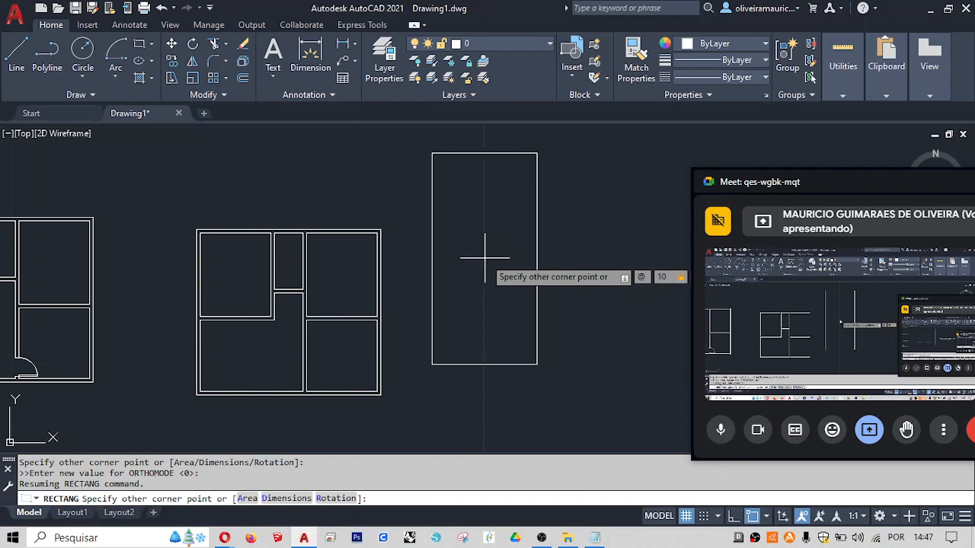
pyautogui.write('30')
pyautogui.press('Return')
pyautogui.write('l')
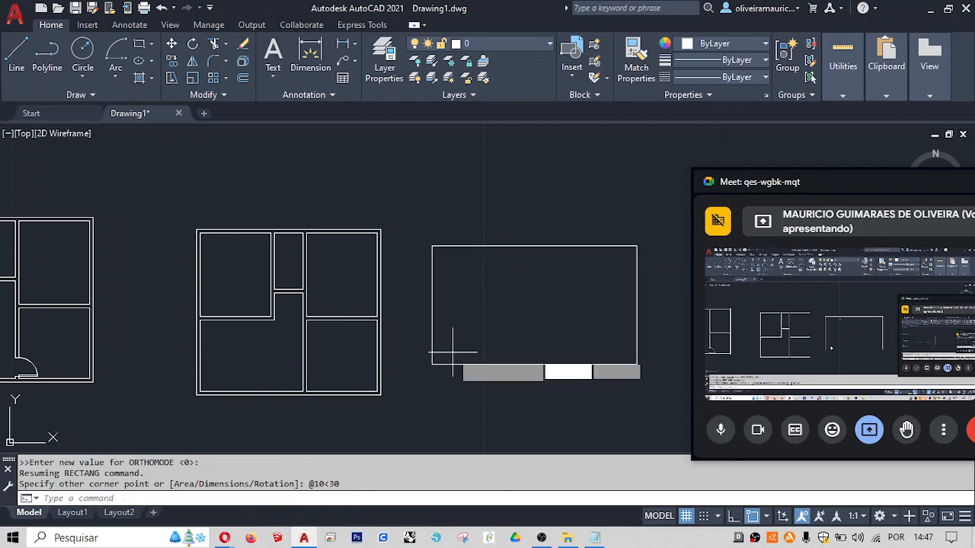
pyautogui.press('Return')
pyautogui.click(431, 364)
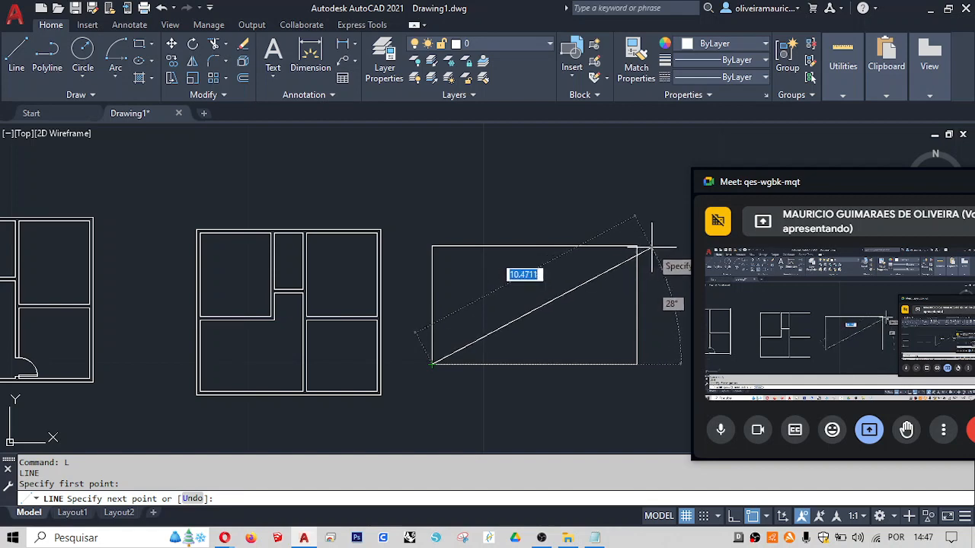
pyautogui.press('Escape')
pyautogui.press('Escape')
pyautogui.click(660, 224)
pyautogui.click(420, 400)
pyautogui.press('Delete')
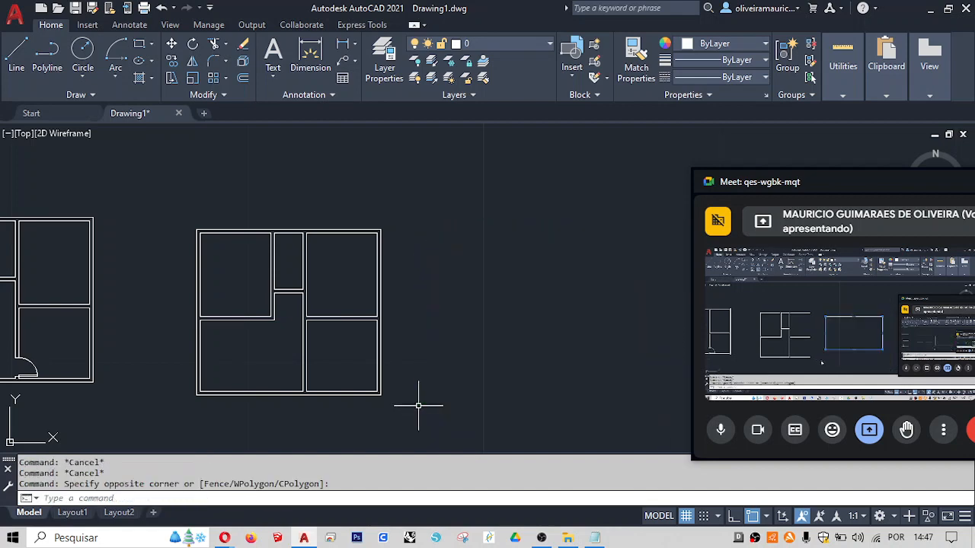
# - Review the redrawn floor plan's interior walls and the empty area beside it
pyautogui.moveTo(409, 348); pyautogui.dragTo(677, 317, button='middle')
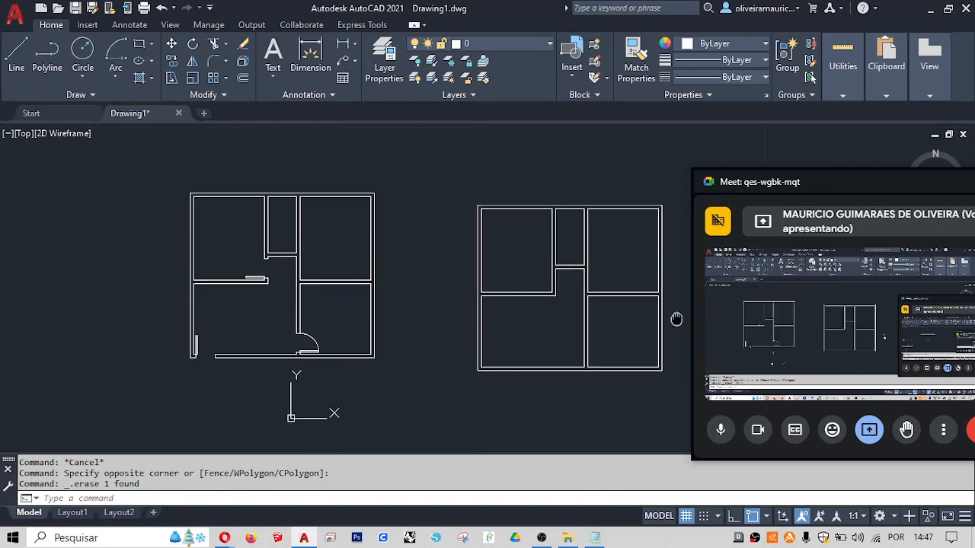
pyautogui.scroll(5, 511, 337)
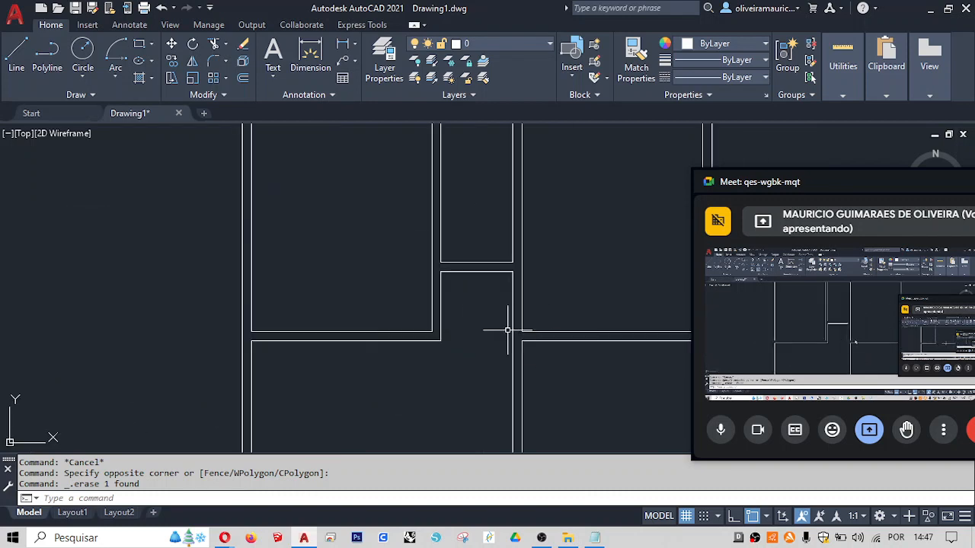
pyautogui.scroll(-3, 472, 317)
pyautogui.moveTo(495, 355); pyautogui.dragTo(365, 327, button='middle')
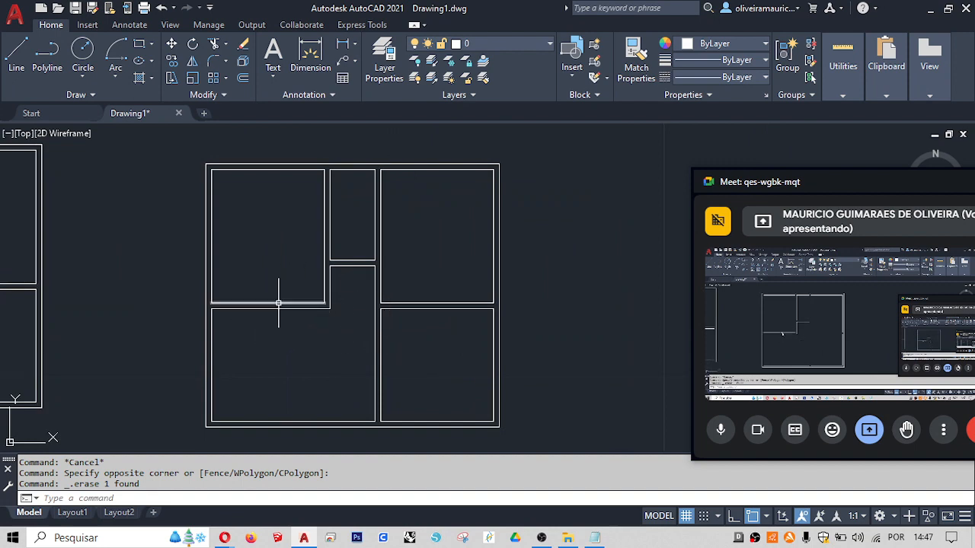
pyautogui.moveTo(283, 301)
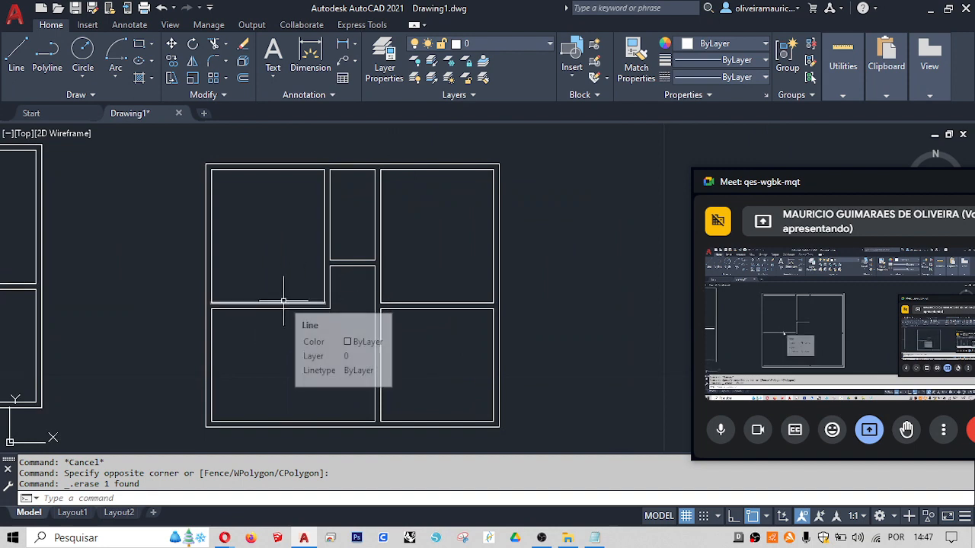
pyautogui.moveTo(411, 281); pyautogui.dragTo(216, 281, button='middle')
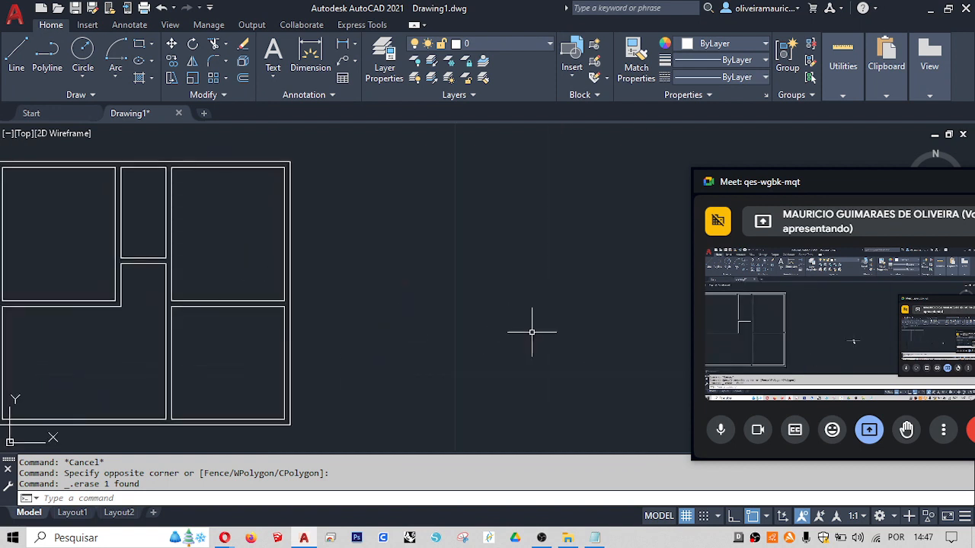
pyautogui.moveTo(515, 328); pyautogui.dragTo(482, 320, button='middle')
pyautogui.write('L')
pyautogui.press('Return')
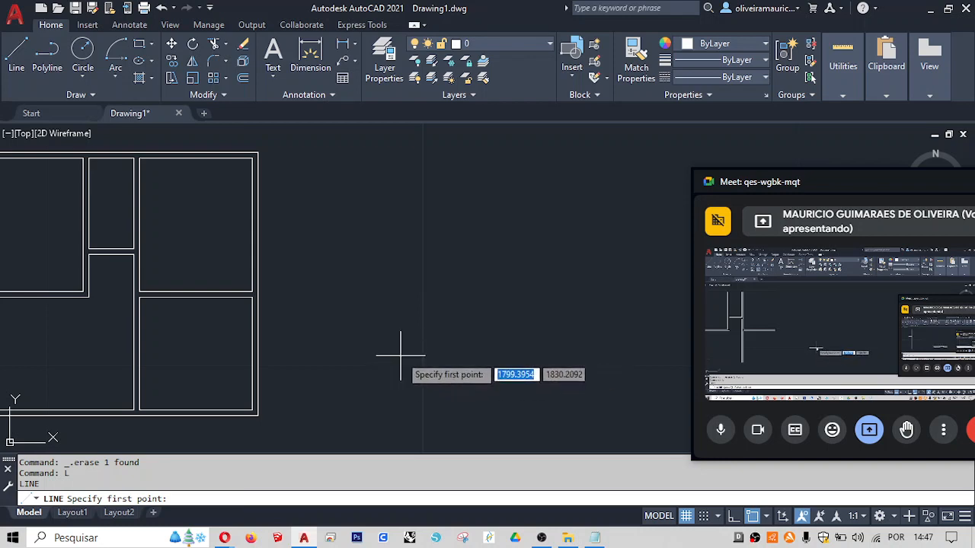
pyautogui.scroll(-2, 398, 348)
pyautogui.moveTo(468, 348); pyautogui.dragTo(348, 330, button='middle')
pyautogui.press('Escape')
# - Draw a freehand rectangle about 7.15 units high in the empty area to the right of the plan
pyautogui.write('rec')
pyautogui.press('Return')
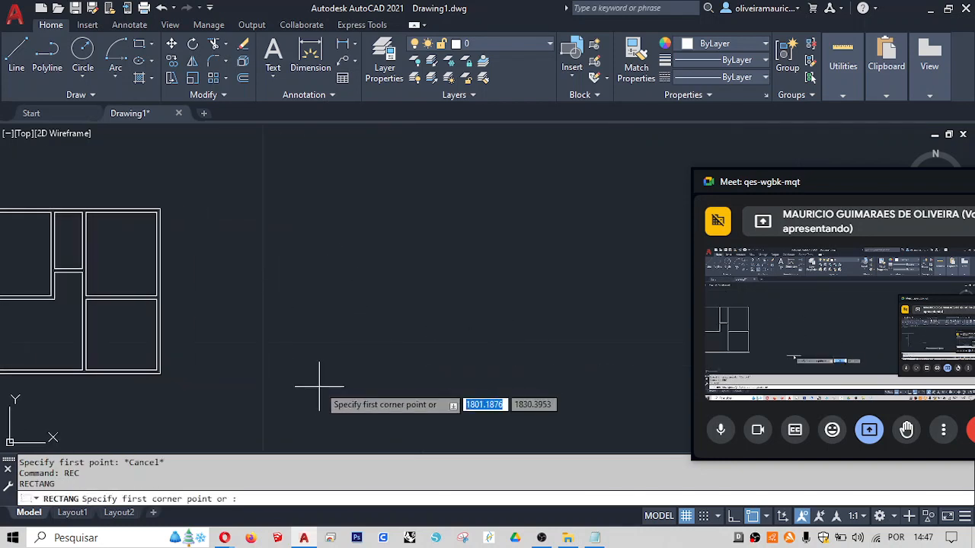
pyautogui.click(319, 386)
pyautogui.click(584, 217)
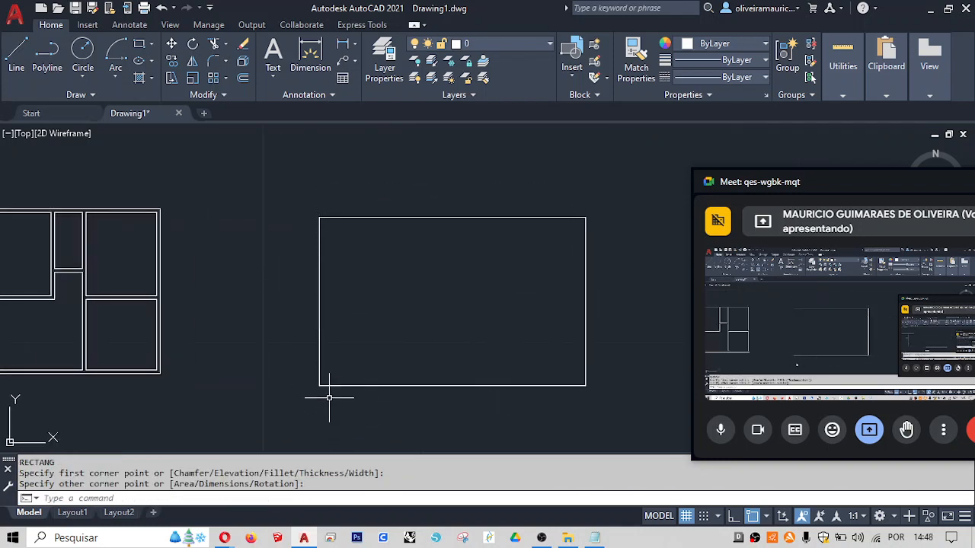
# - Stretch the rectangle's lower-left corner horizontally inward with Ortho on, slanting its left side
pyautogui.moveTo(330, 398); pyautogui.dragTo(304, 374)
pyautogui.click(319, 387)
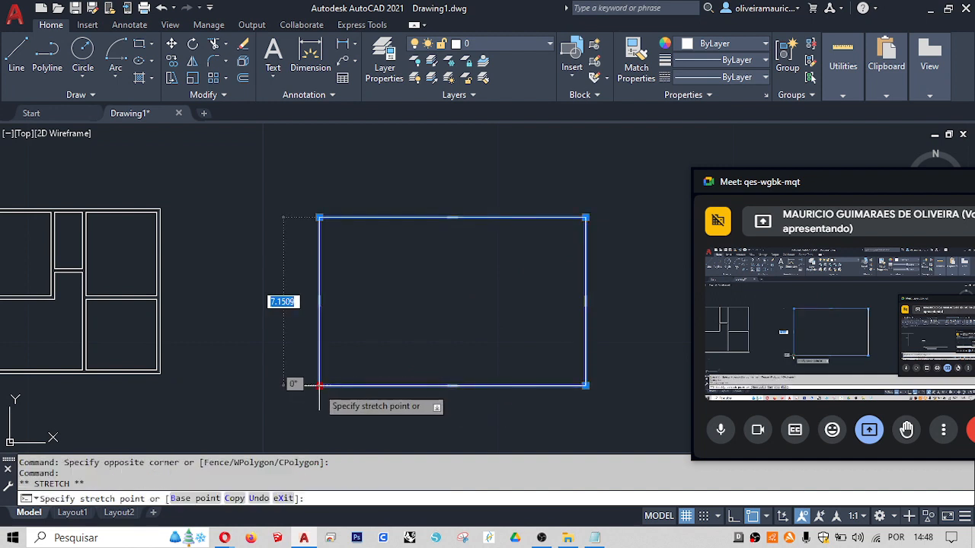
pyautogui.press('F8')
pyautogui.click(373, 411)
pyautogui.press('Escape')
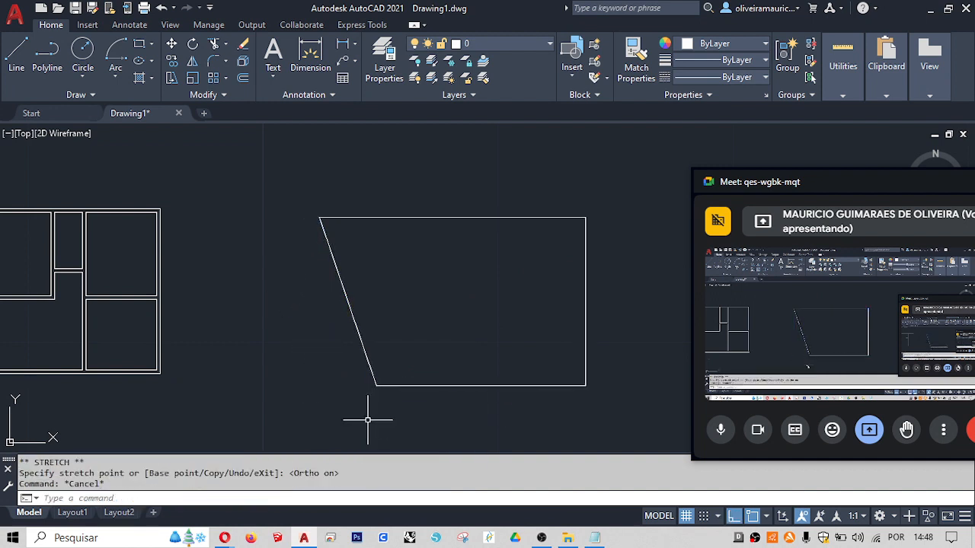
# - Draw a smaller freehand rectangle inside the slanted quadrilateral
pyautogui.moveTo(440, 396); pyautogui.dragTo(375, 410, button='middle')
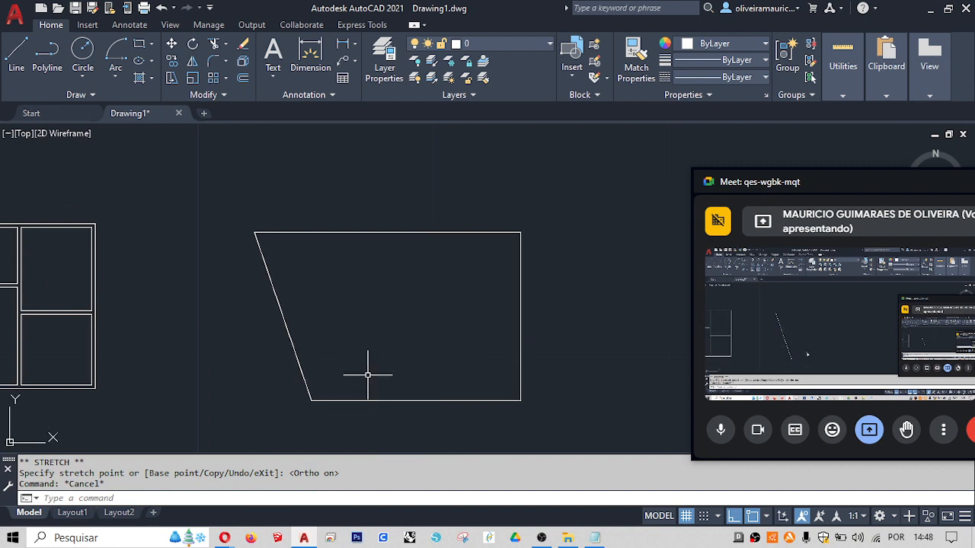
pyautogui.moveTo(370, 374); pyautogui.dragTo(332, 407)
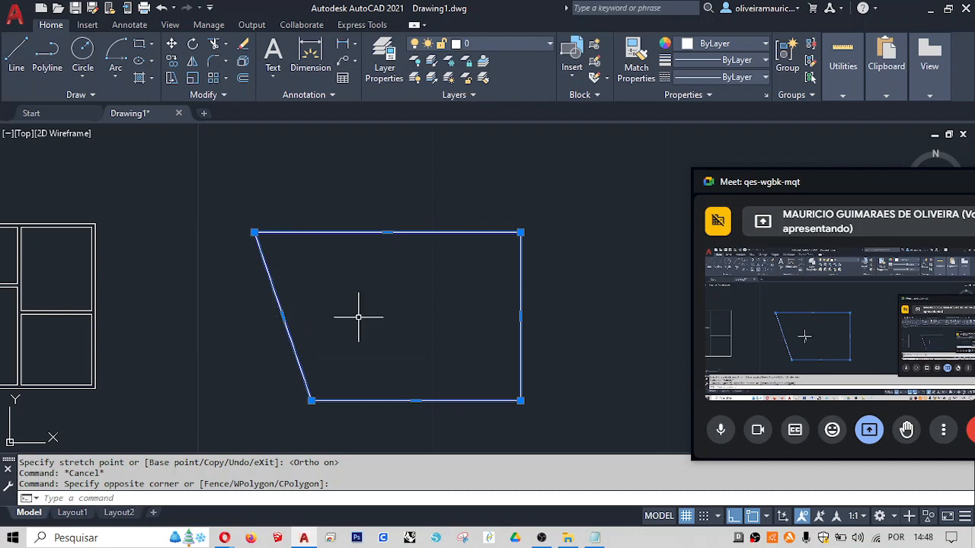
pyautogui.write('rec')
pyautogui.press('Return')
pyautogui.click(340, 269)
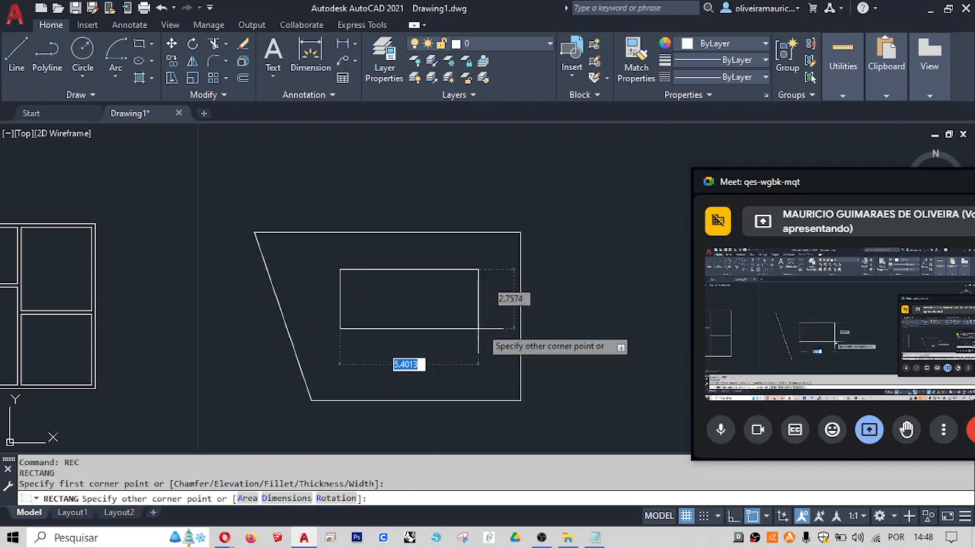
pyautogui.click(472, 331)
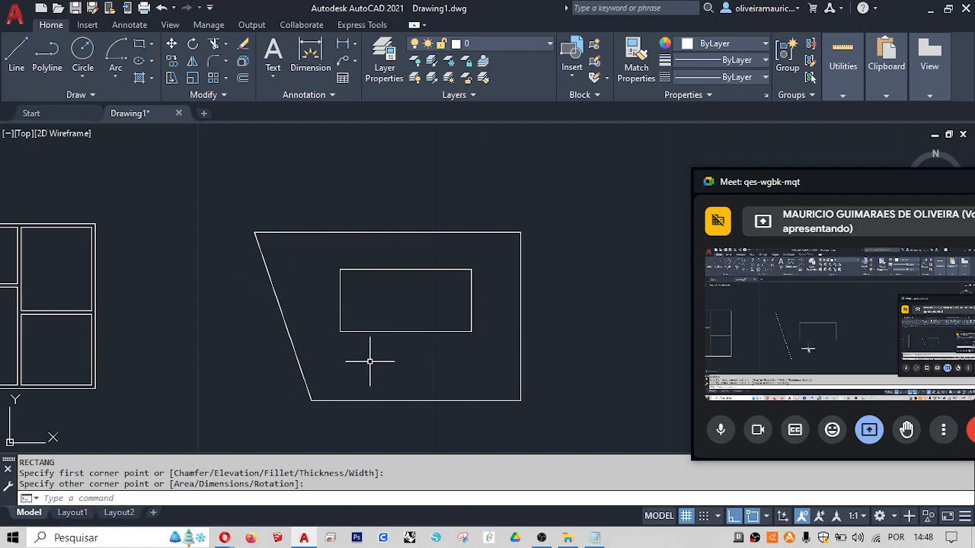
pyautogui.write('o')
pyautogui.press('Return')
pyautogui.press('Escape')
pyautogui.press('Escape')
# - Explode the outer slanted quadrilateral into separate lines
pyautogui.click(287, 348)
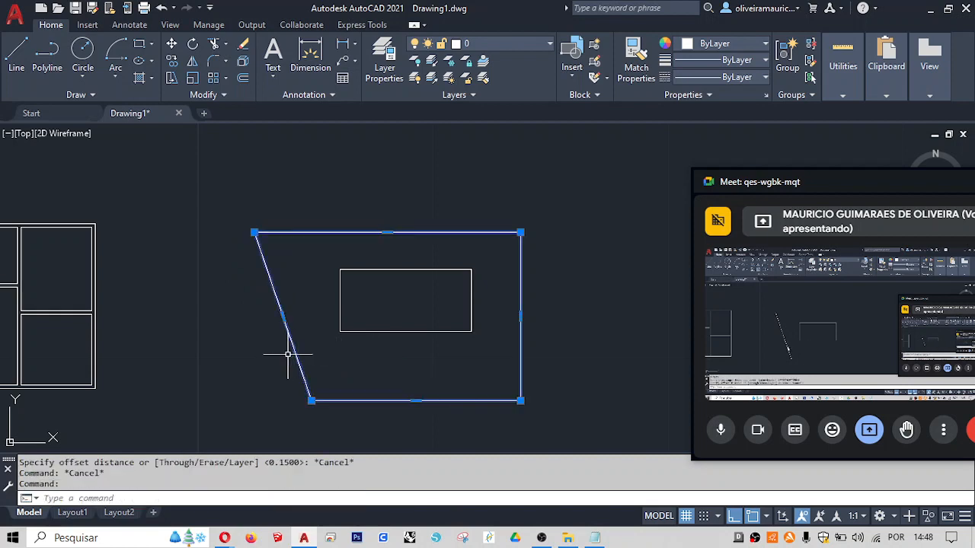
pyautogui.click(261, 342)
pyautogui.write('x')
pyautogui.press('Return')
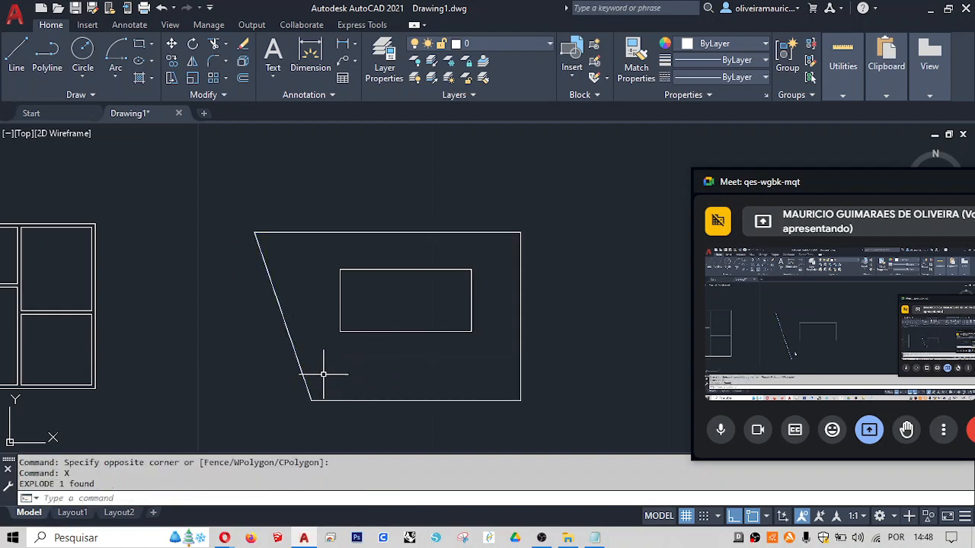
# - Offset the quadrilateral's slanted left line 5 units toward the inside
pyautogui.write('o')
pyautogui.press('Return')
pyautogui.write('.5')
pyautogui.press('Return')
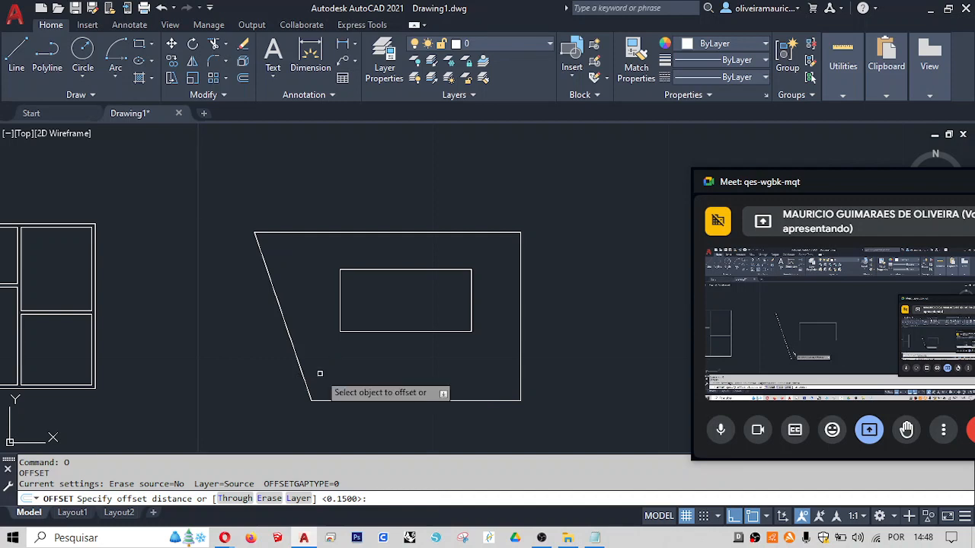
pyautogui.click(302, 373)
pyautogui.click(427, 366)
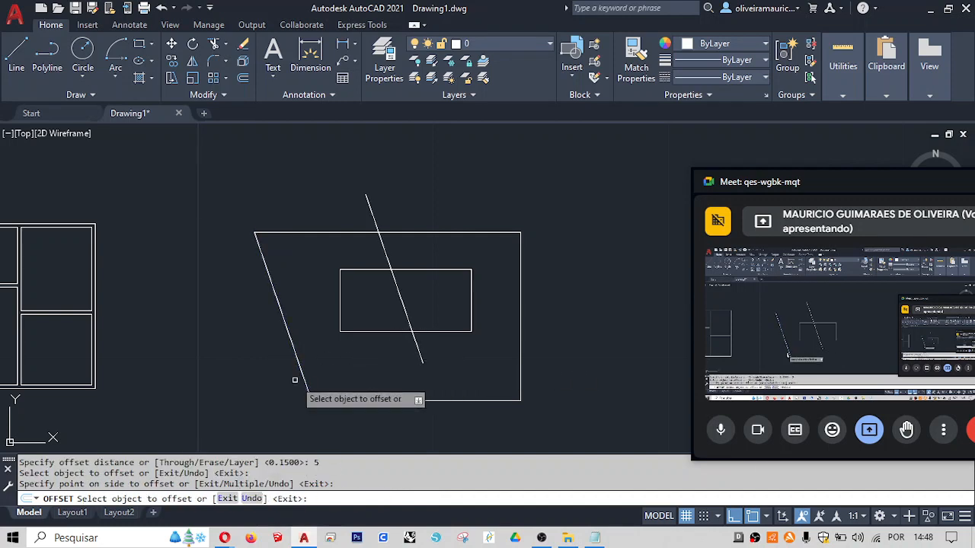
# - Undo the 5-unit offset of the slanted line and leave the Offset command
pyautogui.scroll(1, 396, 301)
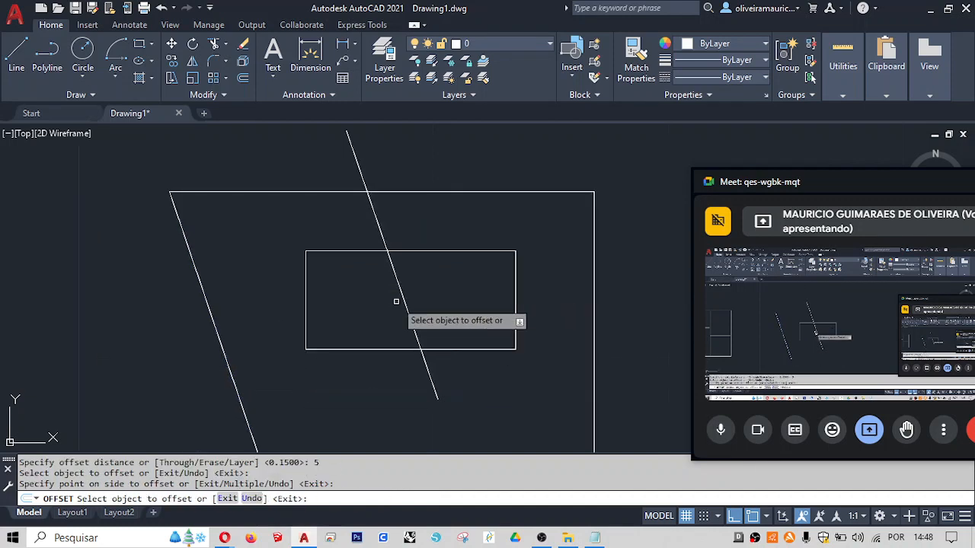
pyautogui.scroll(-1, 396, 318)
pyautogui.write('u')
pyautogui.press('Return')
pyautogui.press('Escape')
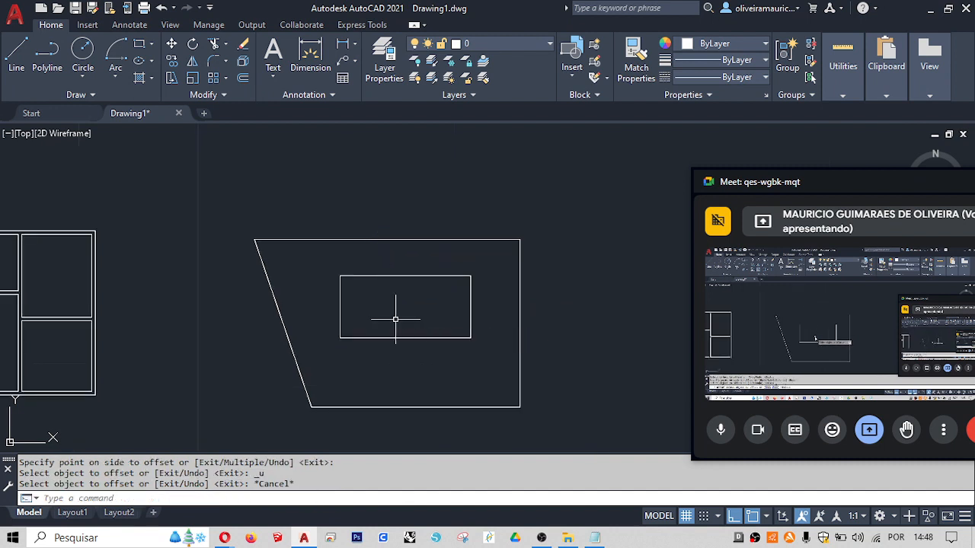
# - Offset the slanted left line 2.5 units toward the inside so the copy crosses the small rectangle
pyautogui.press('Escape')
pyautogui.write('o')
pyautogui.press('Return')
pyautogui.write('2.5')
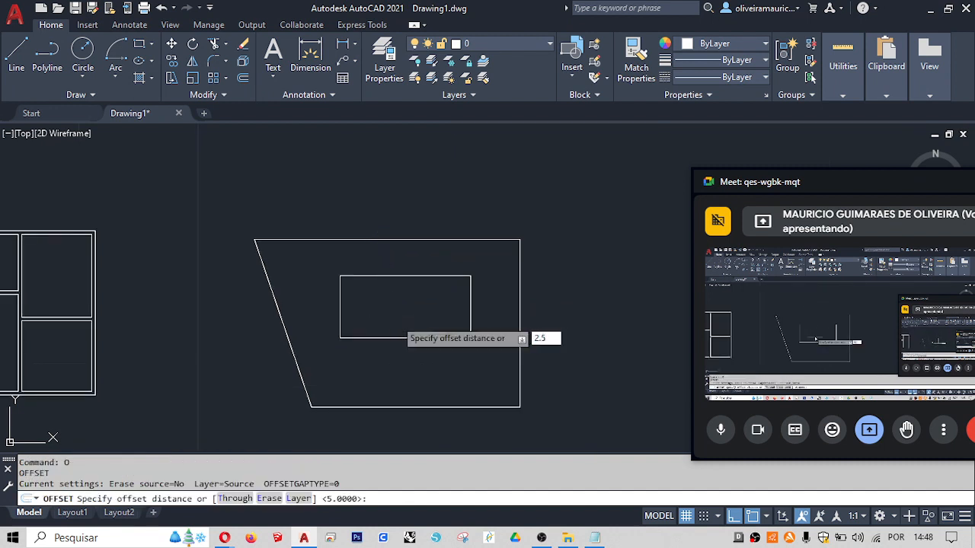
pyautogui.press('Return')
pyautogui.click(294, 369)
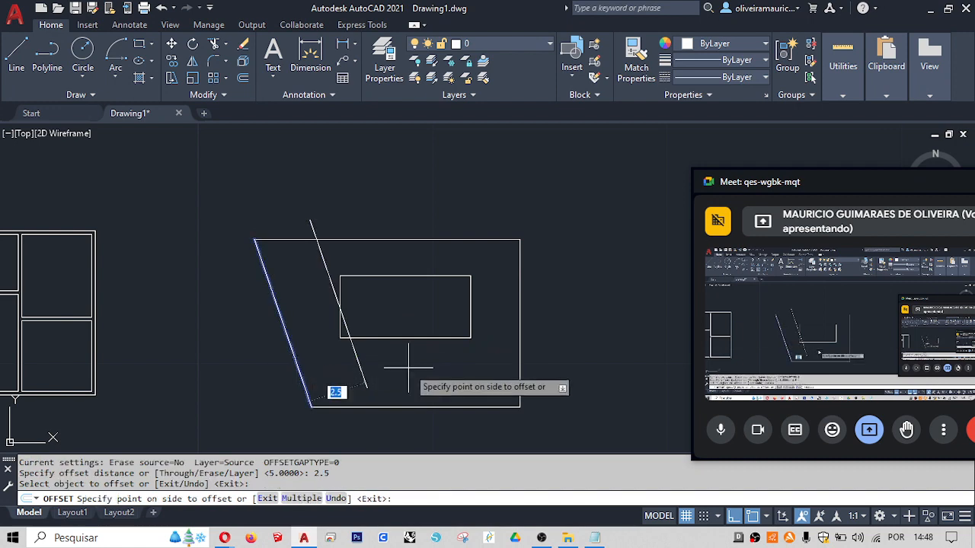
pyautogui.click(409, 361)
pyautogui.scroll(2, 353, 301)
pyautogui.press('Escape')
# - Fillet the small rectangle's left side with the offset slanted line
pyautogui.write('f')
pyautogui.press('Return')
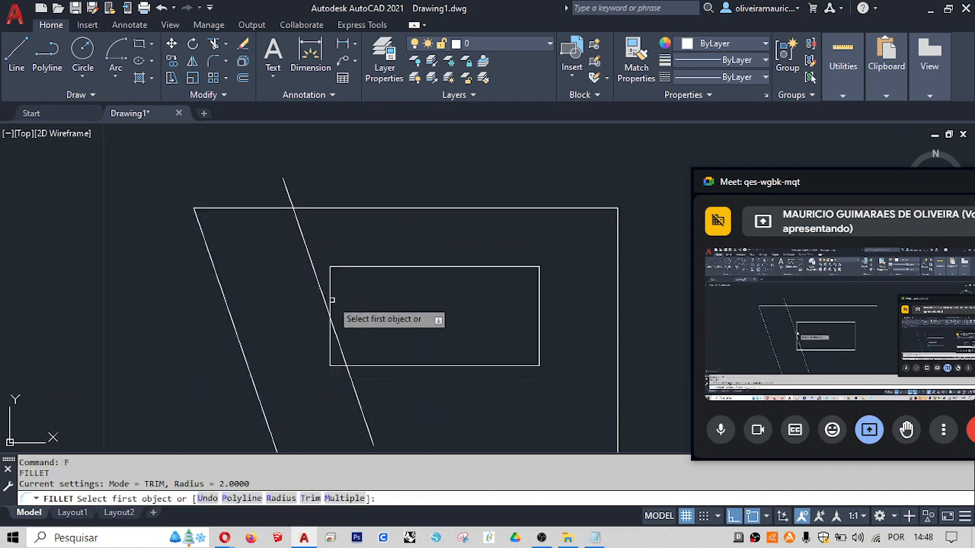
pyautogui.click(331, 298)
pyautogui.click(331, 320)
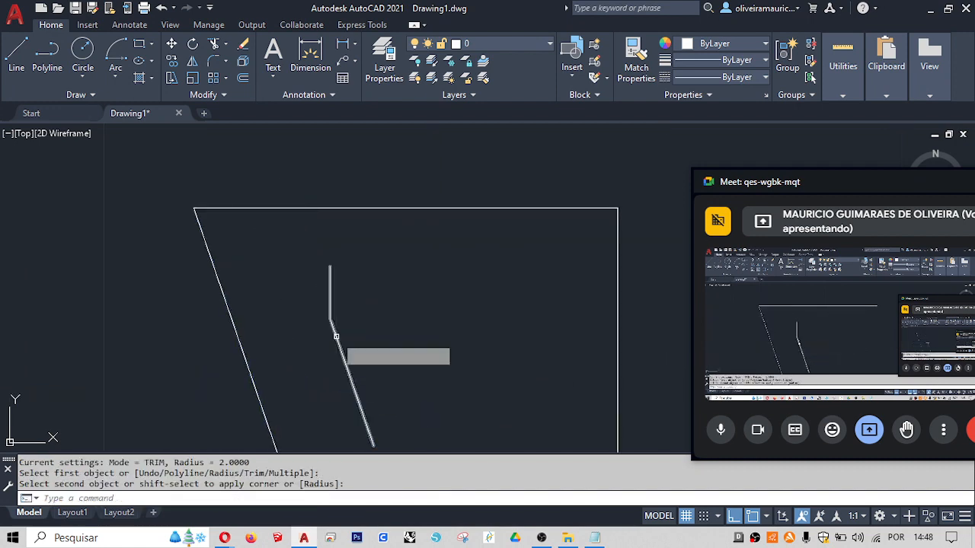
# - Undo the fillet between the small rectangle's left side and the offset slanted line, restoring the whole rectangle
pyautogui.press('Return')
pyautogui.press('Escape')
pyautogui.press('Escape')
pyautogui.hotkey('ctrl', 'z')
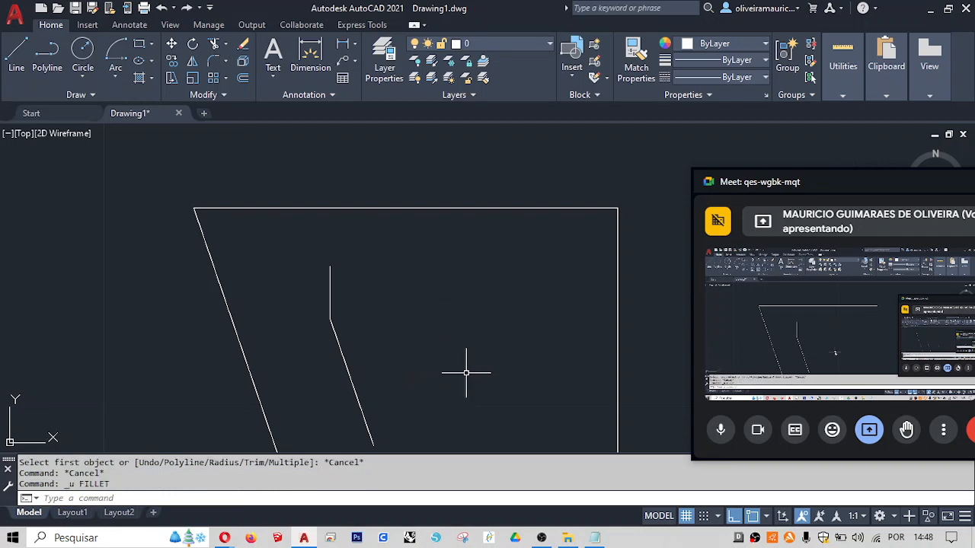
pyautogui.hotkey('ctrl', 'z')
# - Explode the small rectangle into separate lines
pyautogui.click(451, 365)
pyautogui.click(437, 325)
pyautogui.write('x')
pyautogui.press('Return')
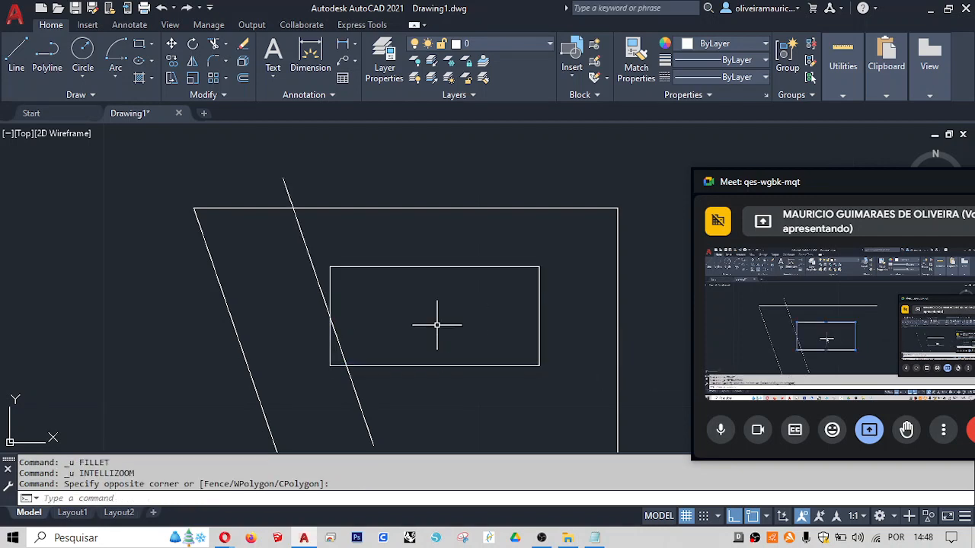
# - Fillet the exploded rectangle's left side with the slanted line, and the slanted line with the bottom side, as sharp corners
pyautogui.write('f')
pyautogui.press('Return')
pyautogui.click(332, 285)
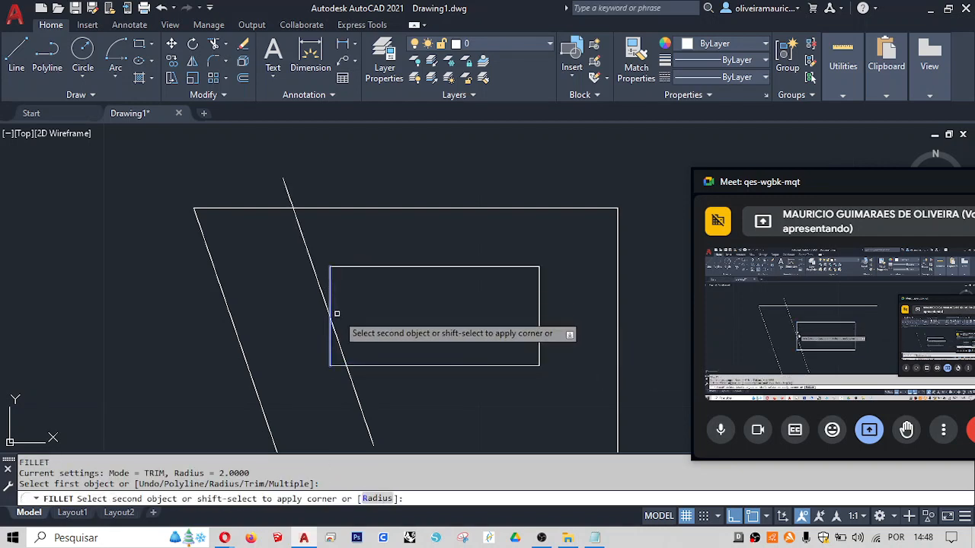
pyautogui.click(336, 335)
pyautogui.press('Return')
pyautogui.click(343, 348)
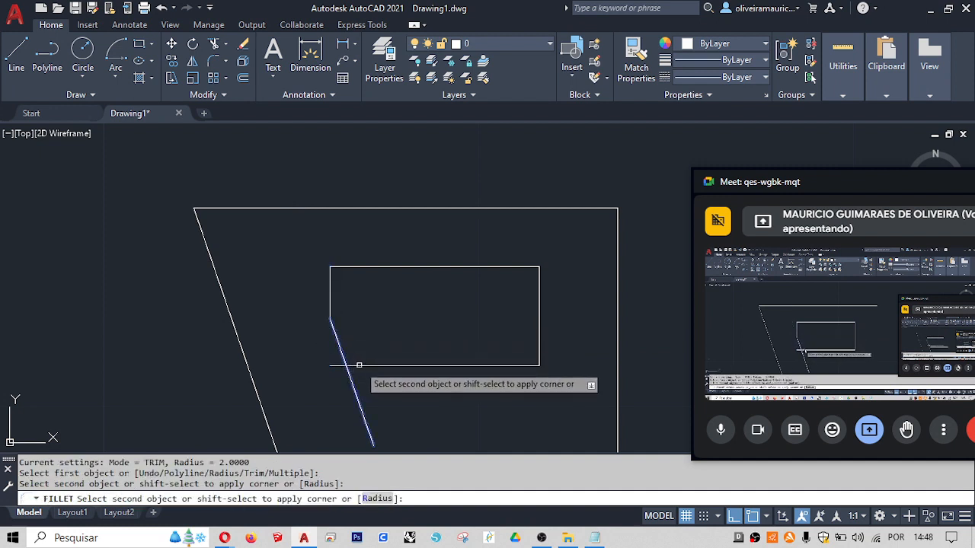
pyautogui.click(352, 365)
# - Offset the small shape's slanted edge 0.15 units toward the inside
pyautogui.scroll(3, 344, 385)
pyautogui.write('o')
pyautogui.press('Return')
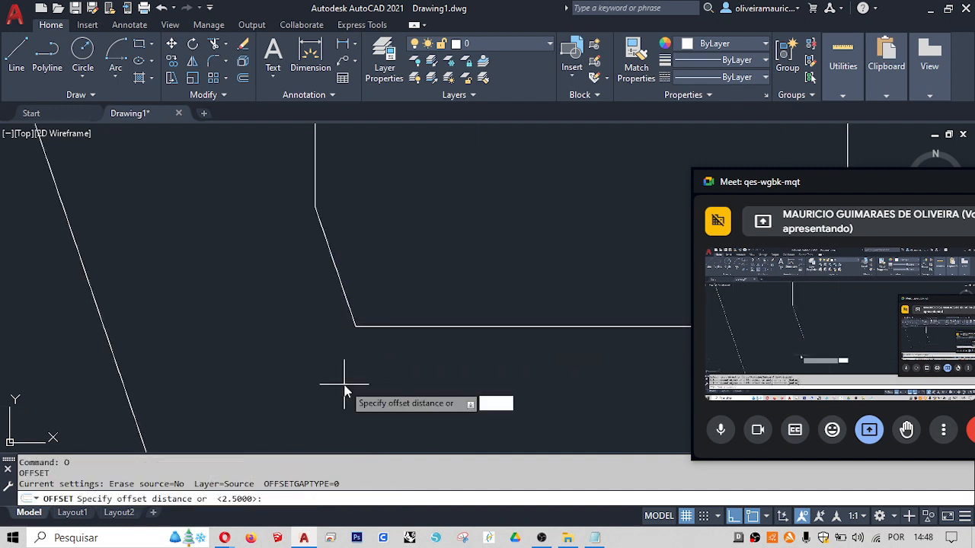
pyautogui.write('.15')
pyautogui.press('Return')
pyautogui.click(341, 283)
pyautogui.click(432, 261)
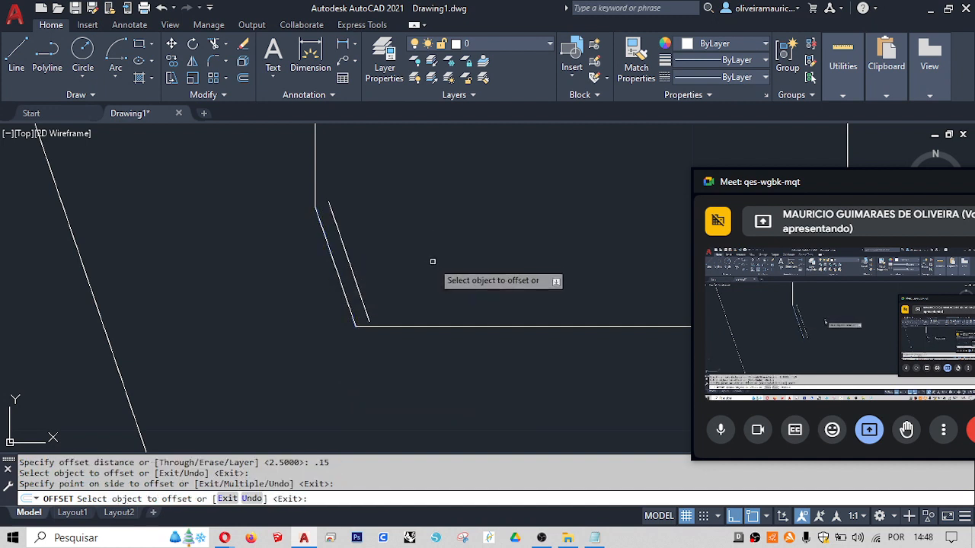
pyautogui.press('Escape')
# - Offset the small shape's left vertical edge toward the inside by the same 0.15 units
pyautogui.moveTo(368, 269); pyautogui.dragTo(363, 359, button='middle')
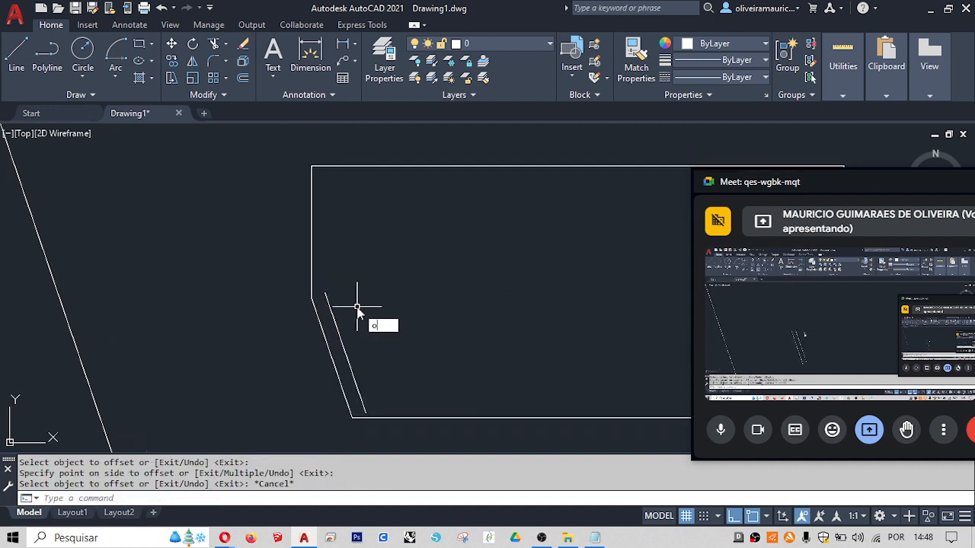
pyautogui.press('Return')
pyautogui.press('Return')
pyautogui.click(313, 261)
pyautogui.click(381, 261)
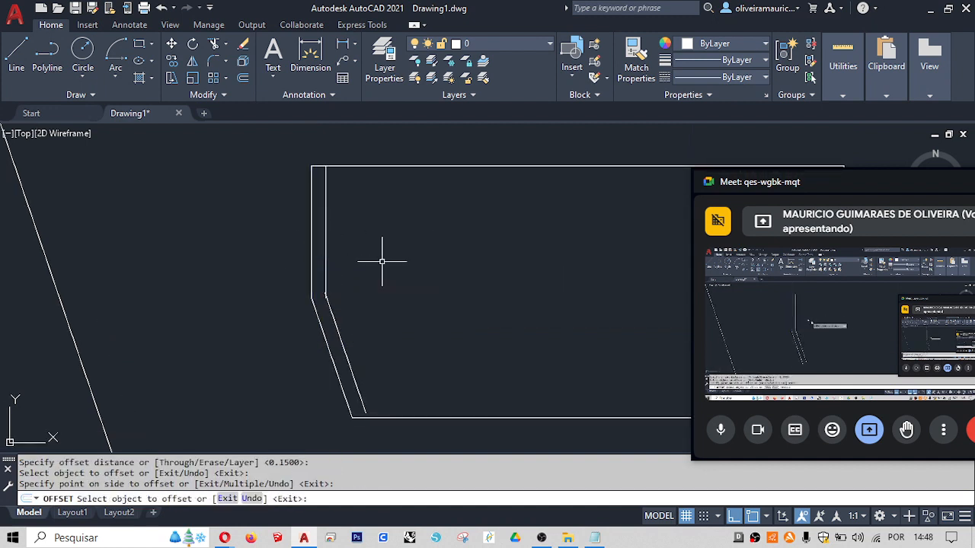
pyautogui.press('Escape')
# - Fillet the inner vertical line with the inner slanted line so they meet in a sharp corner
pyautogui.scroll(4, 350, 318)
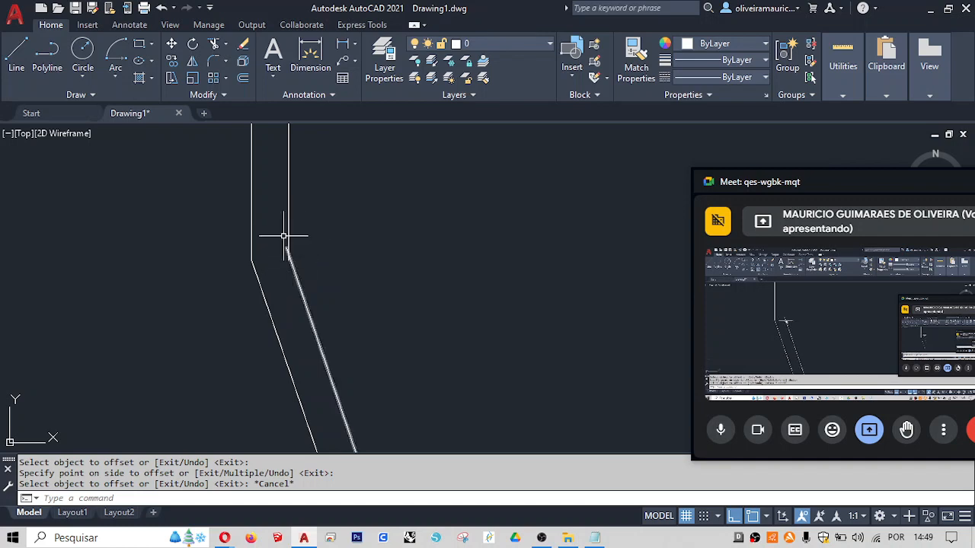
pyautogui.write('f')
pyautogui.press('Return')
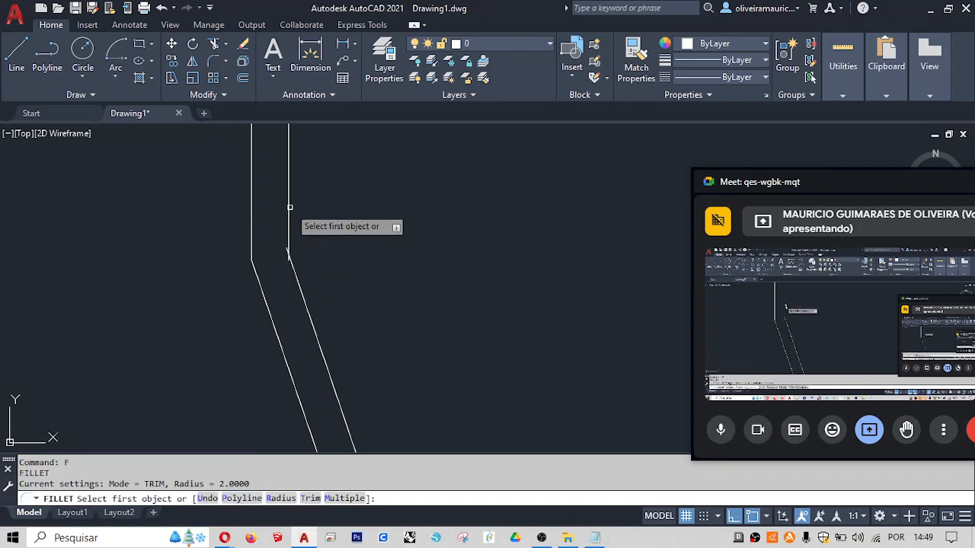
pyautogui.click(289, 207)
pyautogui.click(296, 272)
# - Draw a line 5 units long at 45° from the midpoint of the small shape's bottom edge
pyautogui.scroll(-5, 322, 289)
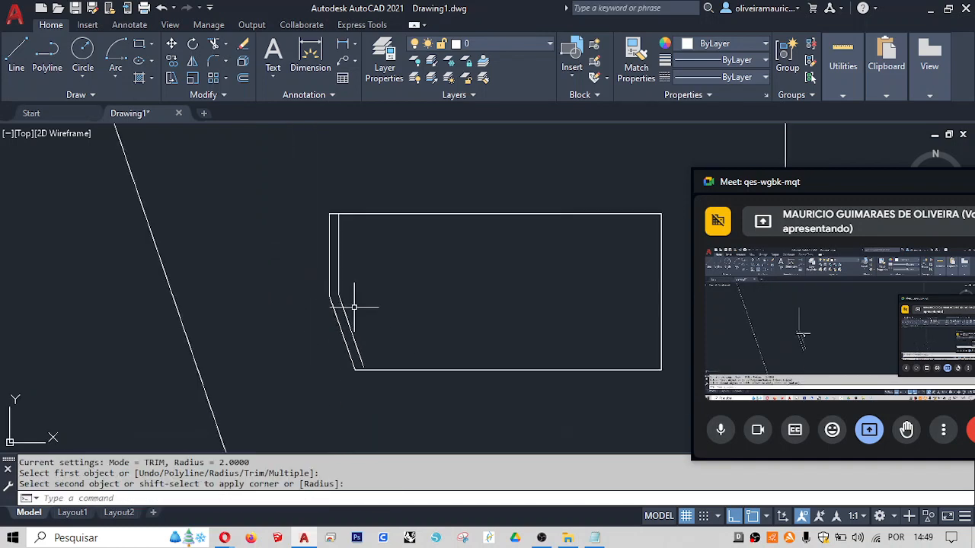
pyautogui.moveTo(354, 307)
pyautogui.mouseDown(button='middle')
pyautogui.moveTo(311, 294)
pyautogui.moveTo(295, 305)
pyautogui.mouseUp(button='middle')
pyautogui.write('l')
pyautogui.press('Return')
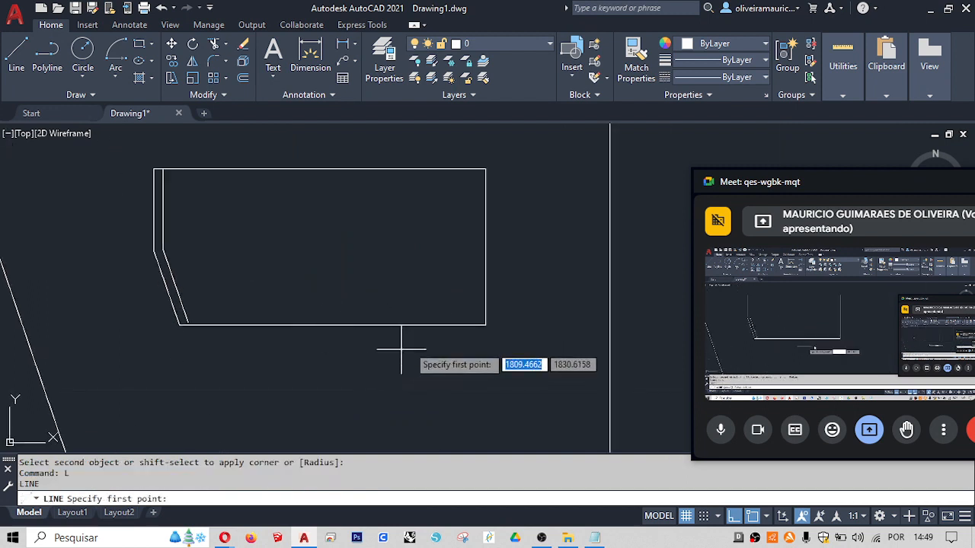
pyautogui.click(354, 324)
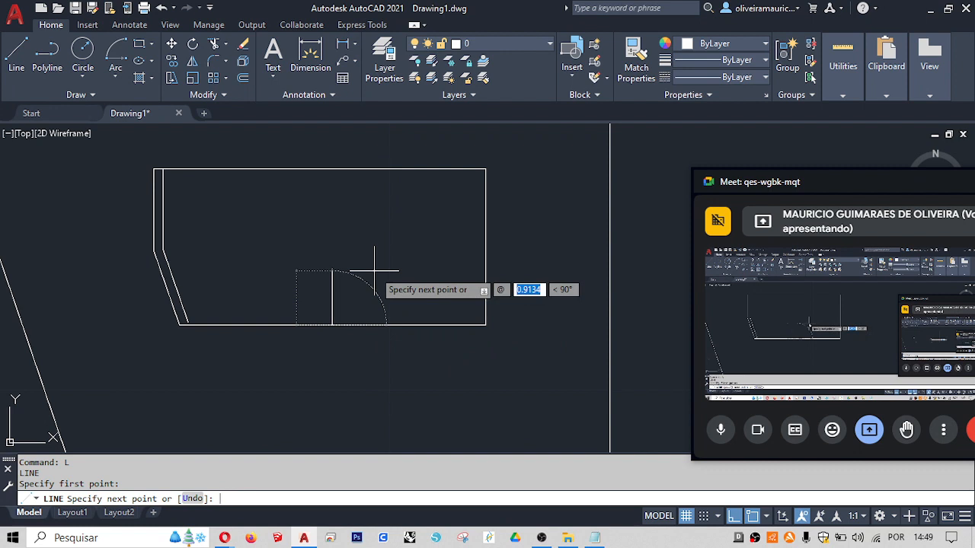
pyautogui.press('Tab')
pyautogui.press('Return')
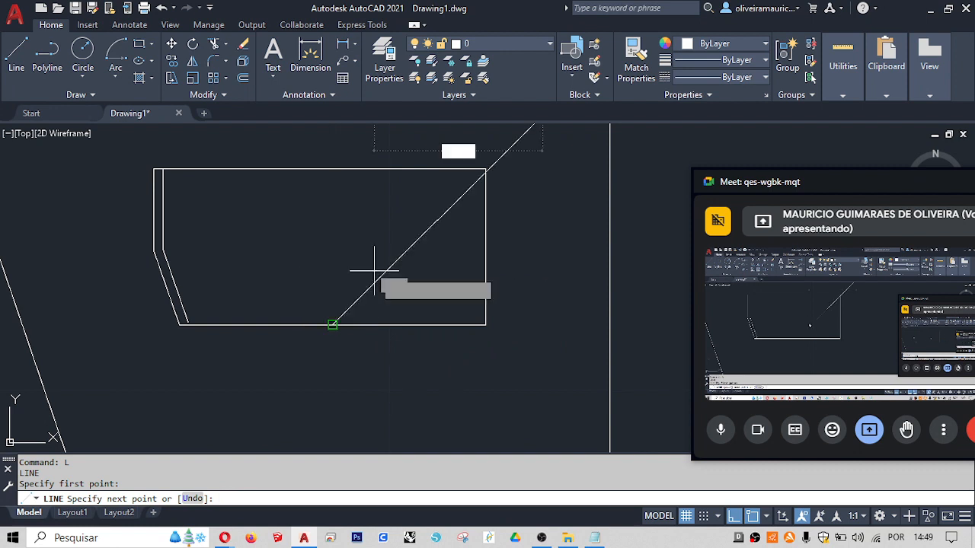
pyautogui.press('Return')
# - Fillet the upper end of the small shape's right edge with the 45° line as a sharp corner
pyautogui.moveTo(404, 200); pyautogui.dragTo(391, 237, button='middle')
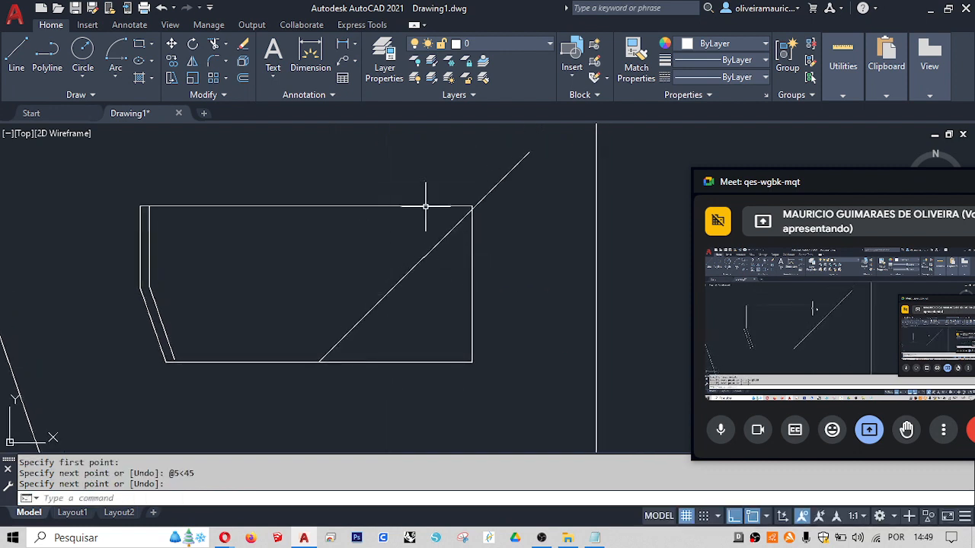
pyautogui.scroll(2, 420, 203)
pyautogui.scroll(2, 345, 275)
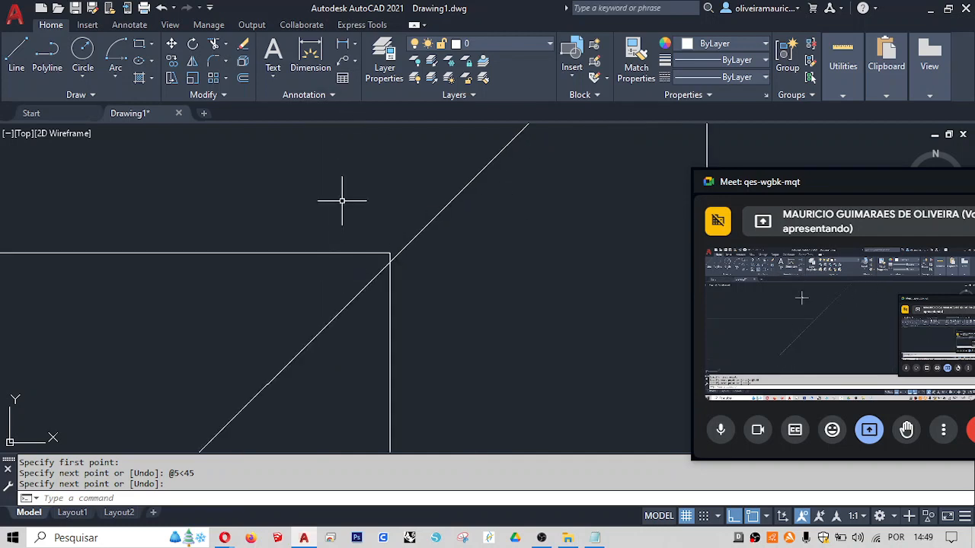
pyautogui.moveTo(341, 200); pyautogui.dragTo(403, 253, button='middle')
pyautogui.write('F')
pyautogui.press('Return')
pyautogui.click(451, 313)
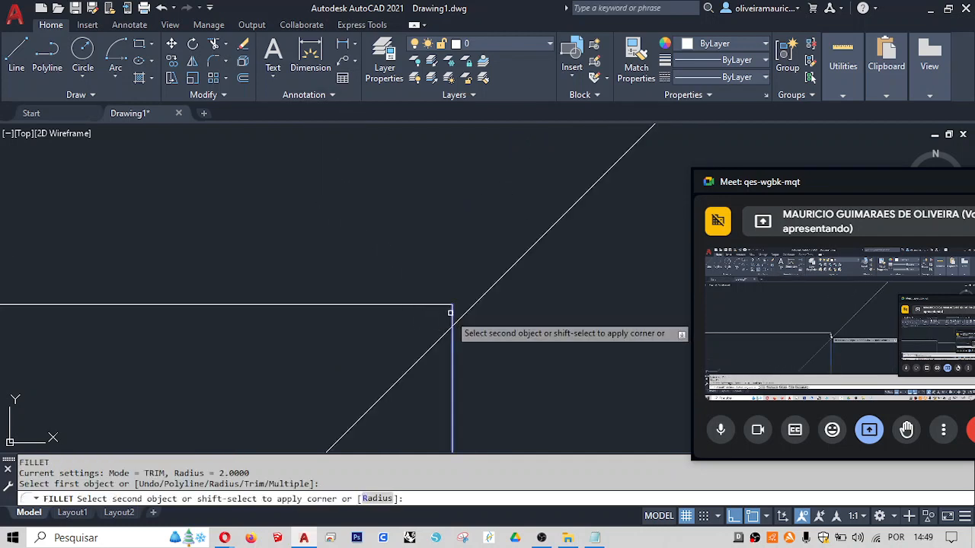
pyautogui.click(443, 336)
# - Draw a vertical line from the midpoint of the 45° line up past the shape's top edge
pyautogui.scroll(-4, 327, 349)
pyautogui.scroll(-2, 206, 312)
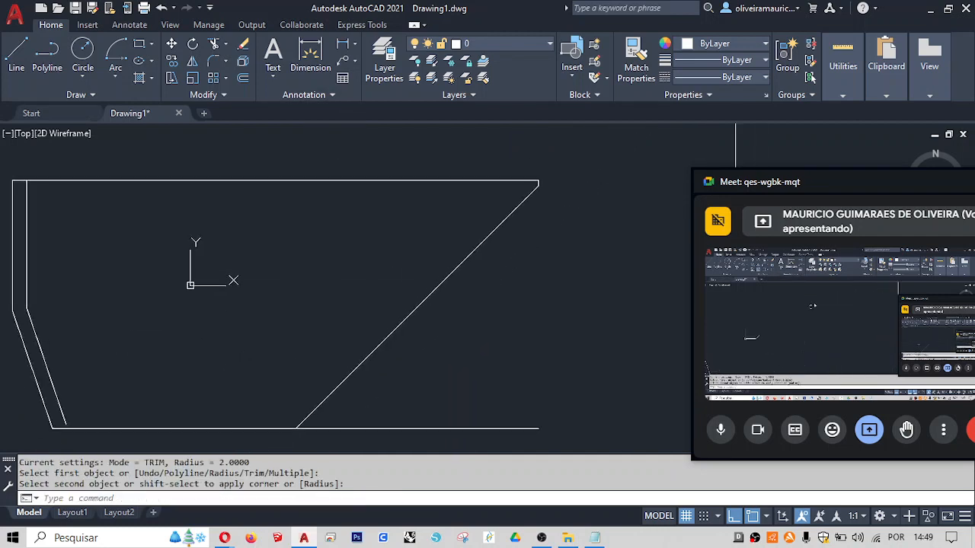
pyautogui.press('Escape')
pyautogui.write('L')
pyautogui.press('Return')
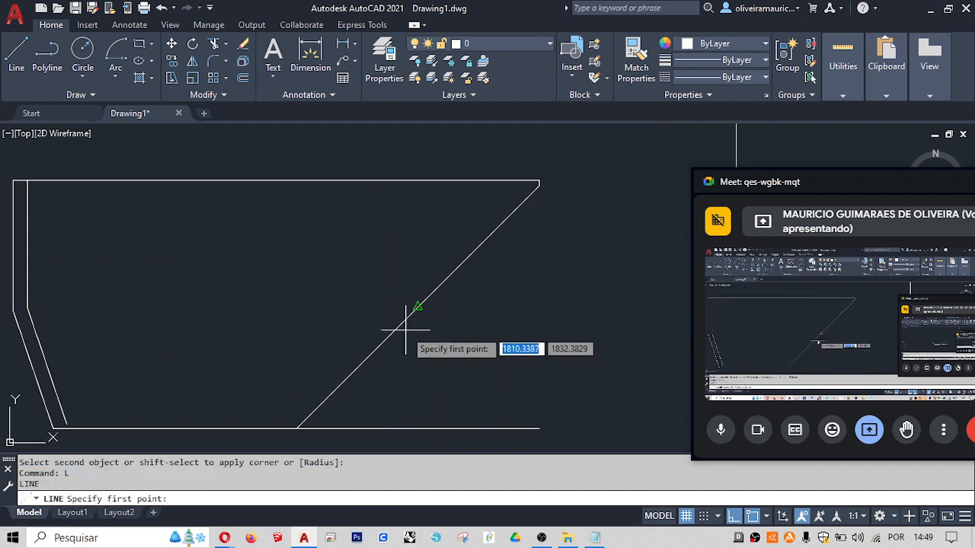
pyautogui.click(417, 306)
pyautogui.click(434, 145)
pyautogui.press('Escape')
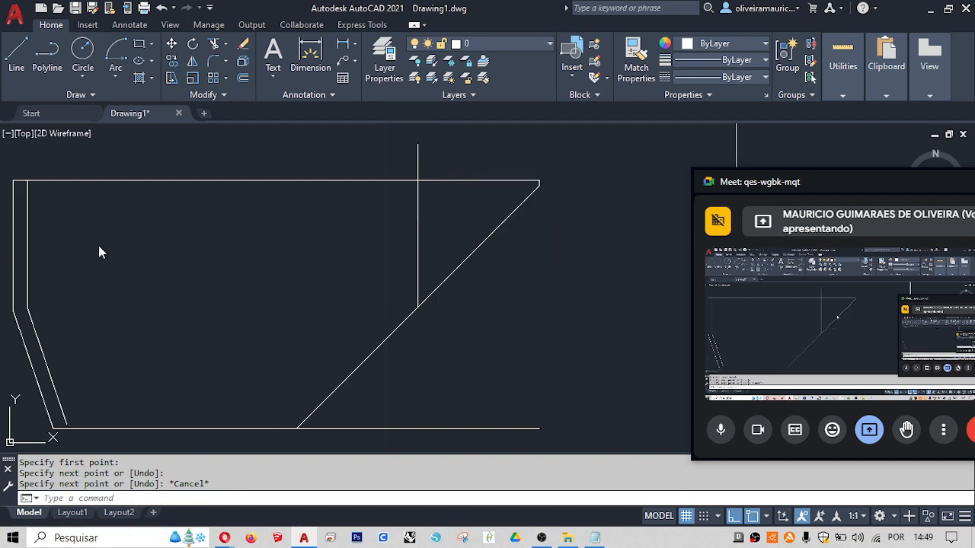
pyautogui.write("'fi")
pyautogui.press('Return')
pyautogui.press('Escape')
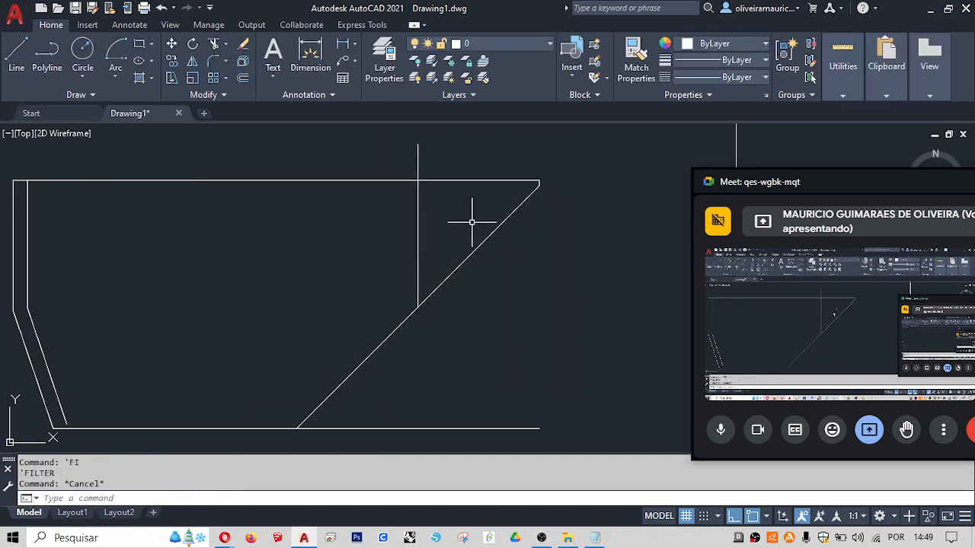
# - Fillet the 45° line with the new vertical line, and the vertical line with the top edge, keeping the shape's left portion
pyautogui.write('f')
pyautogui.press('Return')
pyautogui.click(414, 310)
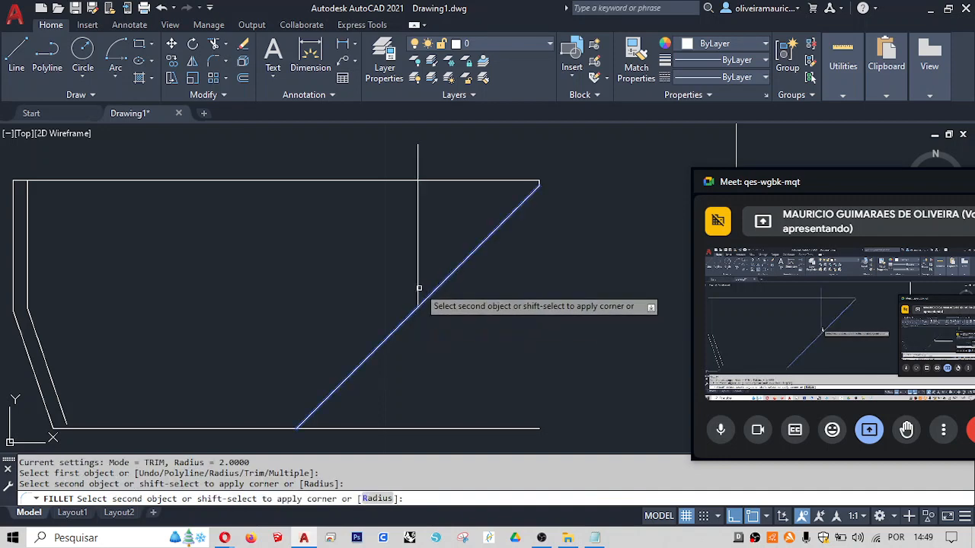
pyautogui.click(418, 288)
pyautogui.press('Return')
pyautogui.click(419, 211)
pyautogui.click(404, 182)
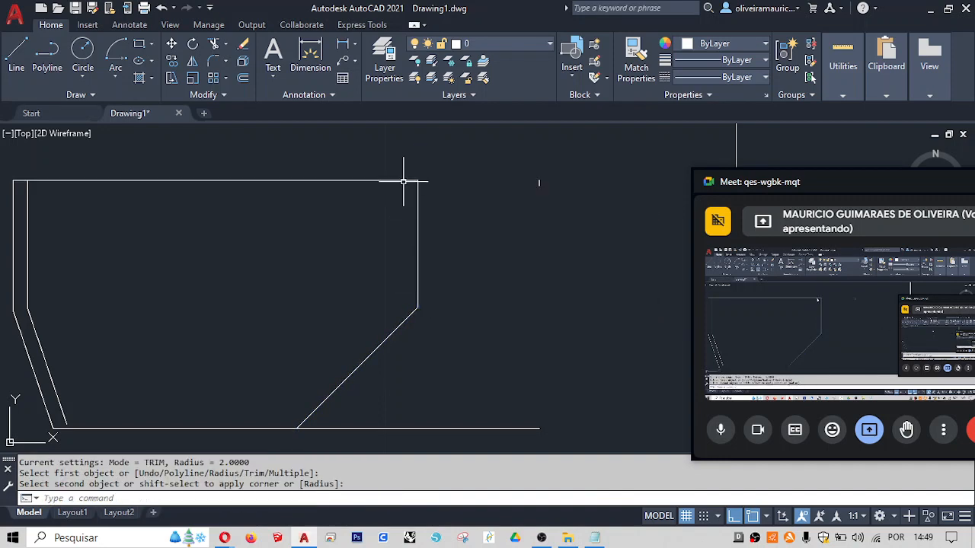
# - Fillet the 45° line with the bottom edge and delete the leftover short piece of the old right edge
pyautogui.press('Return')
pyautogui.click(293, 428)
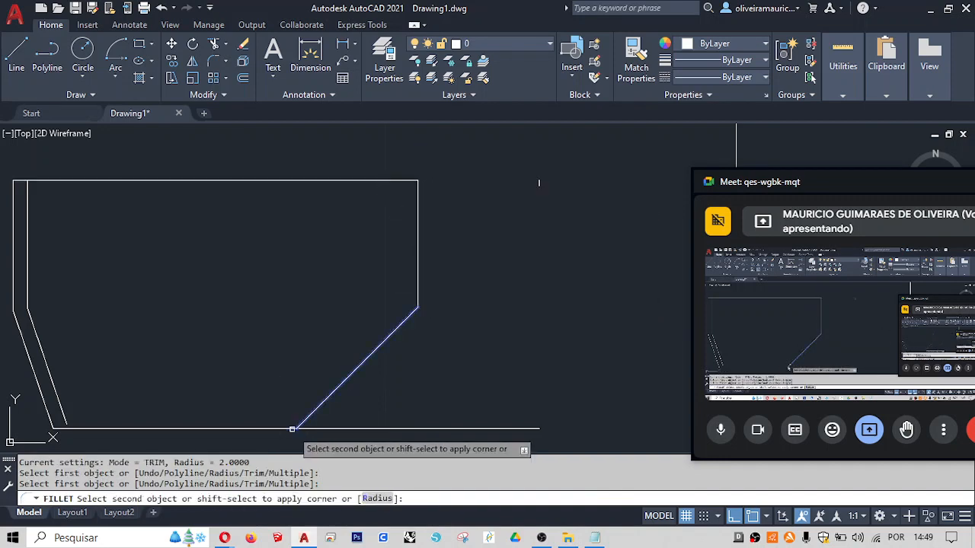
pyautogui.click(286, 429)
pyautogui.click(539, 183)
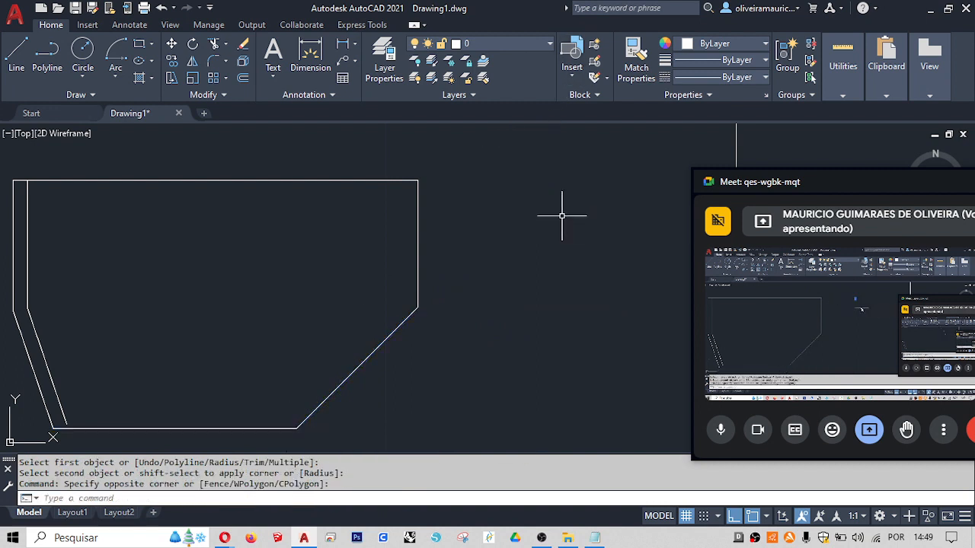
pyautogui.click(561, 216)
pyautogui.press('Delete')
# - Offset the 45° edge, the bottom edge and the right vertical edge 0.15 units toward the inside
pyautogui.write('o')
pyautogui.press('Return')
pyautogui.write('.15')
pyautogui.press('Return')
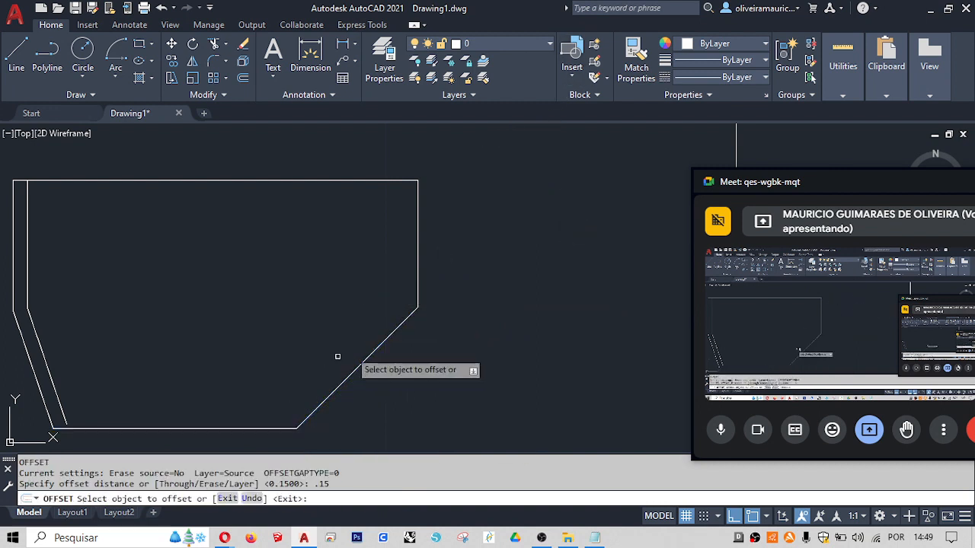
pyautogui.click(352, 372)
pyautogui.click(244, 374)
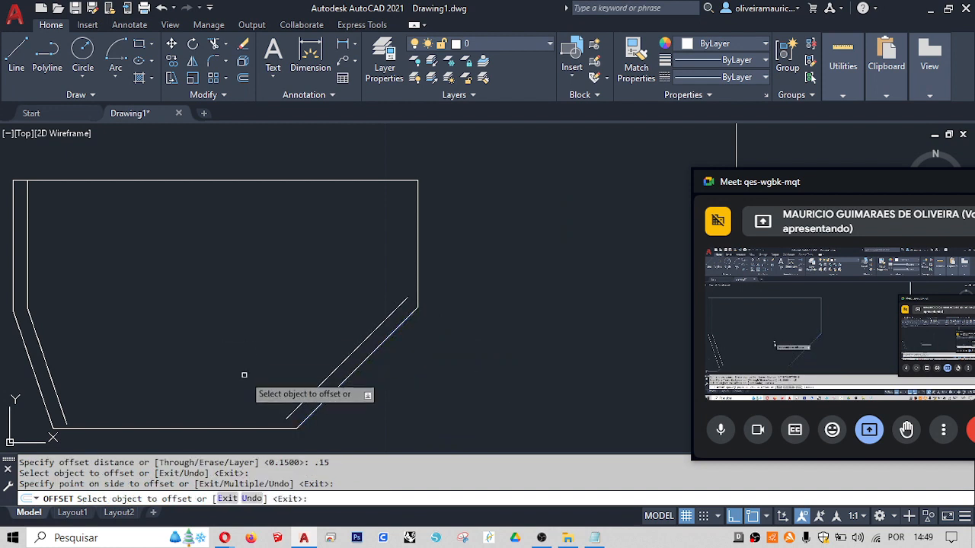
pyautogui.click(257, 428)
pyautogui.click(305, 350)
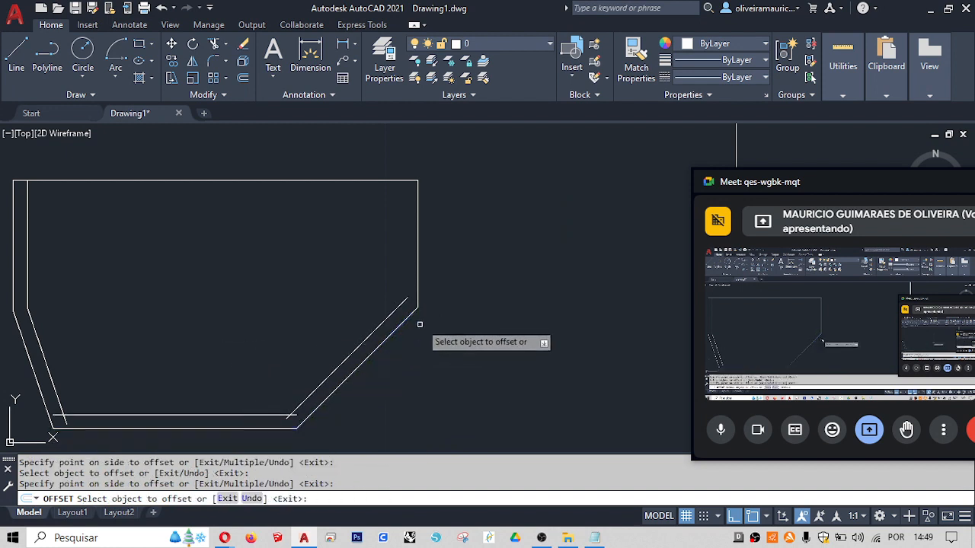
pyautogui.click(414, 273)
pyautogui.click(417, 271)
pyautogui.click(404, 271)
pyautogui.press('Escape')
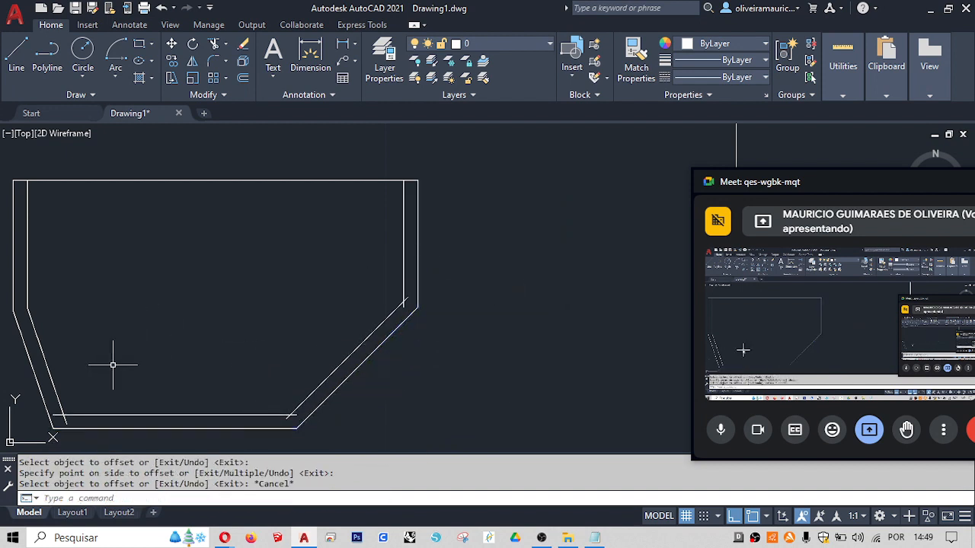
# - Fillet the inner offset lines into sharp corners at both ends of the bottom line and at the right vertical line
pyautogui.write('f')
pyautogui.press('Return')
pyautogui.click(60, 406)
pyautogui.click(233, 415)
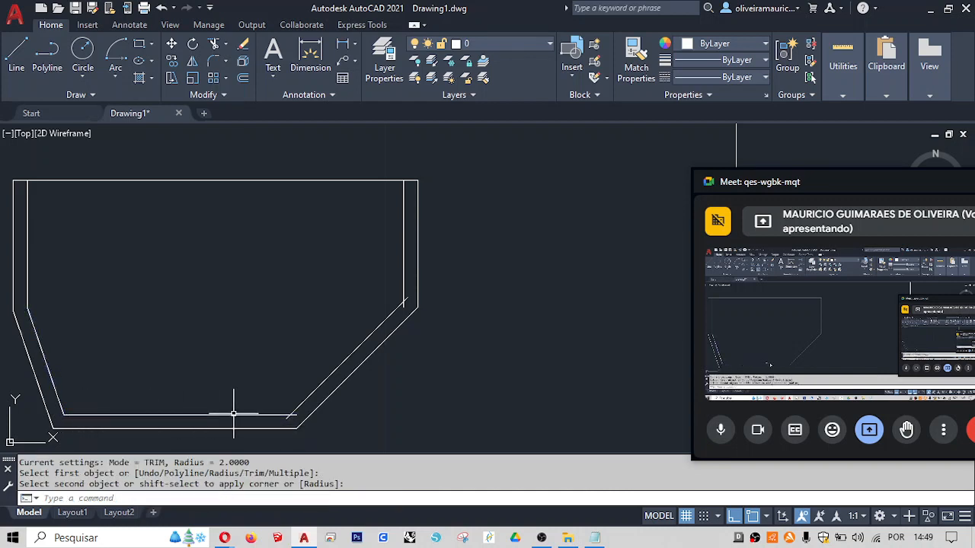
pyautogui.press('Return')
pyautogui.click(289, 413)
pyautogui.click(315, 389)
pyautogui.press('Return')
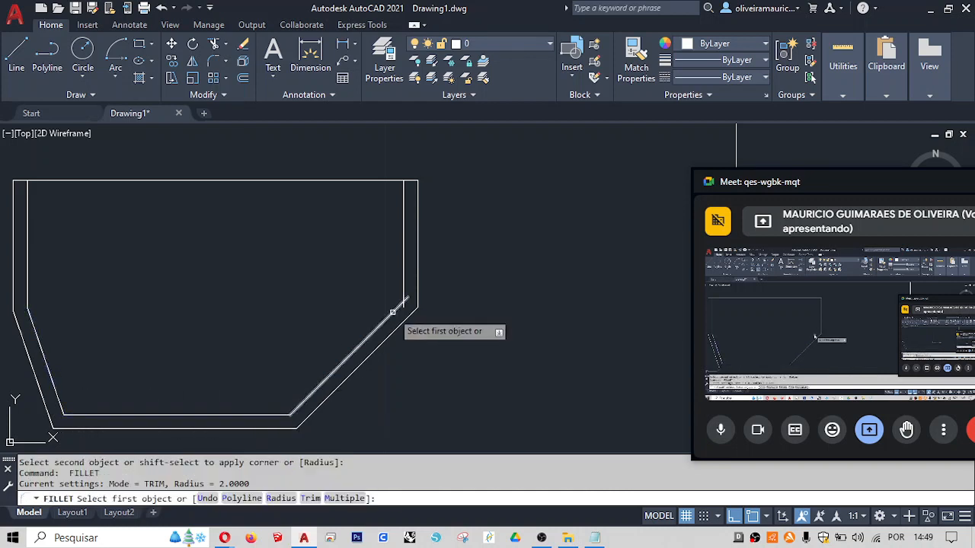
pyautogui.click(386, 319)
pyautogui.click(403, 283)
# - Draw a line 5 units long at 30° in the empty area beside the large outline
pyautogui.moveTo(238, 309); pyautogui.dragTo(176, 206, button='middle')
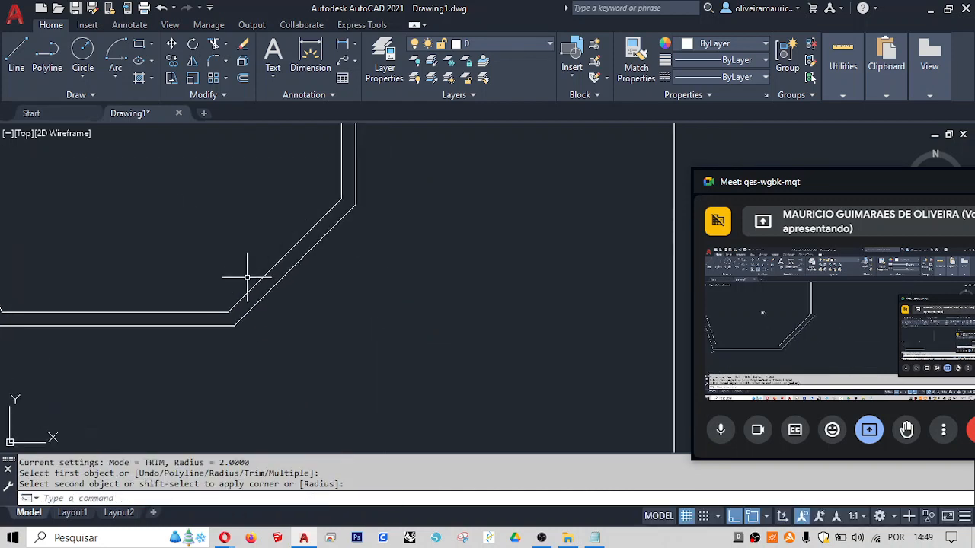
pyautogui.scroll(-4, 246, 276)
pyautogui.moveTo(270, 314); pyautogui.dragTo(125, 300, button='middle')
pyautogui.press('Escape')
pyautogui.write('l')
pyautogui.press('Return')
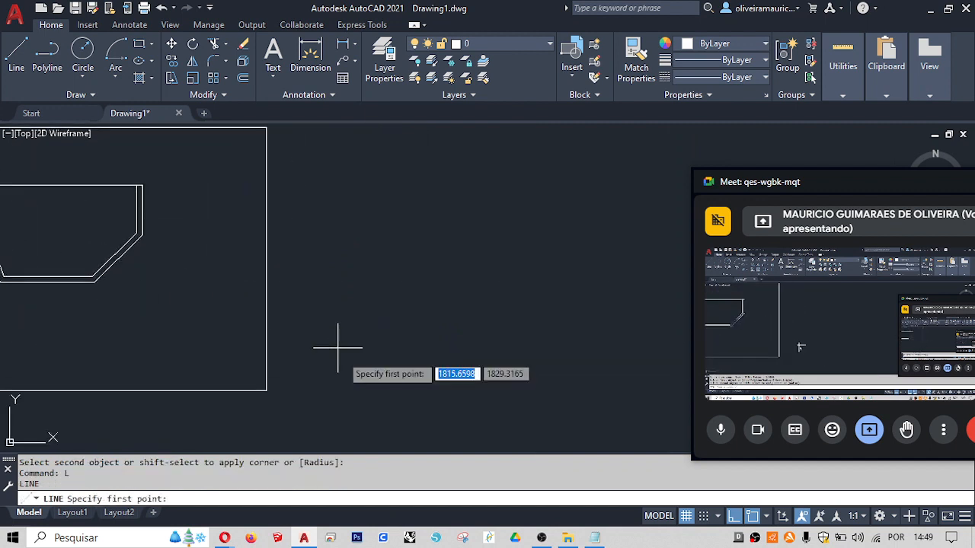
pyautogui.click(357, 348)
pyautogui.press('F8')
pyautogui.press('F8')
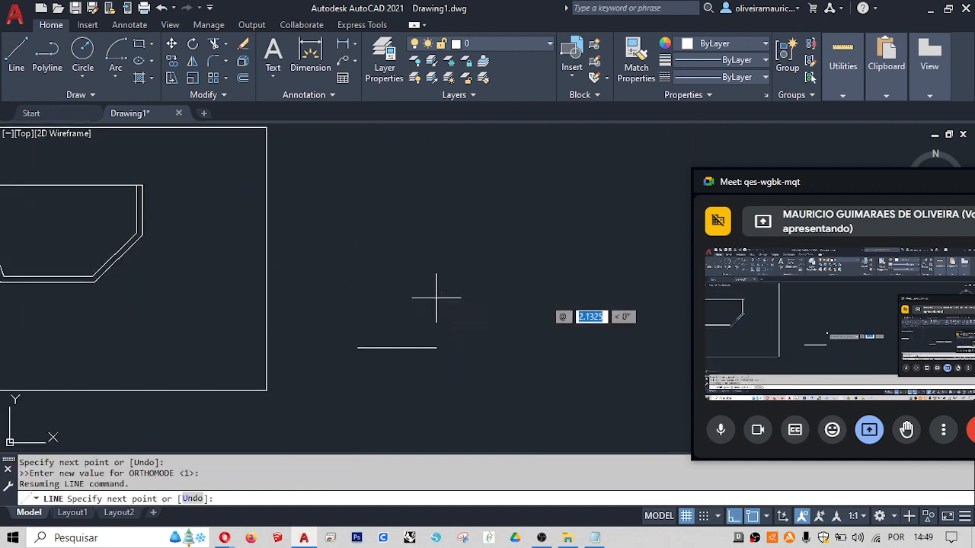
pyautogui.write('5')
pyautogui.press('Tab')
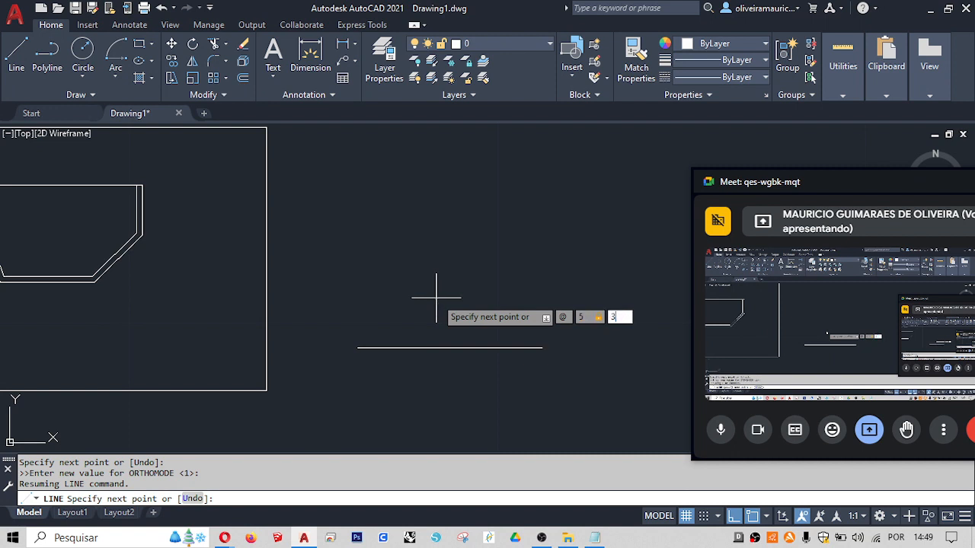
pyautogui.write('30')
pyautogui.press('Return')
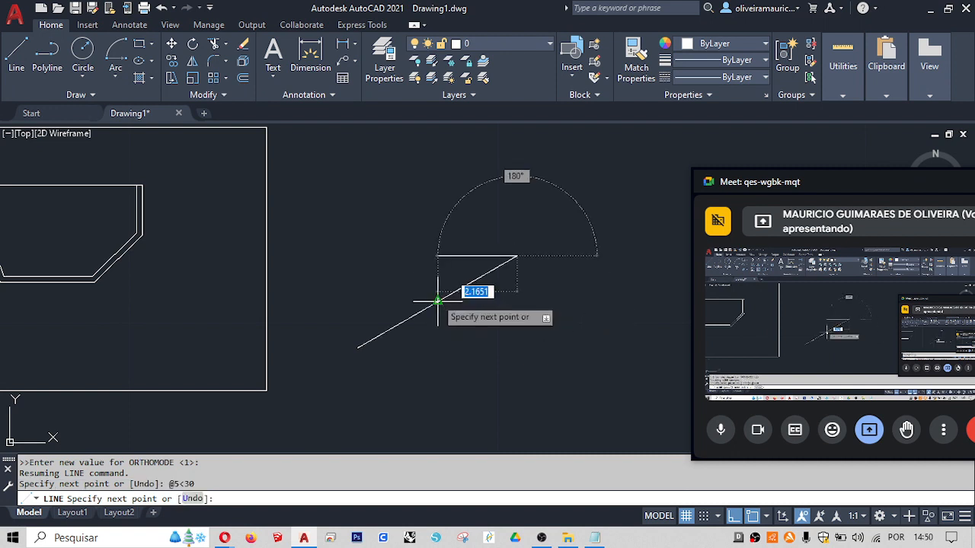
pyautogui.press('Return')
# - From the slanted line's upper end, draw a vertical line 6 units upward and continue with a horizontal line toward the left
pyautogui.scroll(-2, 423, 311)
pyautogui.moveTo(423, 311); pyautogui.dragTo(405, 363, button='middle')
pyautogui.write('l')
pyautogui.press('Return')
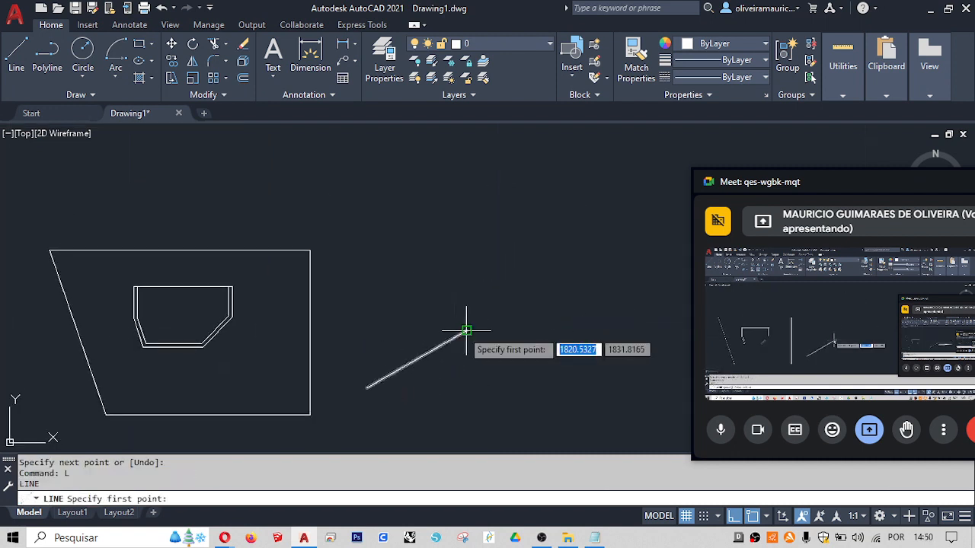
pyautogui.click(466, 330)
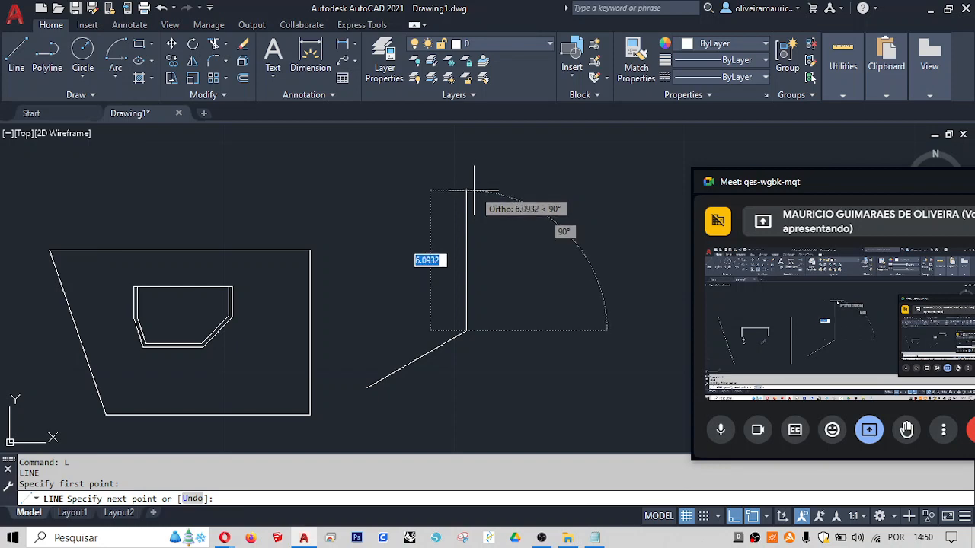
pyautogui.write('6')
pyautogui.press('Return')
pyautogui.click(334, 212)
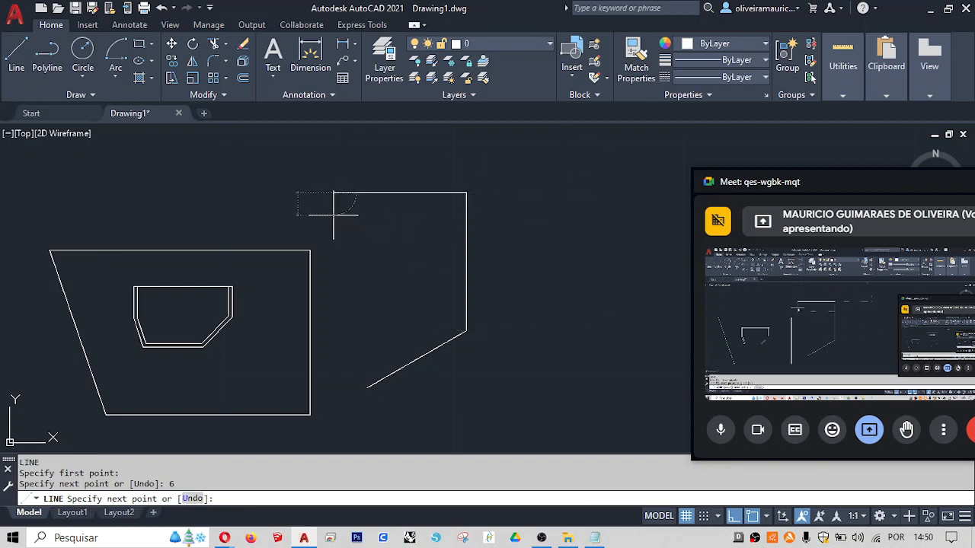
pyautogui.press('Return')
# - Draw a vertical line from the slanted line's lower end up to the top line, and fillet the two into a sharp corner
pyautogui.press('Return')
pyautogui.click(368, 388)
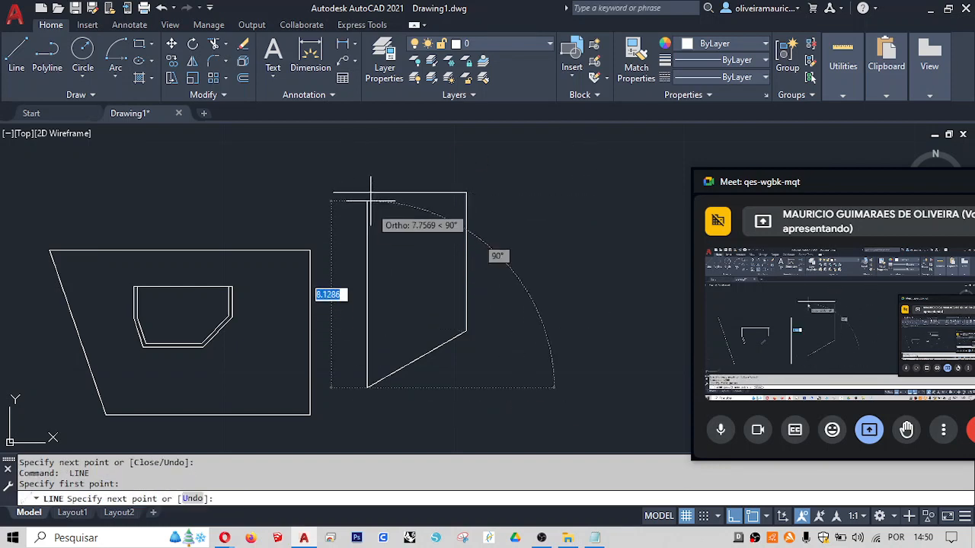
pyautogui.click(368, 192)
pyautogui.press('Return')
pyautogui.write('f')
pyautogui.press('Return')
pyautogui.click(368, 208)
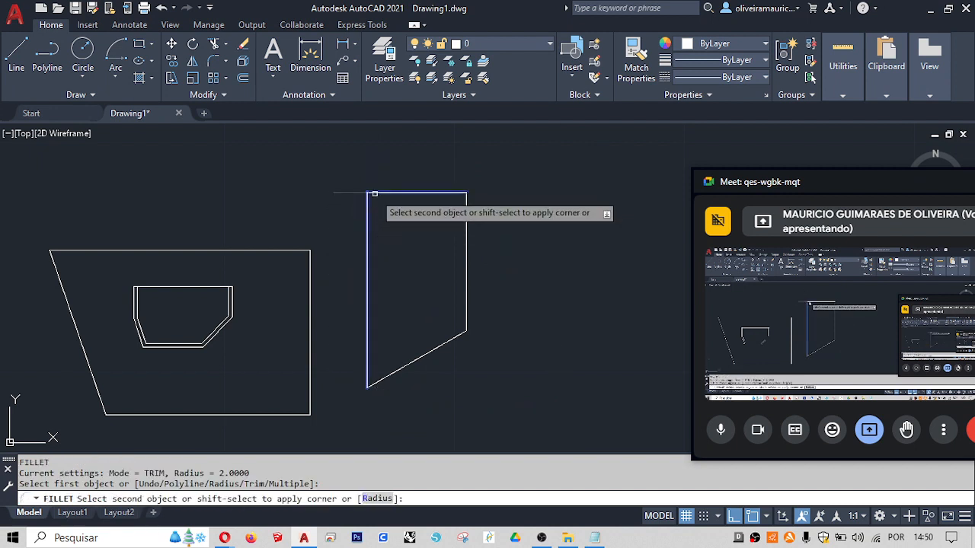
pyautogui.click(379, 194)
# - Offset the new shape's slanted bottom edge 0.15 units toward the inside
pyautogui.write('o')
pyautogui.press('Return')
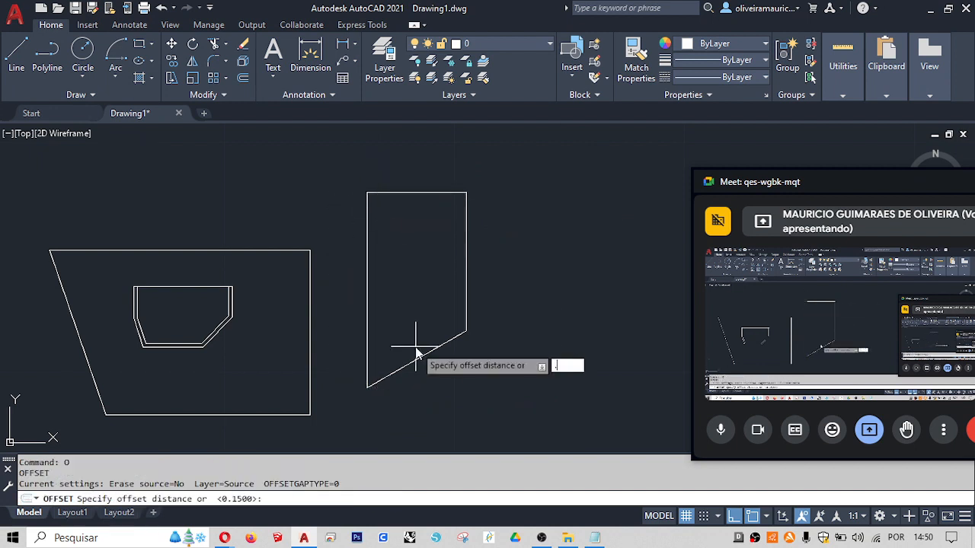
pyautogui.write('.15')
pyautogui.press('Return')
pyautogui.click(414, 359)
pyautogui.click(409, 326)
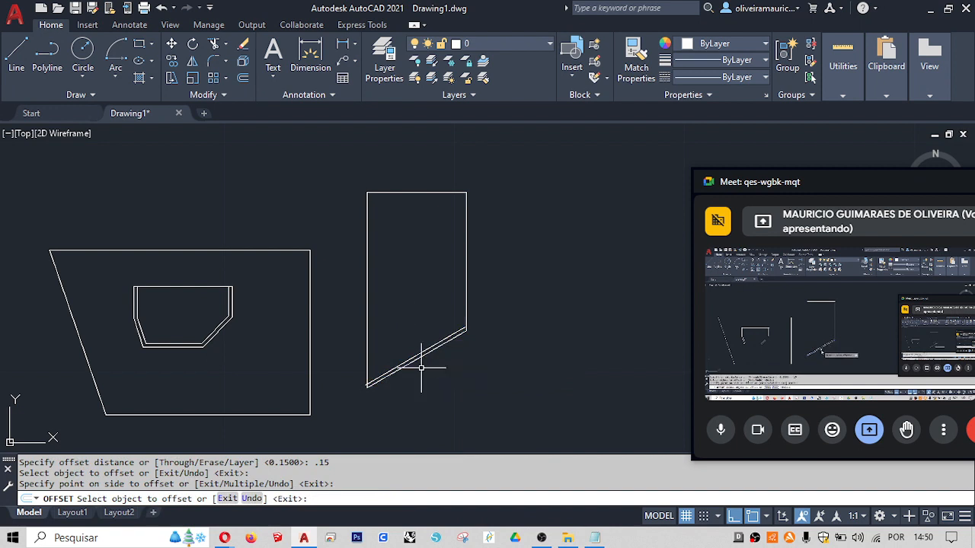
# - Offset the new shape's right, left and top edges 0.15 units toward the inside
pyautogui.scroll(2, 430, 361)
pyautogui.press('Return')
pyautogui.press('Return')
pyautogui.press('Return')
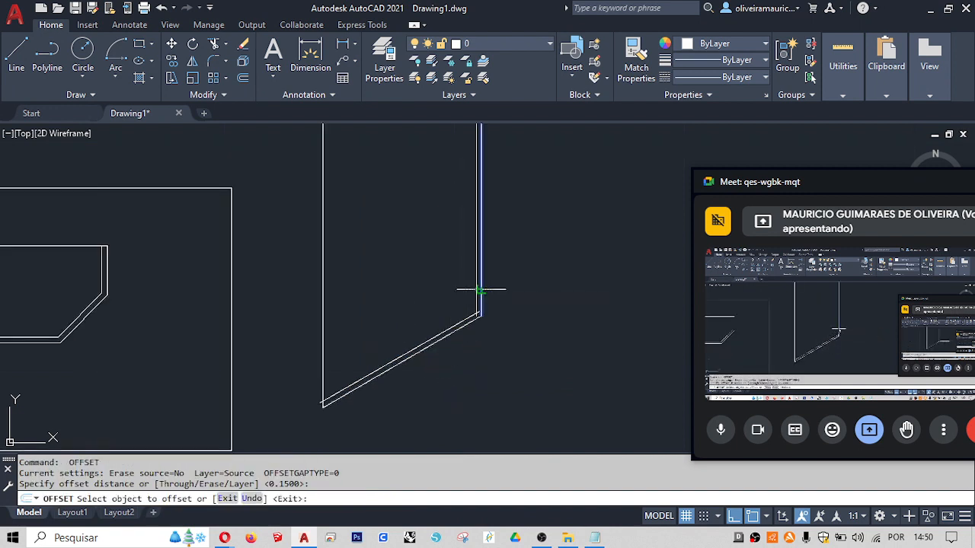
pyautogui.click(480, 283)
pyautogui.click(396, 289)
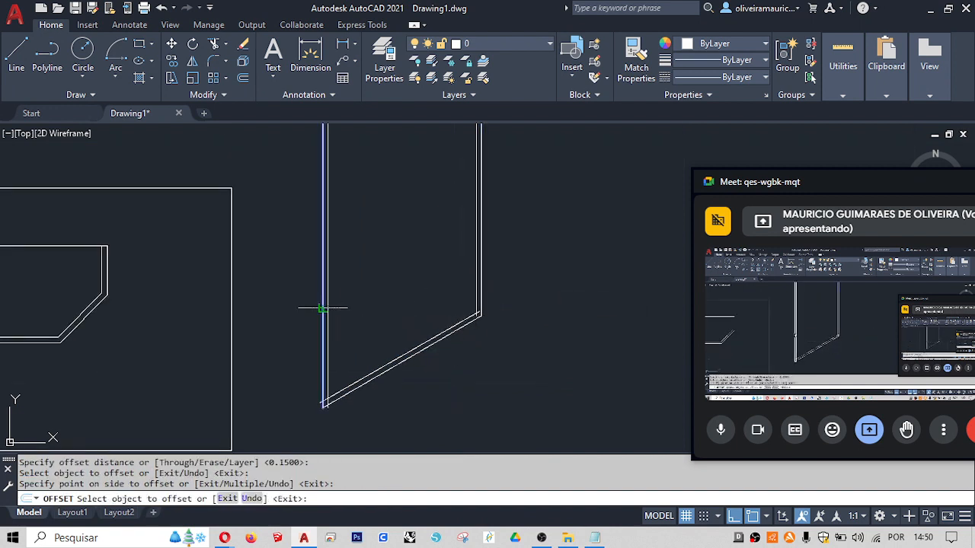
pyautogui.click(323, 305)
pyautogui.click(386, 231)
pyautogui.moveTo(394, 143); pyautogui.dragTo(376, 254, button='middle')
pyautogui.click(379, 208)
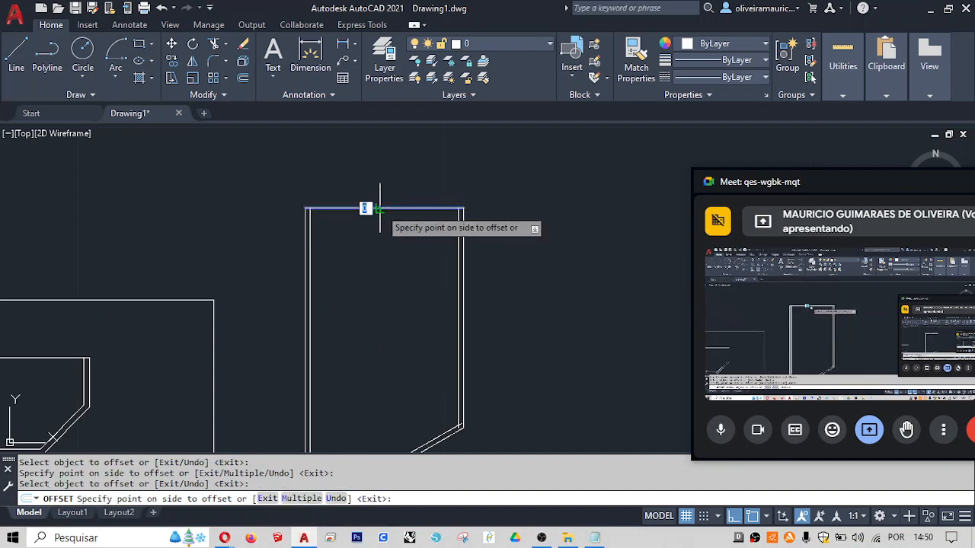
pyautogui.click(386, 285)
# - Fillet the inner slanted line with the inner left and right vertical lines into sharp corners
pyautogui.moveTo(448, 324); pyautogui.dragTo(426, 248, button='middle')
pyautogui.scroll(3, 292, 418)
pyautogui.press('Escape')
pyautogui.press('Escape')
pyautogui.write('f')
pyautogui.press('Return')
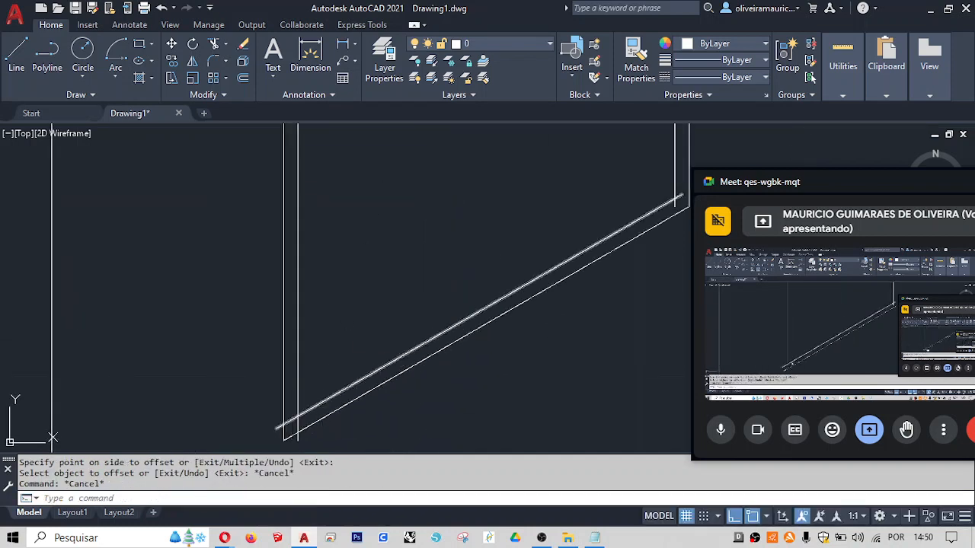
pyautogui.click(308, 409)
pyautogui.keyDown('shift'); pyautogui.click(298, 399); pyautogui.keyUp('shift')
pyautogui.press('Return')
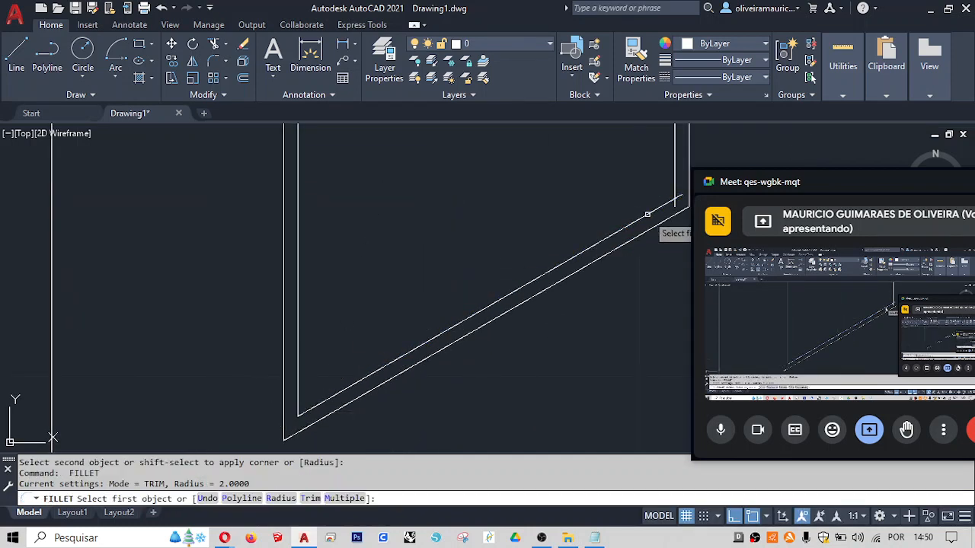
pyautogui.click(657, 213)
pyautogui.click(676, 171)
pyautogui.scroll(-5, 439, 378)
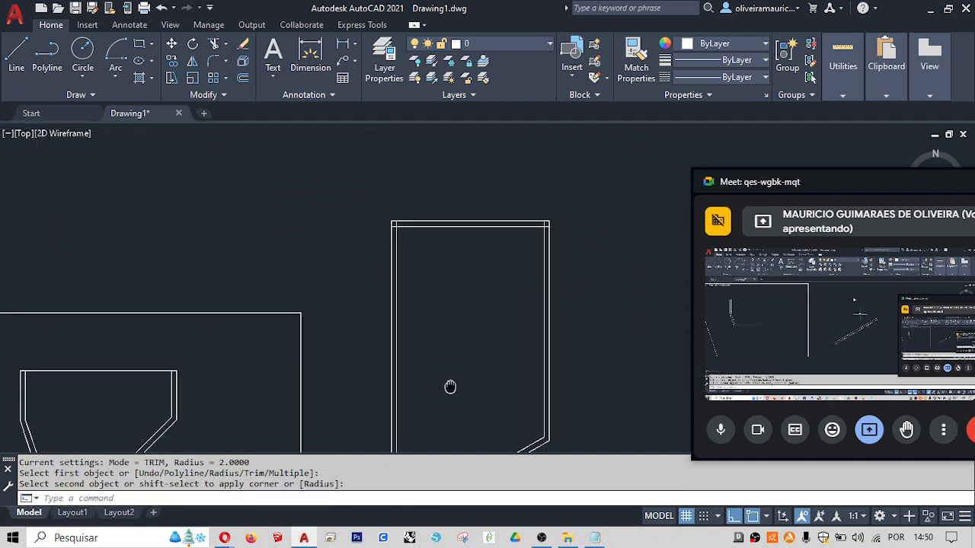
# - Fillet the inner top line with the inner left and right vertical lines into sharp corners
pyautogui.press('Return')
pyautogui.click(397, 230)
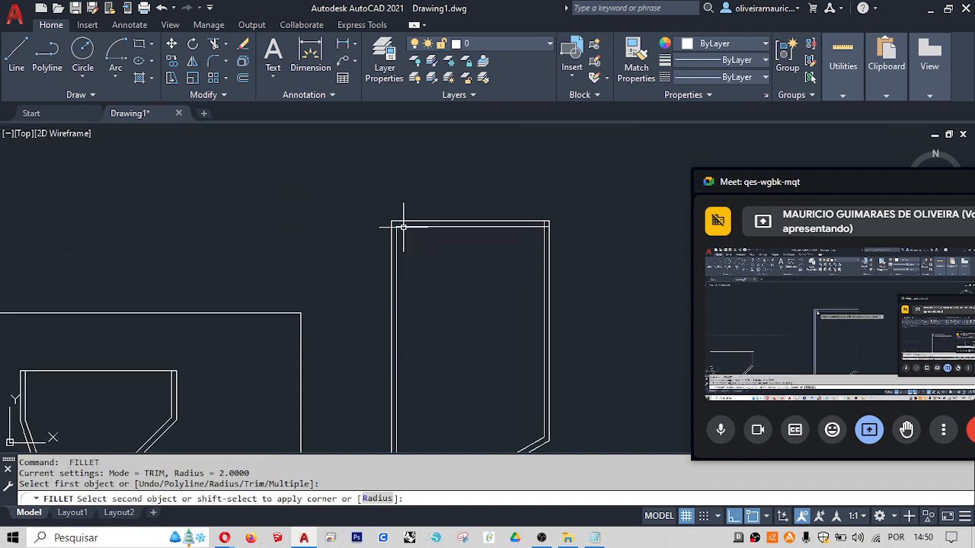
pyautogui.click(538, 227)
pyautogui.press('Return')
pyautogui.click(537, 227)
pyautogui.click(545, 238)
pyautogui.moveTo(511, 301)
pyautogui.mouseDown(button='middle')
pyautogui.moveTo(476, 226)
pyautogui.moveTo(462, 224)
pyautogui.mouseUp(button='middle')
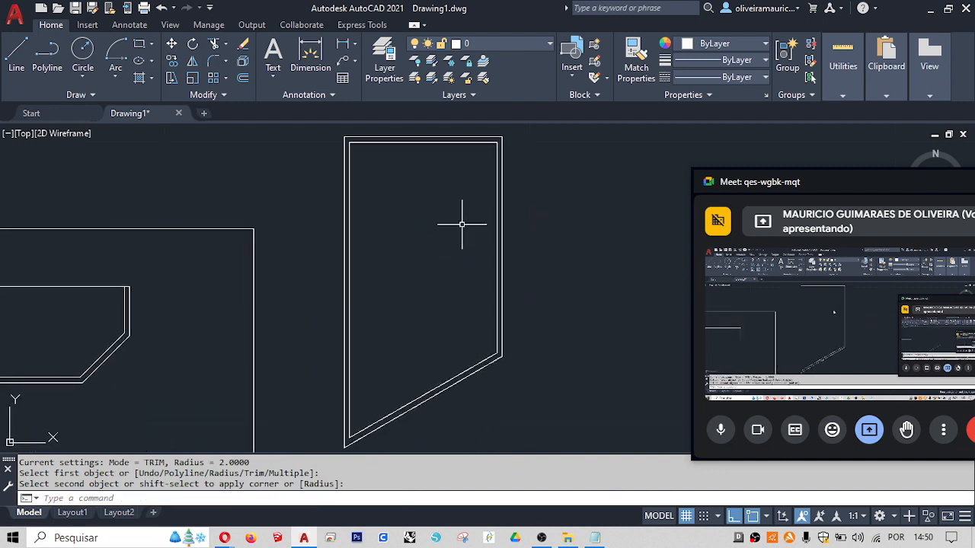
pyautogui.click(431, 392)
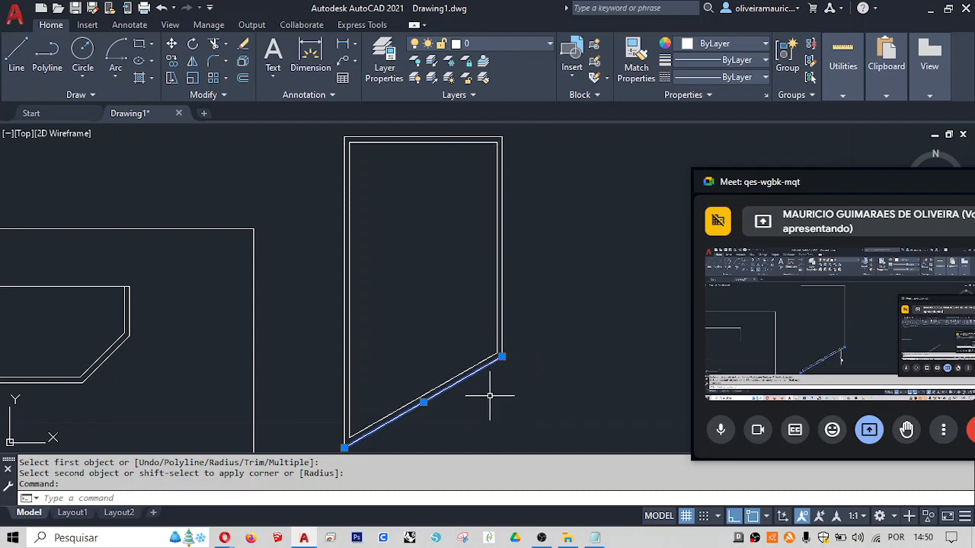
pyautogui.scroll(-2, 487, 395)
pyautogui.press('Escape')
pyautogui.press('Escape')
pyautogui.press('Escape')
pyautogui.moveTo(413, 391); pyautogui.dragTo(409, 294, button='middle')
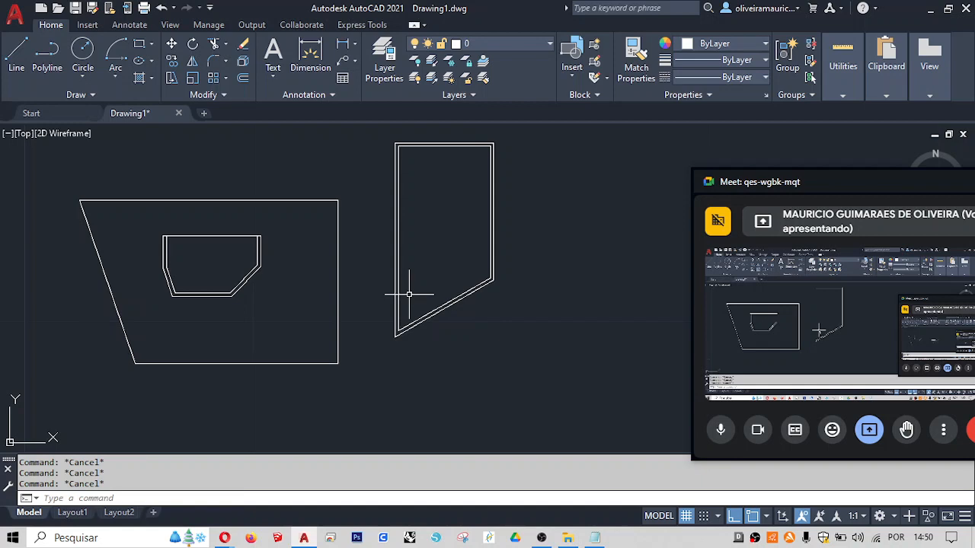
# - Delete all the practice shapes to the right of the floor plans
pyautogui.scroll(-2, 355, 331)
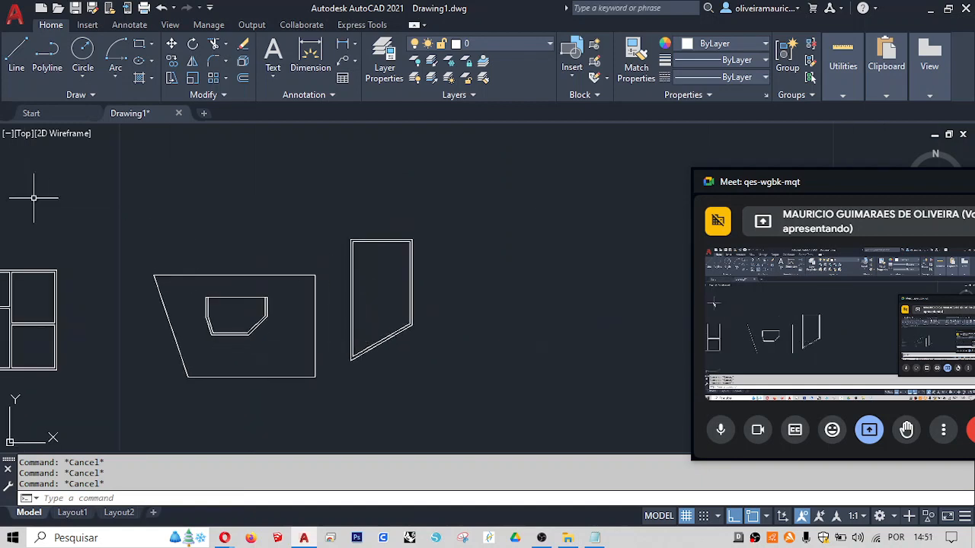
pyautogui.click(112, 183)
pyautogui.click(453, 397)
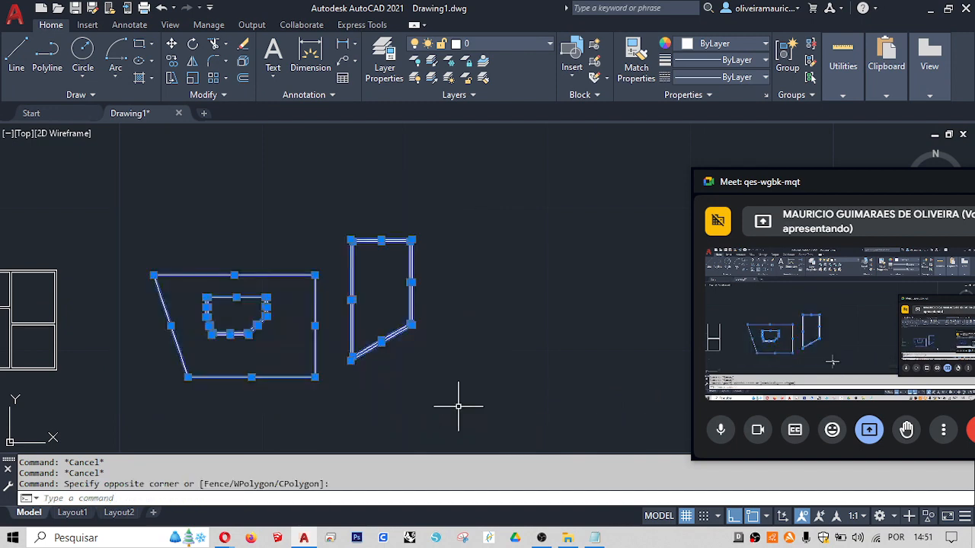
pyautogui.press('Delete')
pyautogui.moveTo(195, 368); pyautogui.dragTo(366, 304, button='middle')
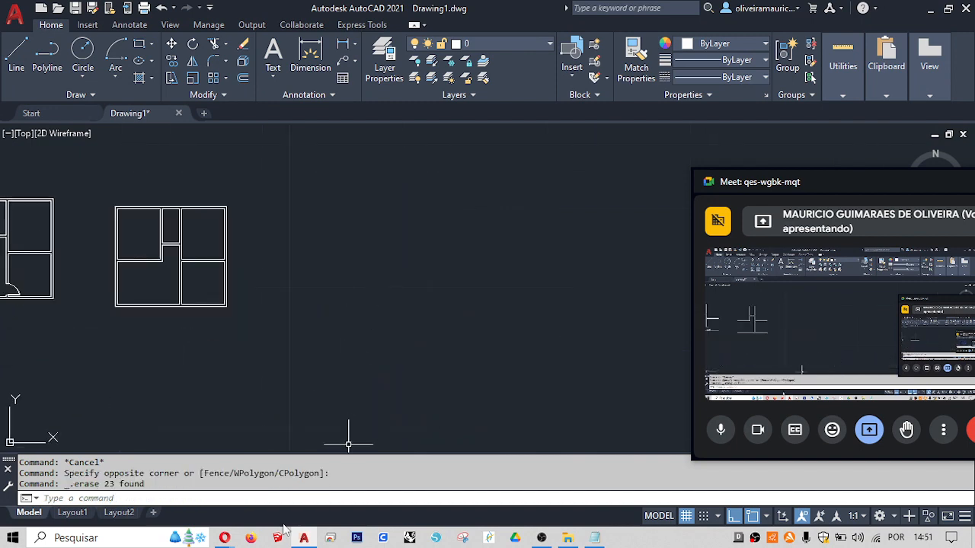
# - Switch to the Opera browser and search the web for "memorial descritivo lote" in a new tab
pyautogui.click(225, 538)
pyautogui.click(80, 483)
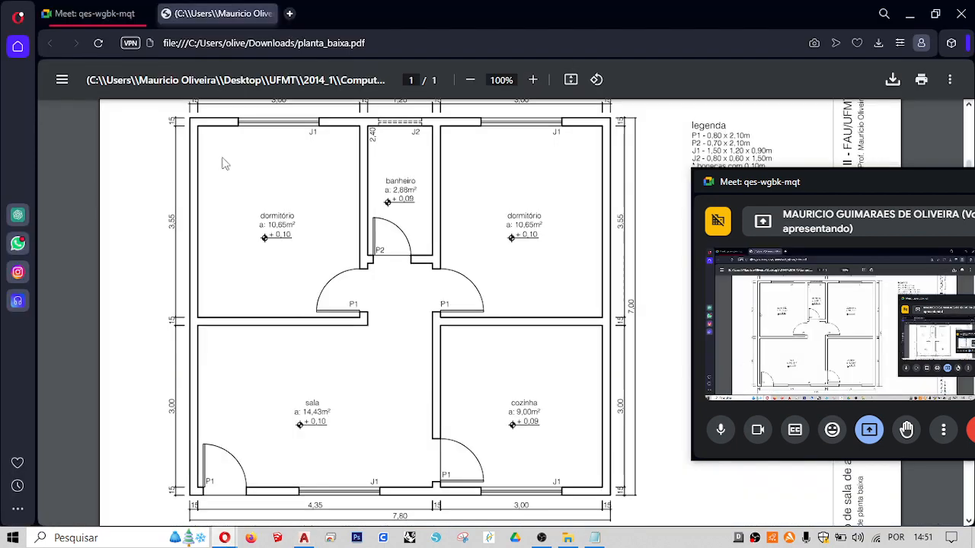
pyautogui.click(290, 14)
pyautogui.write('mem')
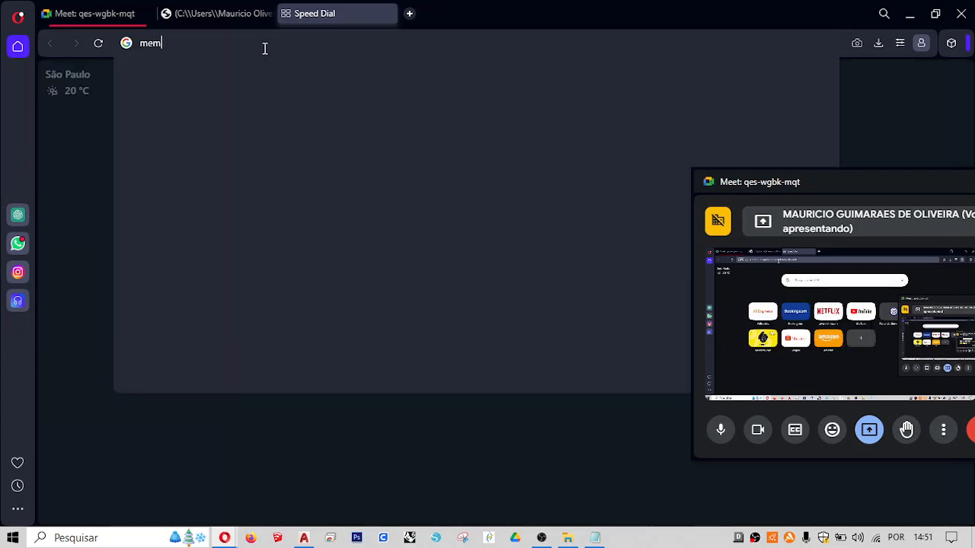
pyautogui.write('orial descrito')
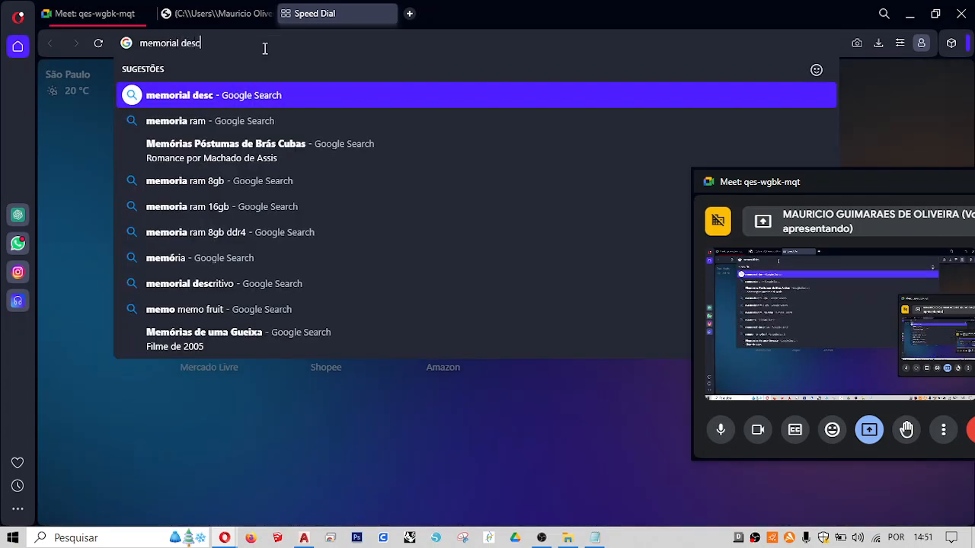
pyautogui.press('BackSpace')
pyautogui.press('BackSpace')
pyautogui.write('tivo lote')
pyautogui.press('Return')
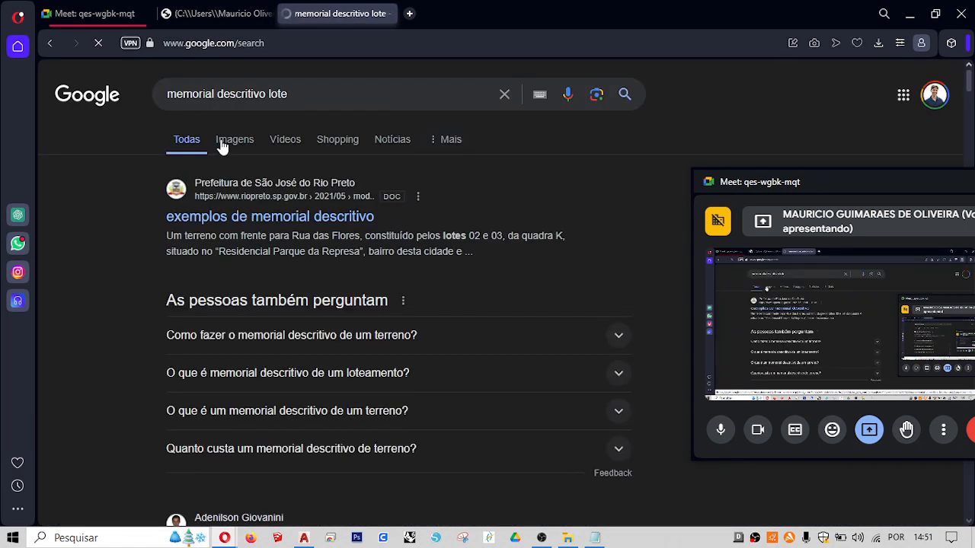
# - Show the image results, open the first "Memorial Descritivo" document preview, and move the Meet window clear of its text
pyautogui.click(229, 140)
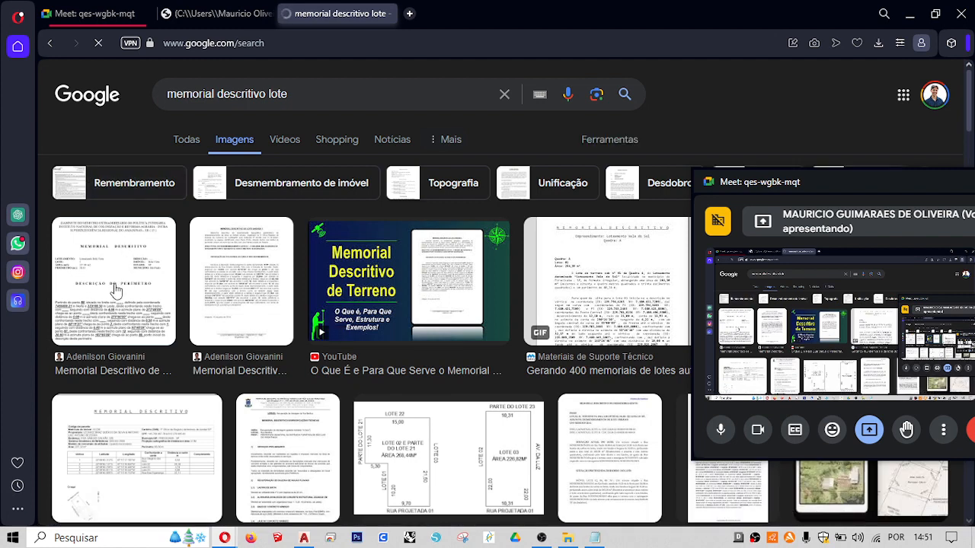
pyautogui.moveTo(761, 182); pyautogui.dragTo(313, 77)
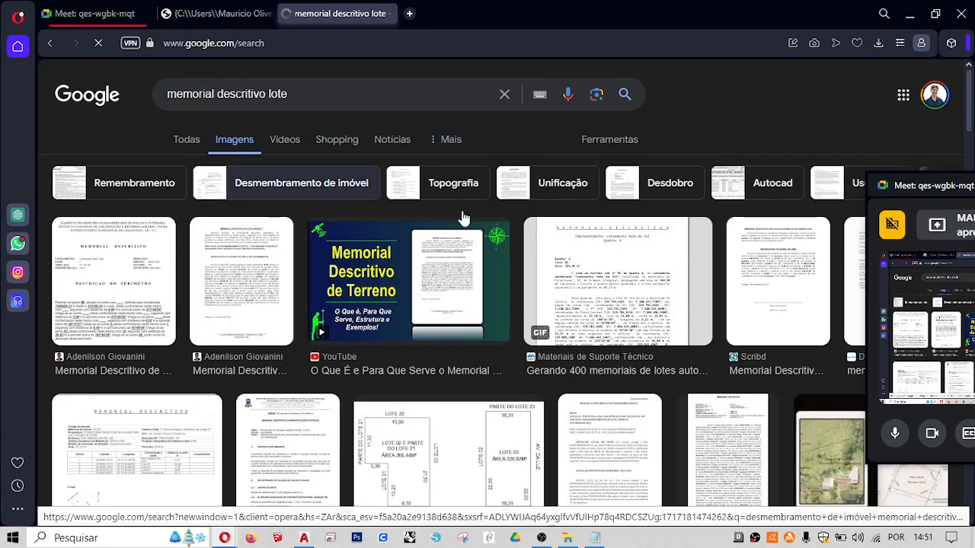
pyautogui.scroll(-2, 462, 218)
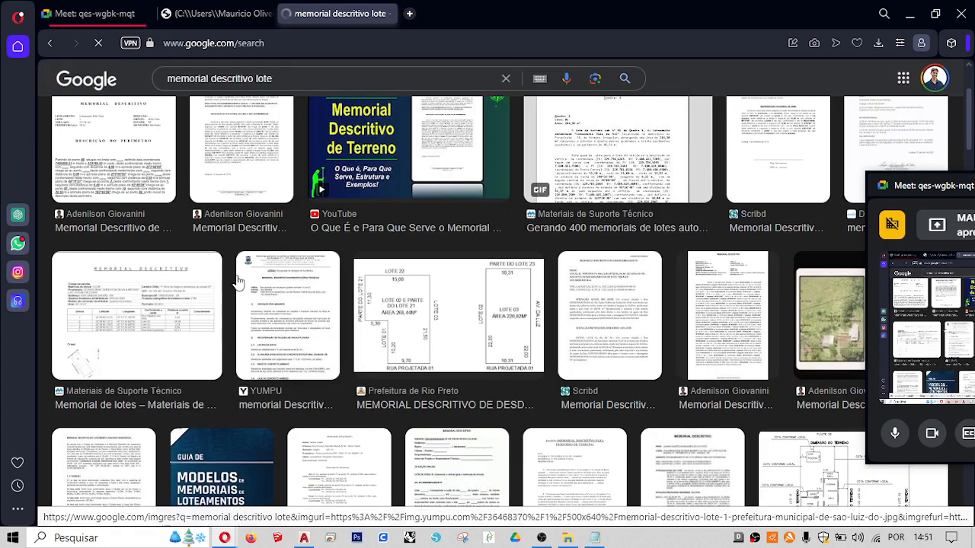
pyautogui.moveTo(927, 187); pyautogui.dragTo(327, 100)
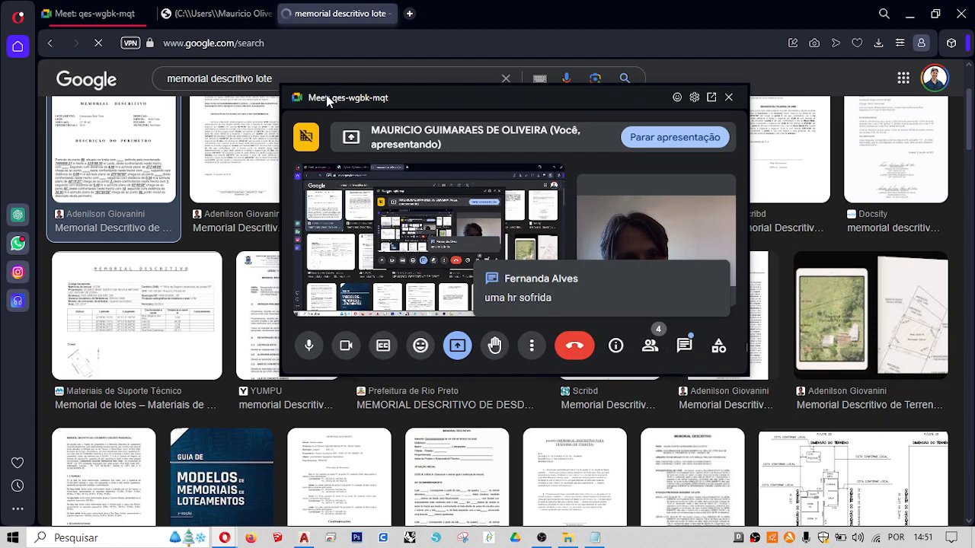
pyautogui.moveTo(328, 100); pyautogui.dragTo(73, 124)
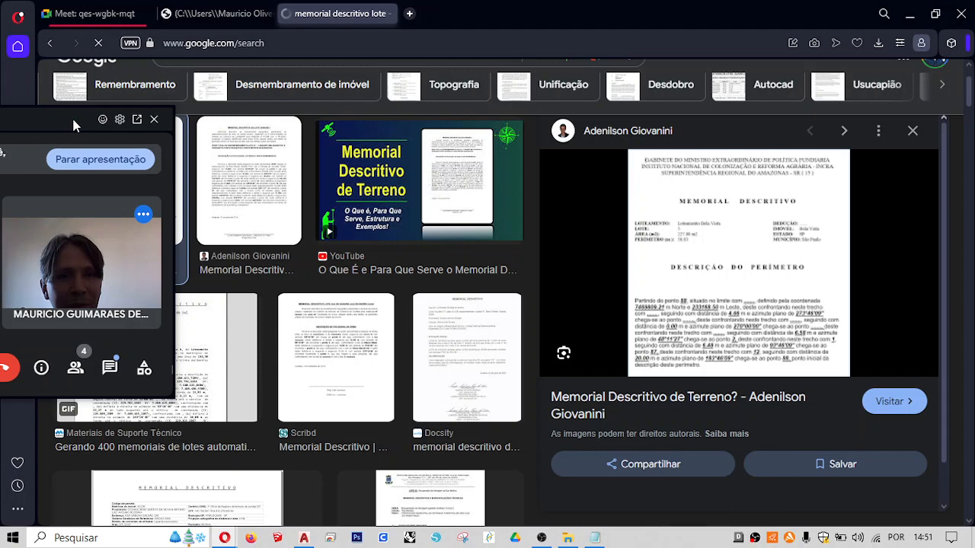
pyautogui.moveTo(74, 125); pyautogui.dragTo(880, 479)
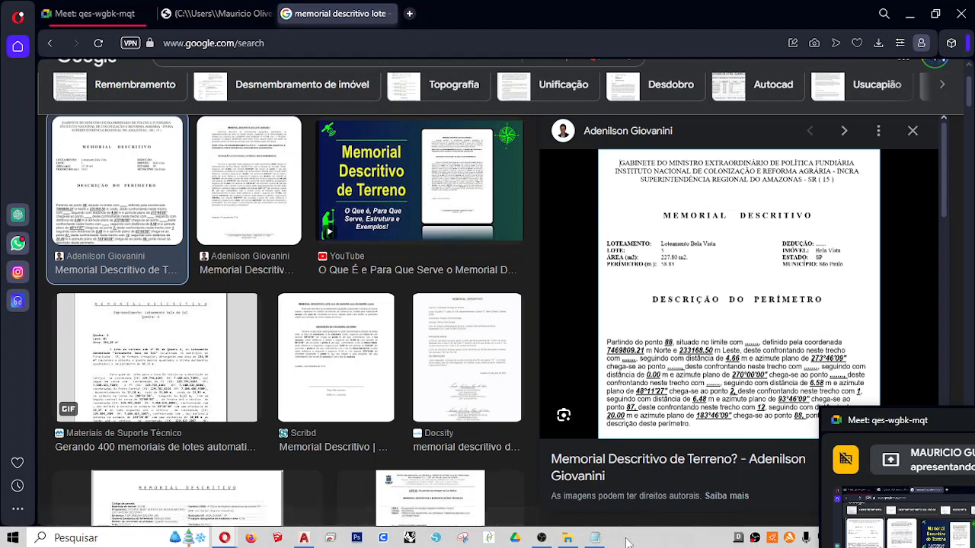
# - Switch to Notepad and add the angle 176°13'51" below the list of commands, leaving a blank line between
pyautogui.click(595, 537)
pyautogui.click(395, 307)
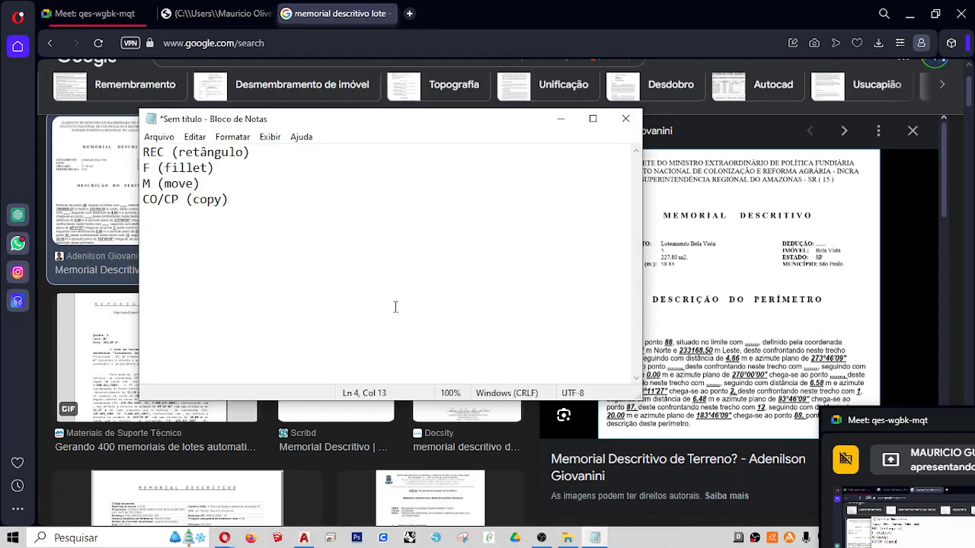
pyautogui.press('Return')
pyautogui.press('Return')
pyautogui.write('176°13\'51"')
pyautogui.moveTo(261, 233); pyautogui.dragTo(142, 231)
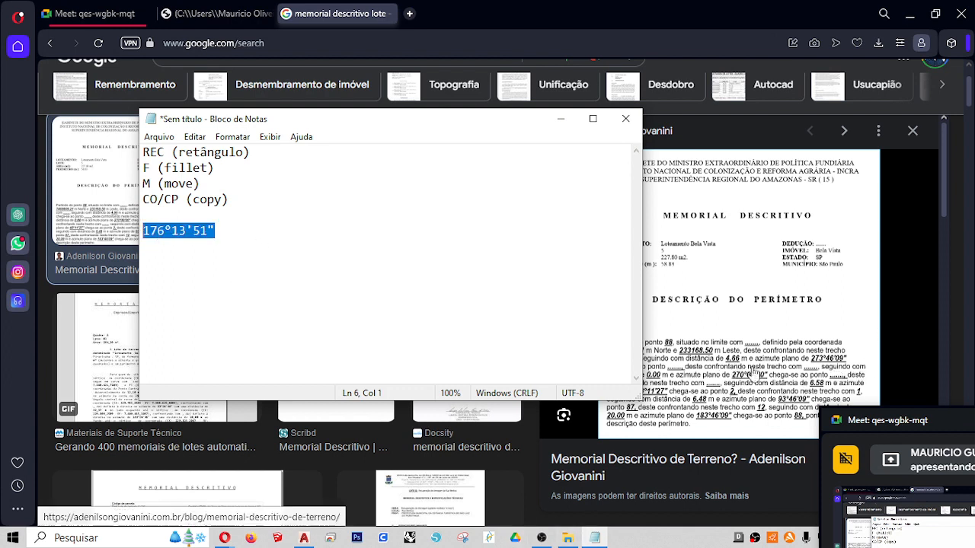
# - Switch to AutoCAD and start a line to the right of the floor plans with Ortho off, entering a length of 4.66
pyautogui.click(303, 537)
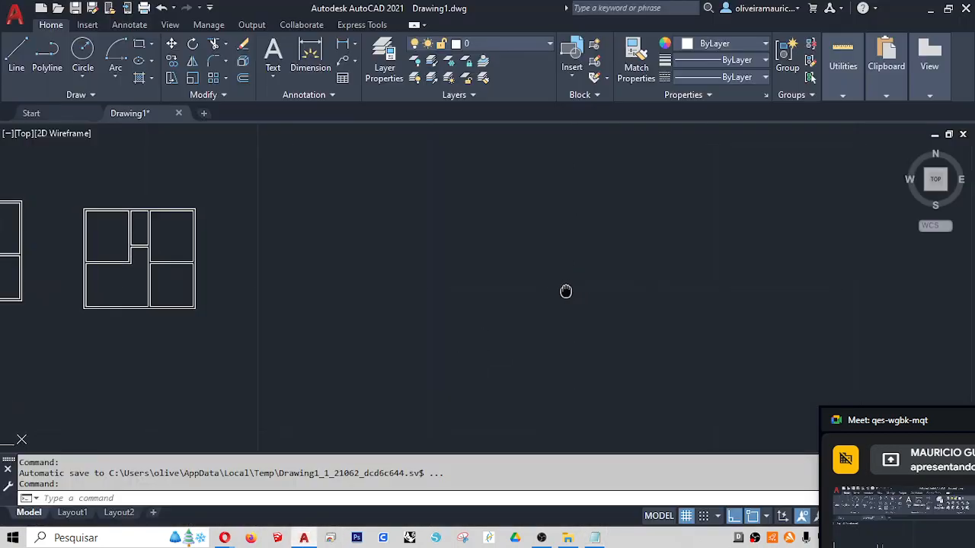
pyautogui.write('L')
pyautogui.press('Return')
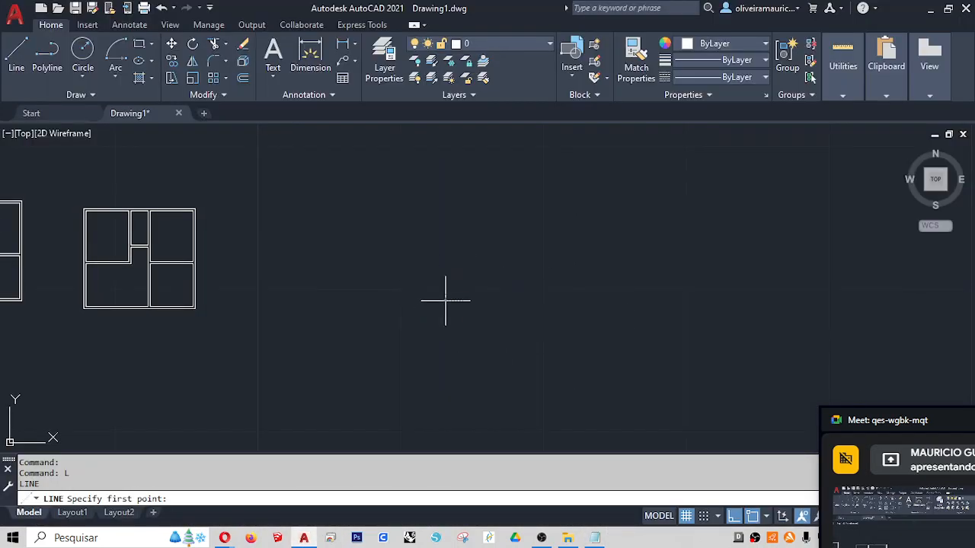
pyautogui.click(445, 301)
pyautogui.press('F8')
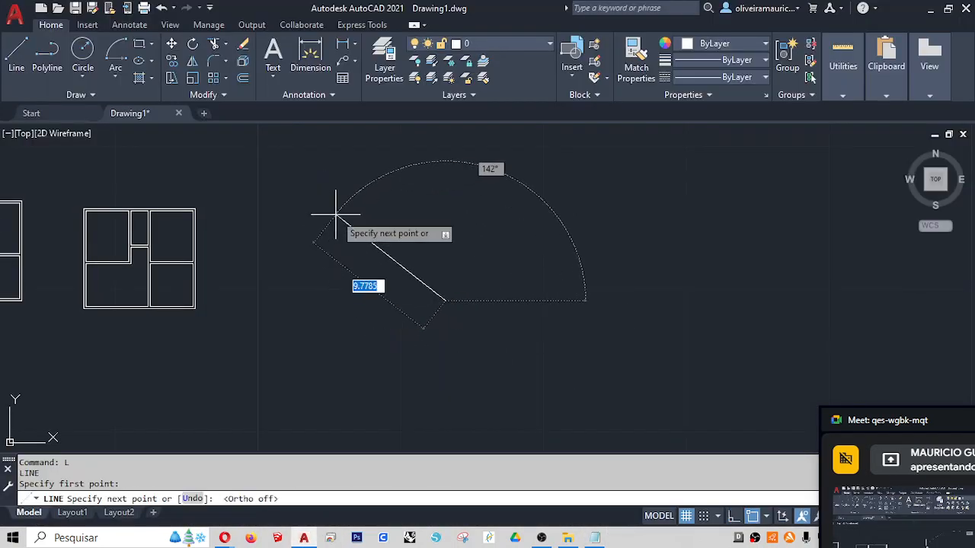
pyautogui.write('4.66')
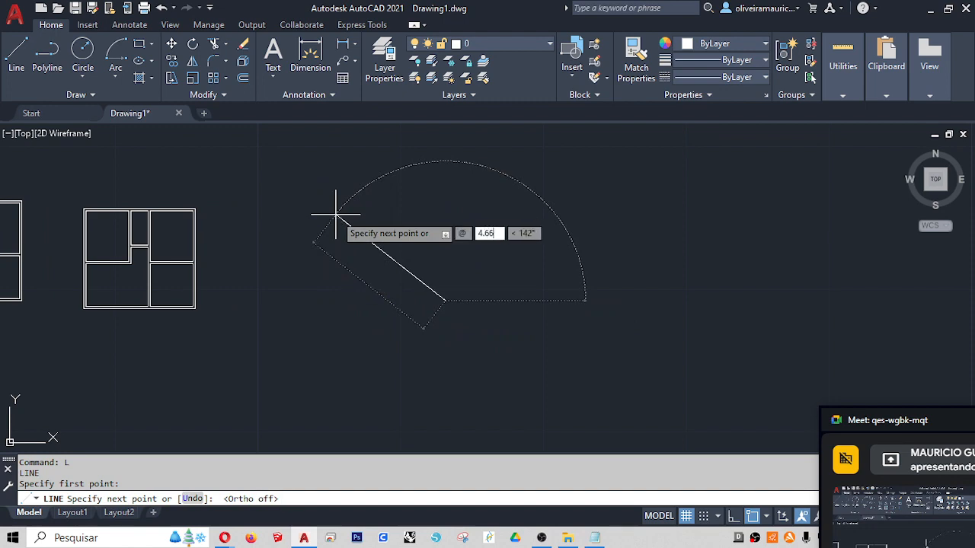
# - Check the first segment's distance and azimuth in the Memorial Descritivo open in Opera, and return to AutoCAD
pyautogui.hotkey('alt', 'Tab')
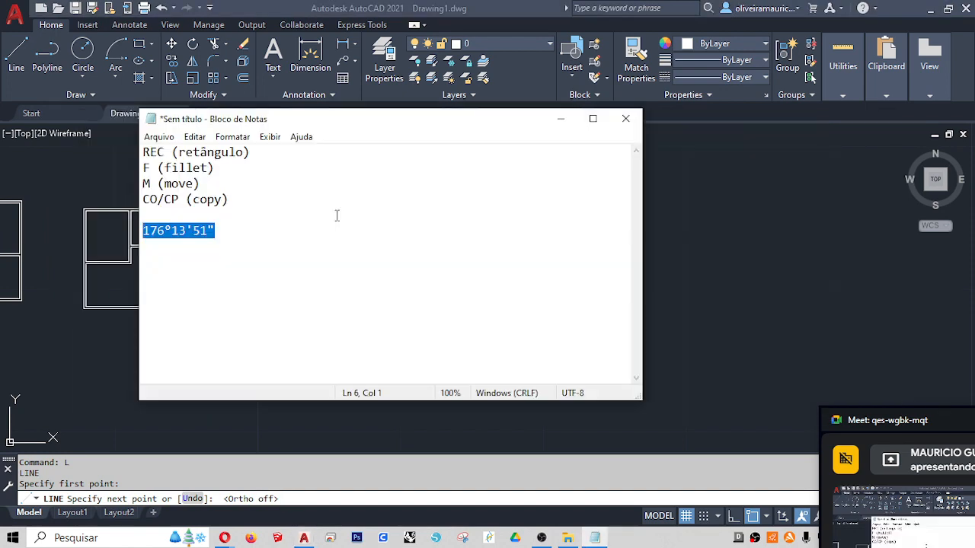
pyautogui.click(226, 538)
pyautogui.click(106, 484)
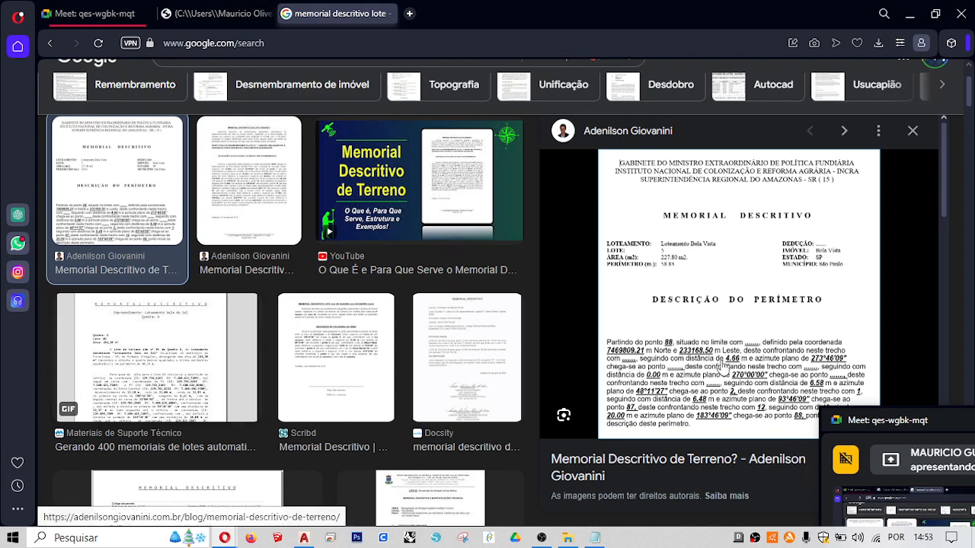
pyautogui.click(302, 539)
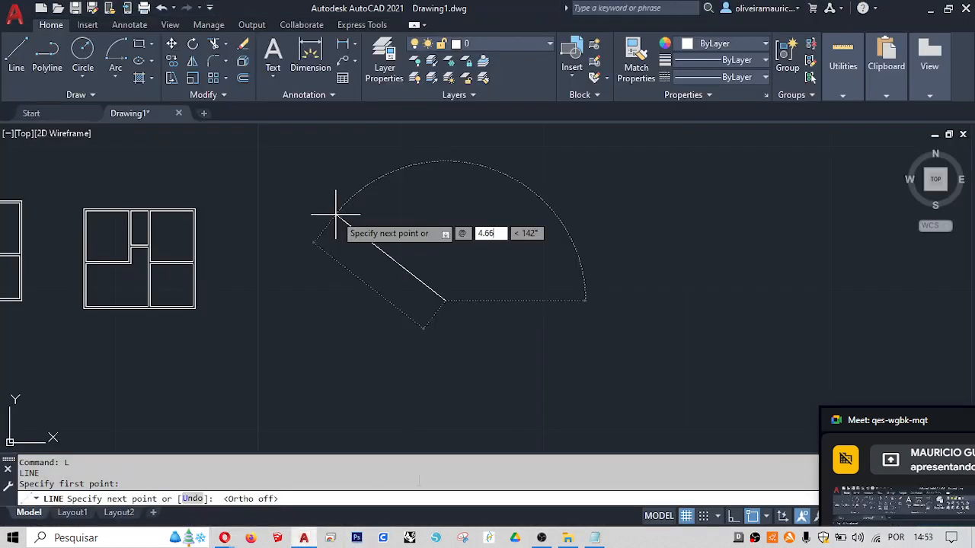
# - Switch to Notepad and paste a copy of the angle 176°13'51" two lines below the original
pyautogui.click(595, 538)
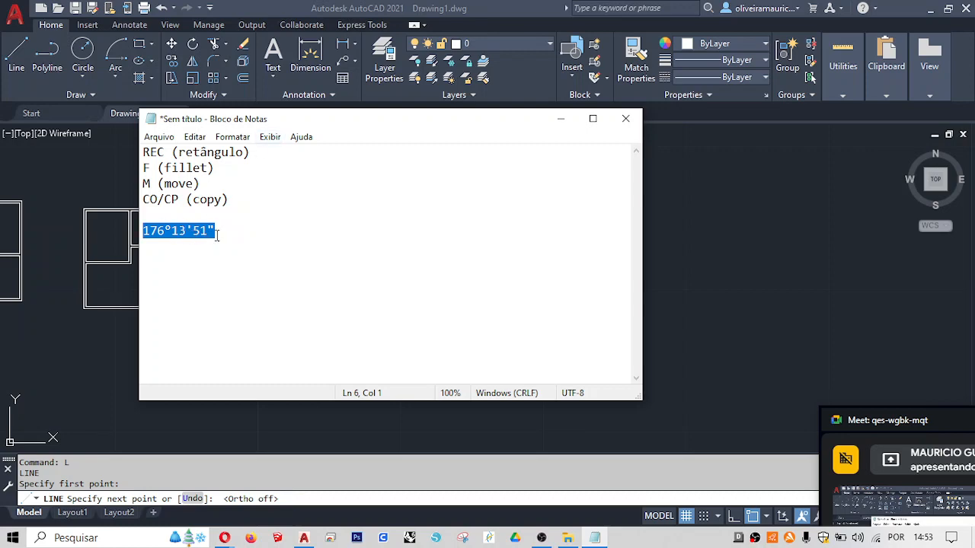
pyautogui.click(170, 230)
pyautogui.moveTo(216, 231); pyautogui.dragTo(137, 238)
pyautogui.hotkey('ctrl', 'c')
pyautogui.press('End')
pyautogui.press('Return')
pyautogui.press('Return')
pyautogui.hotkey('ctrl', 'v')
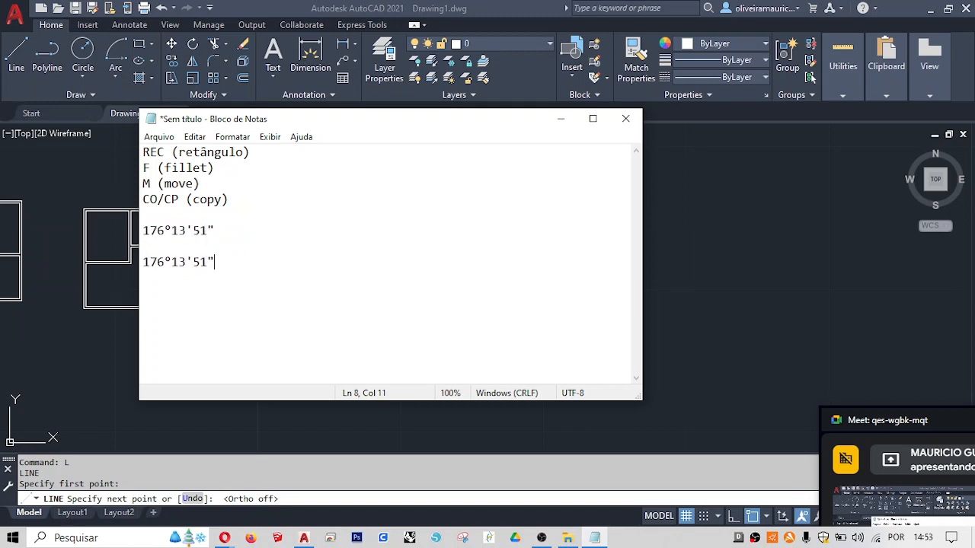
# - Replace the degree symbol in the copied angle with the letter d
pyautogui.press('Left')
pyautogui.press('Left')
pyautogui.press('Left')
pyautogui.press('Left')
pyautogui.press('Left')
pyautogui.press('Left')
pyautogui.press('Left')
pyautogui.press('Left')
pyautogui.press('Right')
pyautogui.press('Right')
pyautogui.hotkey('shift', 'Right')
pyautogui.write('d')
# - Return to AutoCAD and finish the line with length 4.66 and angle 176d13'51", rechecking the angle notation in Notepad
pyautogui.moveTo(921, 420); pyautogui.dragTo(856, 240)
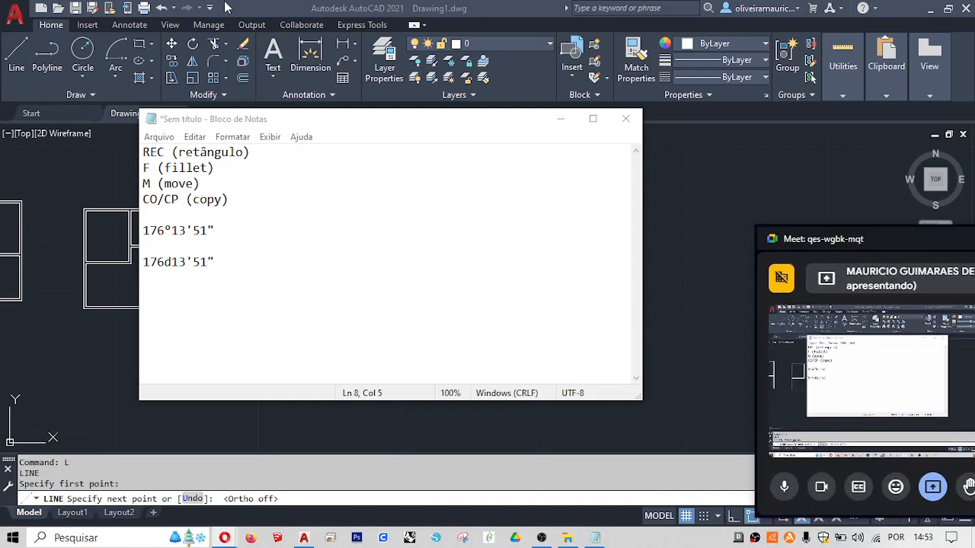
pyautogui.hotkey('alt', 'Tab')
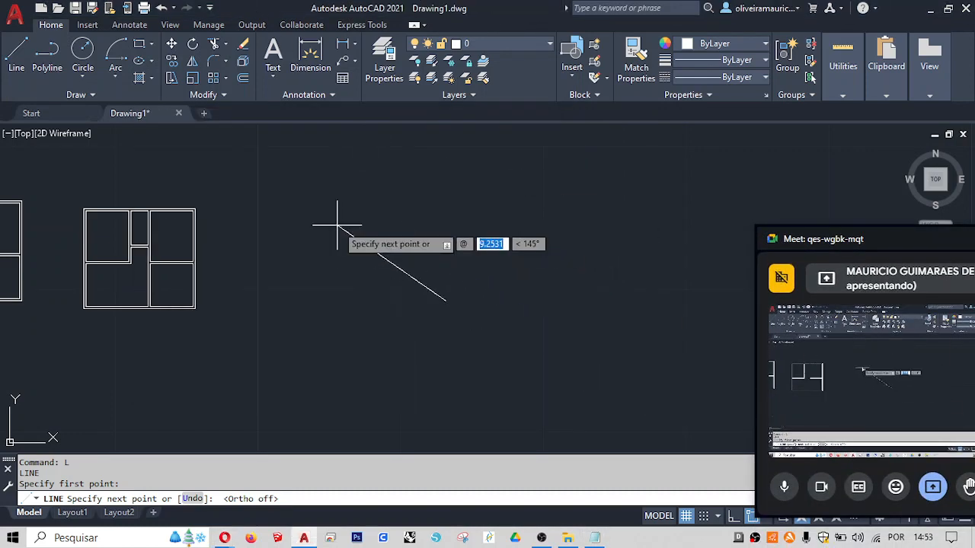
pyautogui.write('4.66')
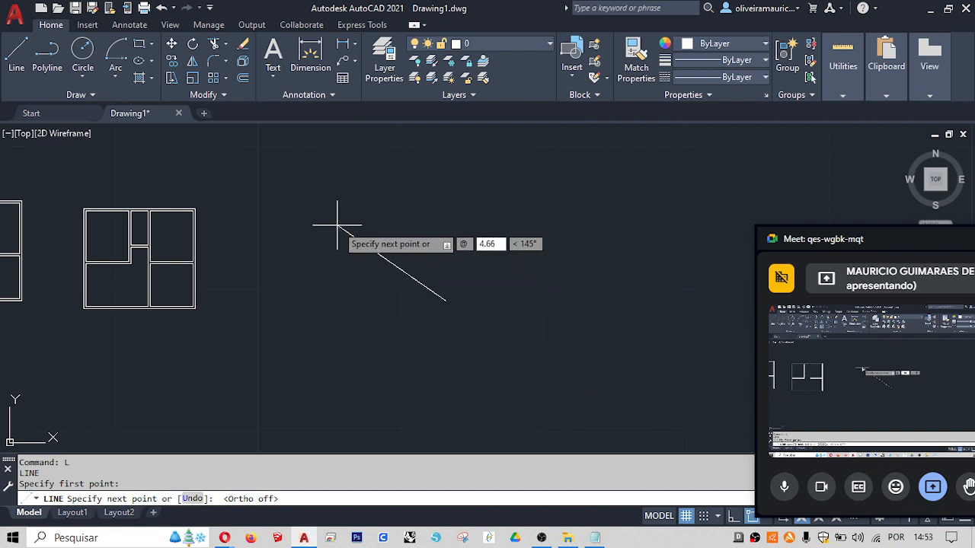
pyautogui.press('Tab')
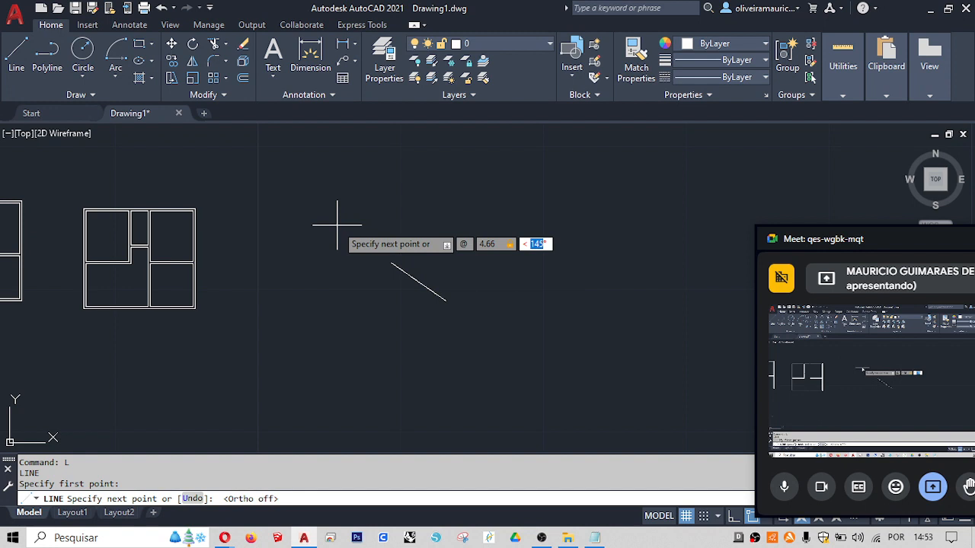
pyautogui.write('176d')
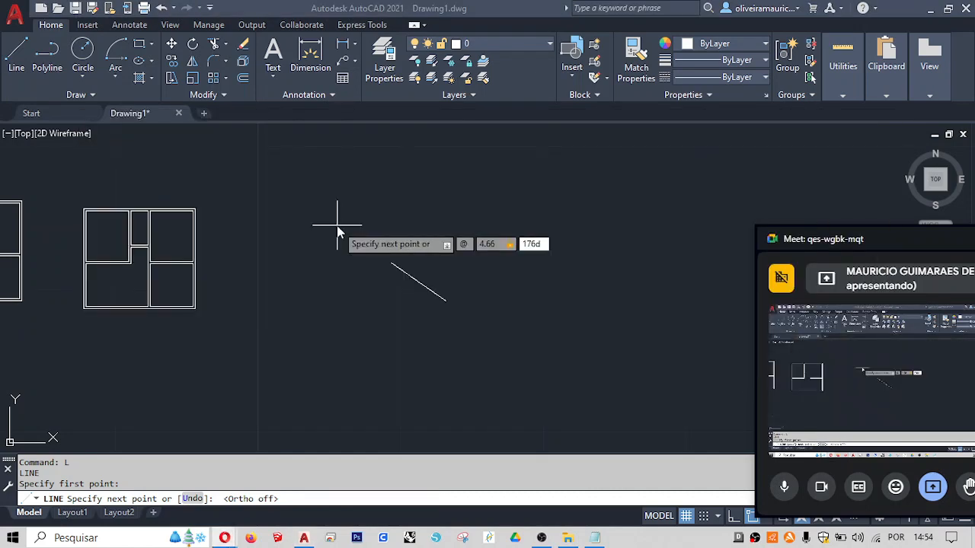
pyautogui.click(567, 538)
pyautogui.click(595, 538)
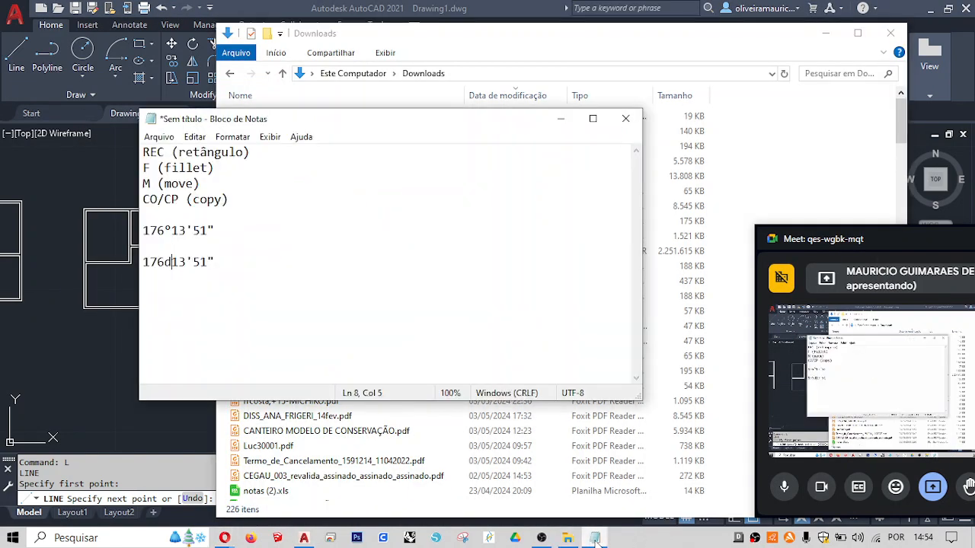
pyautogui.click(266, 6)
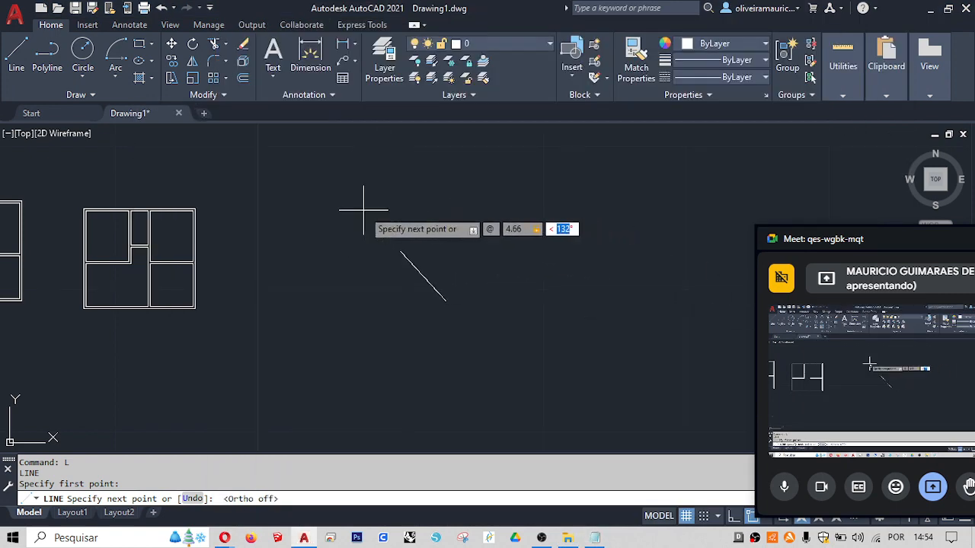
pyautogui.write('176d13\'51"')
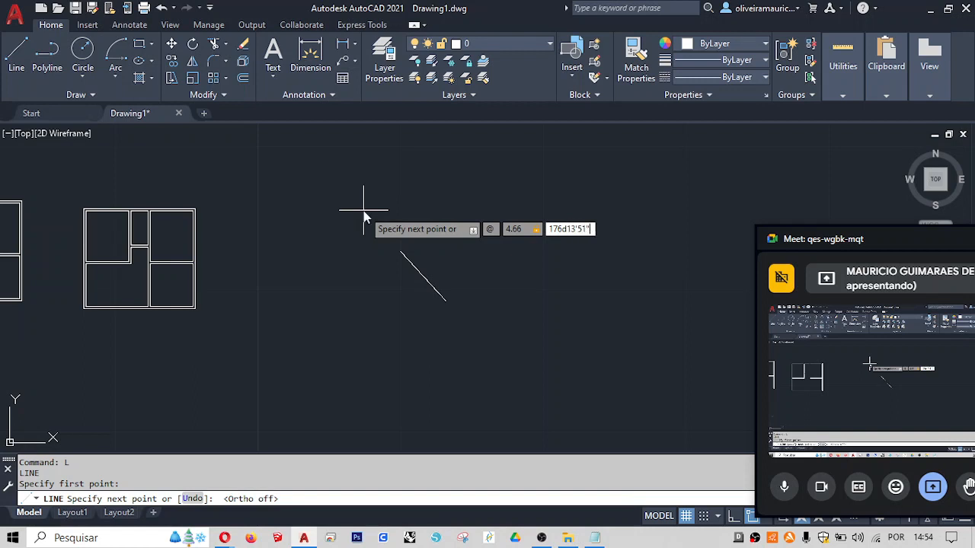
pyautogui.press('Return')
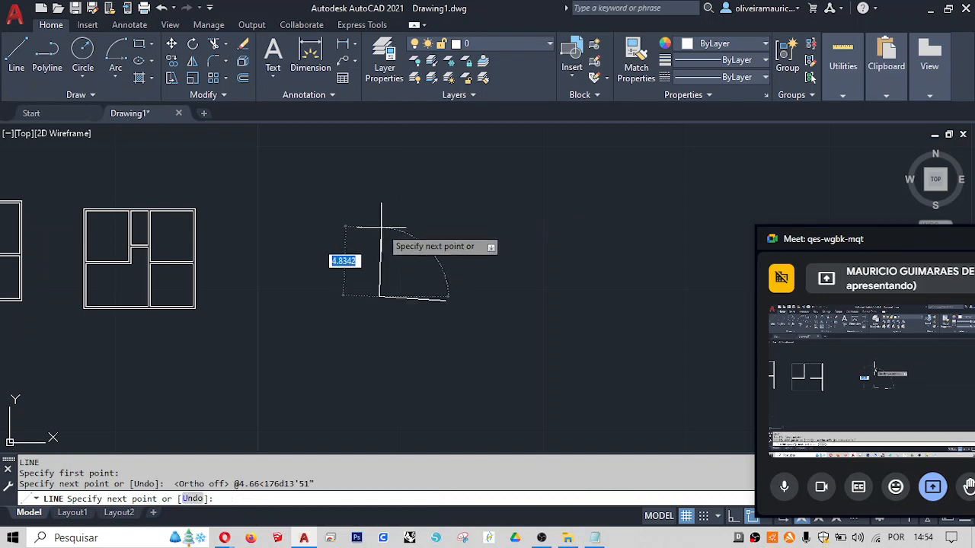
pyautogui.press('Escape')
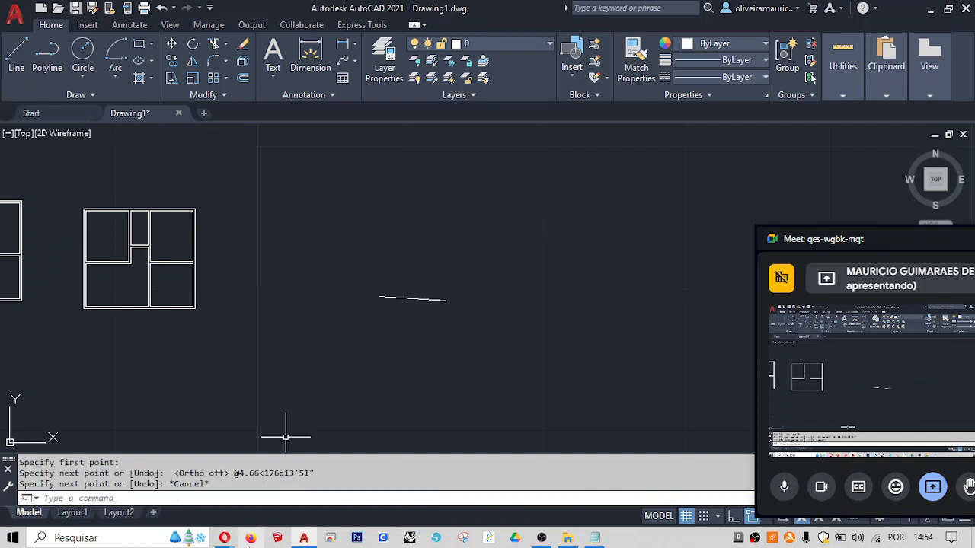
# - Switch to Opera and move the Meet window clear of the Memorial Descritivo text
pyautogui.moveTo(227, 539)
pyautogui.click(83, 478)
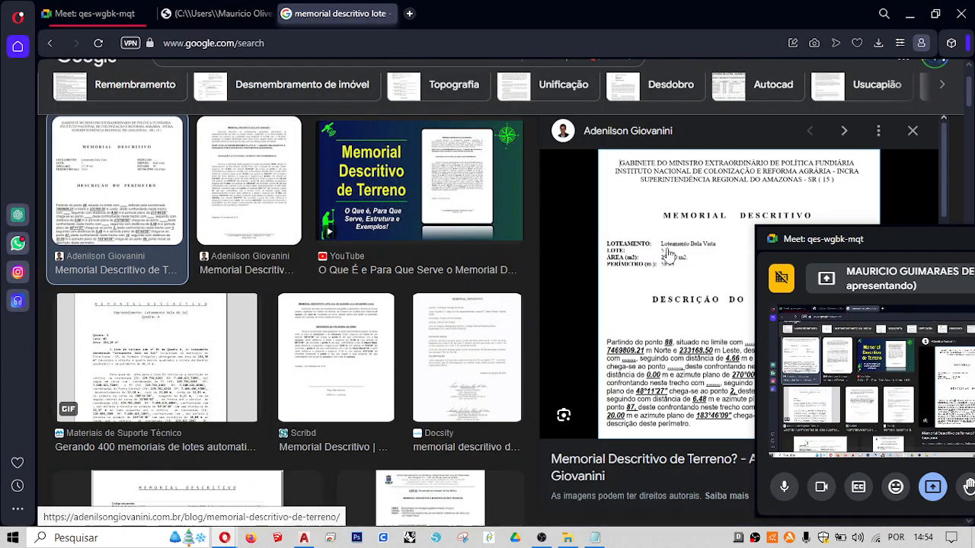
pyautogui.moveTo(828, 241); pyautogui.dragTo(974, 226)
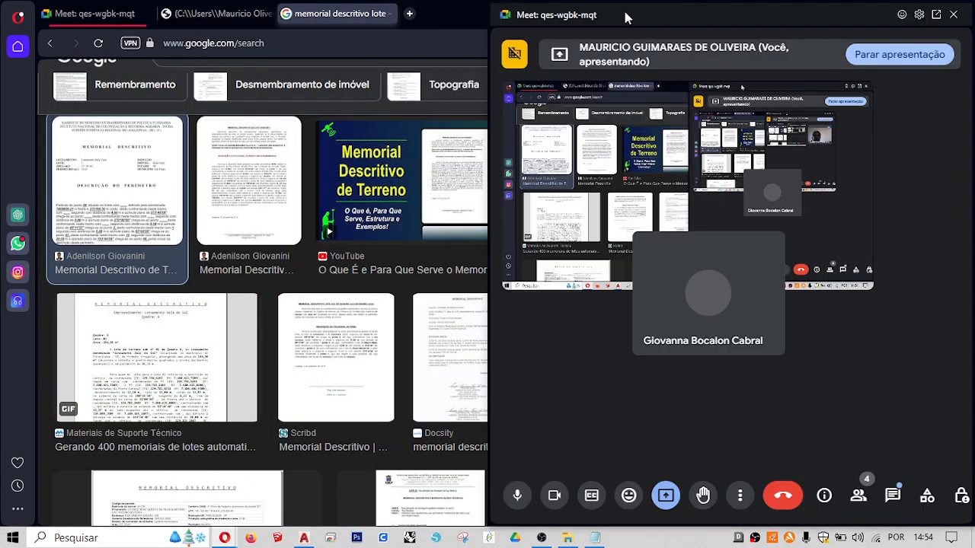
pyautogui.moveTo(627, 15); pyautogui.dragTo(899, 278)
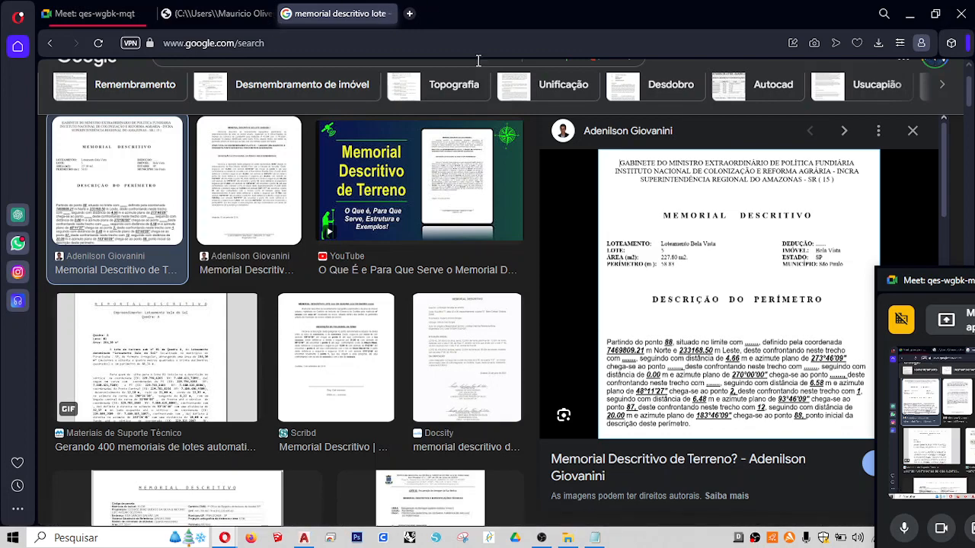
# - Look through the "memorial descritivo lote" image results for other sample property descriptions
pyautogui.scroll(-7, 268, 354)
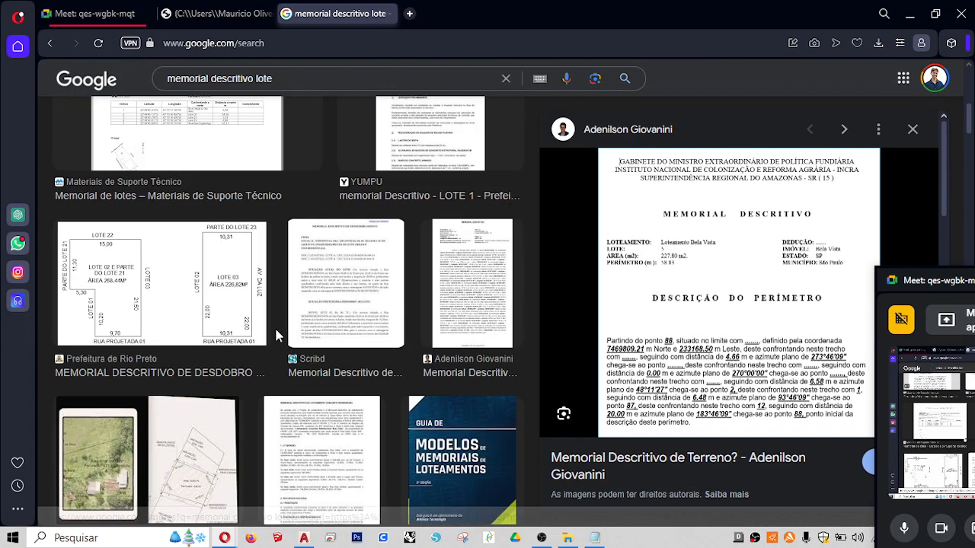
pyautogui.scroll(-3, 279, 344)
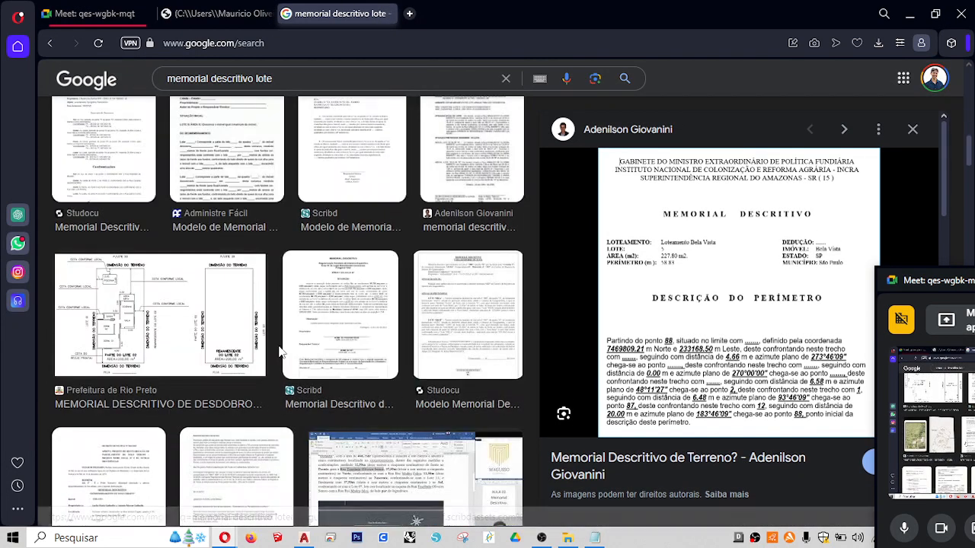
pyautogui.scroll(-8, 279, 354)
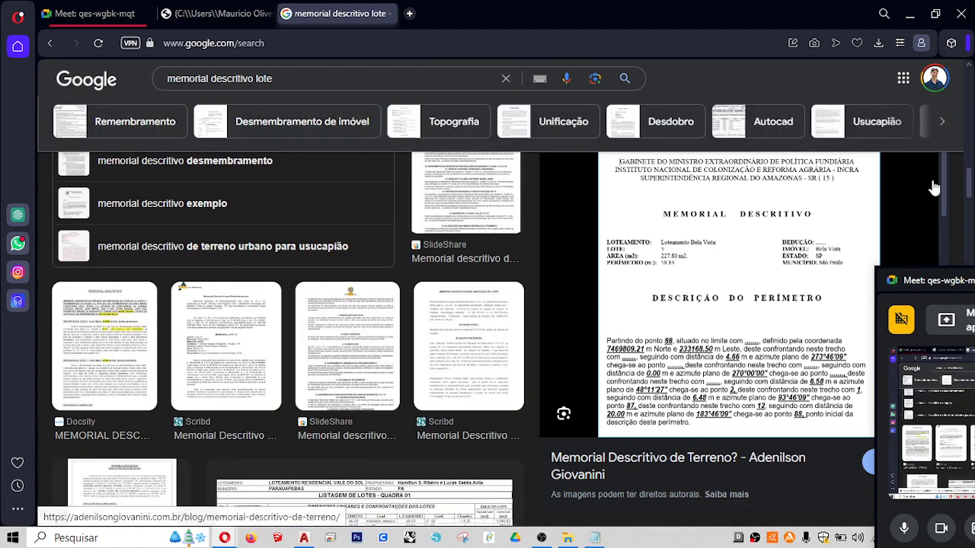
pyautogui.scroll(5, 44, 367)
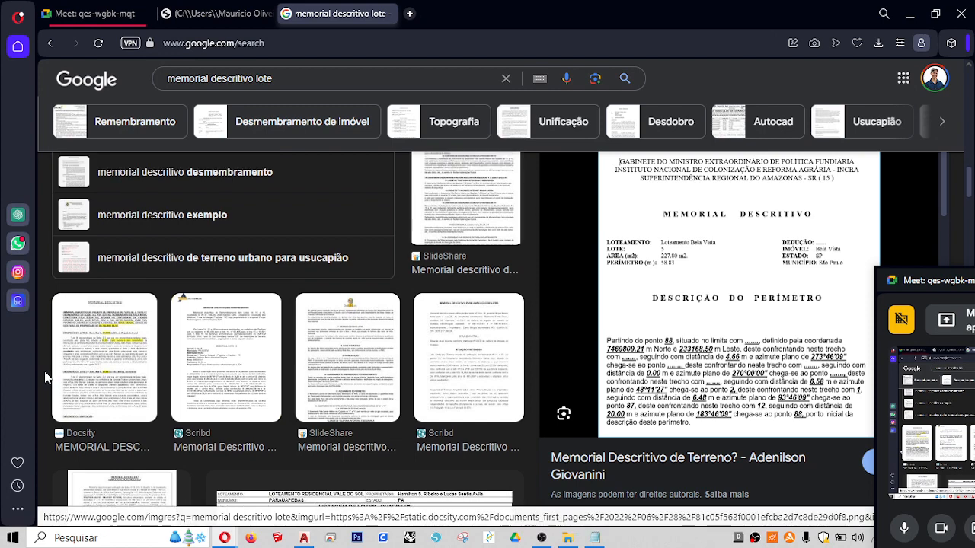
pyautogui.scroll(-4, 44, 367)
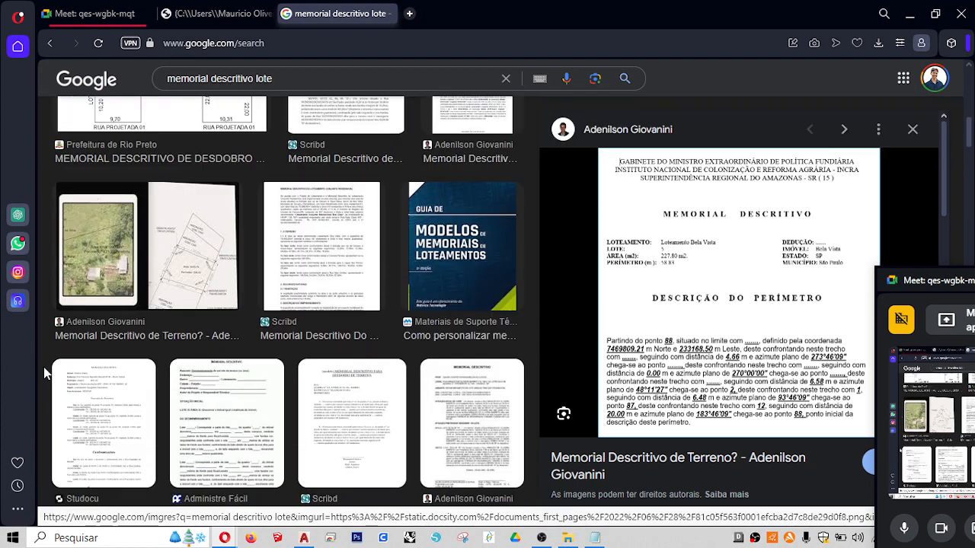
pyautogui.scroll(-5, 43, 367)
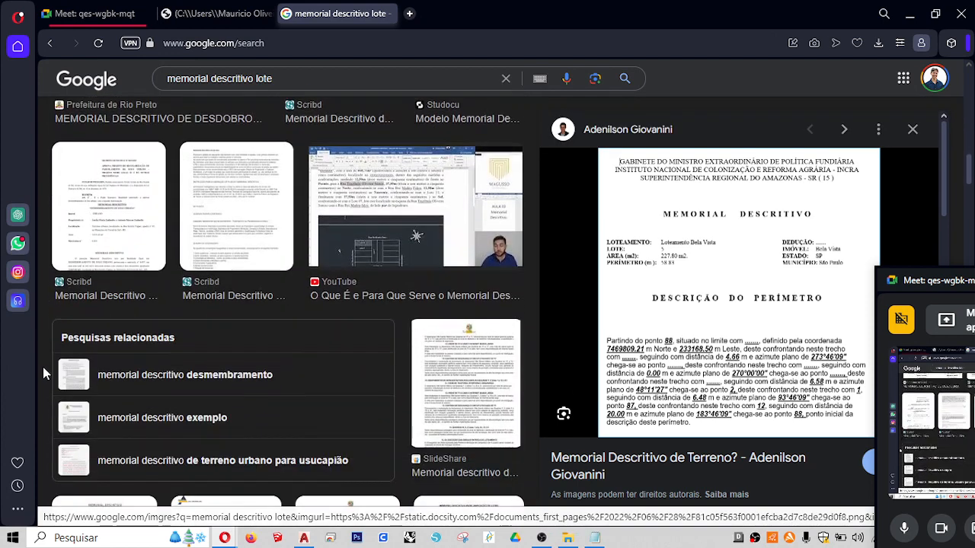
pyautogui.scroll(-3, 930, 176)
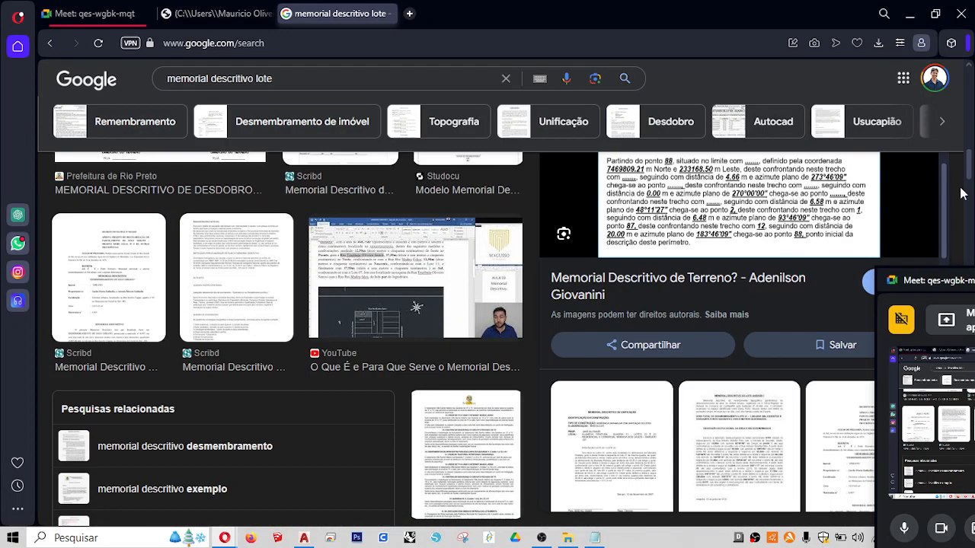
pyautogui.moveTo(969, 171)
pyautogui.mouseDown()
pyautogui.moveTo(969, 191)
pyautogui.moveTo(969, 179)
pyautogui.mouseUp()
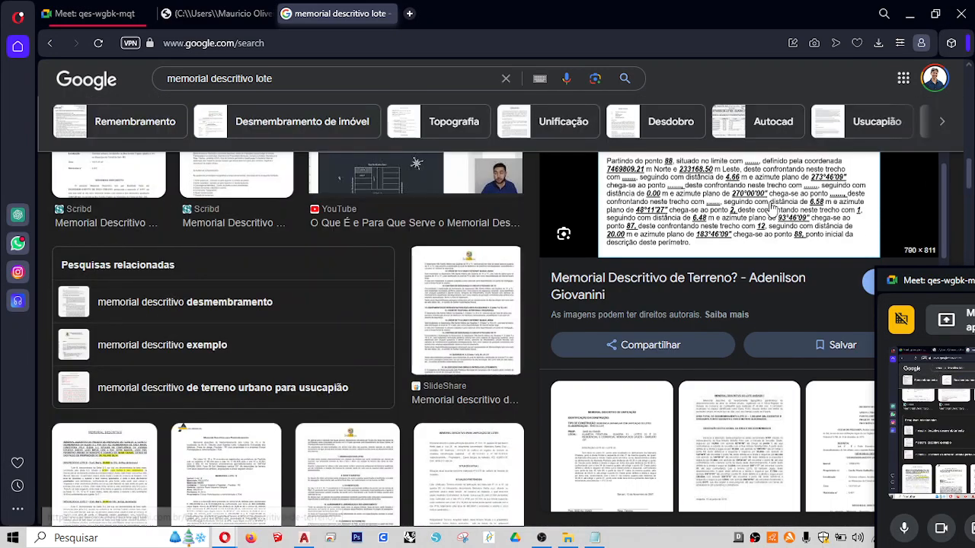
pyautogui.scroll(-7, 91, 280)
pyautogui.scroll(5, 91, 286)
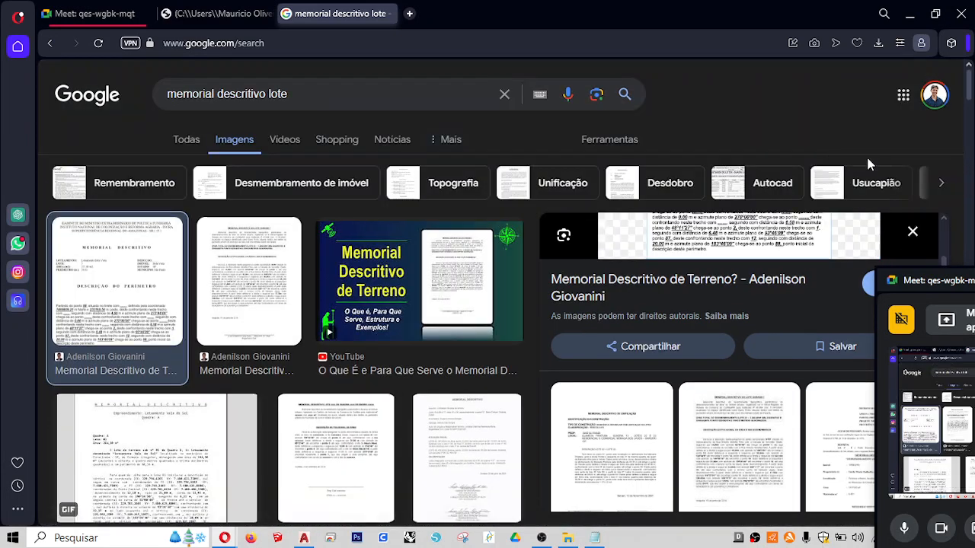
# - Replace the current preview with the "Memorial de lotes" example containing a vertex table, and move the Meet window clear of it
pyautogui.click(914, 231)
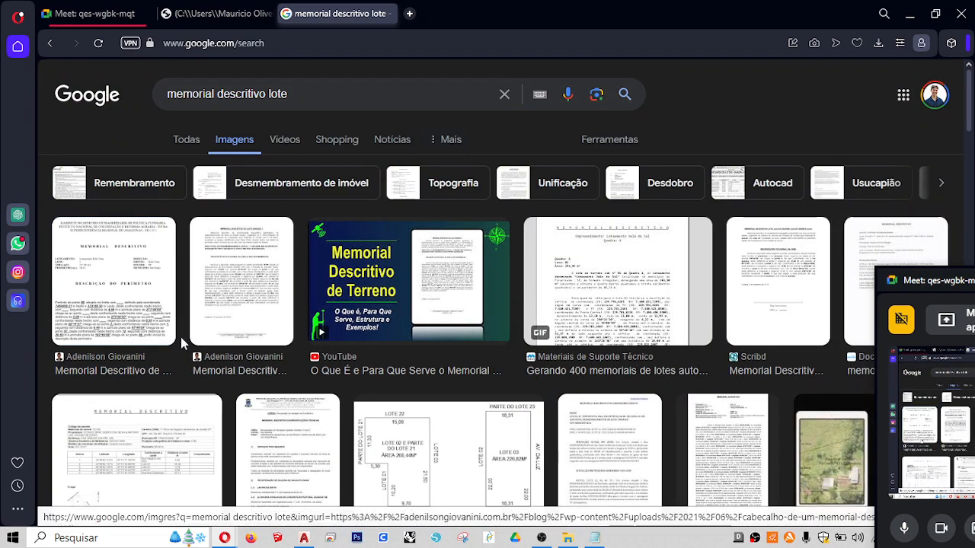
pyautogui.scroll(-2, 393, 340)
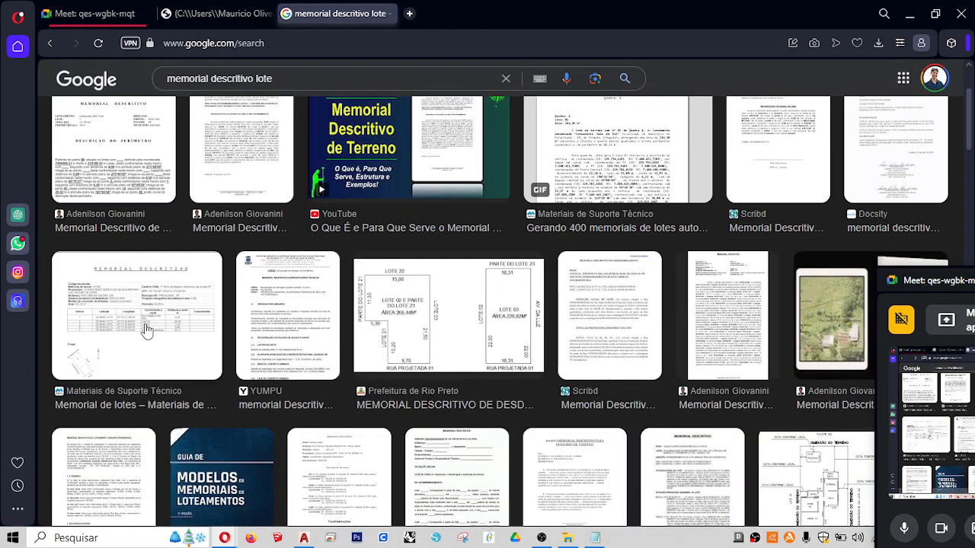
pyautogui.click(147, 329)
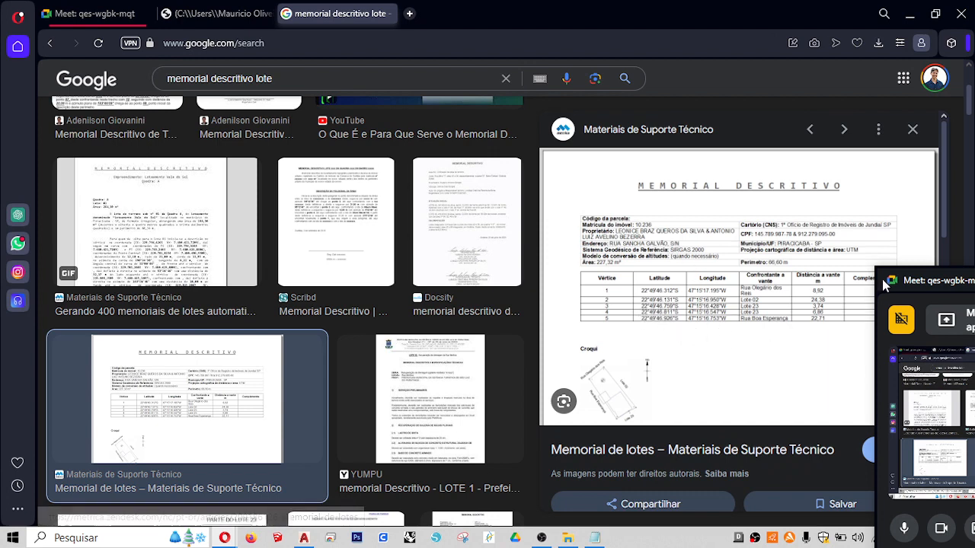
pyautogui.moveTo(918, 286); pyautogui.dragTo(915, 347)
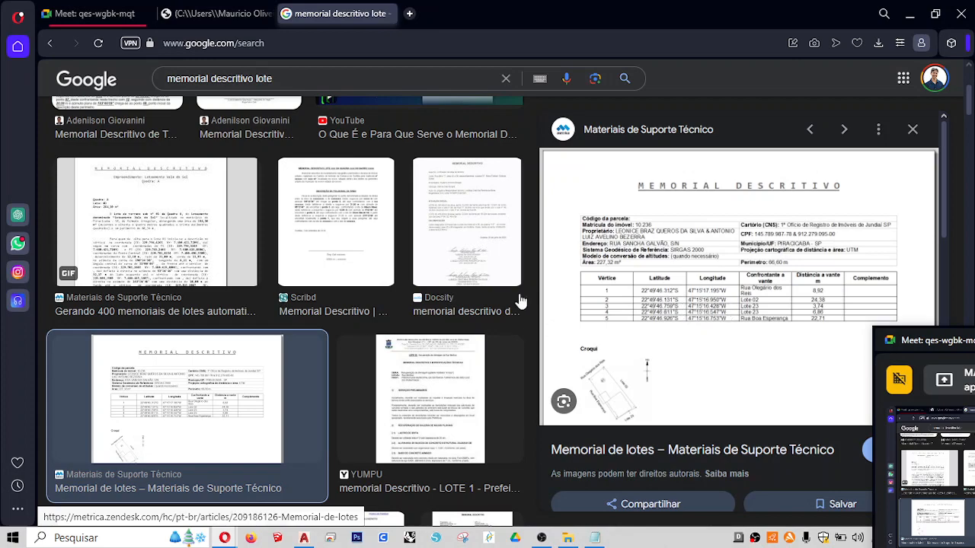
# - Preview the Autodesk Forums lot listing for Quadra 01 and the GR_ACAD "Memorial de Lotes" table
pyautogui.scroll(-4, 335, 333)
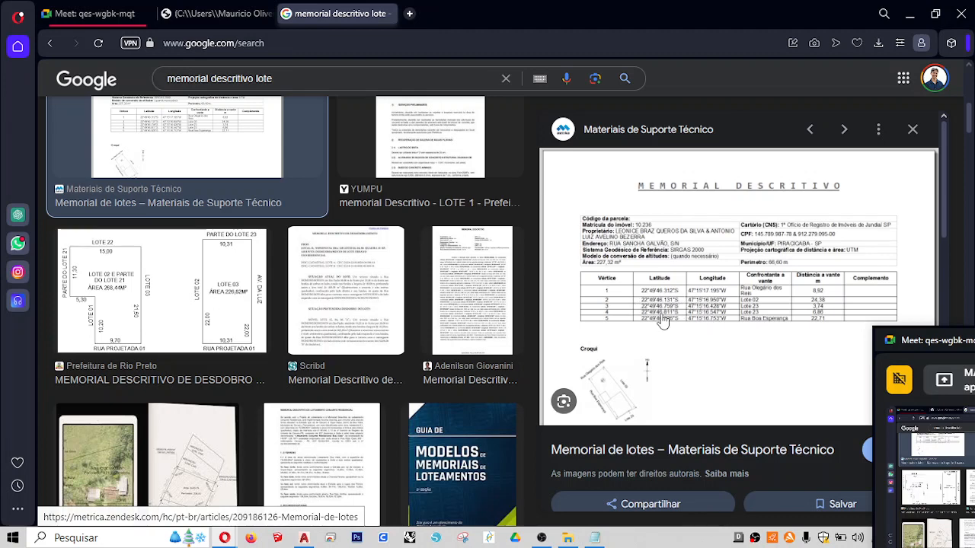
pyautogui.scroll(-5, 312, 324)
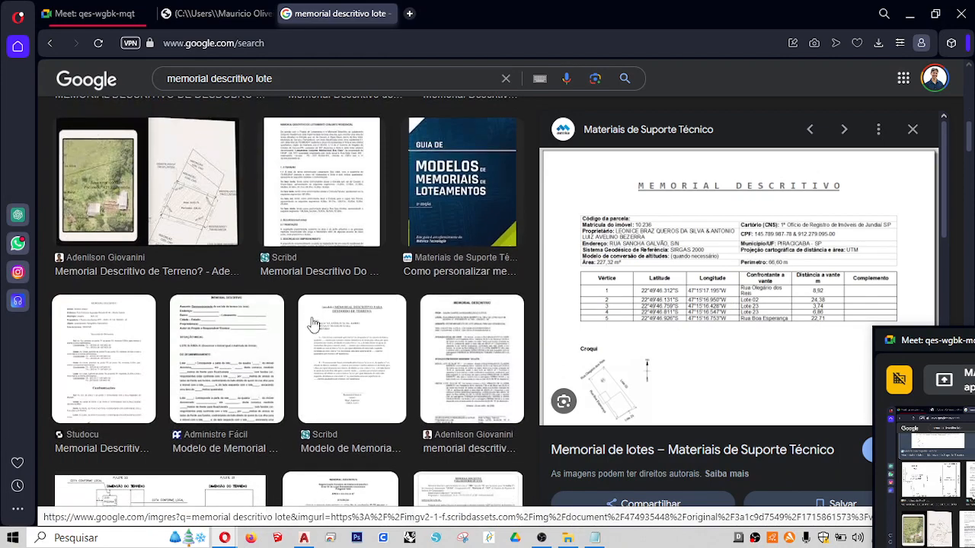
pyautogui.scroll(-2, 313, 323)
pyautogui.scroll(-10, 313, 324)
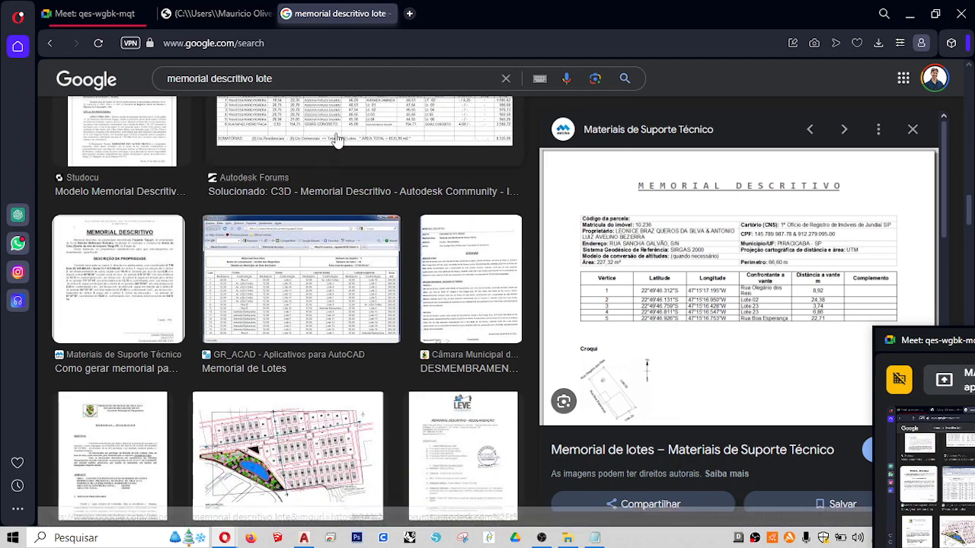
pyautogui.click(338, 135)
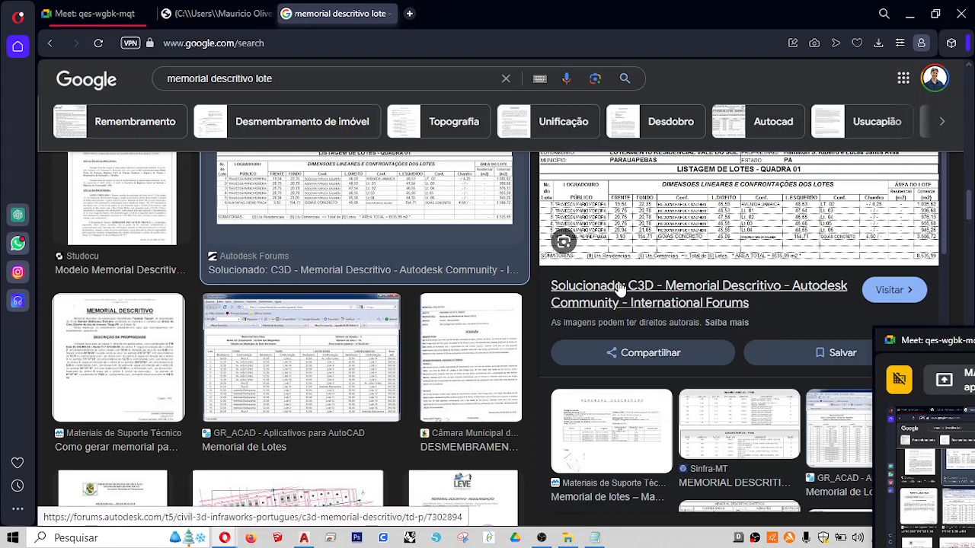
pyautogui.scroll(-2, 287, 251)
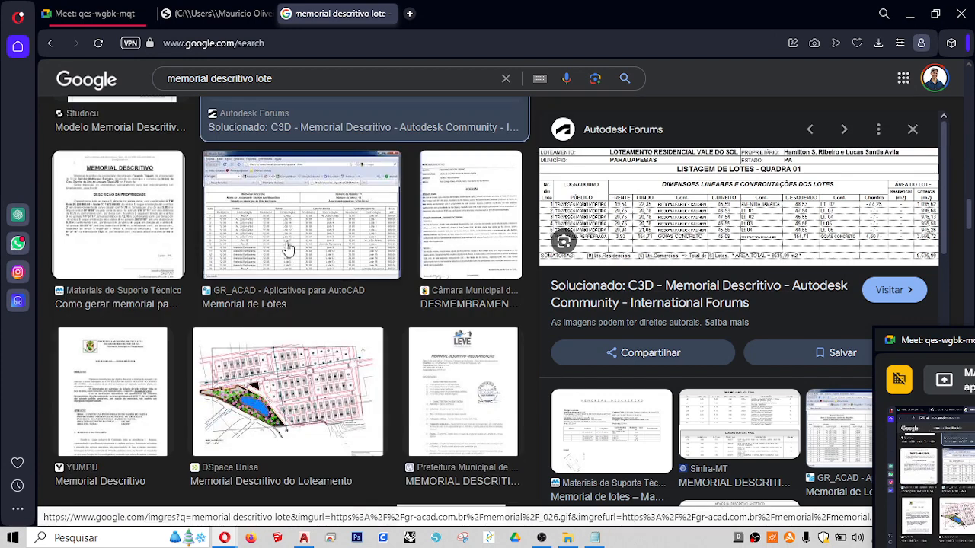
pyautogui.click(328, 261)
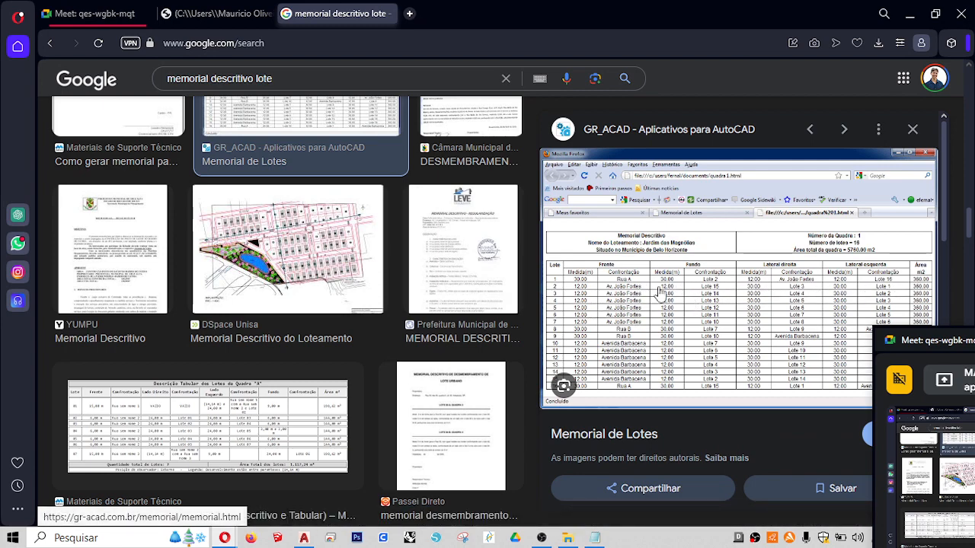
# - Preview the tabular lot description of Quadra "A" and look through the surrounding results for further examples
pyautogui.scroll(-4, 125, 144)
pyautogui.click(126, 146)
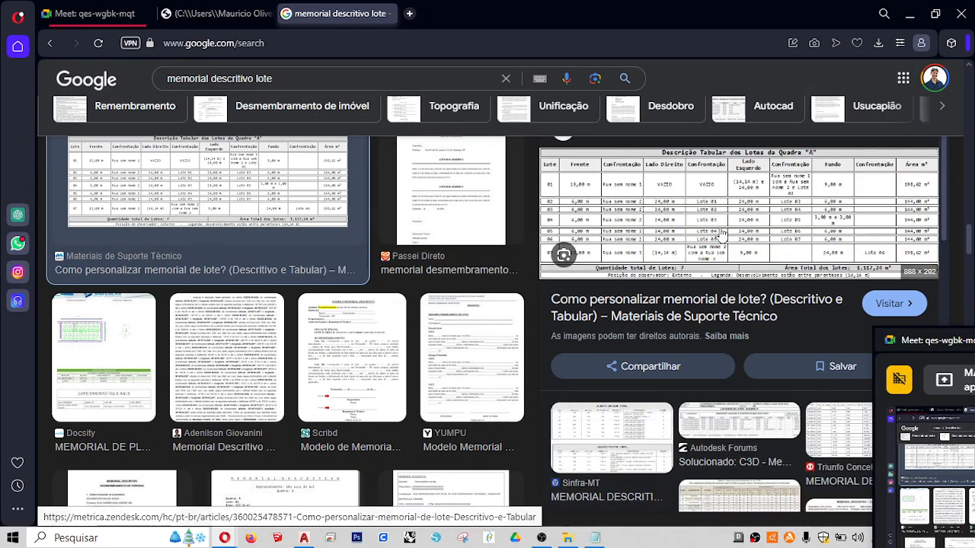
pyautogui.scroll(-5, 305, 255)
pyautogui.scroll(3, 305, 270)
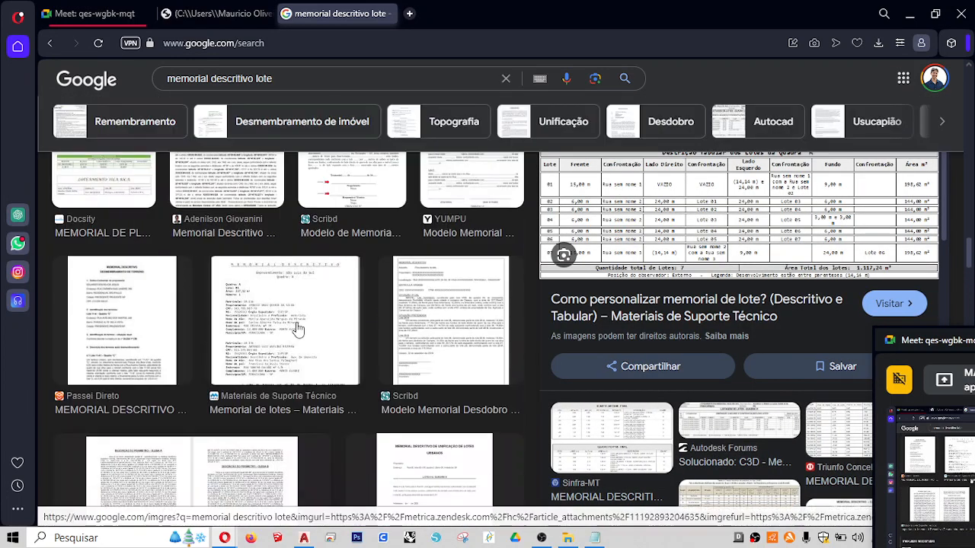
pyautogui.scroll(-8, 290, 320)
pyautogui.scroll(9, 274, 315)
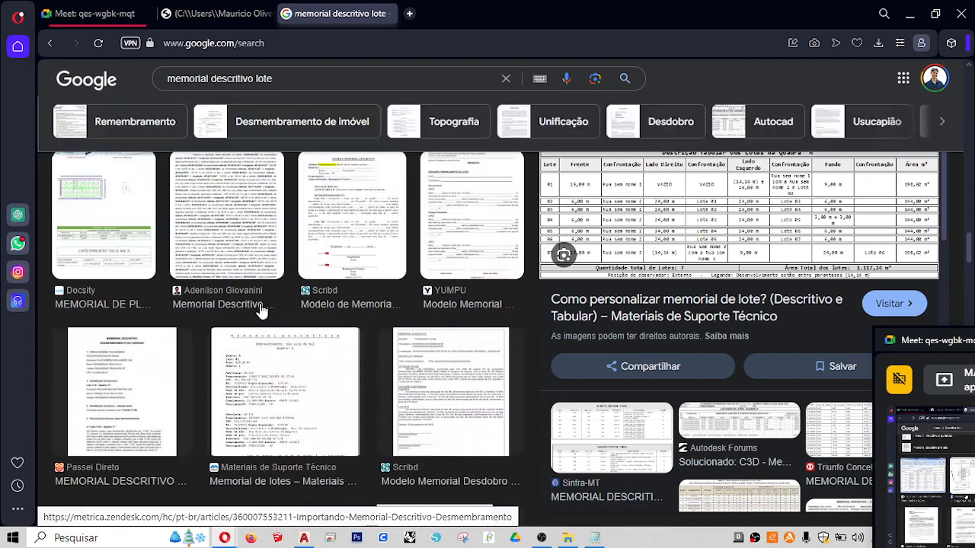
pyautogui.scroll(1, 255, 311)
pyautogui.scroll(-5, 140, 309)
pyautogui.scroll(5, 139, 309)
pyautogui.scroll(-5, 114, 304)
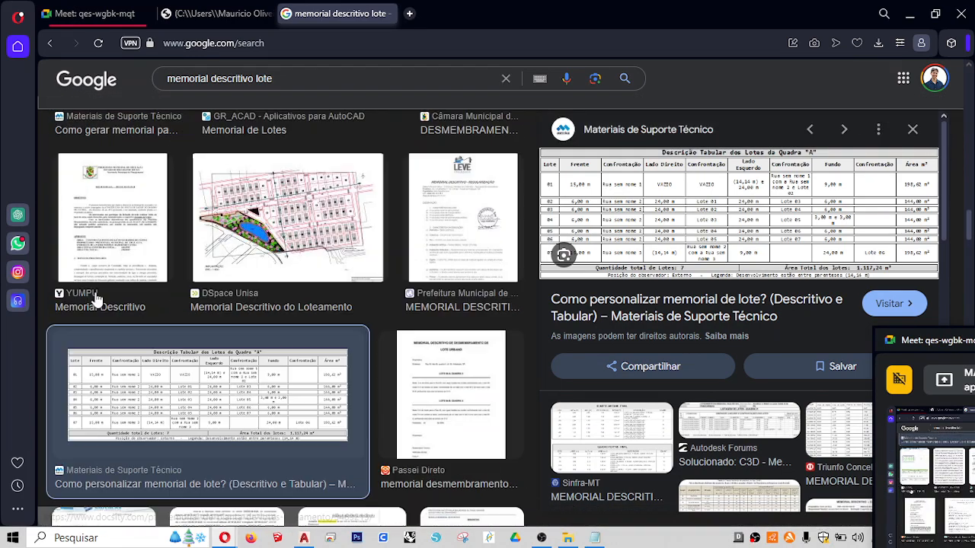
pyautogui.scroll(3, 96, 299)
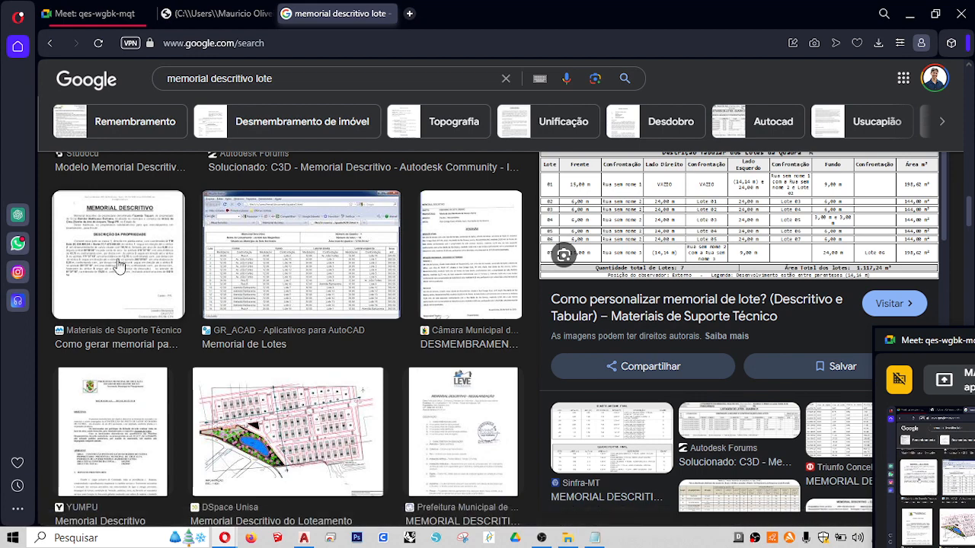
# - Preview the "Como gerar memorial para rua?" example and look back through the results to the first row
pyautogui.click(118, 266)
pyautogui.scroll(2, 250, 272)
pyautogui.scroll(-5, 246, 259)
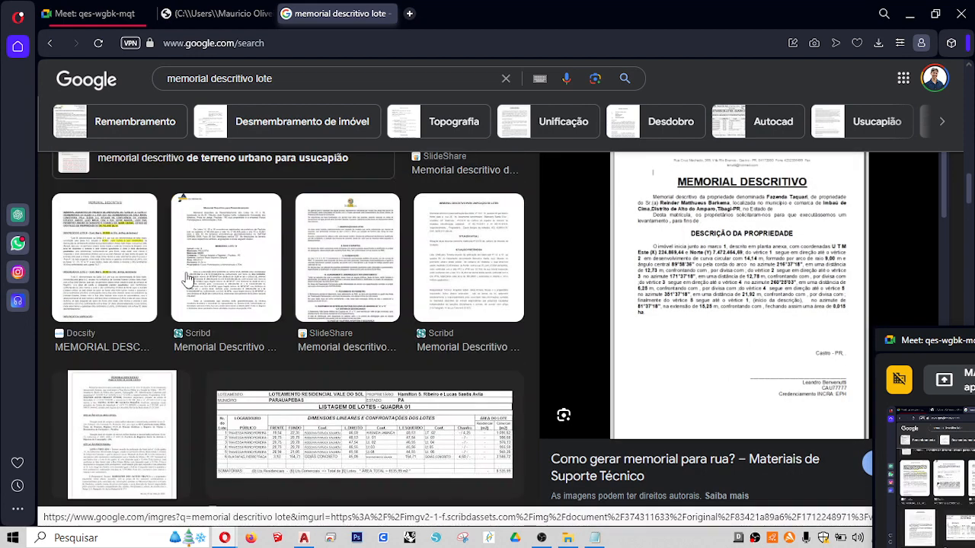
pyautogui.scroll(2, 186, 279)
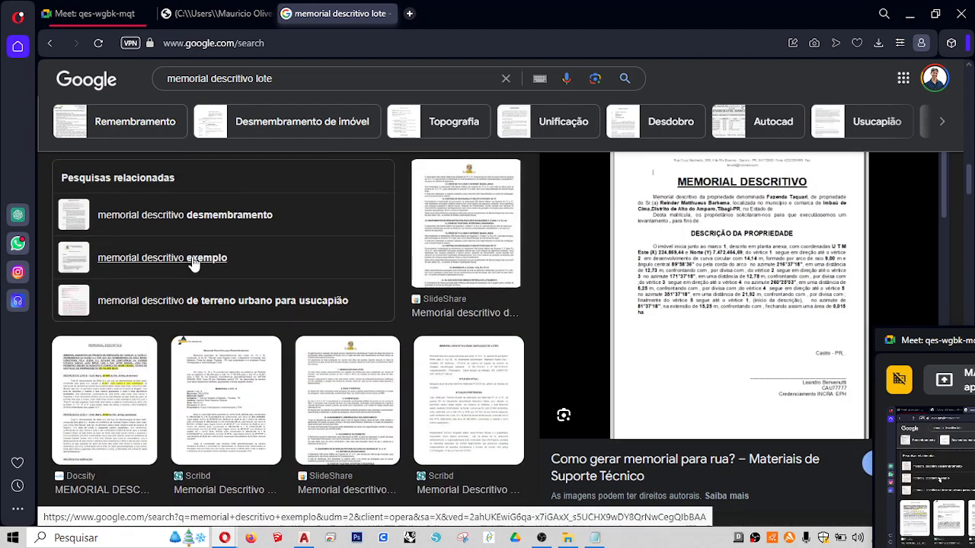
pyautogui.scroll(-8, 200, 297)
pyautogui.scroll(3, 221, 313)
pyautogui.scroll(-1, 196, 308)
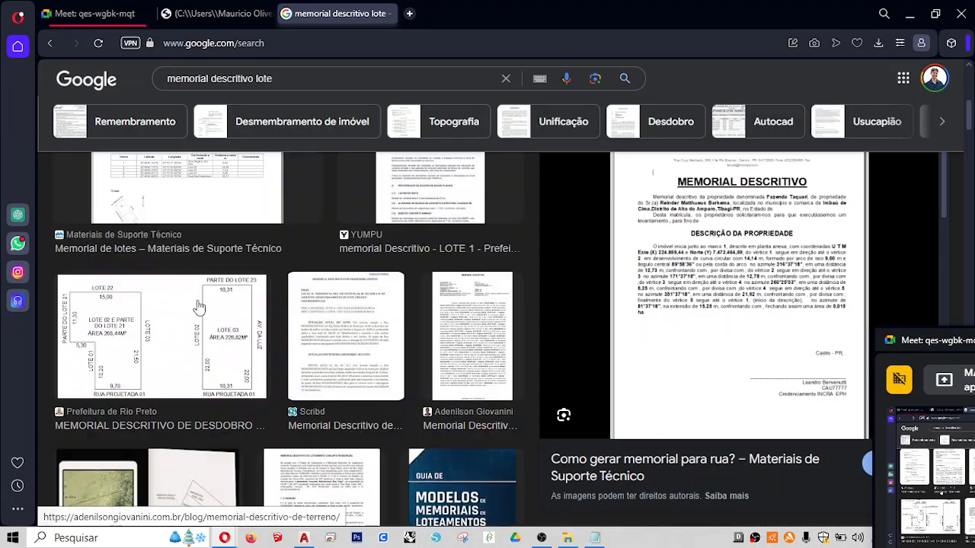
pyautogui.scroll(-2, 188, 304)
pyautogui.scroll(8, 152, 179)
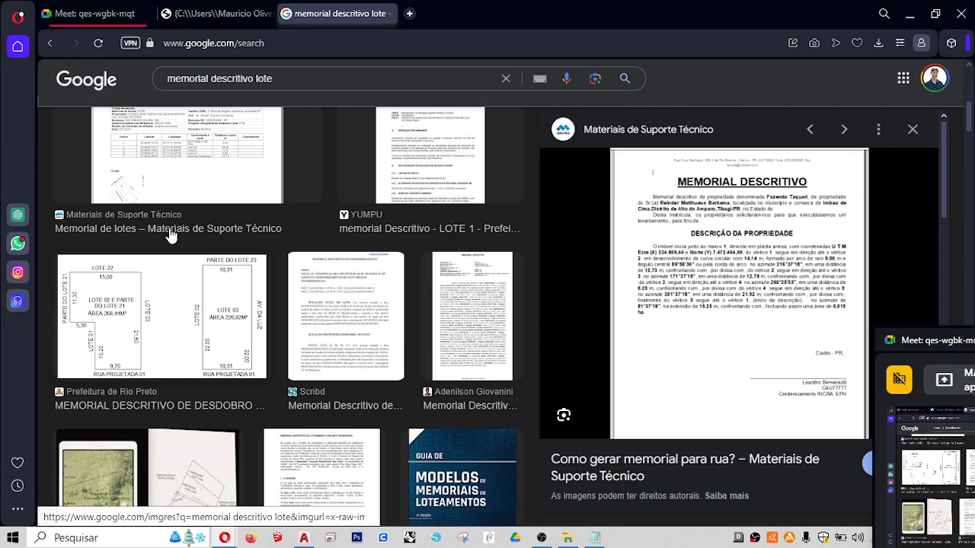
pyautogui.scroll(-2, 115, 152)
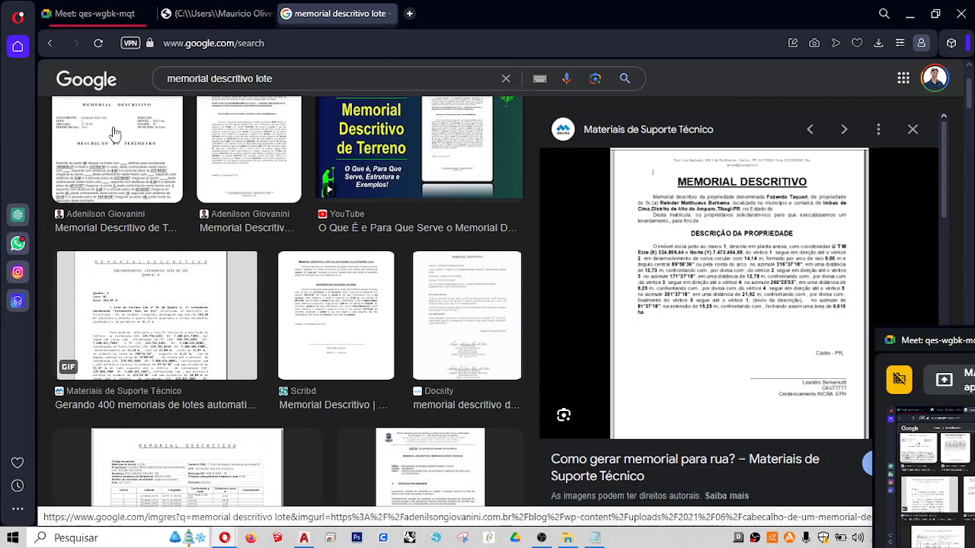
# - Preview the first Memorial Descritivo and the Lote Unidade 1 example beside it, open the latter's source page, and return to the image results
pyautogui.click(116, 153)
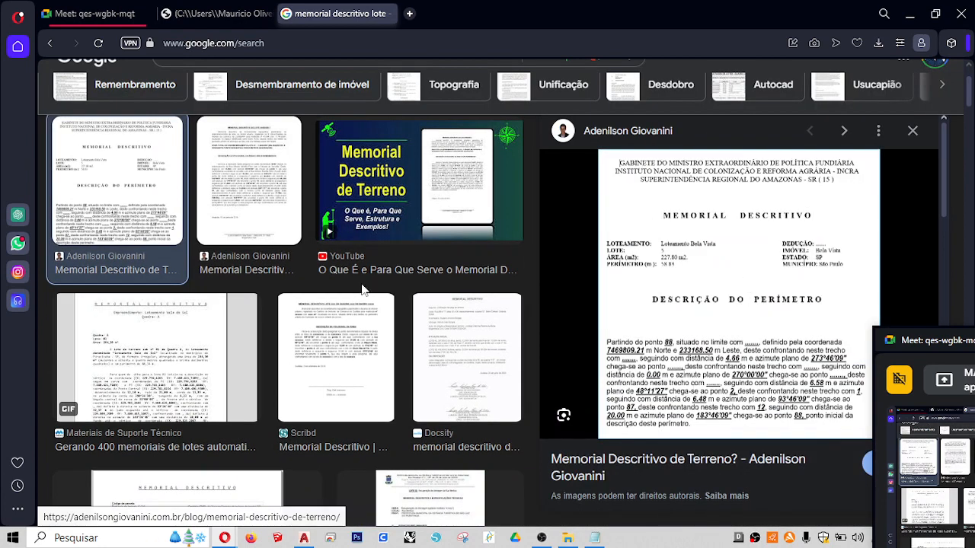
pyautogui.click(243, 230)
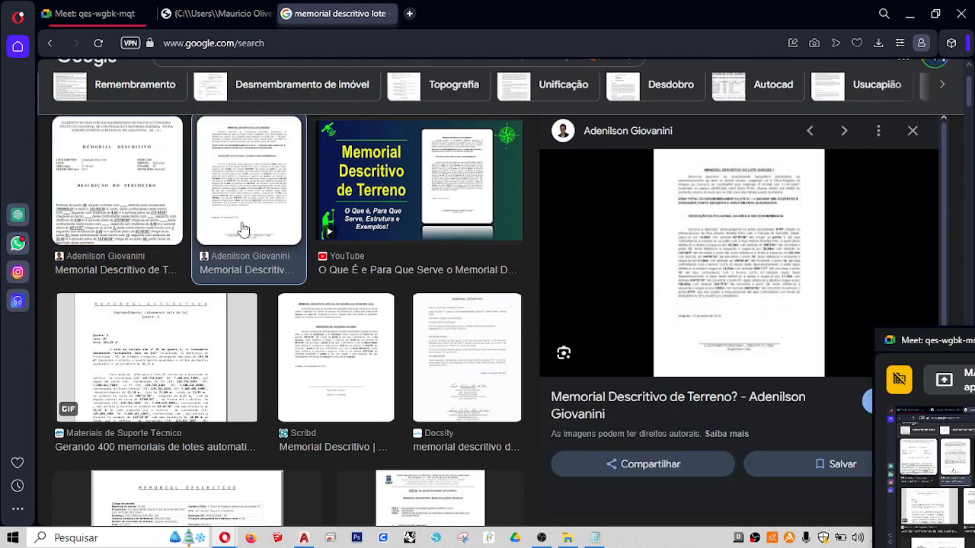
pyautogui.click(689, 283)
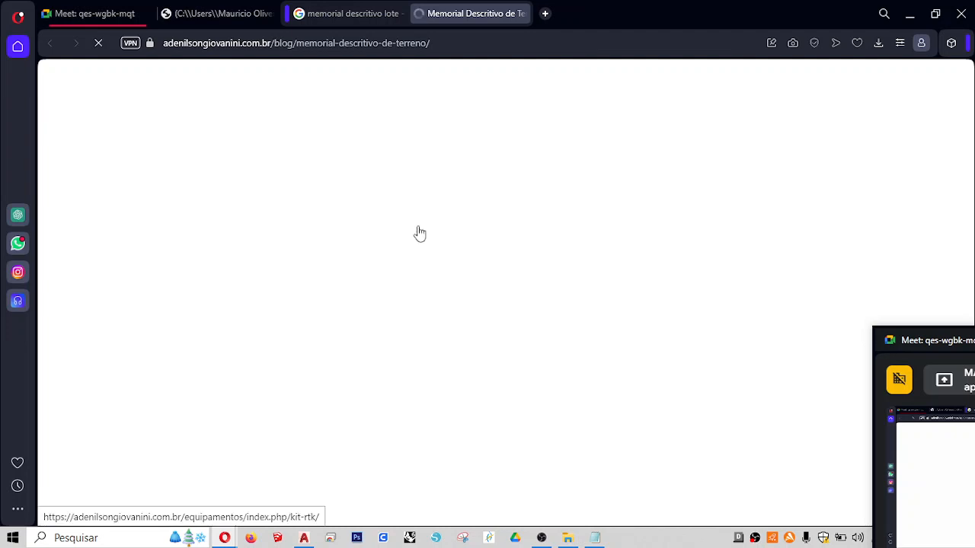
pyautogui.click(362, 27)
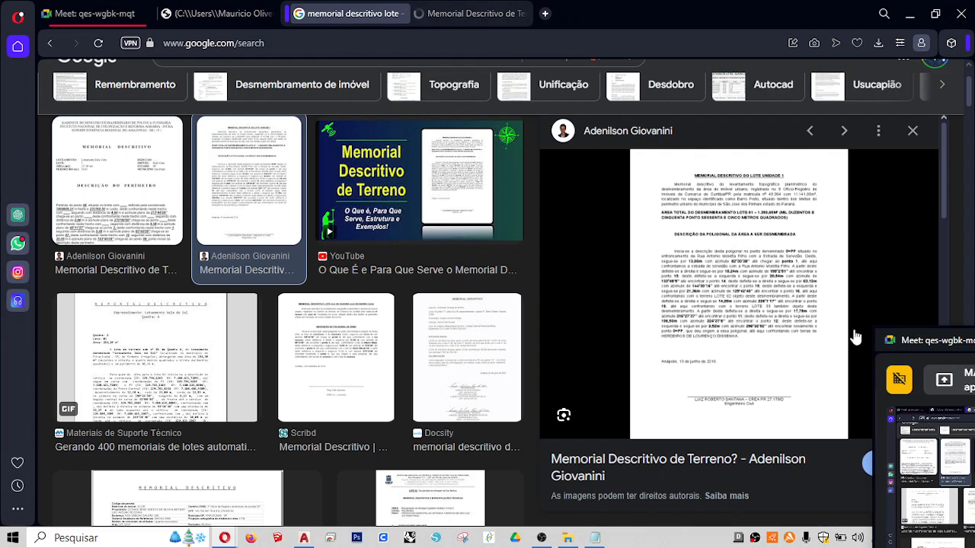
# - Switch to AutoCAD and erase the single sloped line beside the floor plan
pyautogui.click(304, 537)
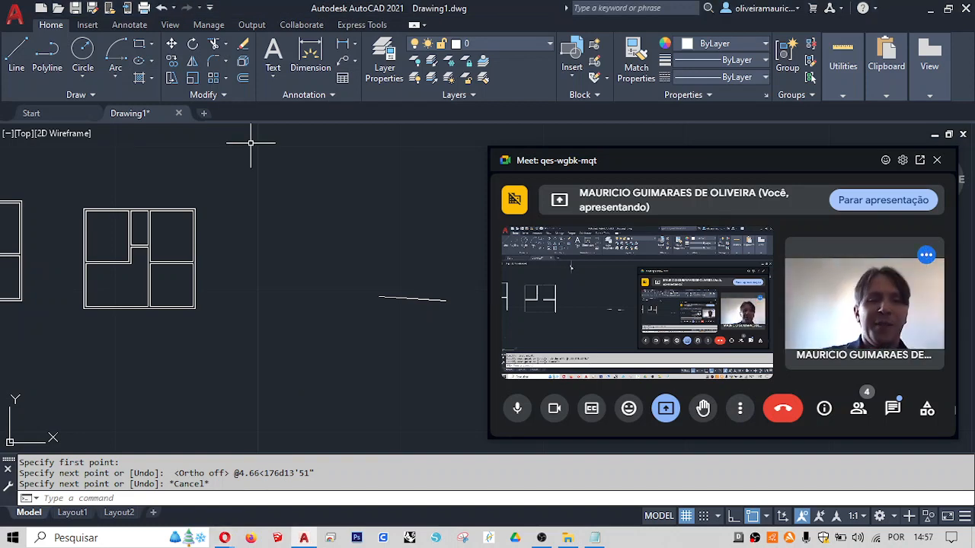
pyautogui.click(435, 275)
pyautogui.click(366, 341)
pyautogui.press('Delete')
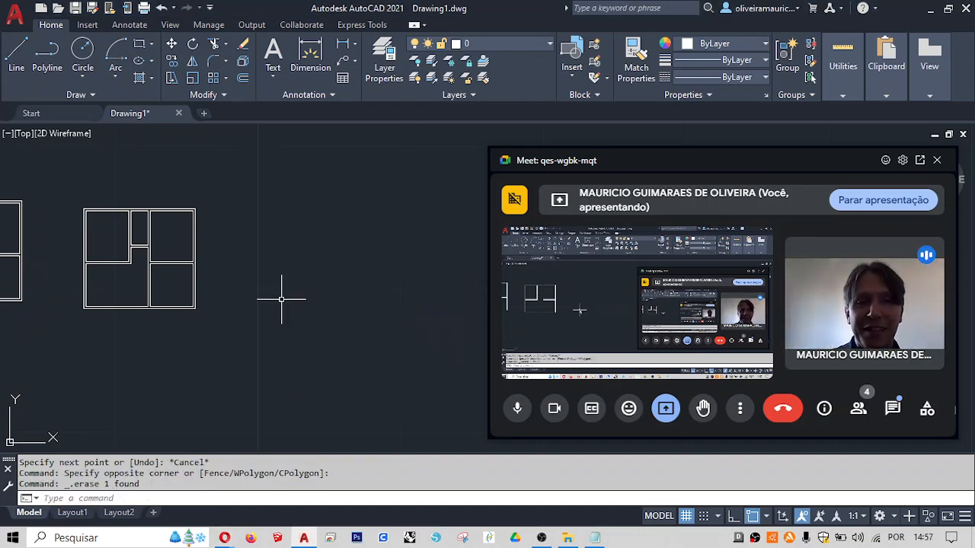
# - In Notepad, delete the two angle examples below the command shortcut list and return to the AutoCAD drawing
pyautogui.moveTo(280, 290)
pyautogui.mouseDown(button='middle')
pyautogui.moveTo(394, 322)
pyautogui.moveTo(383, 333)
pyautogui.moveTo(327, 332)
pyautogui.mouseUp(button='middle')
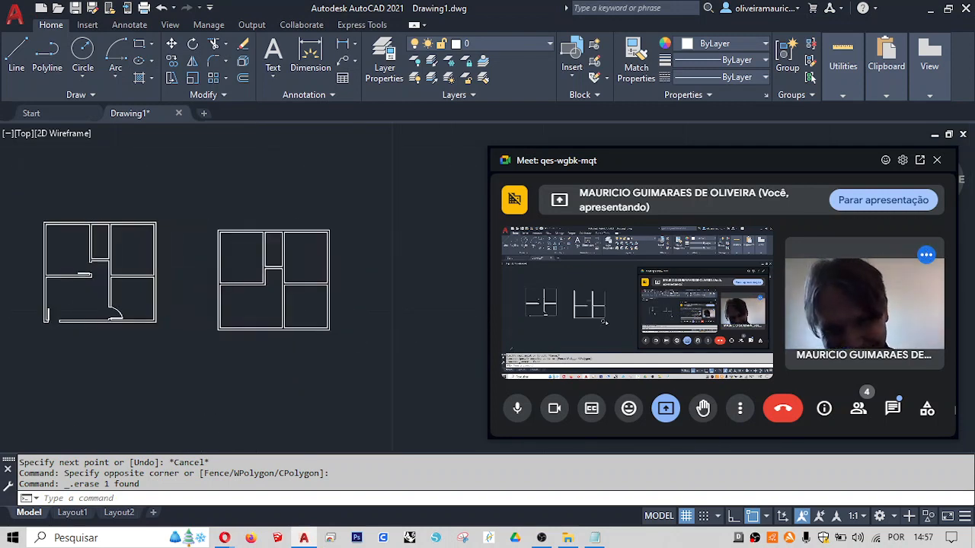
pyautogui.click(595, 539)
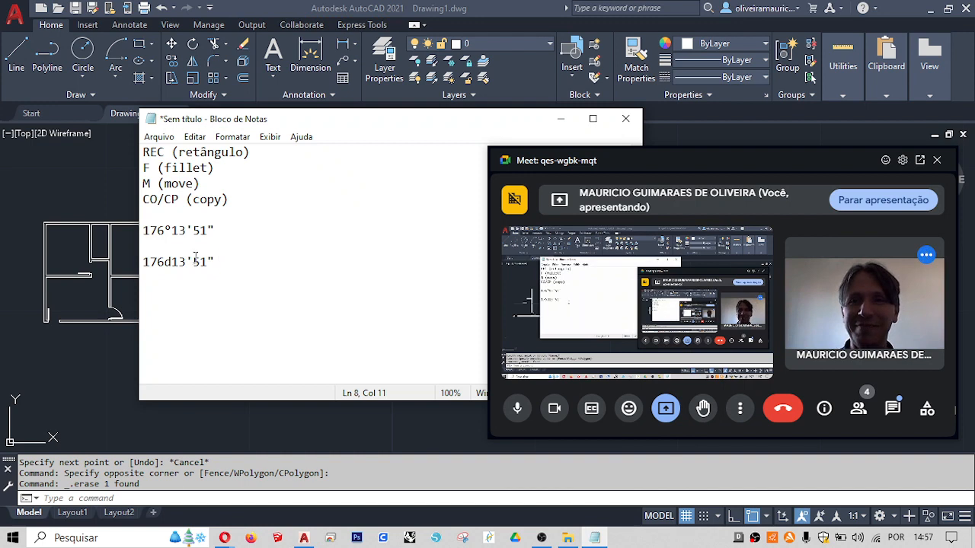
pyautogui.moveTo(311, 283); pyautogui.dragTo(117, 213)
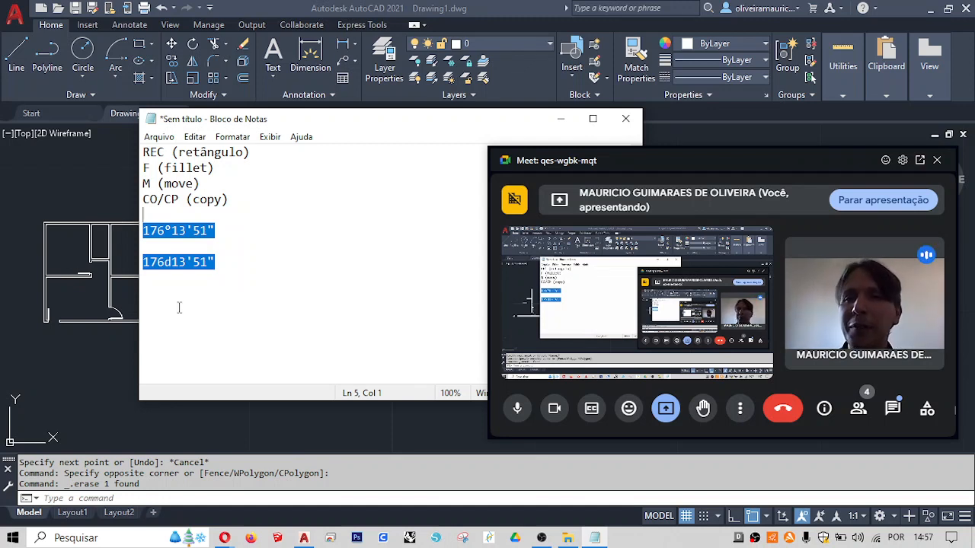
pyautogui.moveTo(225, 302); pyautogui.dragTo(105, 235)
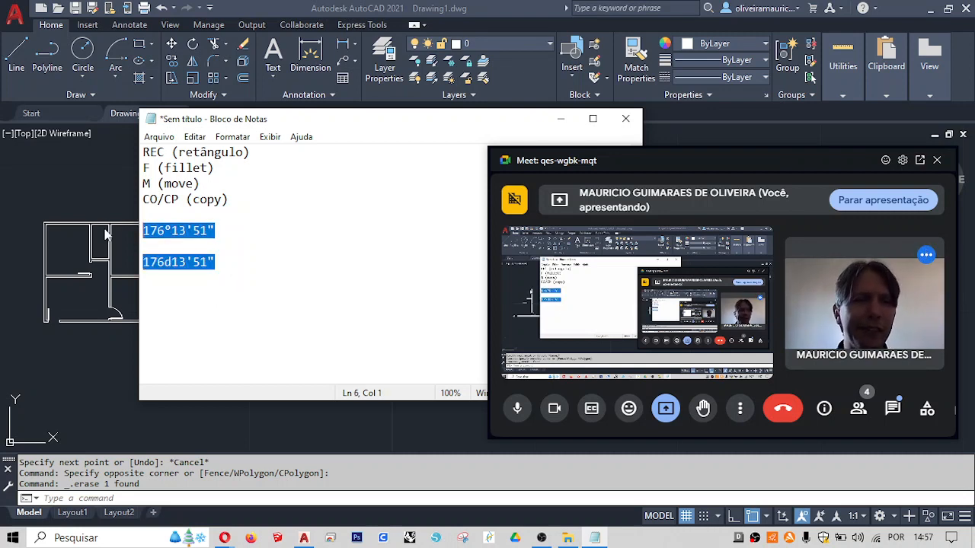
pyautogui.press('Delete')
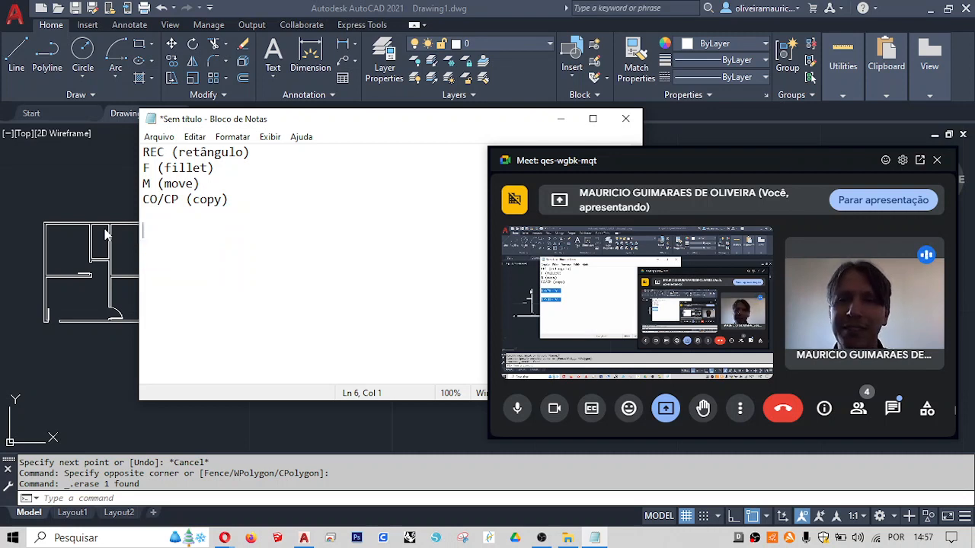
pyautogui.click(58, 163)
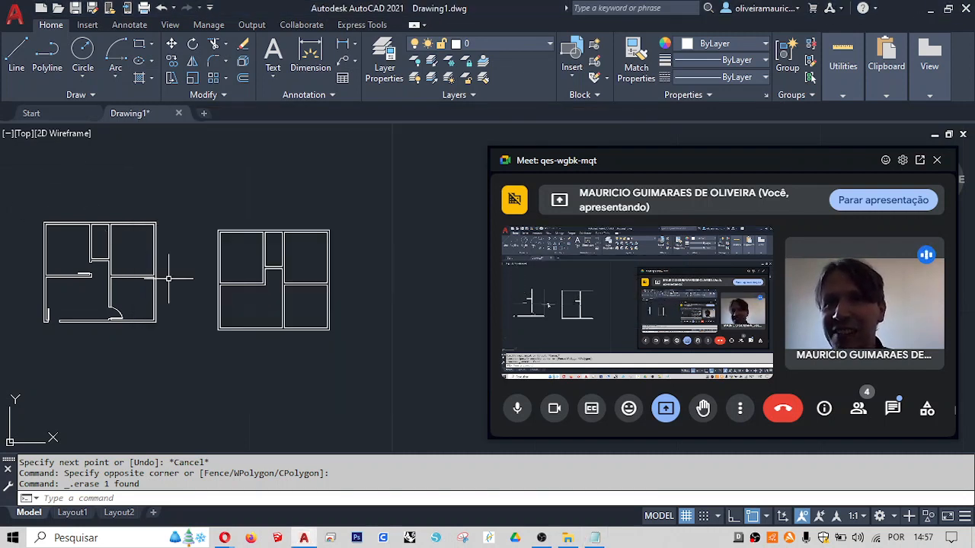
# - Move the floating meeting window away from the drawing area so the floor plans and ViewCube are uncovered
pyautogui.scroll(2, 113, 267)
pyautogui.moveTo(61, 271); pyautogui.dragTo(108, 275, button='middle')
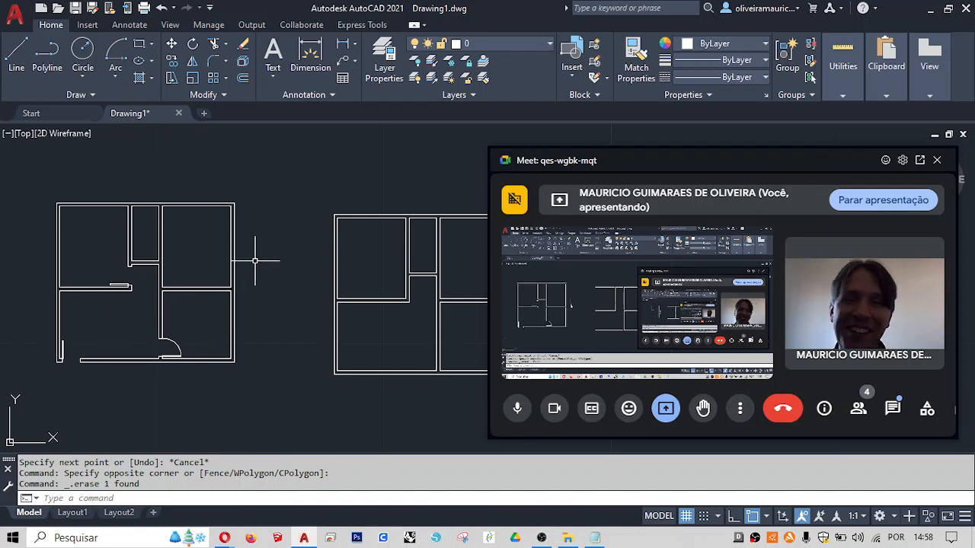
pyautogui.click(533, 162)
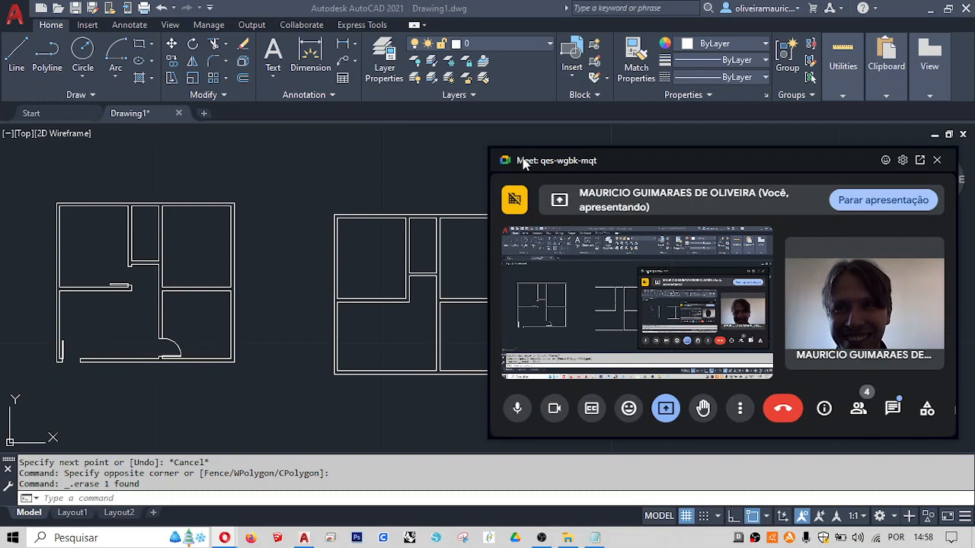
pyautogui.moveTo(523, 163); pyautogui.dragTo(519, 246)
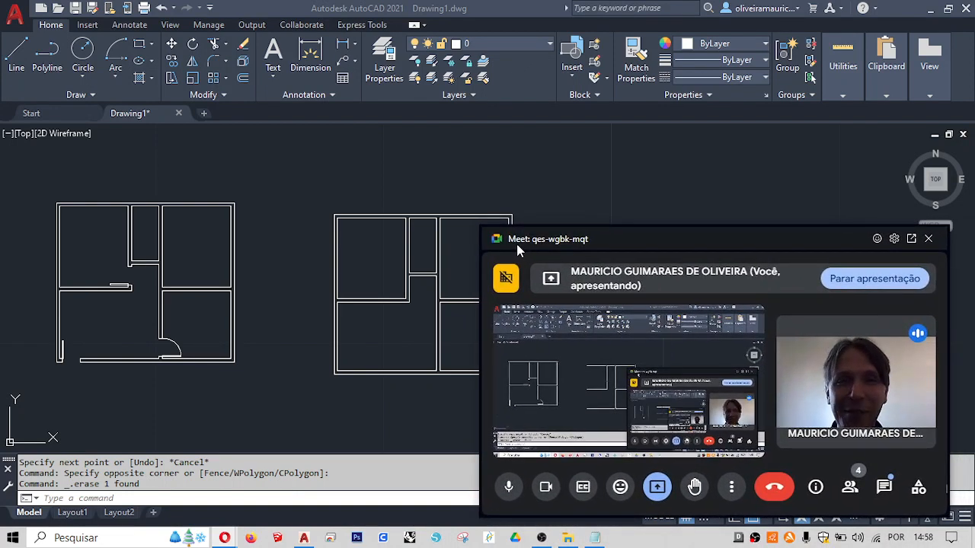
pyautogui.moveTo(517, 244); pyautogui.dragTo(923, 450)
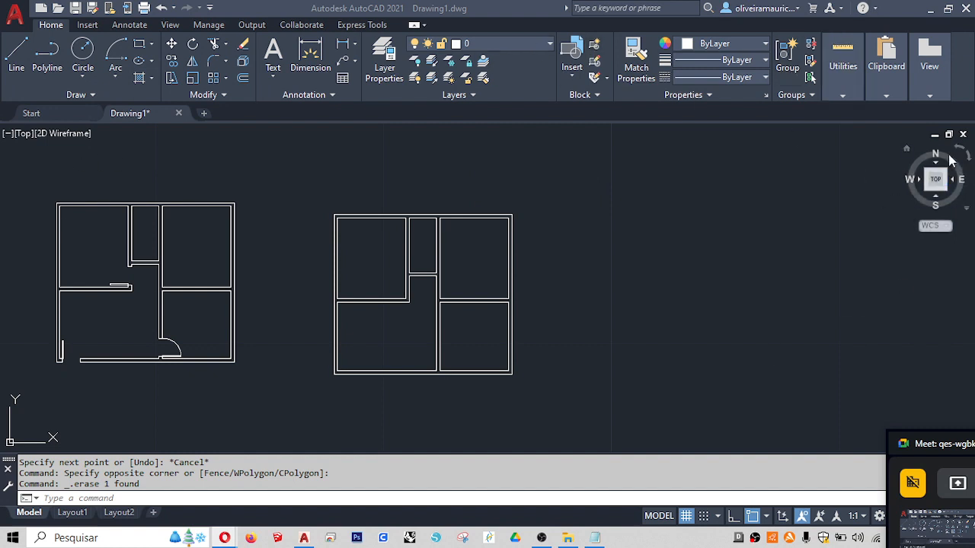
# - Examine both floor plans from the Left, SW Isometric, Front, Top and SE Isometric views
pyautogui.click(926, 189)
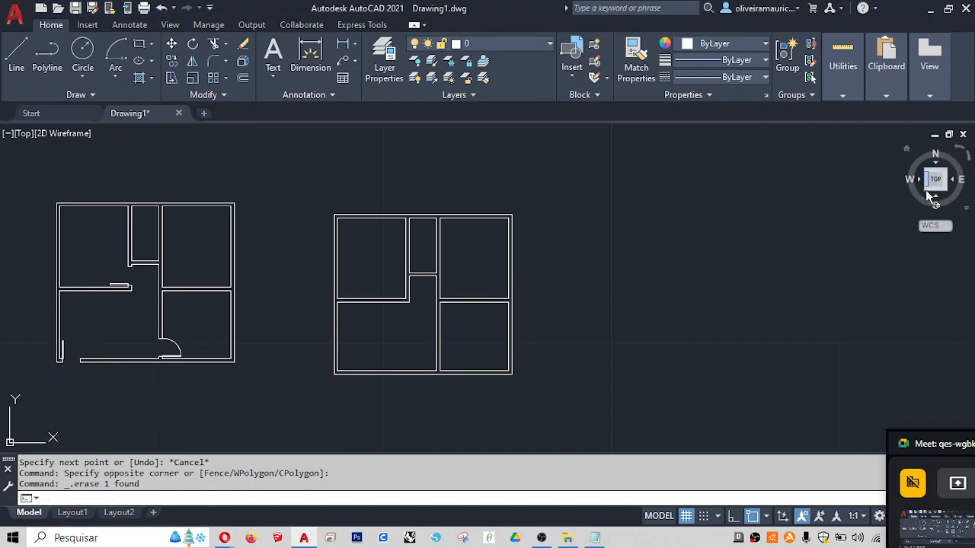
pyautogui.moveTo(929, 197)
pyautogui.mouseDown()
pyautogui.moveTo(933, 187)
pyautogui.moveTo(936, 204)
pyautogui.moveTo(946, 186)
pyautogui.mouseUp()
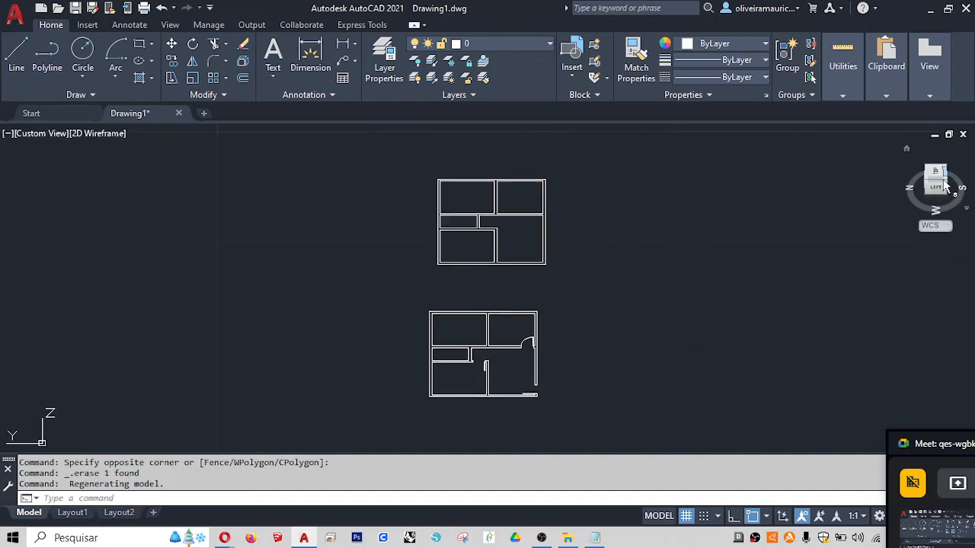
pyautogui.click(948, 187)
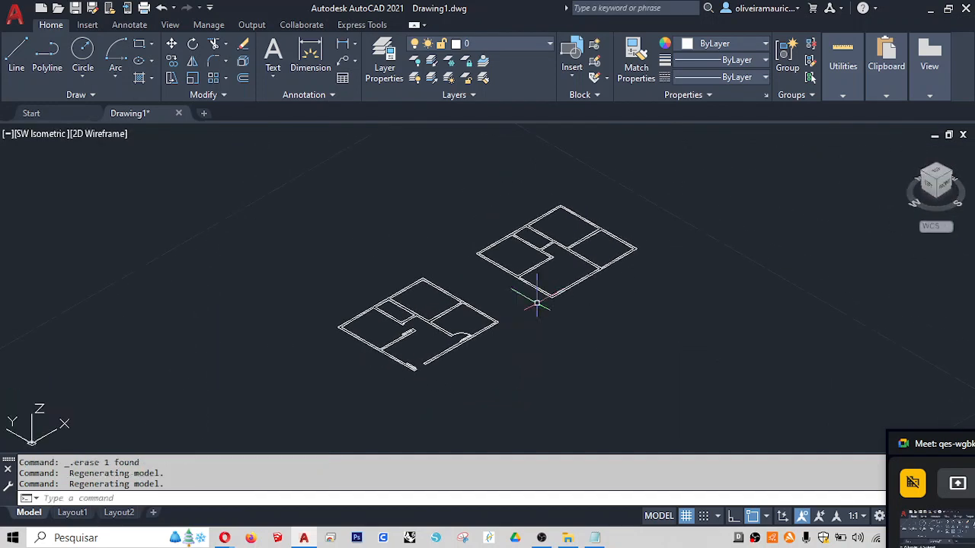
pyautogui.click(930, 192)
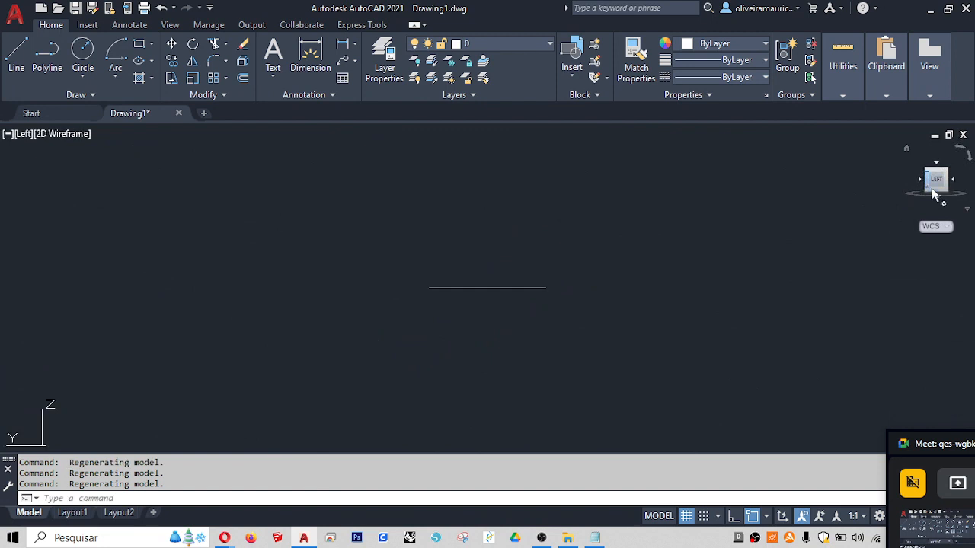
pyautogui.moveTo(948, 185); pyautogui.dragTo(941, 193)
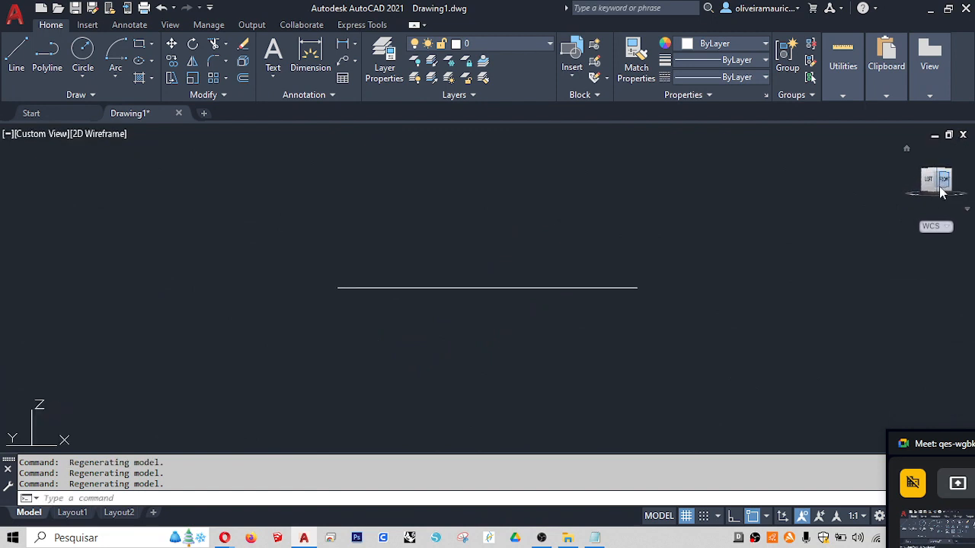
pyautogui.click(944, 181)
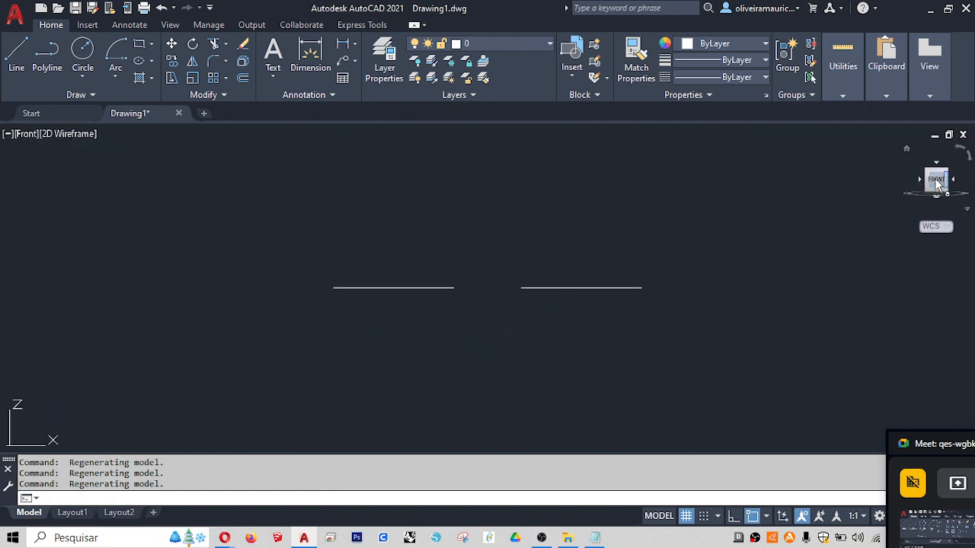
pyautogui.click(936, 163)
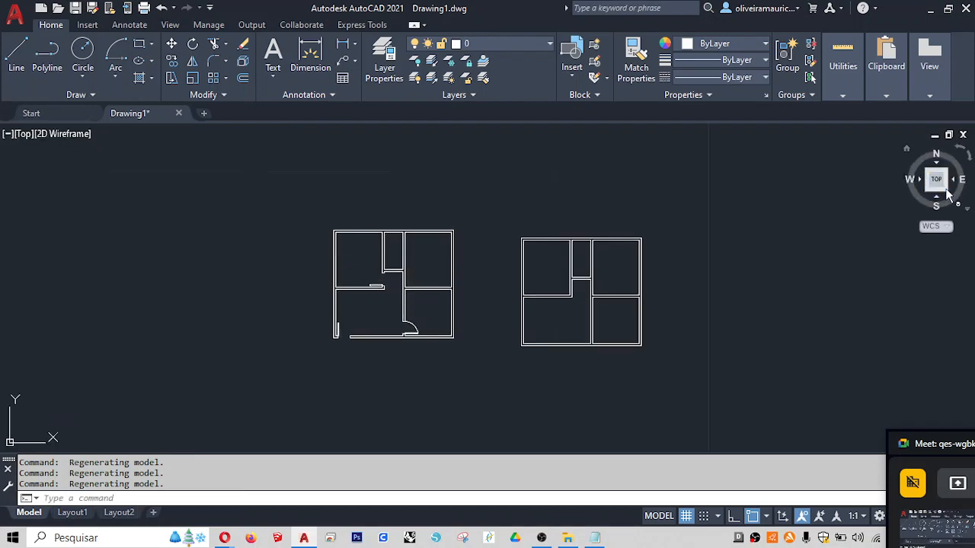
pyautogui.click(948, 195)
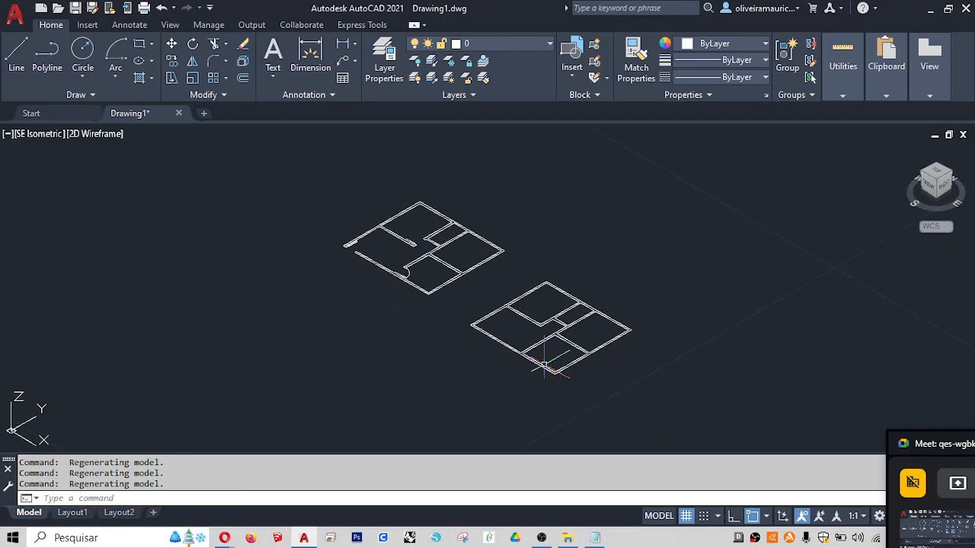
pyautogui.scroll(3, 567, 377)
pyautogui.scroll(-3, 571, 371)
pyautogui.scroll(1, 583, 366)
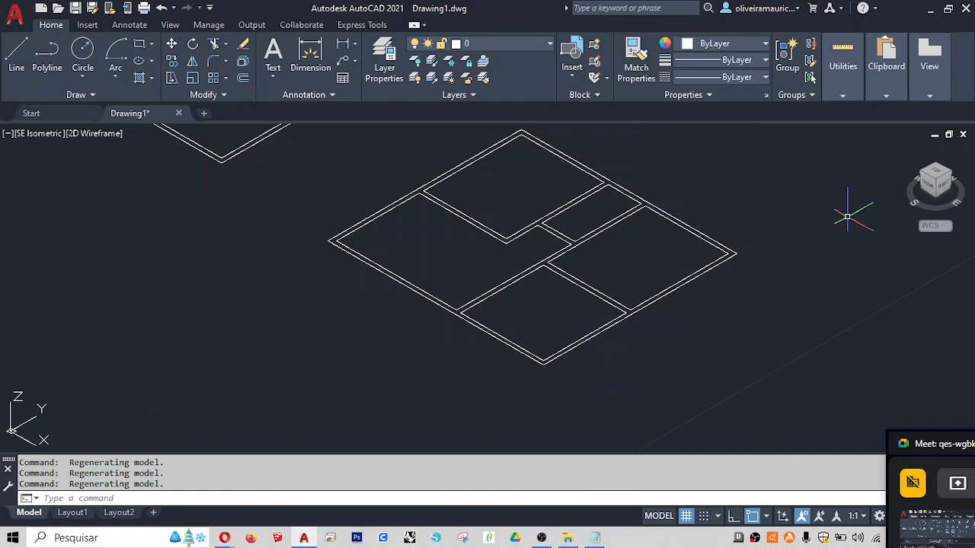
# - Set the view to SW Isometric with both floor plans in frame
pyautogui.click(923, 178)
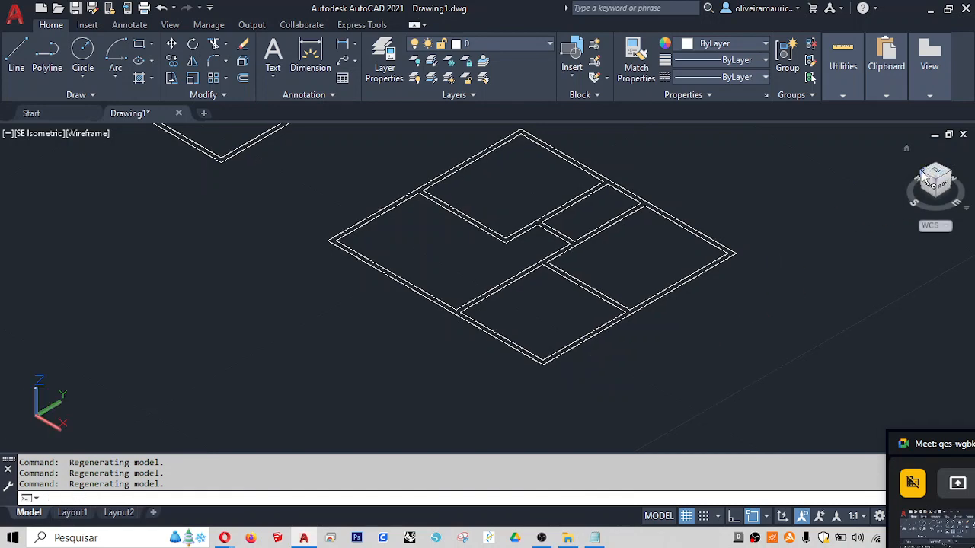
pyautogui.scroll(3, 322, 272)
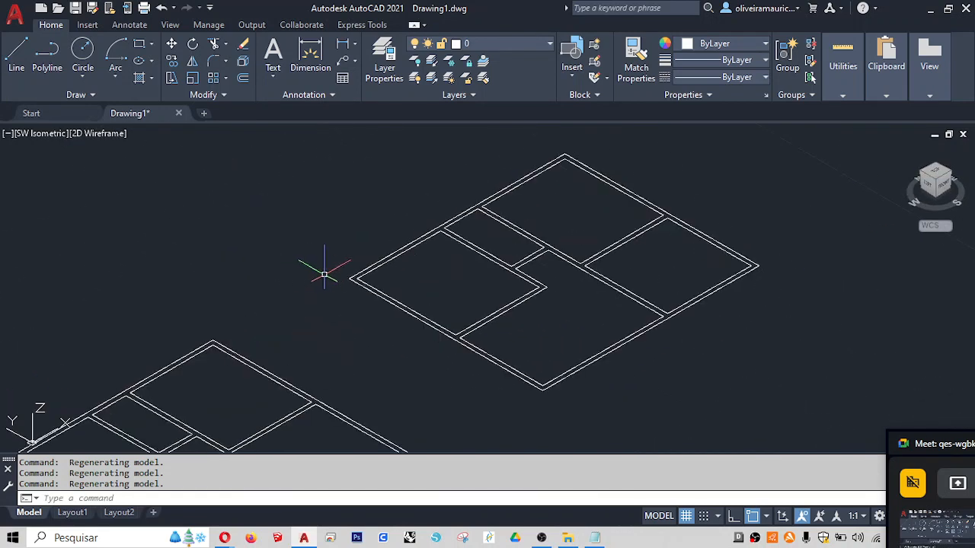
pyautogui.scroll(-3, 428, 275)
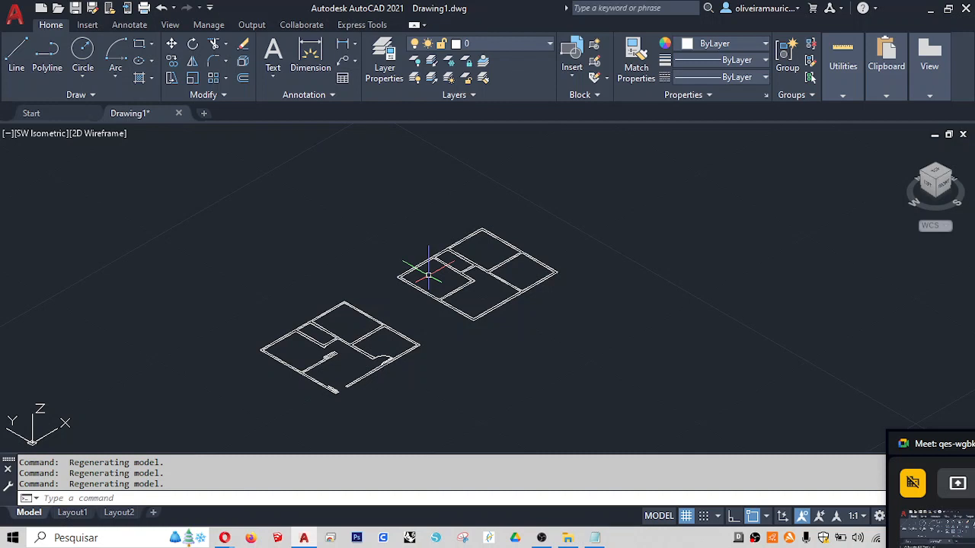
pyautogui.moveTo(491, 315); pyautogui.dragTo(435, 305, button='middle')
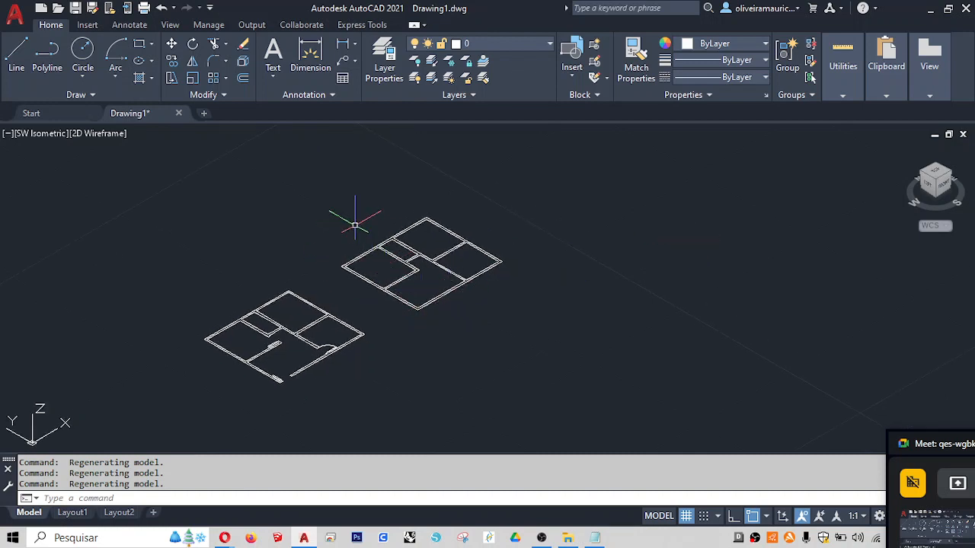
# - Copy the complete floor plan without door openings to the empty area beside it
pyautogui.click(327, 173)
pyautogui.click(545, 335)
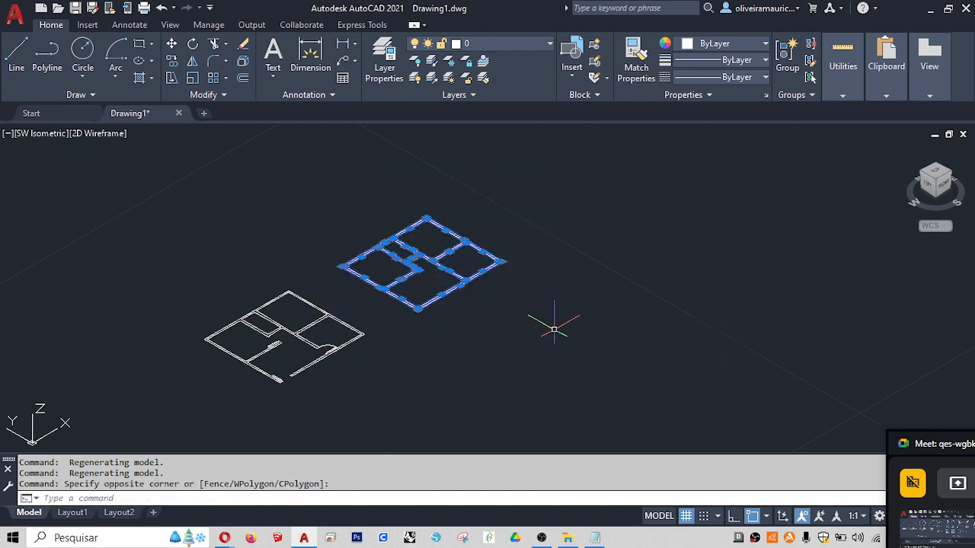
pyautogui.moveTo(550, 327); pyautogui.dragTo(328, 320, button='middle')
pyautogui.write('co')
pyautogui.press('Return')
pyautogui.click(283, 322)
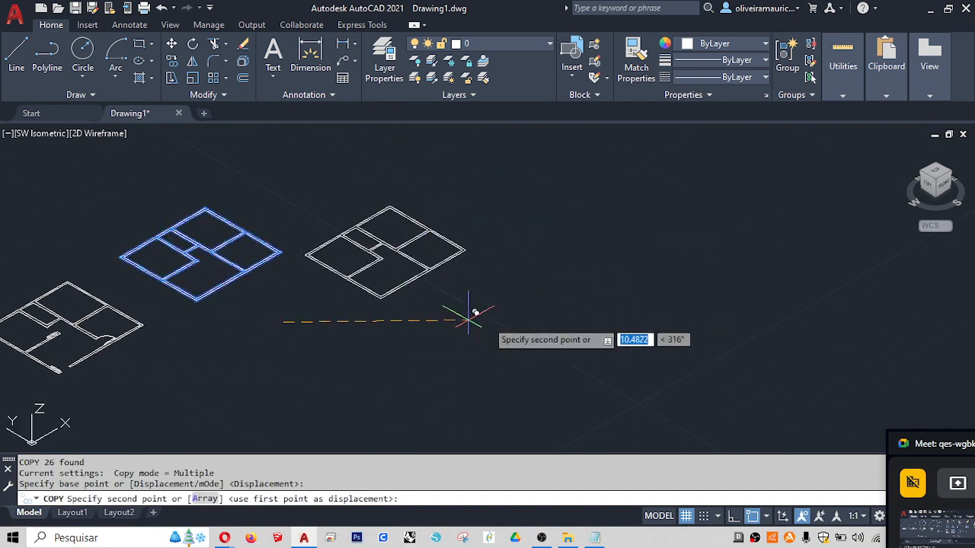
pyautogui.click(605, 327)
pyautogui.press('Escape')
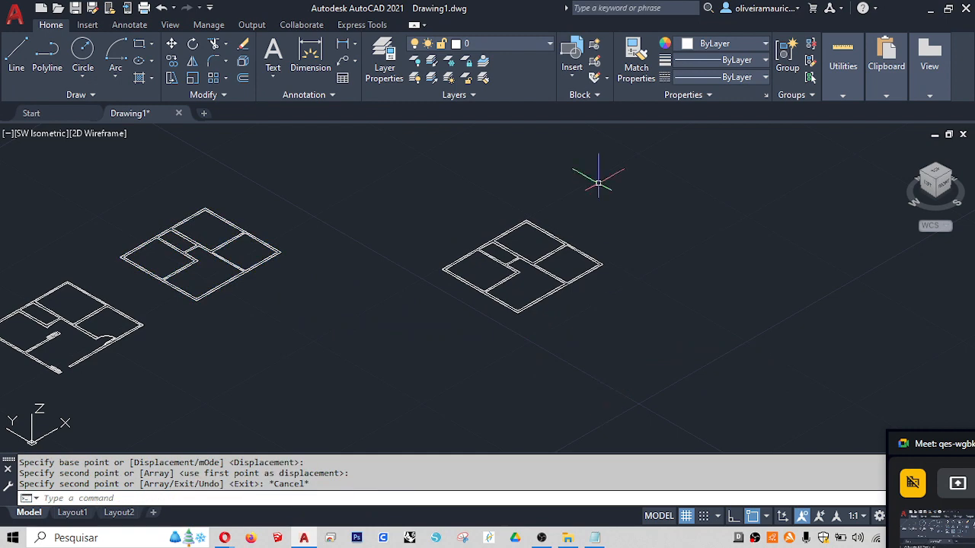
# - Inspect the separate inner wall lines of the copied plan's corner room, then check the command shortcut notes in Notepad
pyautogui.scroll(5, 526, 283)
pyautogui.click(342, 212)
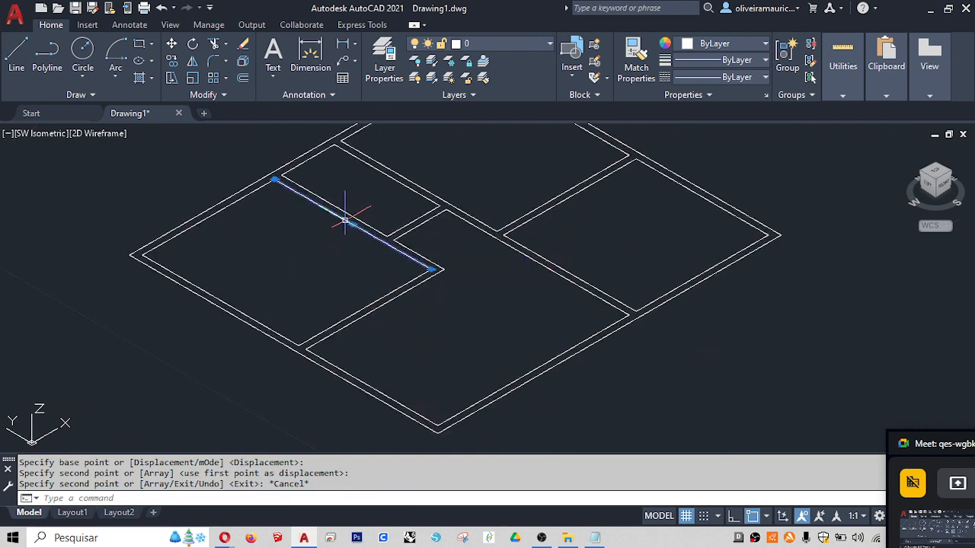
pyautogui.press('Escape')
pyautogui.click(346, 211)
pyautogui.press('Escape')
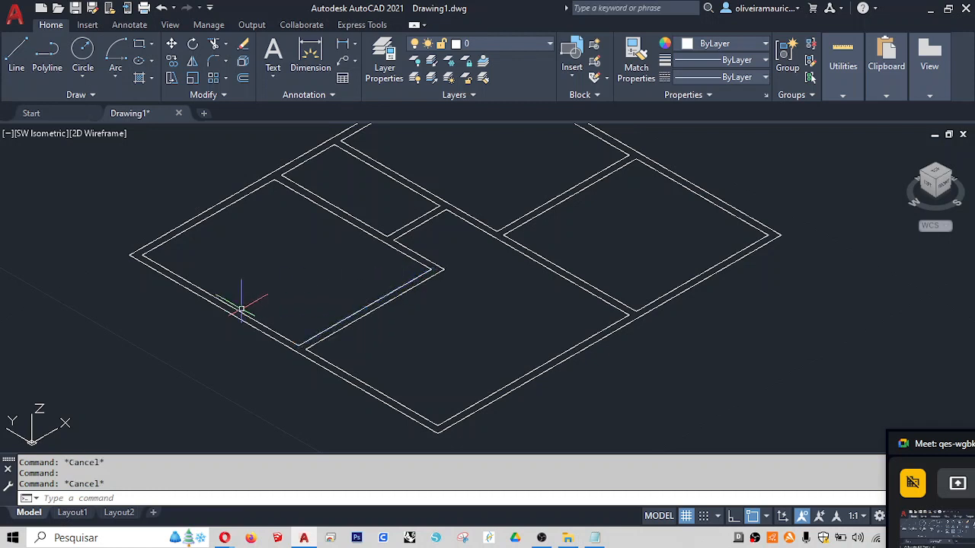
pyautogui.click(244, 299)
pyautogui.press('Escape')
pyautogui.click(196, 224)
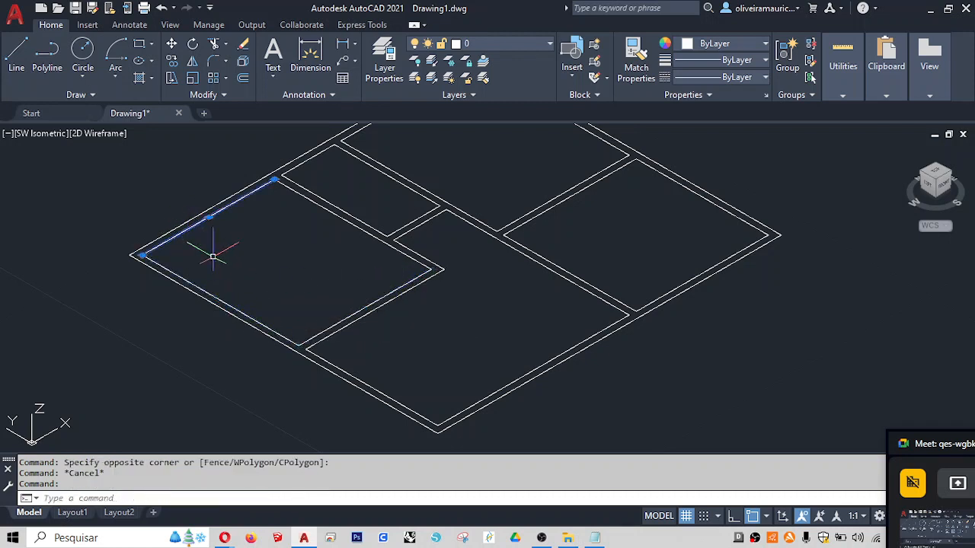
pyautogui.click(212, 257)
pyautogui.click(62, 212)
pyautogui.press('Escape')
pyautogui.press('Escape')
pyautogui.press('Escape')
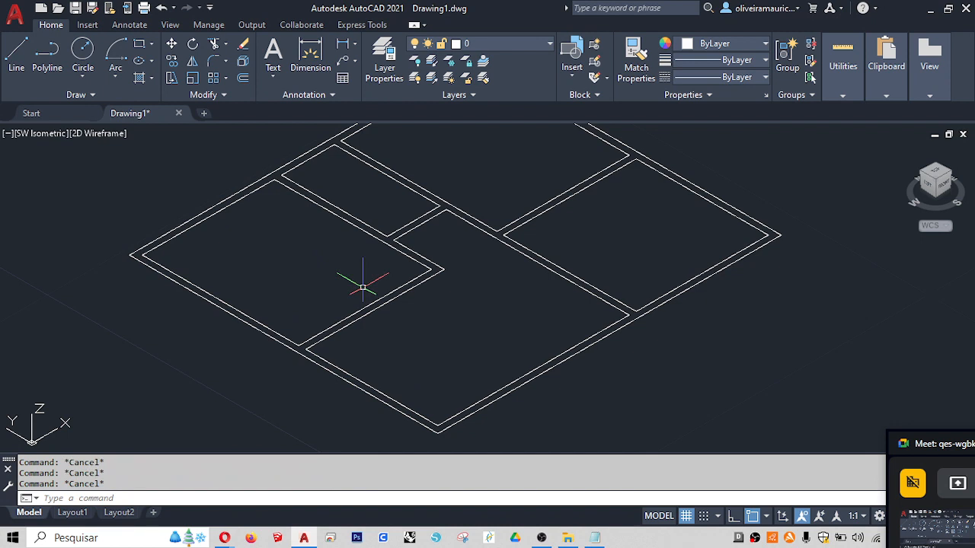
pyautogui.scroll(-2, 362, 288)
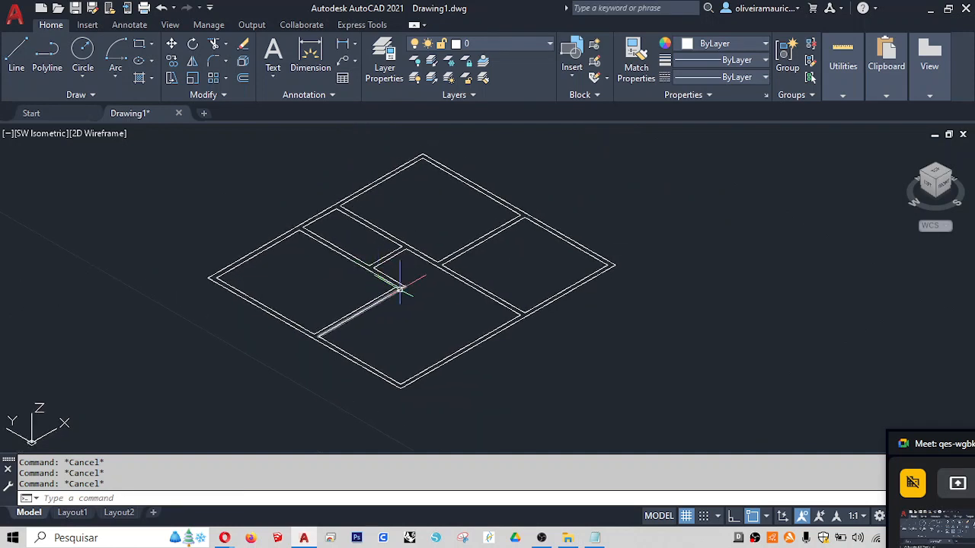
pyautogui.click(323, 243)
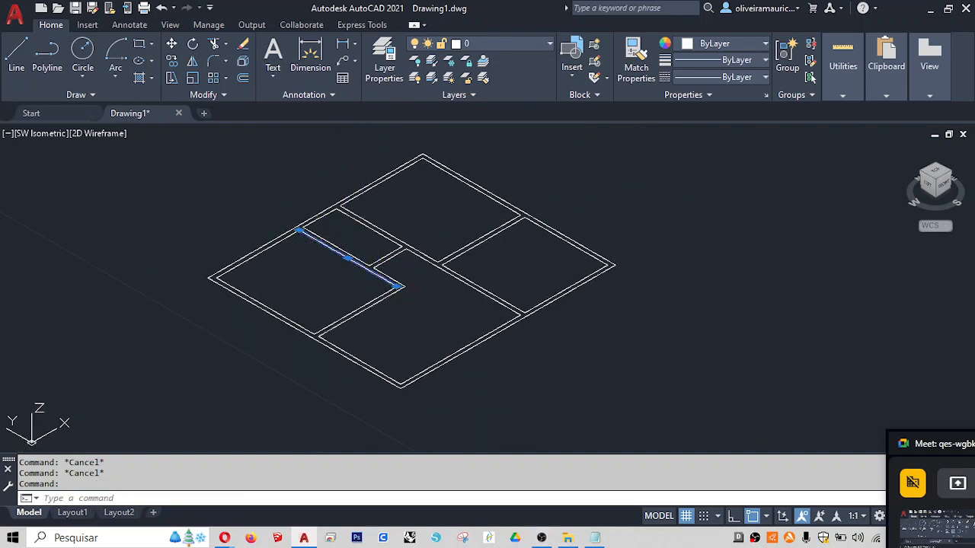
pyautogui.press('Escape')
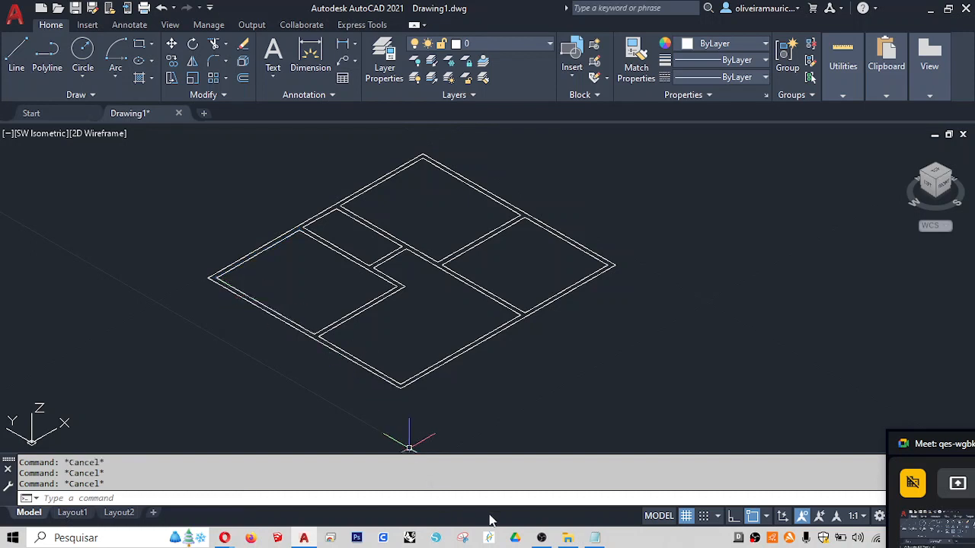
pyautogui.click(601, 541)
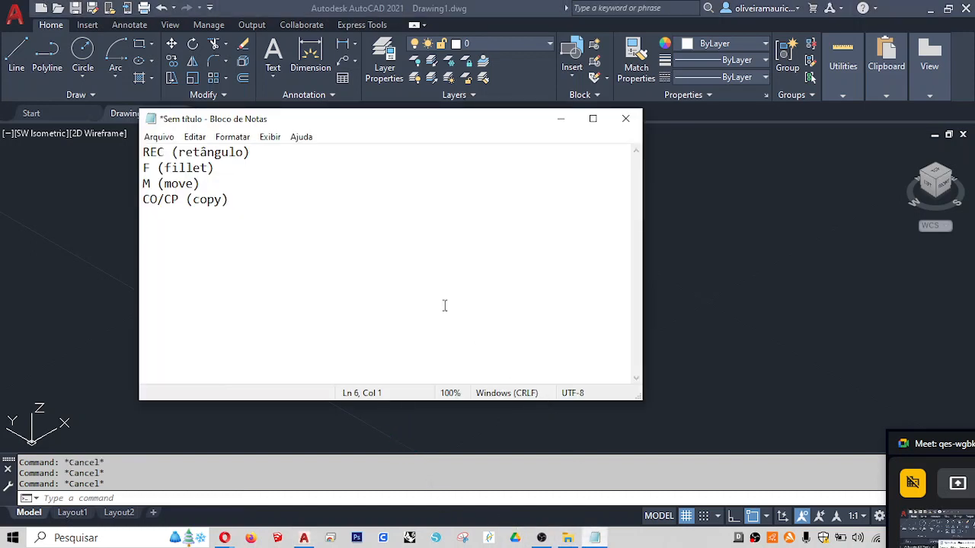
pyautogui.click(64, 218)
# - Check that the inner wall lines of the copied plan's corner room are separate objects
pyautogui.click(233, 271)
pyautogui.click(232, 282)
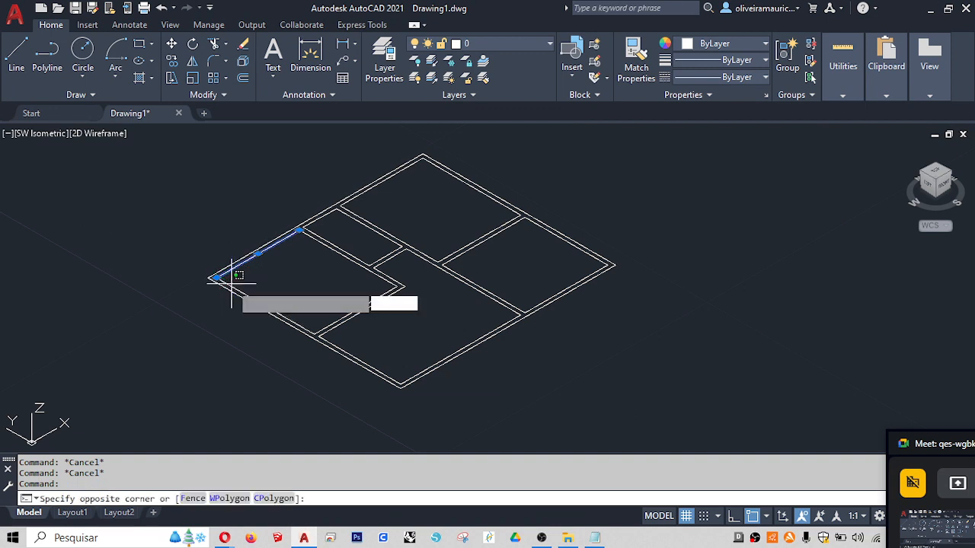
pyautogui.click(313, 305)
pyautogui.press('Escape')
pyautogui.press('Escape')
pyautogui.click(273, 309)
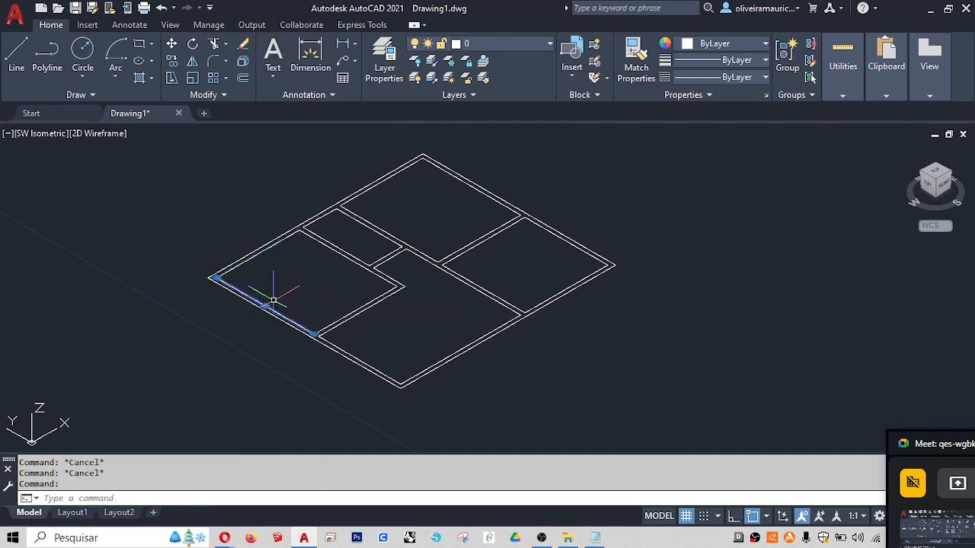
pyautogui.press('Escape')
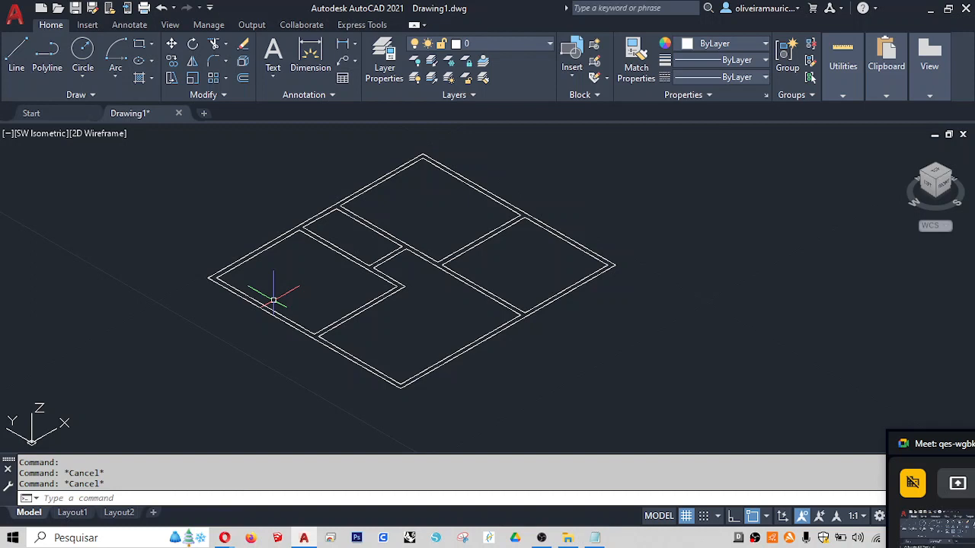
# - Convert all wall lines of the copied floor plan into regions with the Region command
pyautogui.press('Return')
pyautogui.click(182, 141)
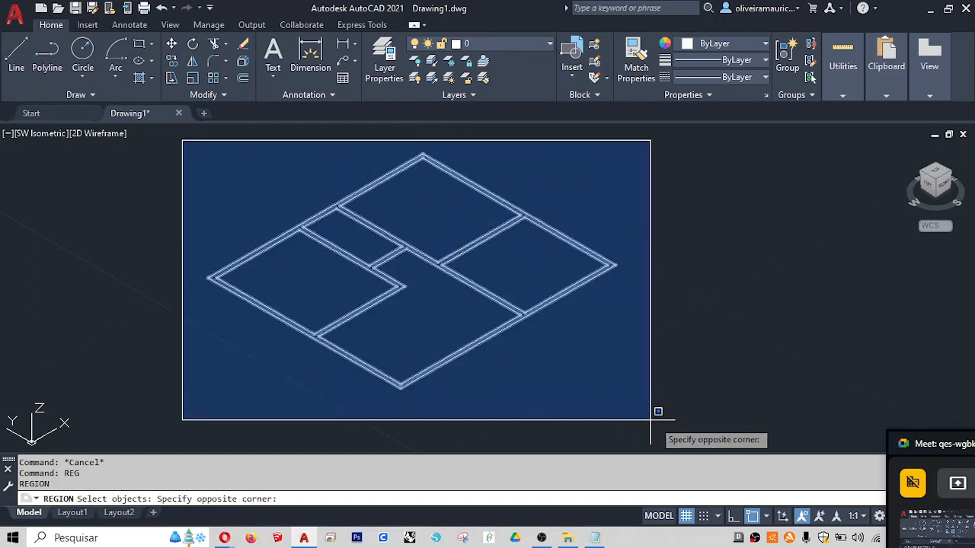
pyautogui.click(687, 421)
pyautogui.press('Return')
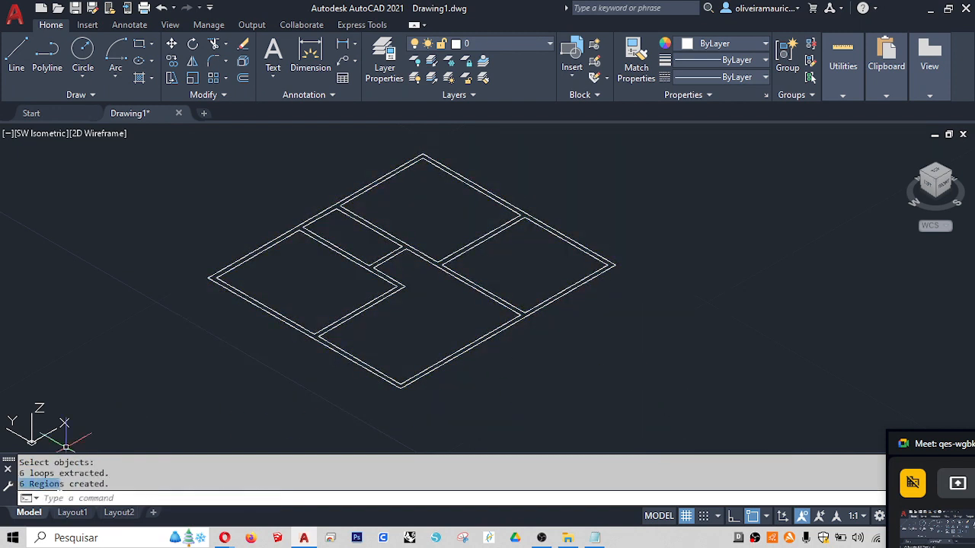
pyautogui.press('Escape')
pyautogui.press('Escape')
pyautogui.press('Escape')
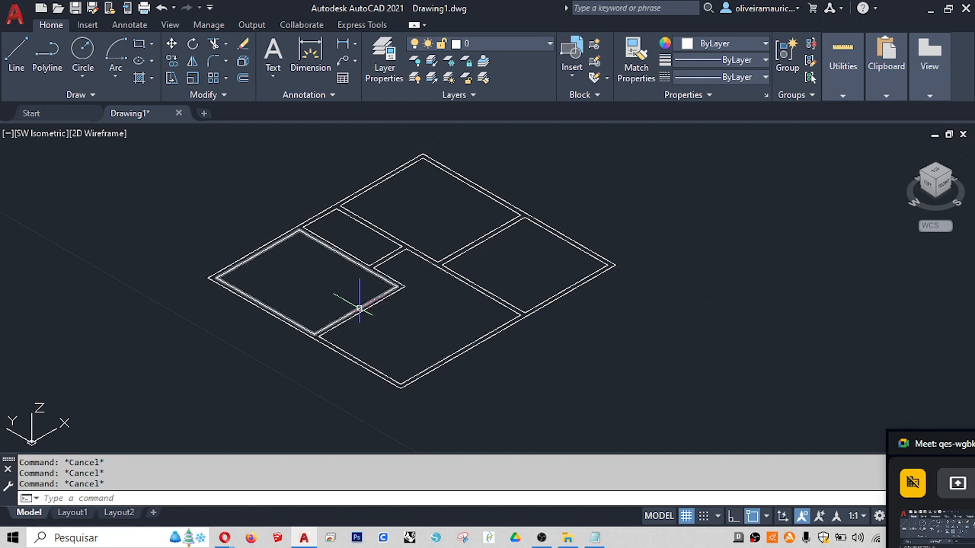
# - Inspect the inner outline of each room and the plan's outer outline as single region objects
pyautogui.click(358, 308)
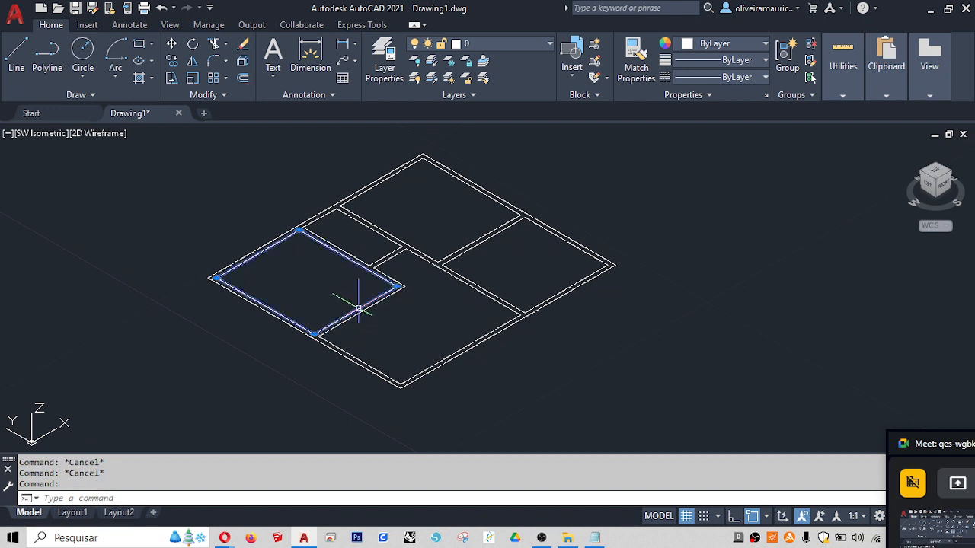
pyautogui.click(379, 223)
pyautogui.click(387, 232)
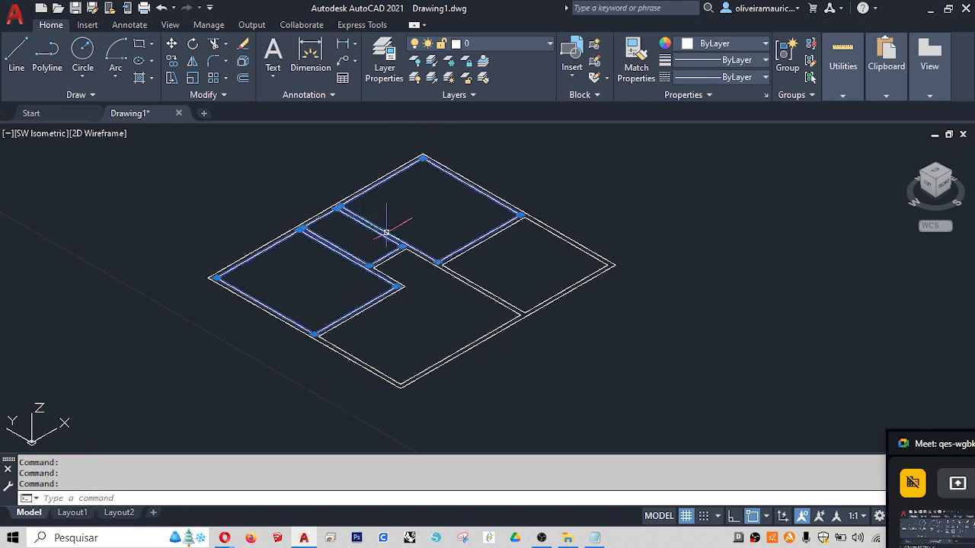
pyautogui.click(421, 259)
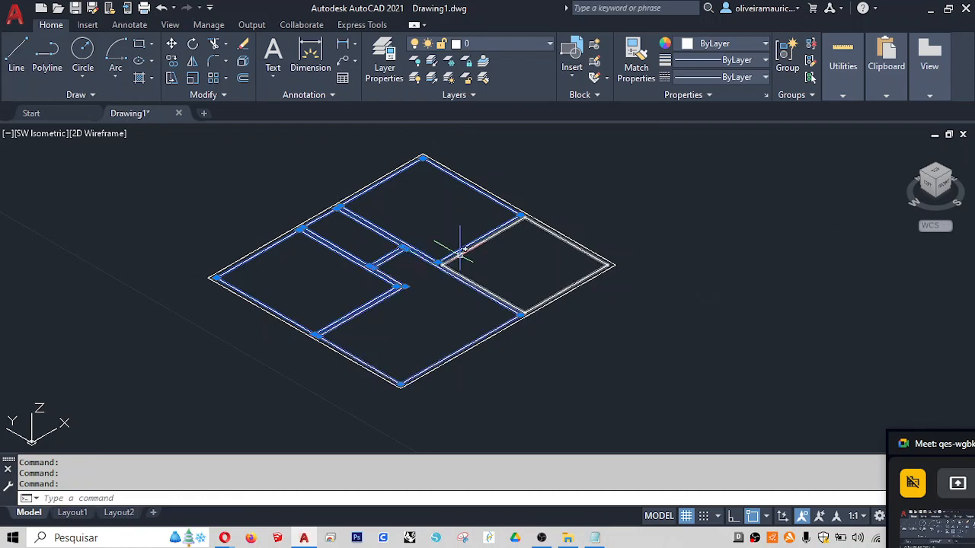
pyautogui.click(460, 253)
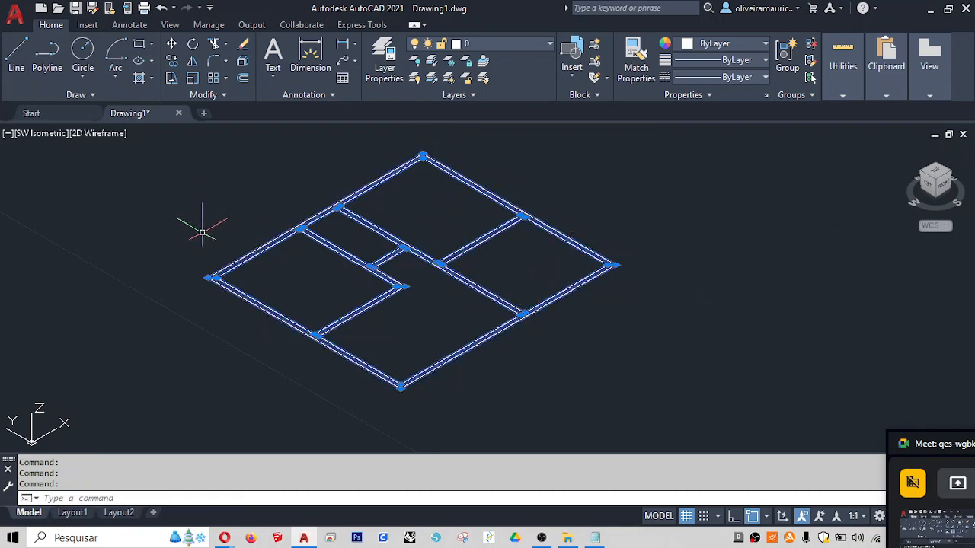
pyautogui.press('Escape')
pyautogui.press('Escape')
pyautogui.click(226, 265)
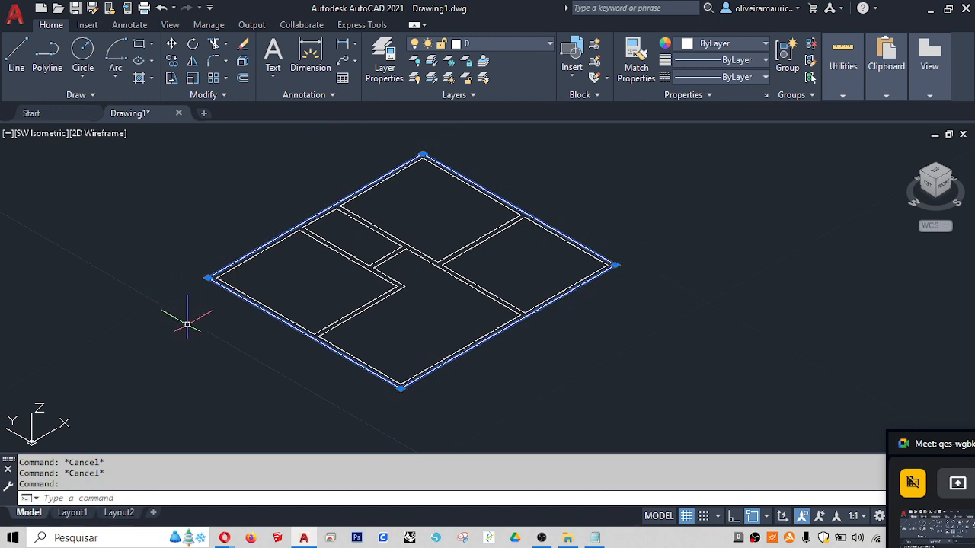
pyautogui.press('Escape')
pyautogui.press('Escape')
# - Draw a closed four-sided outline from separate lines in the empty area beside the floor plan
pyautogui.moveTo(712, 324); pyautogui.dragTo(452, 322, button='middle')
pyautogui.write('l')
pyautogui.press('Return')
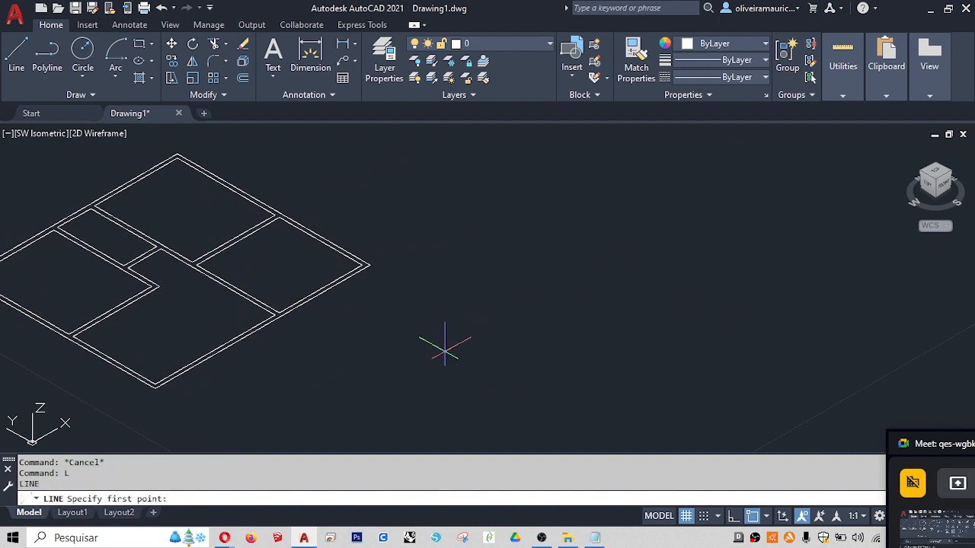
pyautogui.click(446, 353)
pyautogui.click(569, 394)
pyautogui.click(624, 338)
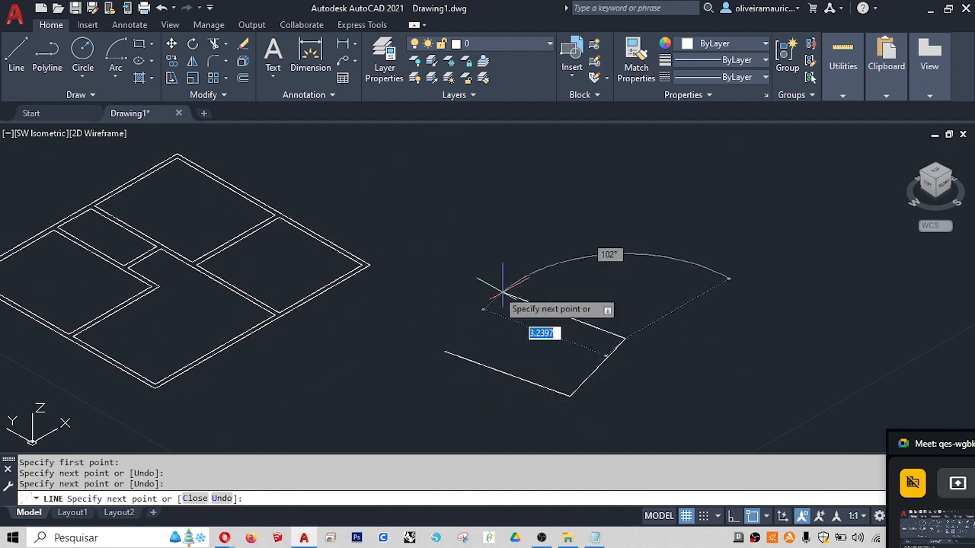
pyautogui.click(489, 288)
pyautogui.click(445, 353)
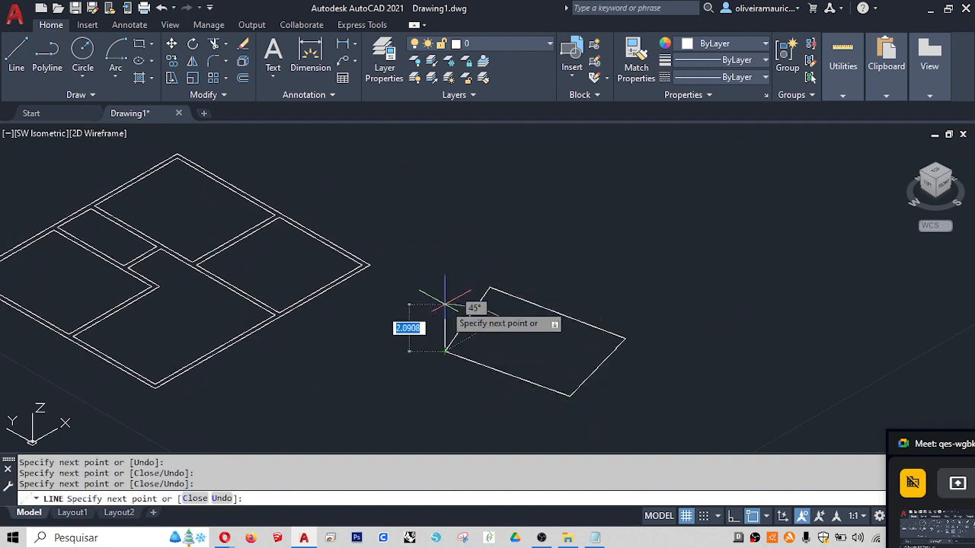
pyautogui.press('Return')
# - Copy the four-sided outline to the free area beside it and erase one short side of the original
pyautogui.click(411, 223)
pyautogui.click(655, 399)
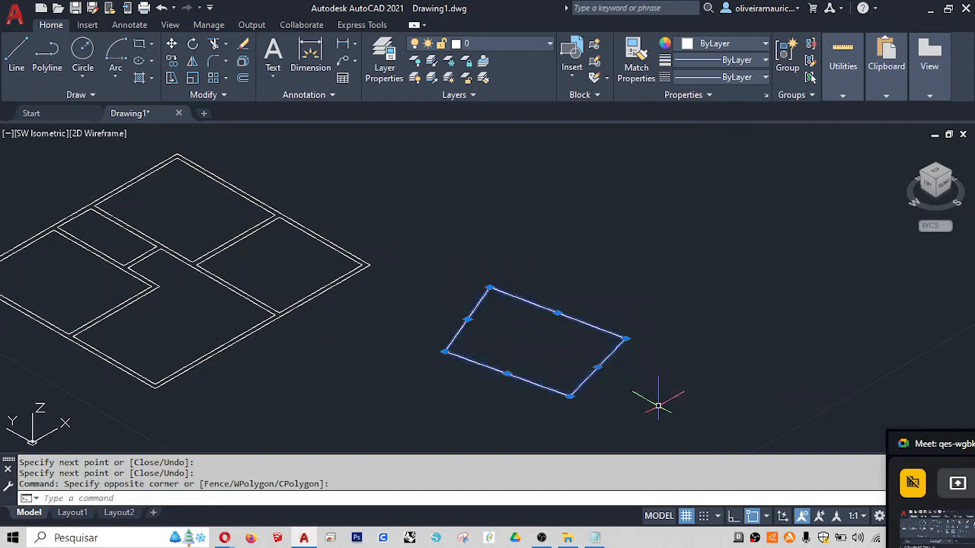
pyautogui.moveTo(657, 400); pyautogui.dragTo(561, 388, button='middle')
pyautogui.write('co')
pyautogui.press('Return')
pyautogui.click(501, 399)
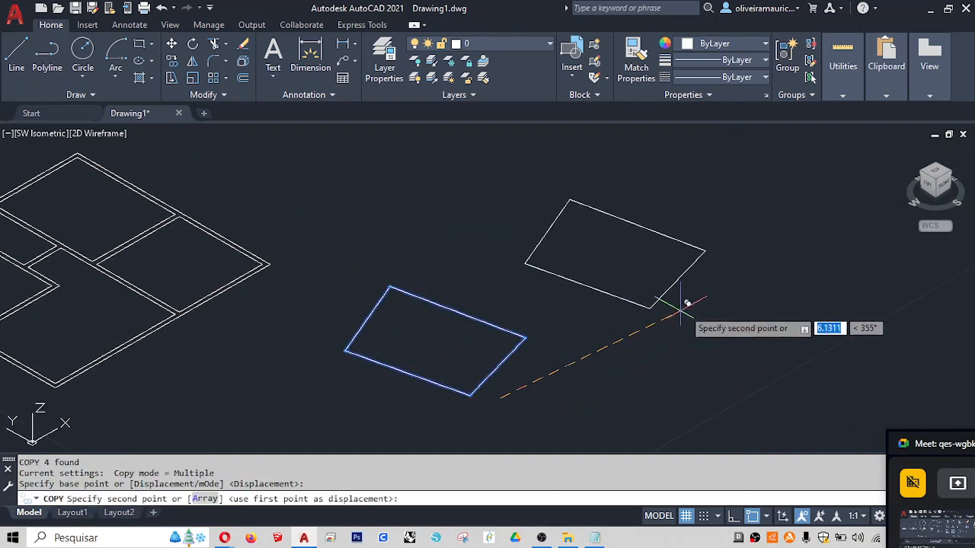
pyautogui.click(669, 297)
pyautogui.press('Escape')
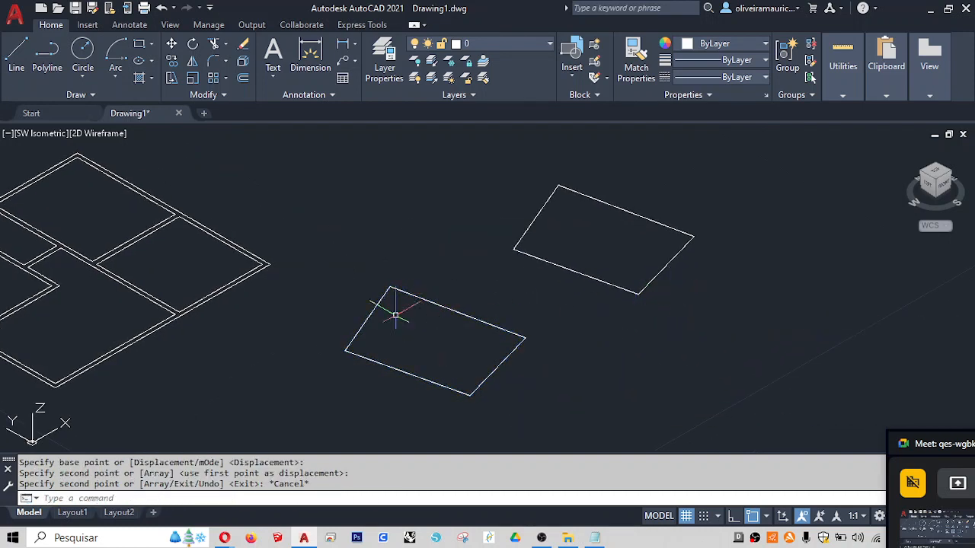
pyautogui.click(347, 326)
pyautogui.press('Delete')
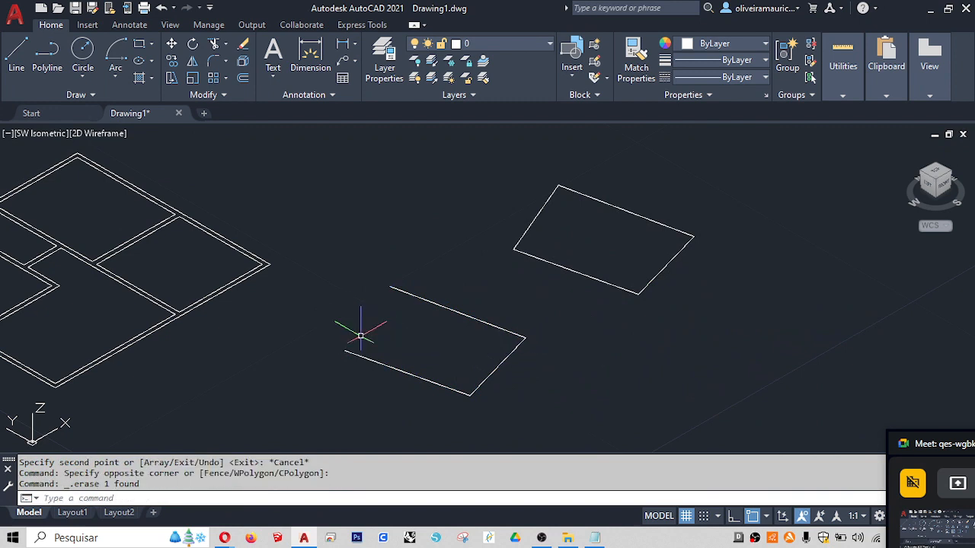
# - Apply the Region command to both the open and the closed four-sided outlines together
pyautogui.write('re')
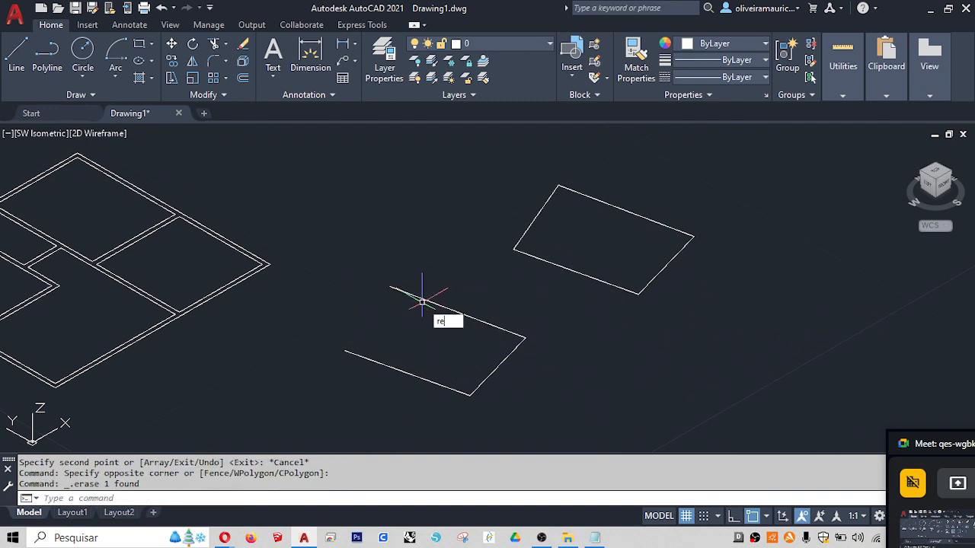
pyautogui.write('g')
pyautogui.press('Return')
pyautogui.click(300, 152)
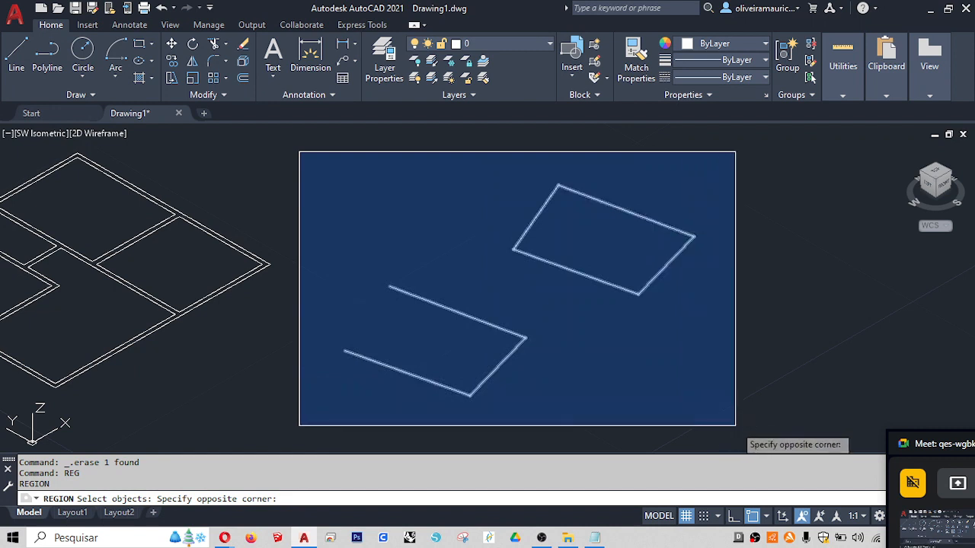
pyautogui.click(735, 426)
pyautogui.press('Return')
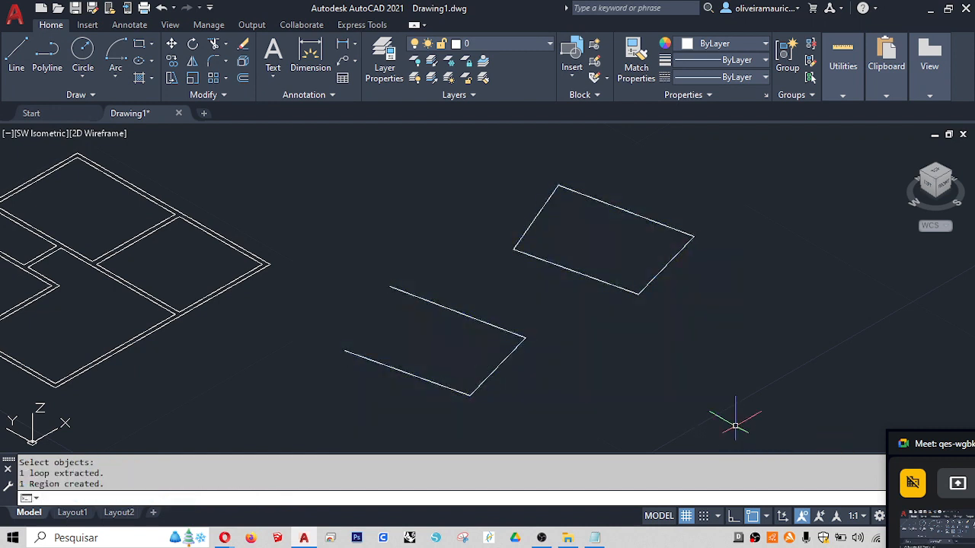
pyautogui.moveTo(105, 484); pyautogui.dragTo(18, 484)
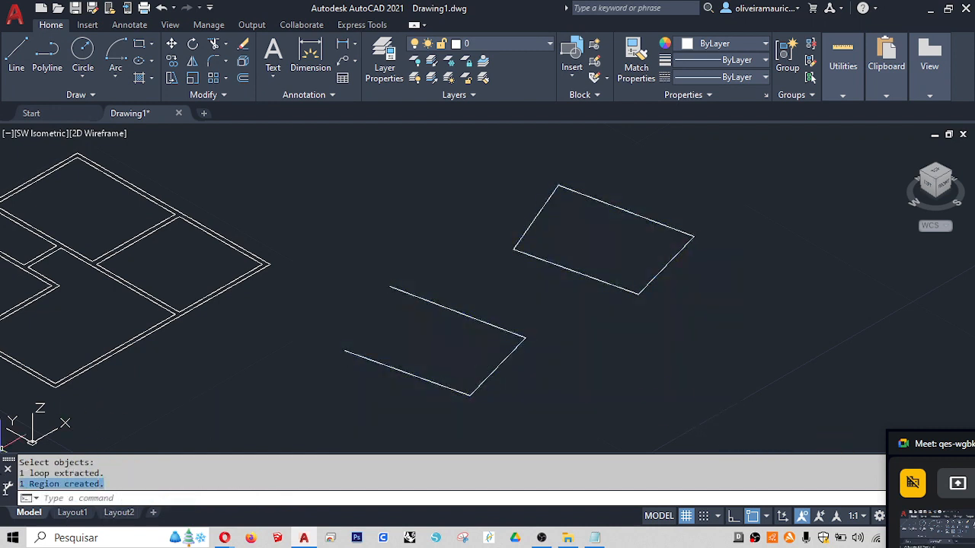
# - Compare the individual lines of the open outline with the closed outline as a single region
pyautogui.click(448, 348)
pyautogui.click(354, 402)
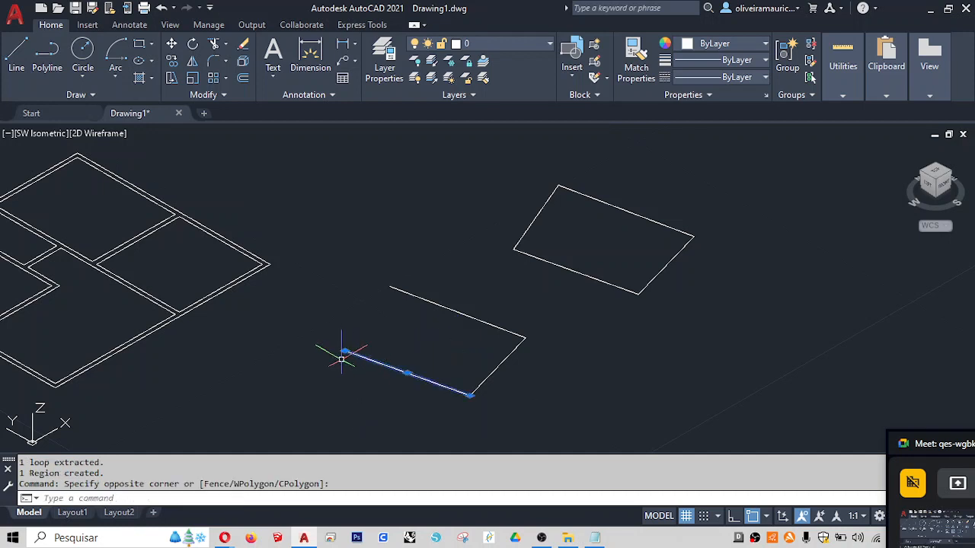
pyautogui.press('Escape')
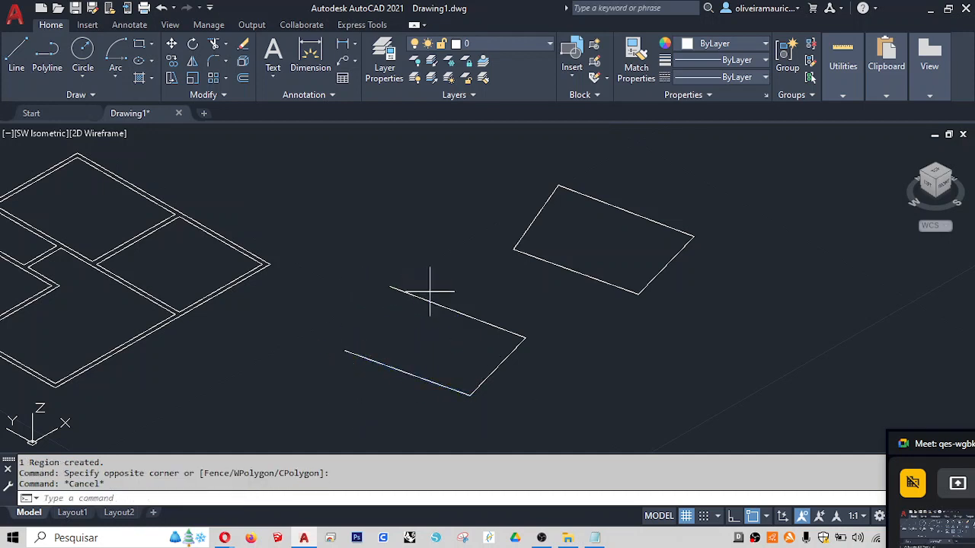
pyautogui.click(432, 291)
pyautogui.click(420, 319)
pyautogui.click(539, 398)
pyautogui.click(471, 346)
pyautogui.press('Escape')
pyautogui.press('Escape')
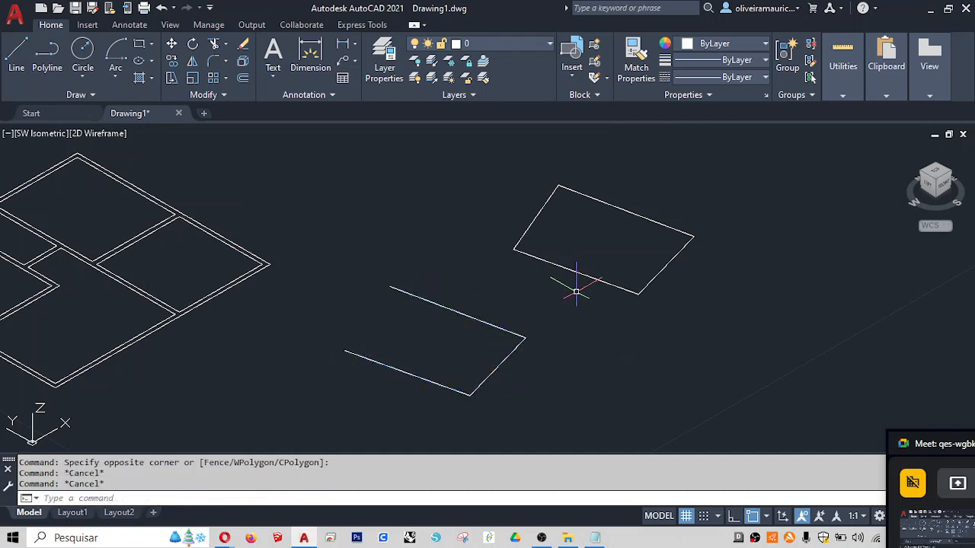
pyautogui.click(562, 281)
pyautogui.click(559, 251)
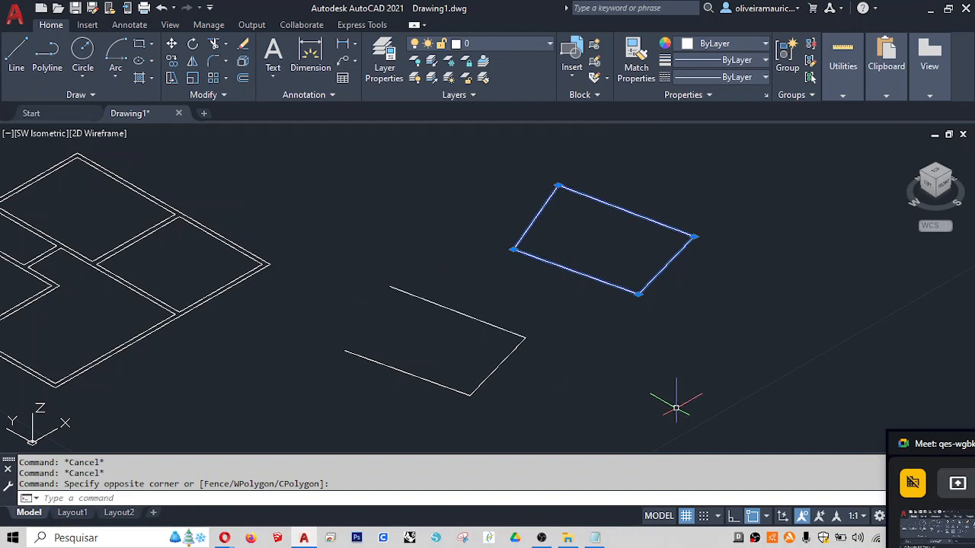
# - Delete the open outline's lines and the closed four-sided region
pyautogui.click(721, 432)
pyautogui.click(449, 212)
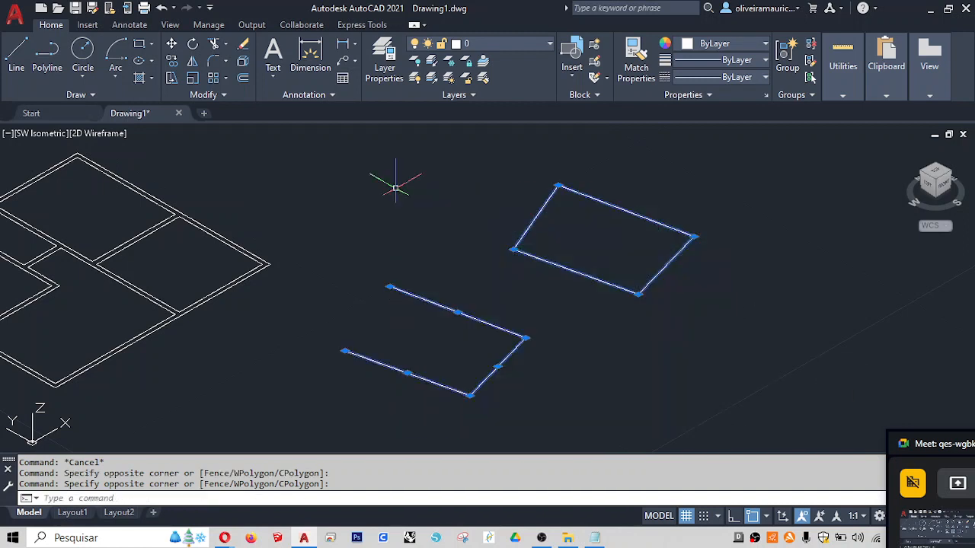
pyautogui.press('Delete')
# - Draw an irregular closed outline of eight connected lines in the empty area beside the floor plan
pyautogui.write('l')
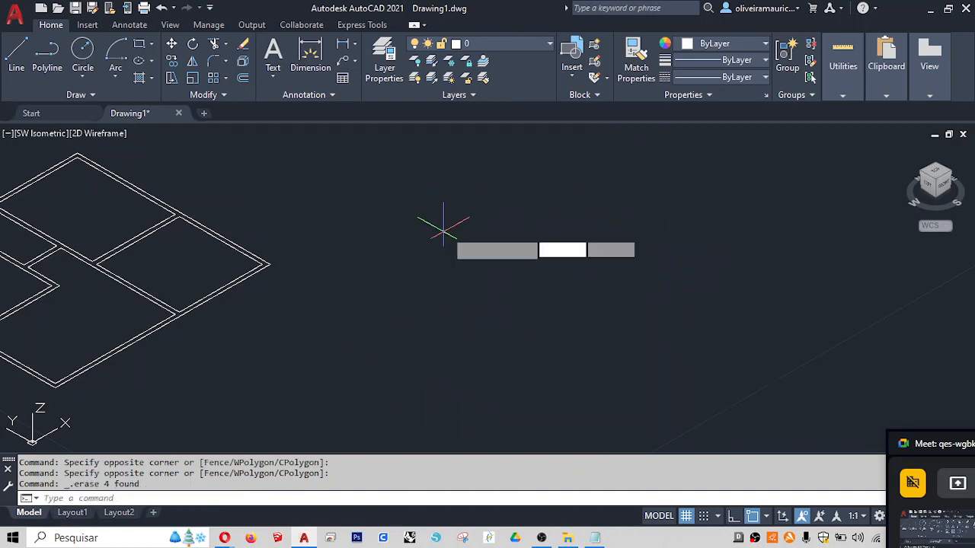
pyautogui.press('Return')
pyautogui.click(446, 230)
pyautogui.click(358, 308)
pyautogui.click(378, 374)
pyautogui.click(457, 358)
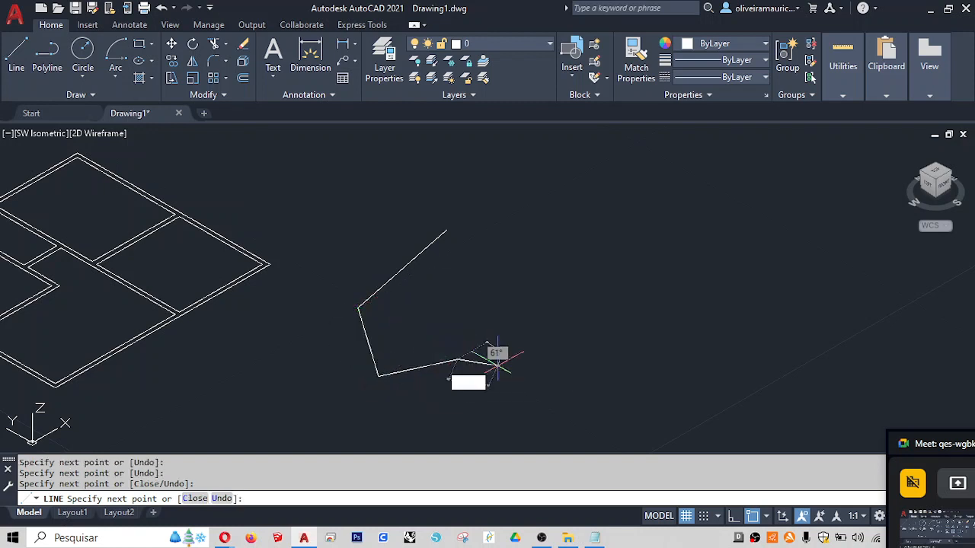
pyautogui.click(542, 388)
pyautogui.click(639, 333)
pyautogui.click(661, 257)
pyautogui.click(470, 296)
pyautogui.click(447, 230)
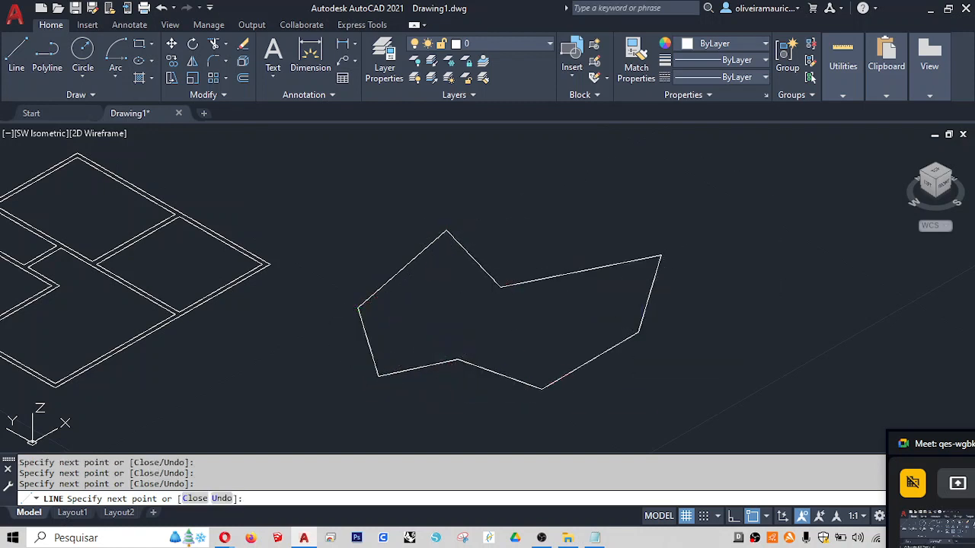
pyautogui.press('Escape')
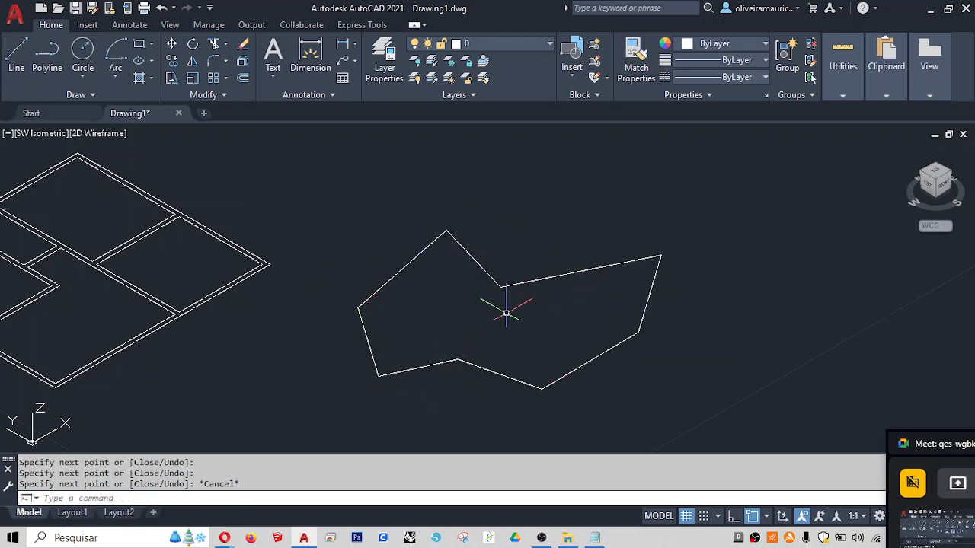
# - Convert the irregular eight-sided outline into a region
pyautogui.write('REG')
pyautogui.press('Return')
pyautogui.click(331, 178)
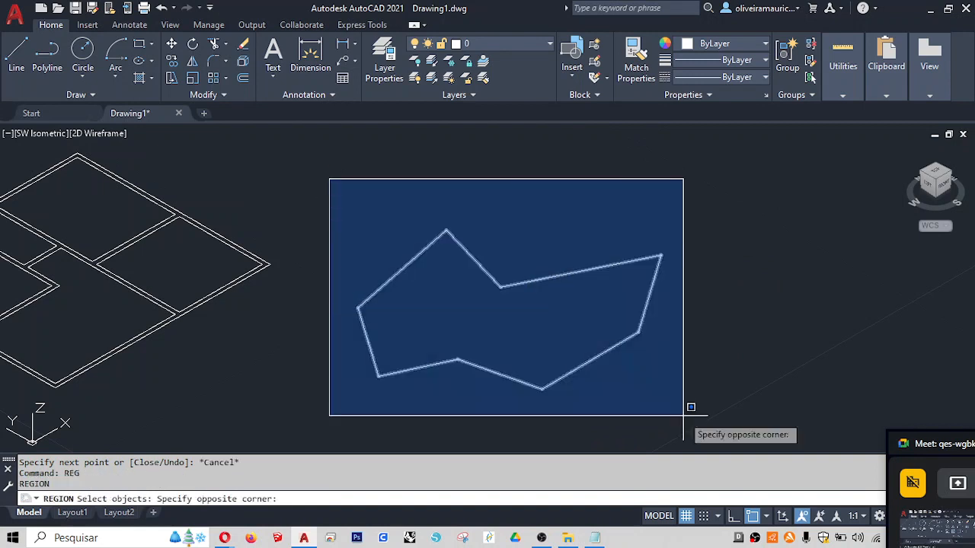
pyautogui.click(719, 424)
pyautogui.press('Return')
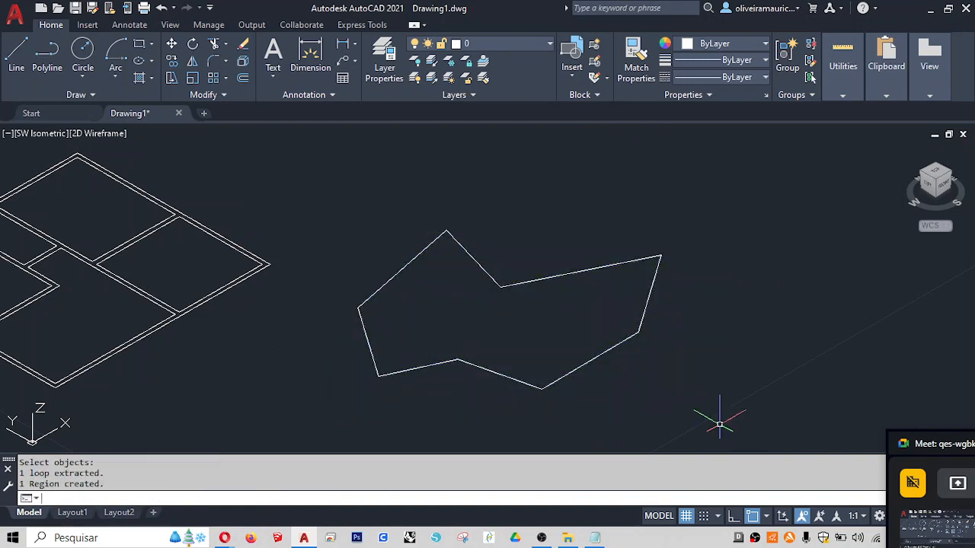
pyautogui.moveTo(21, 486); pyautogui.dragTo(105, 486)
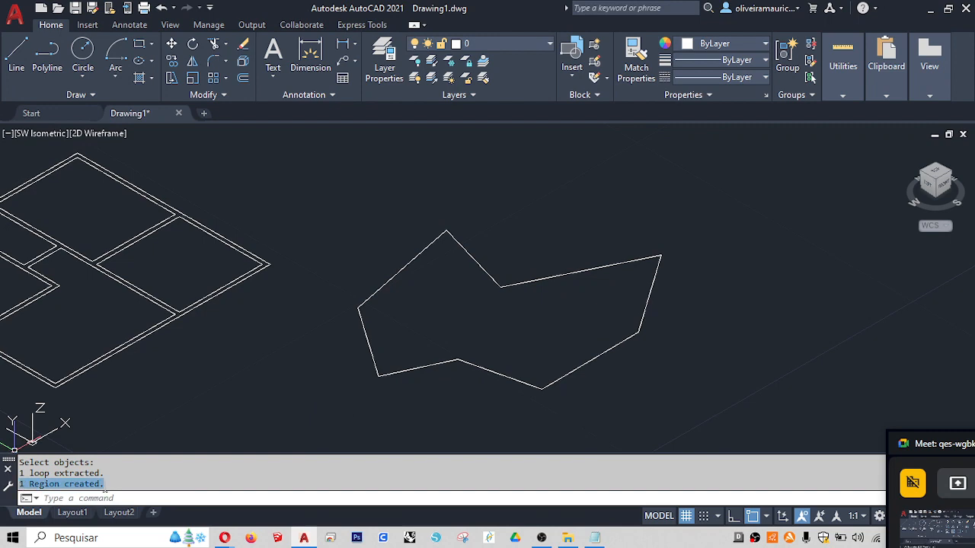
pyautogui.click(506, 355)
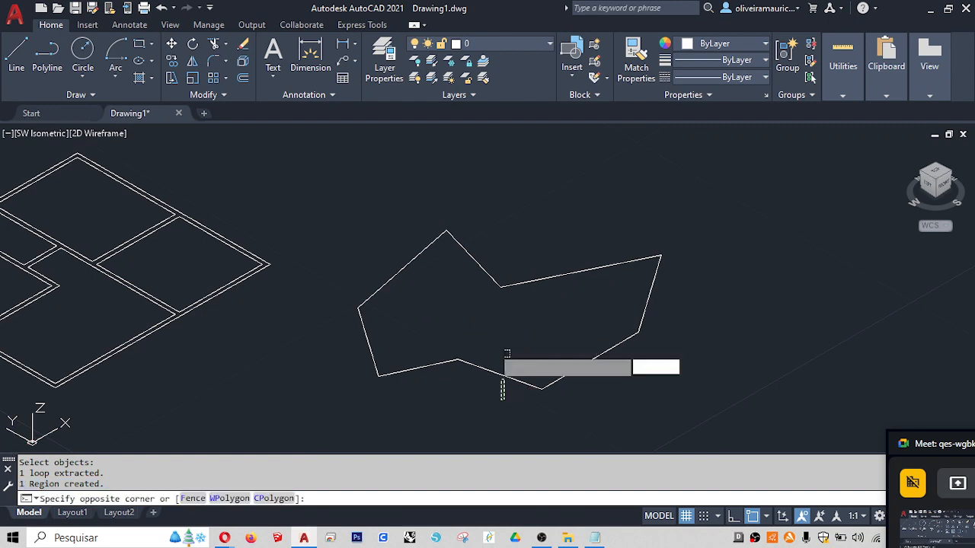
# - Delete the irregular eight-sided region beside the floor plan
pyautogui.click(492, 344)
pyautogui.press('Delete')
pyautogui.moveTo(185, 312); pyautogui.dragTo(562, 323, button='middle')
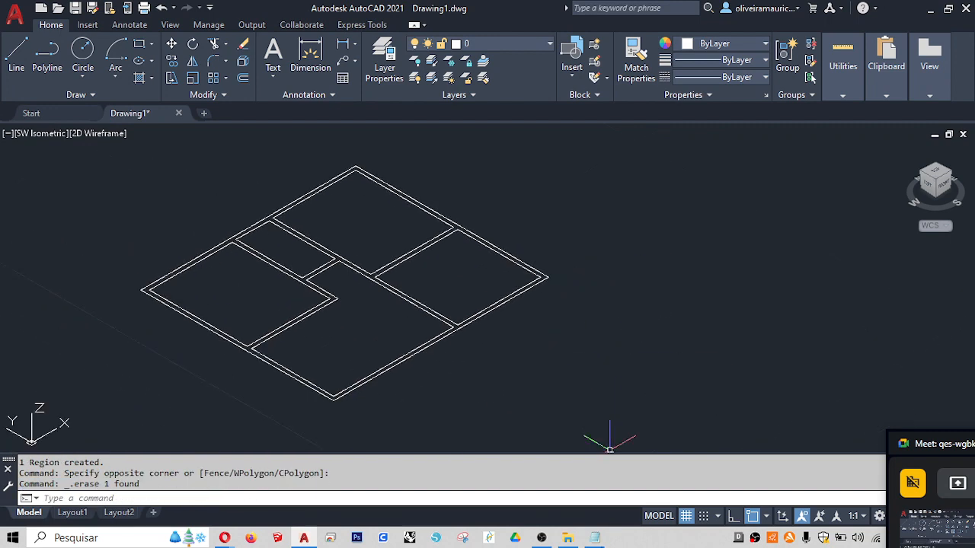
# - Switch to Notepad, add "EXT (extrude)" below the region entry in the command list, and return to AutoCAD
pyautogui.click(595, 538)
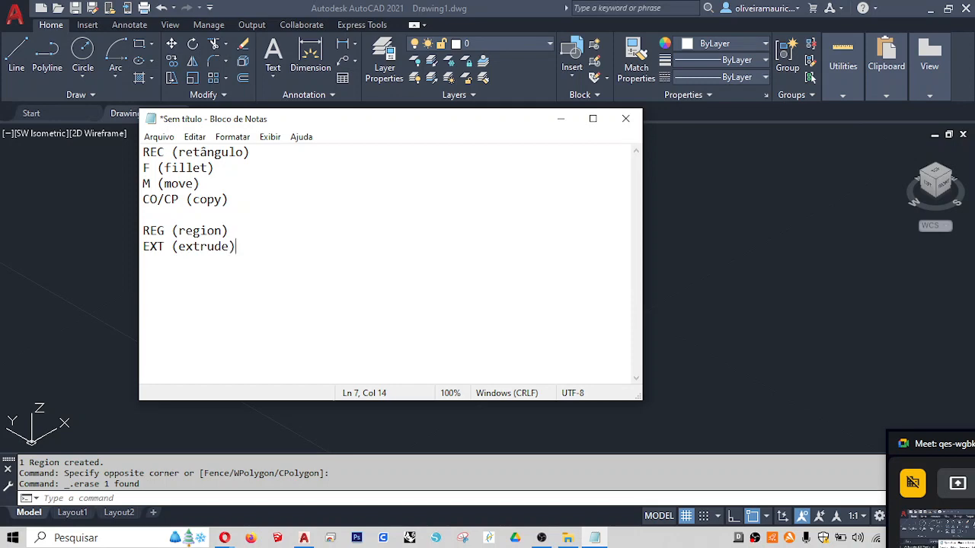
pyautogui.click(730, 224)
pyautogui.press('Escape')
pyautogui.press('Escape')
# - Extrude all six floor plan regions together to a height of 3
pyautogui.scroll(2, 602, 329)
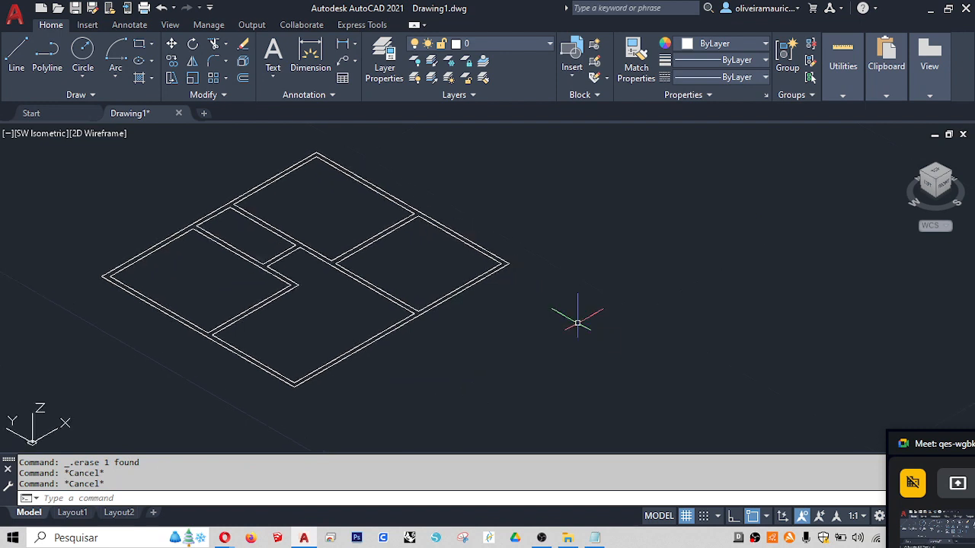
pyautogui.write('extrude')
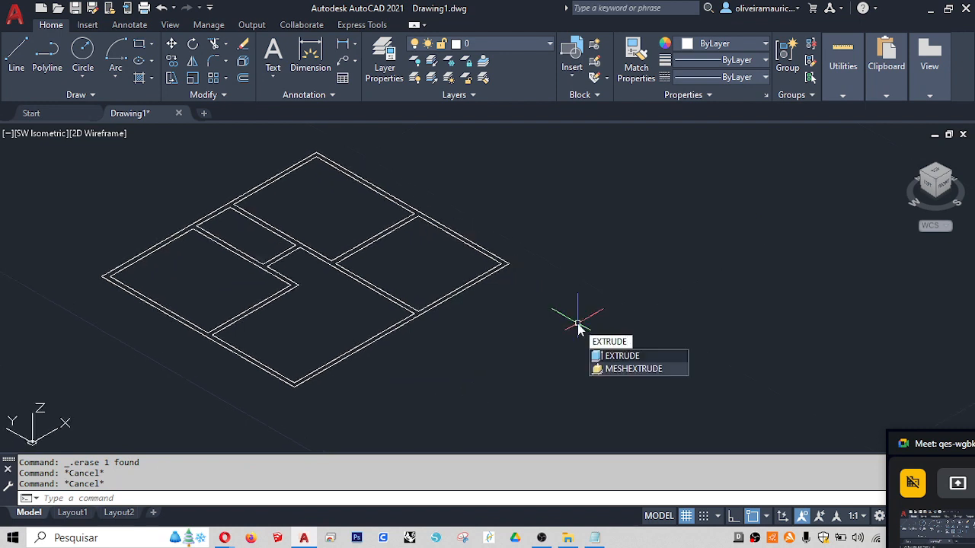
pyautogui.press('Return')
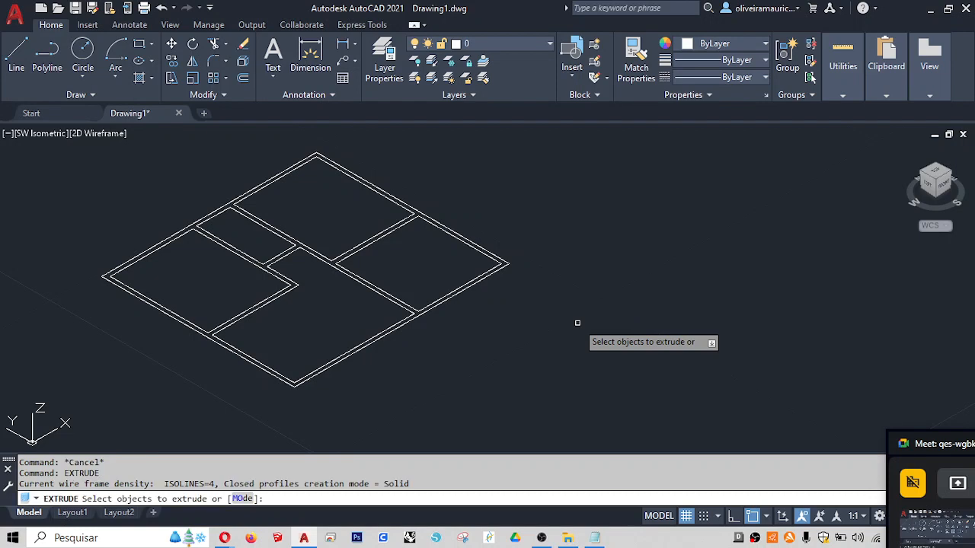
pyautogui.click(624, 363)
pyautogui.click(93, 183)
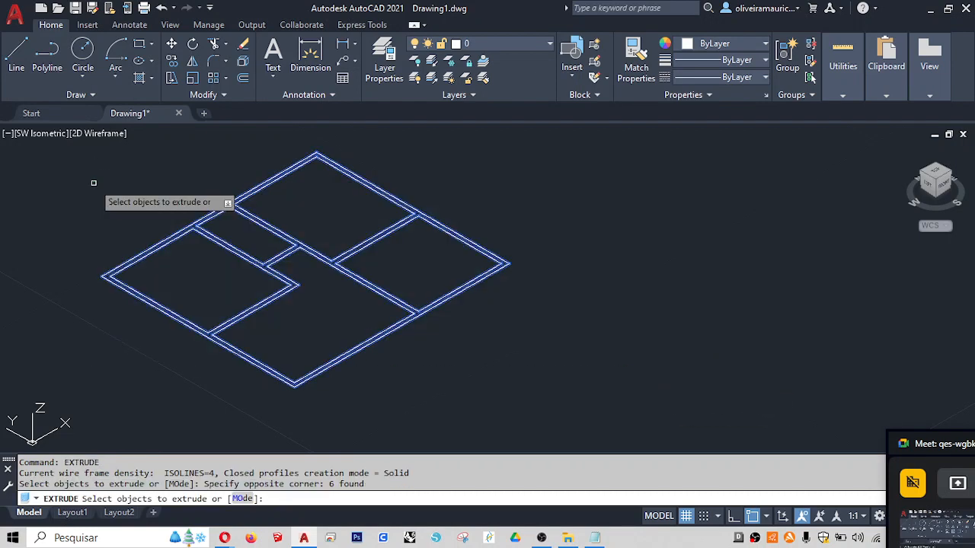
pyautogui.press('Return')
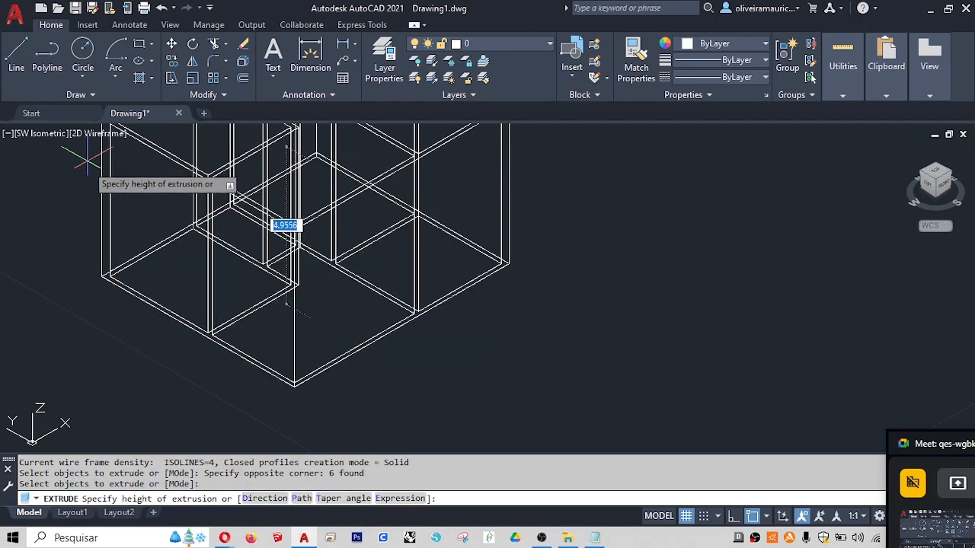
pyautogui.write('3')
pyautogui.press('Return')
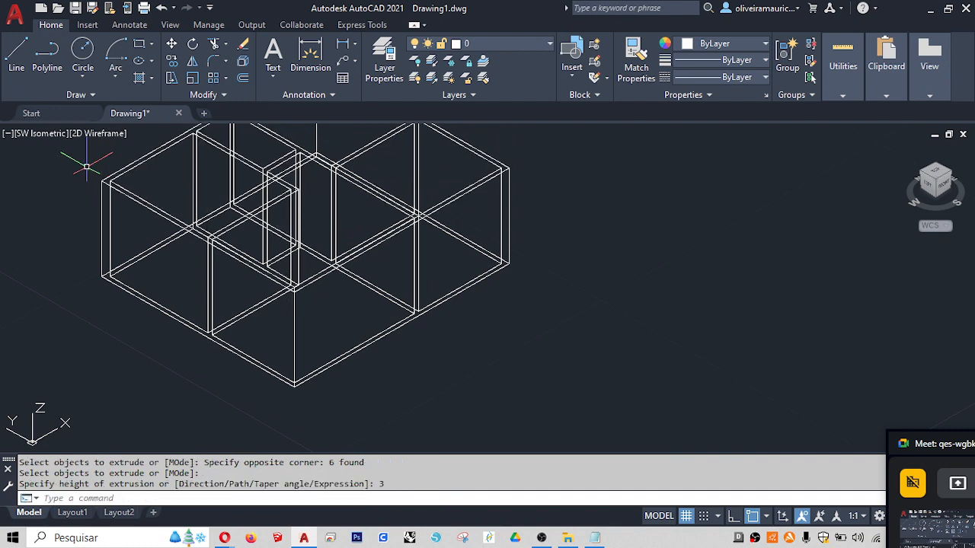
# - Examine the extruded floor plan walls from the southeast isometric view and from a freely orbited angle above the rooms
pyautogui.scroll(-2, 190, 235)
pyautogui.scroll(1, 191, 263)
pyautogui.scroll(1, 130, 251)
pyautogui.scroll(-1, 145, 258)
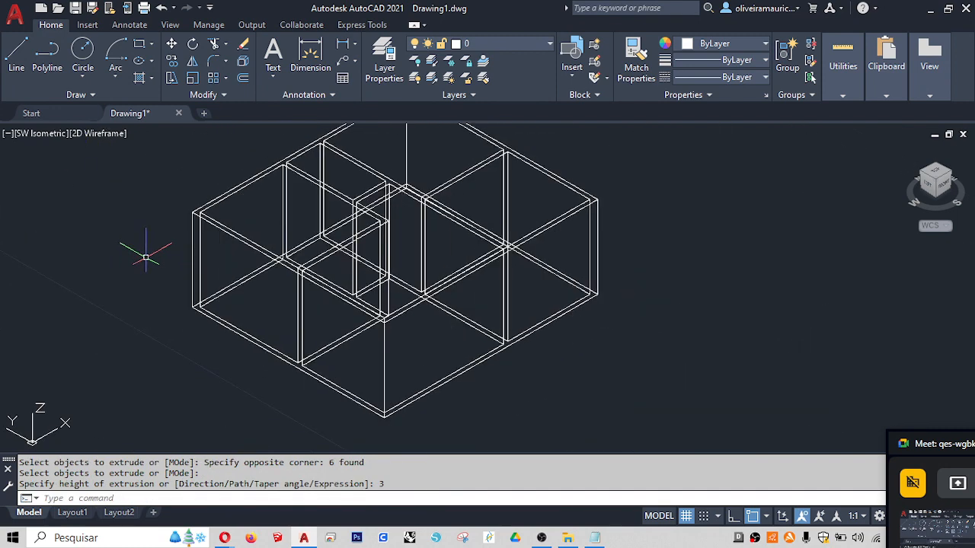
pyautogui.moveTo(146, 258); pyautogui.dragTo(146, 268, button='middle')
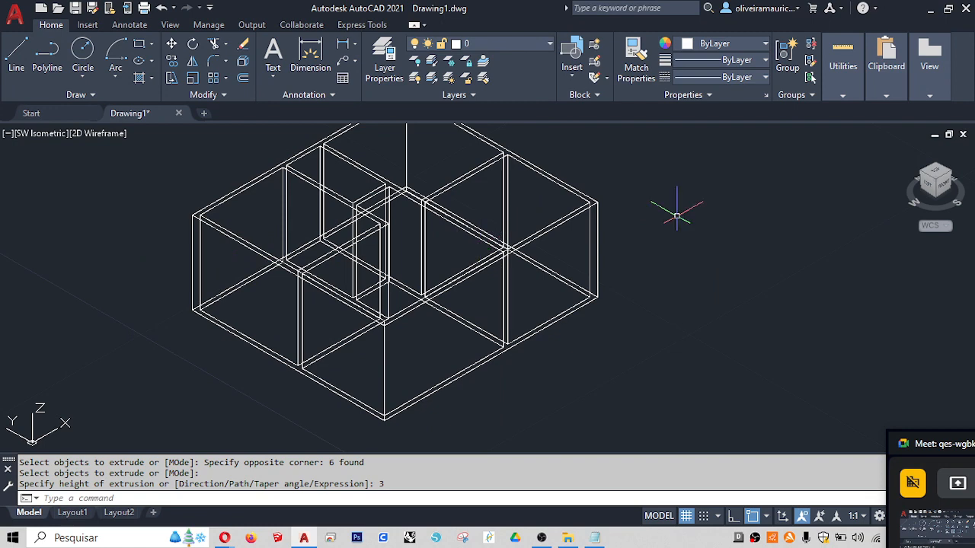
pyautogui.click(954, 178)
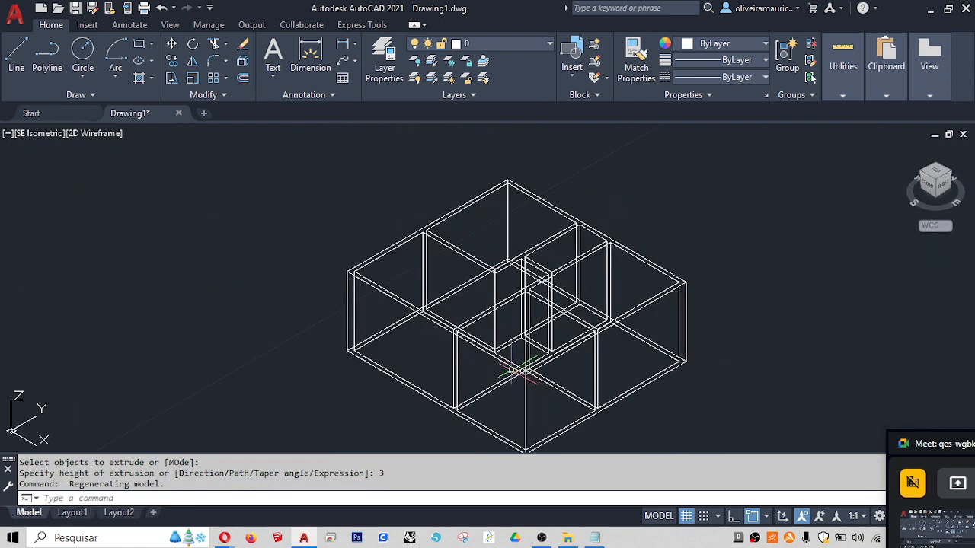
pyautogui.moveTo(507, 370); pyautogui.dragTo(456, 352, button='middle')
pyautogui.scroll(-5, 333, 310)
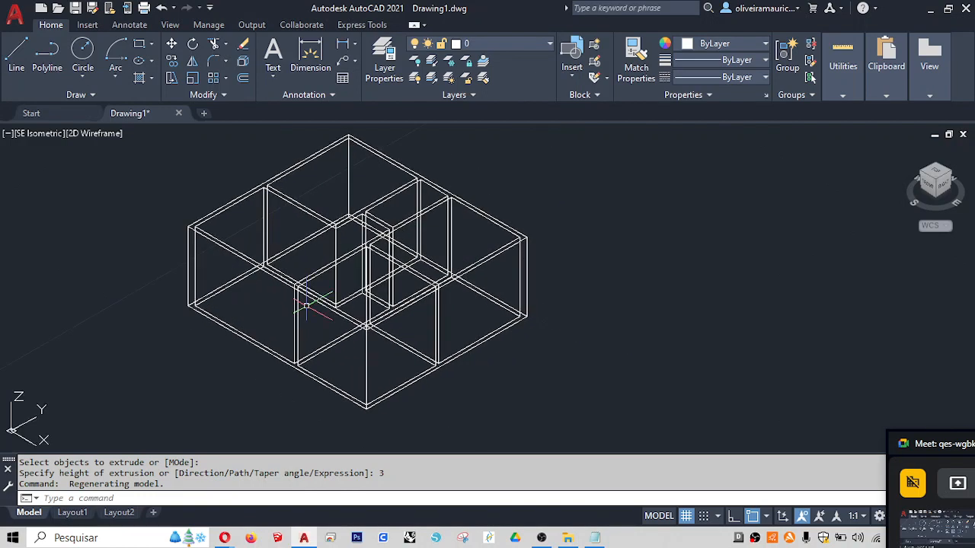
pyautogui.scroll(7, 316, 292)
pyautogui.scroll(-2, 316, 290)
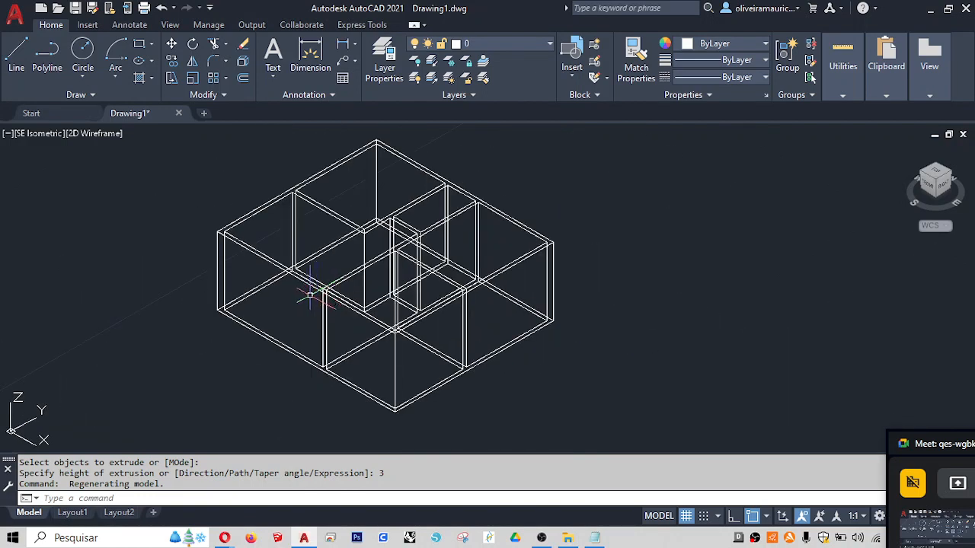
pyautogui.moveTo(398, 315); pyautogui.dragTo(492, 309, button='middle')
pyautogui.moveTo(584, 311); pyautogui.dragTo(503, 306, button='middle')
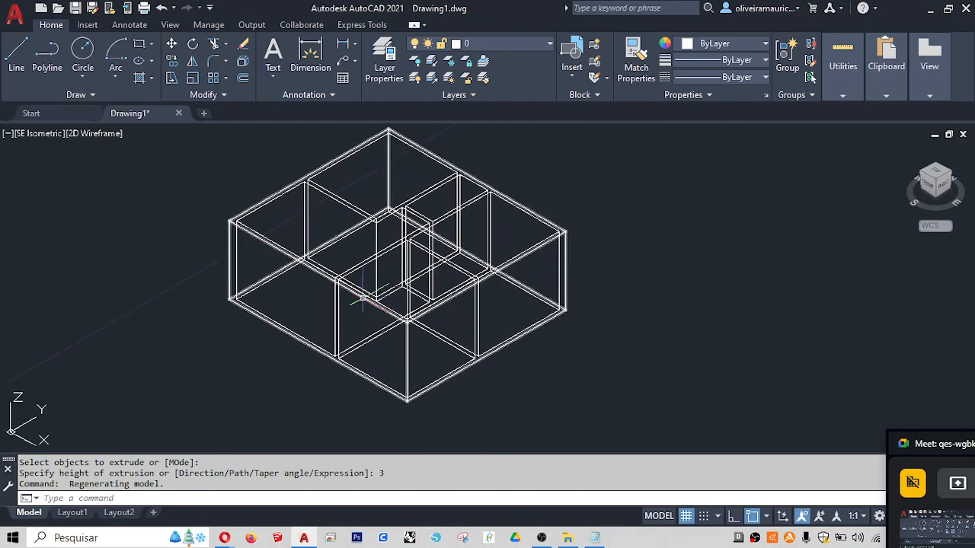
pyautogui.moveTo(363, 298)
pyautogui.mouseDown(button='middle')
pyautogui.moveTo(402, 305)
pyautogui.moveTo(348, 312)
pyautogui.moveTo(405, 304)
pyautogui.moveTo(373, 302)
pyautogui.mouseUp(button='middle')
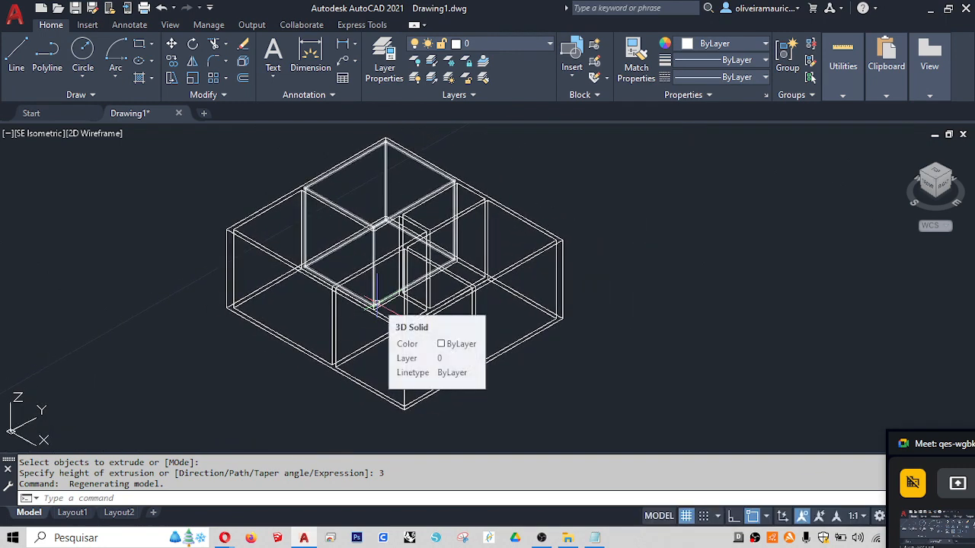
pyautogui.keyDown('shift'); pyautogui.moveTo(301, 307); pyautogui.dragTo(449, 362, button='middle'); pyautogui.keyUp('shift')
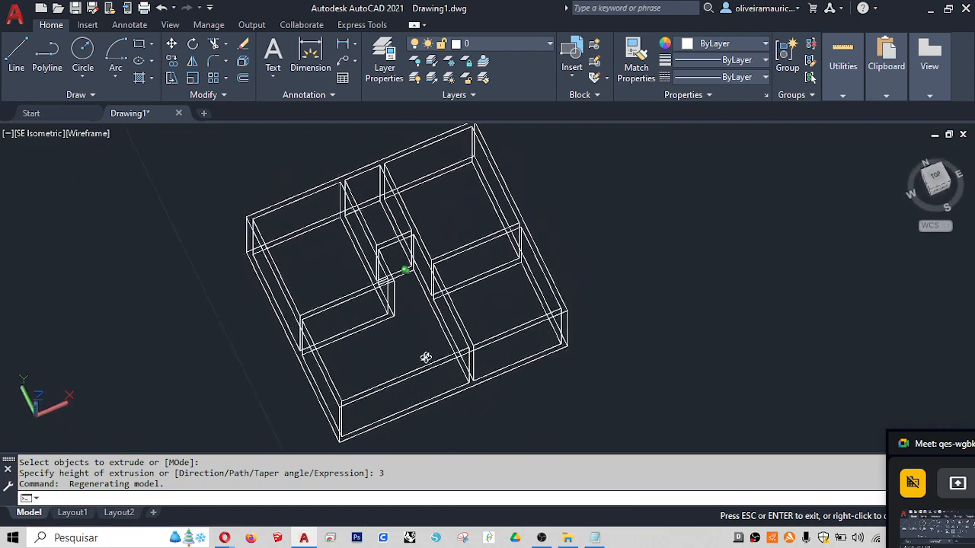
pyautogui.keyDown('shift'); pyautogui.moveTo(449, 288); pyautogui.dragTo(407, 275, button='middle'); pyautogui.keyUp('shift')
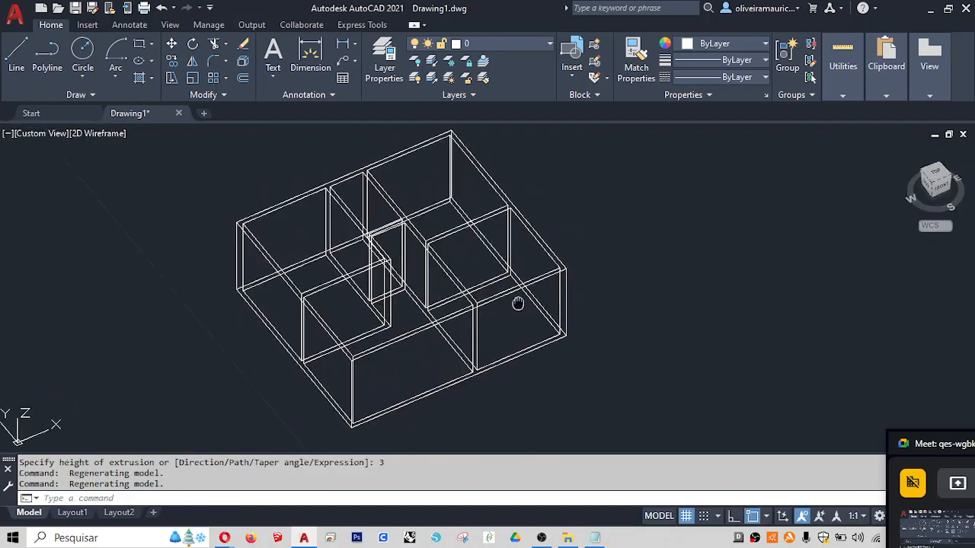
pyautogui.moveTo(518, 304); pyautogui.dragTo(459, 326, button='middle')
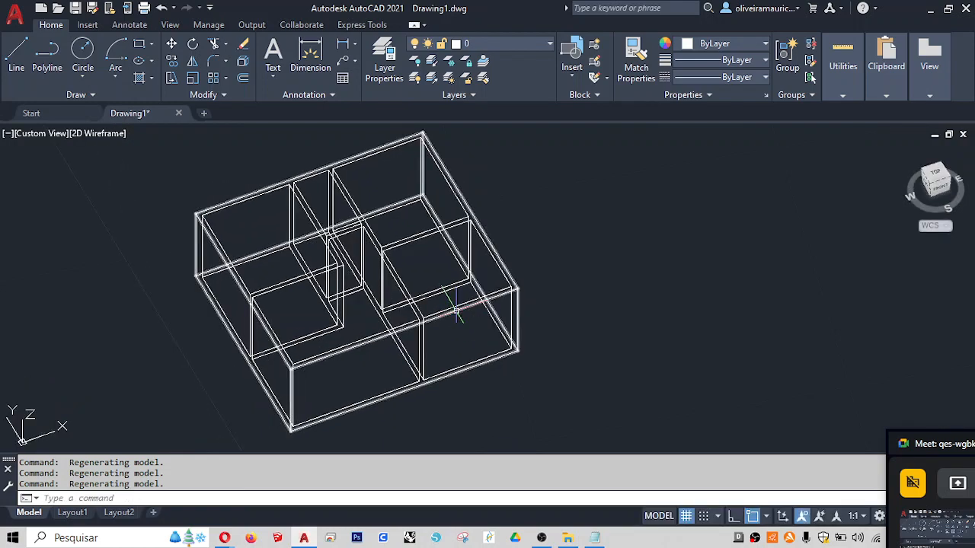
# - Switch to the Google Meet window and read the in-call chat messages, enlarging the window for the full conversation
pyautogui.moveTo(922, 444); pyautogui.dragTo(518, 143)
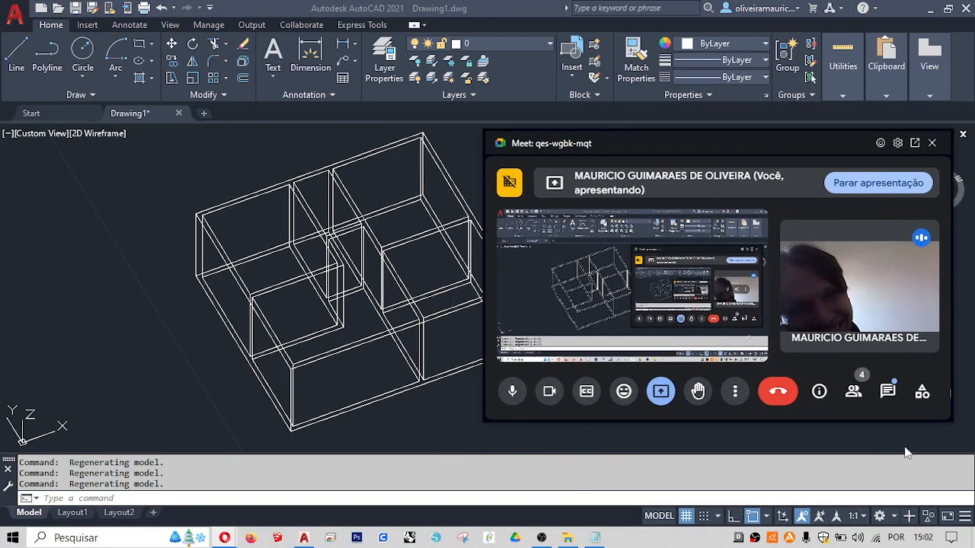
pyautogui.click(888, 392)
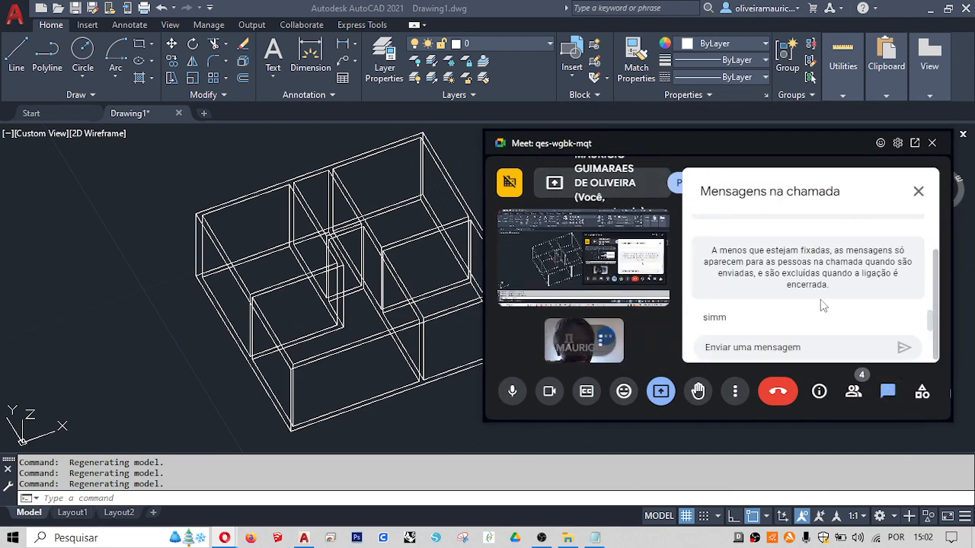
pyautogui.scroll(1, 823, 307)
pyautogui.scroll(-1, 828, 300)
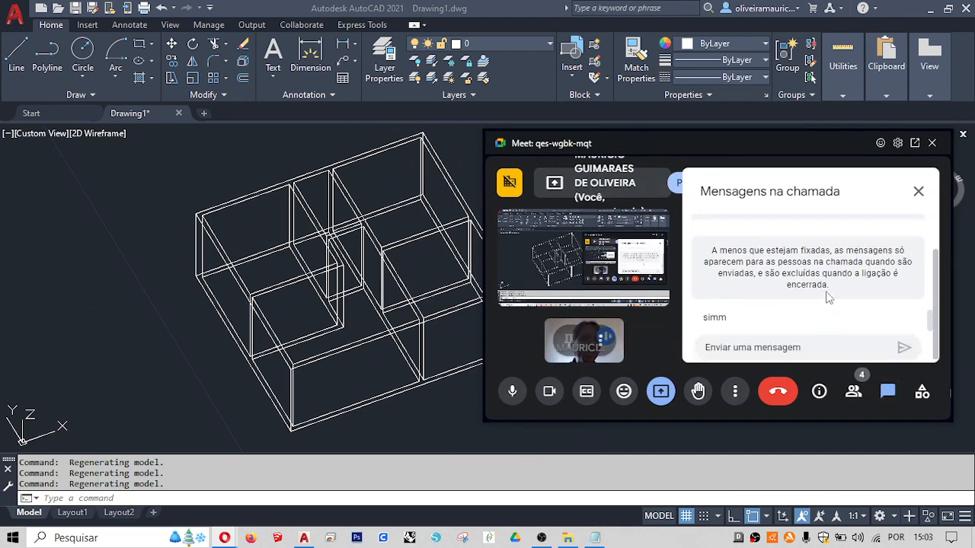
pyautogui.click(921, 192)
pyautogui.moveTo(754, 144); pyautogui.dragTo(1, 169)
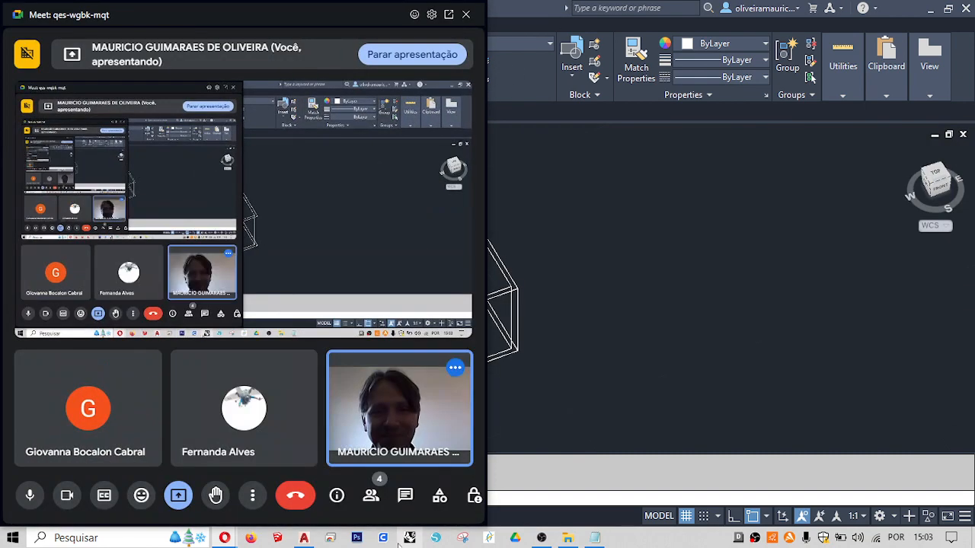
pyautogui.click(404, 496)
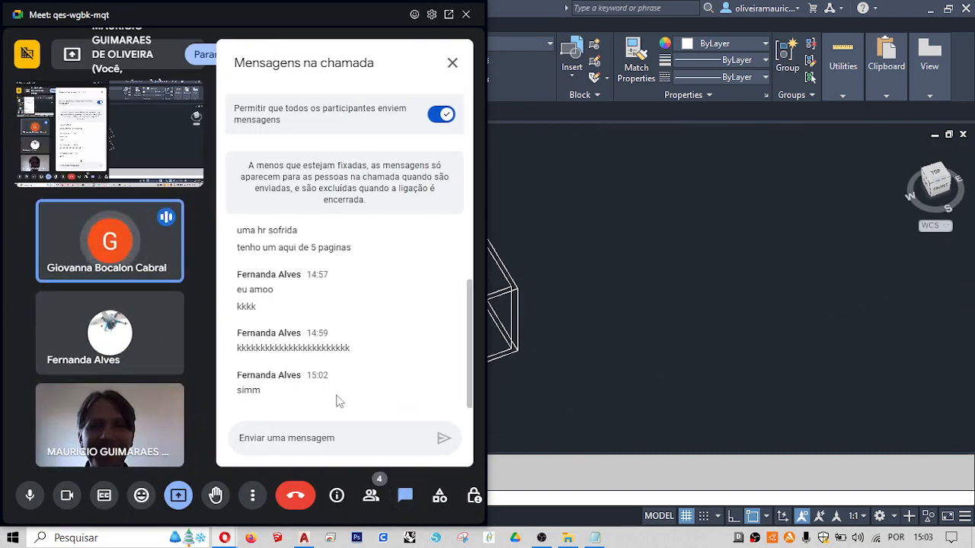
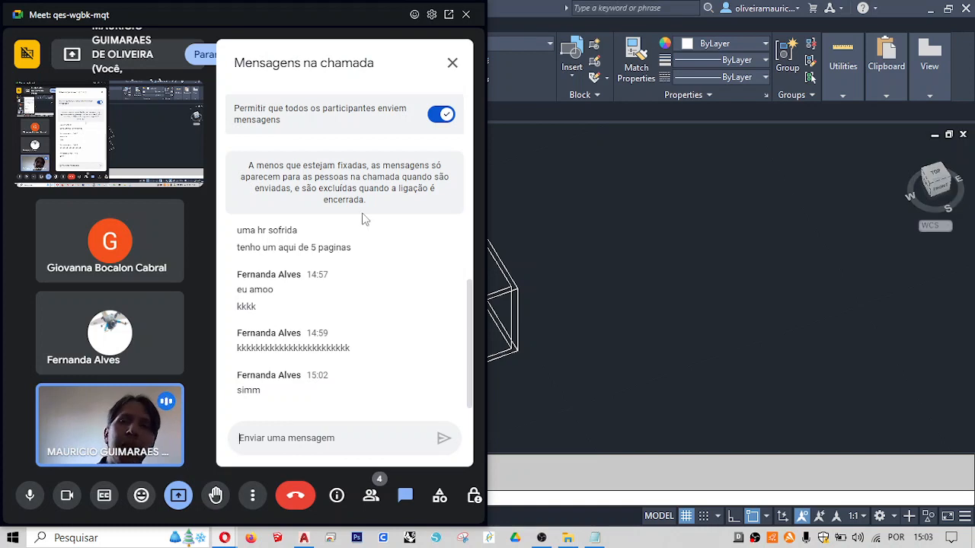
# - Restore the Meet window to its smaller size and move it aside so the extruded model is uncovered
pyautogui.click(574, 194)
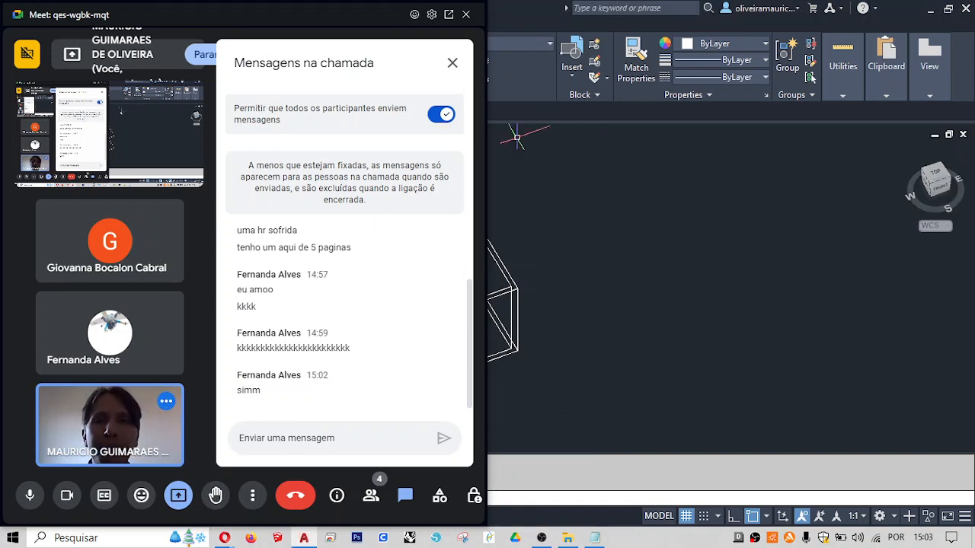
pyautogui.moveTo(249, 15)
pyautogui.mouseDown()
pyautogui.moveTo(319, 132)
pyautogui.moveTo(963, 279)
pyautogui.moveTo(723, 276)
pyautogui.mouseUp()
pyautogui.moveTo(543, 271); pyautogui.dragTo(571, 204)
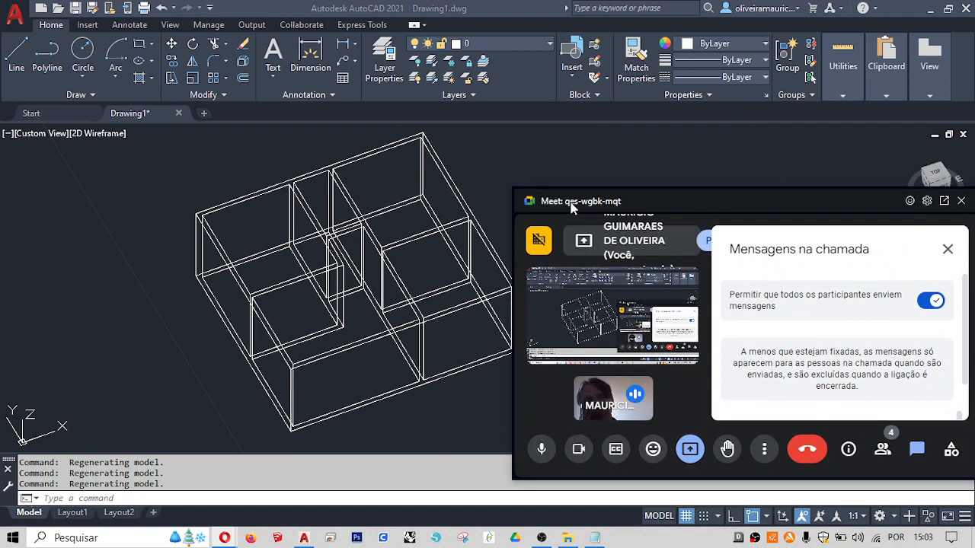
pyautogui.moveTo(571, 207); pyautogui.dragTo(771, 217)
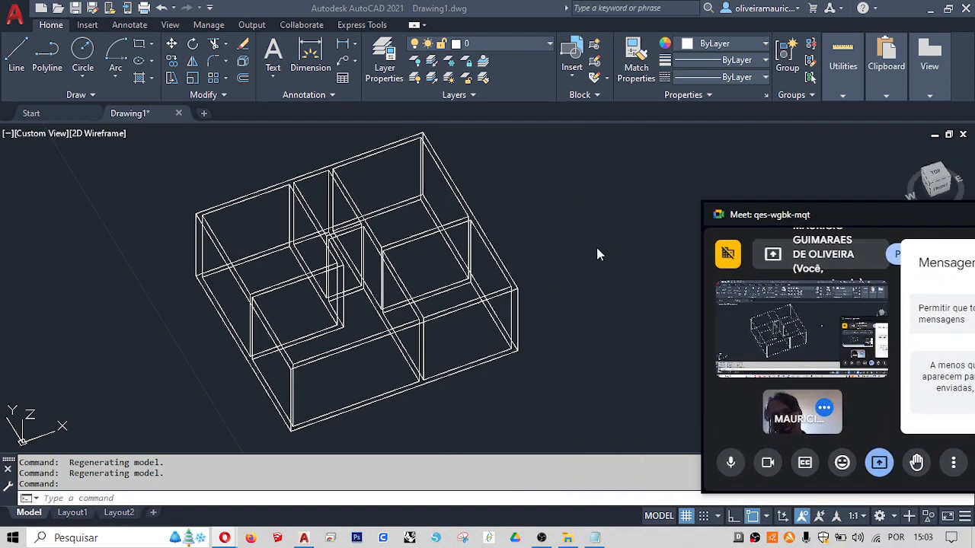
# - Switch to Notepad, add "REV (revolve)" below the extrude entry in the command list, and return to AutoCAD
pyautogui.scroll(-2, 573, 302)
pyautogui.moveTo(573, 302); pyautogui.dragTo(254, 294, button='middle')
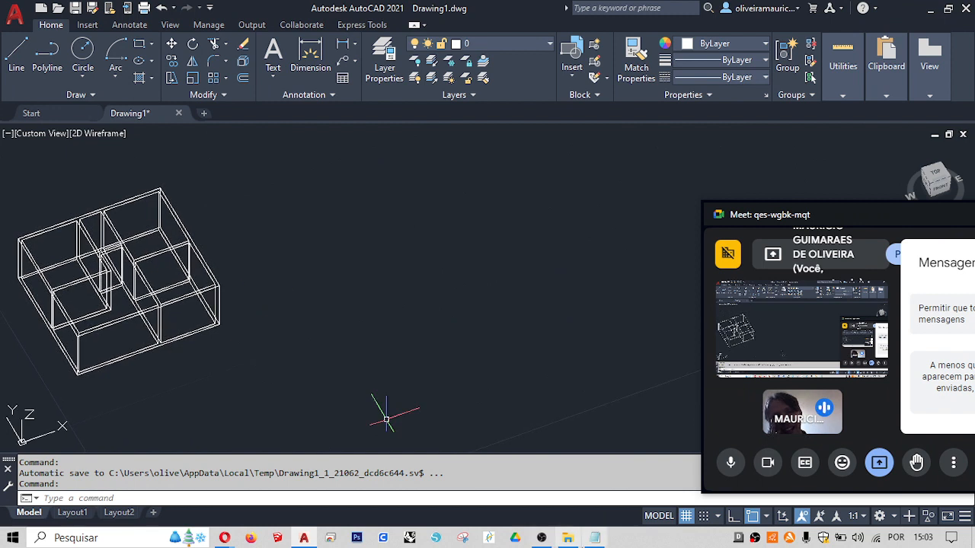
pyautogui.click(593, 537)
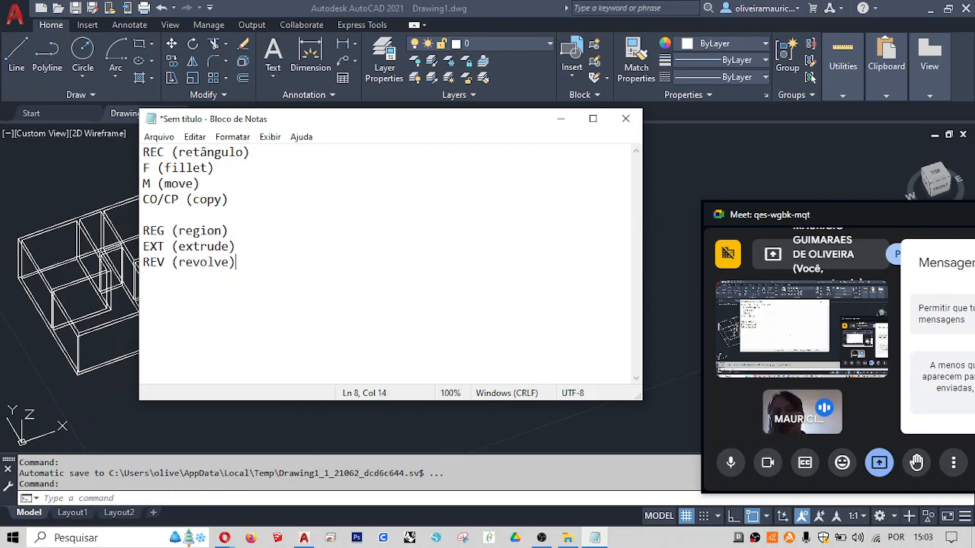
pyautogui.click(412, 435)
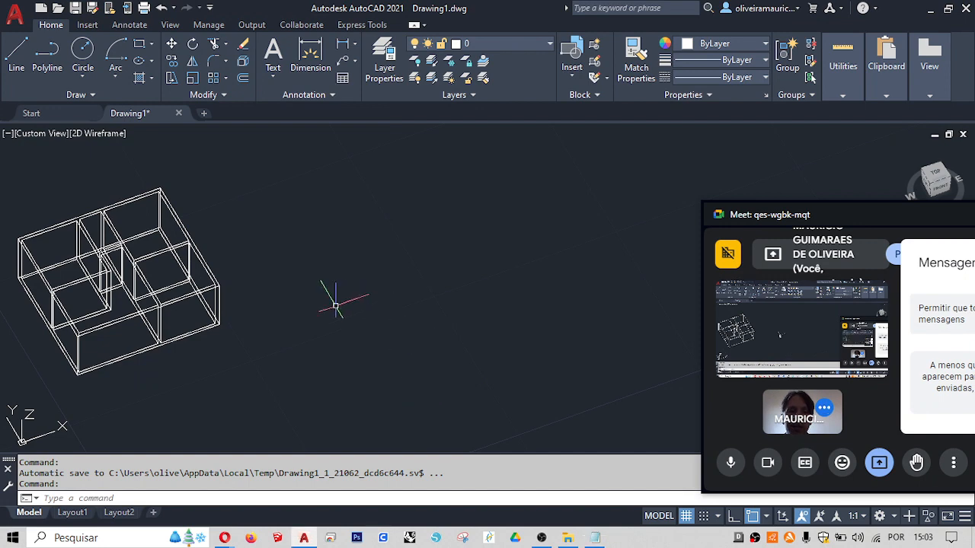
# - In the top view, draw a 3-unit horizontal base line with ortho on and continue it straight up as a tall vertical line
pyautogui.click(936, 179)
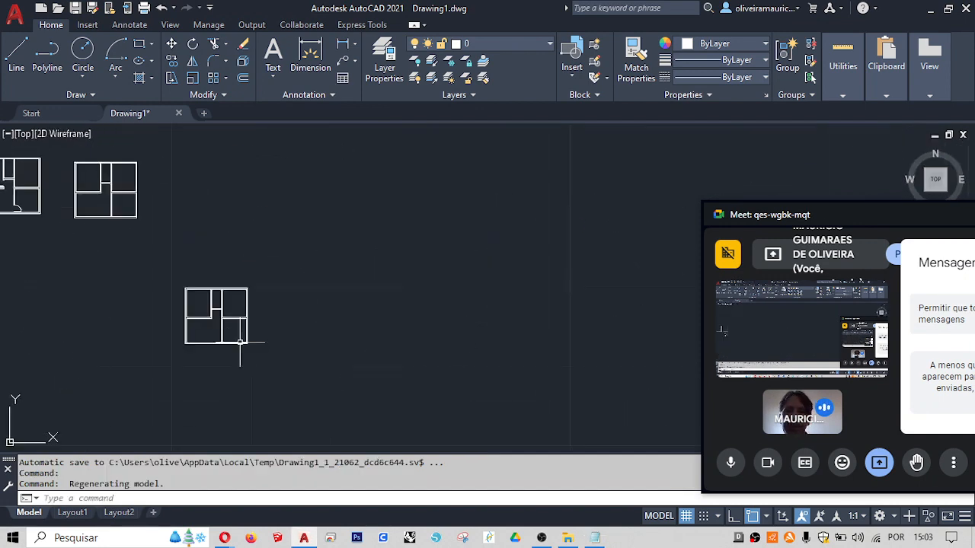
pyautogui.scroll(3, 311, 335)
pyautogui.write('l')
pyautogui.press('Return')
pyautogui.click(276, 358)
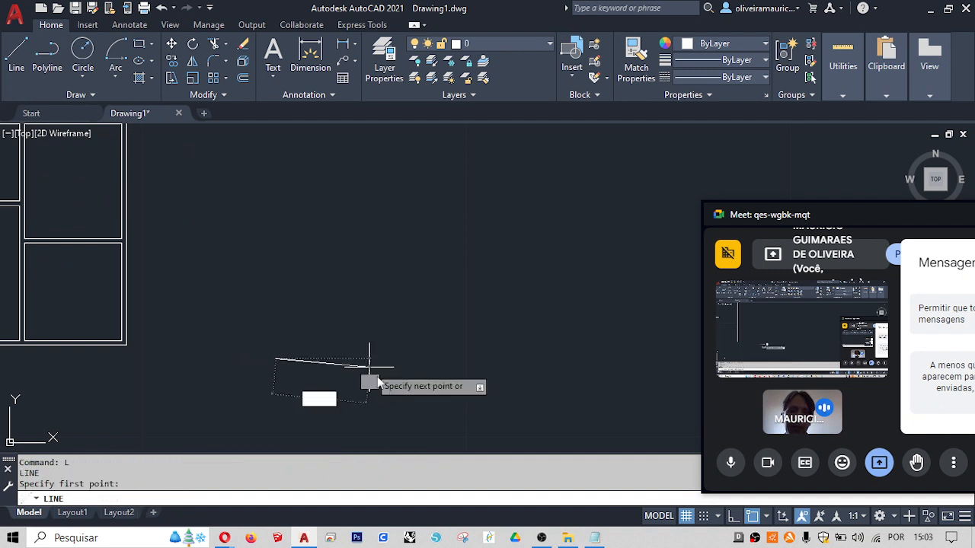
pyautogui.press('F8')
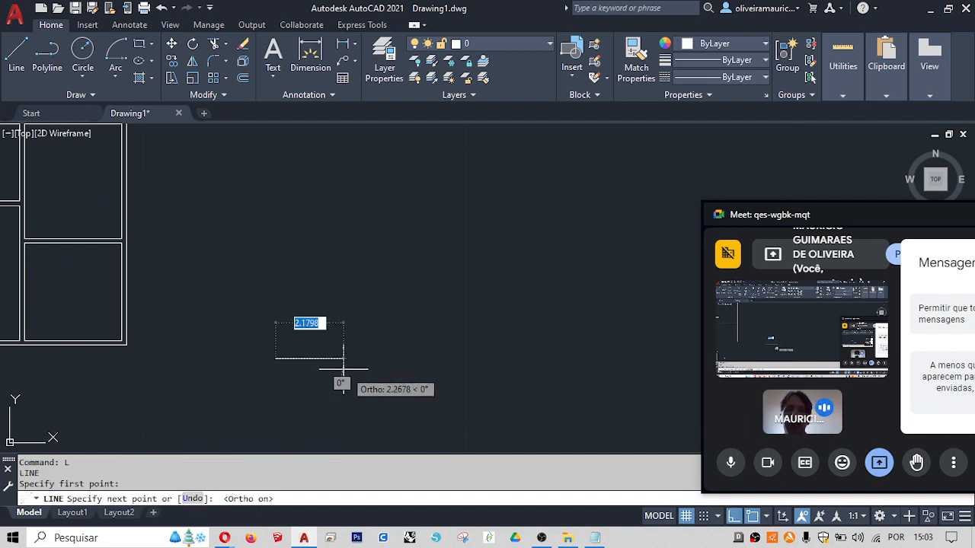
pyautogui.write('3')
pyautogui.press('Return')
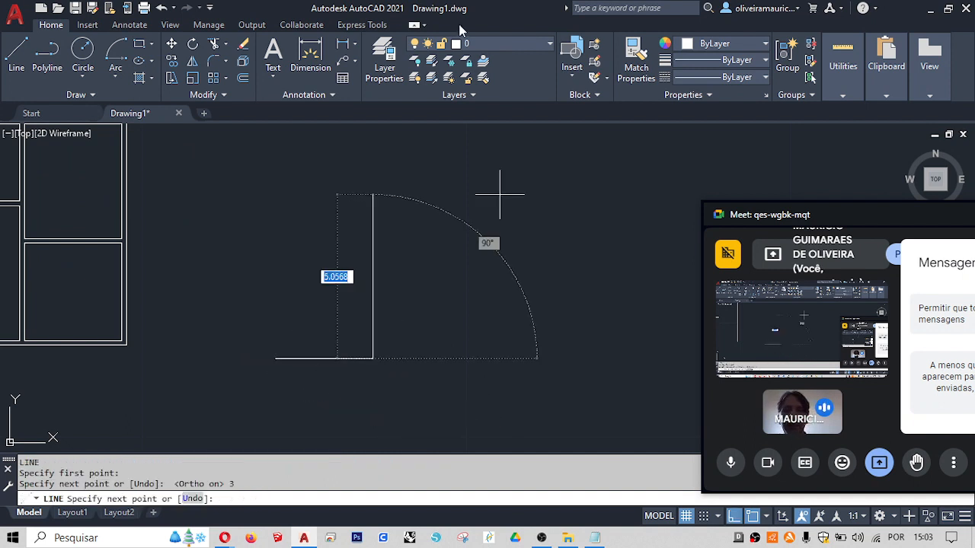
pyautogui.moveTo(360, 141); pyautogui.dragTo(376, 206, button='middle')
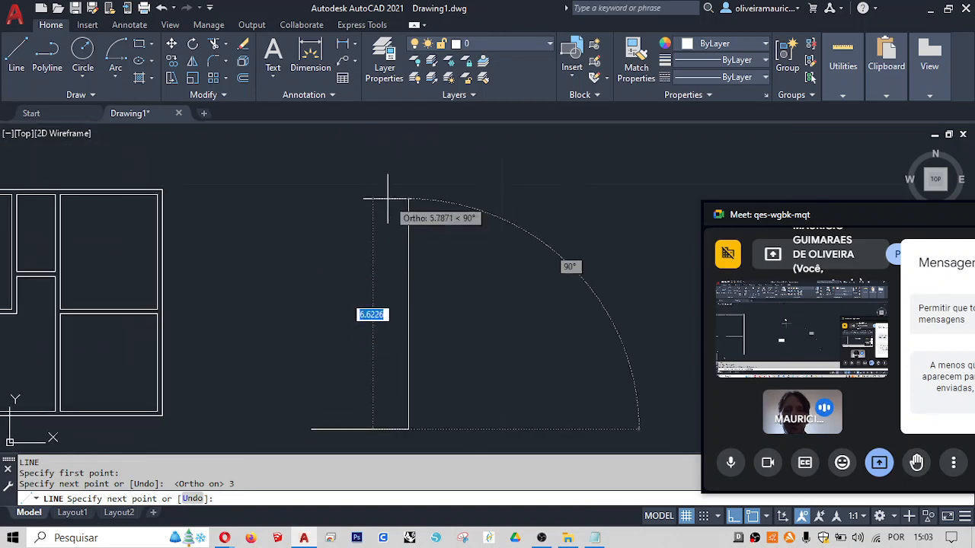
pyautogui.click(386, 183)
pyautogui.press('Return')
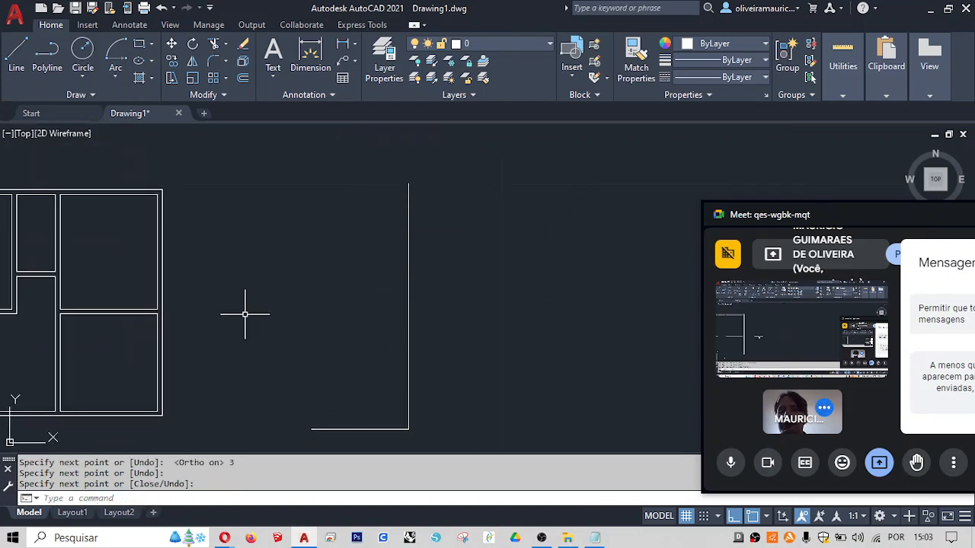
pyautogui.write('ar')
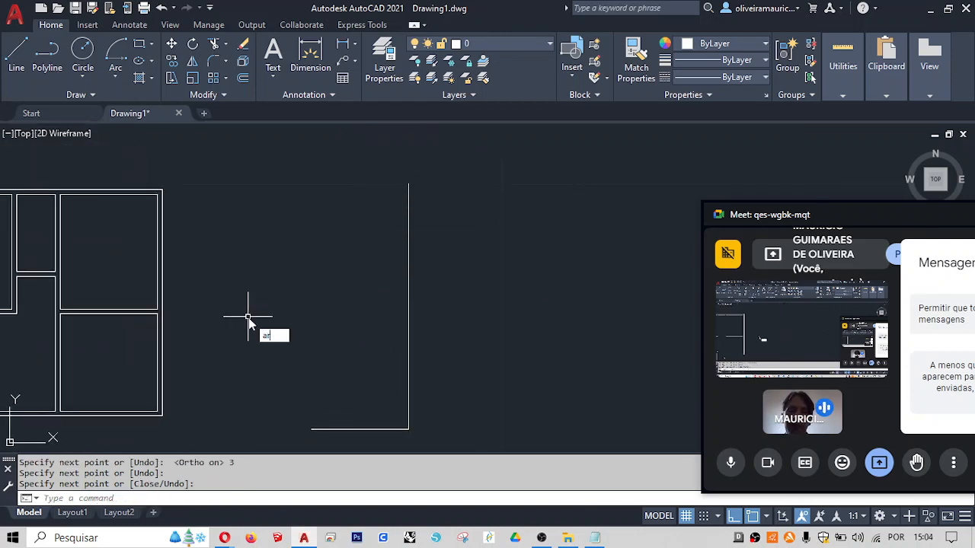
pyautogui.write('c')
pyautogui.press('Return')
pyautogui.click(313, 429)
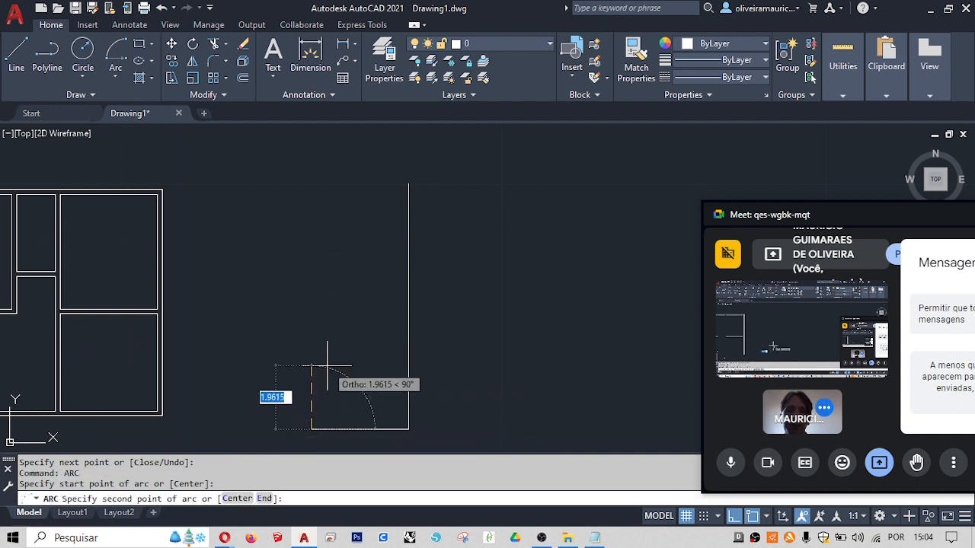
pyautogui.click(324, 378)
pyautogui.press('F8')
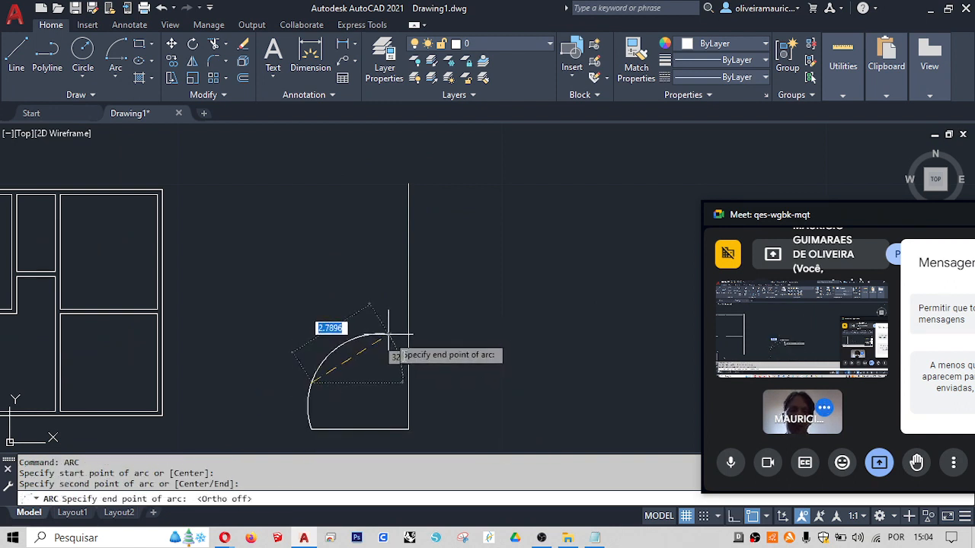
pyautogui.press('Escape')
# - Draw a three-point arc from the free end of the base line, rising across the vertical line
pyautogui.press('Return')
pyautogui.click(312, 428)
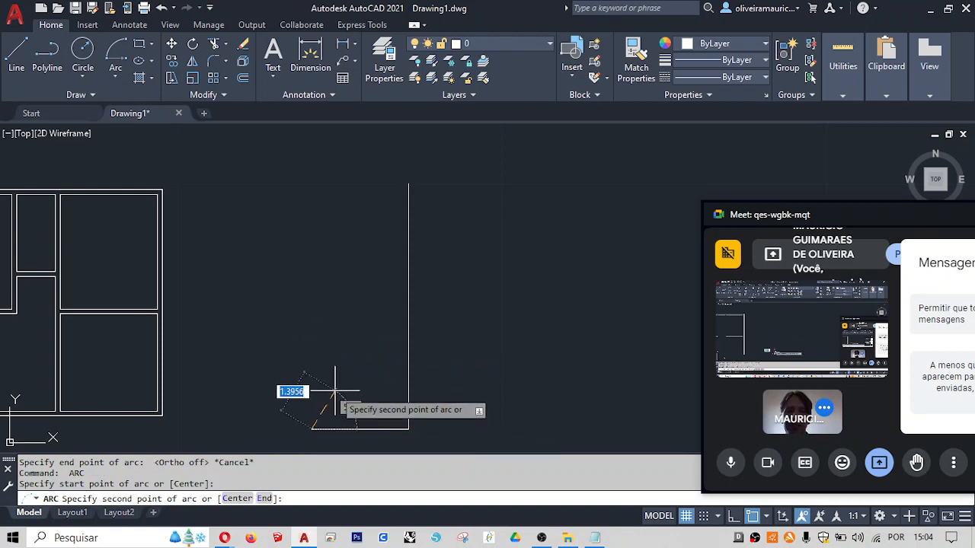
pyautogui.click(335, 391)
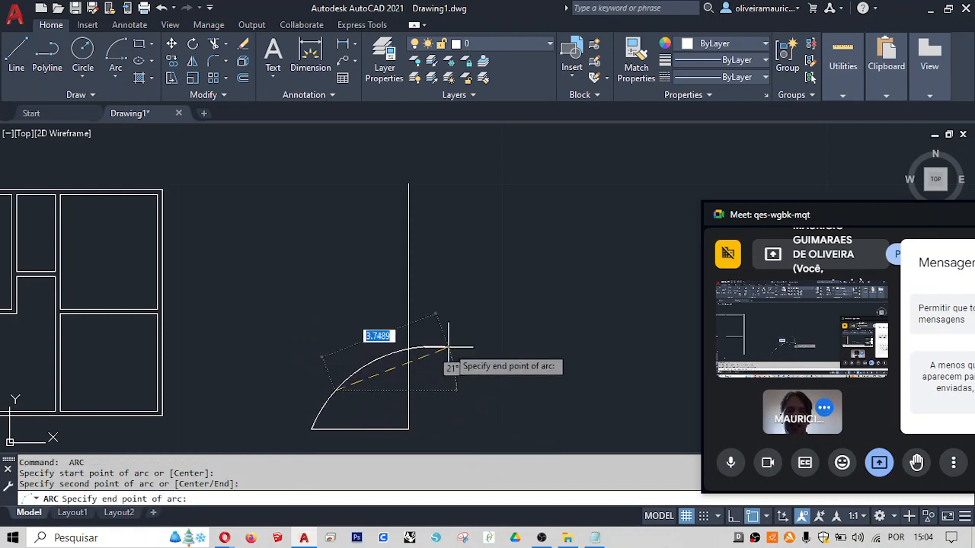
pyautogui.click(408, 352)
# - Draw two more arcs for the profile's outer edge, from just below the lower arc up to the vertical line's upper endpoint
pyautogui.press('Return')
pyautogui.click(370, 375)
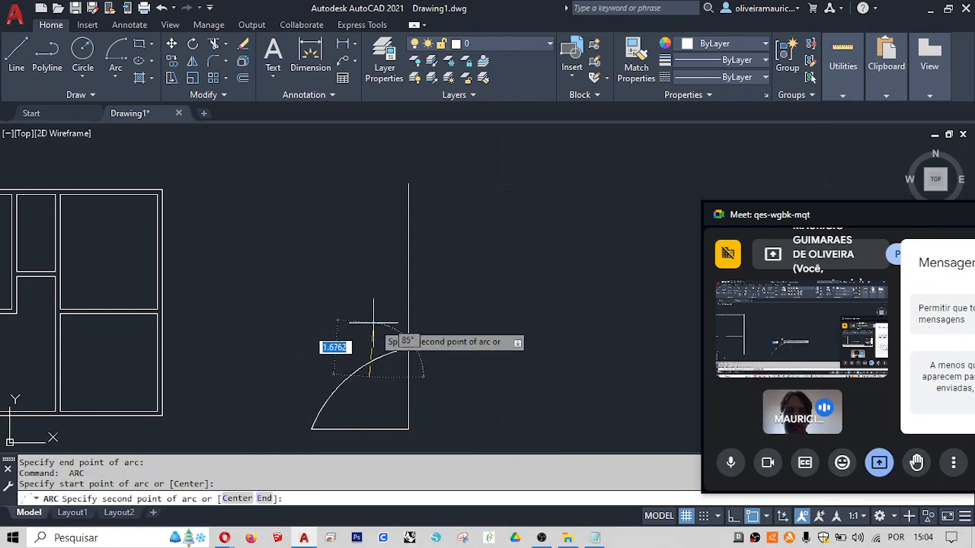
pyautogui.click(373, 323)
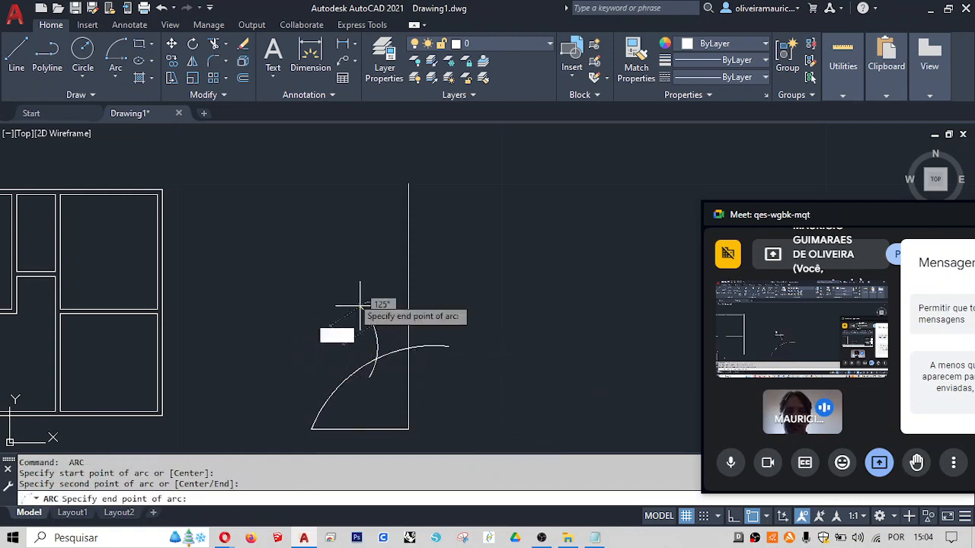
pyautogui.click(331, 246)
pyautogui.press('Return')
pyautogui.click(332, 244)
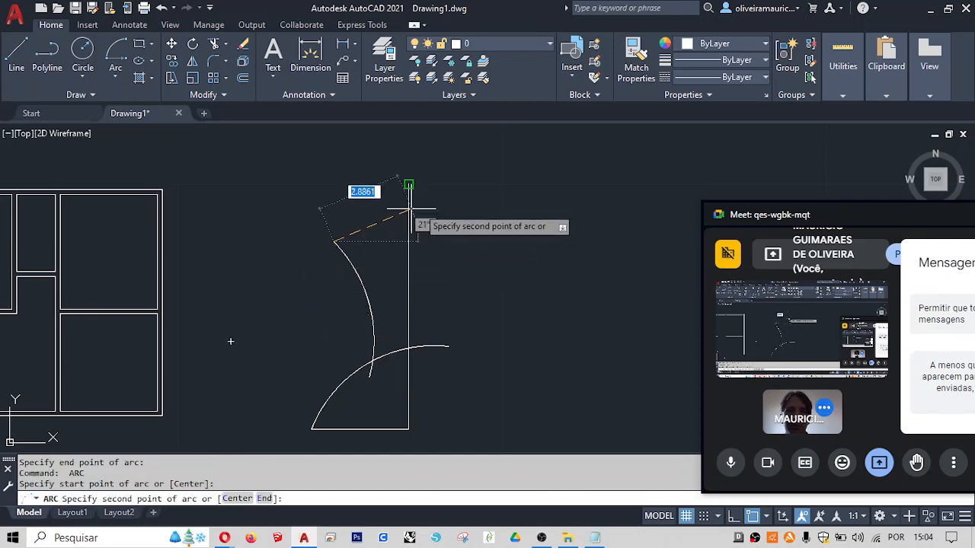
pyautogui.click(377, 218)
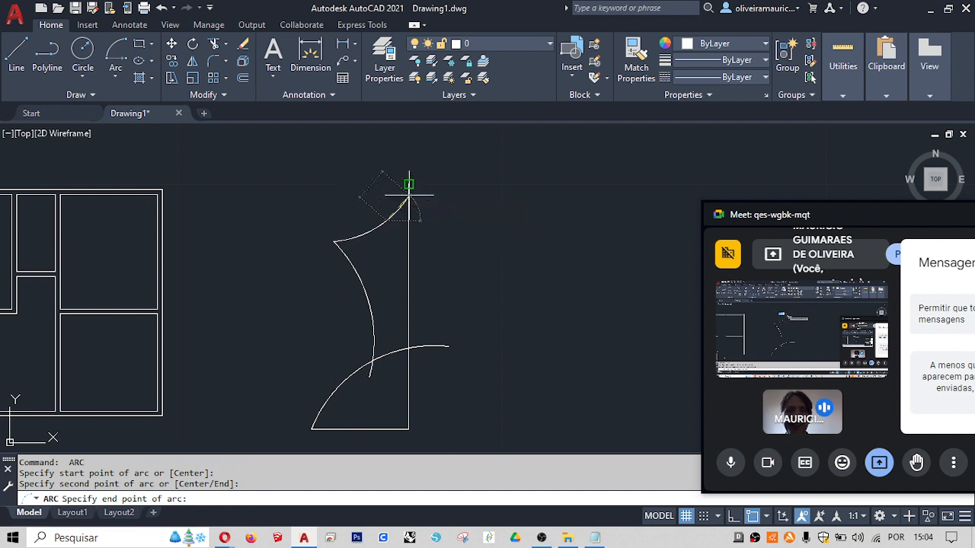
pyautogui.click(409, 184)
# - Draw a circle with a radius of about 0.59 centred on the vertical line's upper endpoint
pyautogui.write('c')
pyautogui.press('Return')
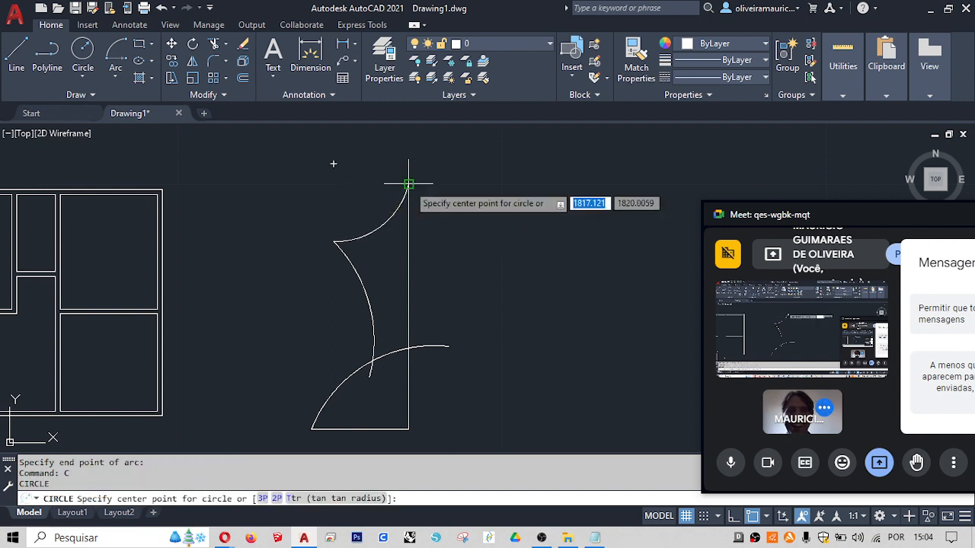
pyautogui.click(409, 184)
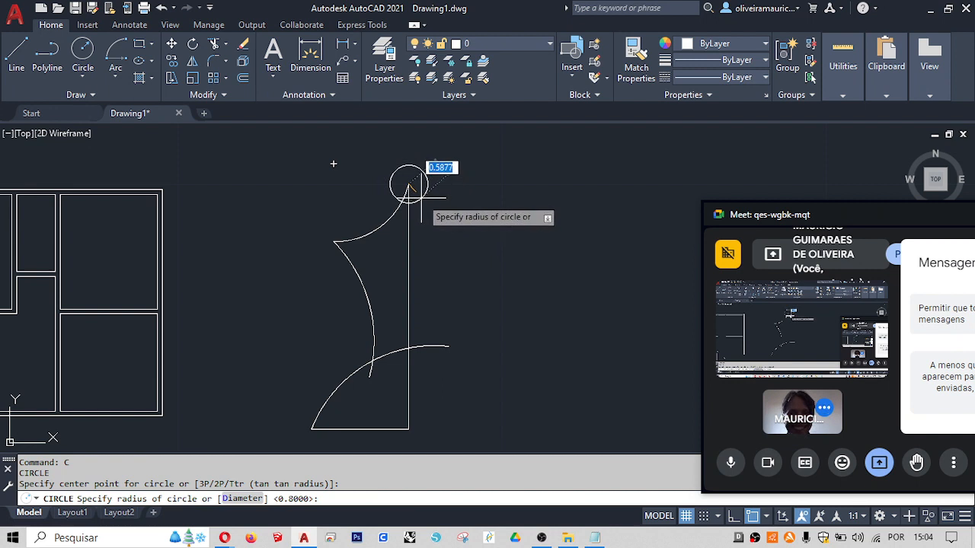
pyautogui.press('Escape')
# - Stretch the vertical line's upper end to the circle's highest point
pyautogui.click(409, 230)
pyautogui.click(409, 184)
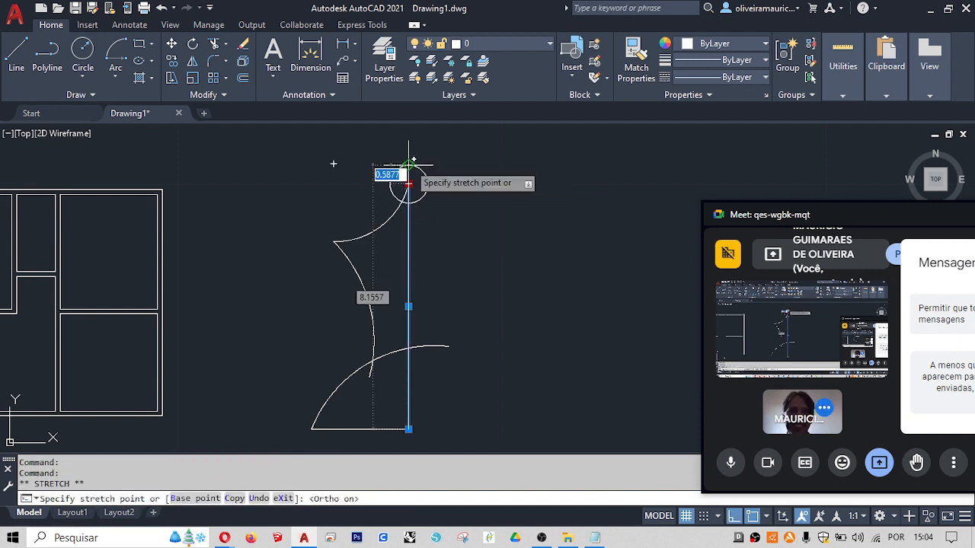
pyautogui.press('Escape')
pyautogui.press('Escape')
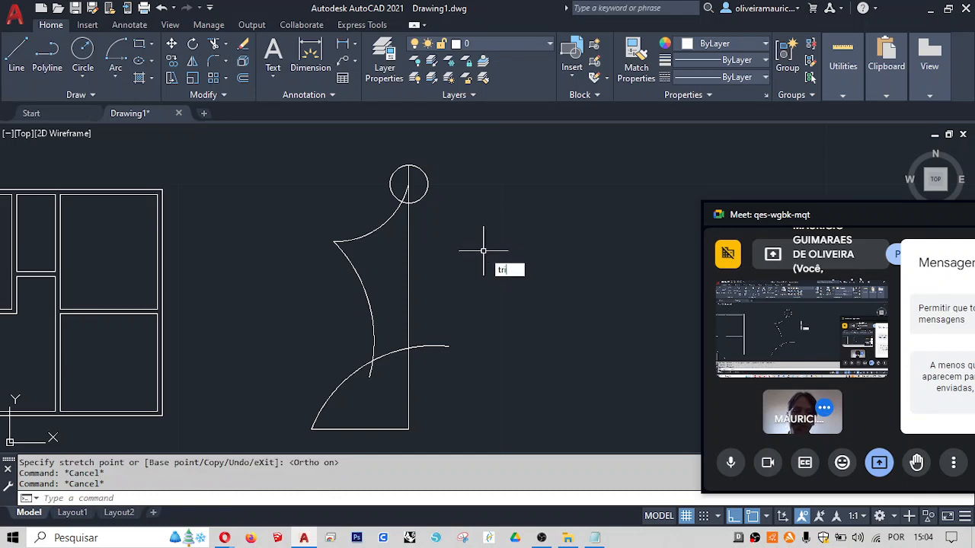
# - Trim the circle and arcs where they cross the vertical line or each other, leaving one half-profile outline
pyautogui.write('tr')
pyautogui.press('Return')
pyautogui.press('Return')
pyautogui.click(512, 371)
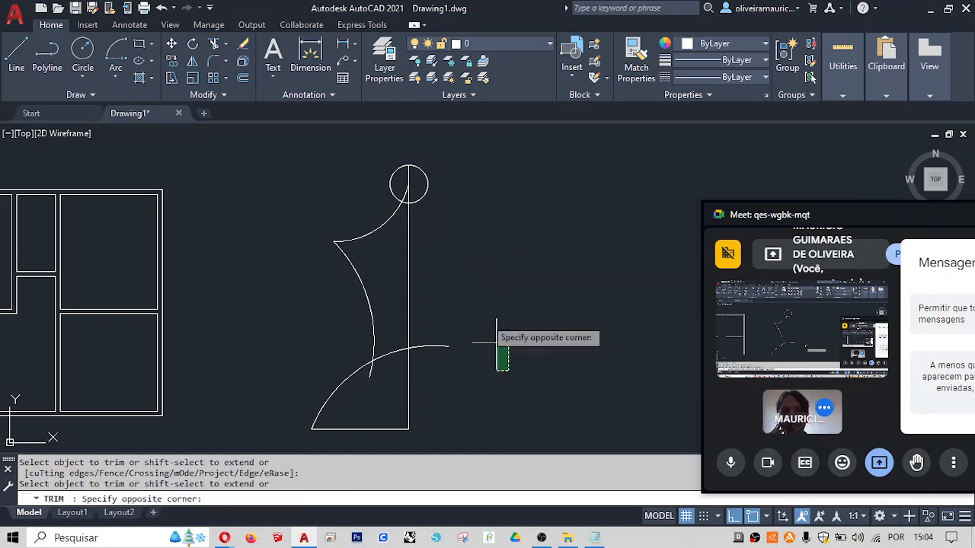
pyautogui.click(425, 176)
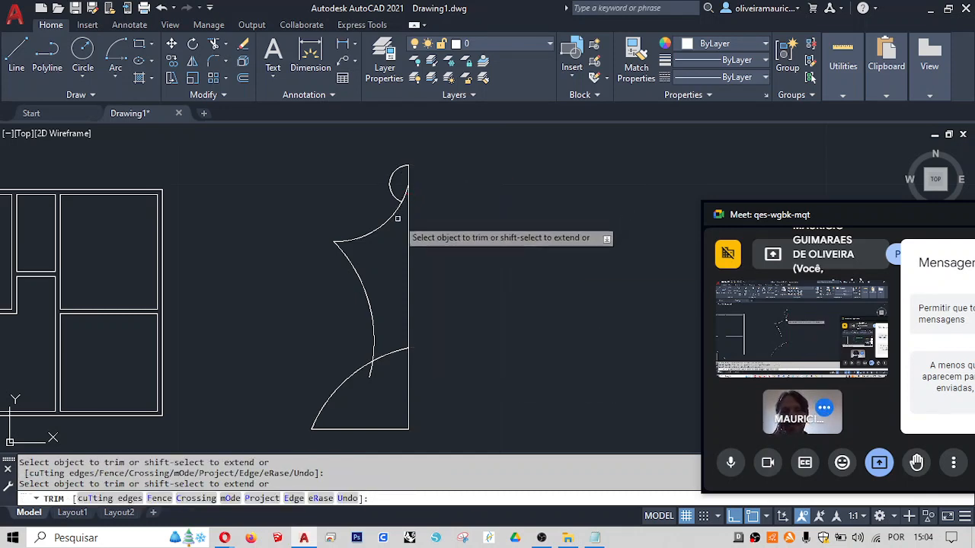
pyautogui.click(390, 359)
pyautogui.click(385, 340)
pyautogui.click(371, 371)
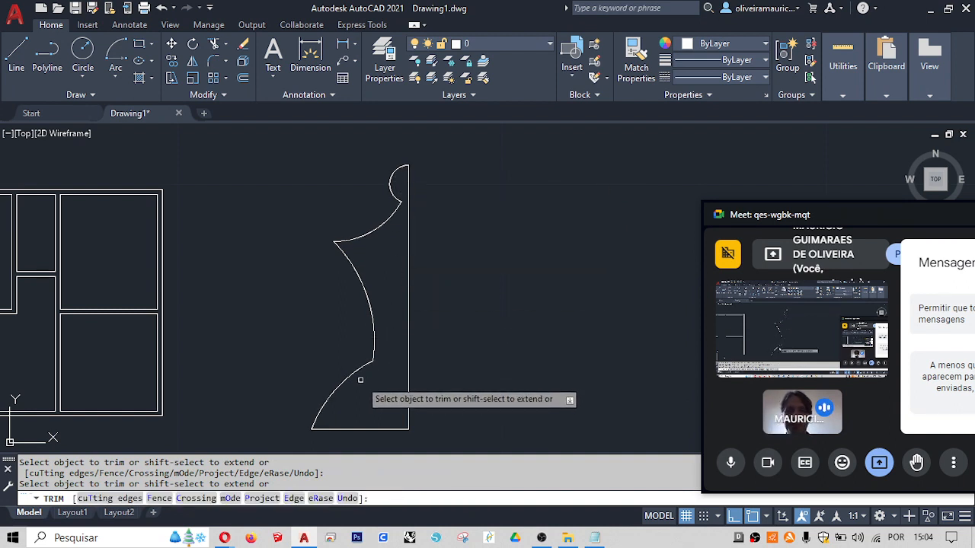
pyautogui.press('Return')
# - Draw a thin rectangle about 2.03 by 0.18 across the profile's lower arc
pyautogui.write('rec')
pyautogui.press('Return')
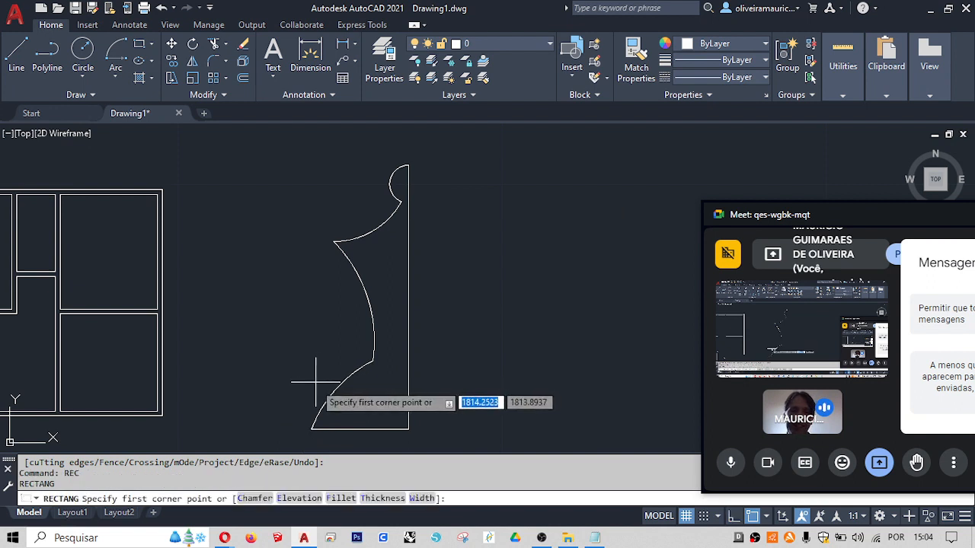
pyautogui.click(313, 429)
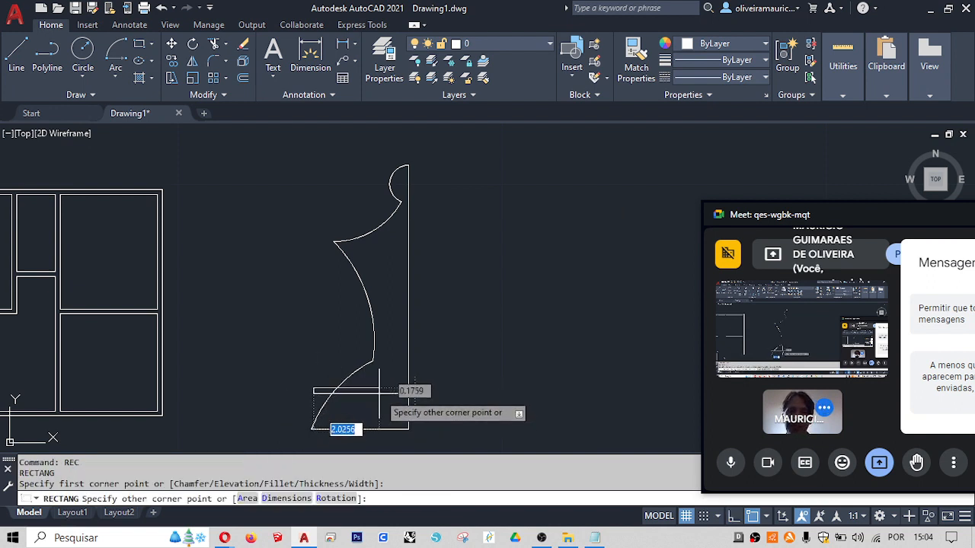
pyautogui.click(379, 389)
# - Trim the rectangle's edges outside the lower arc and the arc piece inside the rectangle to form a narrow groove
pyautogui.press('Return')
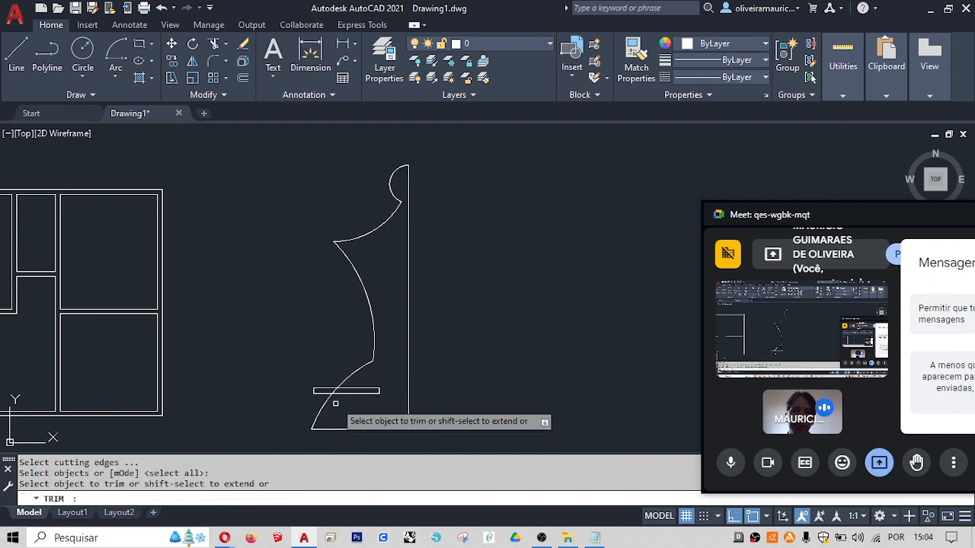
pyautogui.click(314, 402)
pyautogui.click(313, 376)
pyautogui.scroll(4, 327, 395)
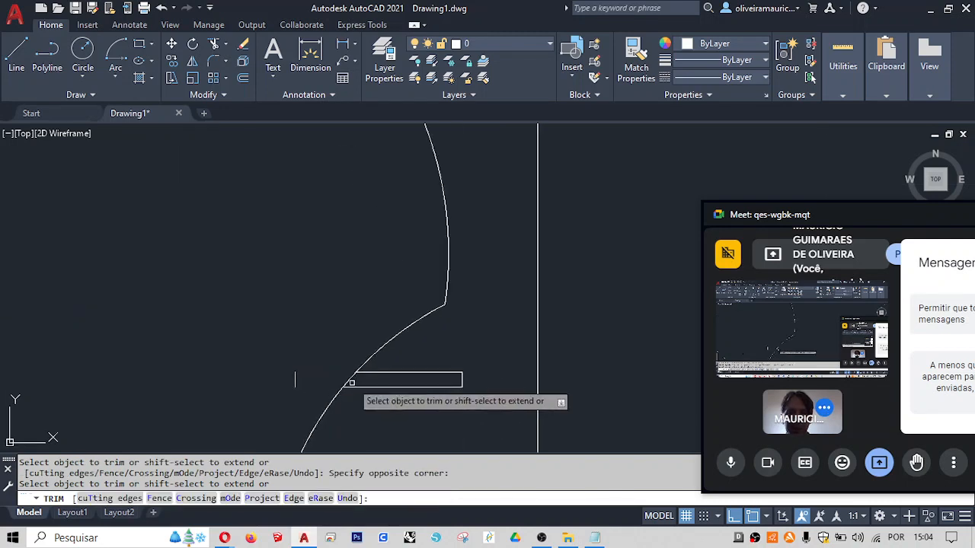
pyautogui.click(351, 379)
pyautogui.press('Return')
# - Delete the leftover short rectangle edge outside the profile
pyautogui.click(305, 376)
pyautogui.click(246, 401)
pyautogui.scroll(-5, 255, 358)
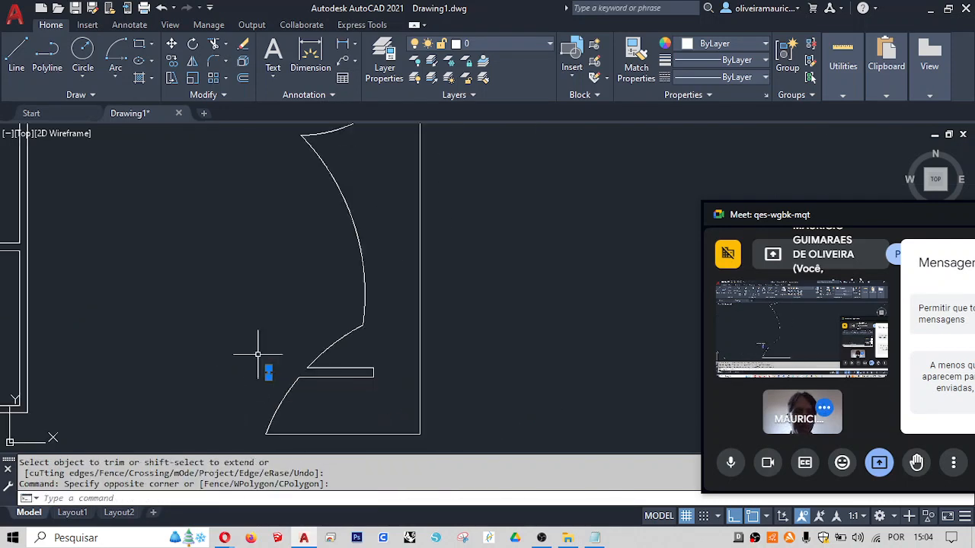
pyautogui.press('Delete')
# - Convert the whole closed profile outline into a region
pyautogui.moveTo(266, 348)
pyautogui.mouseDown(button='middle')
pyautogui.moveTo(224, 355)
pyautogui.moveTo(230, 372)
pyautogui.mouseUp(button='middle')
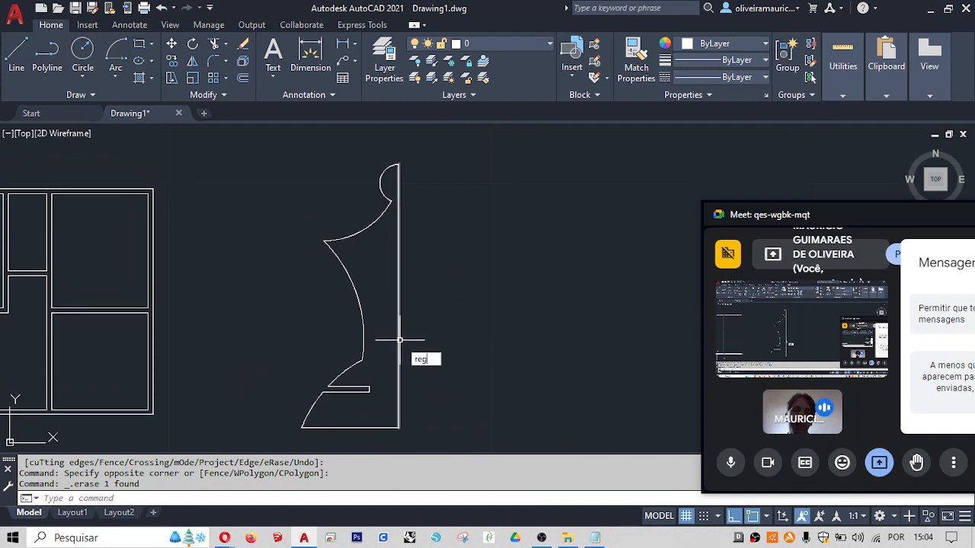
pyautogui.write('reg')
pyautogui.press('Return')
pyautogui.click(220, 149)
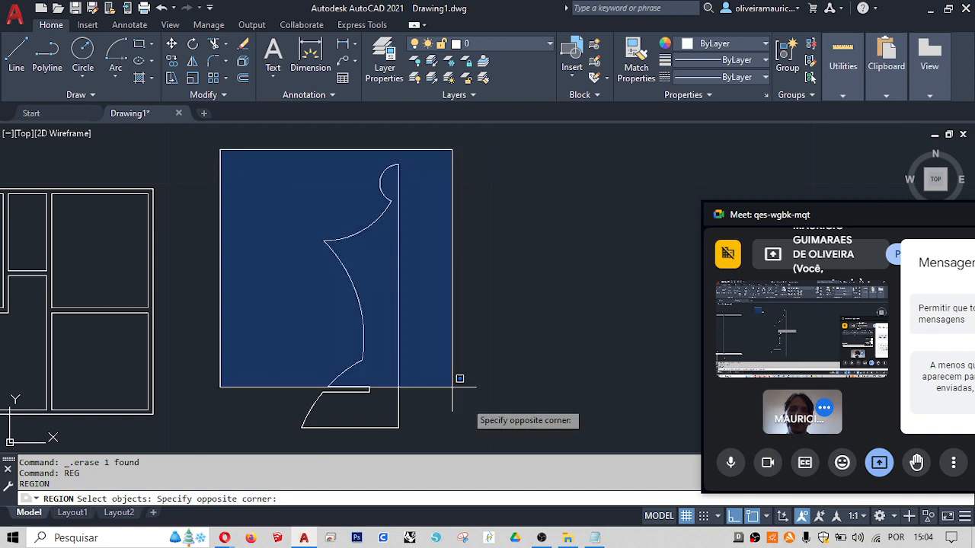
pyautogui.click(510, 437)
pyautogui.press('Return')
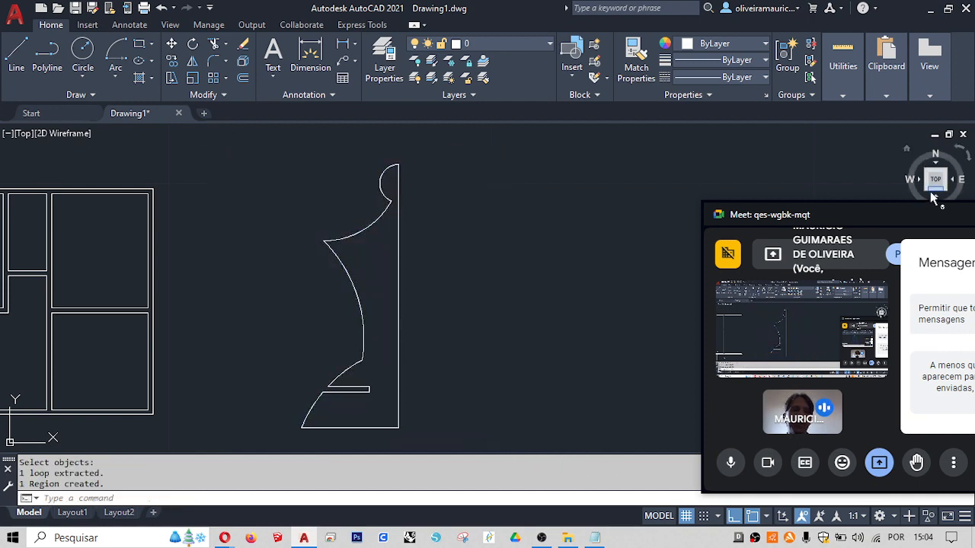
# - Switch to the southwest isometric view and frame the profile region beside the extruded walls
pyautogui.click(907, 195)
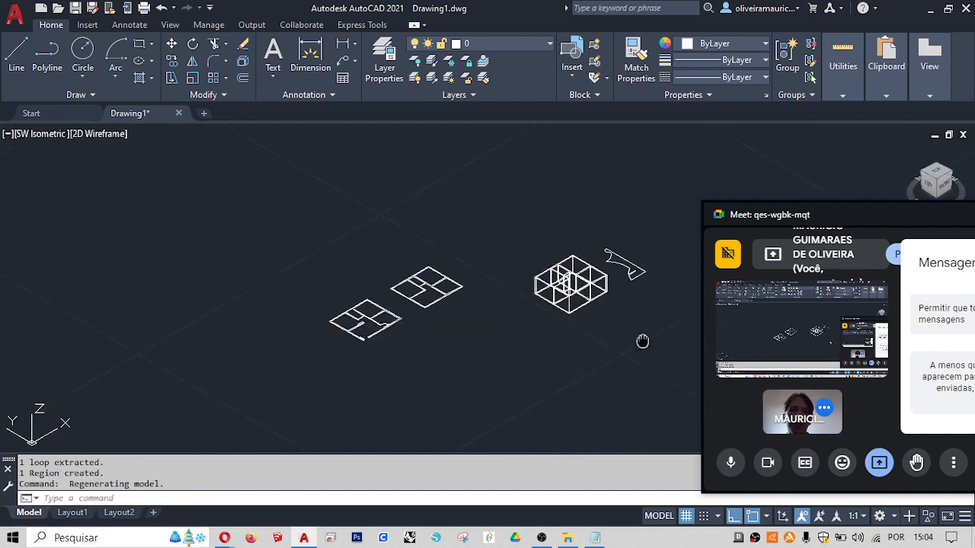
pyautogui.scroll(3, 433, 384)
pyautogui.click(487, 333)
pyautogui.press('Escape')
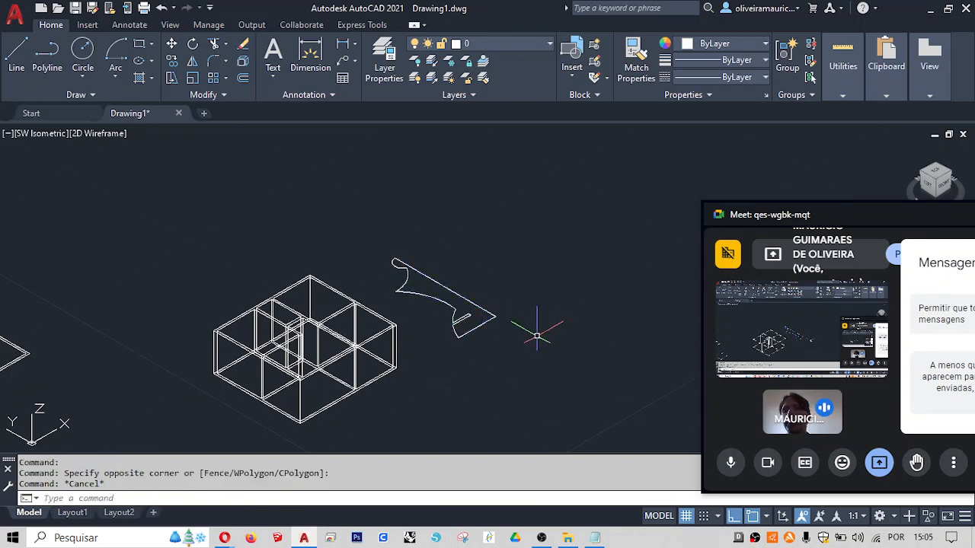
pyautogui.press('Escape')
pyautogui.moveTo(534, 330); pyautogui.dragTo(510, 351, button='middle')
# - Try extruding the profile region vertically to a freely picked height, and undo the extrusion
pyautogui.write('ext')
pyautogui.press('Return')
pyautogui.click(485, 374)
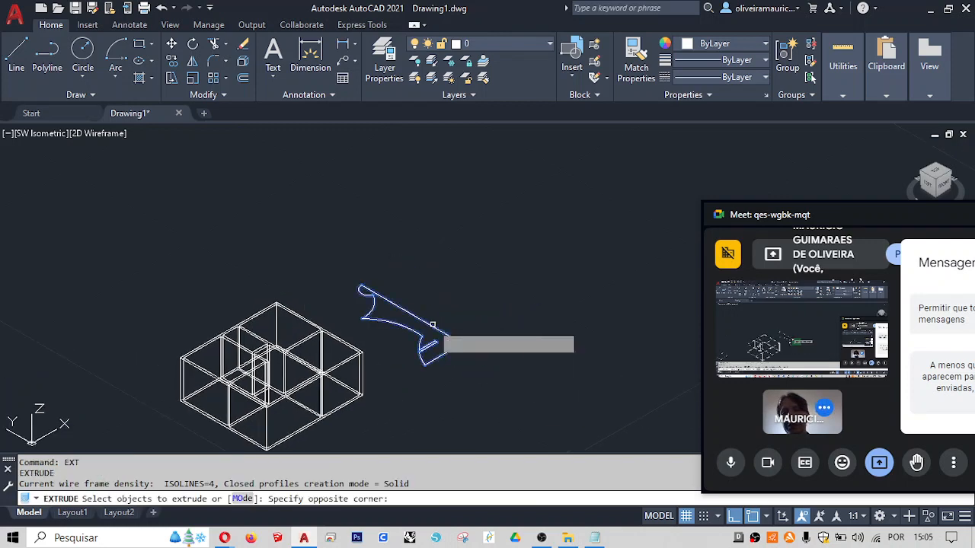
pyautogui.click(444, 329)
pyautogui.press('Return')
pyautogui.click(459, 162)
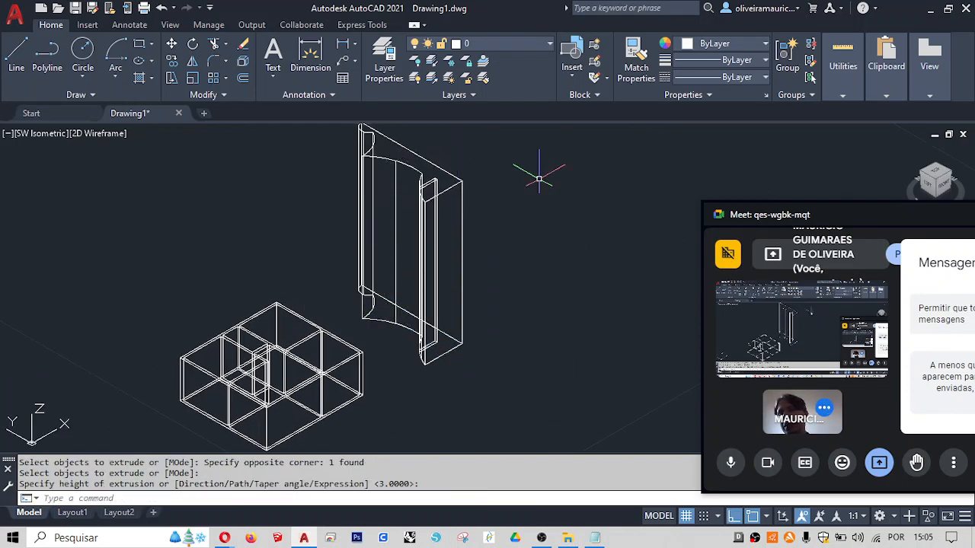
pyautogui.hotkey('ctrl', 'z')
pyautogui.scroll(2, 469, 313)
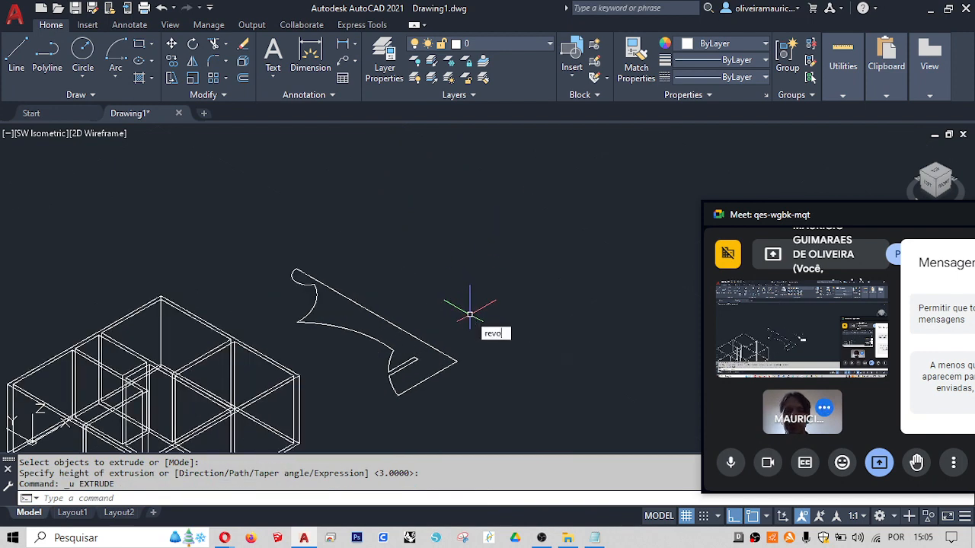
# - Revolve the profile region a full 360° about its long straight edge to form a solid
pyautogui.write('revo')
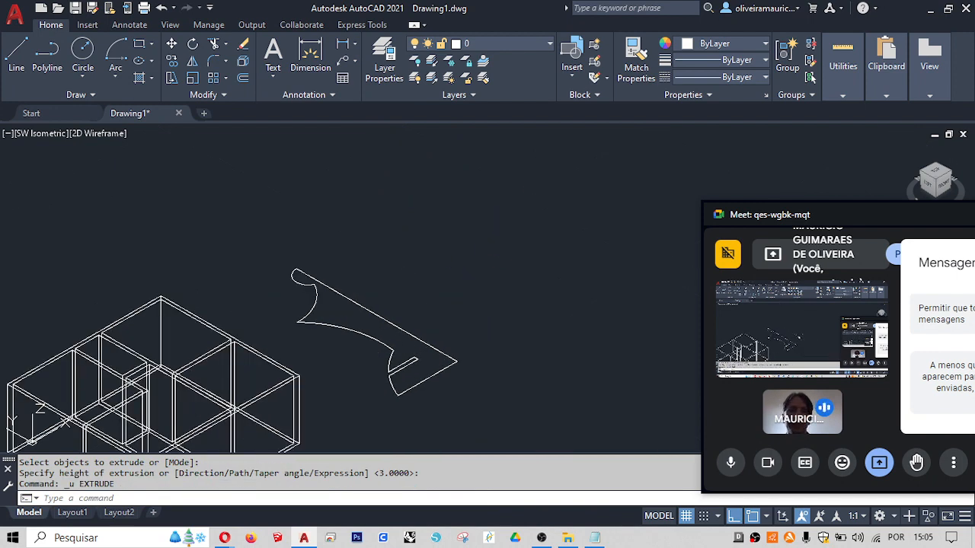
pyautogui.press('Return')
pyautogui.click(511, 347)
pyautogui.click(369, 413)
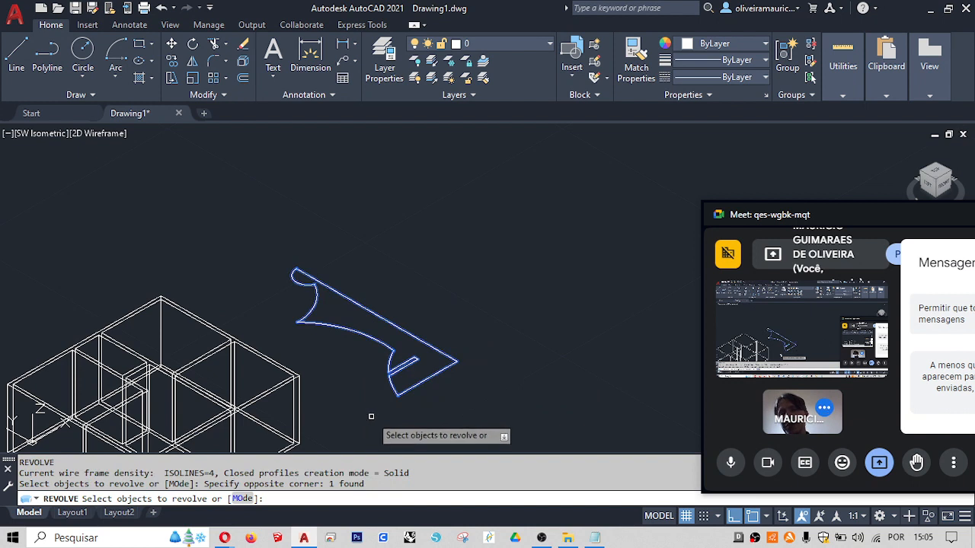
pyautogui.press('Return')
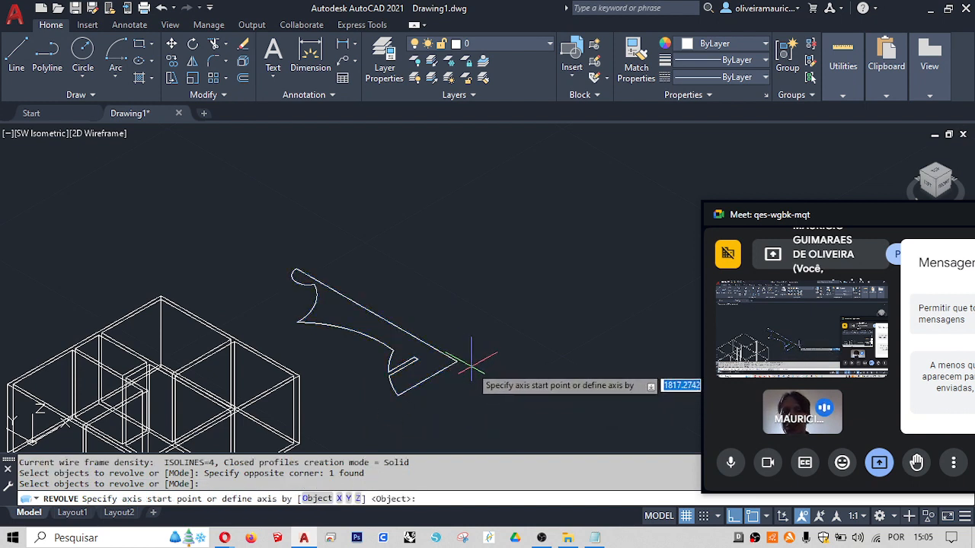
pyautogui.click(466, 364)
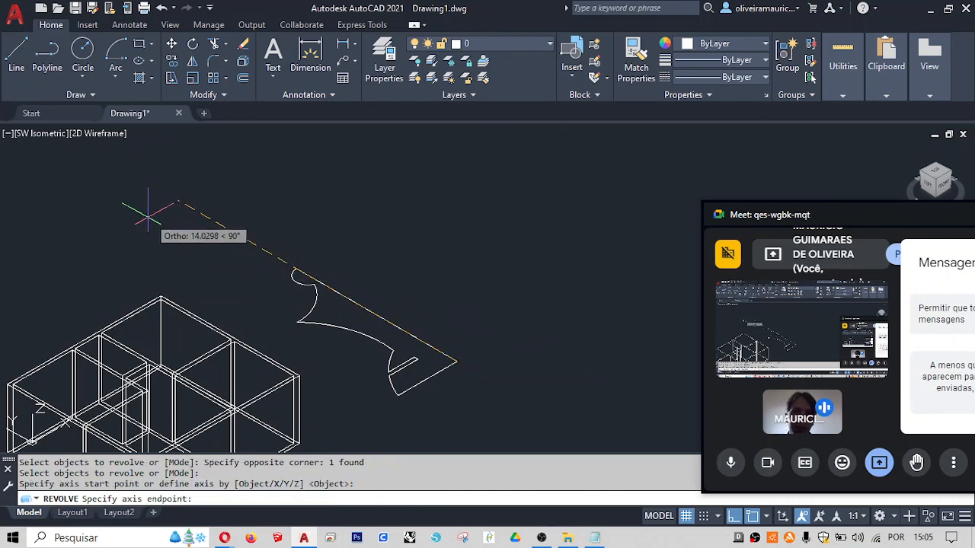
pyautogui.click(156, 223)
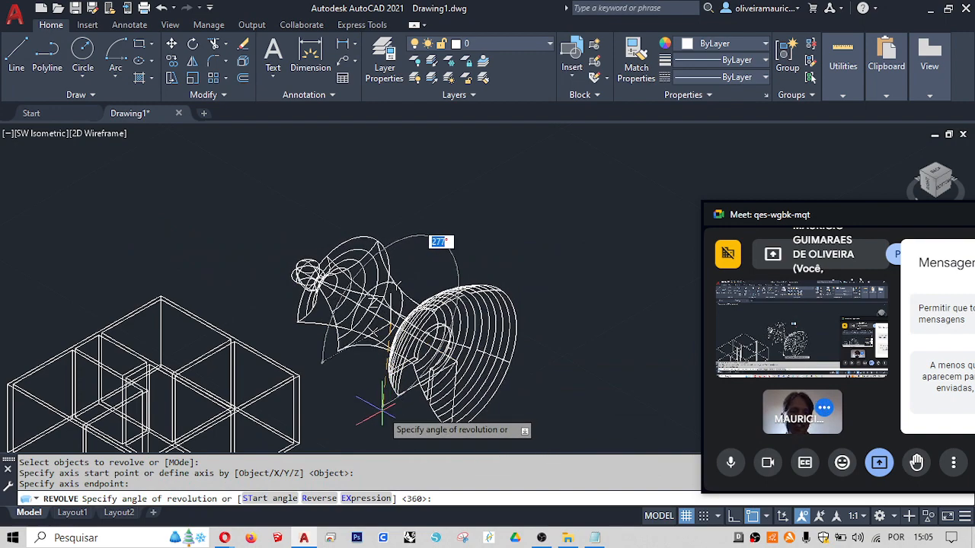
pyautogui.press('Return')
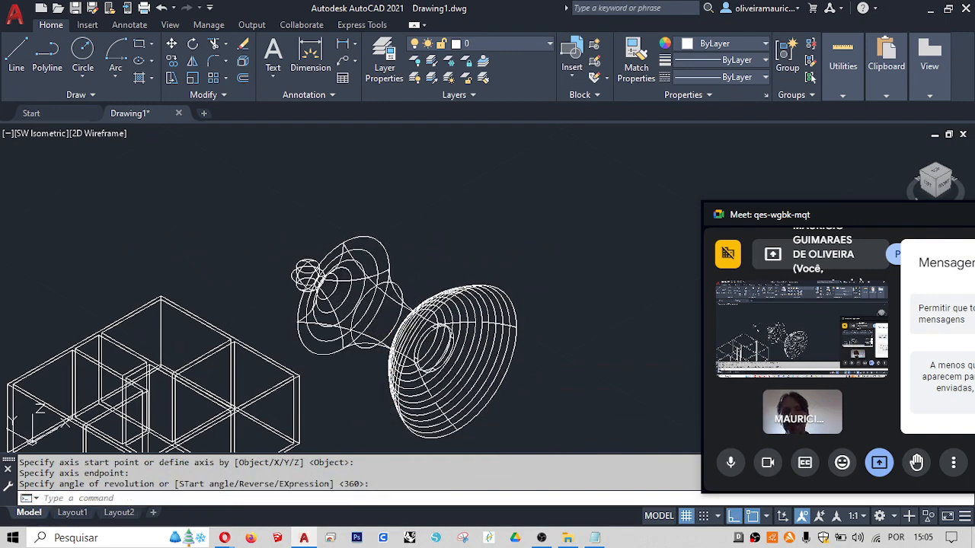
# - Examine the revolved solid and the extruded floor plan from several angles and distances
pyautogui.keyDown('shift'); pyautogui.moveTo(344, 323); pyautogui.dragTo(425, 313, button='middle'); pyautogui.keyUp('shift')
pyautogui.moveTo(172, 325)
pyautogui.mouseDown(button='middle')
pyautogui.moveTo(615, 310)
pyautogui.moveTo(597, 248)
pyautogui.moveTo(558, 260)
pyautogui.moveTo(499, 343)
pyautogui.mouseUp(button='middle')
pyautogui.moveTo(496, 378); pyautogui.dragTo(193, 371, button='middle')
pyautogui.scroll(-2, 305, 358)
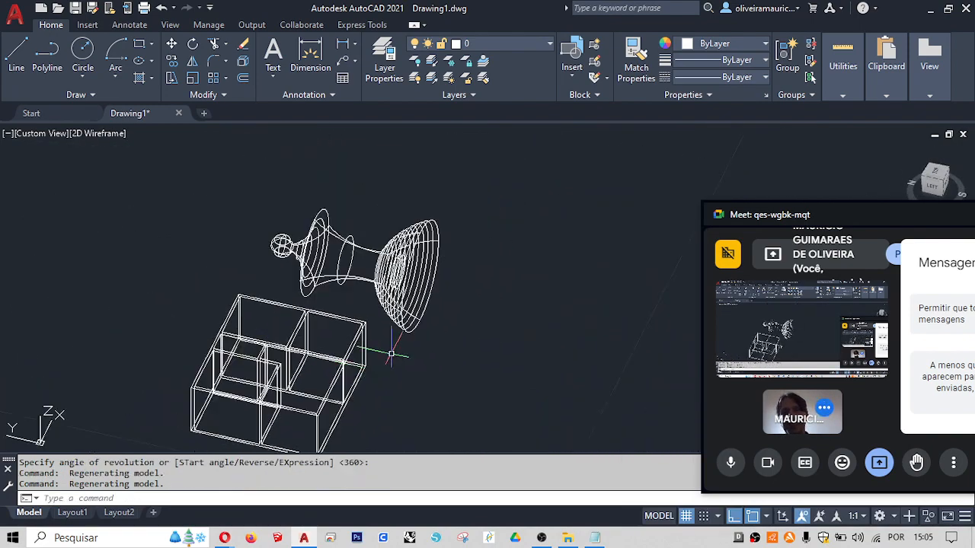
pyautogui.keyDown('shift'); pyautogui.moveTo(498, 270); pyautogui.dragTo(358, 244, button='middle'); pyautogui.keyUp('shift')
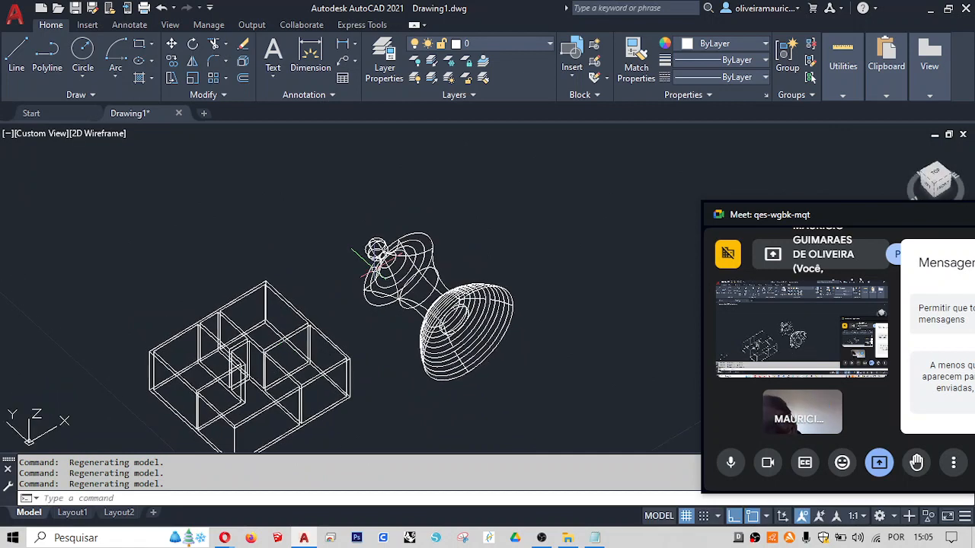
pyautogui.scroll(-2, 363, 299)
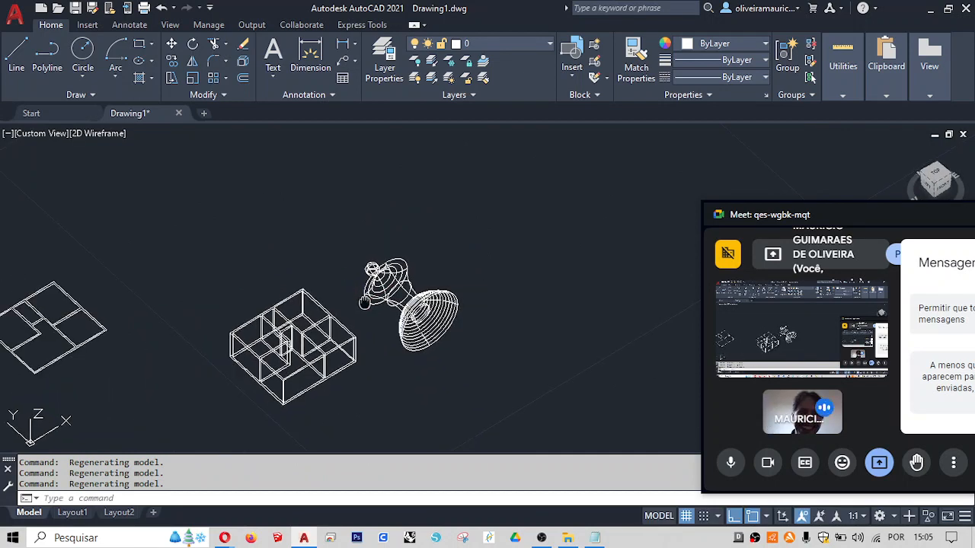
pyautogui.moveTo(394, 303); pyautogui.dragTo(431, 292, button='middle')
pyautogui.scroll(6, 451, 306)
pyautogui.scroll(-3, 322, 304)
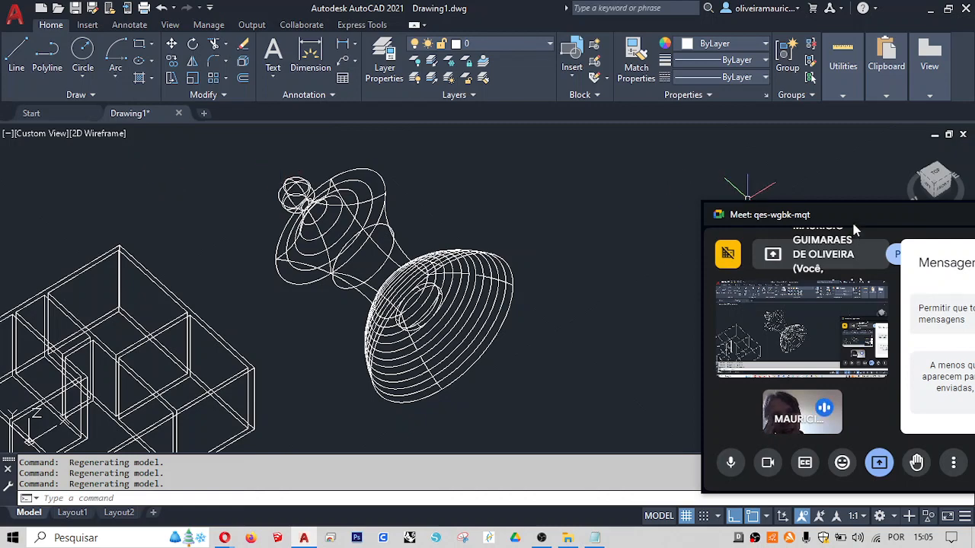
# - Bring the Meet call window fully into view, read the latest chat messages, and move the window back aside
pyautogui.moveTo(847, 216); pyautogui.dragTo(1, 134)
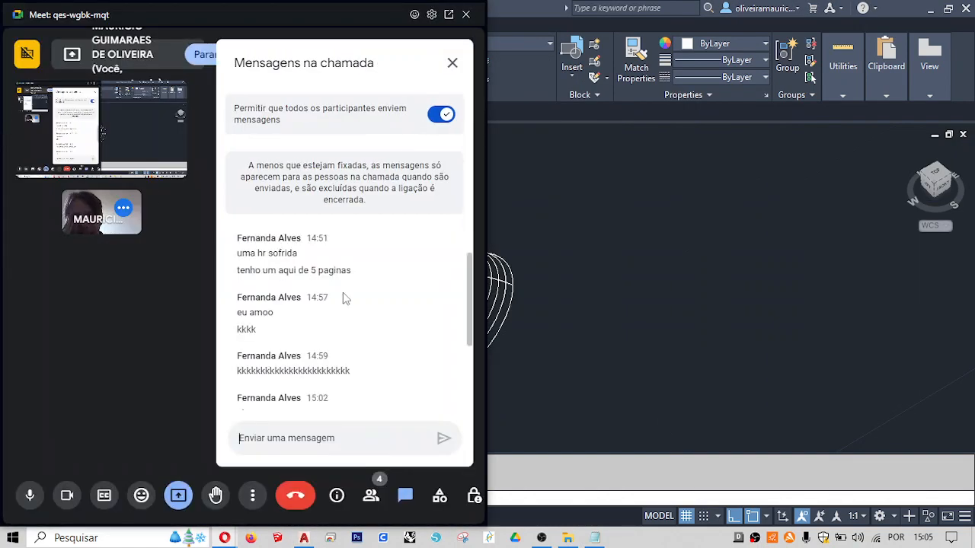
pyautogui.scroll(-3, 348, 370)
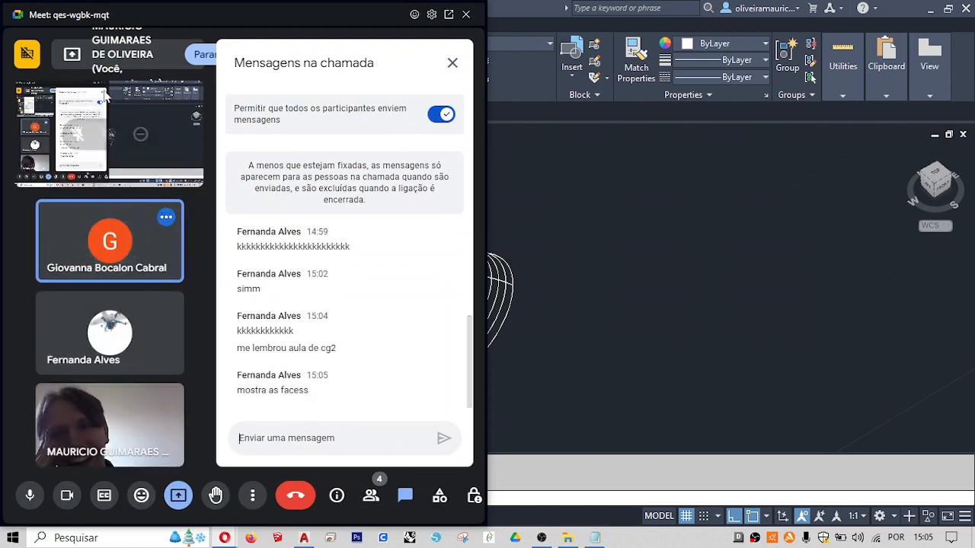
pyautogui.moveTo(40, 25)
pyautogui.mouseDown()
pyautogui.moveTo(96, 71)
pyautogui.moveTo(761, 171)
pyautogui.moveTo(775, 260)
pyautogui.moveTo(619, 259)
pyautogui.moveTo(685, 272)
pyautogui.mouseUp()
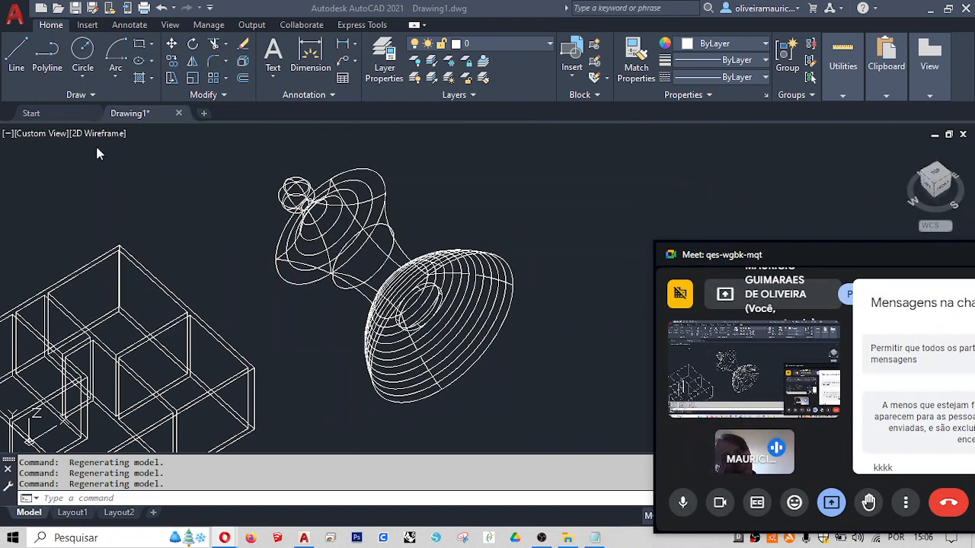
# - Change the viewport's visual style from 2D Wireframe to Conceptual so the solids are shaded
pyautogui.click(32, 134)
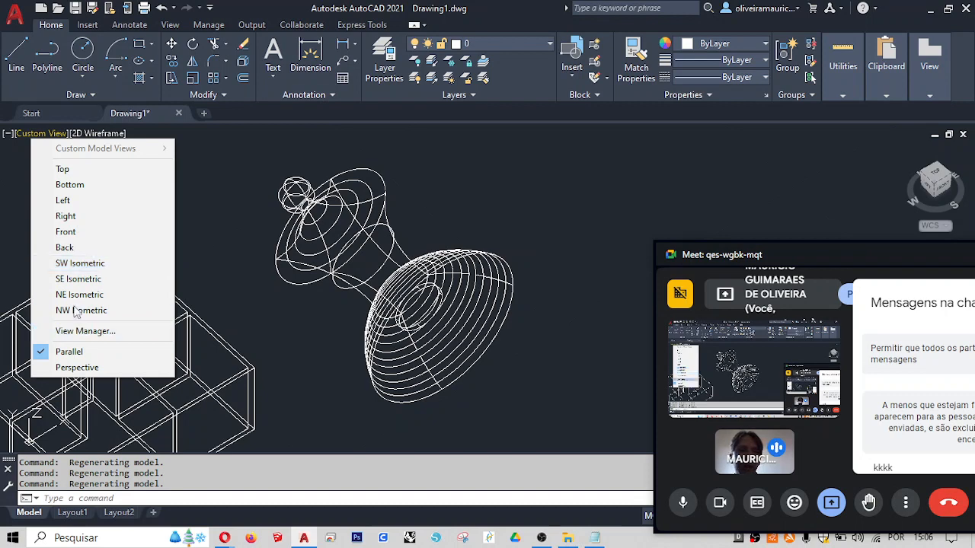
pyautogui.click(282, 147)
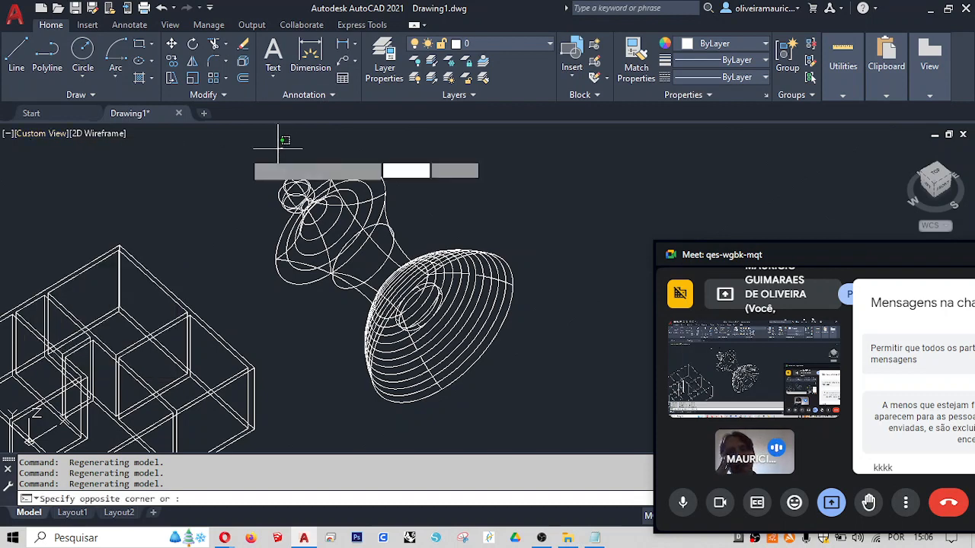
pyautogui.click(118, 135)
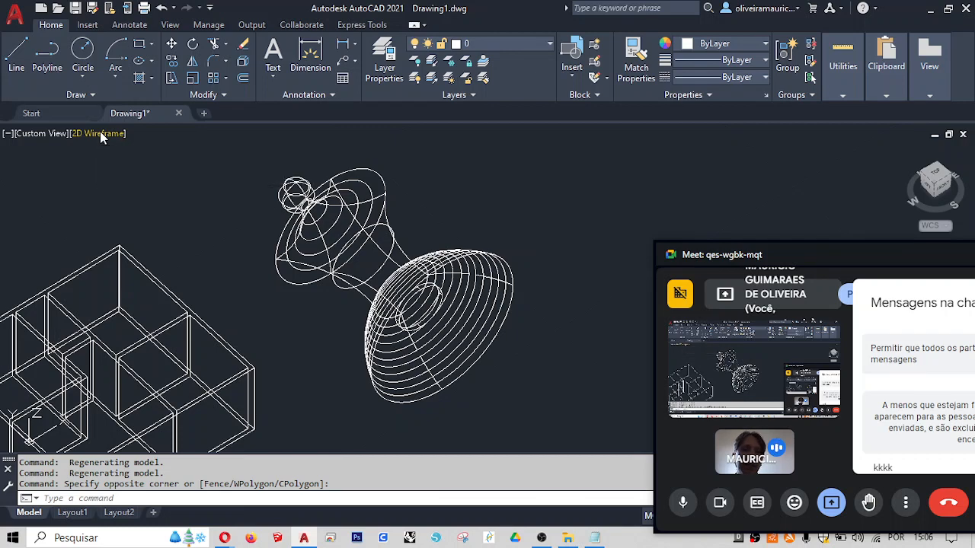
pyautogui.click(100, 134)
pyautogui.click(129, 185)
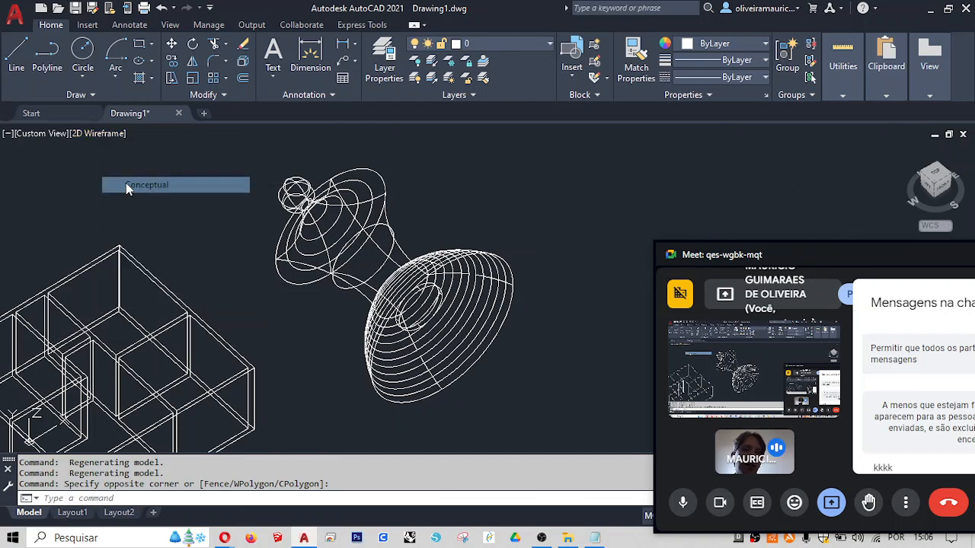
pyautogui.moveTo(188, 313); pyautogui.dragTo(293, 294, button='middle')
pyautogui.scroll(-2, 342, 256)
pyautogui.scroll(2, 294, 293)
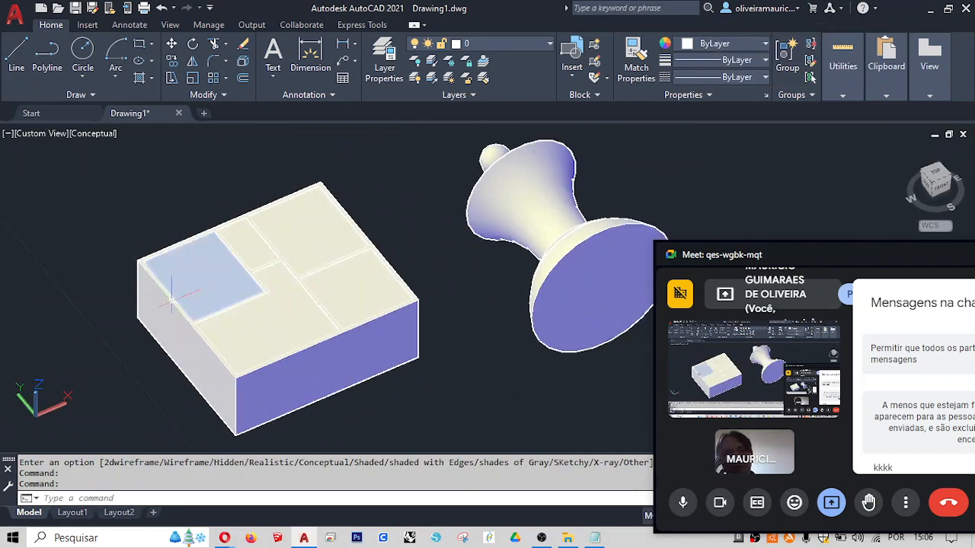
pyautogui.moveTo(48, 322); pyautogui.dragTo(52, 307, button='middle')
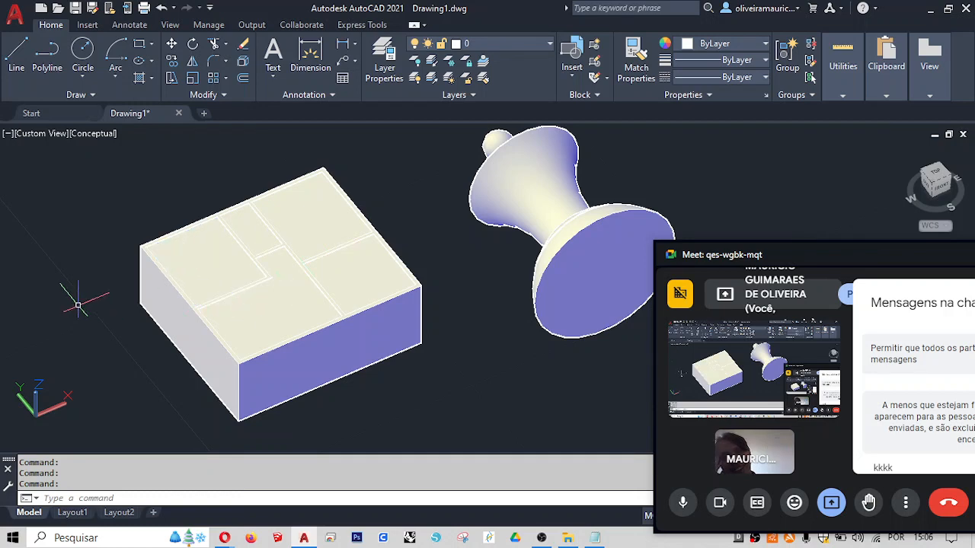
pyautogui.scroll(5, 78, 304)
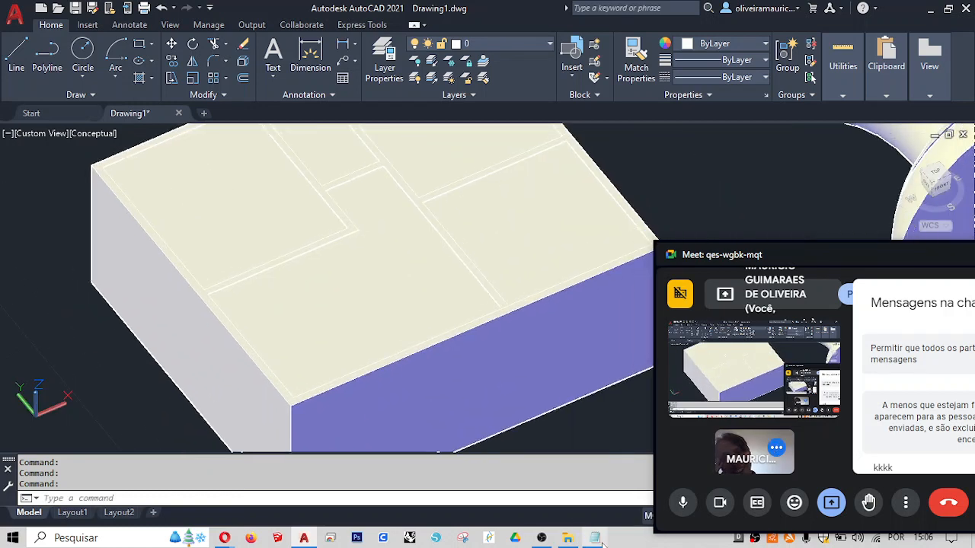
# - Consult the command list in Notepad, return to the AutoCAD drawing, and inspect the top of the extruded floor plan
pyautogui.click(595, 538)
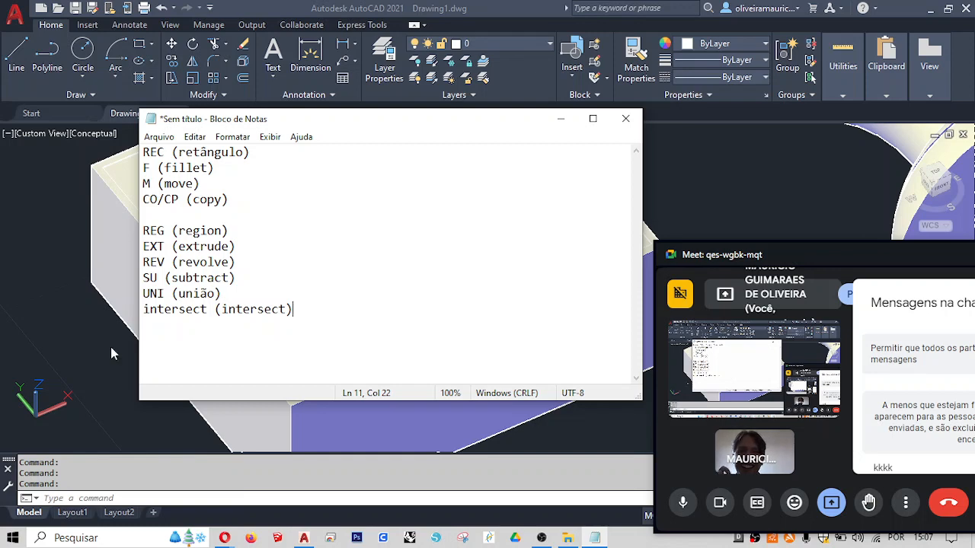
pyautogui.click(95, 309)
pyautogui.scroll(-2, 53, 314)
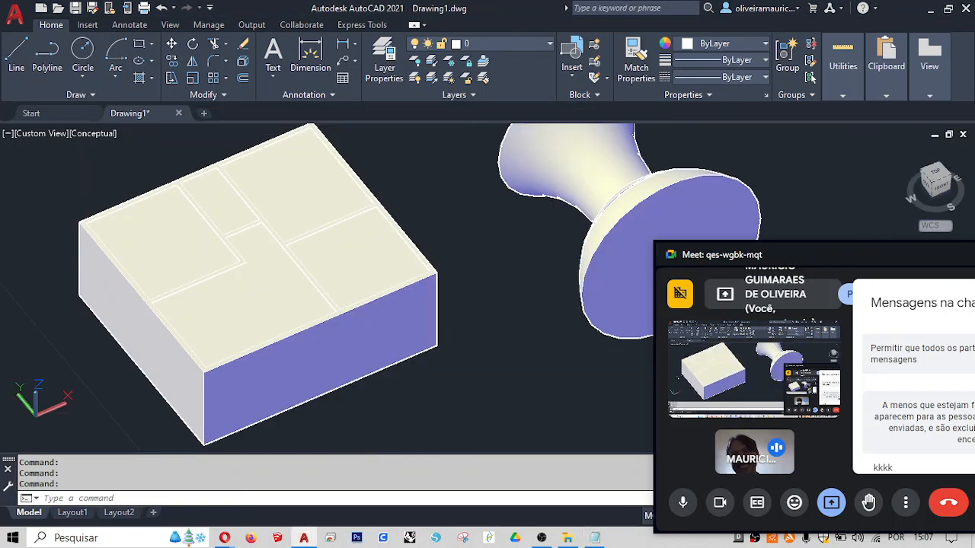
pyautogui.moveTo(65, 315); pyautogui.dragTo(102, 307, button='middle')
pyautogui.scroll(5, 135, 342)
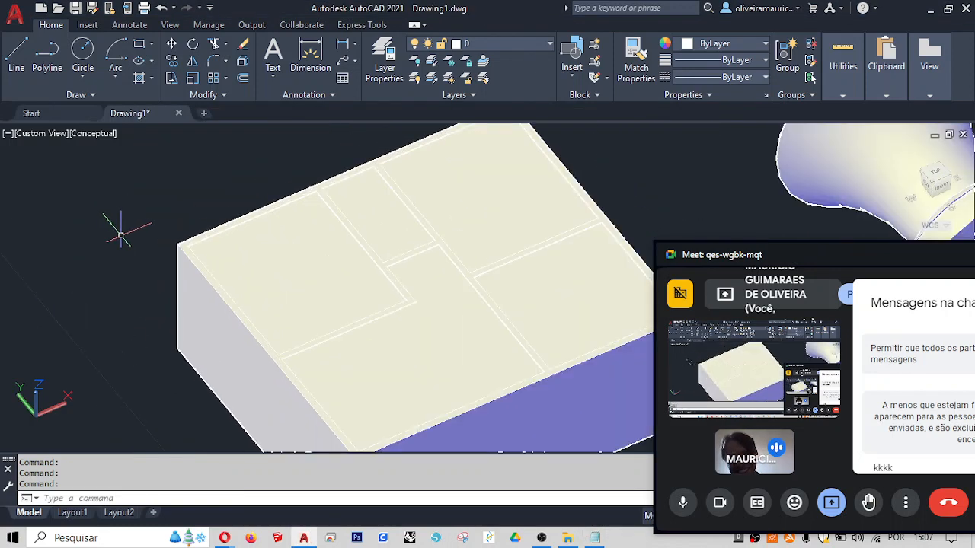
pyautogui.scroll(-5, 153, 258)
pyautogui.moveTo(96, 257); pyautogui.dragTo(31, 230, button='middle')
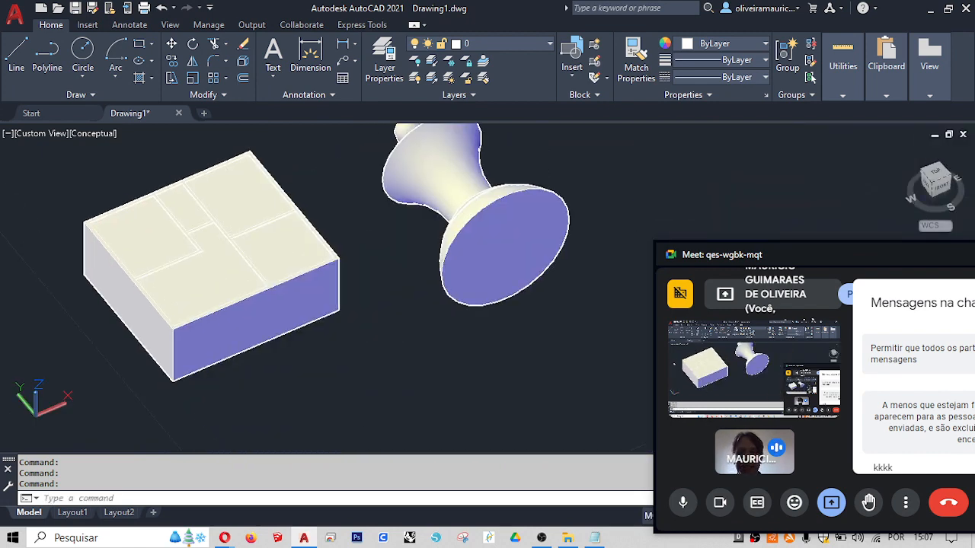
# - Subtract the inner room solids from the outer block of the extruded floor plan, hollowing out the rooms
pyautogui.write('s')
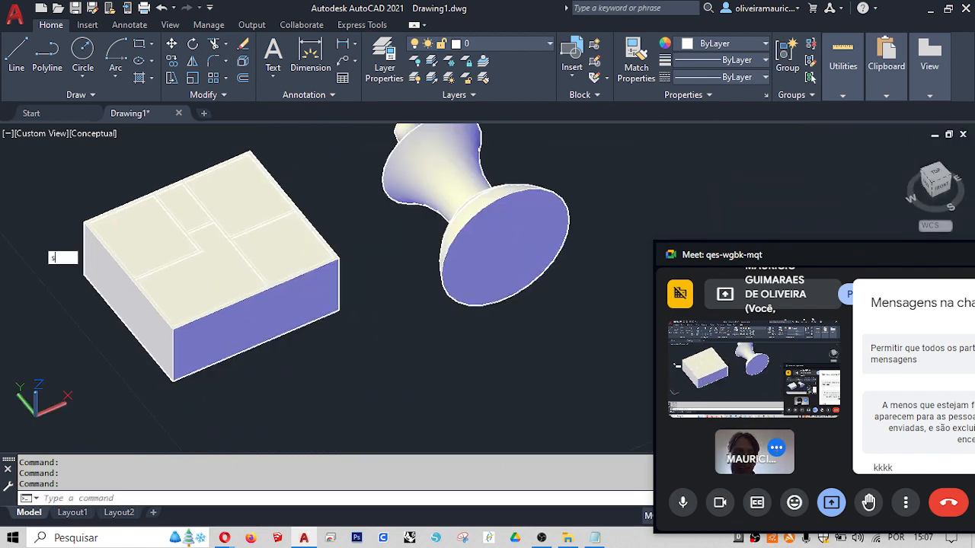
pyautogui.write('u')
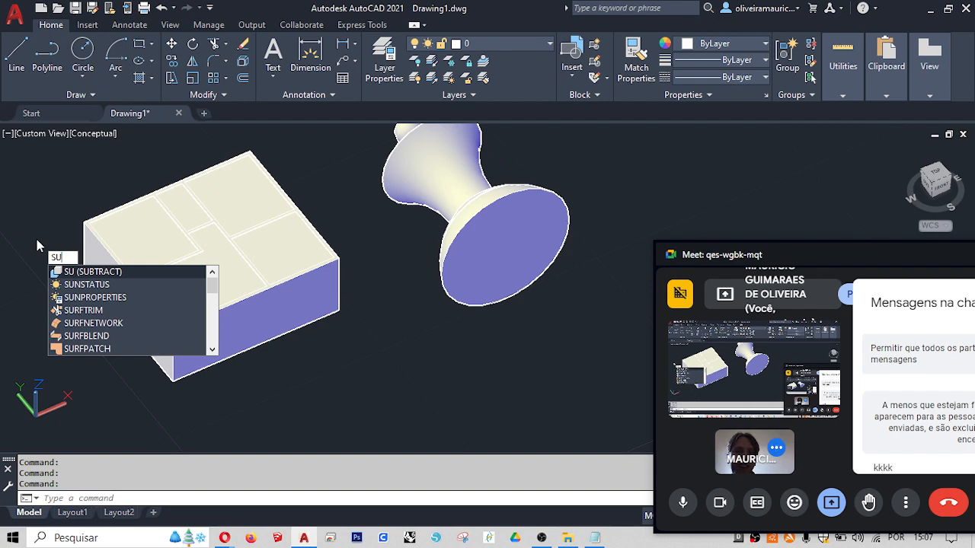
pyautogui.press('Return')
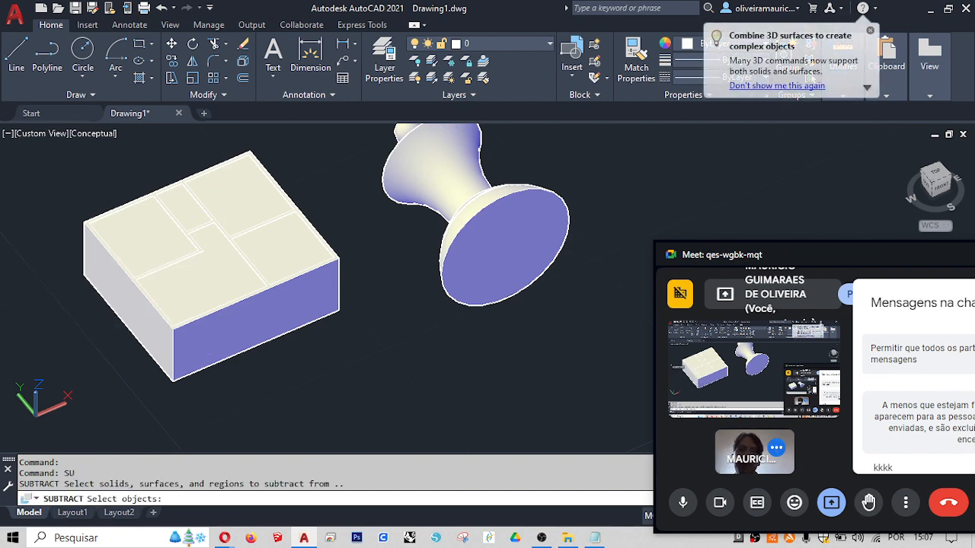
pyautogui.scroll(2, 137, 229)
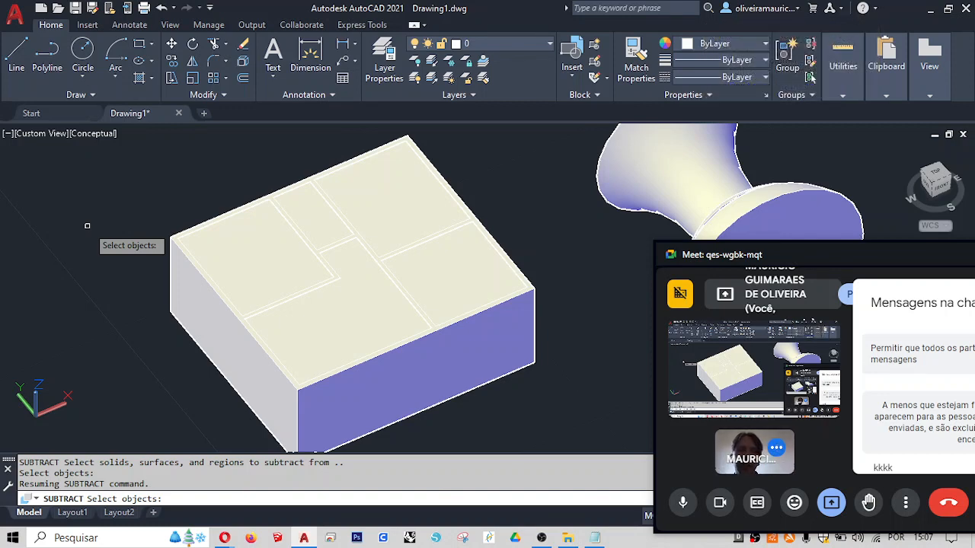
pyautogui.scroll(3, 87, 225)
pyautogui.click(170, 266)
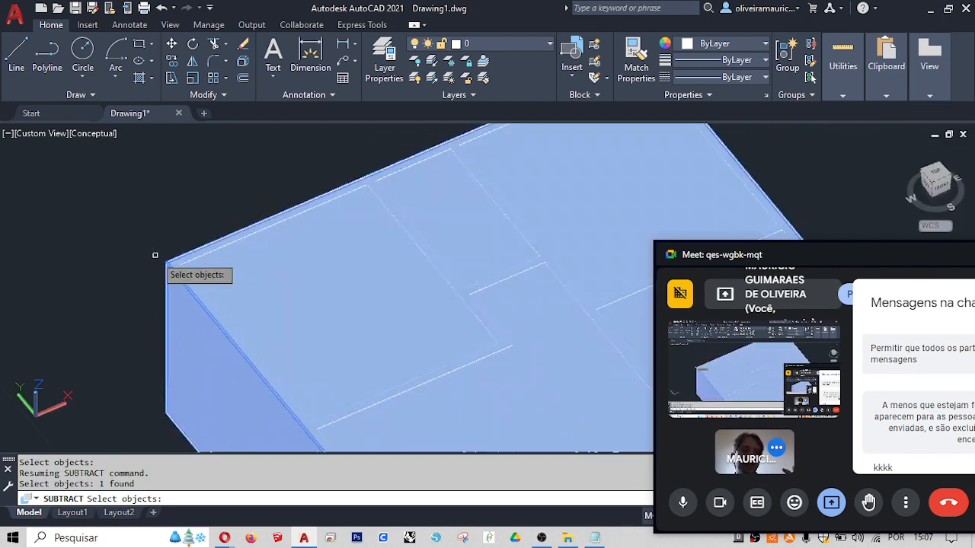
pyautogui.press('Return')
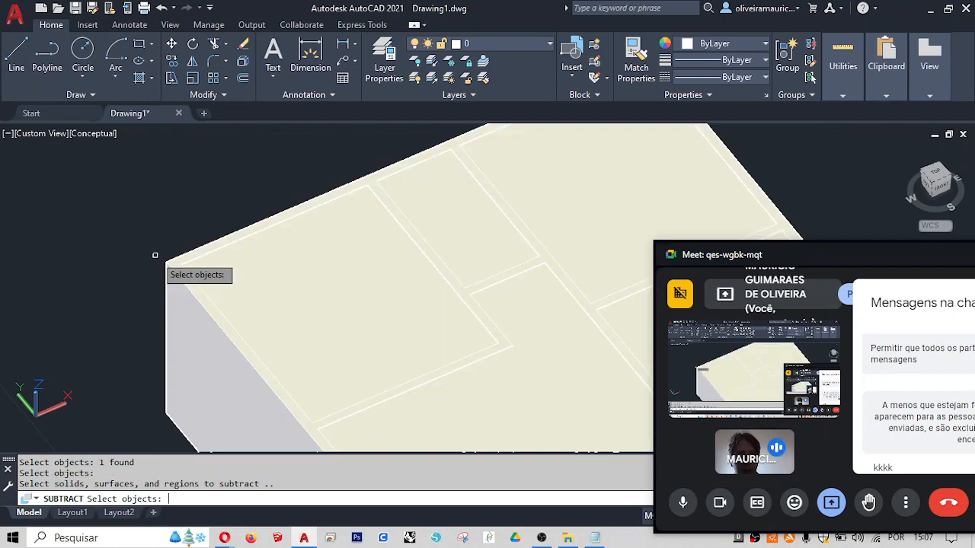
pyautogui.scroll(-4, 155, 255)
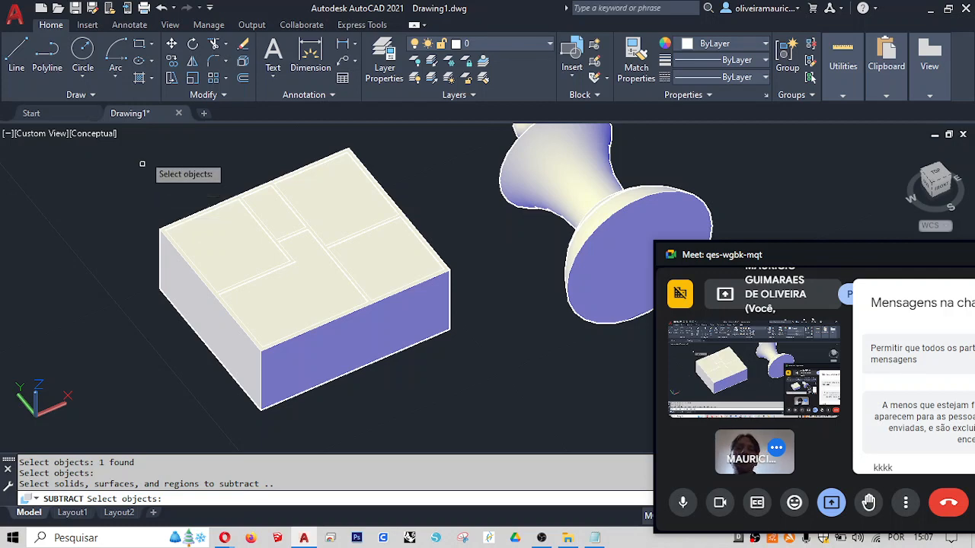
pyautogui.click(130, 140)
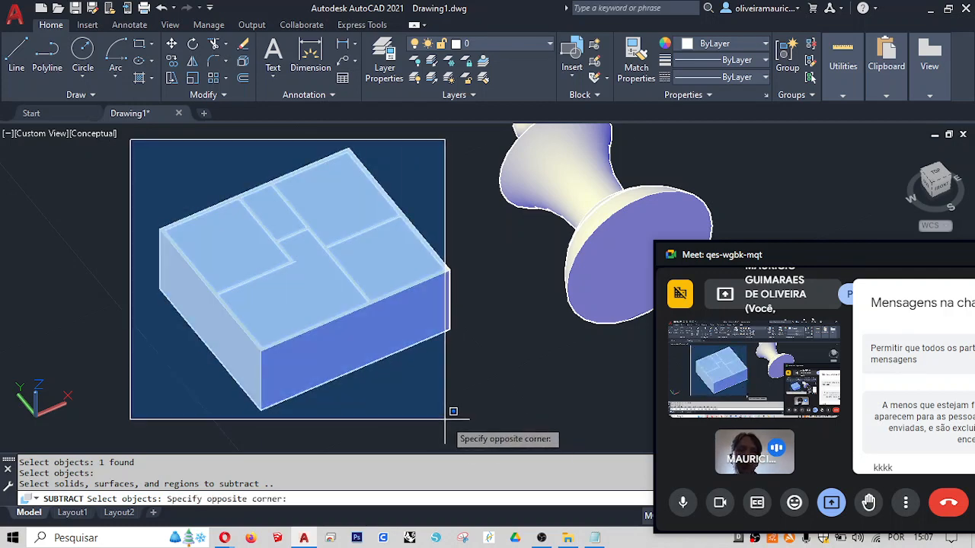
pyautogui.click(459, 417)
pyautogui.press('Return')
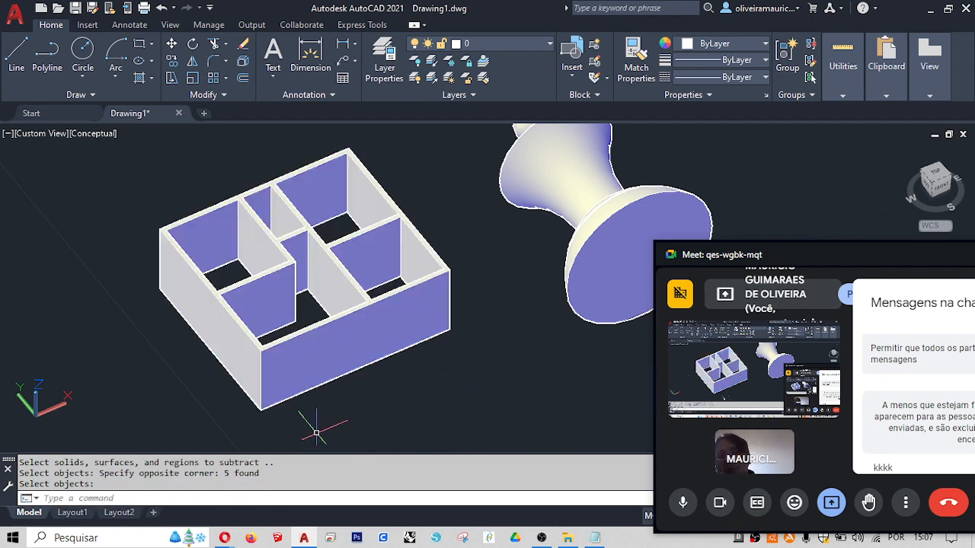
pyautogui.scroll(8, 316, 432)
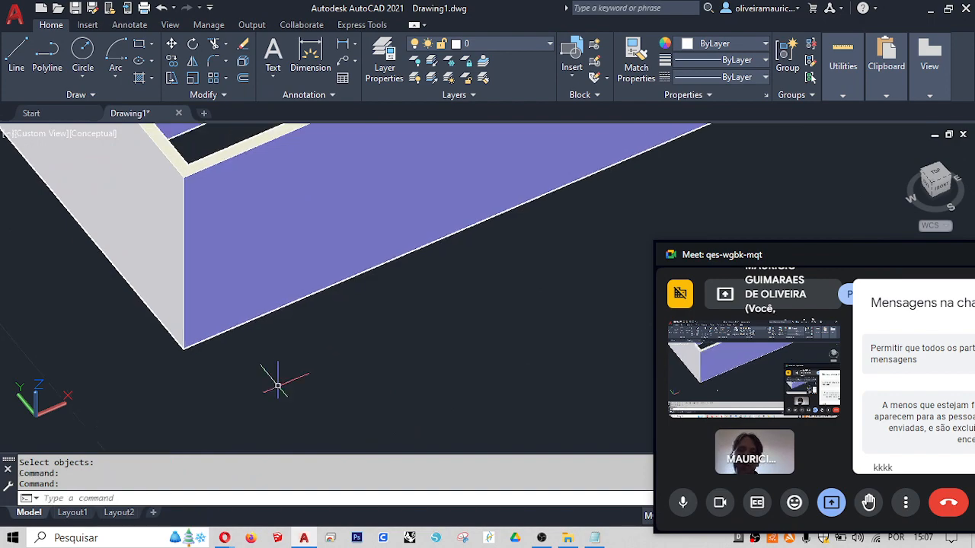
pyautogui.scroll(-8, 278, 387)
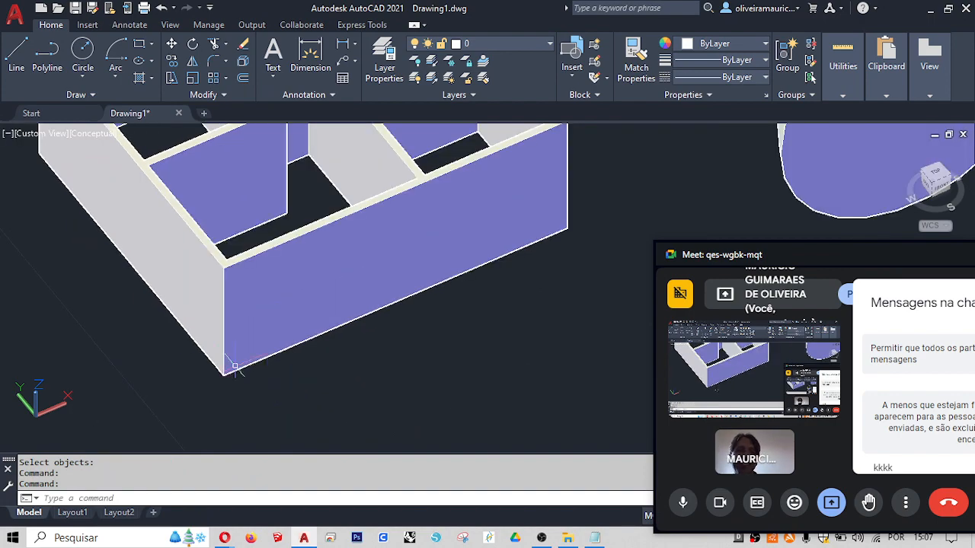
# - Draw a 0.8 by 0.15 rectangle on the floor of the corner room as the door opening's footprint
pyautogui.keyDown('shift'); pyautogui.moveTo(279, 390); pyautogui.dragTo(503, 349, button='middle'); pyautogui.keyUp('shift')
pyautogui.scroll(8, 401, 312)
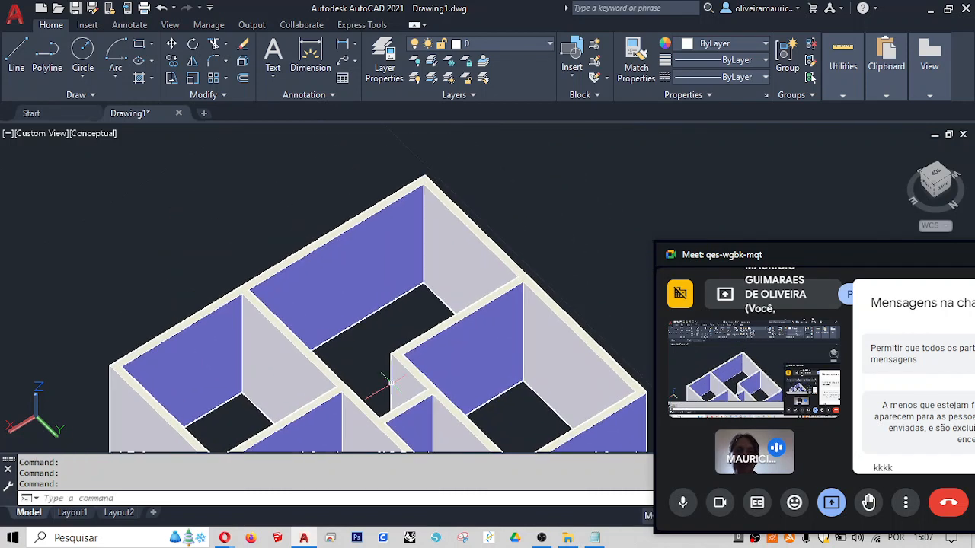
pyautogui.scroll(2, 402, 312)
pyautogui.write('rec')
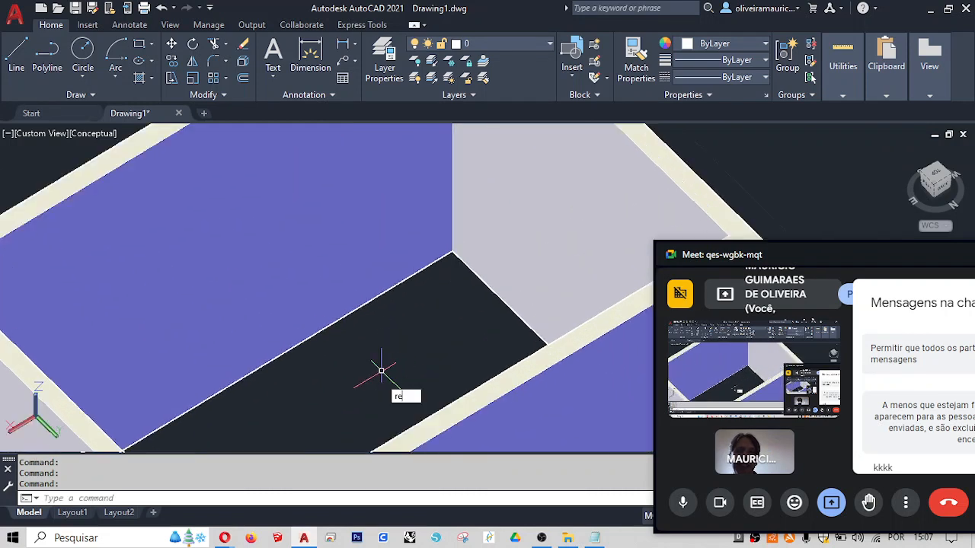
pyautogui.press('Return')
pyautogui.click(362, 390)
pyautogui.write('@.')
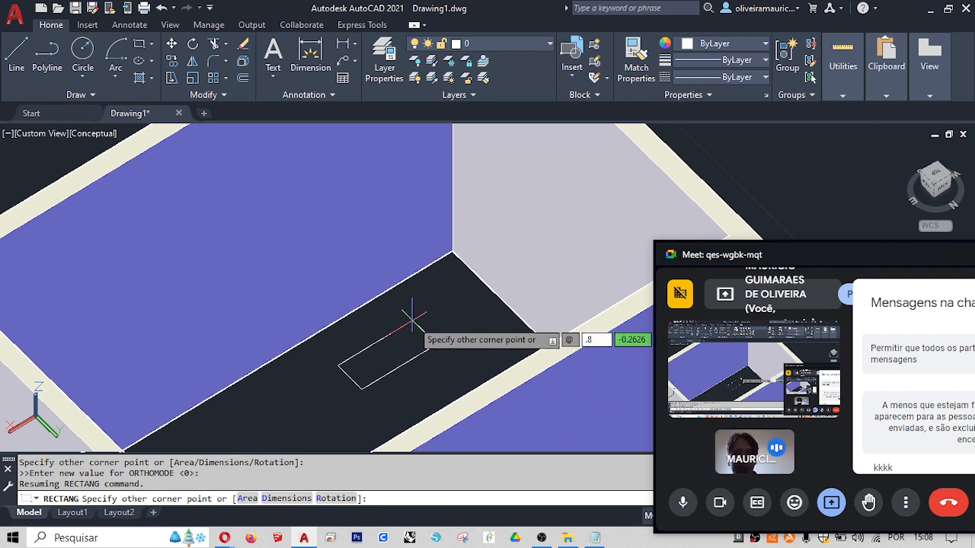
pyautogui.write('8')
pyautogui.press('Tab')
pyautogui.write('.15')
pyautogui.press('Return')
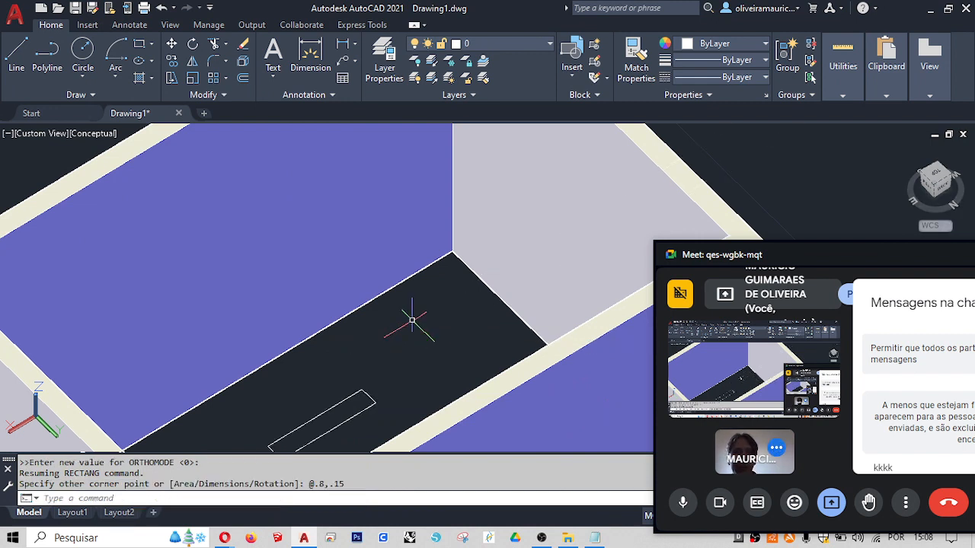
# - Convert the small door rectangle on the room floor into a region
pyautogui.moveTo(408, 353); pyautogui.dragTo(418, 298, button='middle')
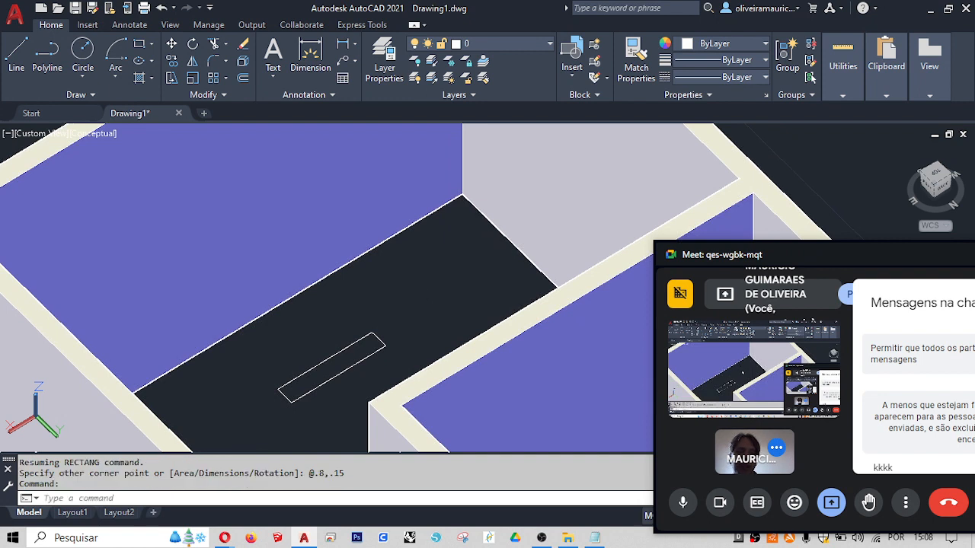
pyautogui.write('reg')
pyautogui.press('Return')
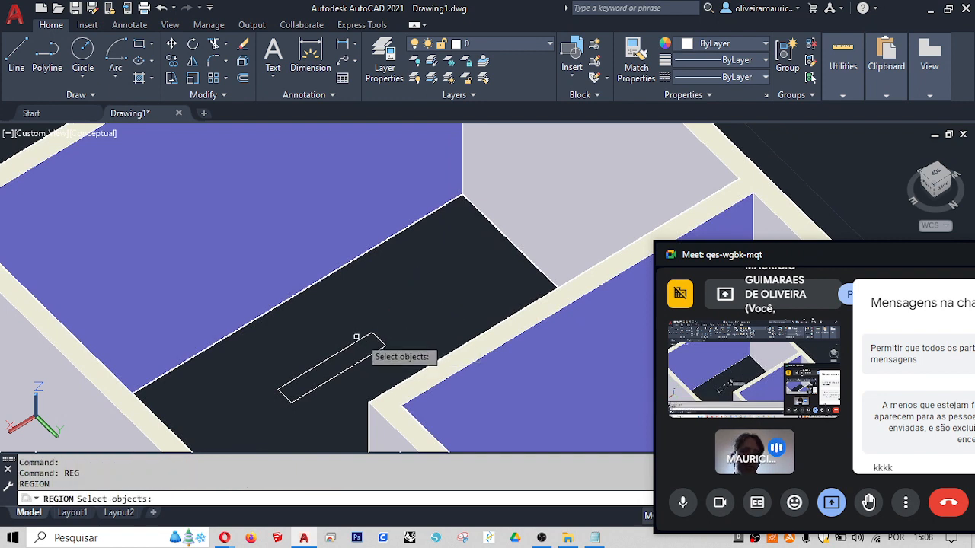
pyautogui.click(355, 384)
pyautogui.click(309, 329)
pyautogui.press('Return')
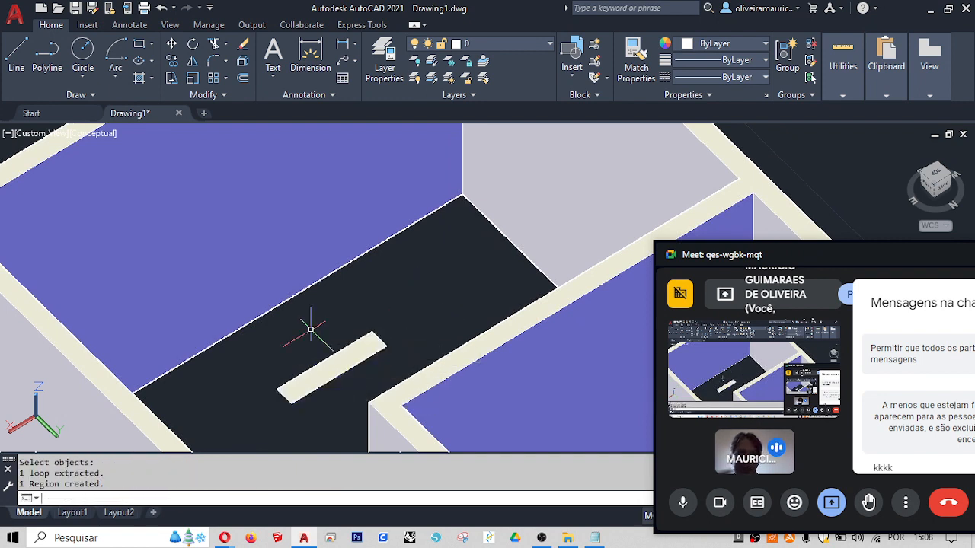
# - Move the door region from its end corner to the inner floor corner of the room, placing it within the outer wall
pyautogui.write('m')
pyautogui.press('Return')
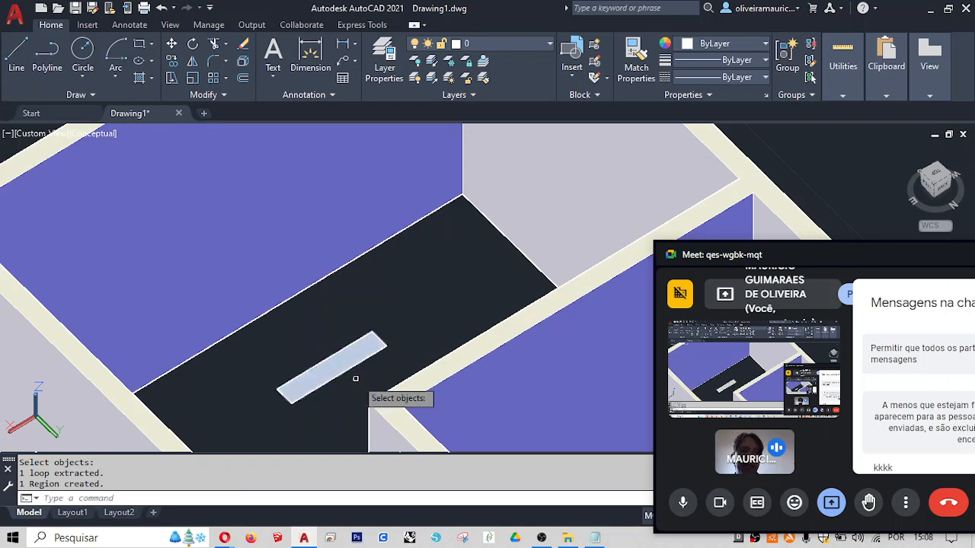
pyautogui.click(352, 375)
pyautogui.click(342, 343)
pyautogui.press('Return')
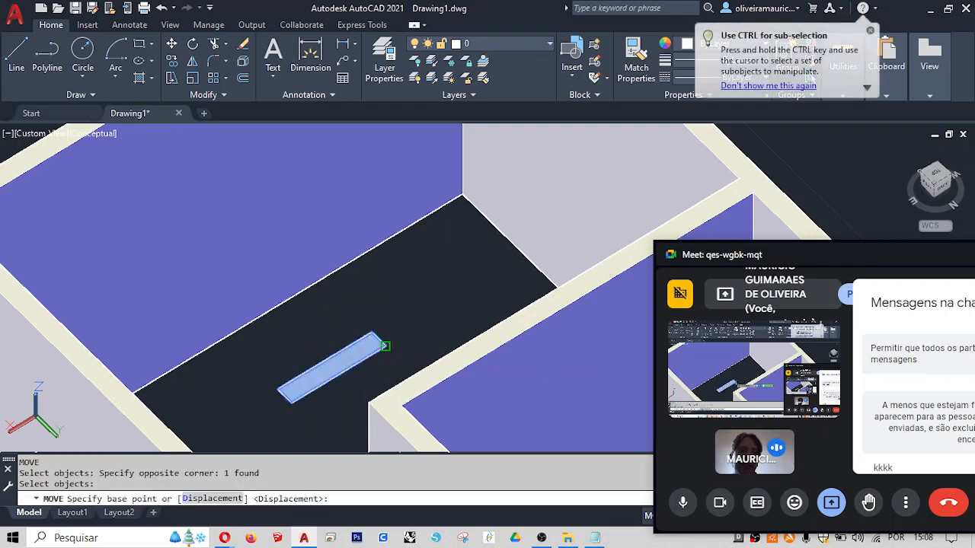
pyautogui.click(384, 341)
pyautogui.click(463, 191)
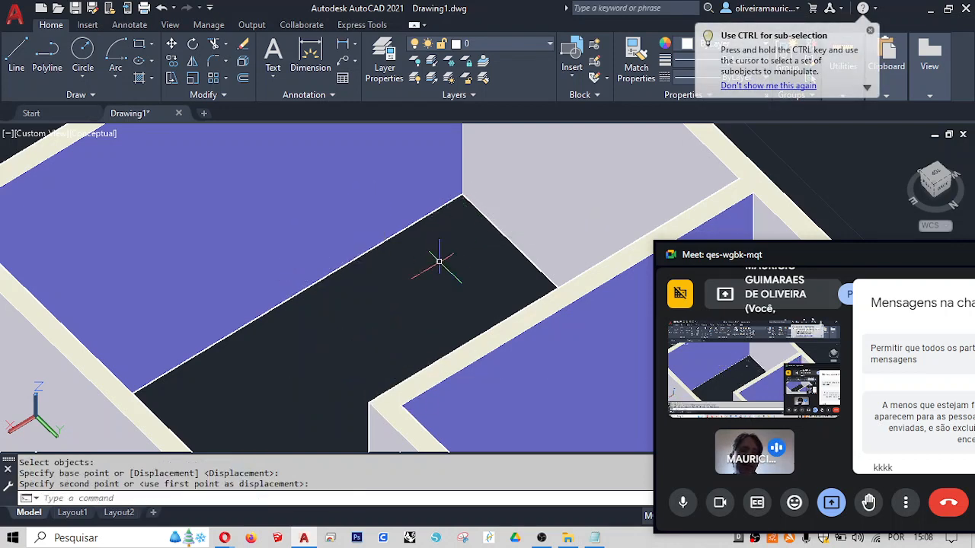
# - Move the door region 0.1 along the outer wall, away from the room corner
pyautogui.scroll(-1, 404, 248)
pyautogui.moveTo(278, 154); pyautogui.dragTo(283, 217, button='middle')
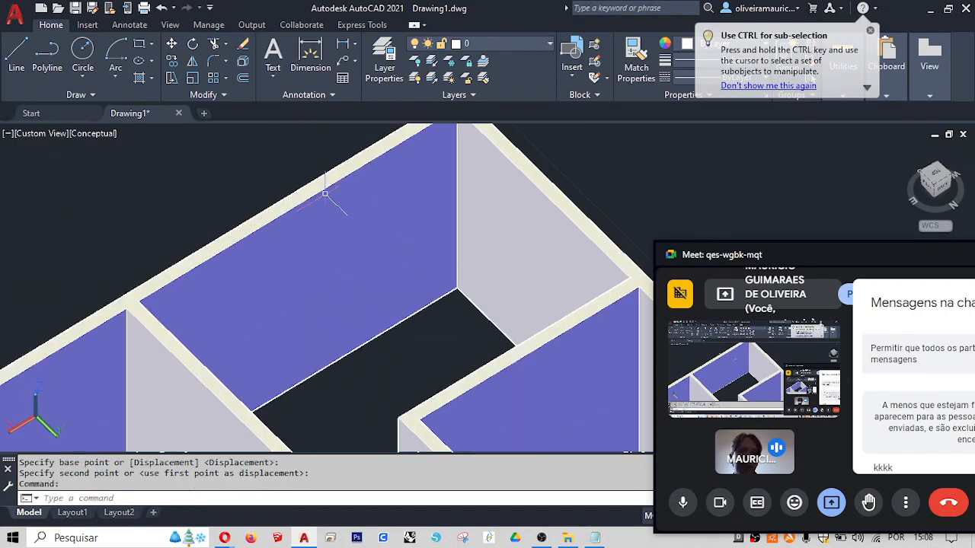
pyautogui.press('Return')
pyautogui.click(209, 140)
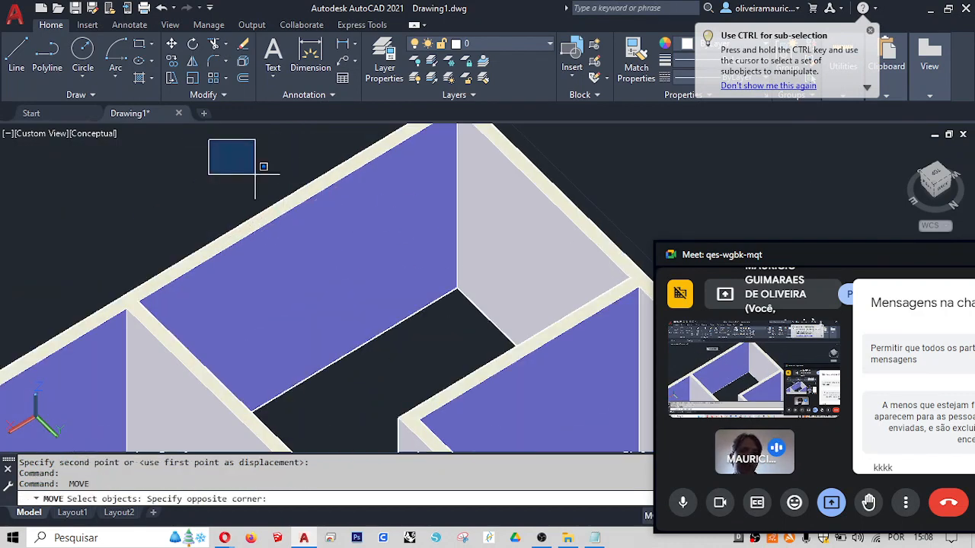
pyautogui.click(548, 393)
pyautogui.scroll(3, 422, 329)
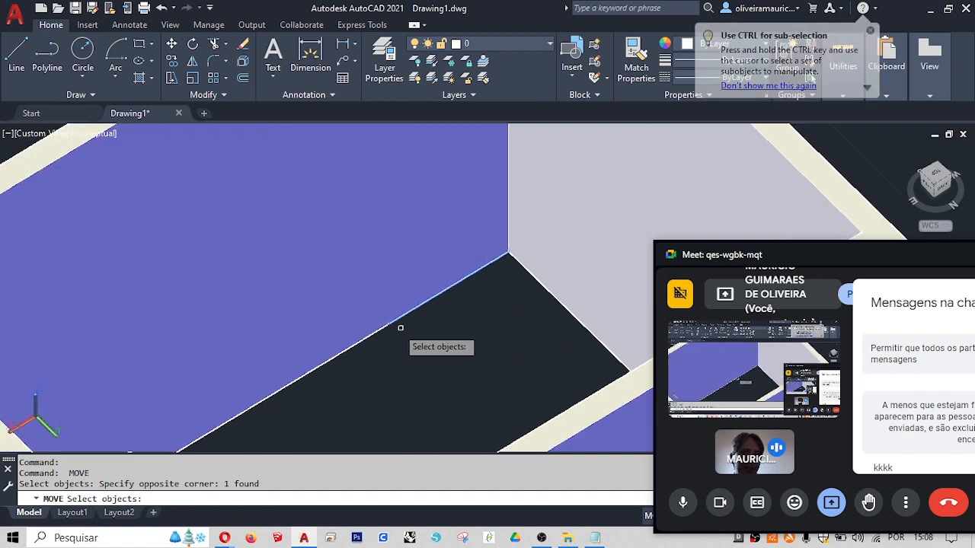
pyautogui.press('Return')
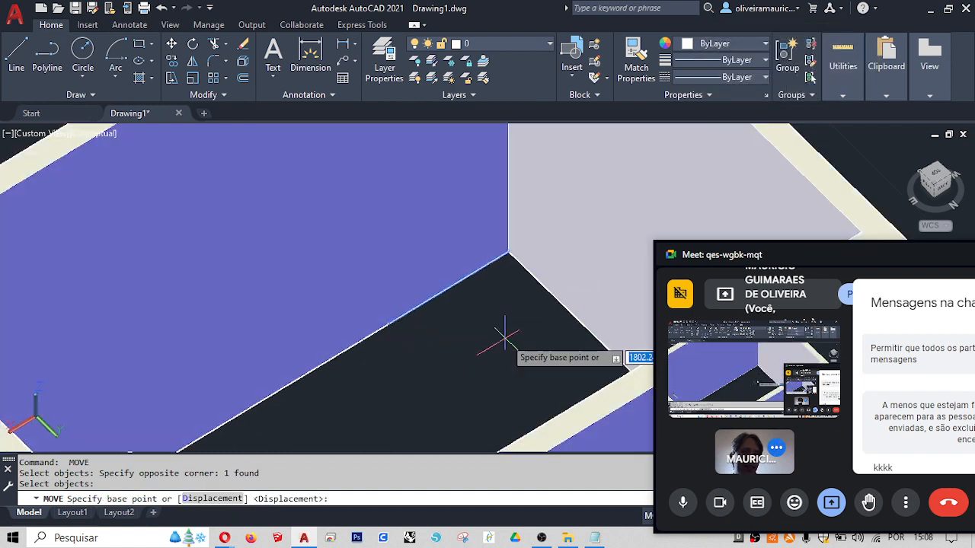
pyautogui.click(503, 339)
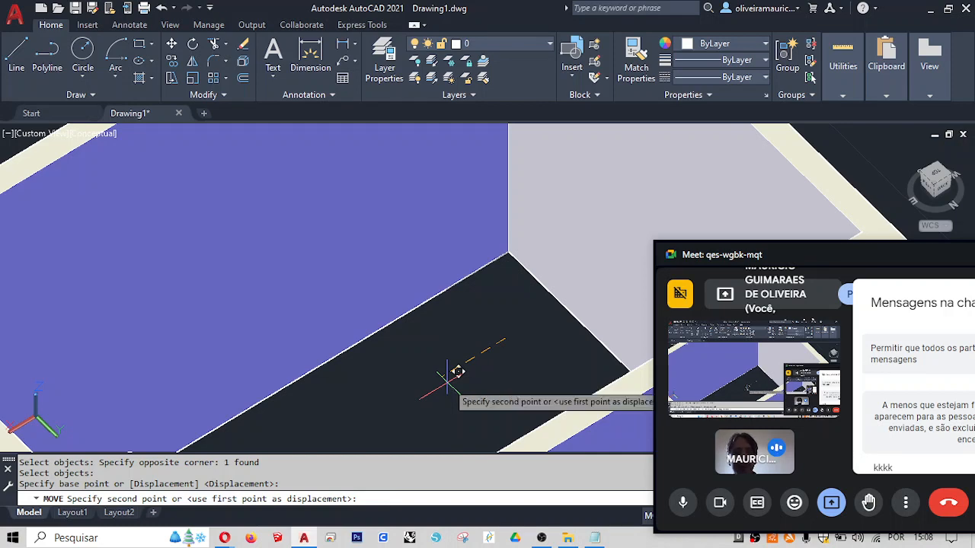
pyautogui.write('.1')
pyautogui.press('Return')
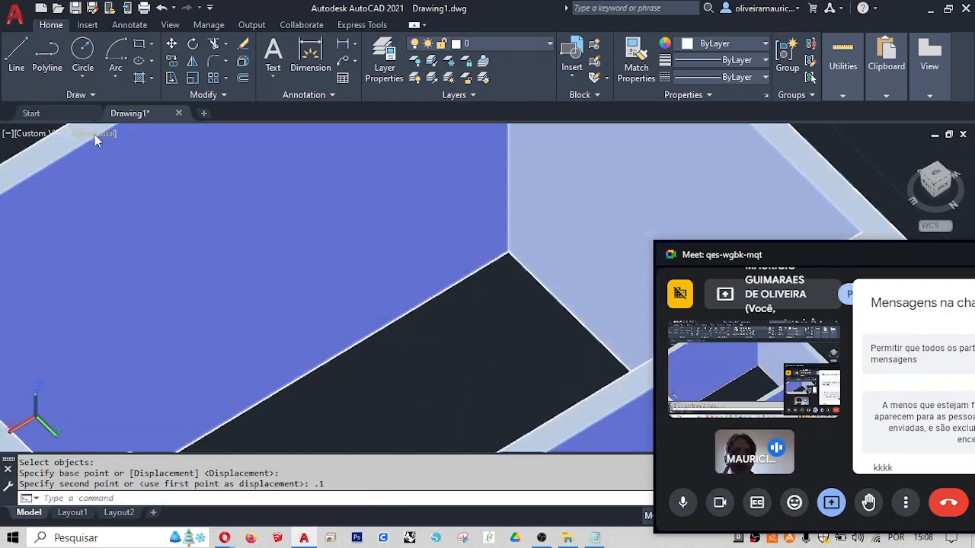
# - Show the model in the 2D Wireframe visual style and extrude the door region to a height of 2.1
pyautogui.click(98, 134)
pyautogui.click(126, 168)
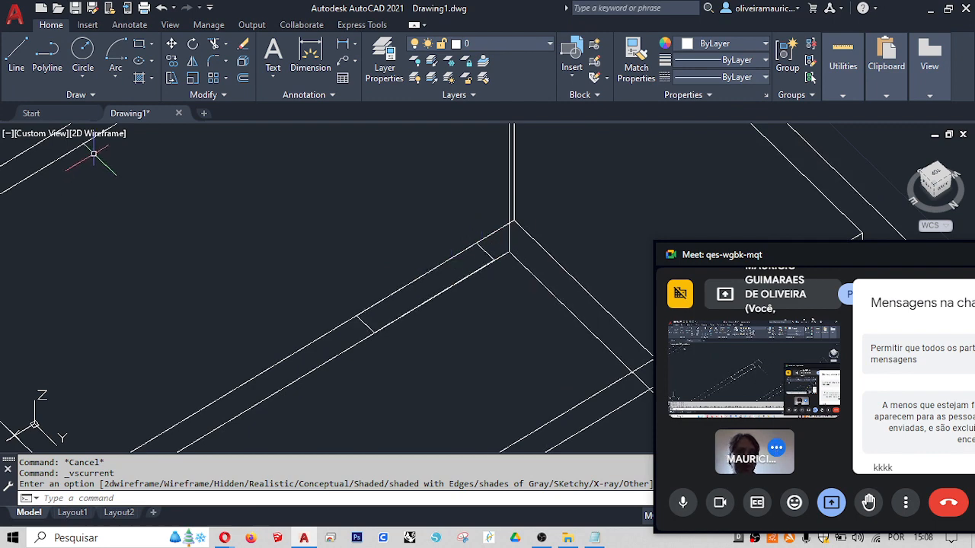
pyautogui.scroll(-2, 150, 226)
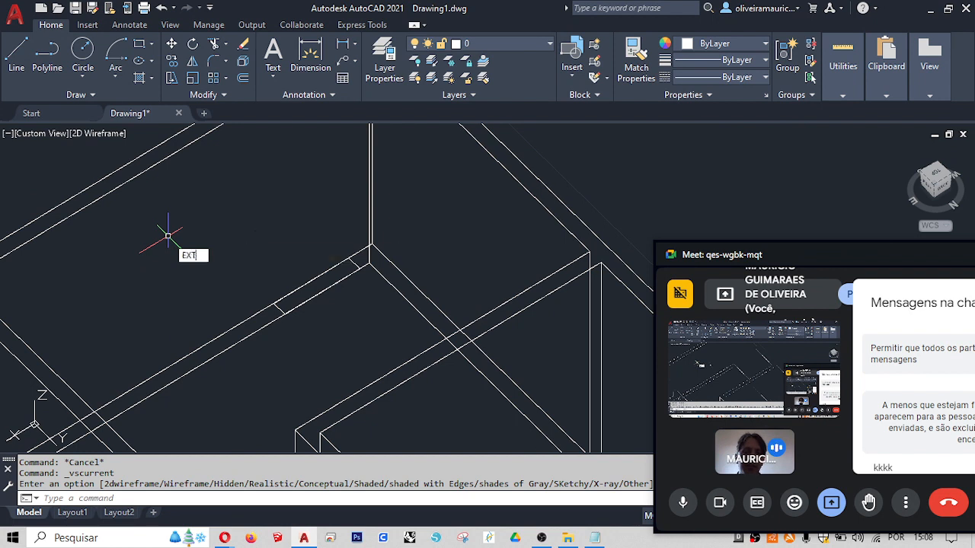
pyautogui.press('Return')
pyautogui.click(195, 180)
pyautogui.click(381, 331)
pyautogui.press('Return')
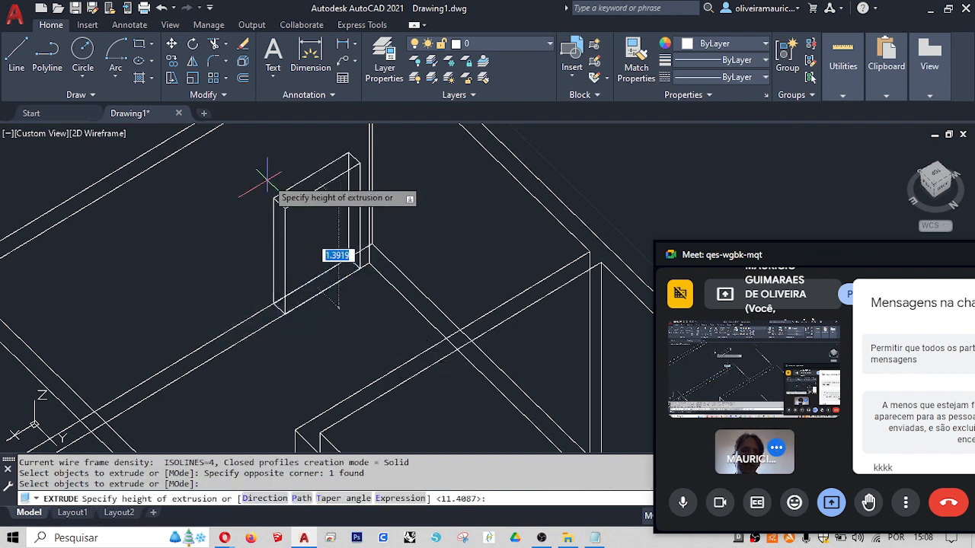
pyautogui.write('2.1')
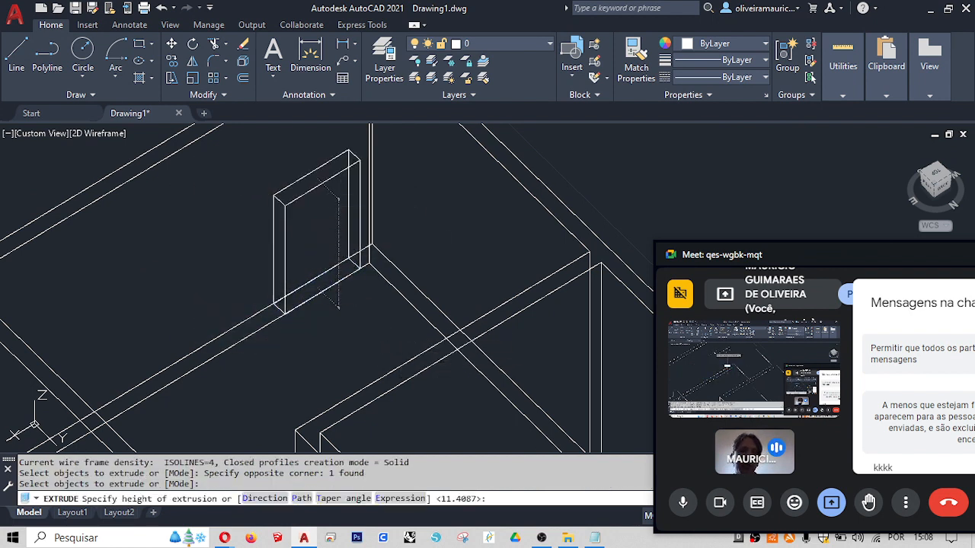
pyautogui.press('Return')
# - Change the viewport's visual style back to Conceptual and clear any active command
pyautogui.click(110, 133)
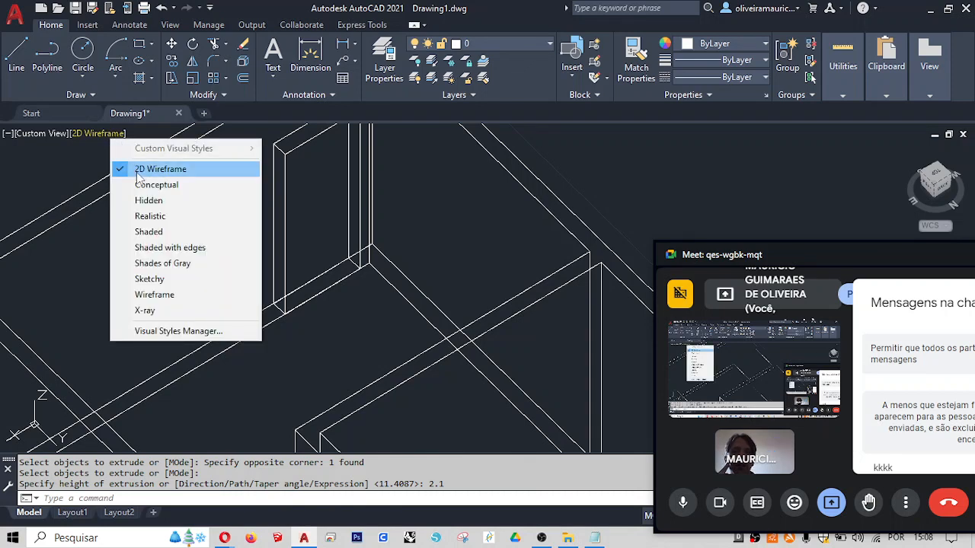
pyautogui.click(152, 184)
pyautogui.moveTo(278, 308); pyautogui.dragTo(279, 313, button='middle')
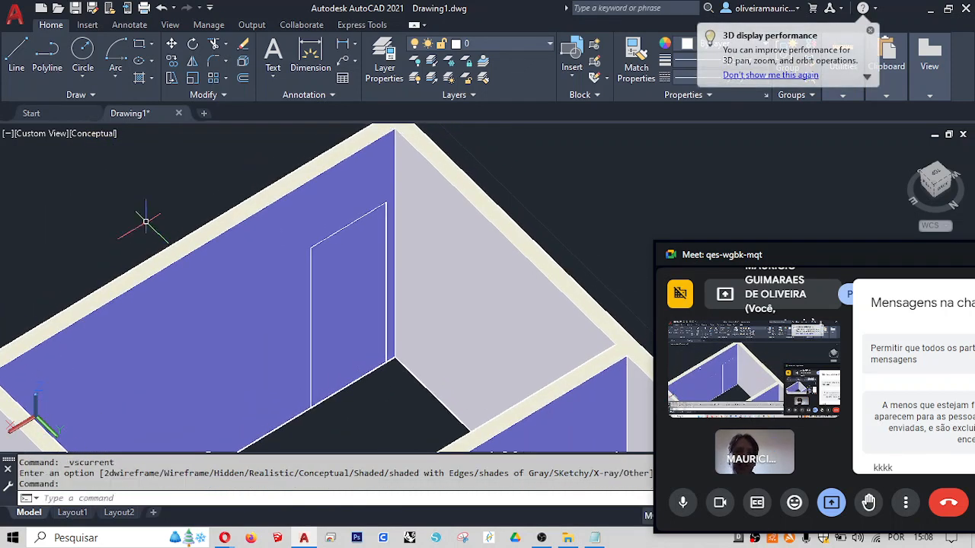
pyautogui.press('Escape')
pyautogui.press('Escape')
pyautogui.press('Escape')
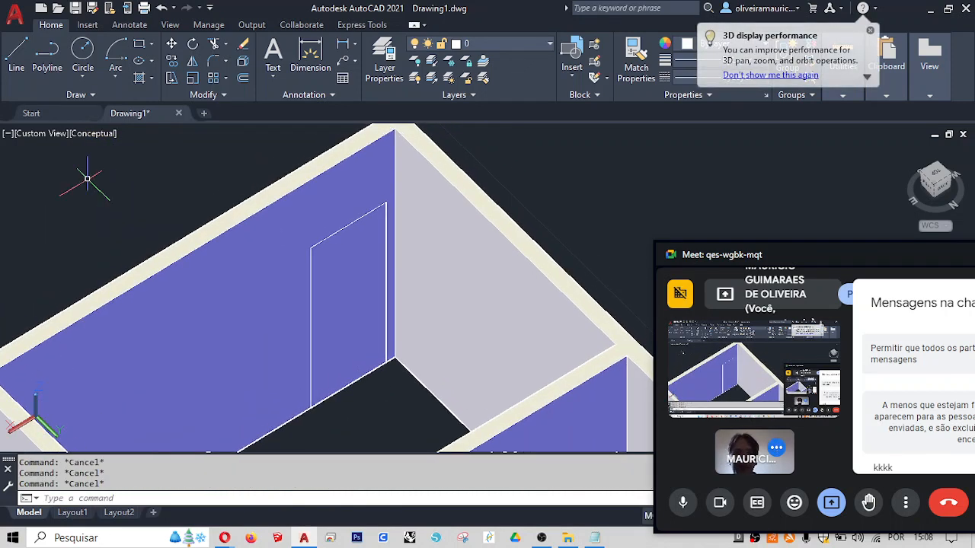
# - Subtract the door solid from the floor plan walls to cut the door opening
pyautogui.write('s')
pyautogui.press('Return')
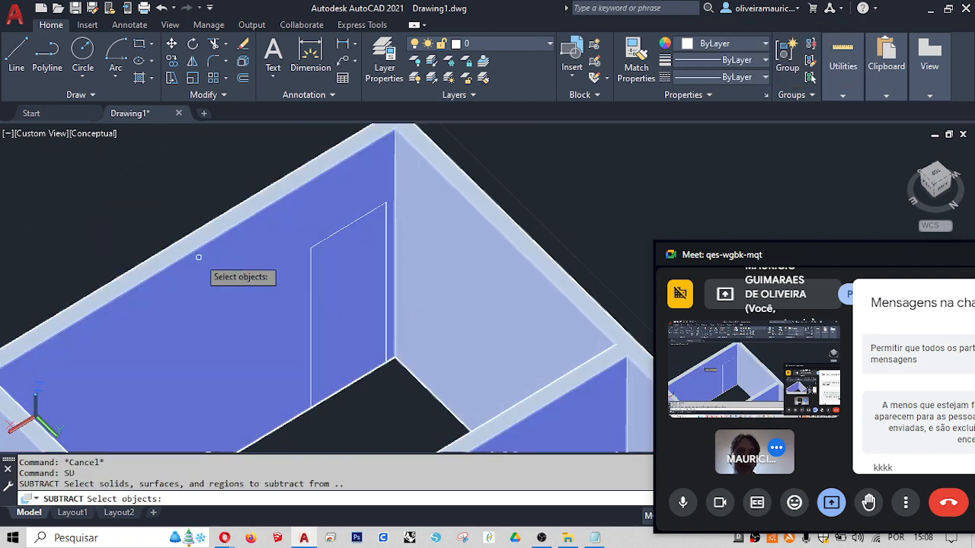
pyautogui.click(200, 255)
pyautogui.press('Return')
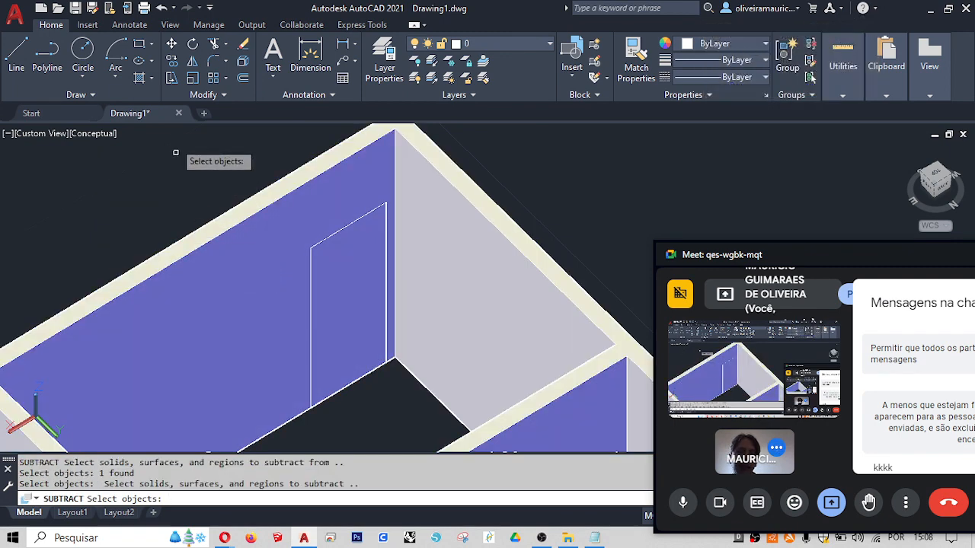
pyautogui.click(175, 139)
pyautogui.click(488, 432)
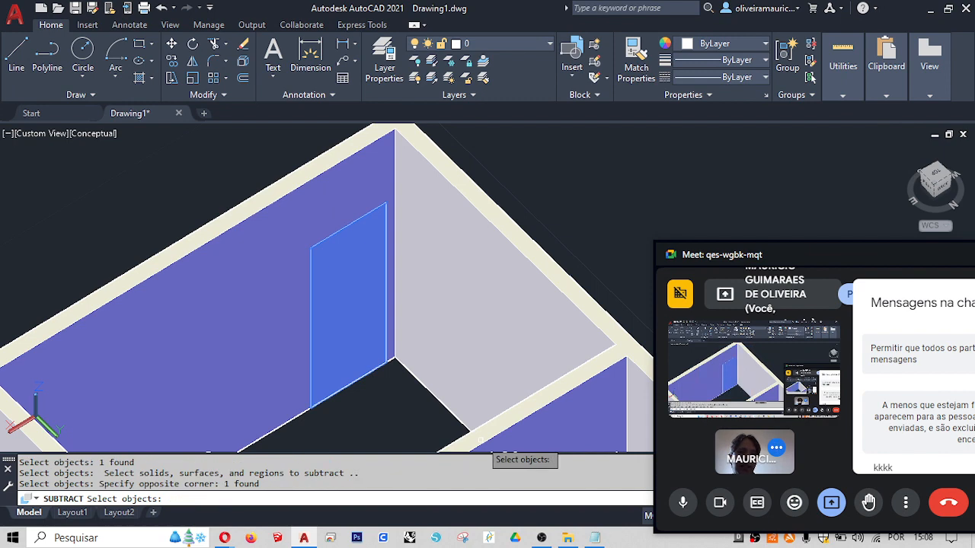
pyautogui.press('Return')
pyautogui.scroll(-5, 336, 354)
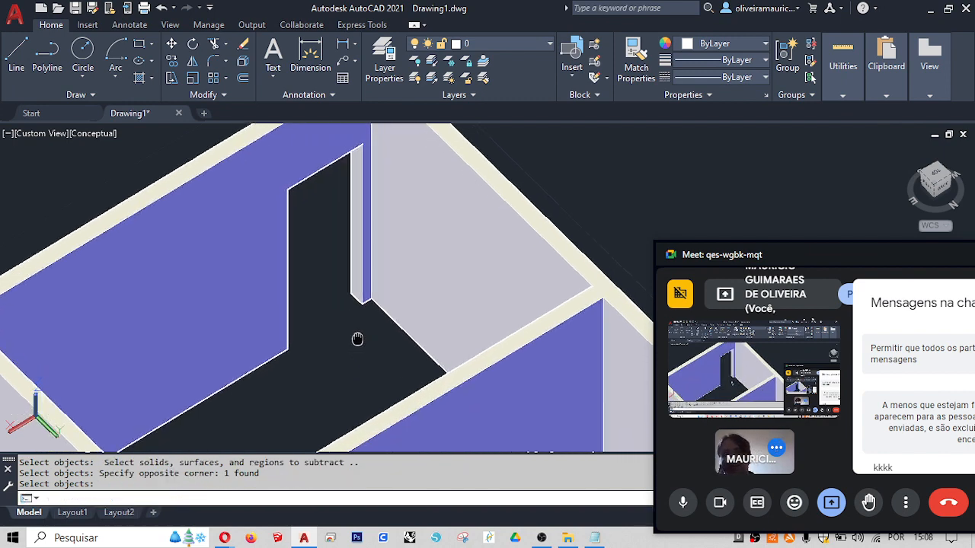
pyautogui.press('Return')
# - Examine the walled floor plan from outside, including the new door opening in the outer wall
pyautogui.moveTo(323, 366)
pyautogui.keyDown('shift'); pyautogui.mouseDown(button='middle')
pyautogui.moveTo(347, 354)
pyautogui.moveTo(533, 355)
pyautogui.moveTo(495, 350)
pyautogui.moveTo(579, 352)
pyautogui.moveTo(573, 369)
pyautogui.mouseUp(button='middle'); pyautogui.keyUp('shift')
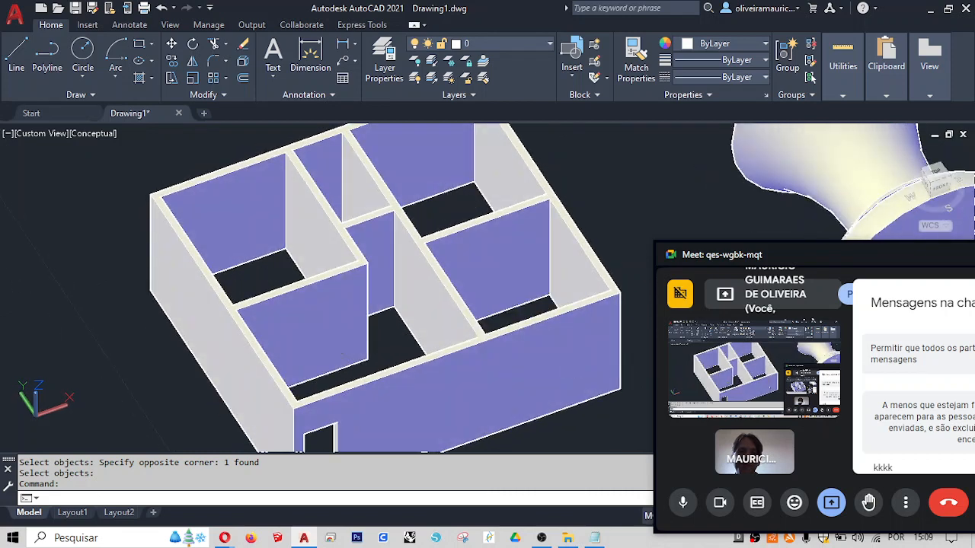
pyautogui.moveTo(448, 395); pyautogui.dragTo(442, 360, button='middle')
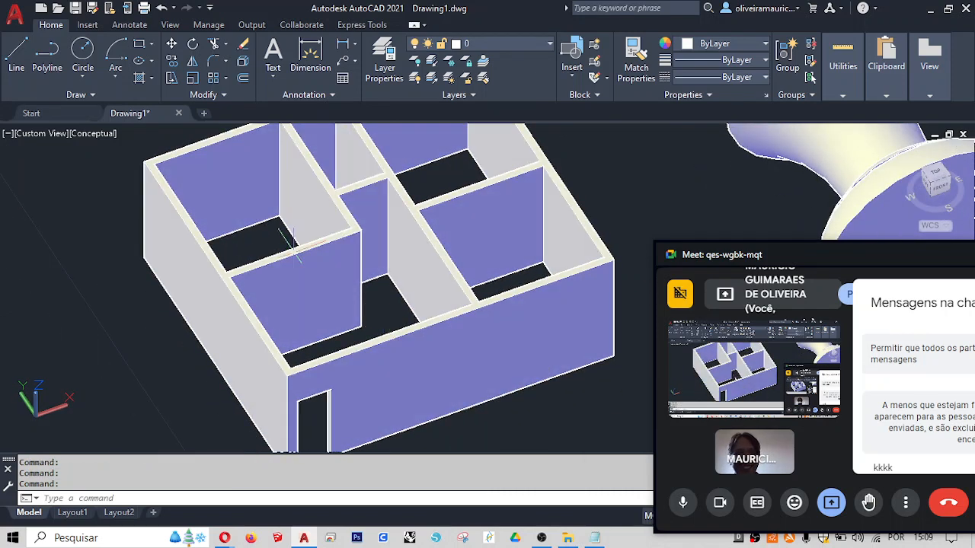
pyautogui.moveTo(267, 239); pyautogui.dragTo(261, 308, button='middle')
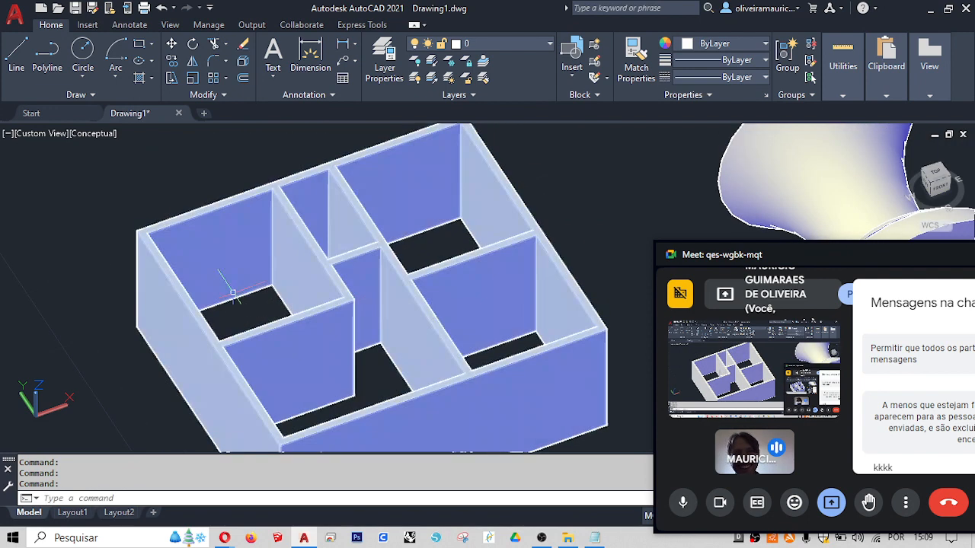
pyautogui.moveTo(140, 286); pyautogui.dragTo(119, 245, button='middle')
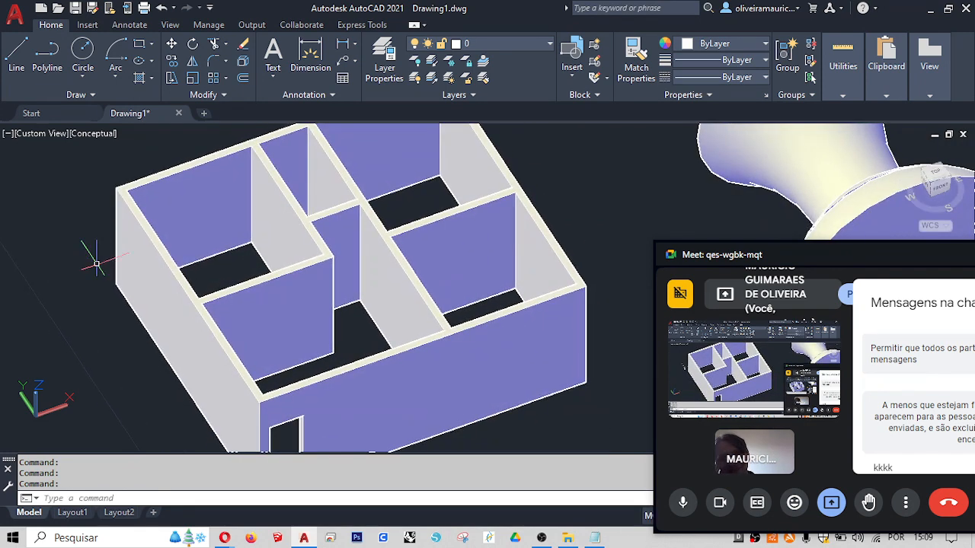
pyautogui.scroll(-3, 105, 251)
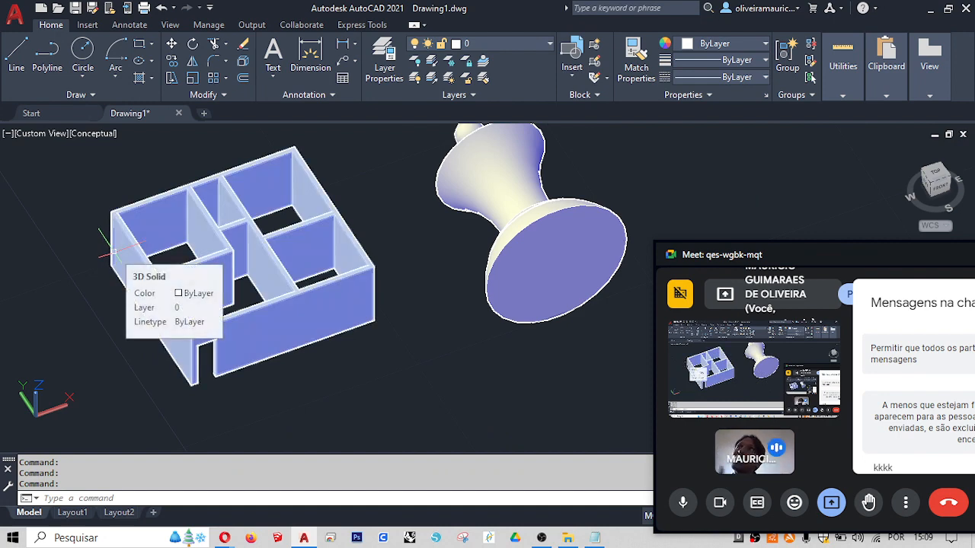
pyautogui.scroll(4, 114, 245)
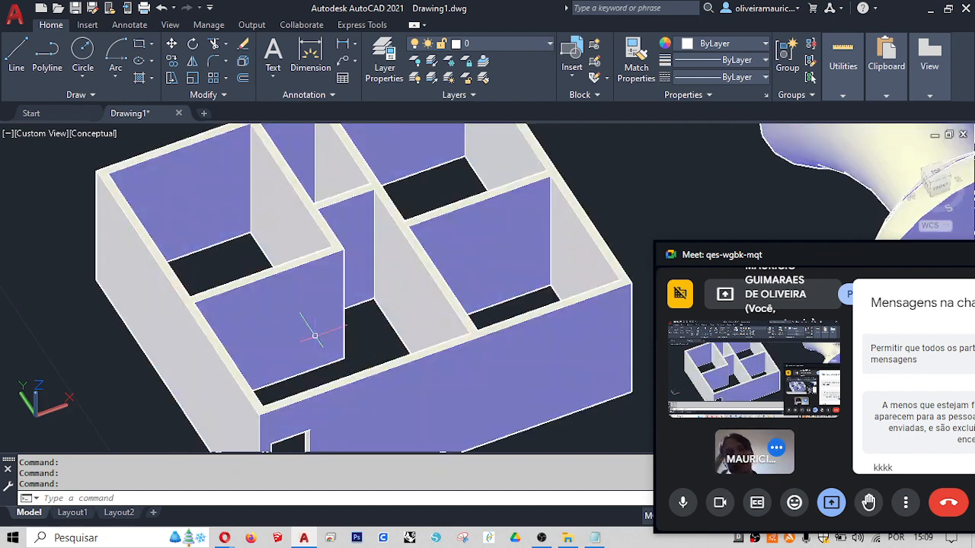
pyautogui.moveTo(310, 330); pyautogui.dragTo(255, 324, button='middle')
pyautogui.scroll(-3, 339, 371)
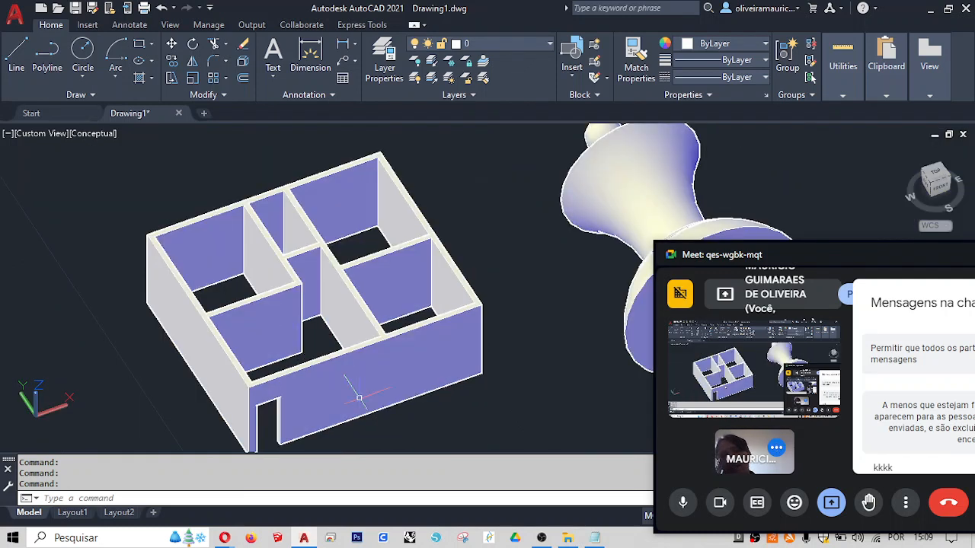
pyautogui.scroll(1, 309, 361)
pyautogui.scroll(5, 189, 312)
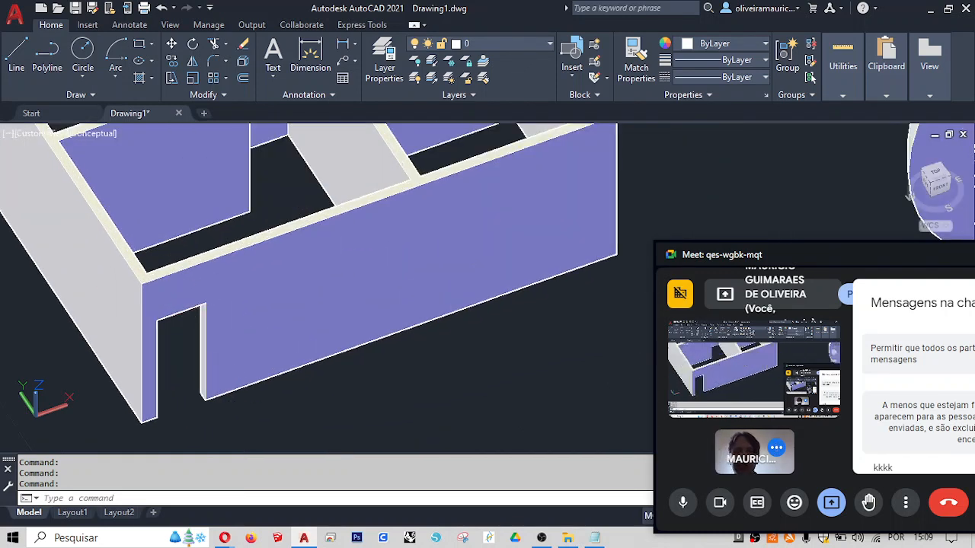
pyautogui.moveTo(115, 292); pyautogui.dragTo(114, 353, button='middle')
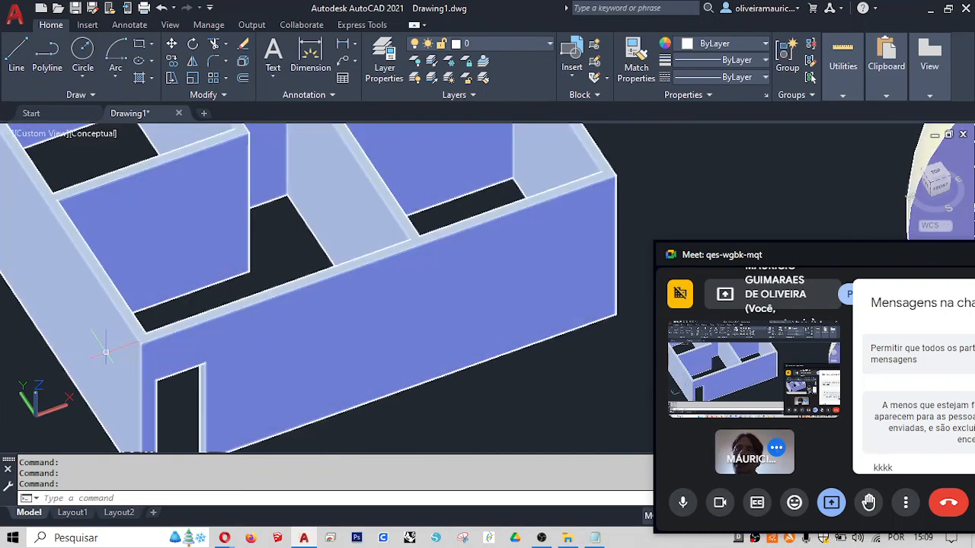
pyautogui.moveTo(197, 402); pyautogui.dragTo(144, 397, button='middle')
pyautogui.write('di')
pyautogui.press('Return')
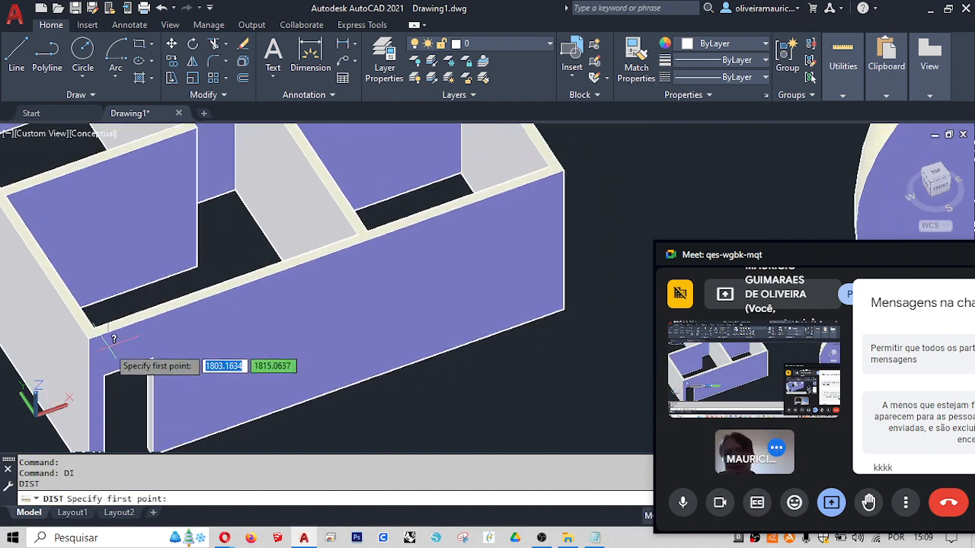
pyautogui.press('Escape')
pyautogui.press('Escape')
# - Switch to Notepad and add the line "DI (distância)" below "CO/CP (copy)", with blank lines separating it from the 3D commands
pyautogui.click(595, 538)
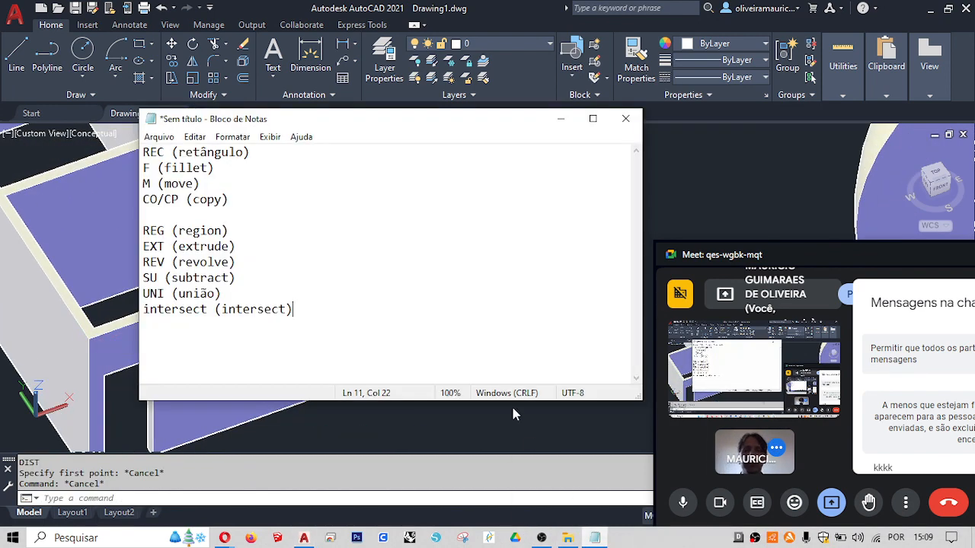
pyautogui.press('Return')
pyautogui.press('Return')
pyautogui.press('Return')
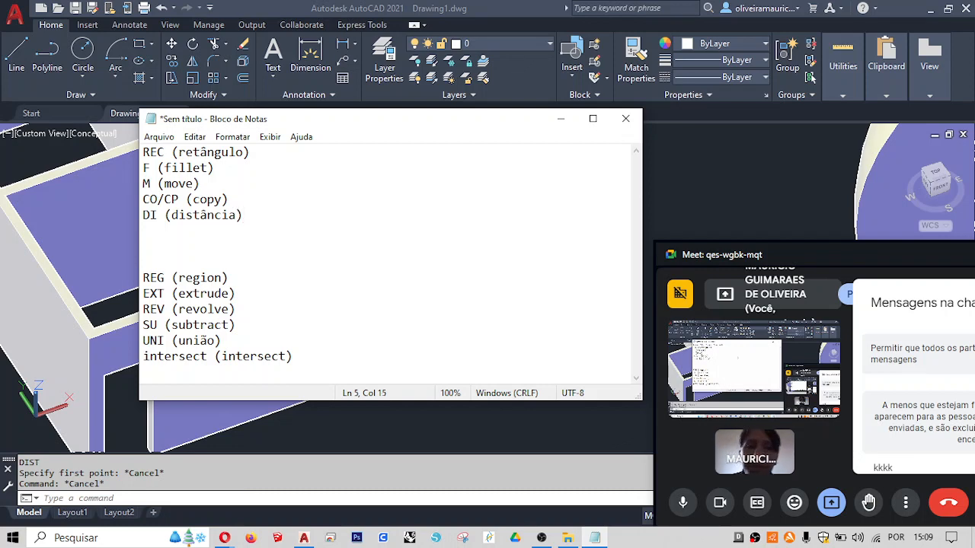
# - Return to AutoCAD and measure the base length of the outer wall with the door, from corner to corner
pyautogui.click(354, 9)
pyautogui.scroll(-3, 389, 286)
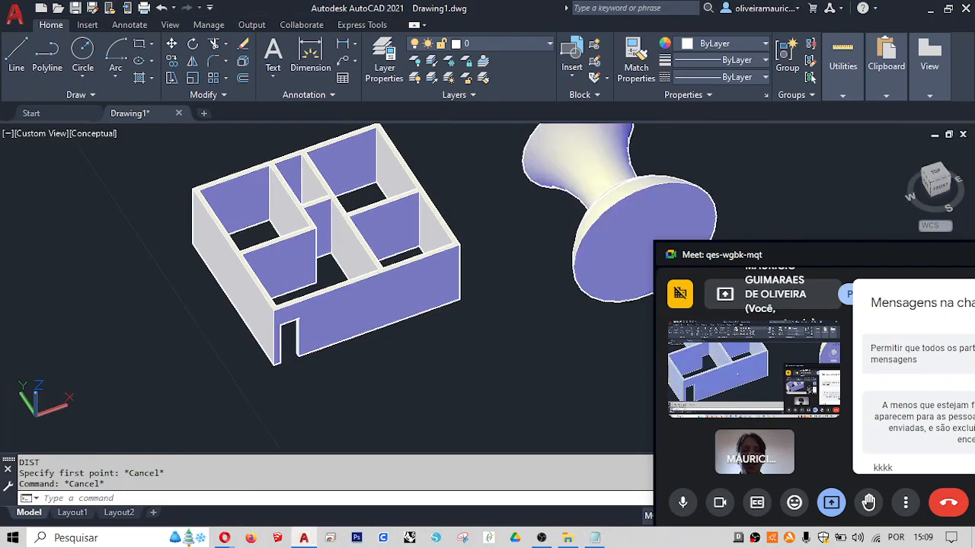
pyautogui.scroll(3, 285, 278)
pyautogui.scroll(-1, 285, 278)
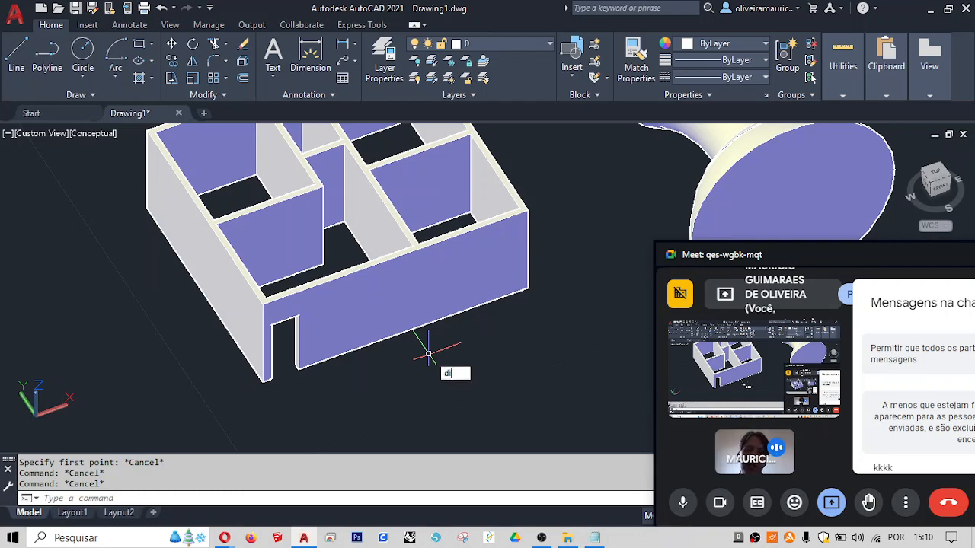
pyautogui.press('Return')
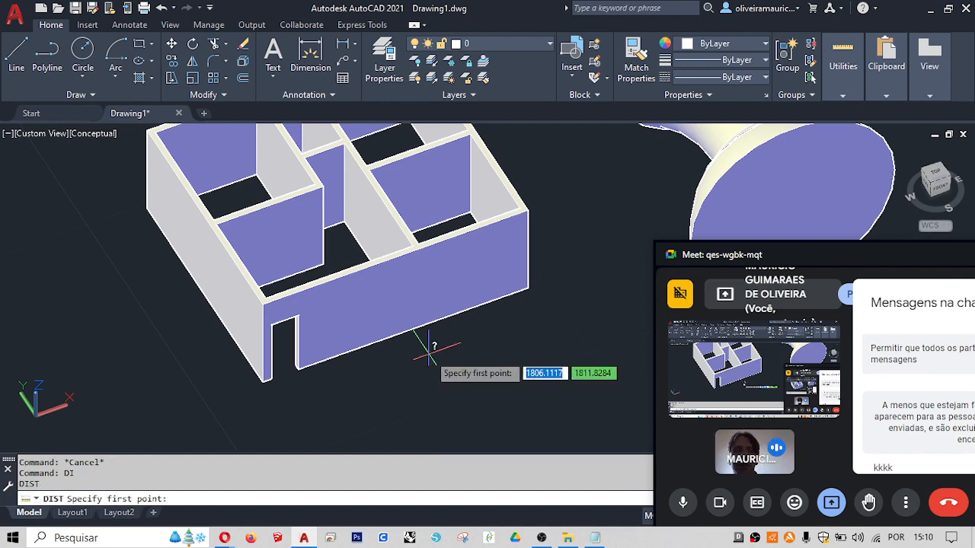
pyautogui.click(260, 380)
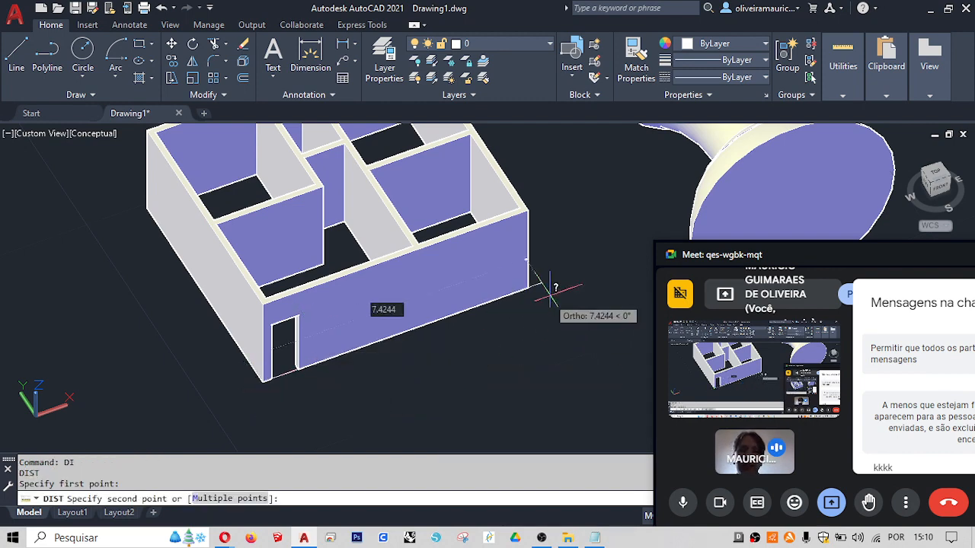
pyautogui.click(526, 292)
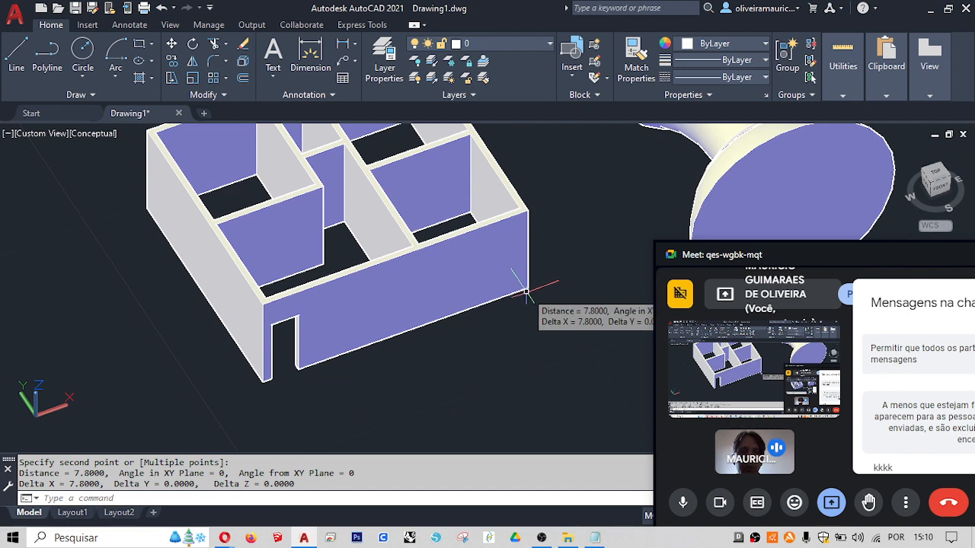
# - Open the Windows Calculator, multiply 3,6 by 0,3, and close it again
pyautogui.click(122, 538)
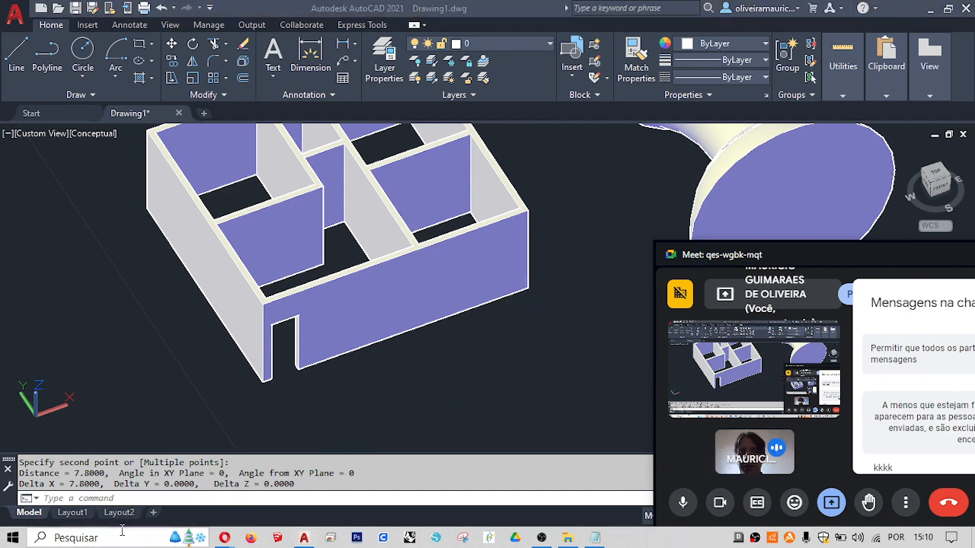
pyautogui.write('calculadora')
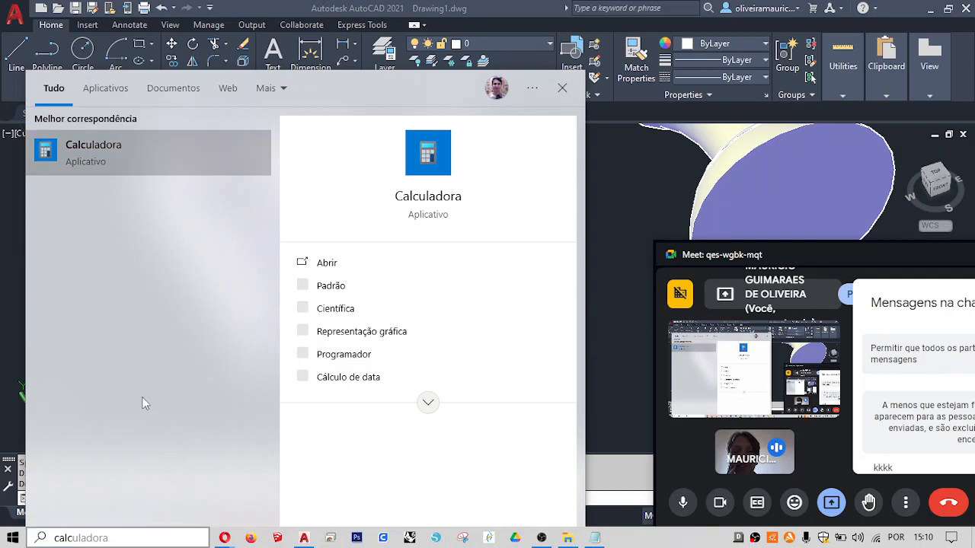
pyautogui.press('Return')
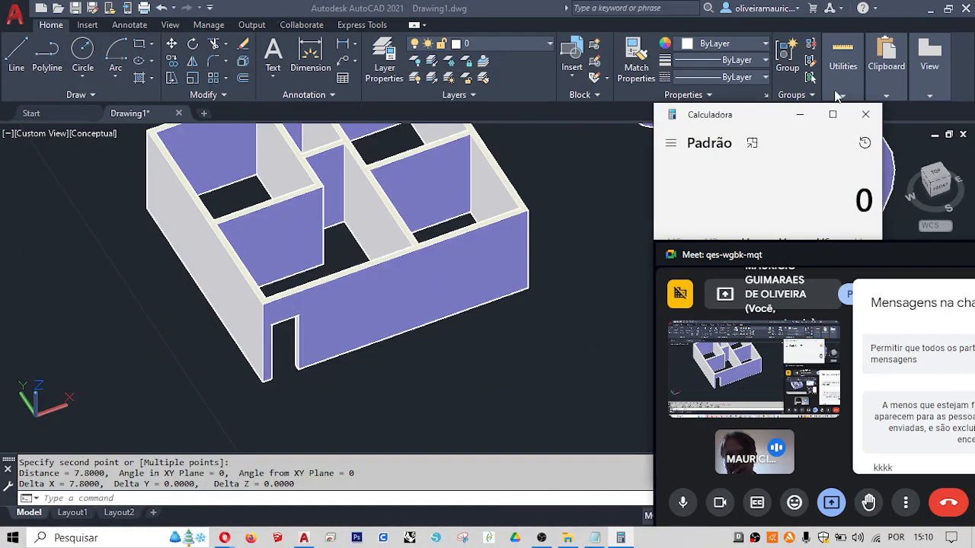
pyautogui.moveTo(765, 122); pyautogui.dragTo(402, 71)
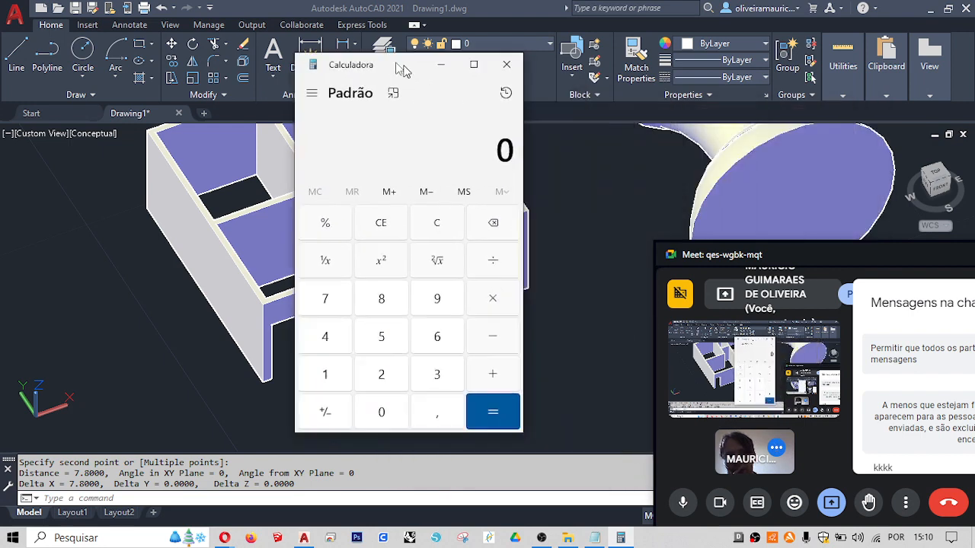
pyautogui.click(432, 412)
pyautogui.click(444, 342)
pyautogui.click(489, 310)
pyautogui.click(434, 404)
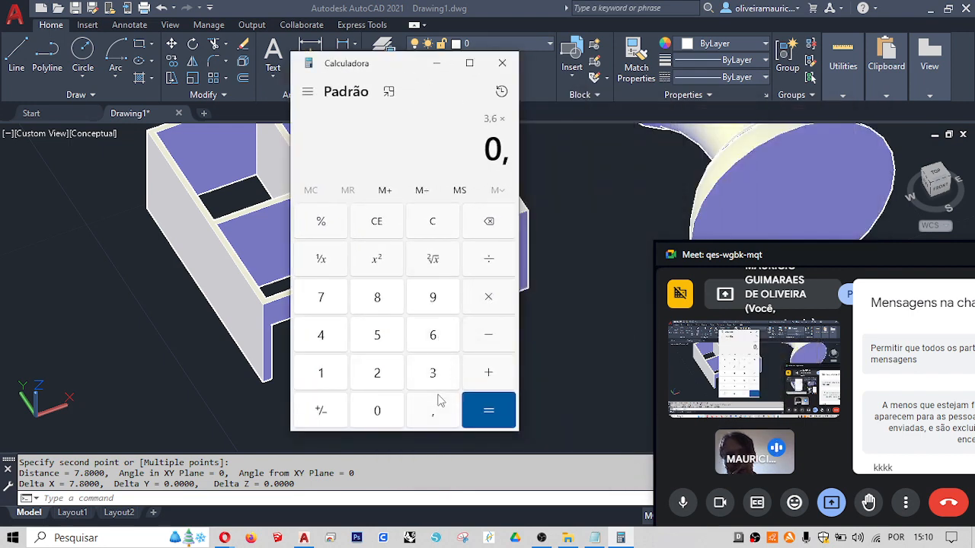
pyautogui.click(433, 383)
pyautogui.click(491, 412)
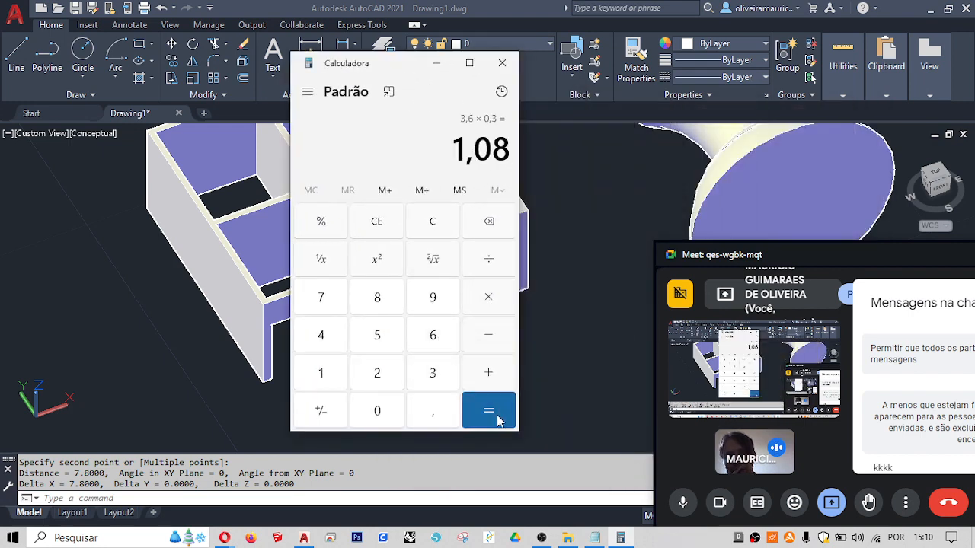
pyautogui.click(502, 63)
# - Draw a 7.8 line along the X axis in the empty space in front of the door wall
pyautogui.moveTo(428, 371); pyautogui.dragTo(389, 320, button='middle')
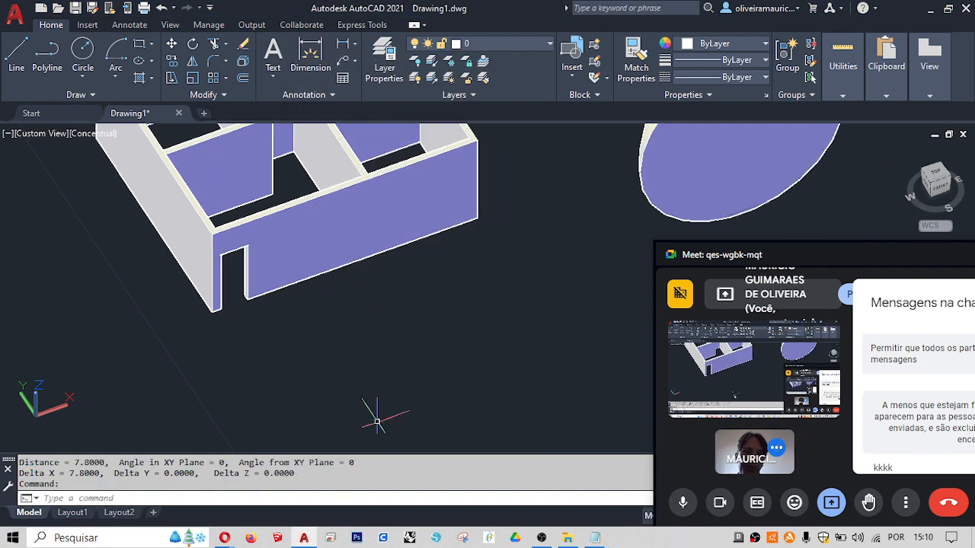
pyautogui.write('L')
pyautogui.press('Return')
pyautogui.click(330, 423)
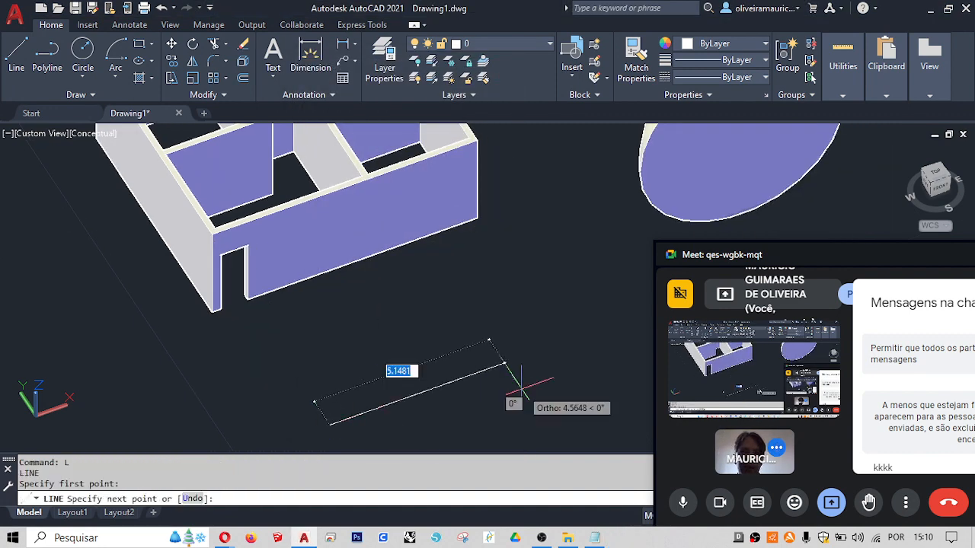
pyautogui.press('BackSpace')
pyautogui.write('7.8')
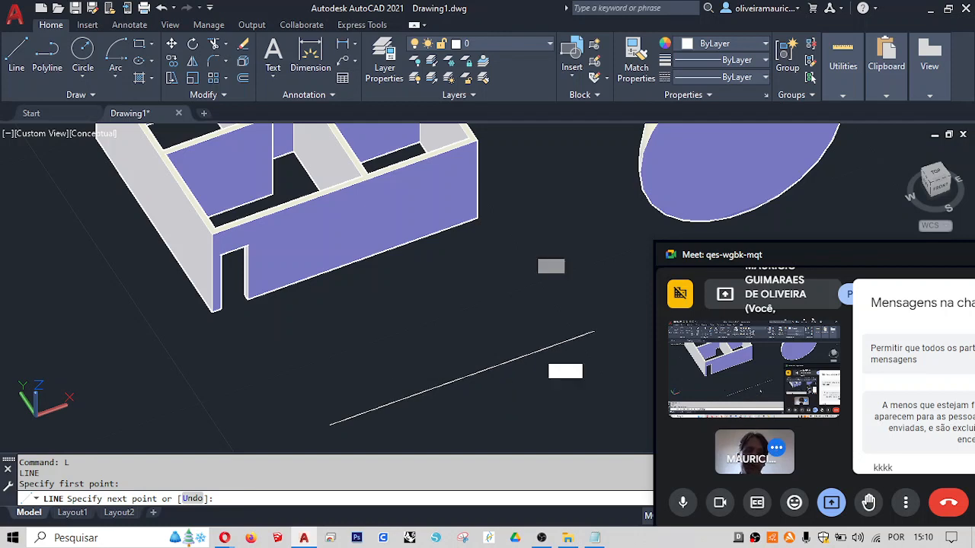
pyautogui.press('Return')
pyautogui.press('Return')
# - Draw a 1.08 line perpendicular to the baseline from its midpoint, continuing to the baseline's start point to form one gable slope
pyautogui.write('L')
pyautogui.press('Return')
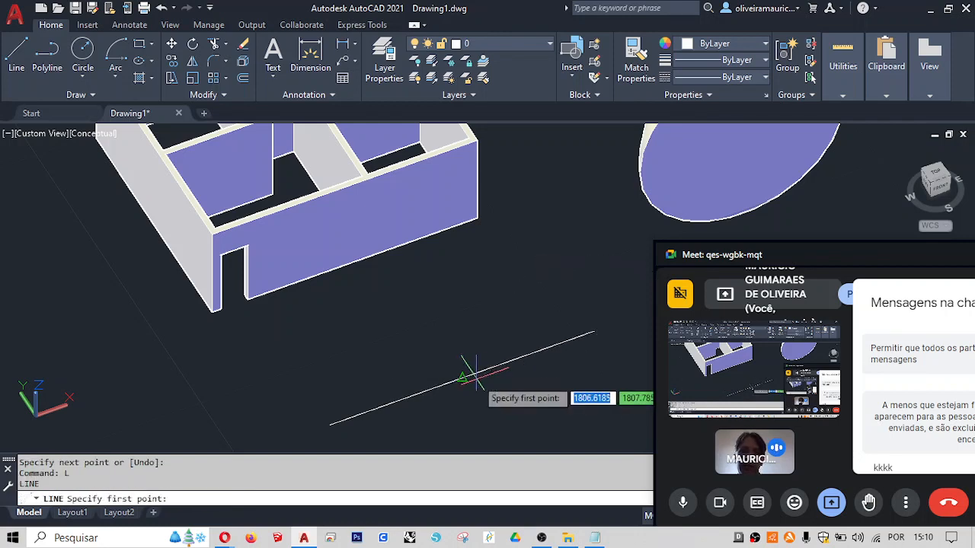
pyautogui.click(462, 377)
pyautogui.write('1')
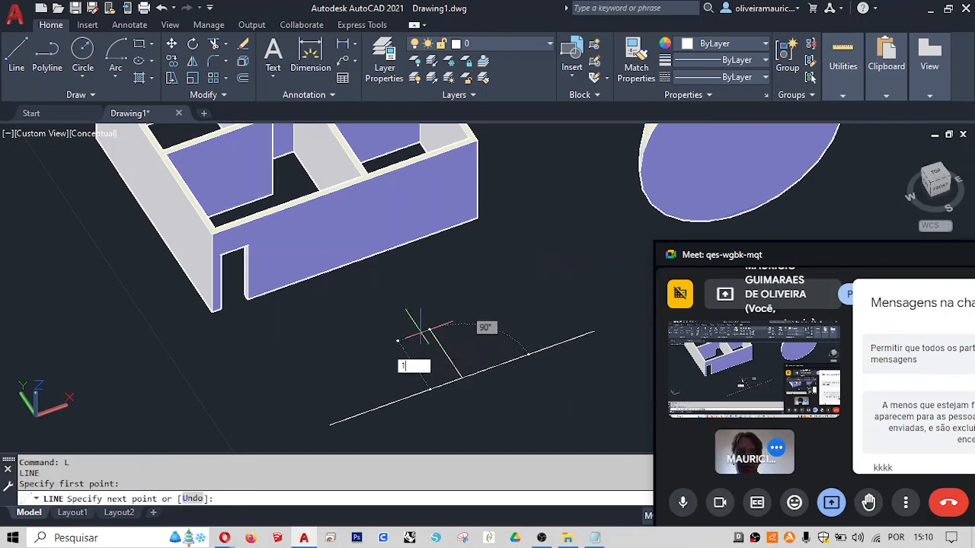
pyautogui.write('.08')
pyautogui.press('Return')
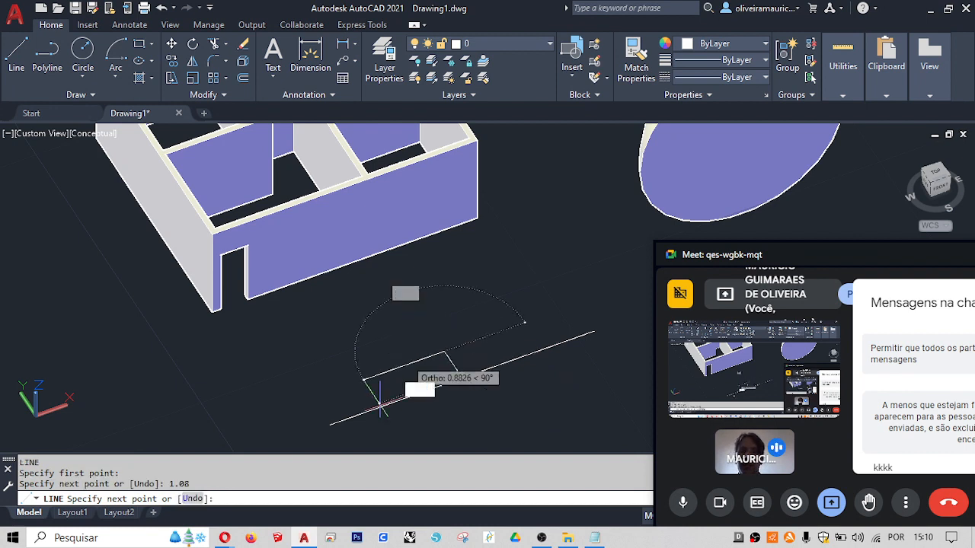
pyautogui.click(331, 424)
pyautogui.press('Return')
# - Connect the apex to the baseline's other endpoint with a line and delete the perpendicular centre line
pyautogui.press('Return')
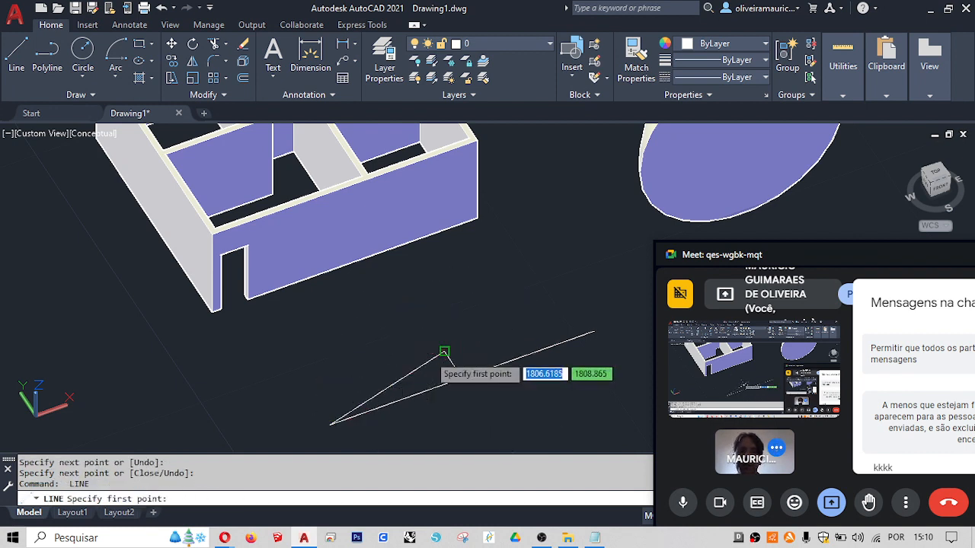
pyautogui.click(446, 351)
pyautogui.click(593, 333)
pyautogui.press('Return')
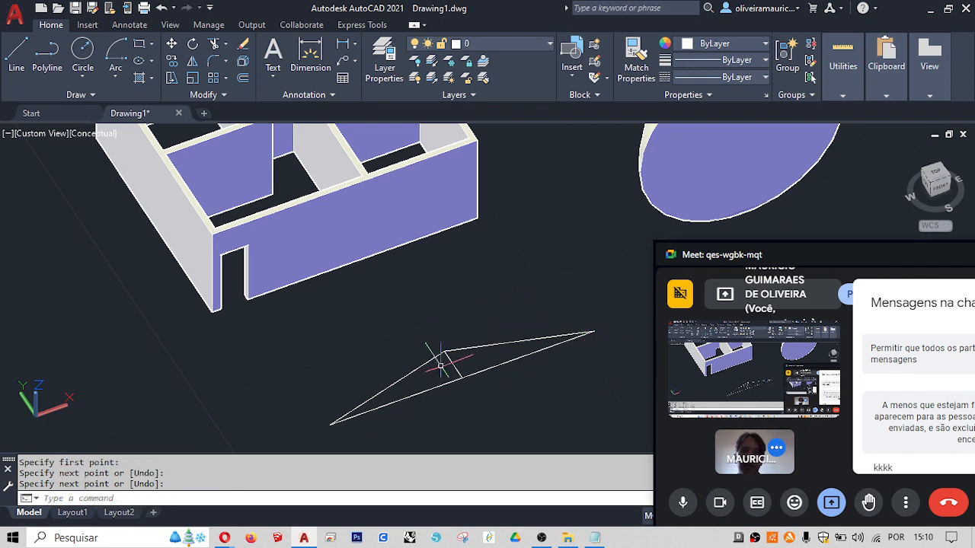
pyautogui.click(449, 359)
pyautogui.press('Delete')
# - Convert the three lines of the gable triangle into a region
pyautogui.moveTo(380, 367); pyautogui.dragTo(349, 348, button='middle')
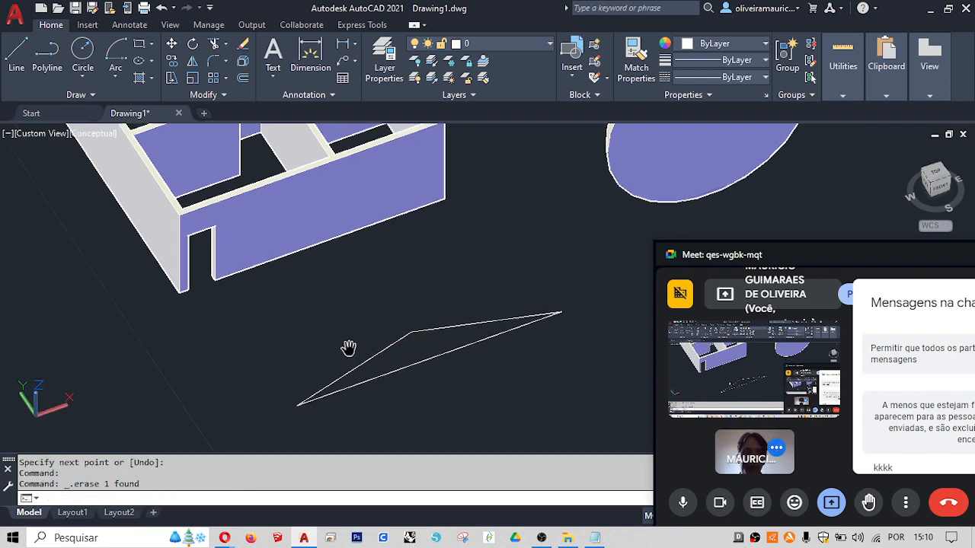
pyautogui.write('reg')
pyautogui.press('Return')
pyautogui.click(384, 315)
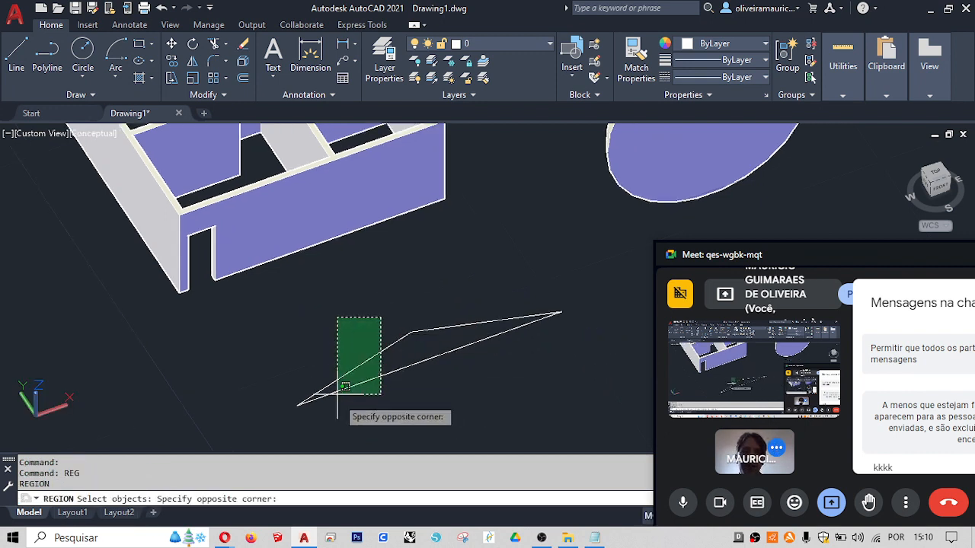
pyautogui.click(331, 420)
pyautogui.click(350, 295)
pyautogui.press('Return')
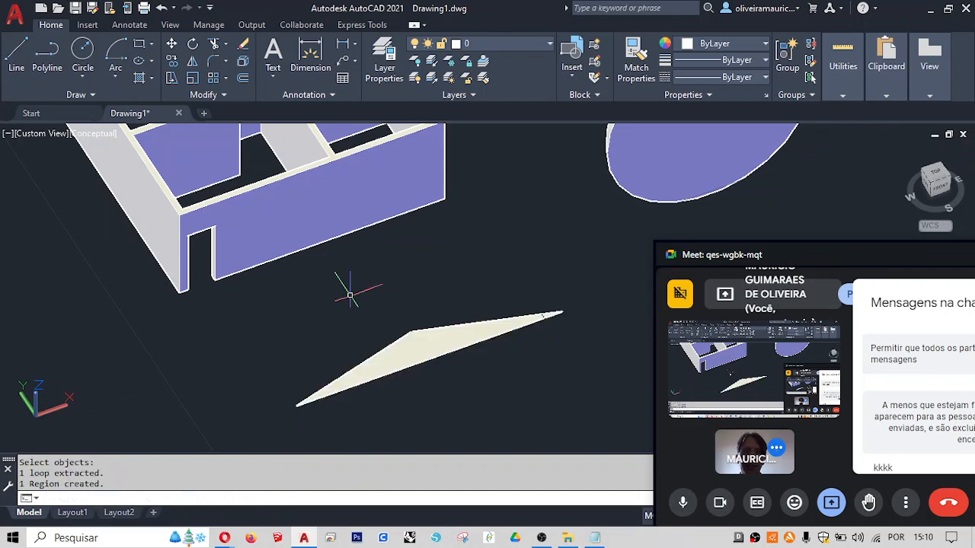
# - Extrude the triangular gable region to a height of .15
pyautogui.write('ext')
pyautogui.press('Return')
pyautogui.click(439, 359)
pyautogui.click(404, 302)
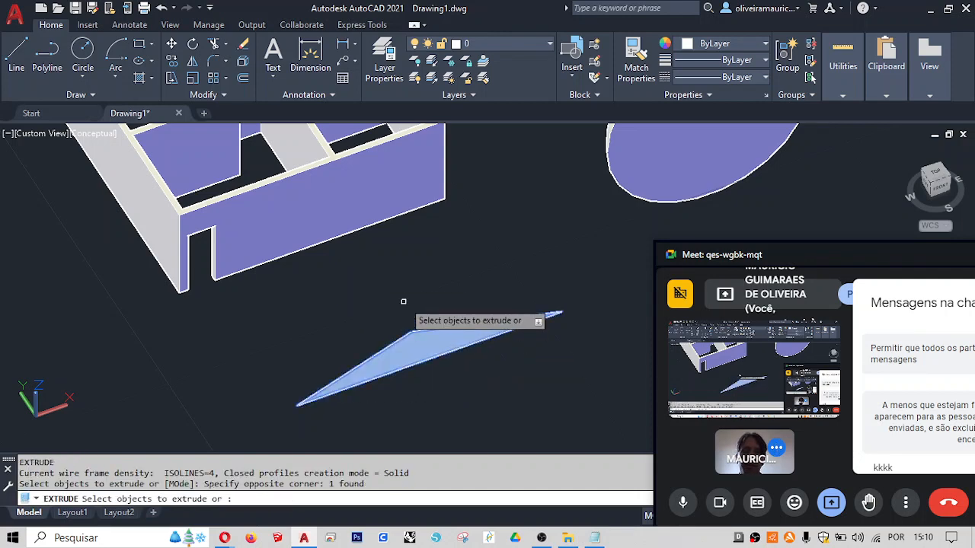
pyautogui.press('Return')
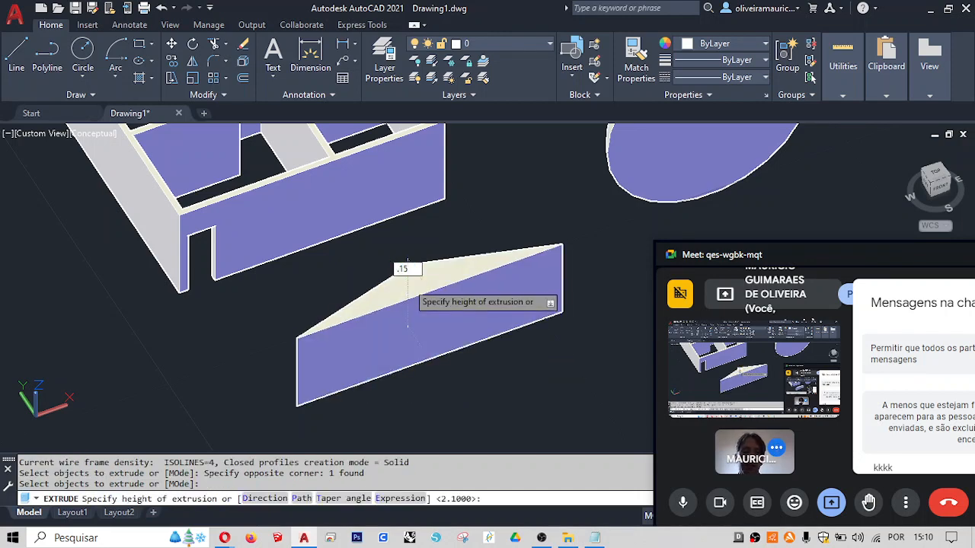
pyautogui.press('Return')
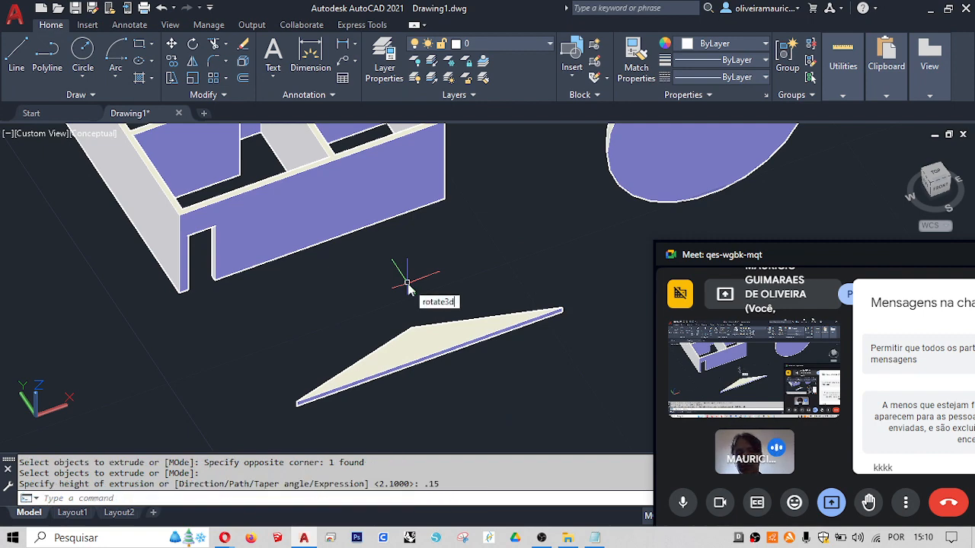
pyautogui.write('rotate3d')
pyautogui.press('Return')
pyautogui.press('Escape')
pyautogui.press('Escape')
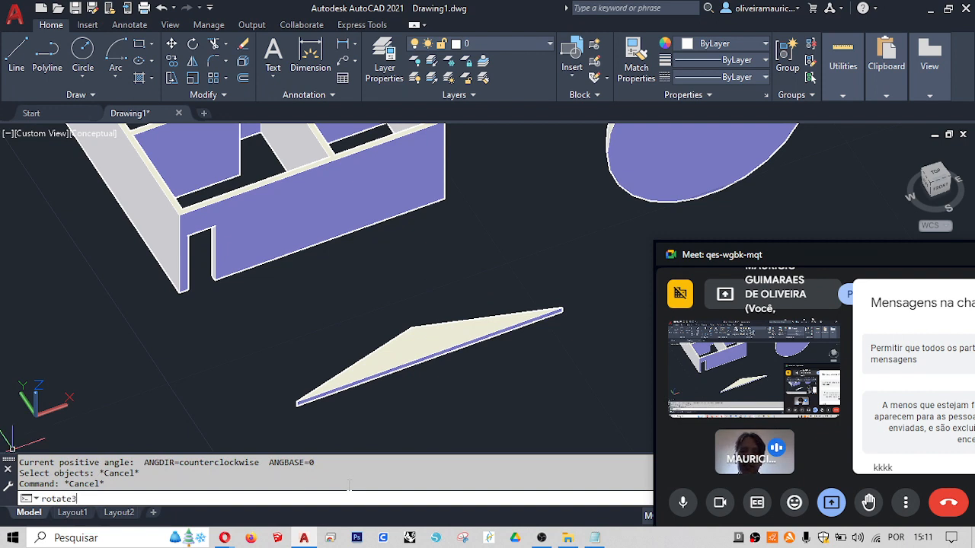
# - Rotate the gable solid 90 degrees in 3D about the axis along its long base edge
pyautogui.write('rotate3d')
pyautogui.press('Return')
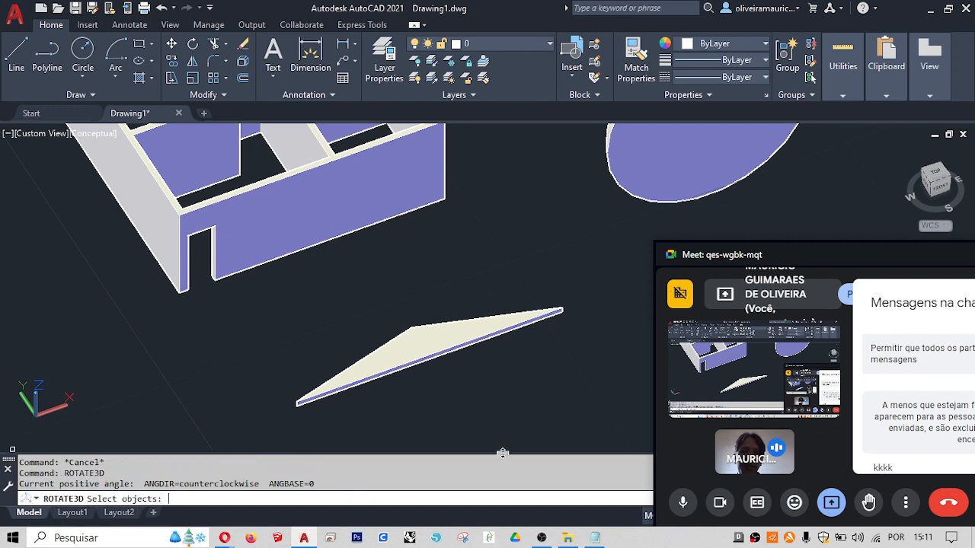
pyautogui.click(467, 381)
pyautogui.click(403, 325)
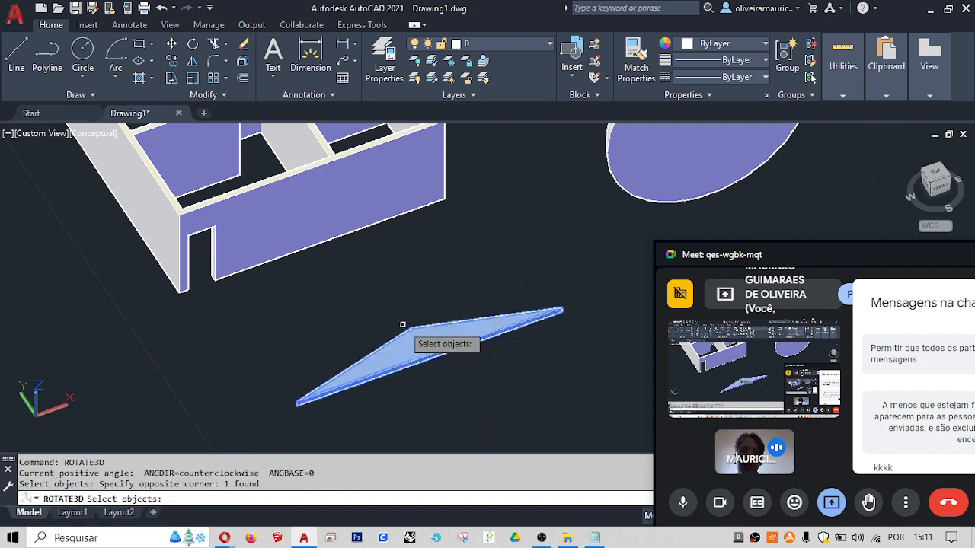
pyautogui.press('Return')
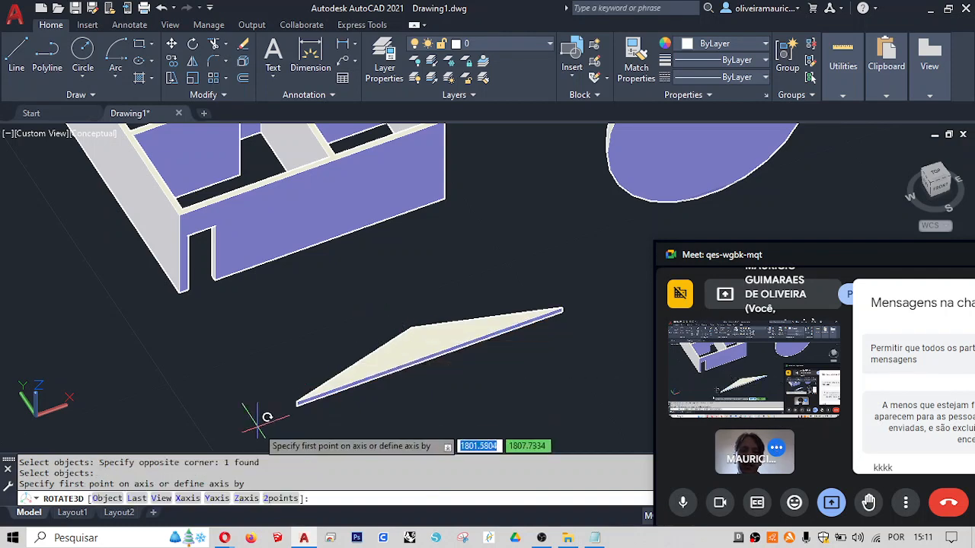
pyautogui.click(297, 403)
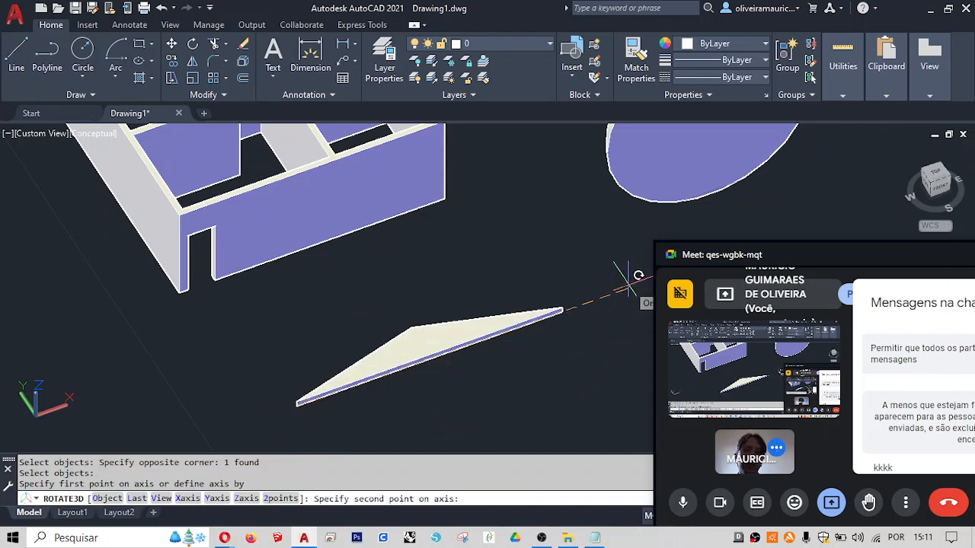
pyautogui.moveTo(562, 308); pyautogui.dragTo(384, 301, button='middle')
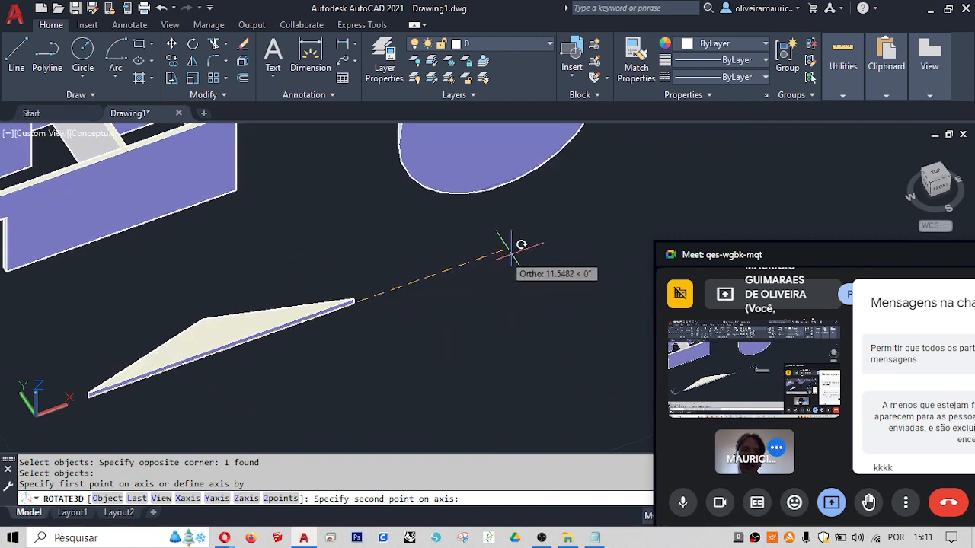
pyautogui.click(445, 272)
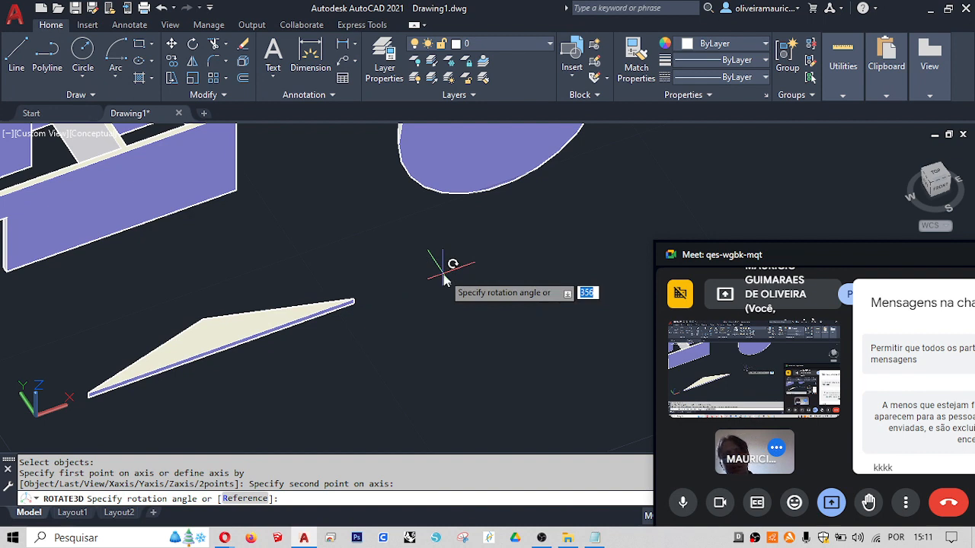
pyautogui.press('Return')
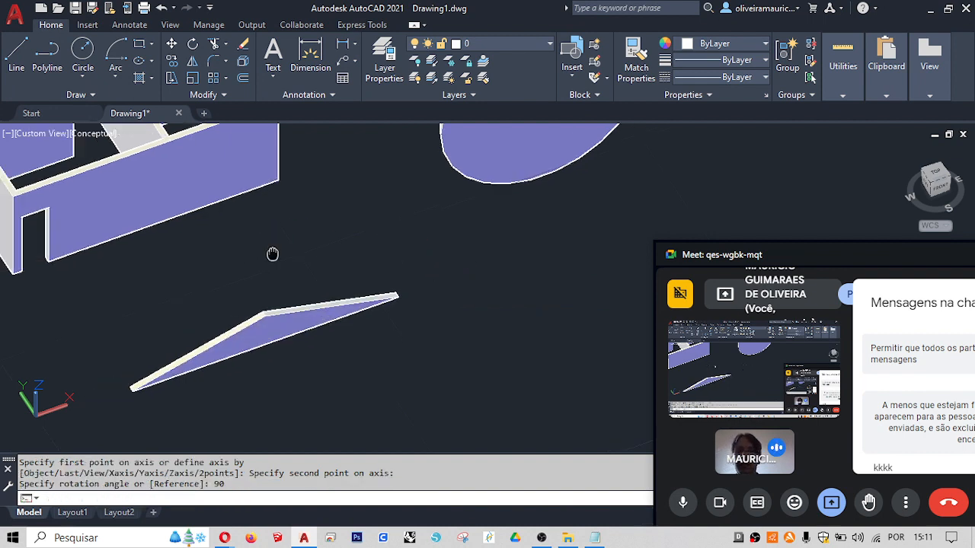
# - Move the upright gable by its lower base corner onto the top outer corner of the house's front wall
pyautogui.moveTo(272, 252); pyautogui.dragTo(397, 244, button='middle')
pyautogui.write('m')
pyautogui.press('Return')
pyautogui.click(330, 378)
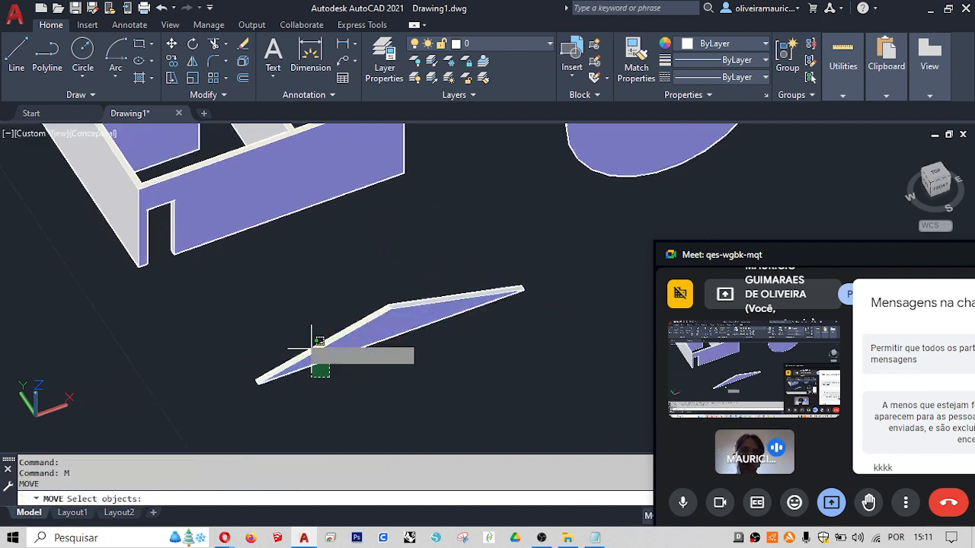
pyautogui.click(311, 348)
pyautogui.press('Return')
pyautogui.click(258, 382)
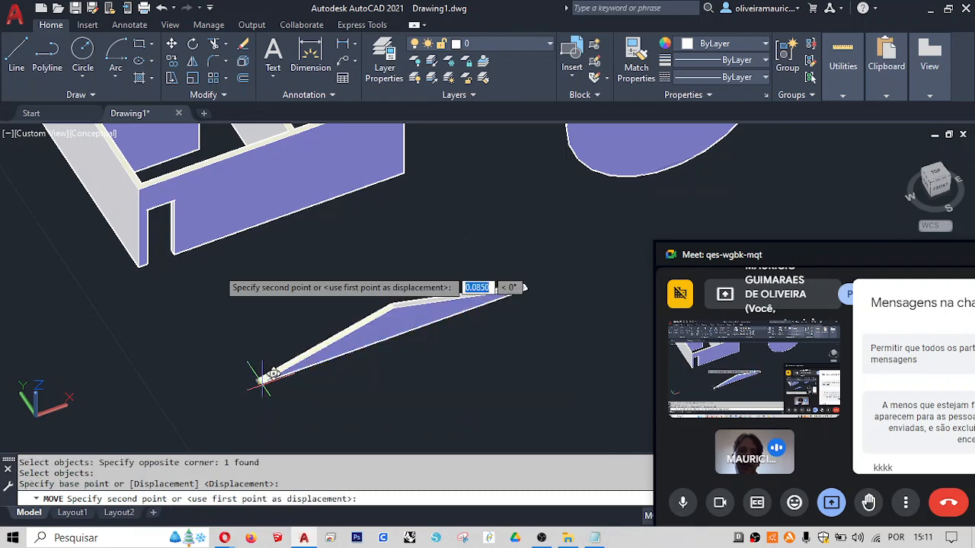
pyautogui.click(161, 154)
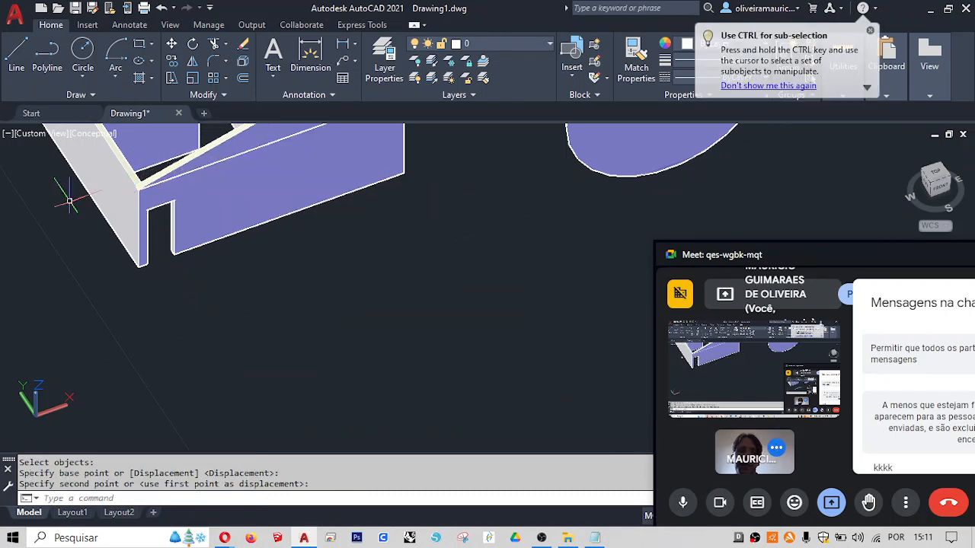
# - Copy the front gable from its lower base corner to the matching top corner of the house's rear wall
pyautogui.moveTo(79, 210); pyautogui.dragTo(188, 345, button='middle')
pyautogui.click(412, 251)
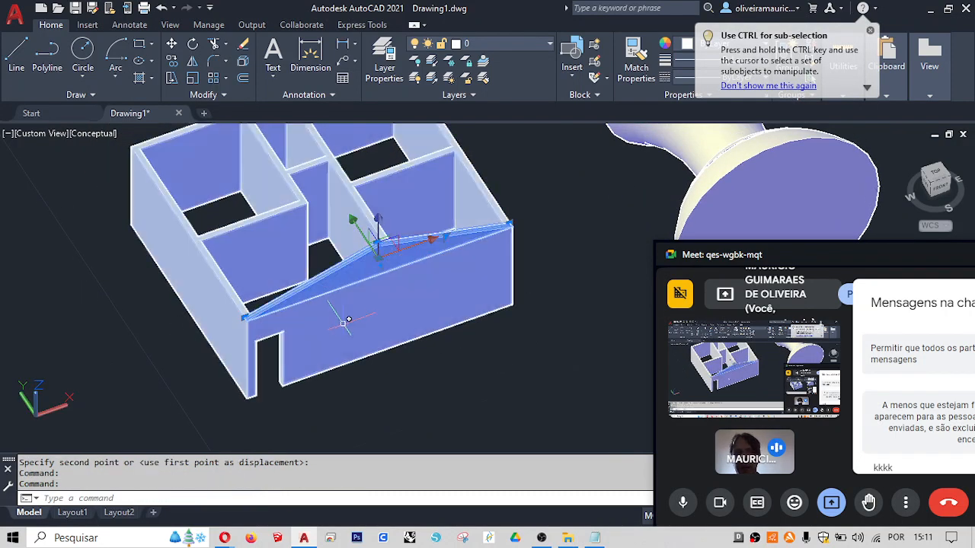
pyautogui.write('co')
pyautogui.press('Return')
pyautogui.scroll(3, 203, 325)
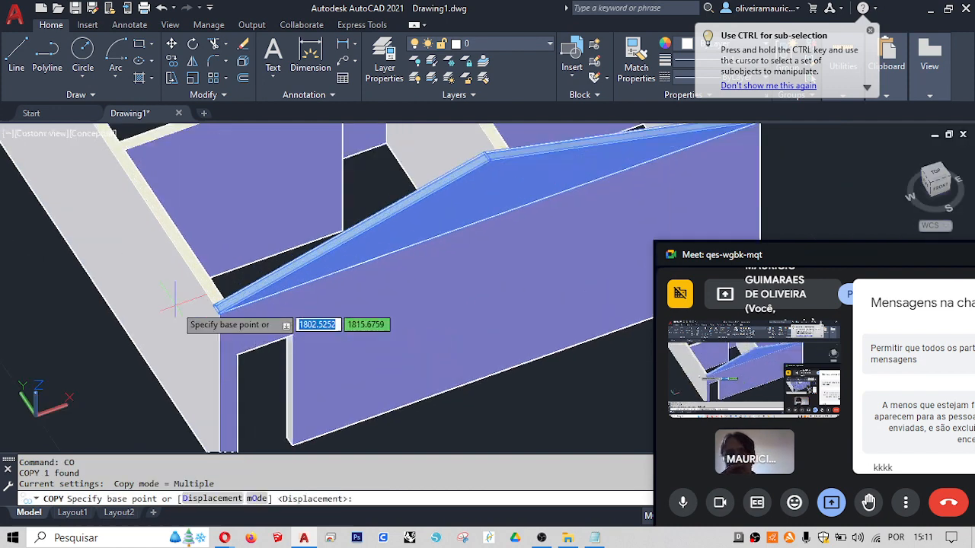
pyautogui.click(214, 306)
pyautogui.scroll(-4, 215, 306)
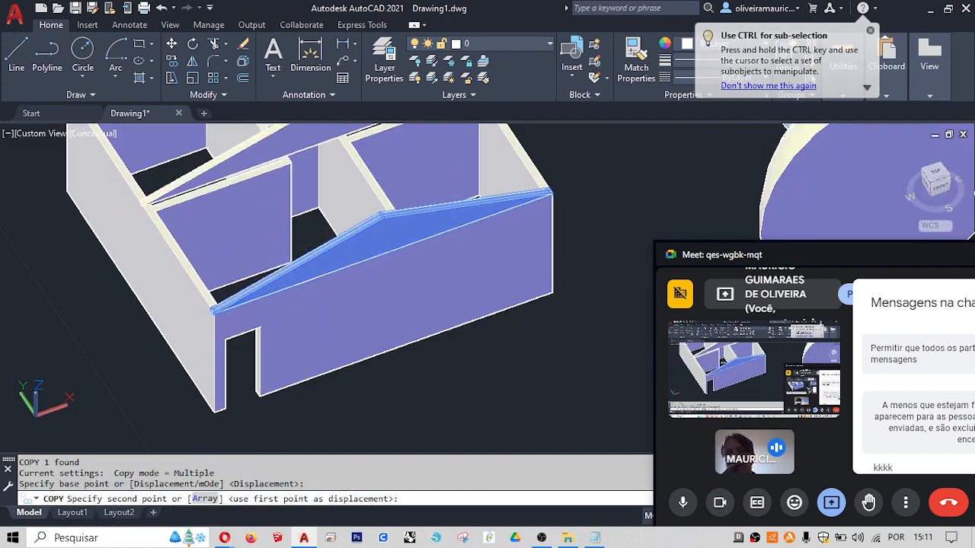
pyautogui.scroll(2, 223, 341)
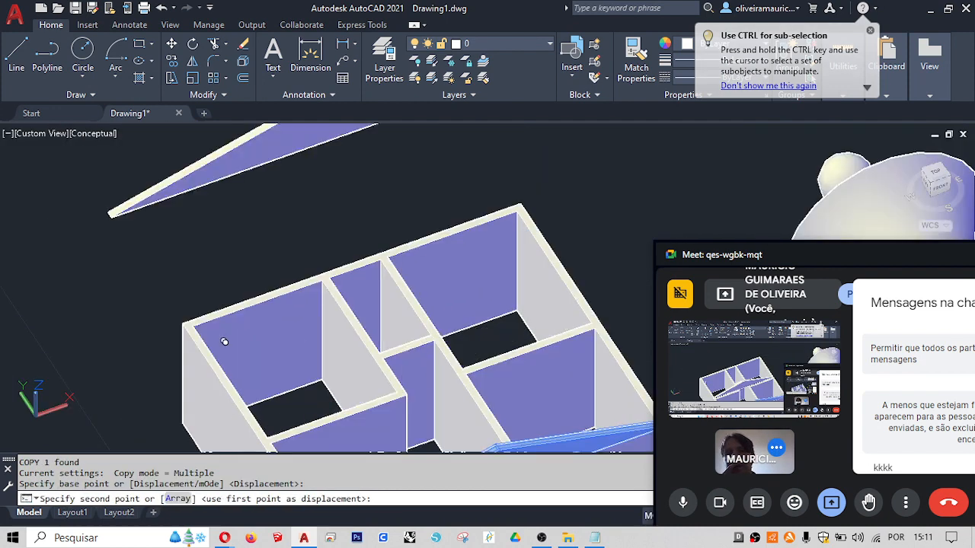
pyautogui.click(193, 315)
pyautogui.scroll(-4, 163, 262)
pyautogui.press('Escape')
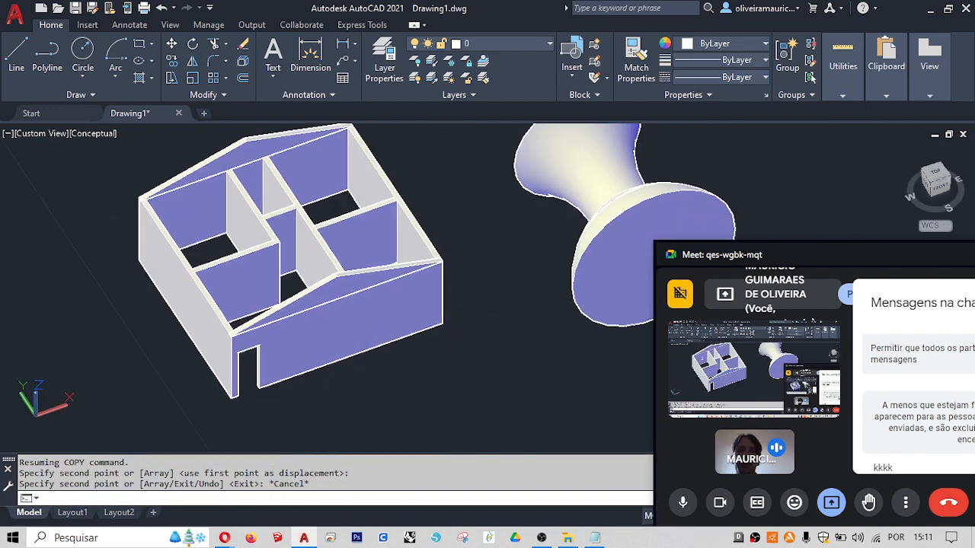
pyautogui.click(289, 252)
pyautogui.press('Escape')
pyautogui.press('Escape')
pyautogui.press('Escape')
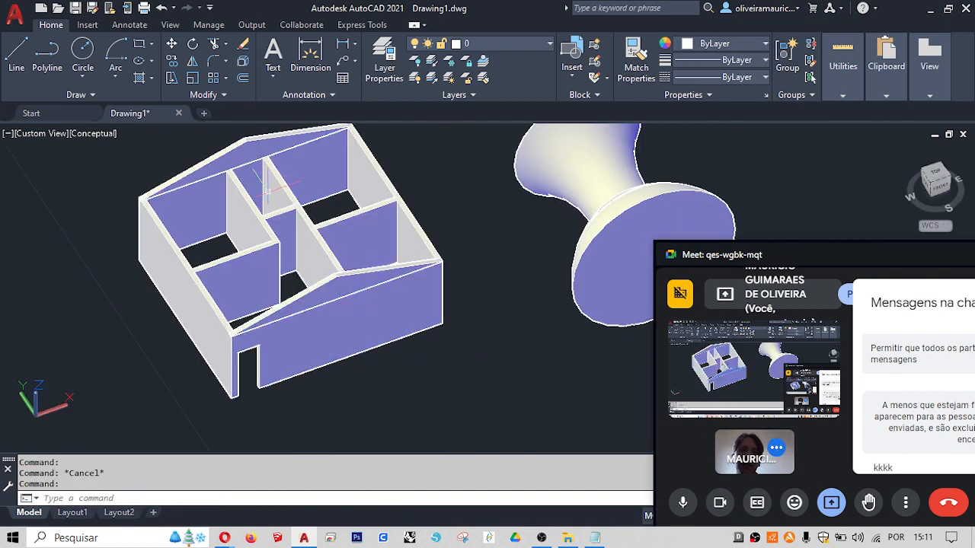
# - Union the house walls with the front and rear gables into one solid
pyautogui.keyDown('shift'); pyautogui.moveTo(444, 259); pyautogui.dragTo(424, 297, button='middle'); pyautogui.keyUp('shift')
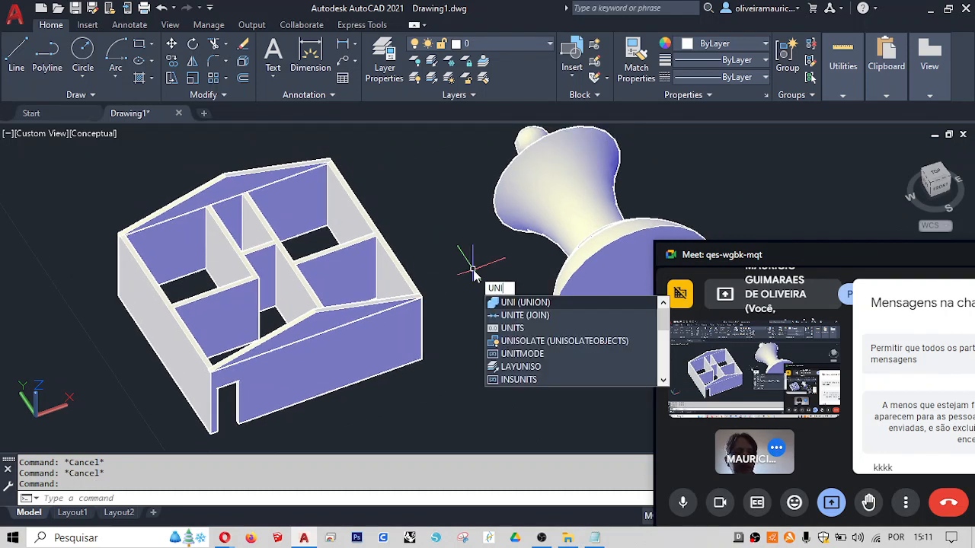
pyautogui.press('Return')
pyautogui.click(375, 404)
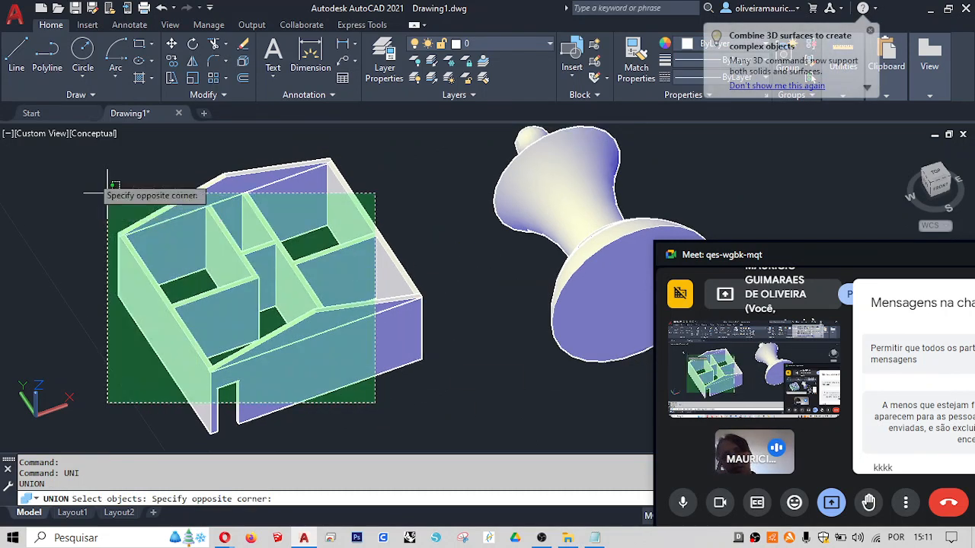
pyautogui.click(80, 164)
pyautogui.press('Return')
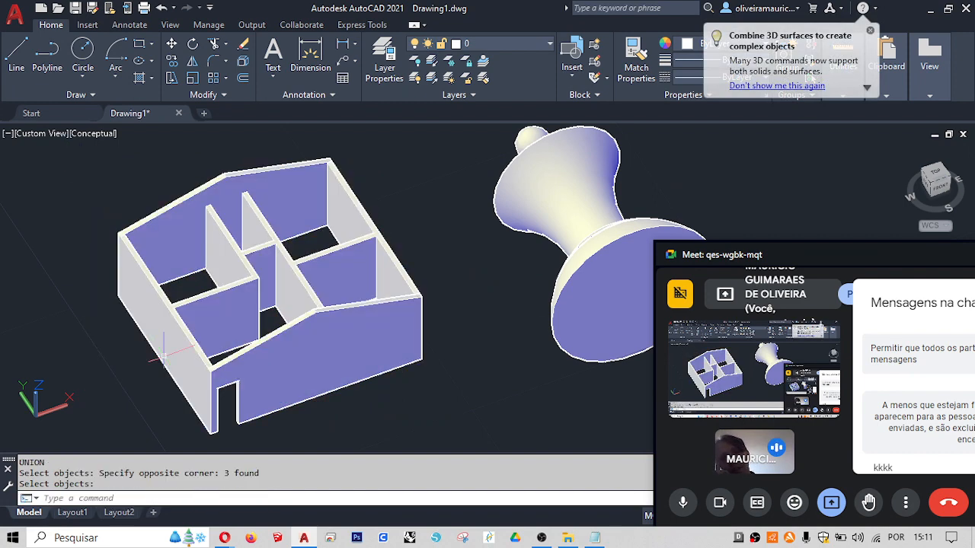
# - Examine the united house solid up close and alongside the other models in the drawing
pyautogui.scroll(4, 357, 328)
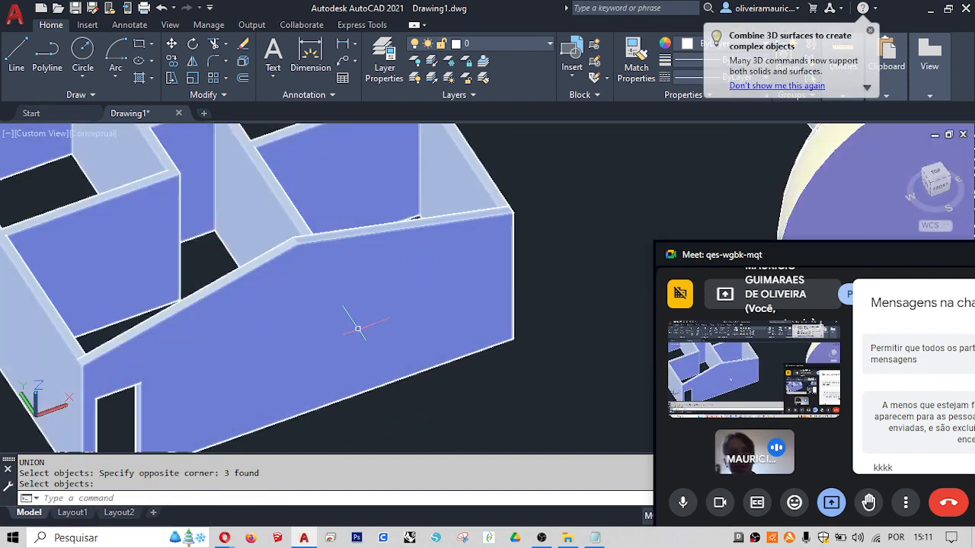
pyautogui.scroll(-4, 479, 313)
pyautogui.press('Escape')
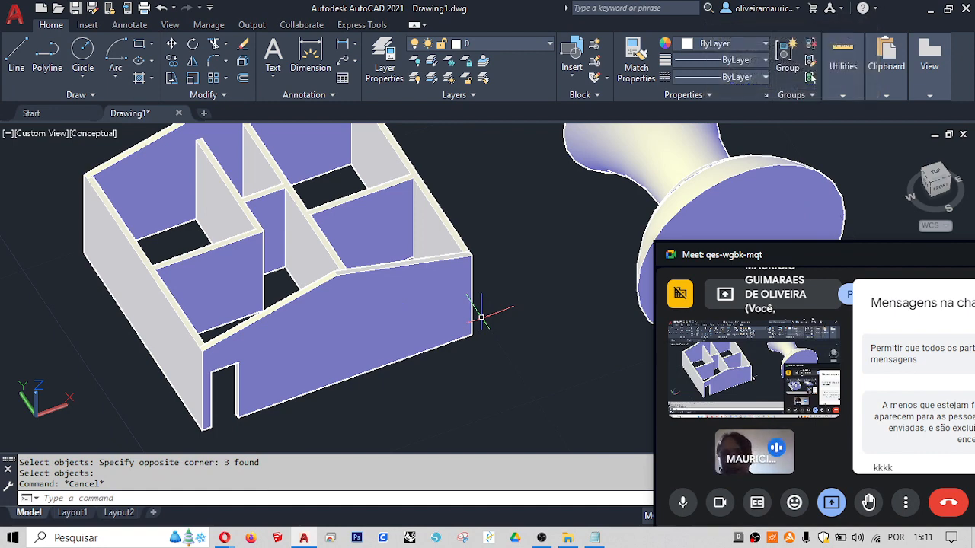
pyautogui.moveTo(287, 311); pyautogui.dragTo(306, 346, button='middle')
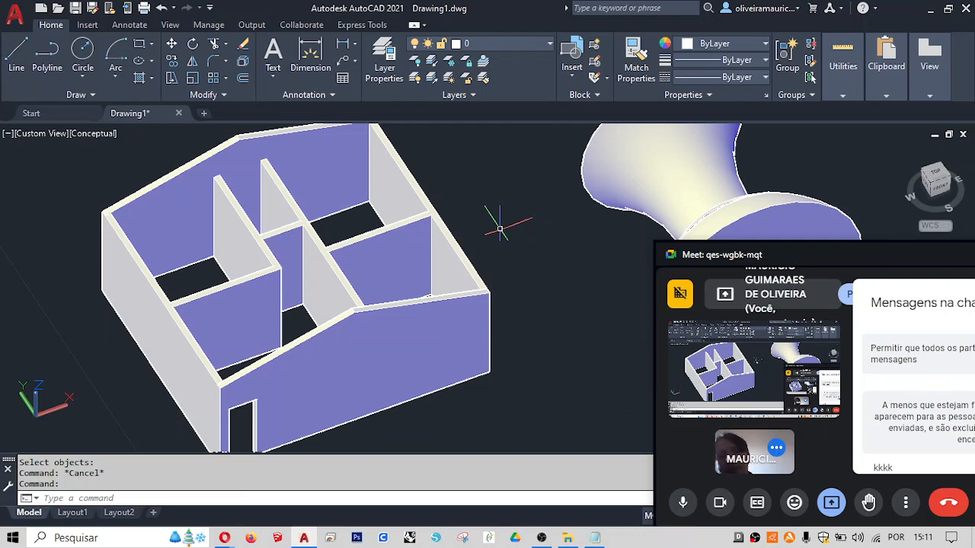
pyautogui.scroll(-4, 454, 307)
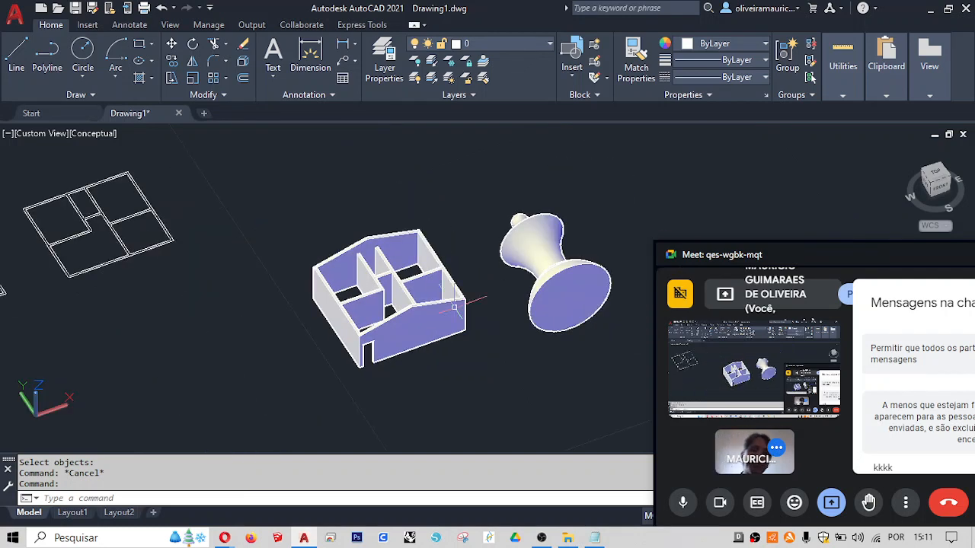
pyautogui.scroll(3, 454, 307)
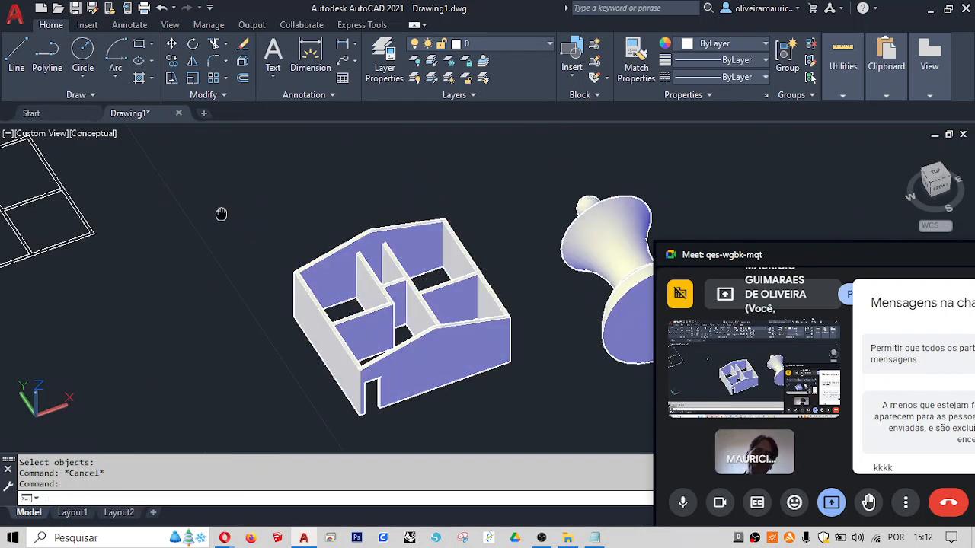
pyautogui.moveTo(221, 214); pyautogui.dragTo(259, 211, button='middle')
# - Bring the Meet call window into full view to check the chat messages and move it clear of the drawing
pyautogui.moveTo(845, 261); pyautogui.dragTo(183, 45)
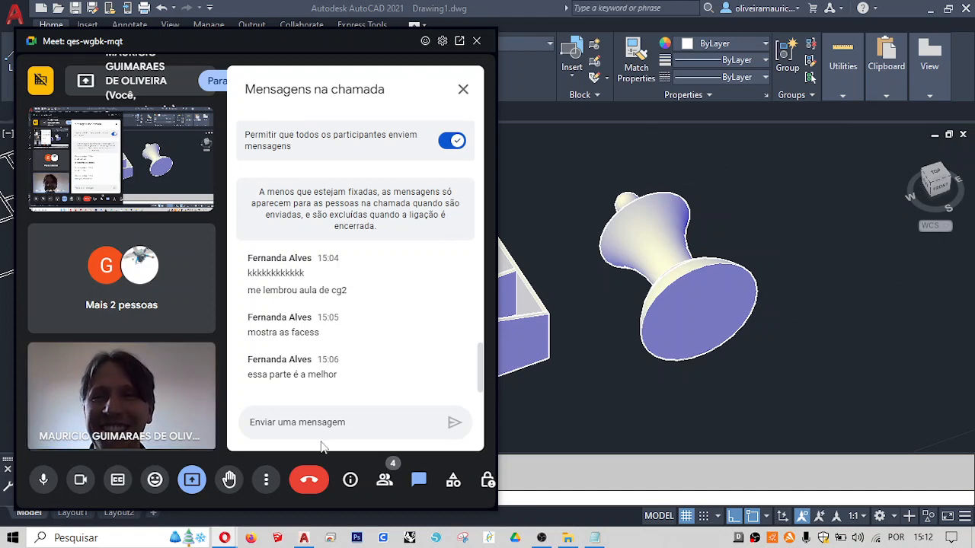
pyautogui.moveTo(52, 42); pyautogui.dragTo(788, 356)
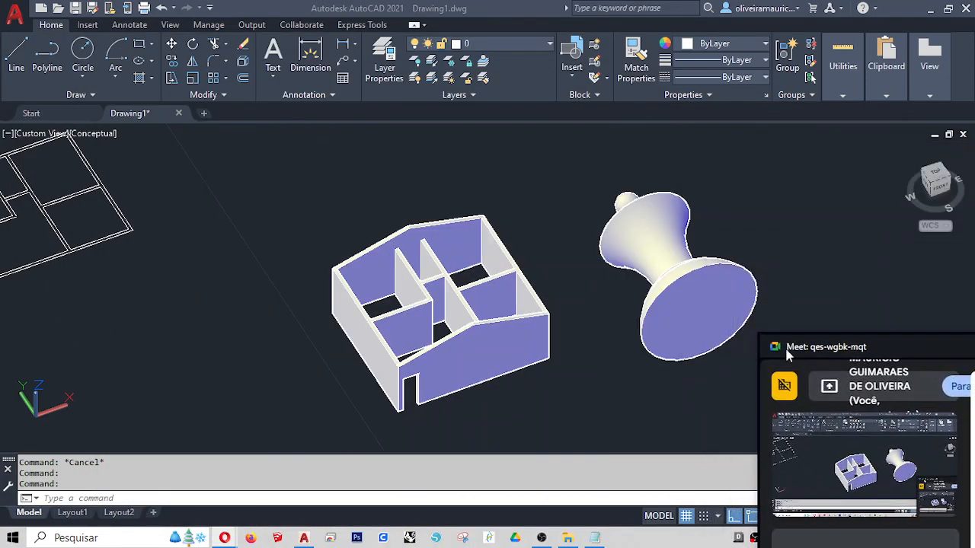
# - Set the visual style to 2D Wireframe and switch the drawing to the Top view
pyautogui.click(105, 135)
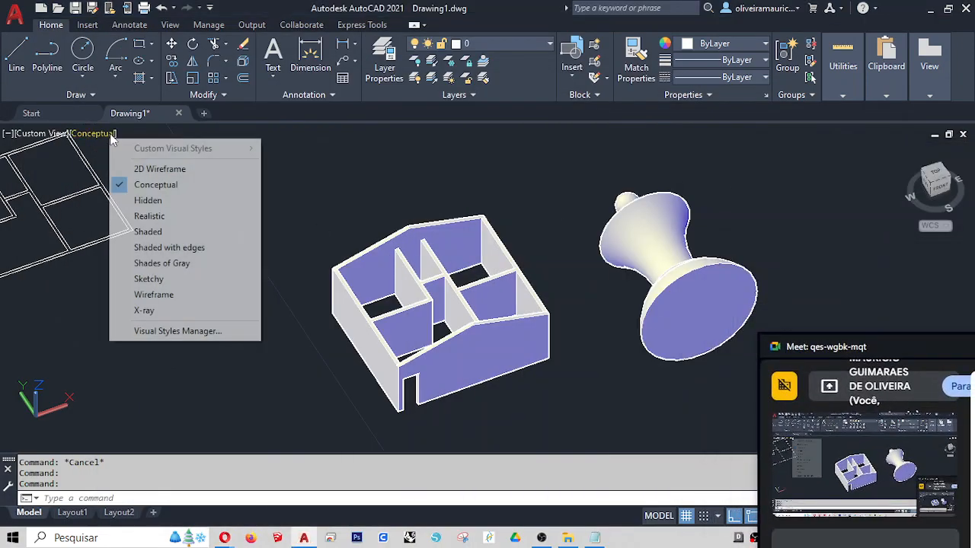
pyautogui.click(152, 167)
pyautogui.click(935, 175)
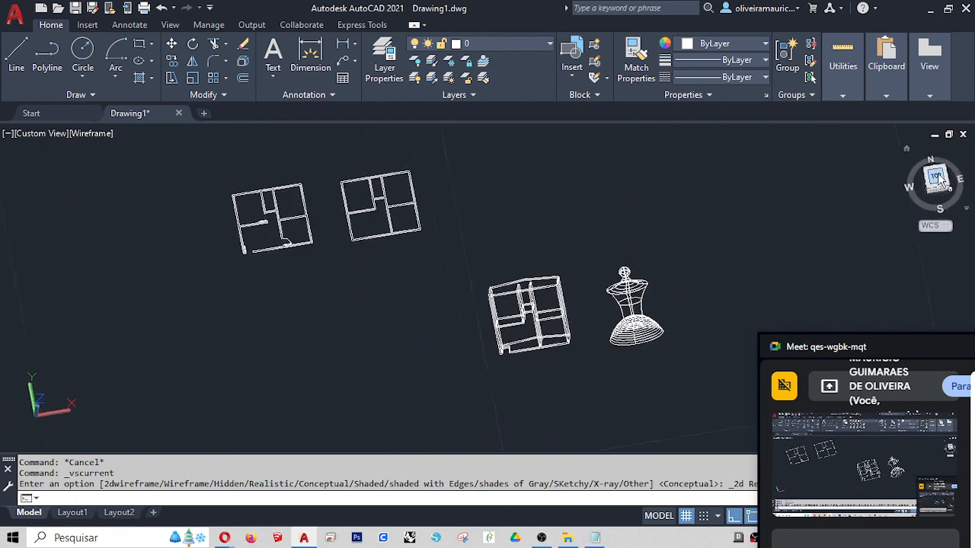
# - Examine the two 2D floor plans, with and without doors, from above
pyautogui.scroll(5, 458, 223)
pyautogui.moveTo(135, 233); pyautogui.dragTo(447, 237, button='middle')
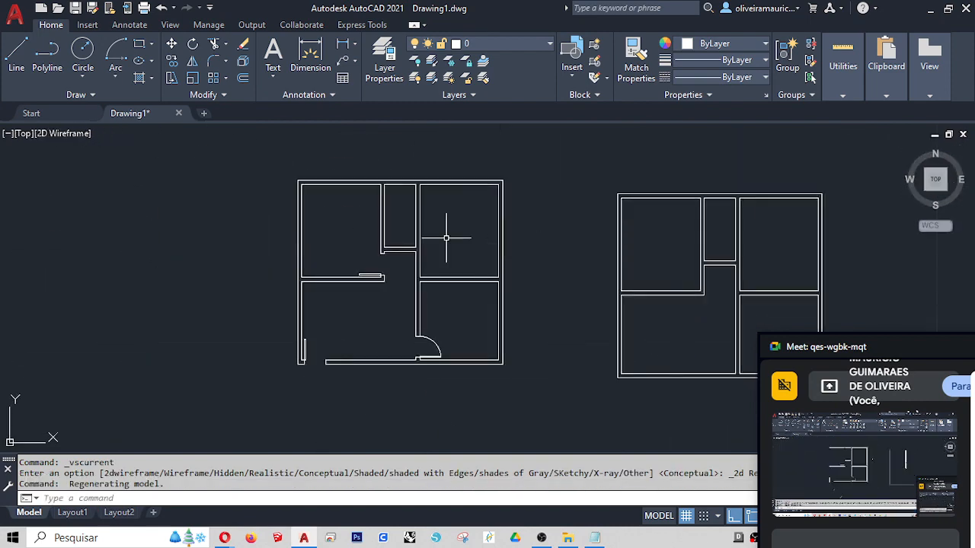
pyautogui.moveTo(509, 261); pyautogui.dragTo(162, 233, button='middle')
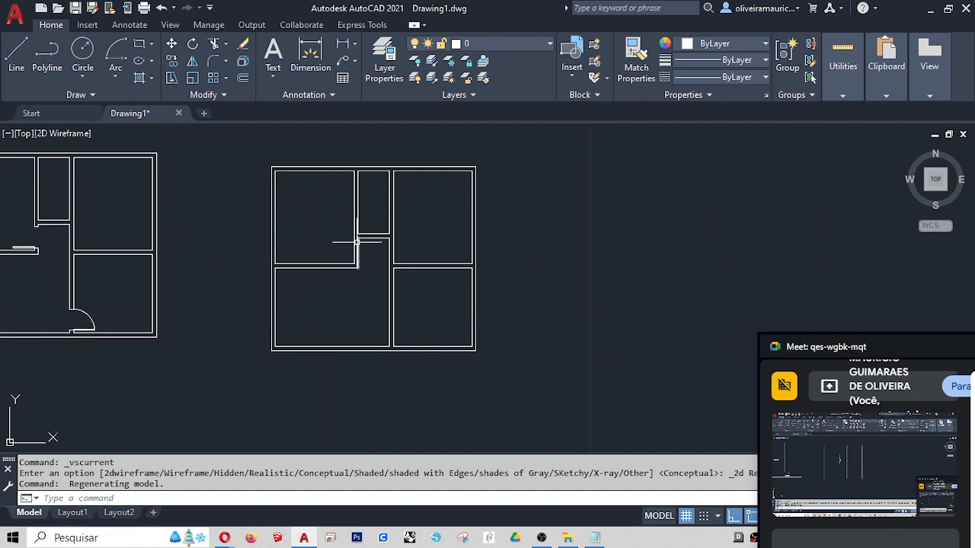
pyautogui.press('Escape')
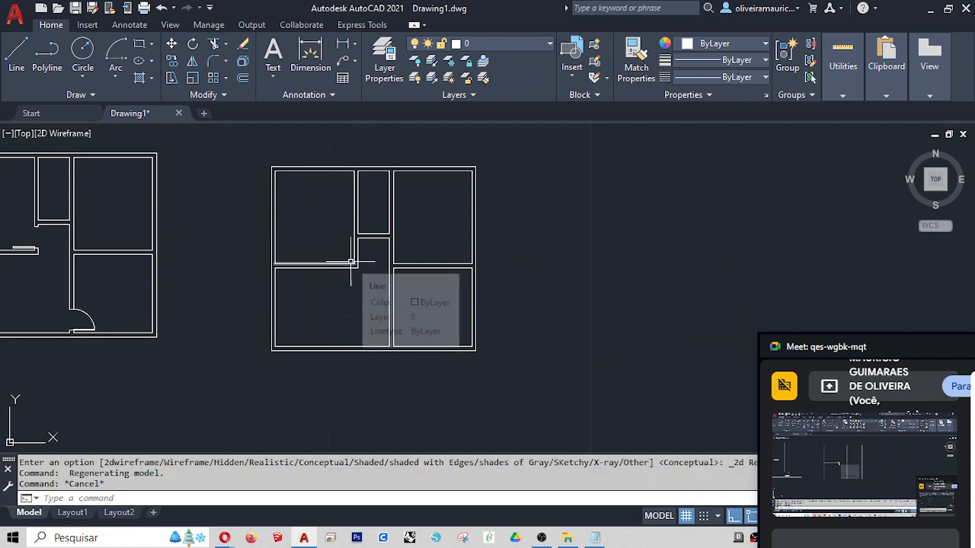
pyautogui.scroll(2, 350, 267)
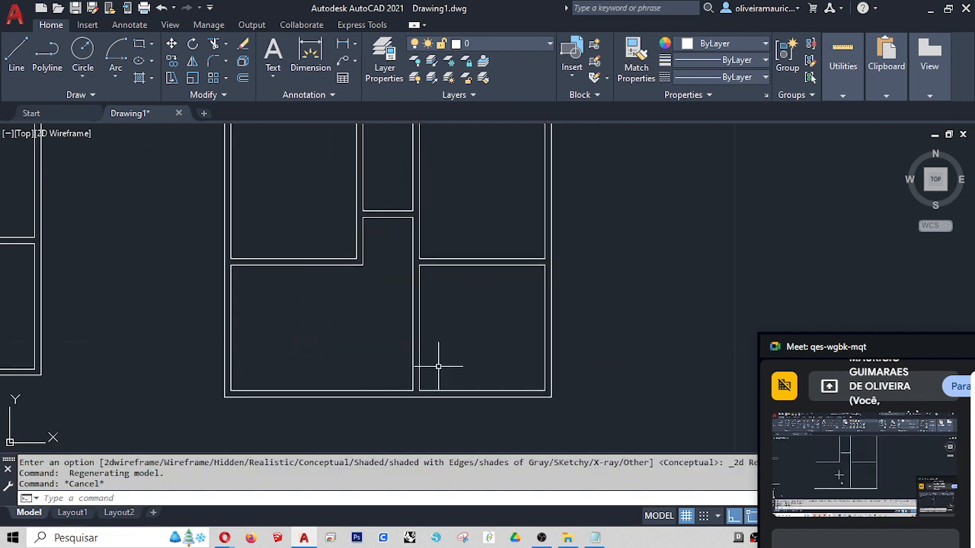
pyautogui.scroll(-2, 346, 318)
pyautogui.moveTo(346, 319); pyautogui.dragTo(349, 318, button='middle')
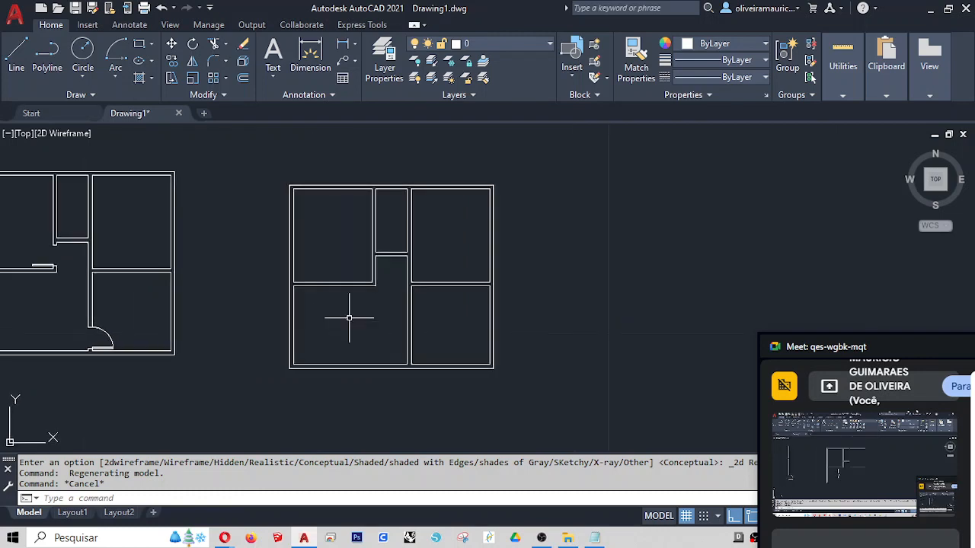
pyautogui.hotkey('ctrl', 'a')
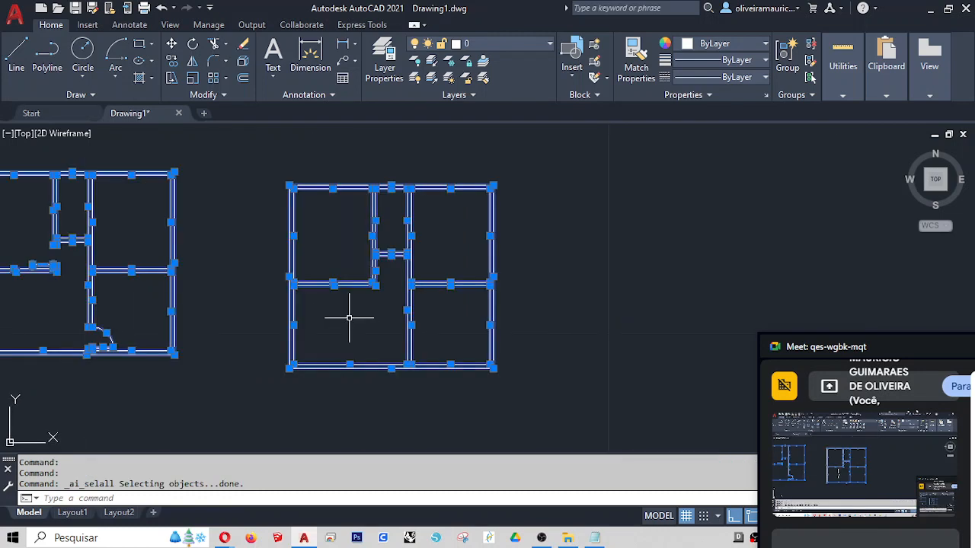
pyautogui.press('Escape')
pyautogui.press('Escape')
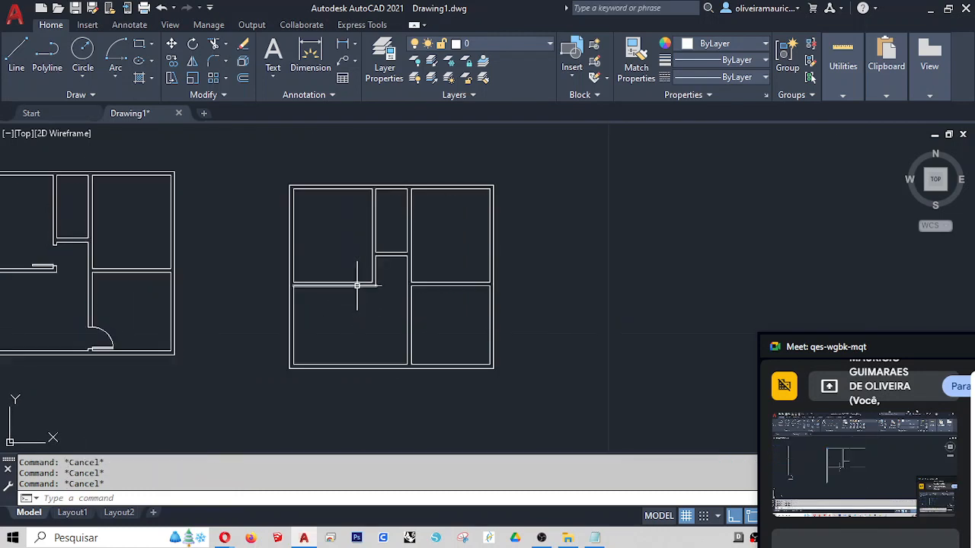
# - Select the partition lines around the upper-left room of the plan without doors and clear the selection
pyautogui.click(352, 280)
pyautogui.click(376, 225)
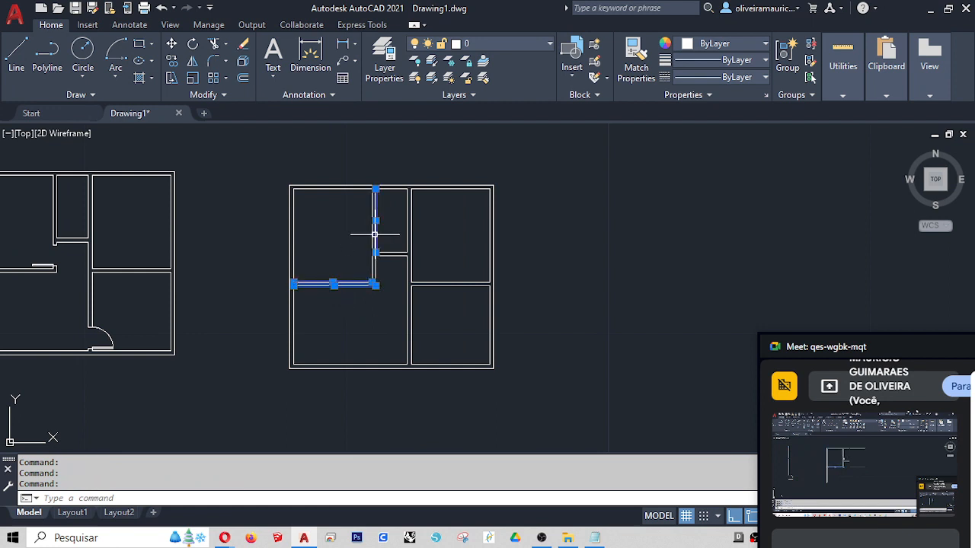
pyautogui.press('Escape')
pyautogui.press('Escape')
pyautogui.press('Escape')
# - Demonstrate starting a window selection and a crossing selection in the empty area beside the plan without doors, cancelling both
pyautogui.moveTo(532, 277)
pyautogui.mouseDown(button='middle')
pyautogui.moveTo(531, 294)
pyautogui.moveTo(480, 277)
pyautogui.mouseUp(button='middle')
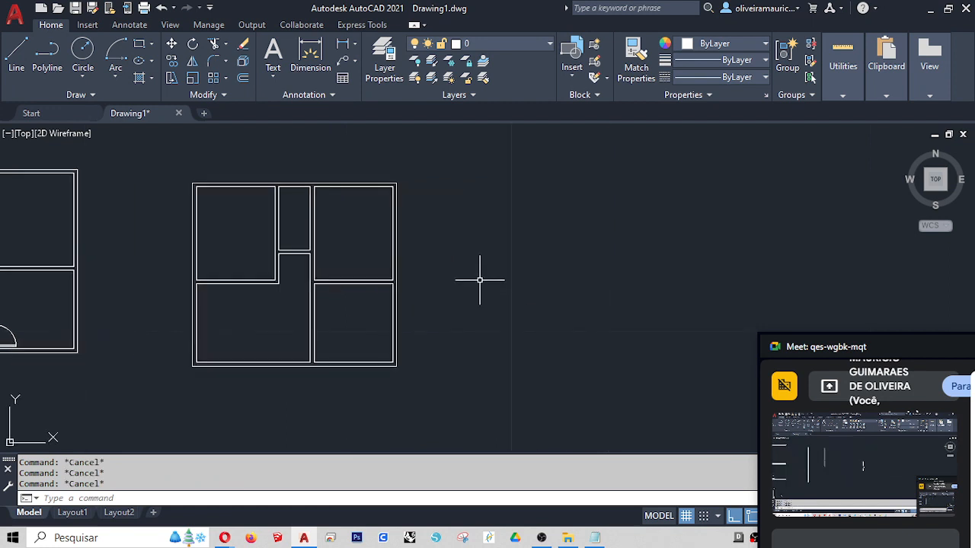
pyautogui.click(479, 299)
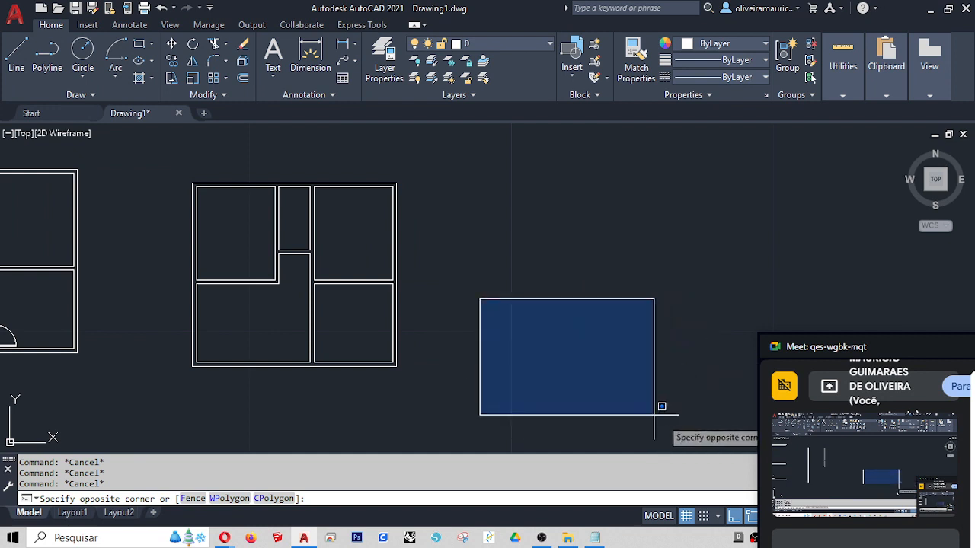
pyautogui.press('Escape')
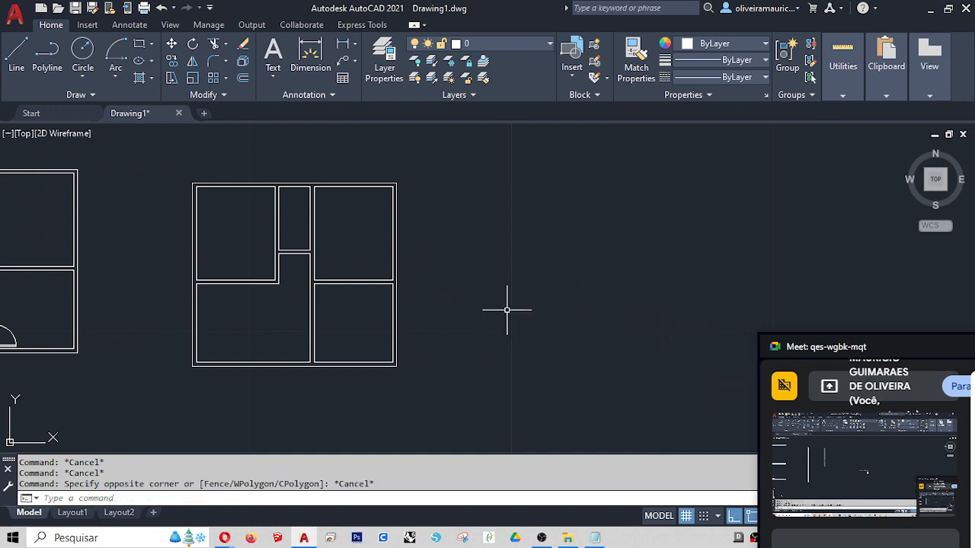
pyautogui.click(465, 305)
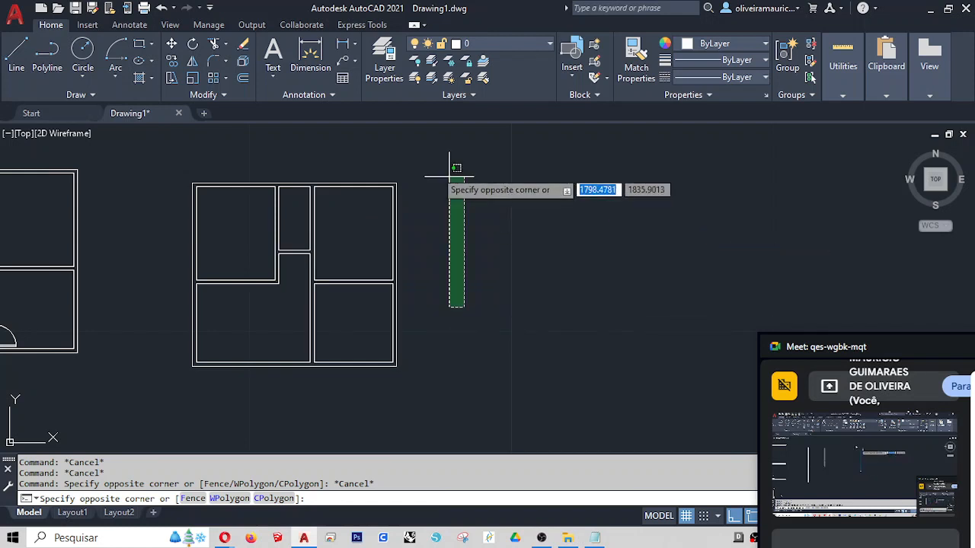
pyautogui.press('Escape')
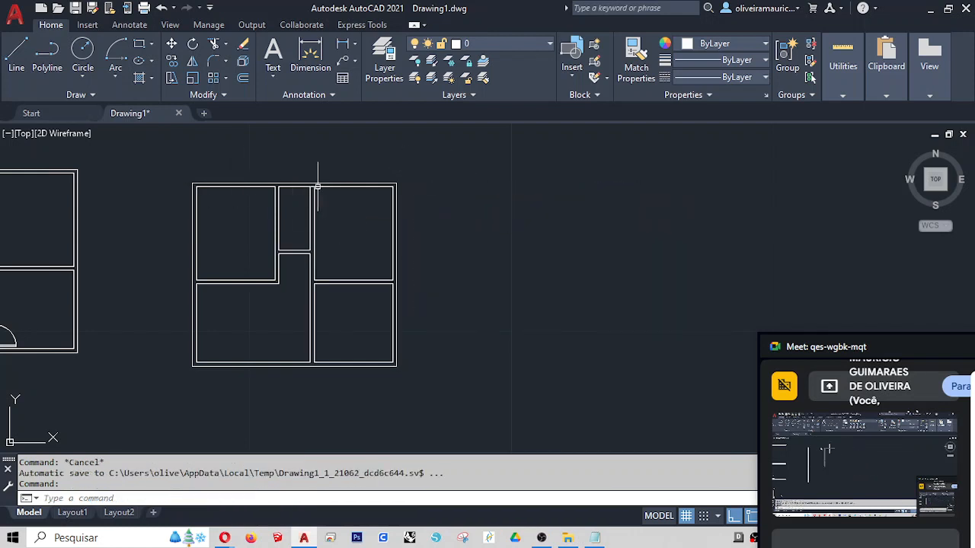
# - Select the lower-right room's wall lines with a window selection in the plan without doors and clear the selection
pyautogui.click(295, 271)
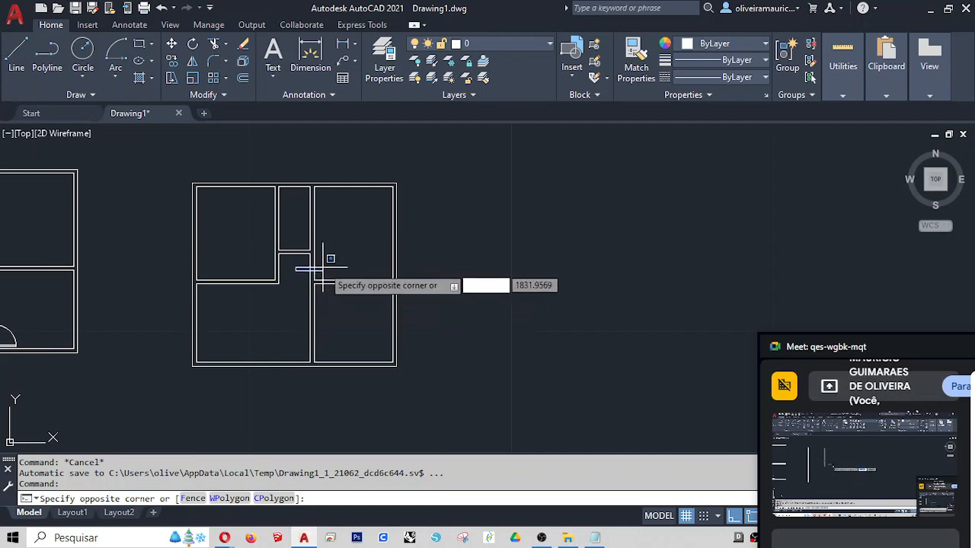
pyautogui.click(431, 419)
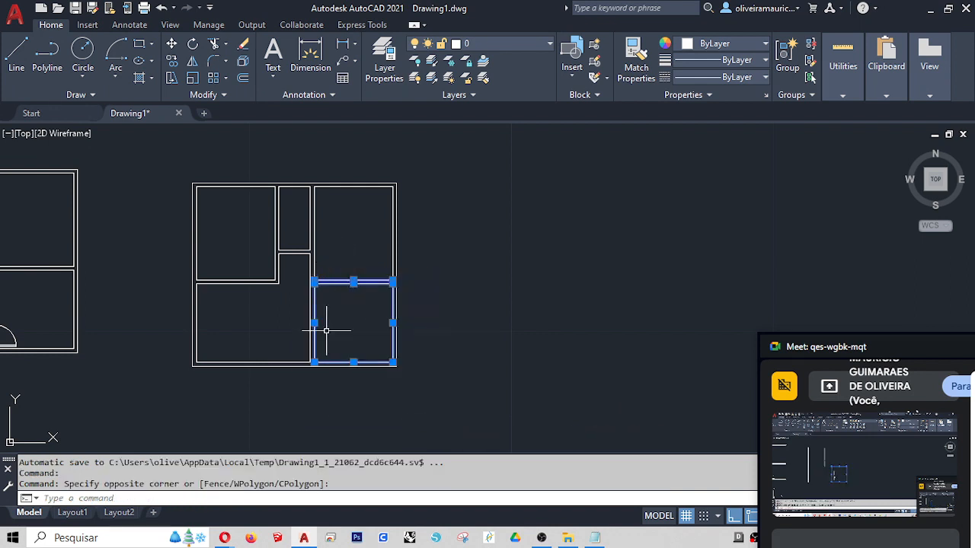
pyautogui.press('Escape')
pyautogui.press('Escape')
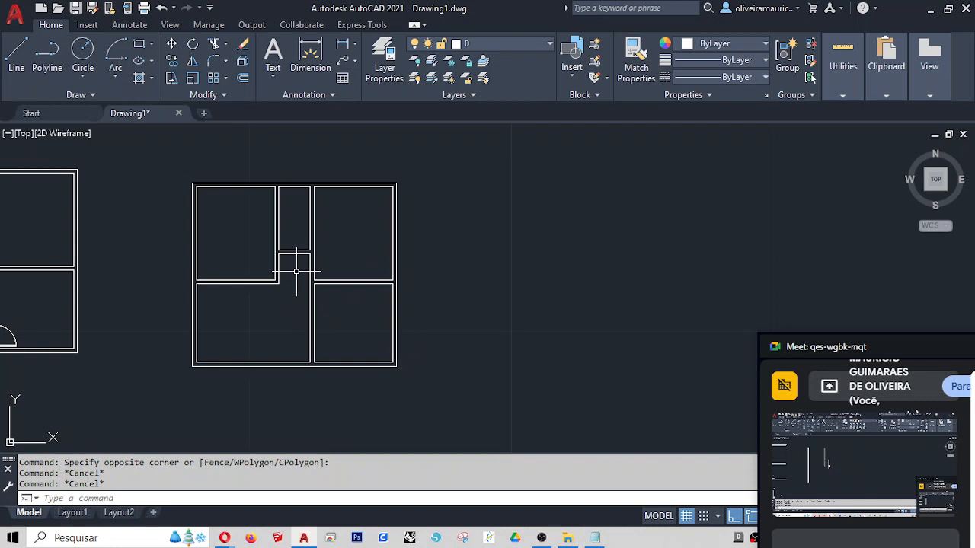
# - Select the two wall lines below the narrow central room with a crossing selection and clear the selection
pyautogui.click(296, 271)
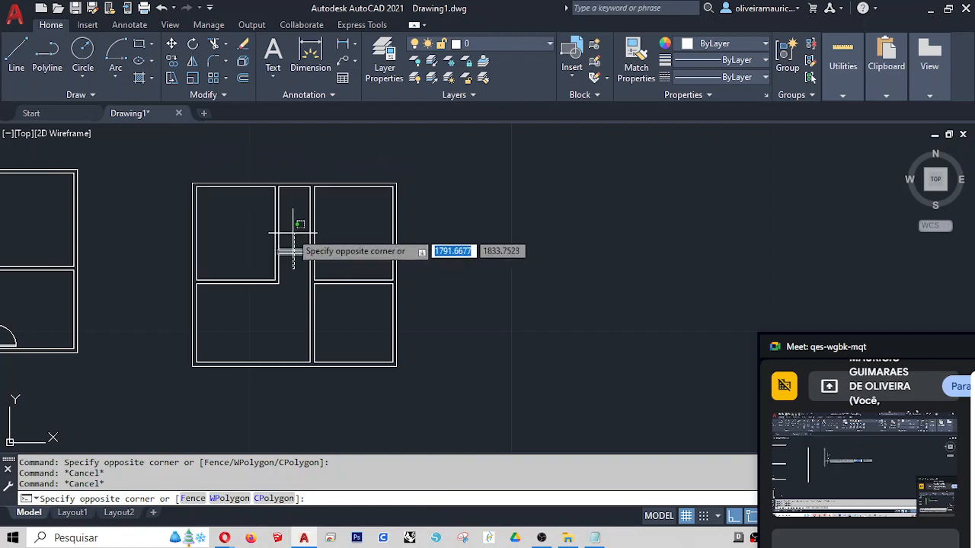
pyautogui.scroll(4, 289, 238)
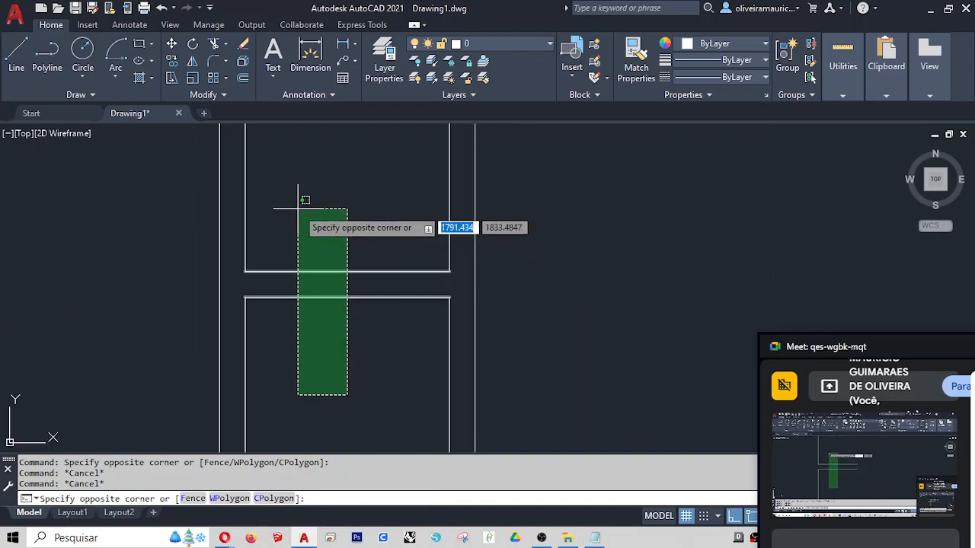
pyautogui.click(298, 210)
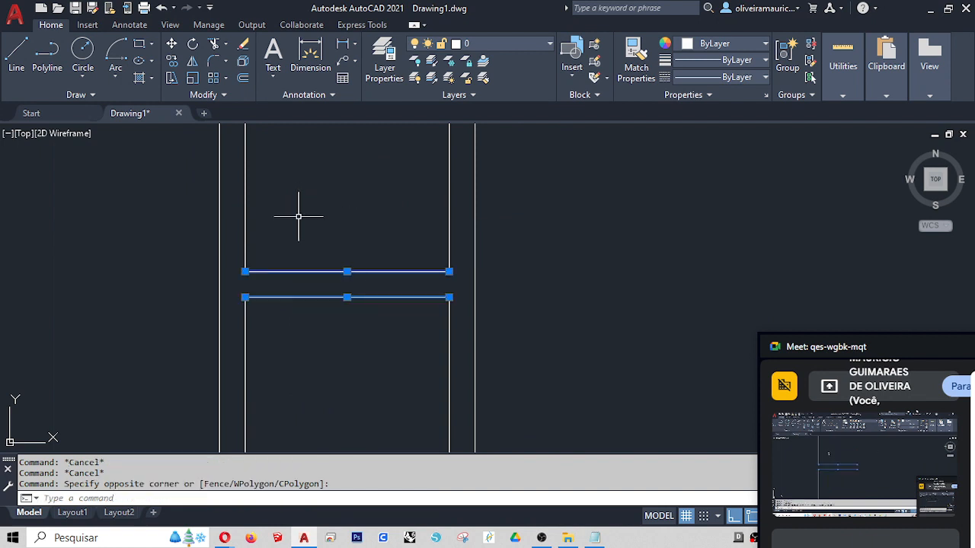
pyautogui.scroll(-4, 299, 214)
pyautogui.press('Escape')
pyautogui.press('Escape')
pyautogui.scroll(-4, 354, 340)
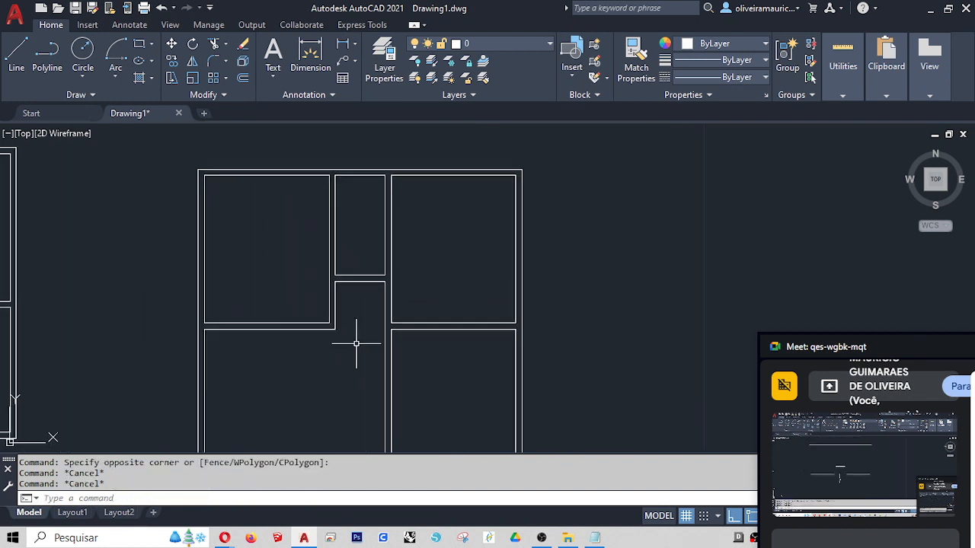
# - Demonstrate window and crossing selections over different parts of the plan without doors, clearing each selection
pyautogui.click(360, 340)
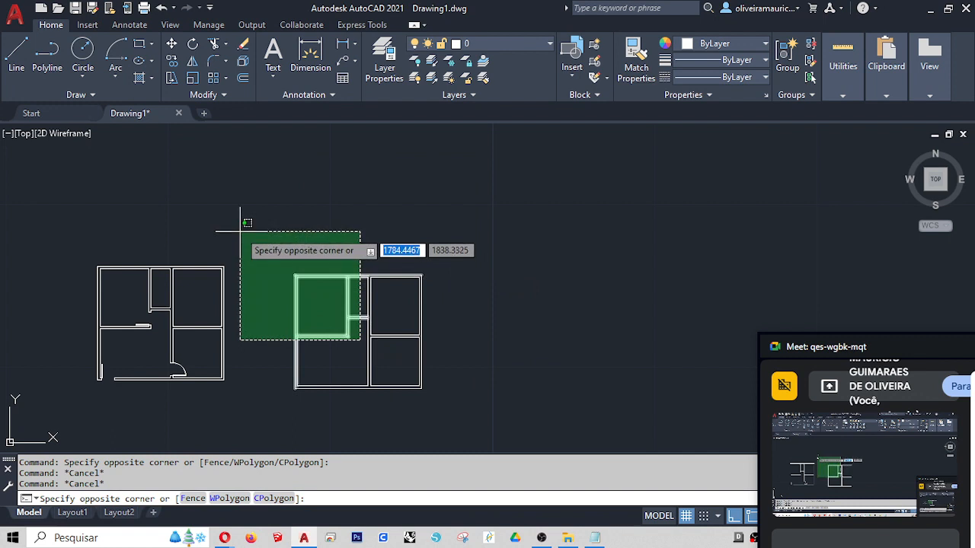
pyautogui.click(497, 409)
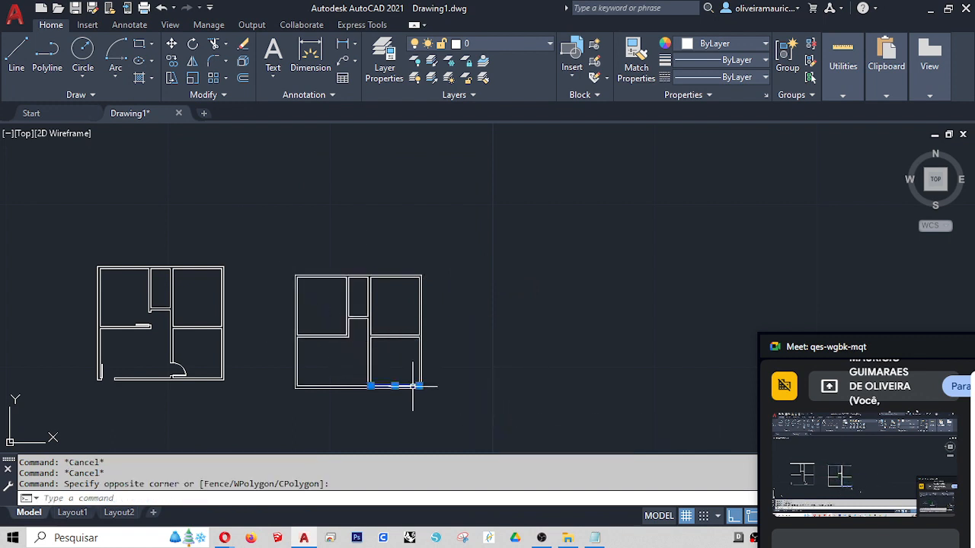
pyautogui.press('Escape')
pyautogui.press('Escape')
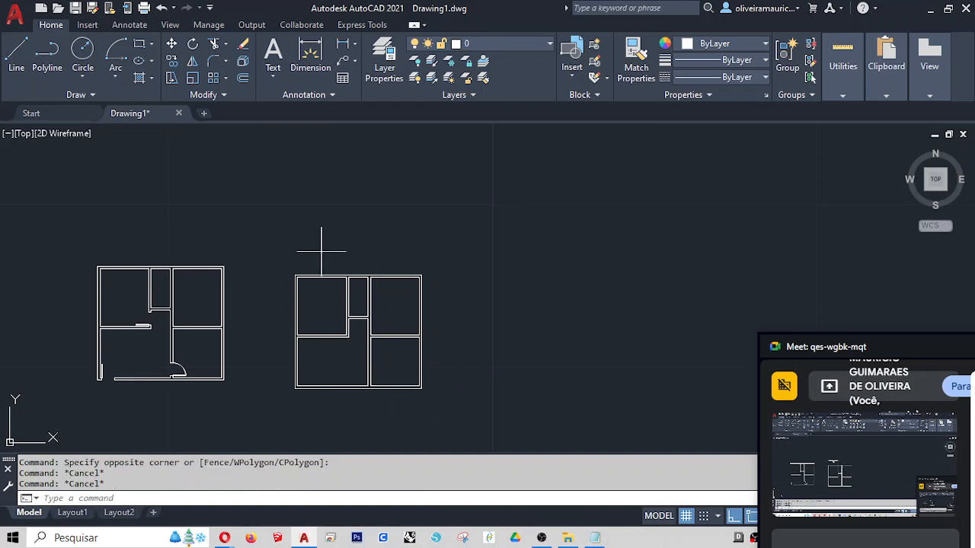
pyautogui.click(321, 250)
pyautogui.click(469, 415)
pyautogui.press('Escape')
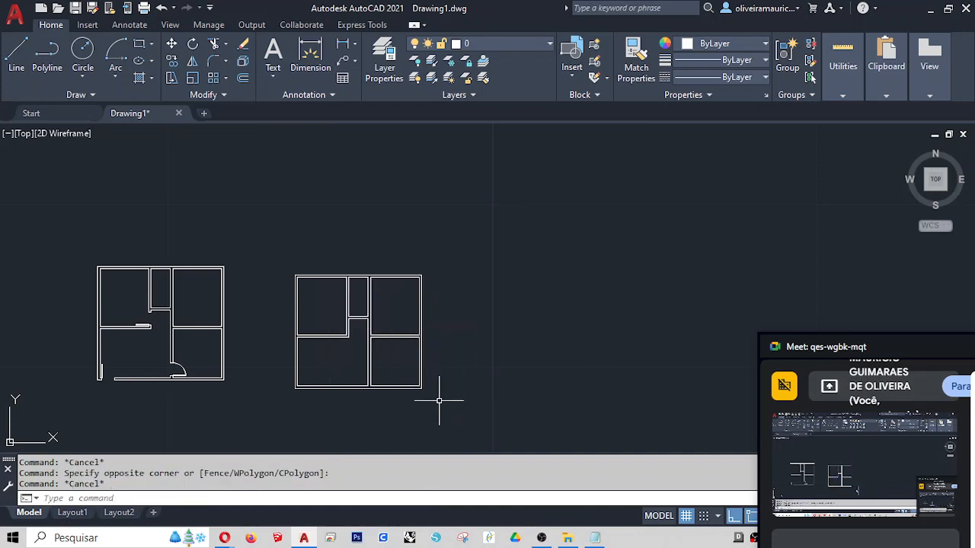
pyautogui.click(447, 407)
pyautogui.click(358, 192)
pyautogui.press('Escape')
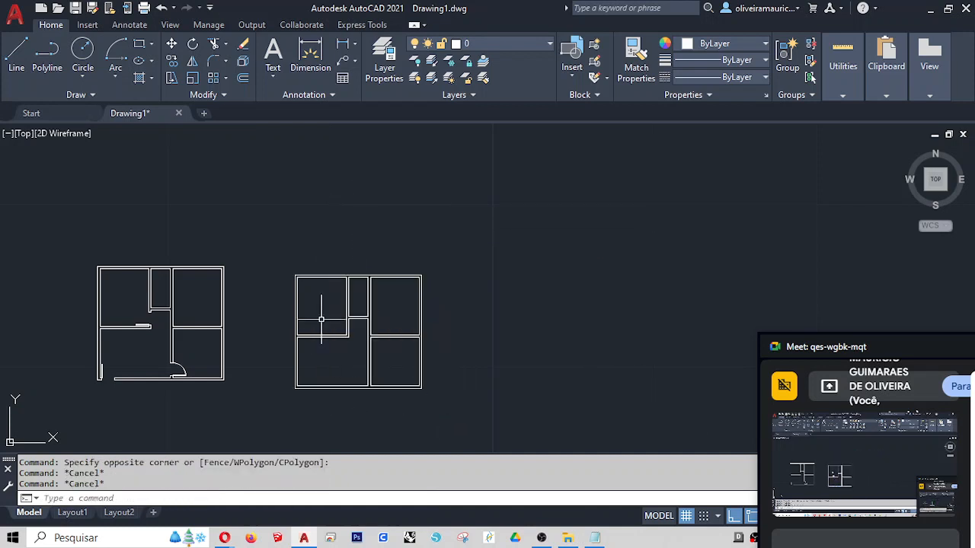
pyautogui.click(268, 250)
pyautogui.click(440, 398)
pyautogui.press('Escape')
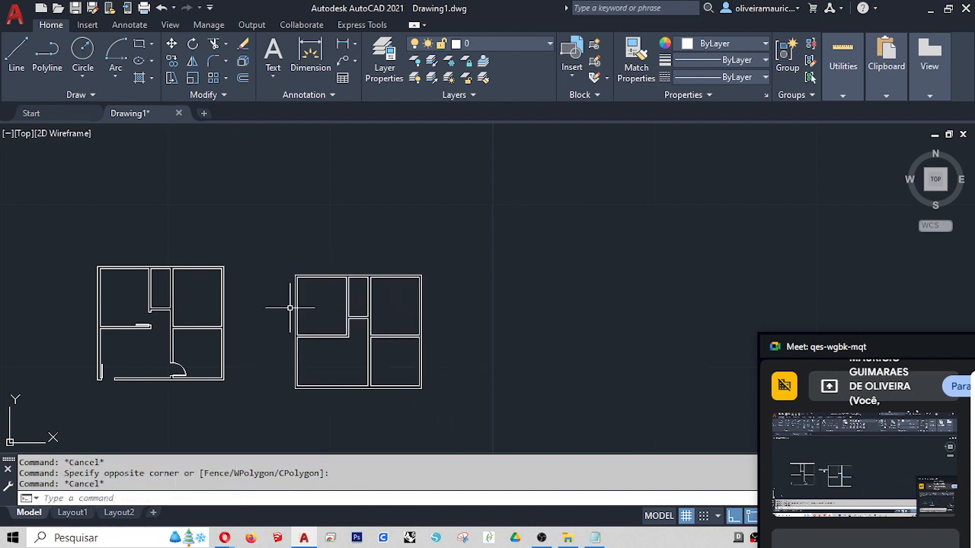
# - Demonstrate window selections across the lower and upper halves of the plan without doors, clearing each one
pyautogui.click(291, 310)
pyautogui.click(447, 398)
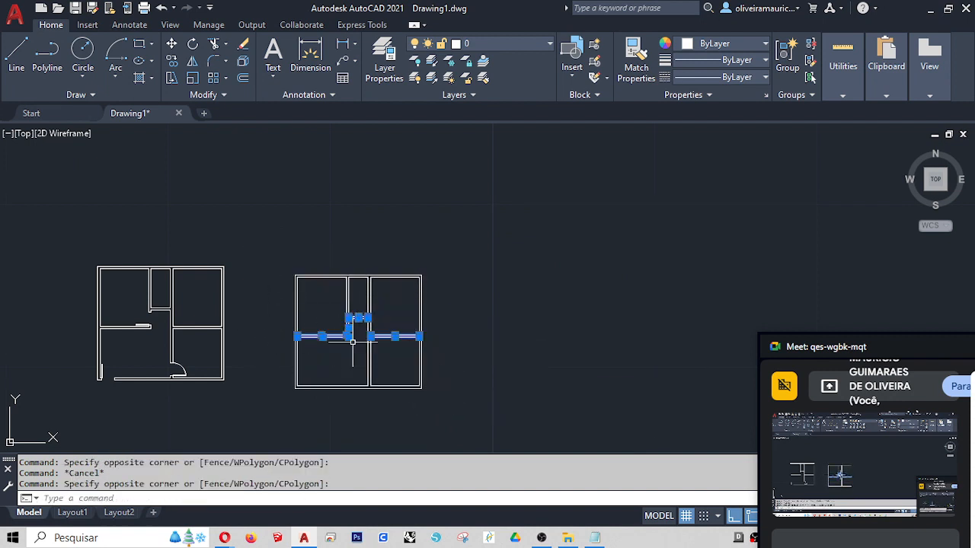
pyautogui.press('Escape')
pyautogui.click(261, 324)
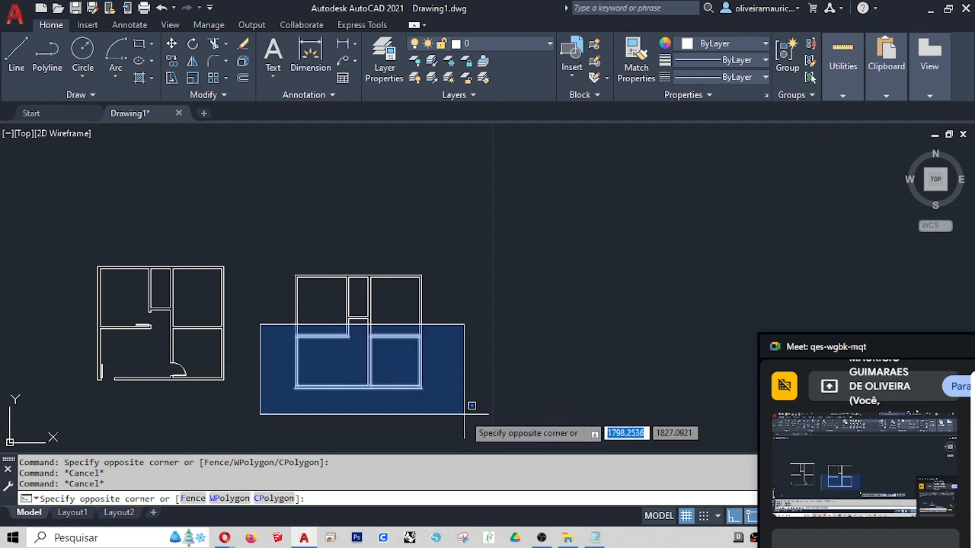
pyautogui.click(474, 404)
pyautogui.press('Escape')
pyautogui.click(275, 239)
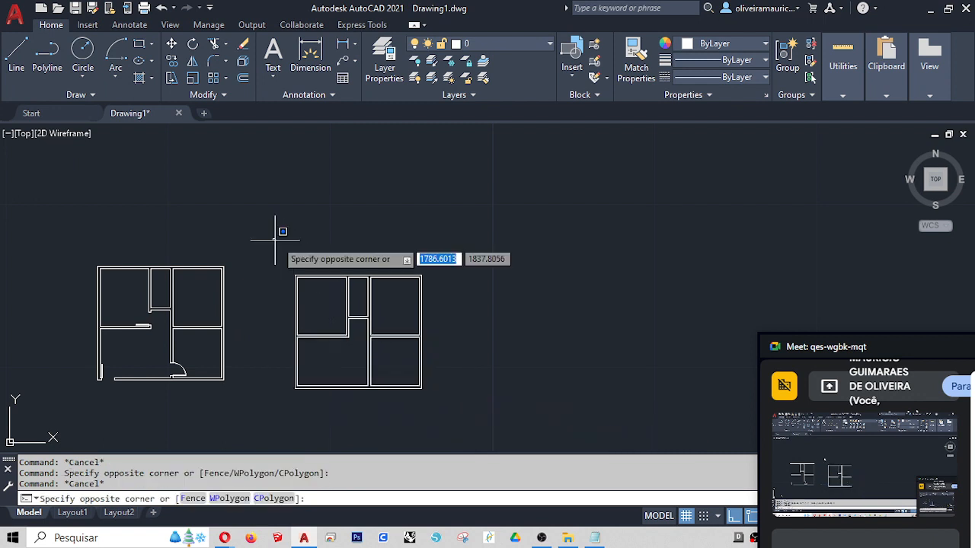
pyautogui.click(516, 297)
pyautogui.press('Escape')
# - Demonstrate window selections around the left and right outer walls of the plan without doors, clearing each one
pyautogui.click(261, 235)
pyautogui.click(315, 406)
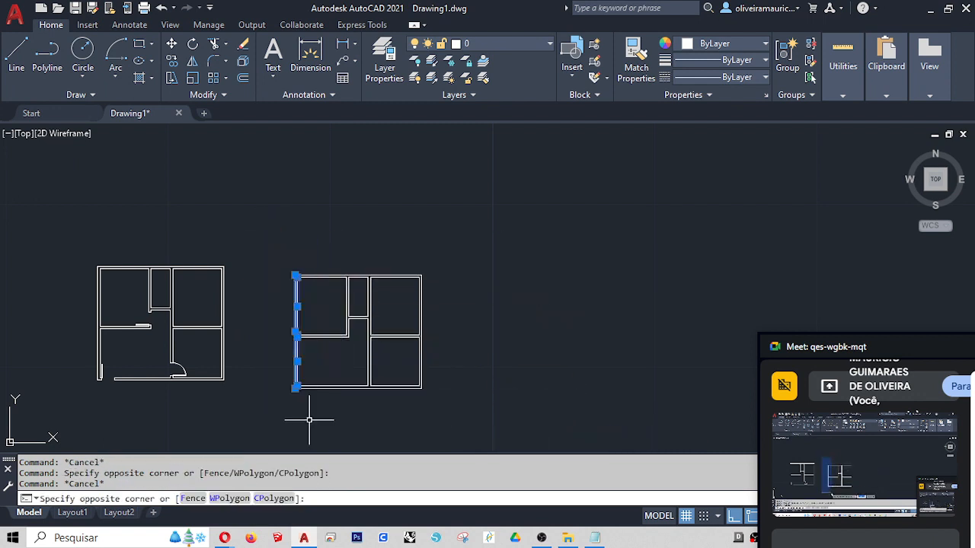
pyautogui.press('Escape')
pyautogui.click(407, 246)
pyautogui.click(488, 427)
pyautogui.press('Escape')
pyautogui.scroll(5, 472, 374)
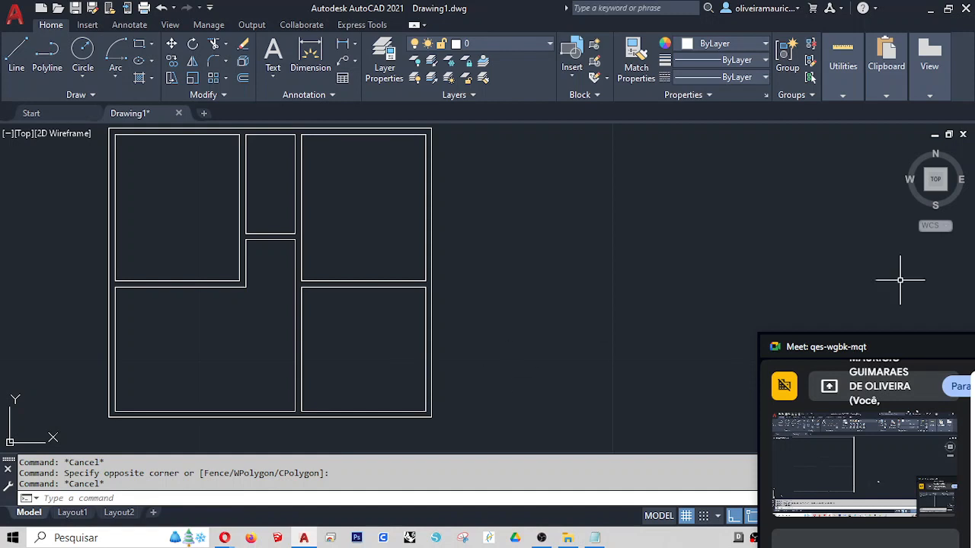
# - Bring the whole Meet call window into view over the drawing to check the chat messages
pyautogui.moveTo(868, 348); pyautogui.dragTo(677, 35)
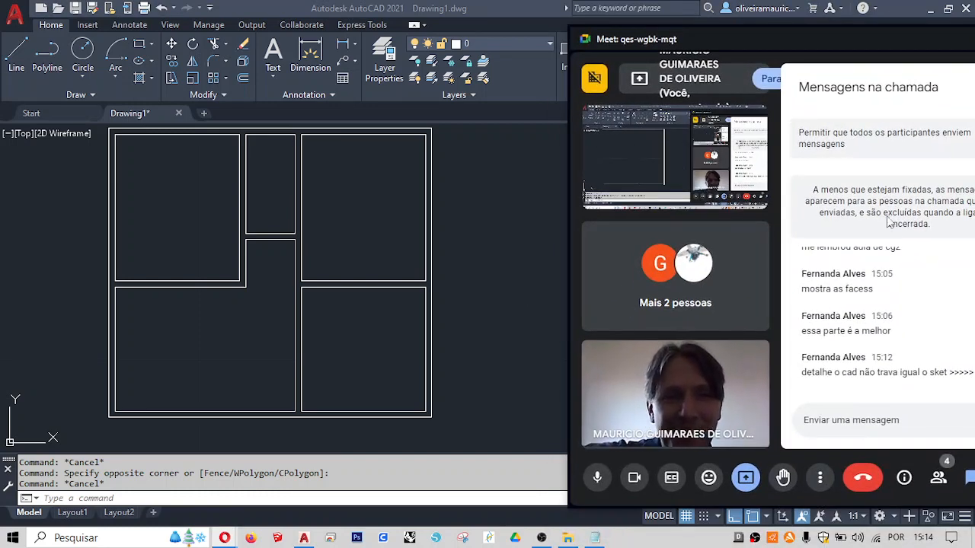
pyautogui.click(851, 420)
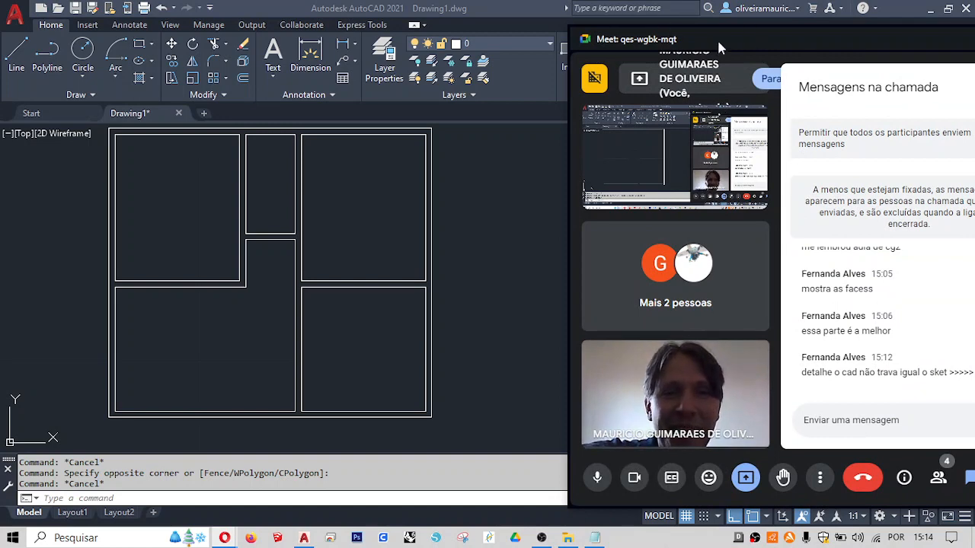
pyautogui.moveTo(714, 39); pyautogui.dragTo(631, 32)
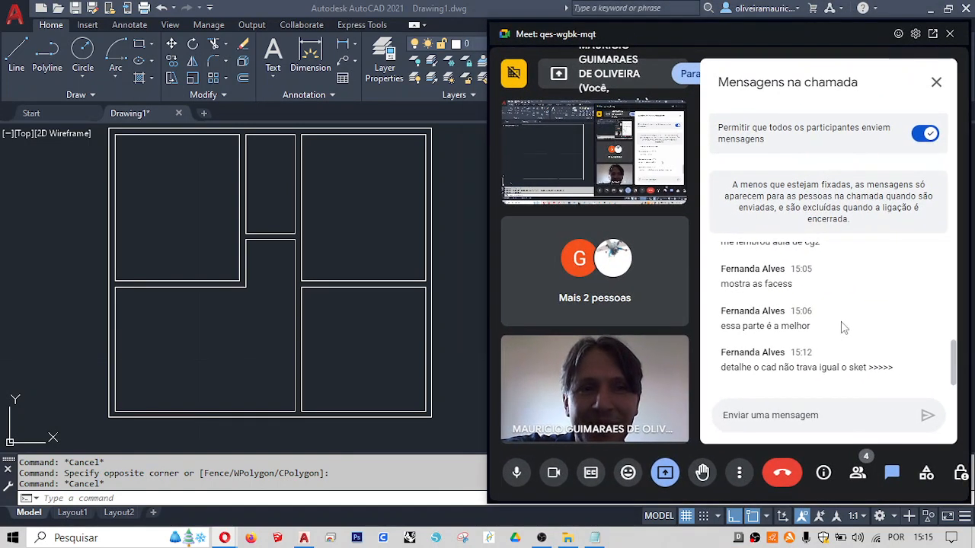
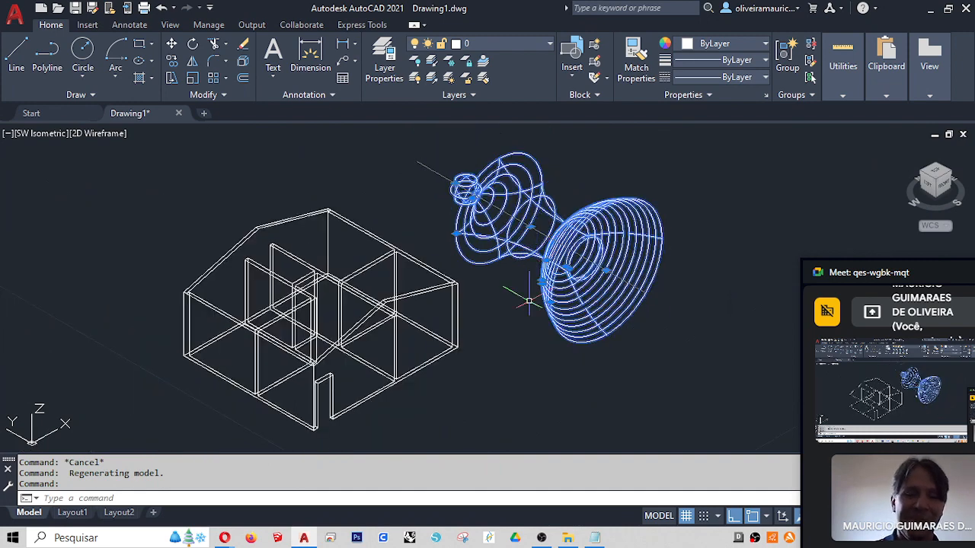
# - Move the selected revolved solids away from the house model and bring the Meet call window higher on the screen
pyautogui.click(485, 403)
pyautogui.click(668, 285)
pyautogui.moveTo(867, 264); pyautogui.dragTo(773, 103)
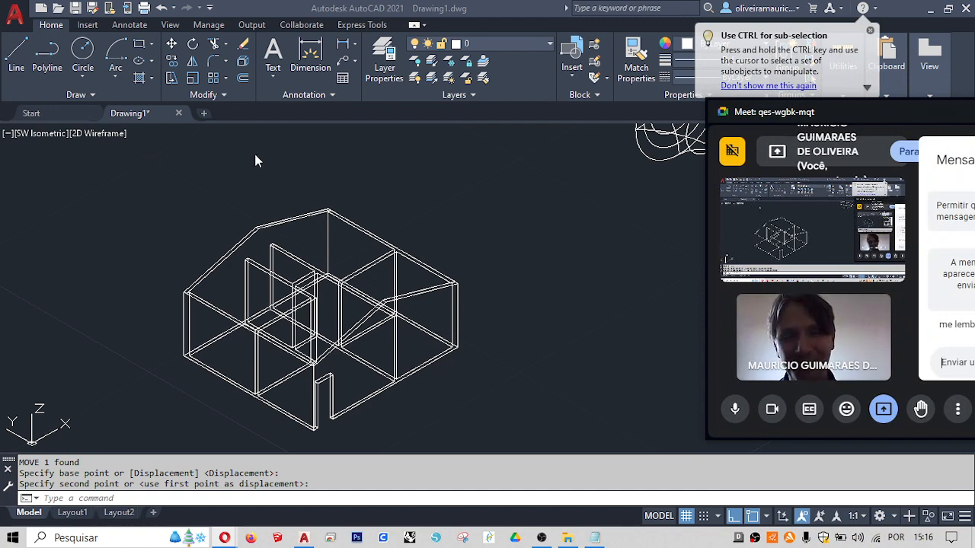
# - Switch to Notepad and add the line "SLI (slice)" at the end of the command list
pyautogui.click(595, 538)
pyautogui.press('Return')
pyautogui.write('SLIC')
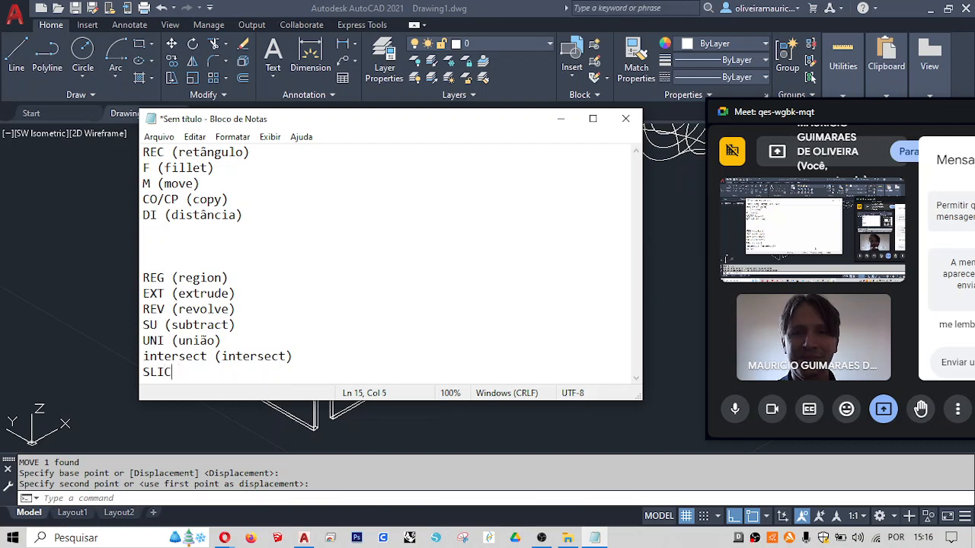
pyautogui.press('BackSpace')
pyautogui.write('(slice')
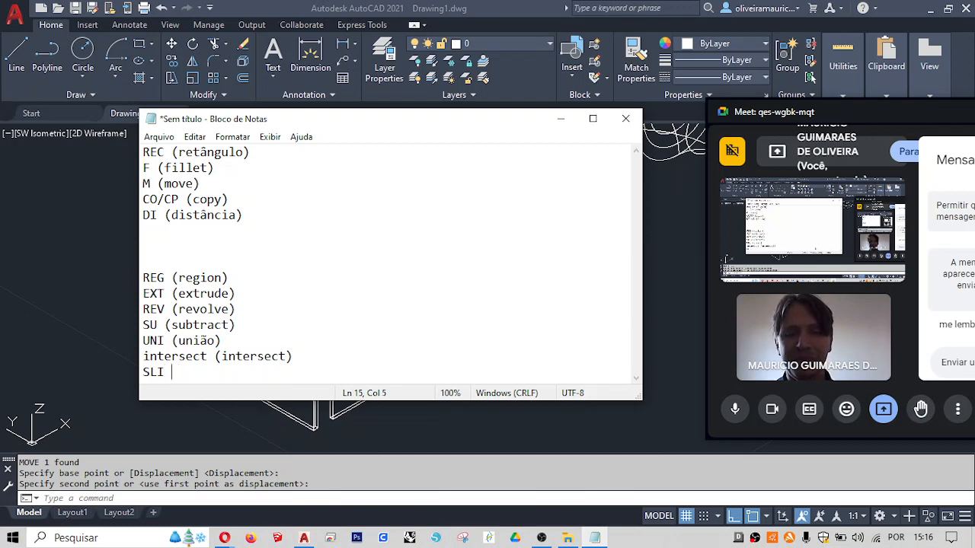
pyautogui.write(')')
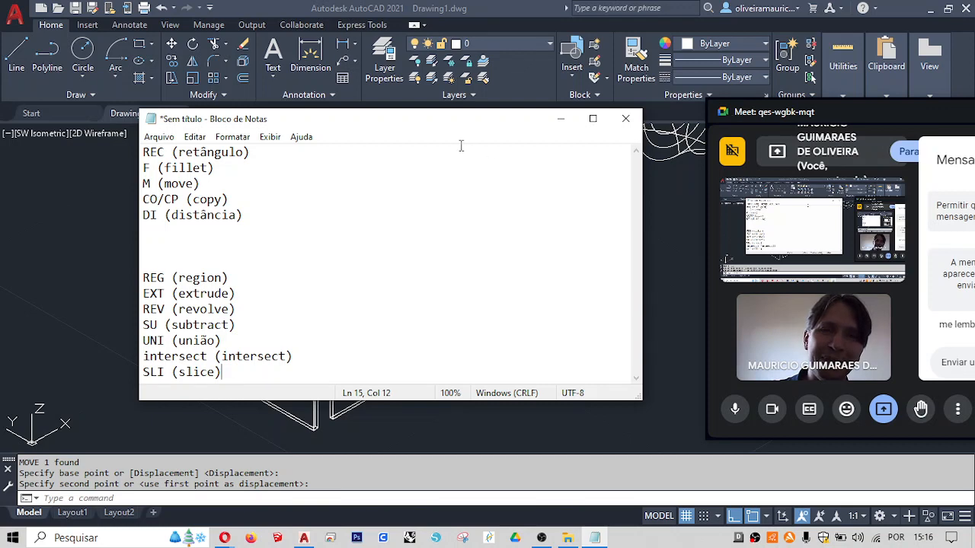
pyautogui.click(392, 226)
pyautogui.click(388, 244)
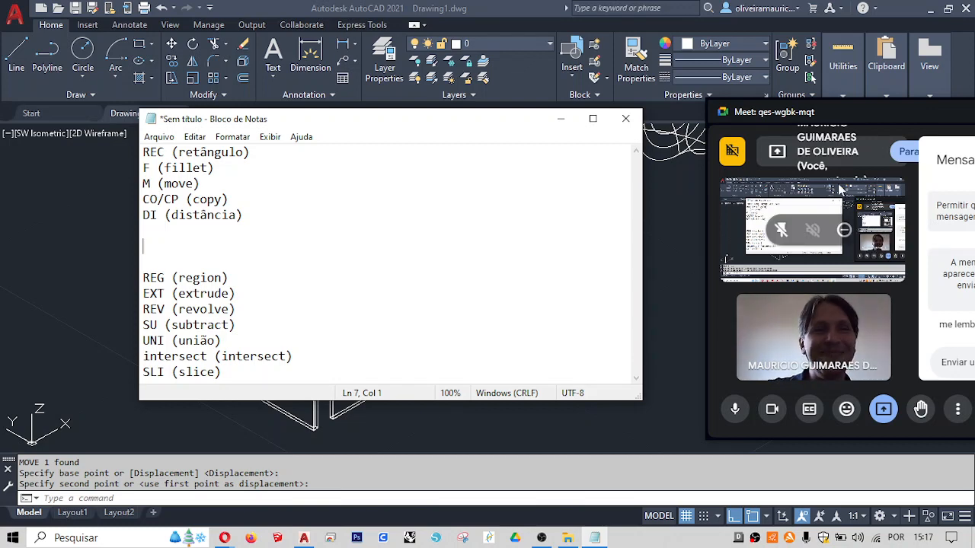
# - Move the Meet call window fully into view and enlarge it to read the chat messages
pyautogui.moveTo(797, 118); pyautogui.dragTo(518, 73)
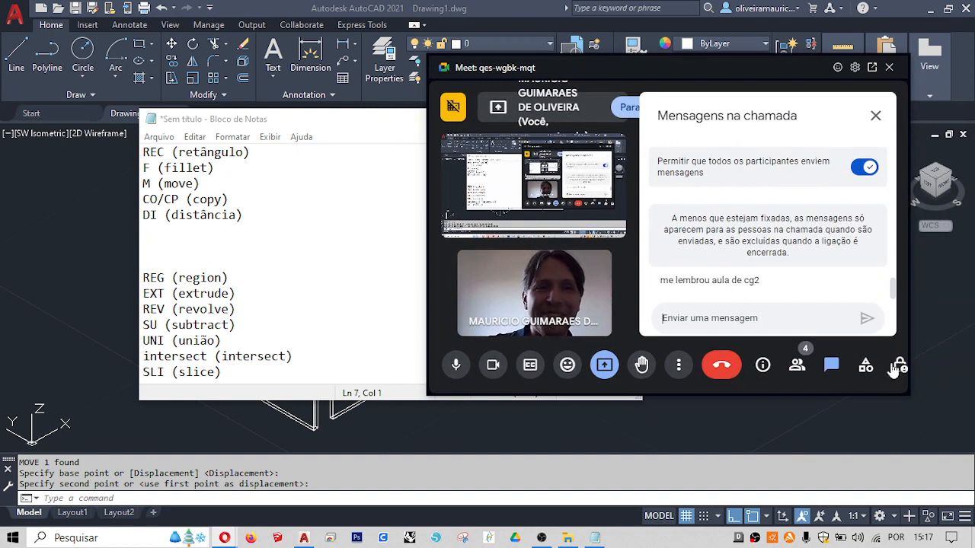
pyautogui.moveTo(909, 395); pyautogui.dragTo(960, 487)
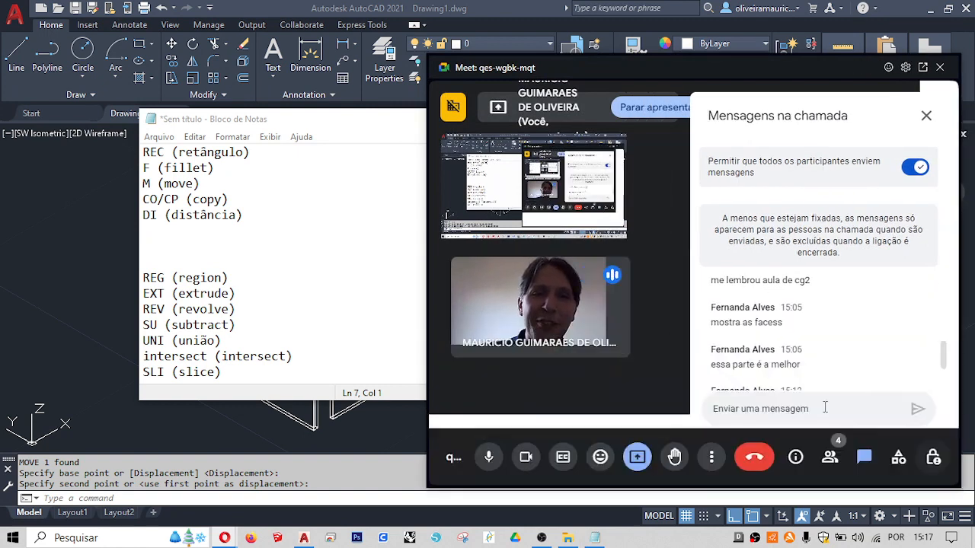
# - Read the latest chat messages in the Meet call, then move its window aside to uncover the Notepad list and return to the drawing
pyautogui.scroll(-2, 836, 343)
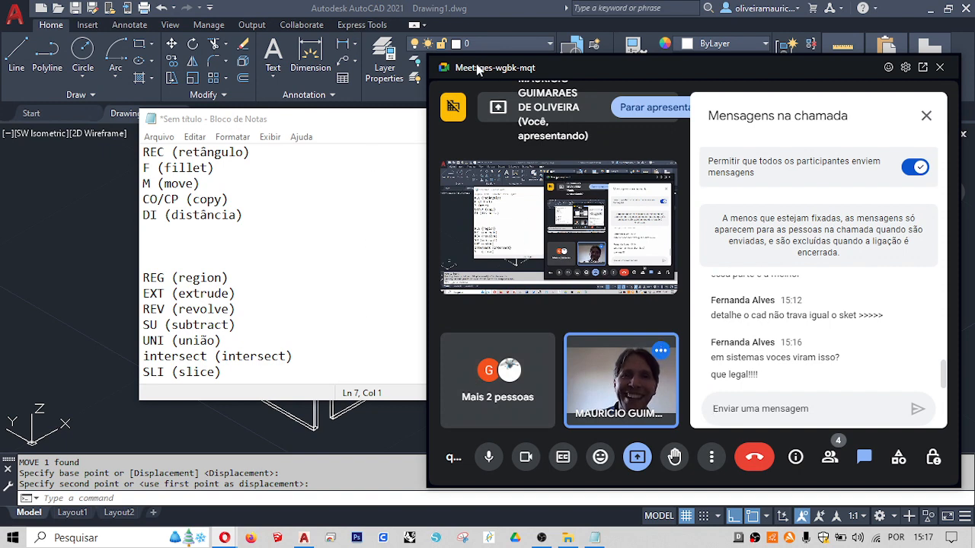
pyautogui.moveTo(466, 69); pyautogui.dragTo(746, 61)
pyautogui.click(321, 367)
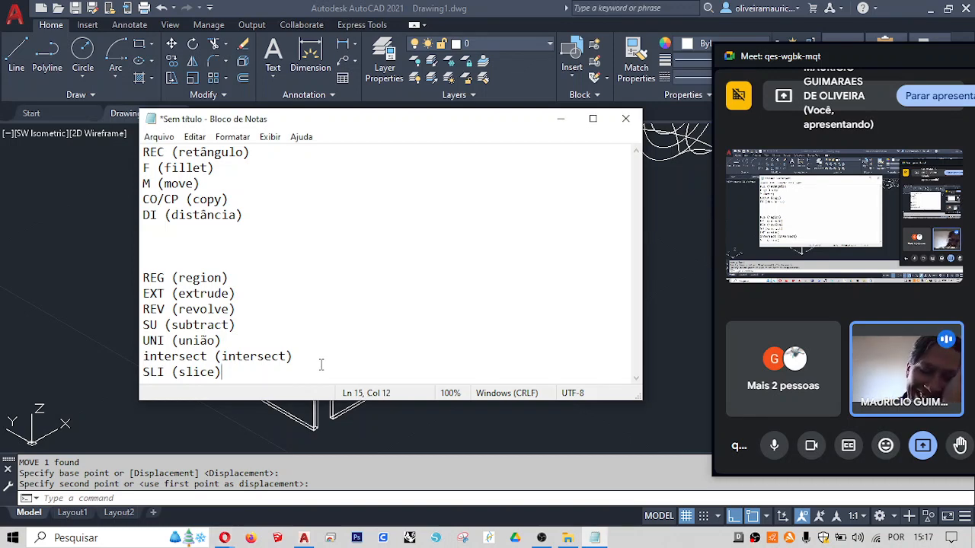
pyautogui.click(59, 244)
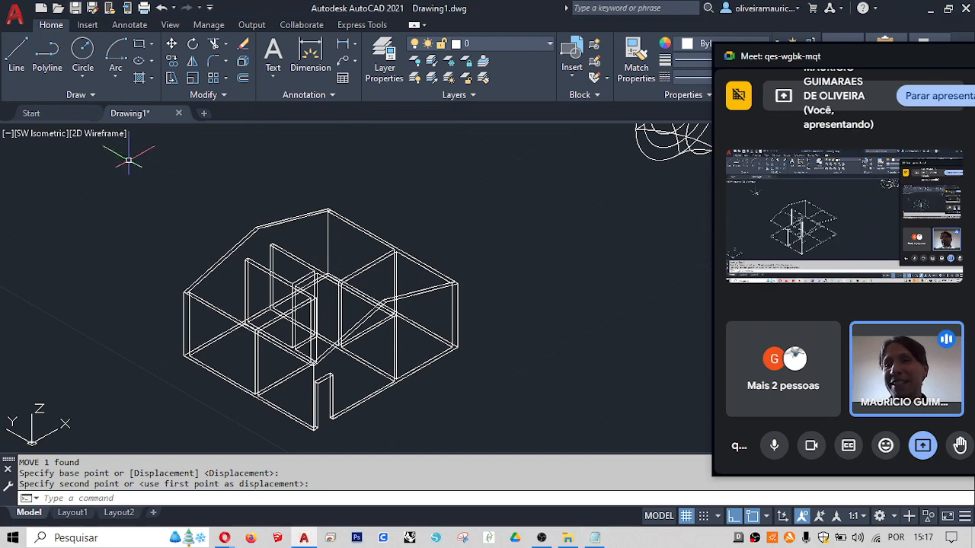
# - Orbit the house model to a raised front view and highlight the "SLI (slice)" line in the Notepad list
pyautogui.moveTo(325, 295)
pyautogui.keyDown('shift'); pyautogui.mouseDown(button='middle')
pyautogui.moveTo(432, 322)
pyautogui.moveTo(400, 360)
pyautogui.moveTo(356, 364)
pyautogui.mouseUp(button='middle'); pyautogui.keyUp('shift')
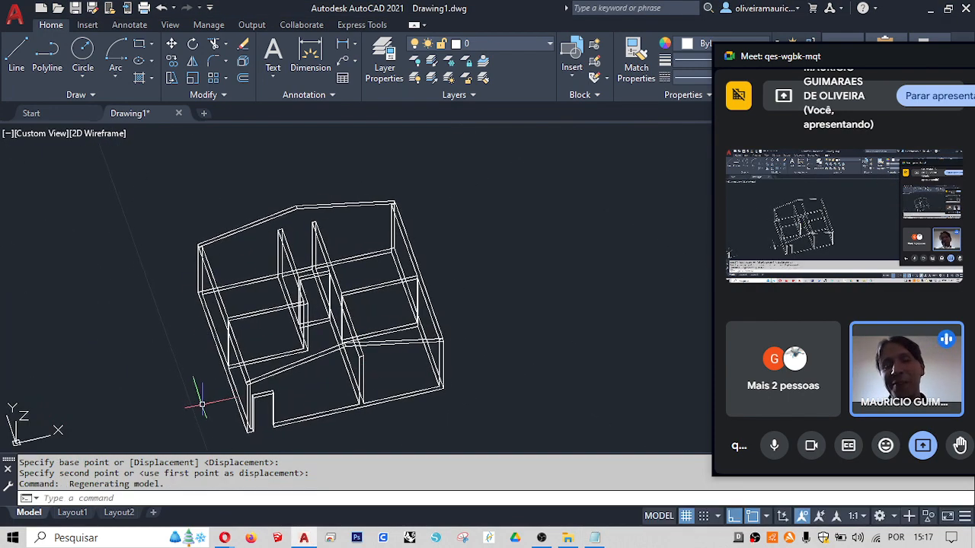
pyautogui.scroll(2, 203, 410)
pyautogui.scroll(1, 204, 409)
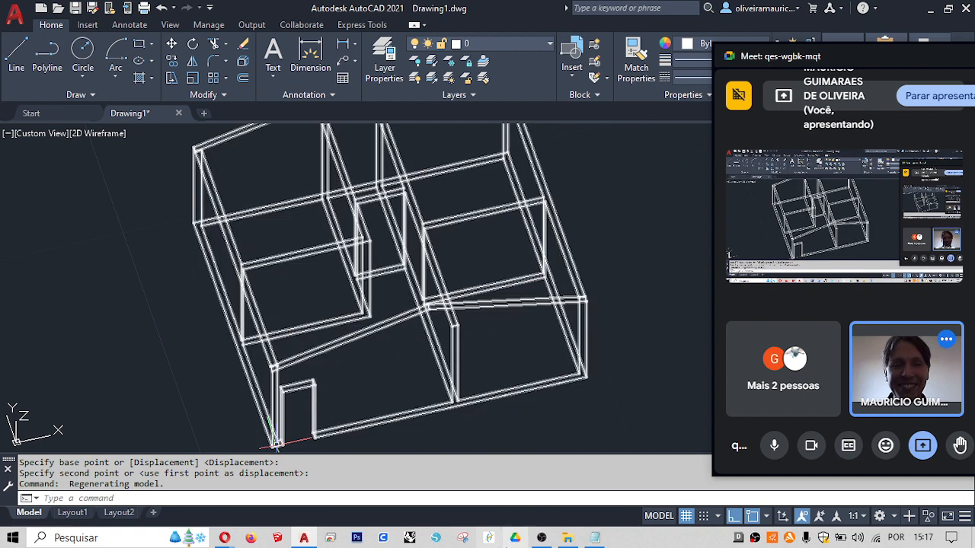
pyautogui.click(595, 538)
pyautogui.moveTo(243, 372); pyautogui.dragTo(123, 380)
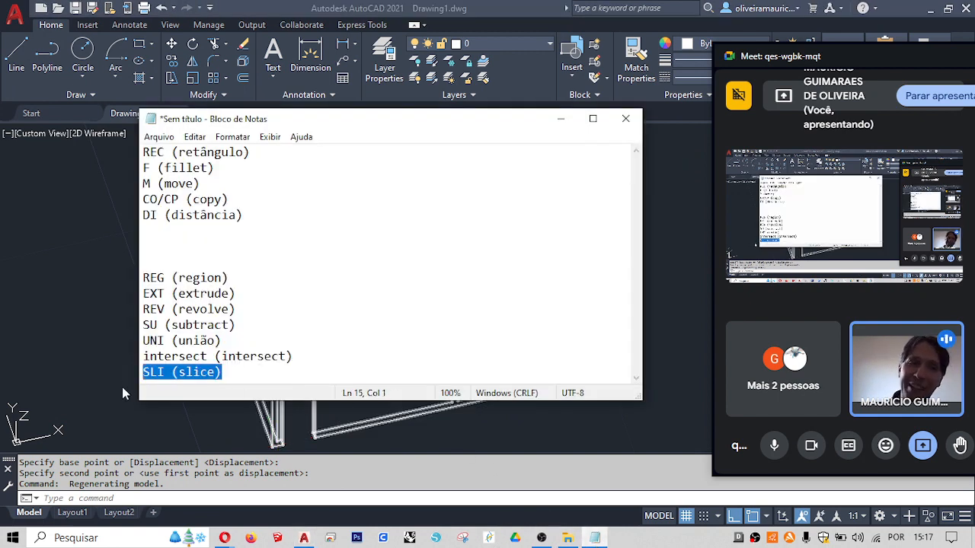
pyautogui.click(91, 346)
pyautogui.scroll(-2, 185, 391)
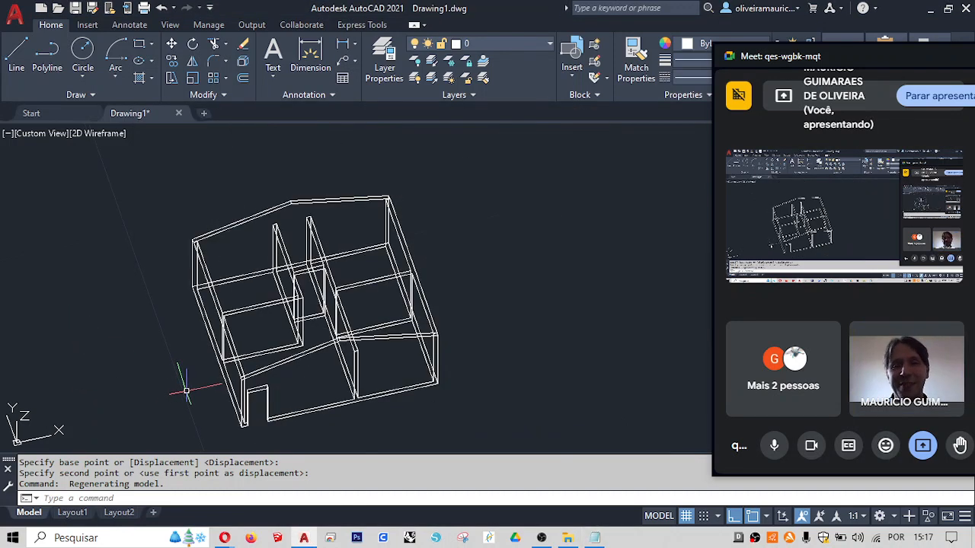
# - Slice the house model diagonally from the corner beside the doorway to the opposite corner with Ortho off, keeping both sides
pyautogui.write('slice')
pyautogui.press('Return')
pyautogui.click(290, 402)
pyautogui.click(236, 329)
pyautogui.press('Return')
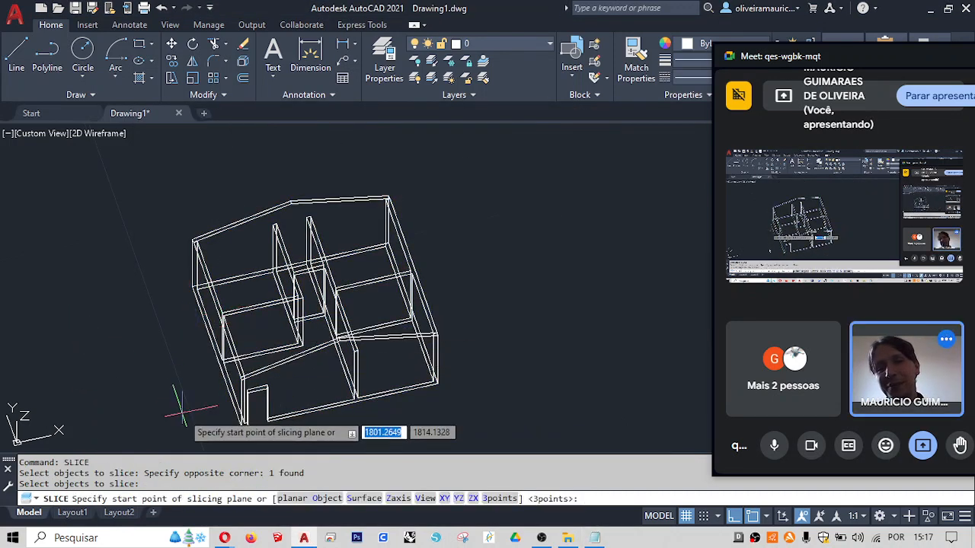
pyautogui.click(242, 421)
pyautogui.press('F8')
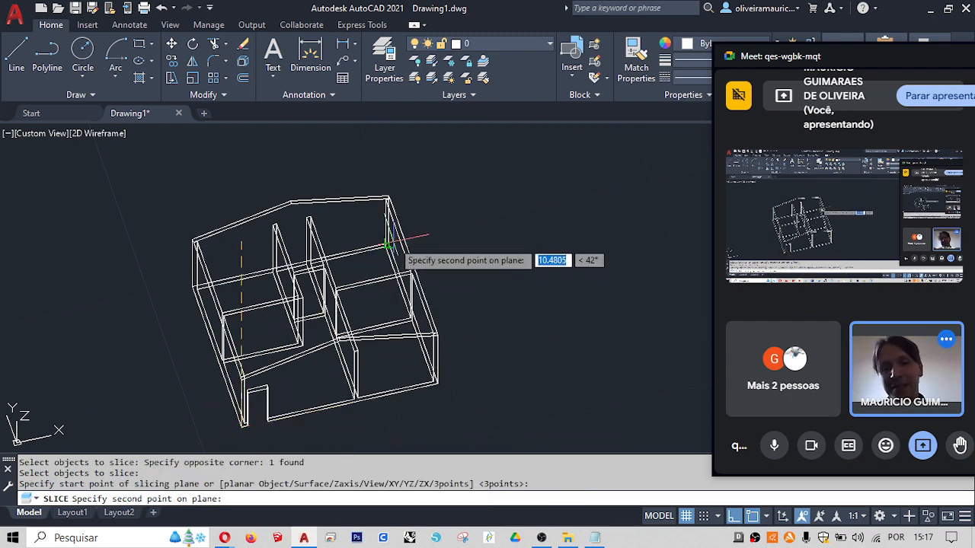
pyautogui.scroll(2, 389, 243)
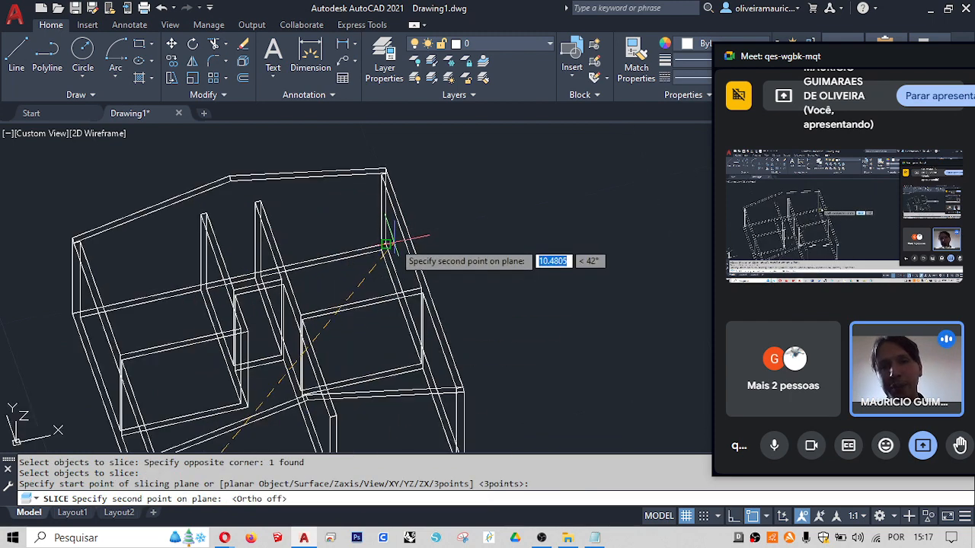
pyautogui.click(385, 242)
pyautogui.click(385, 204)
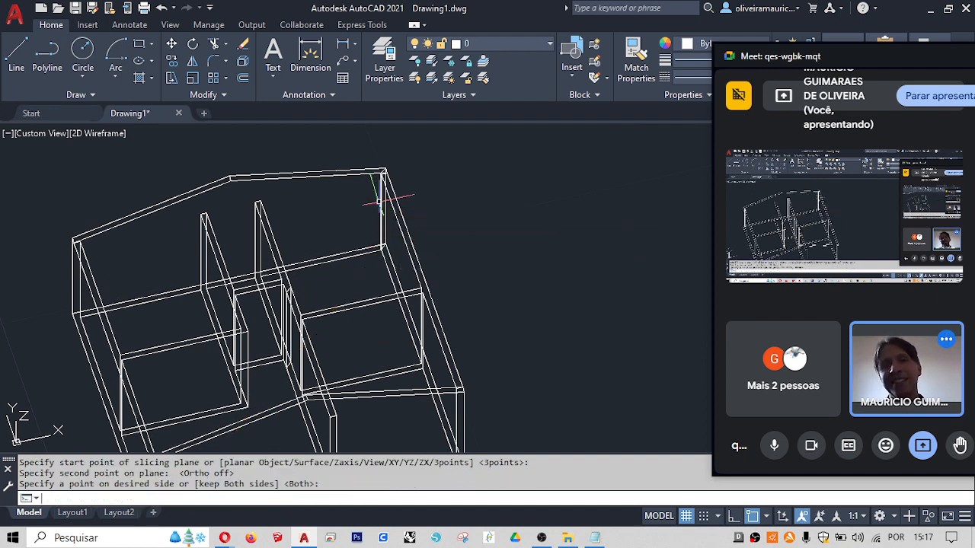
# - Display the model in the Conceptual visual style and SW Isometric view, moving the Meet window clear of the view cube
pyautogui.scroll(-2, 381, 190)
pyautogui.click(104, 134)
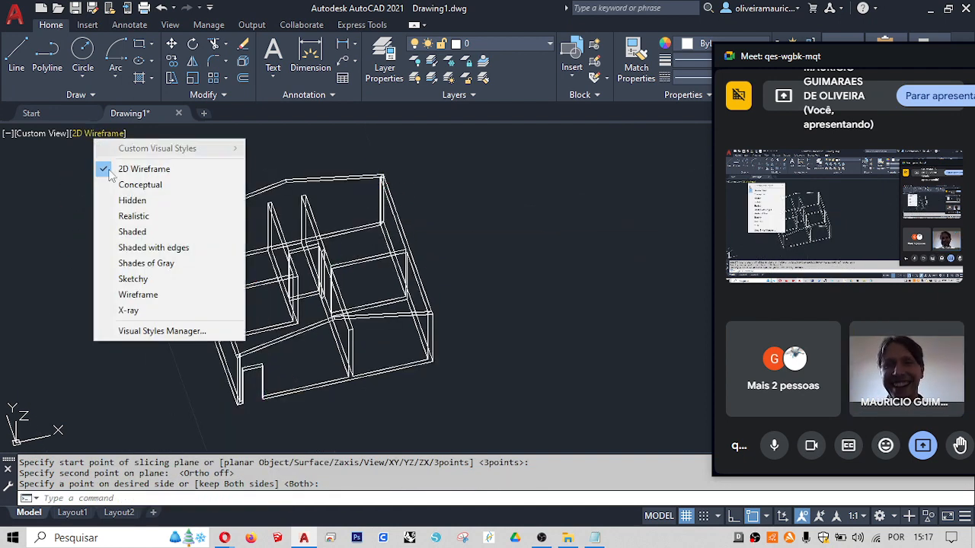
pyautogui.click(120, 188)
pyautogui.moveTo(779, 59); pyautogui.dragTo(805, 285)
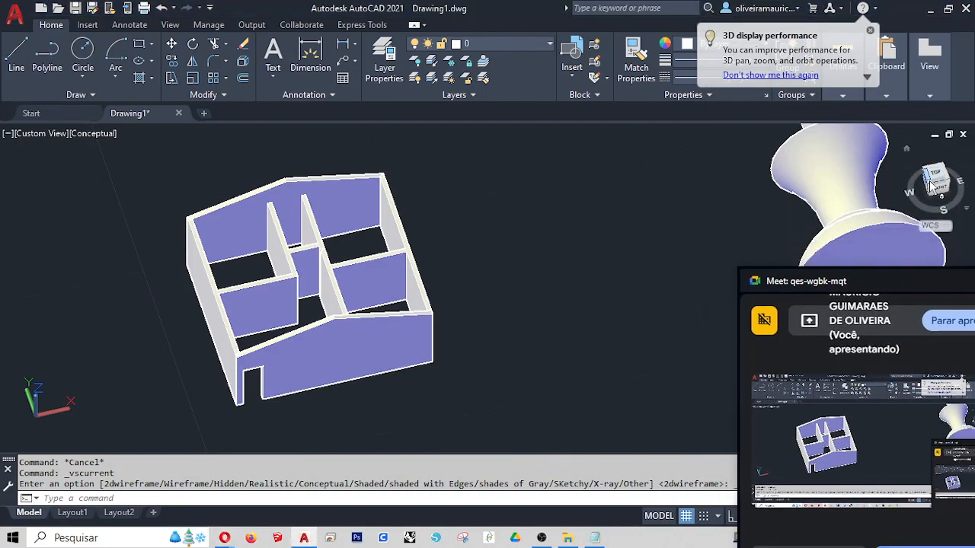
pyautogui.click(934, 186)
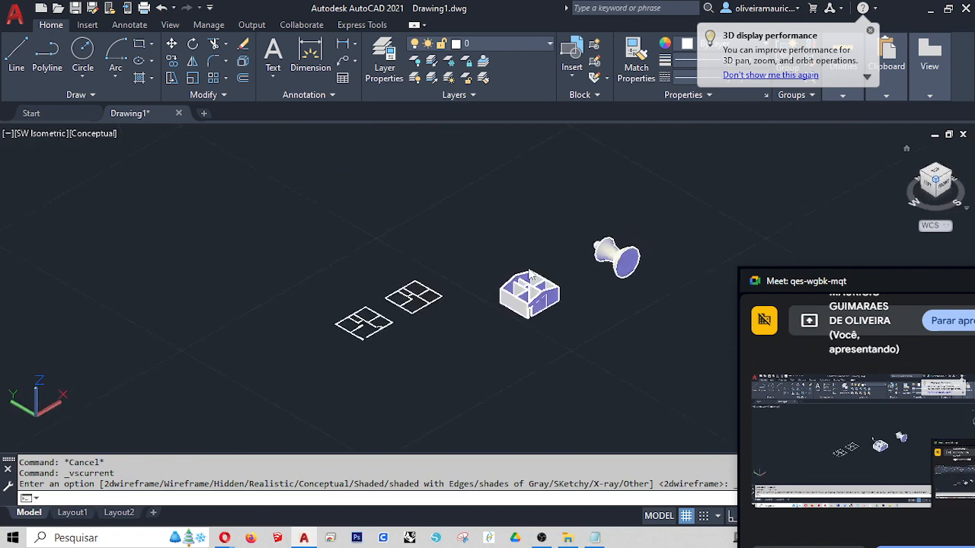
# - Rotate the sliced house half containing the doorway by 30 degrees about the top endpoint of the rear cut corner
pyautogui.scroll(3, 547, 238)
pyautogui.click(529, 231)
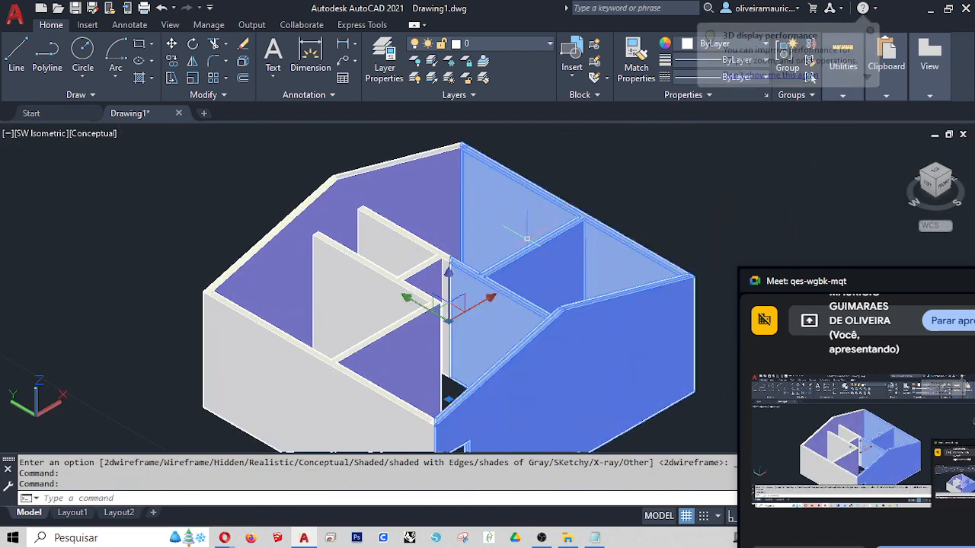
pyautogui.scroll(-2, 524, 249)
pyautogui.write('ro')
pyautogui.press('Return')
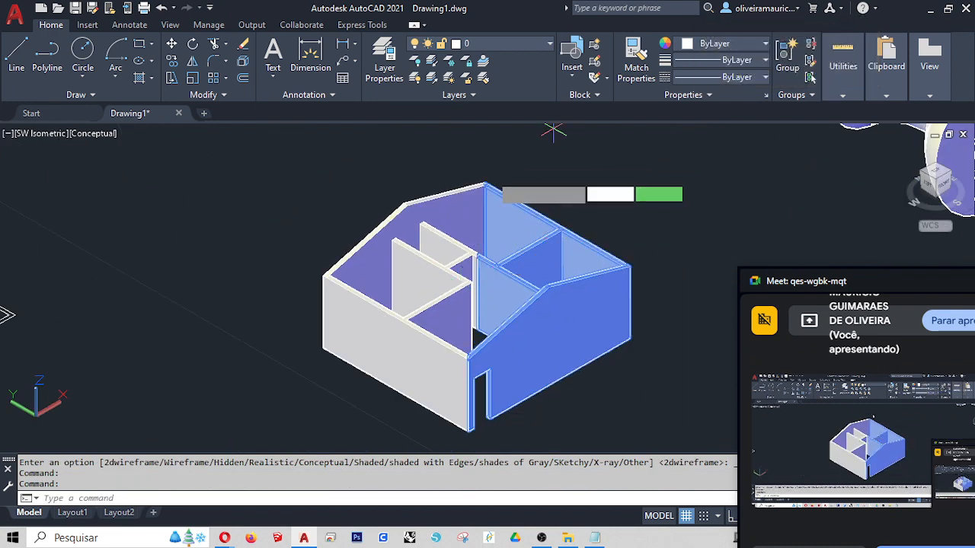
pyautogui.keyDown('shift'); pyautogui.rightClick(485, 177); pyautogui.keyUp('shift')
pyautogui.click(525, 272)
pyautogui.click(485, 183)
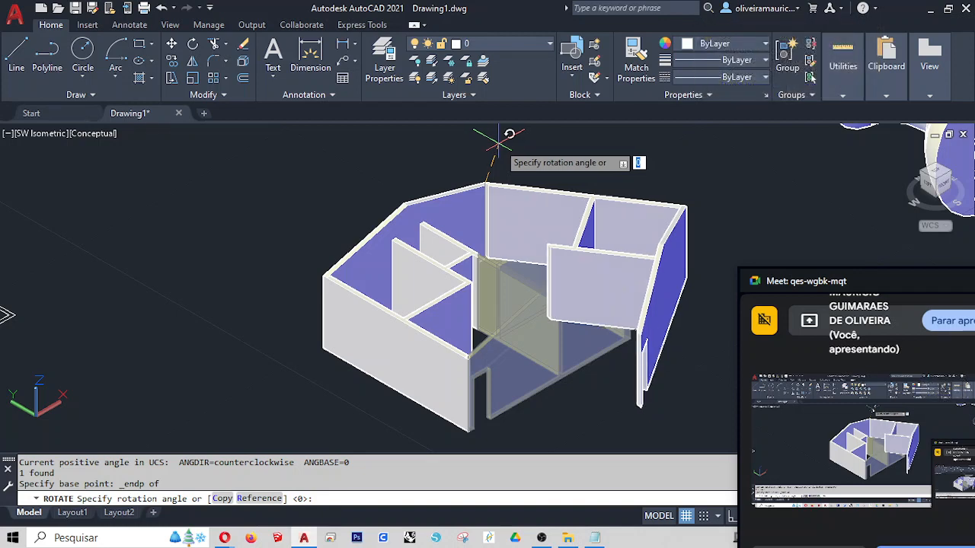
pyautogui.write('30')
pyautogui.press('Return')
# - Rotate the other house half by -30 degrees about the same rear cut corner endpoint
pyautogui.press('Return')
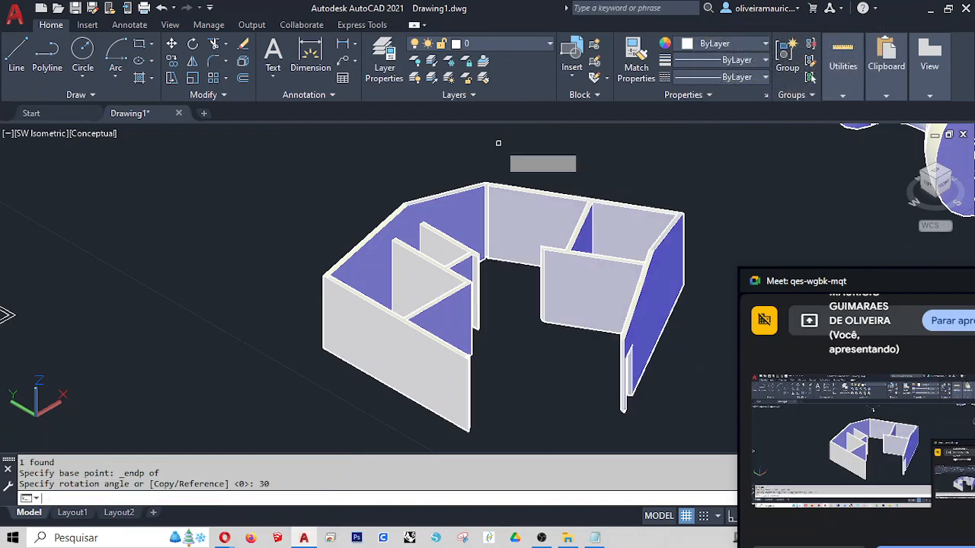
pyautogui.click(439, 181)
pyautogui.click(421, 218)
pyautogui.press('Return')
pyautogui.keyDown('shift'); pyautogui.rightClick(489, 177); pyautogui.keyUp('shift')
pyautogui.press('e')
pyautogui.click(488, 181)
pyautogui.write('-3')
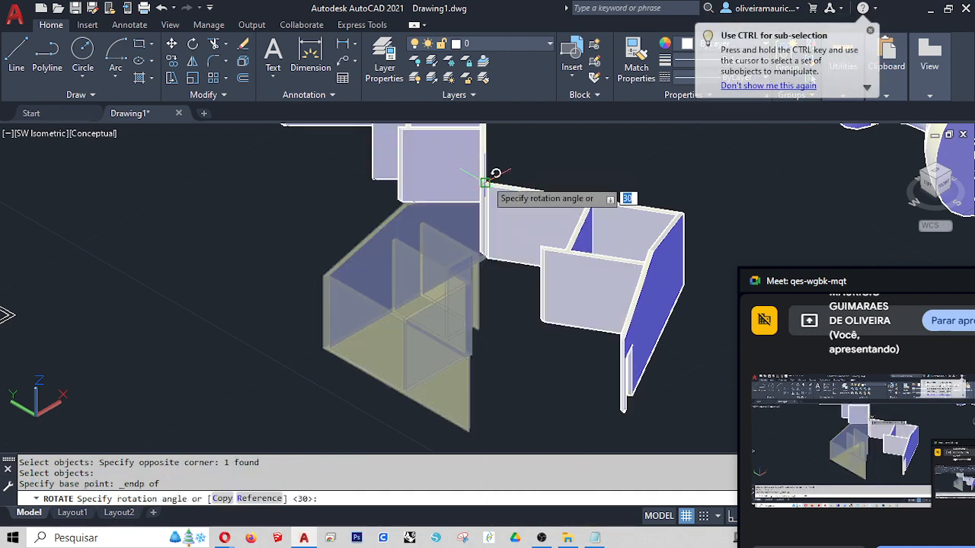
pyautogui.write('0')
pyautogui.press('Return')
pyautogui.press('Escape')
pyautogui.press('Escape')
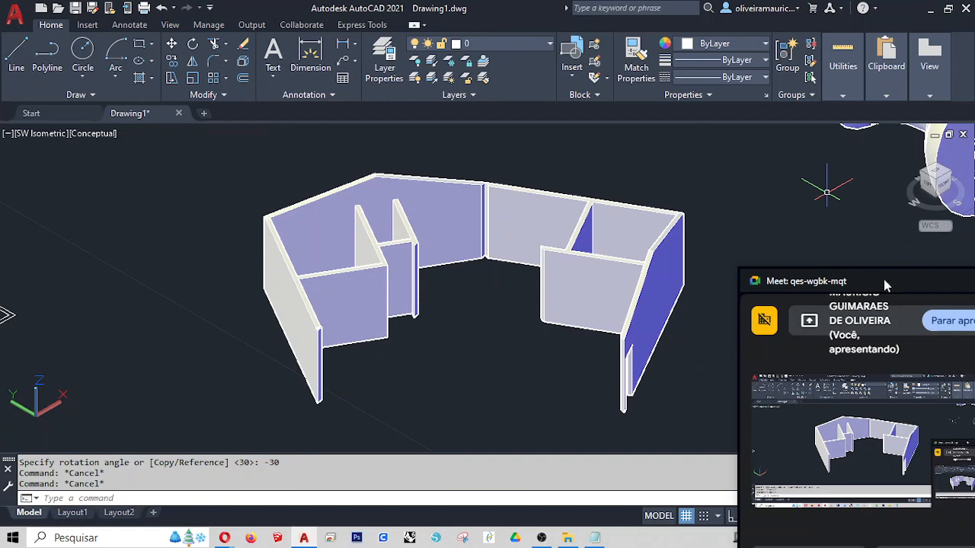
# - Bring the whole Meet call window into view over the drawing and make it taller to follow the chat
pyautogui.moveTo(883, 278); pyautogui.dragTo(510, 45)
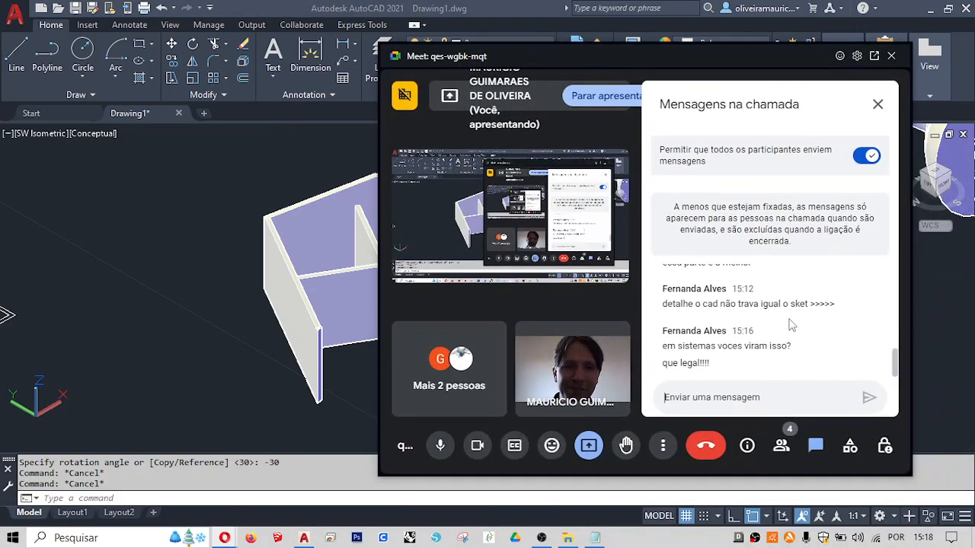
pyautogui.moveTo(679, 47); pyautogui.dragTo(684, 27)
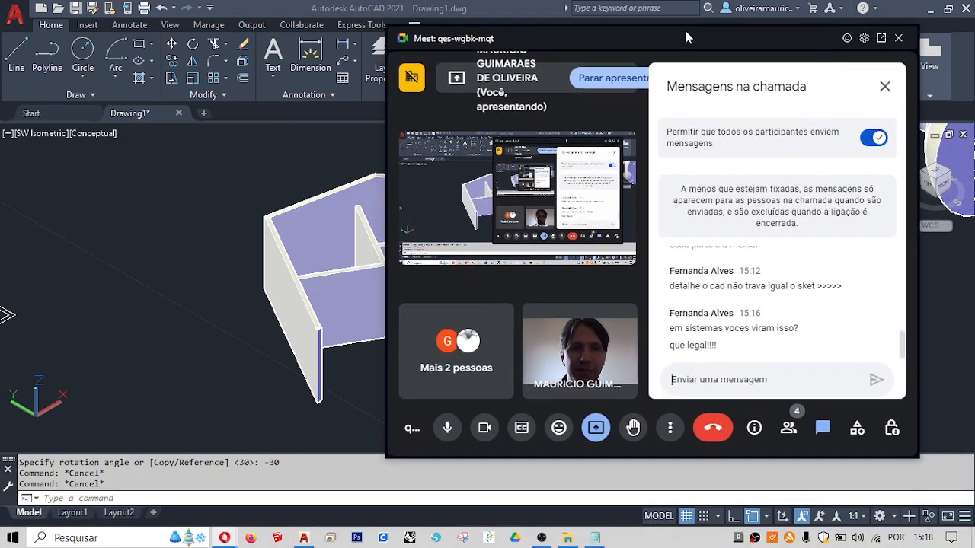
pyautogui.moveTo(845, 455); pyautogui.dragTo(842, 509)
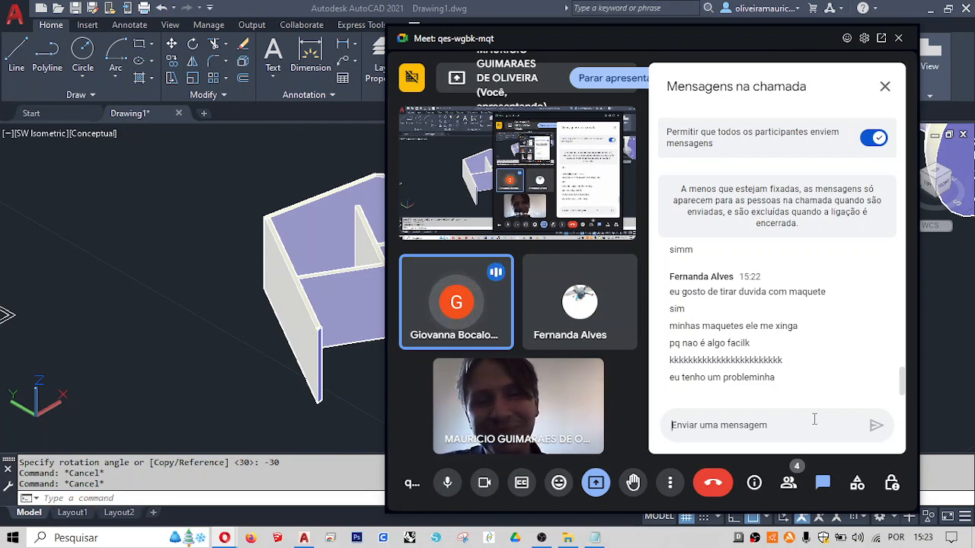
# - Switch to OBS and move the Meet call window off the recording controls
pyautogui.click(542, 538)
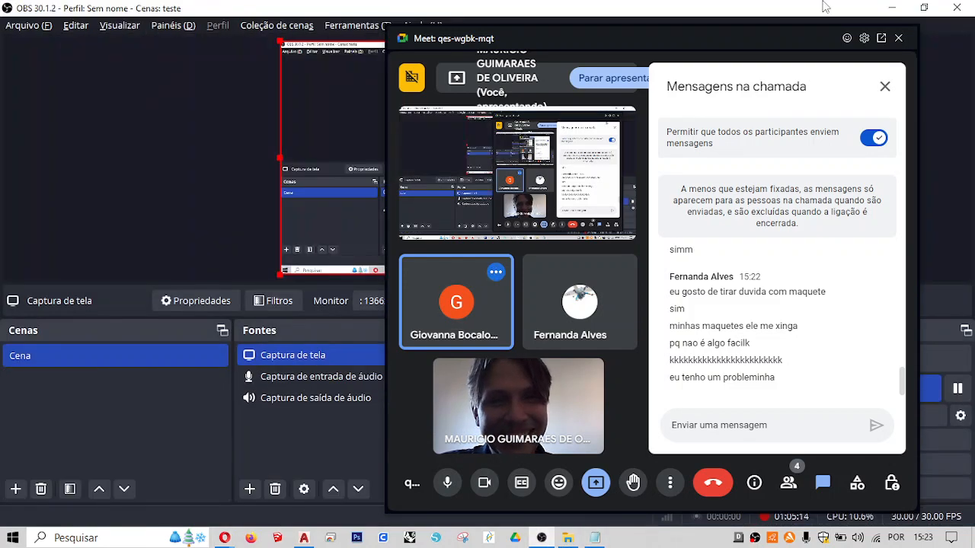
pyautogui.moveTo(702, 41); pyautogui.dragTo(469, 36)
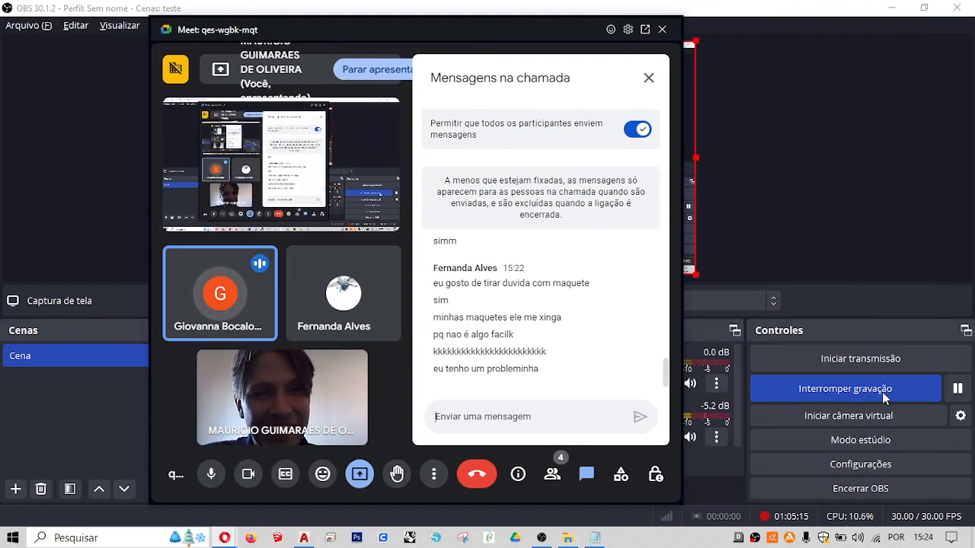